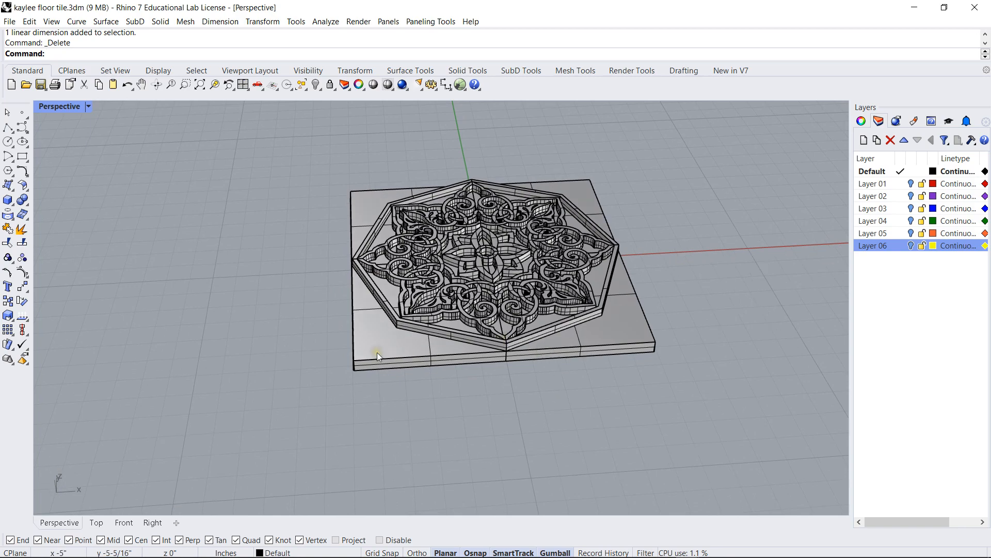
Start an Export with Origin of the tile polysurface, using the world origin as the insertion base point
{"action": "right_click_drag", "start_coordinate": [218, 298], "coordinate": [164, 196]}
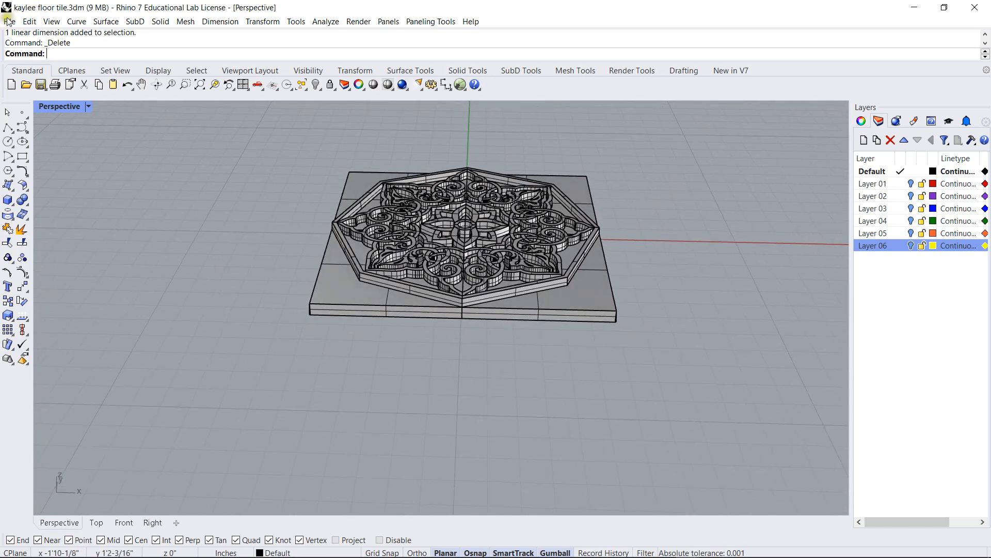
{"action": "right_click_drag", "start_coordinate": [186, 265], "coordinate": [199, 273]}
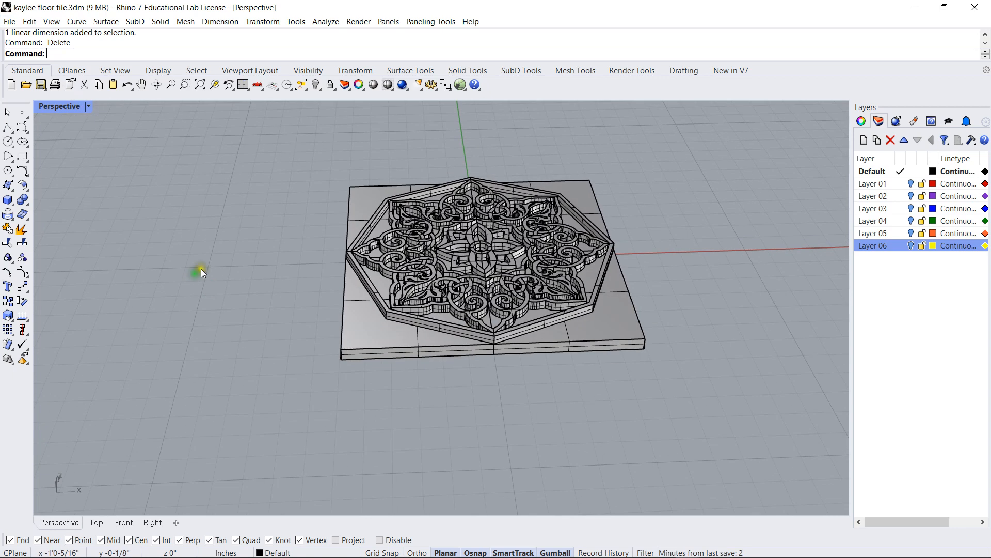
{"action": "right_click_drag", "start_coordinate": [230, 310], "coordinate": [231, 303]}
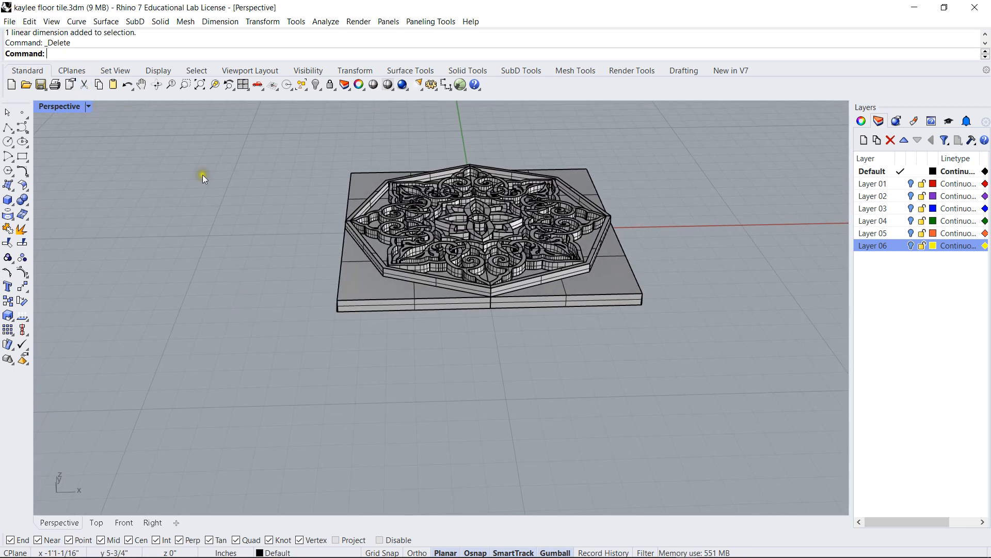
{"action": "left_click", "coordinate": [444, 256]}
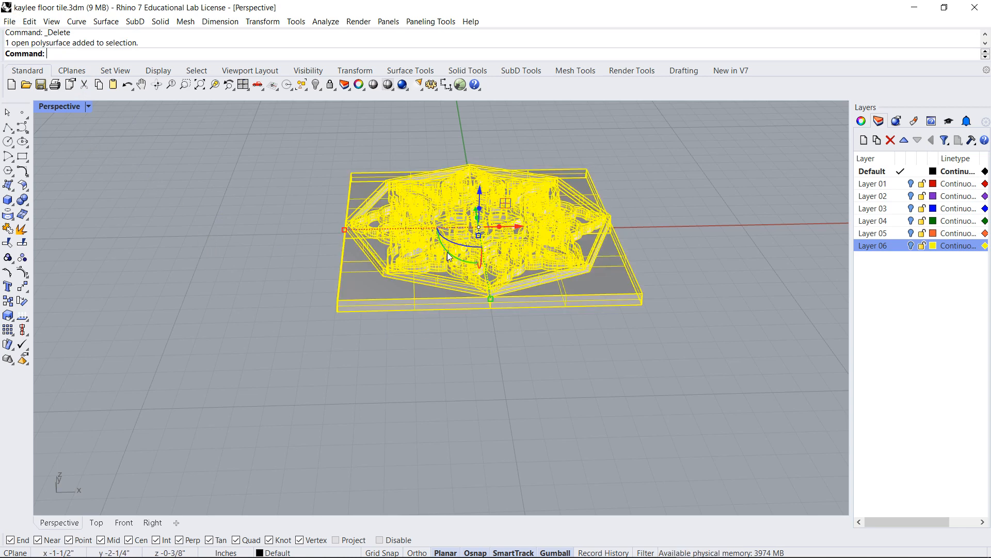
{"action": "left_click", "coordinate": [10, 21]}
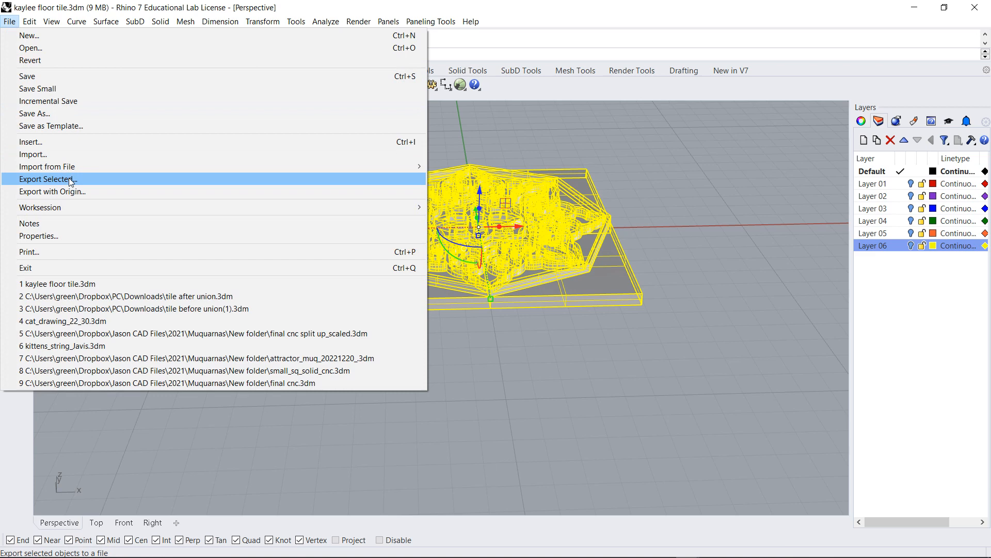
{"action": "left_click", "coordinate": [70, 192]}
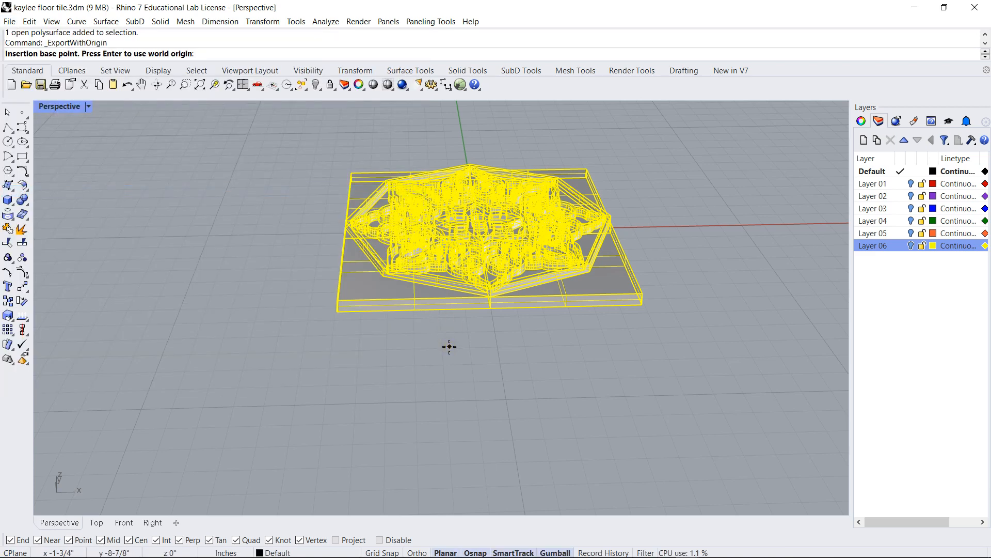
{"action": "key", "text": "Return"}
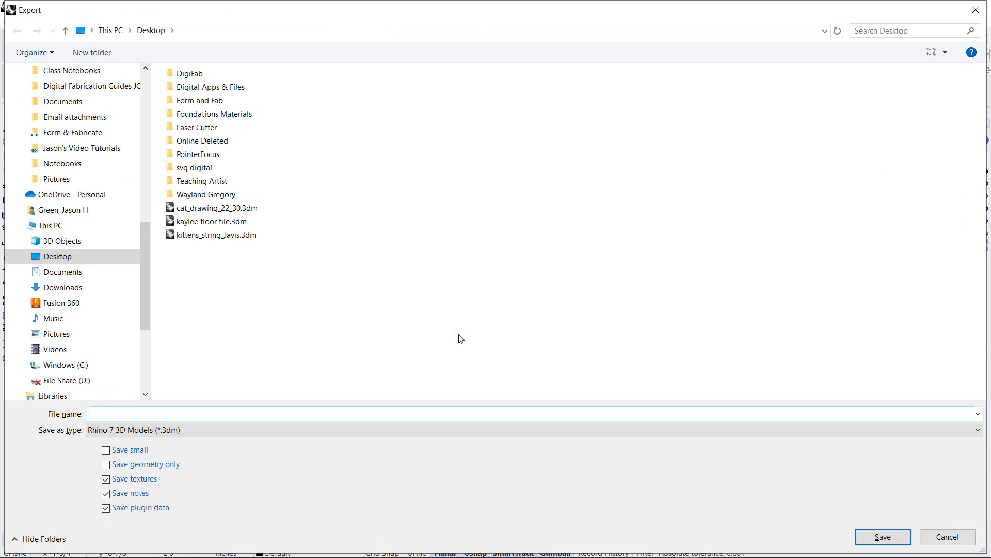
Set the export format to STEP (*.stp; *.step) and name the file with the current file's leading first name plus "drafted tile"
{"action": "left_click", "coordinate": [98, 430]}
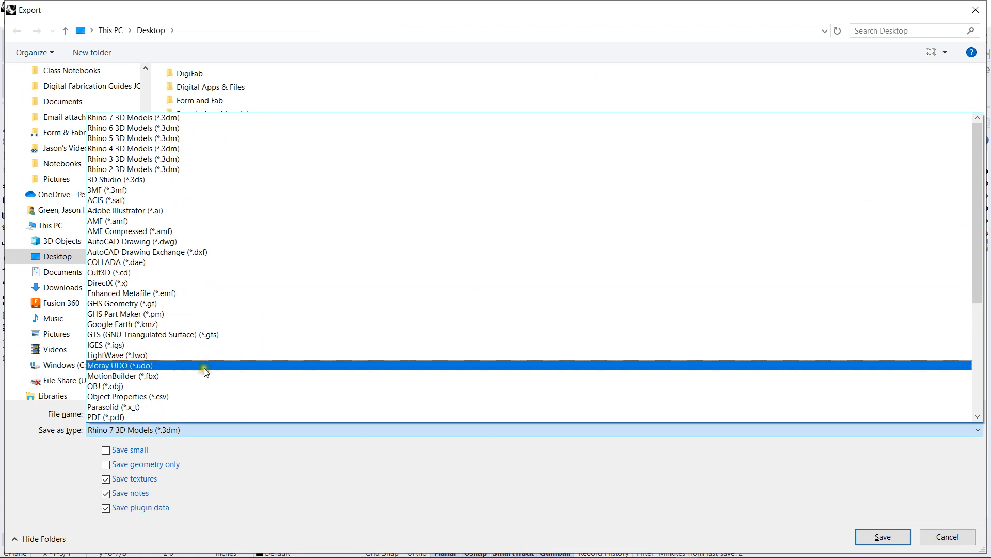
{"action": "scroll", "coordinate": [206, 373], "scroll_direction": "down", "scroll_amount": 6}
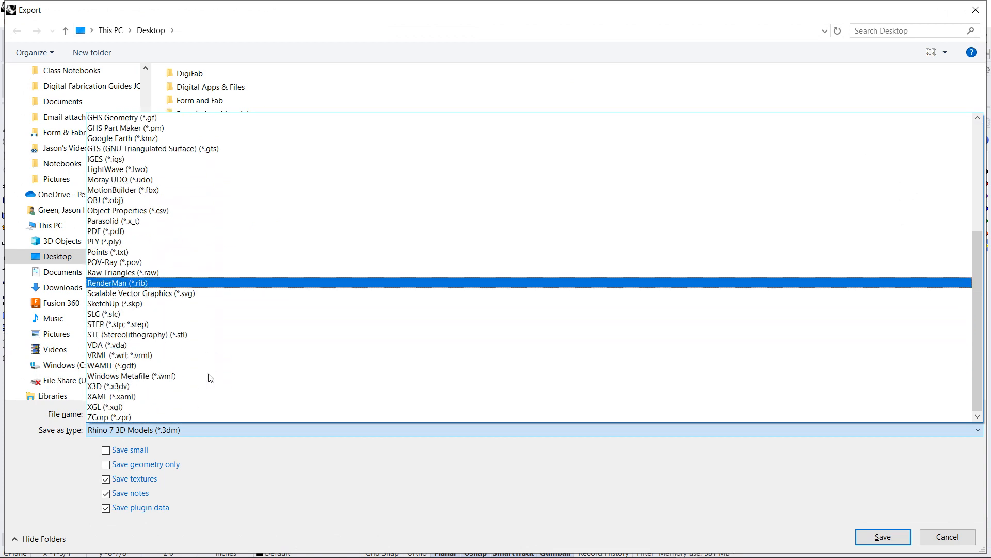
{"action": "left_click", "coordinate": [113, 324]}
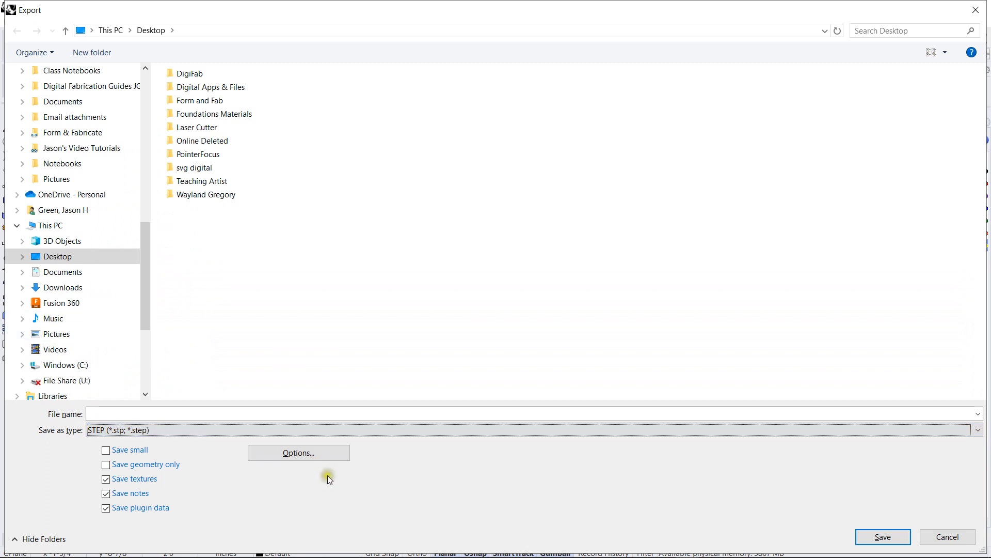
{"action": "left_click", "coordinate": [214, 411]}
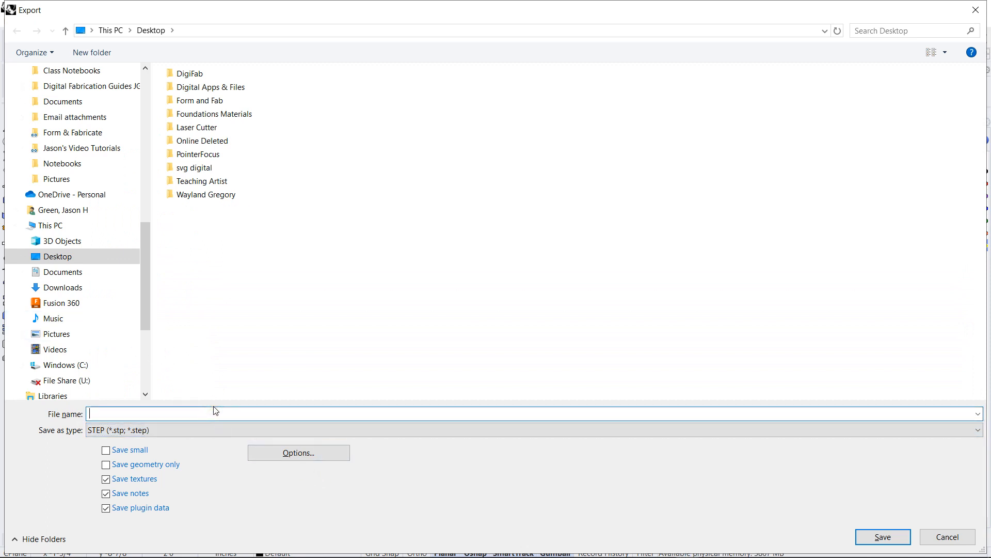
{"action": "type", "text": "ka"}
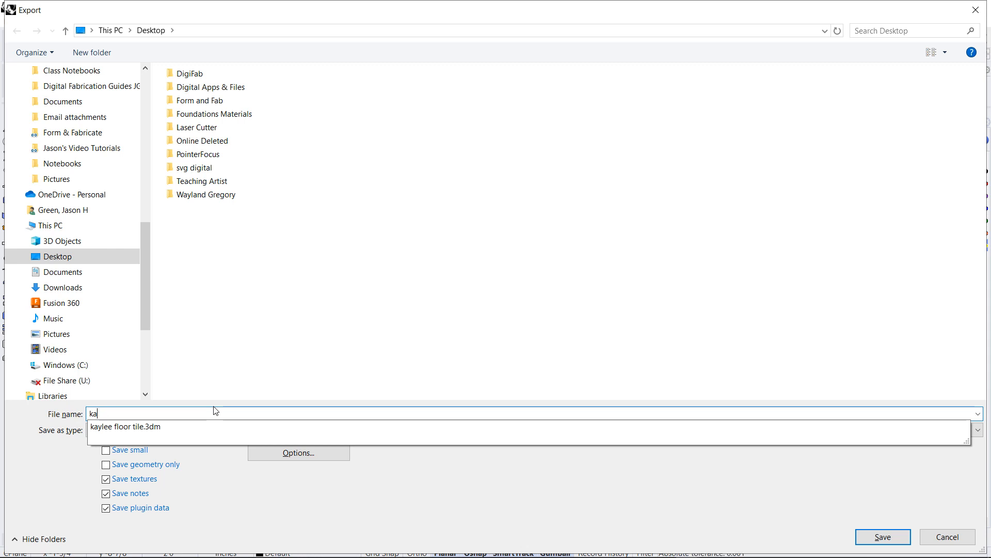
{"action": "type", "text": "yleee"}
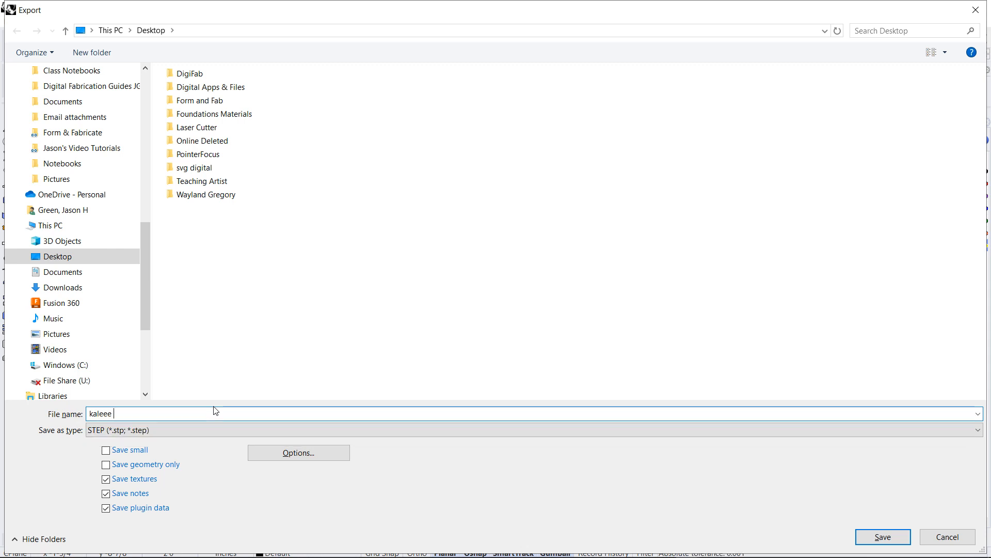
{"action": "key", "text": "BackSpace"}
{"action": "key", "text": "BackSpace"}
{"action": "key", "text": "BackSpace"}
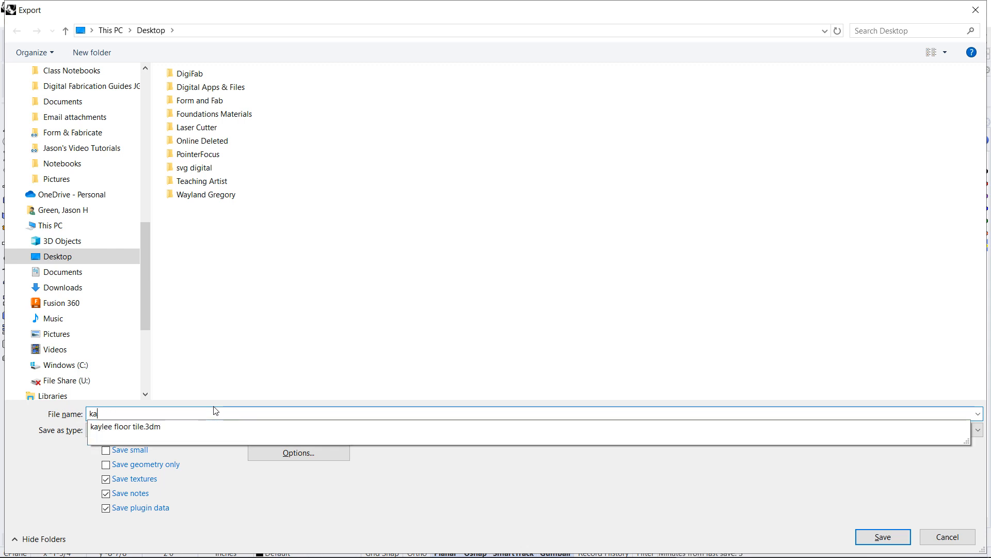
{"action": "type", "text": "ylee drafted tile"}
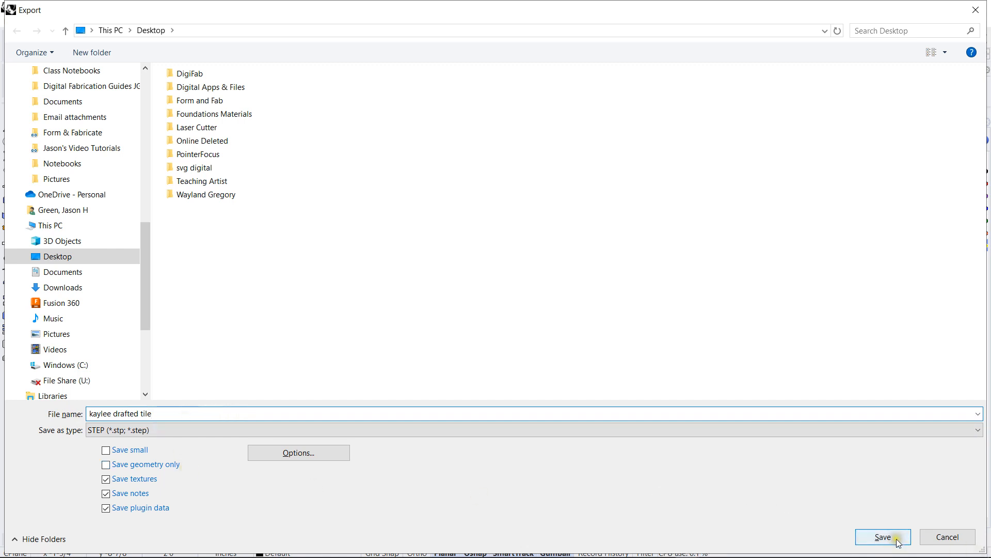
Set the export location to the Fusion Class Files folder inside 2023 Digital Fabrication > Files
{"action": "left_click", "coordinate": [185, 210]}
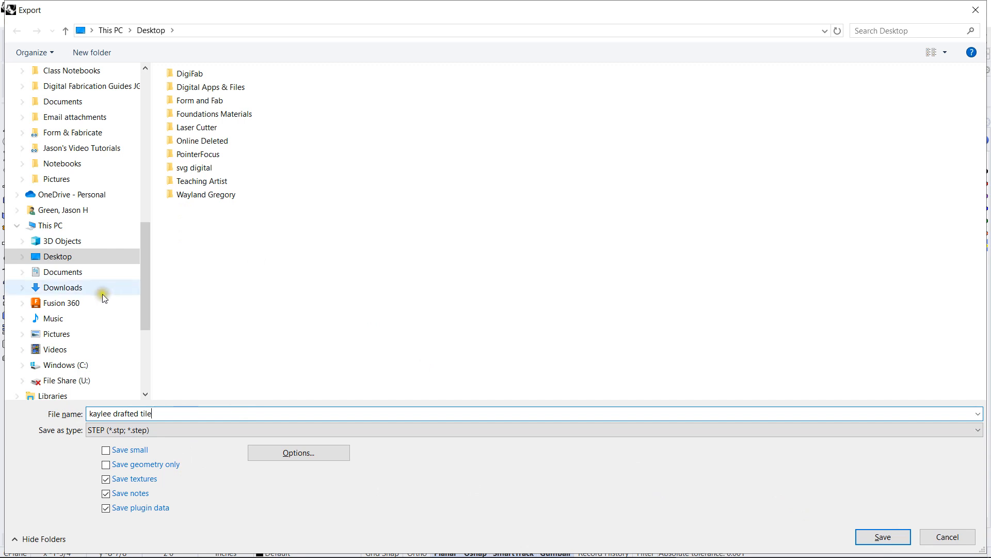
{"action": "scroll", "coordinate": [78, 279], "scroll_direction": "up", "scroll_amount": 8}
{"action": "scroll", "coordinate": [78, 287], "scroll_direction": "up", "scroll_amount": 2}
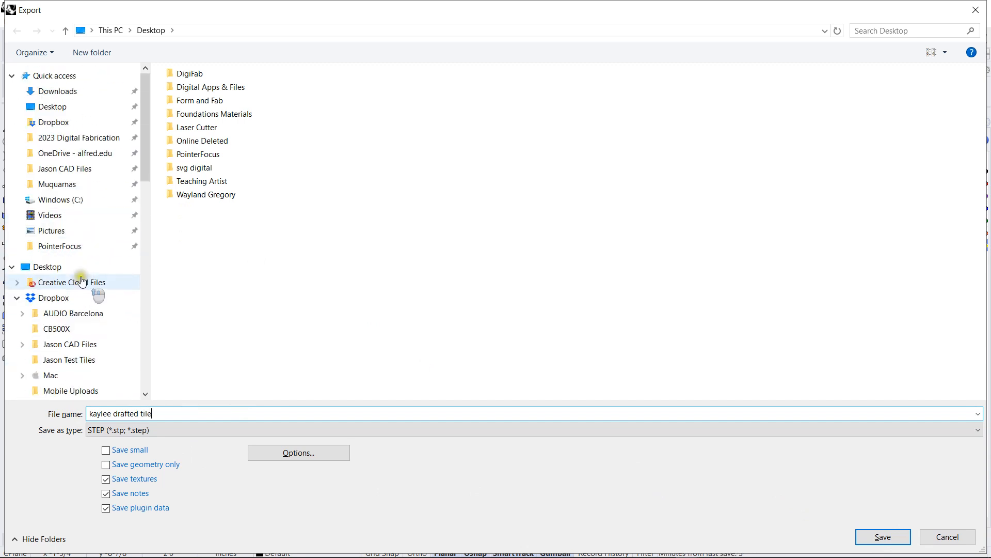
{"action": "left_click", "coordinate": [88, 138]}
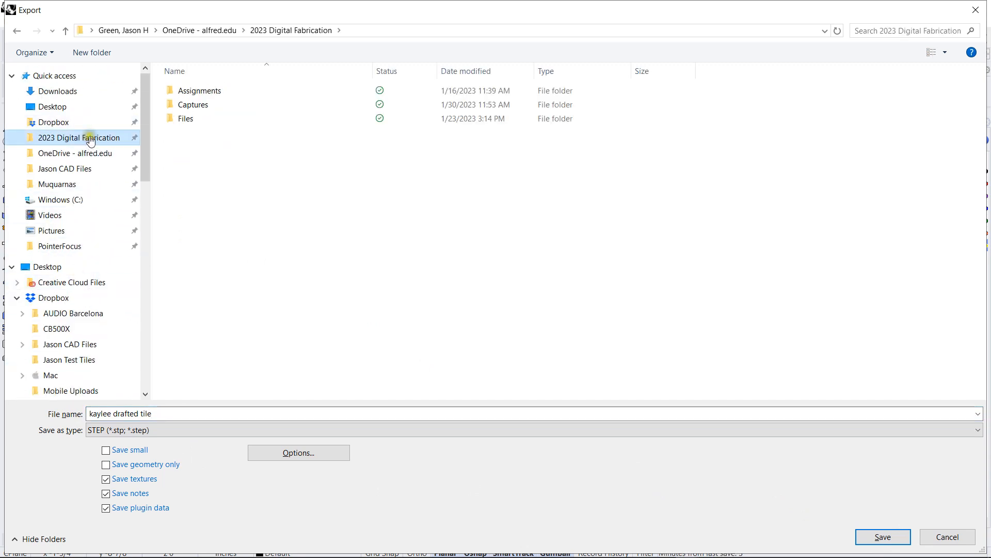
{"action": "double_click", "coordinate": [199, 118]}
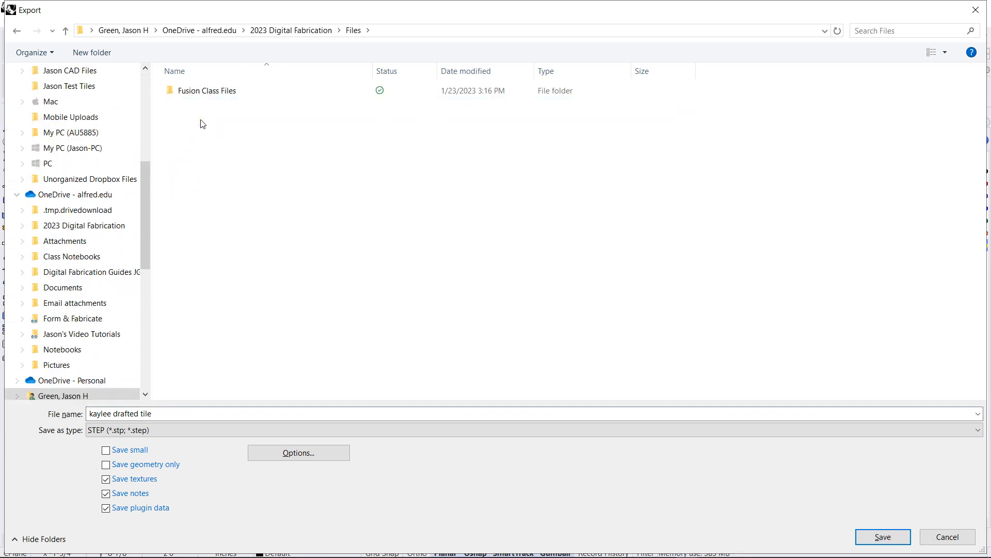
{"action": "double_click", "coordinate": [209, 91]}
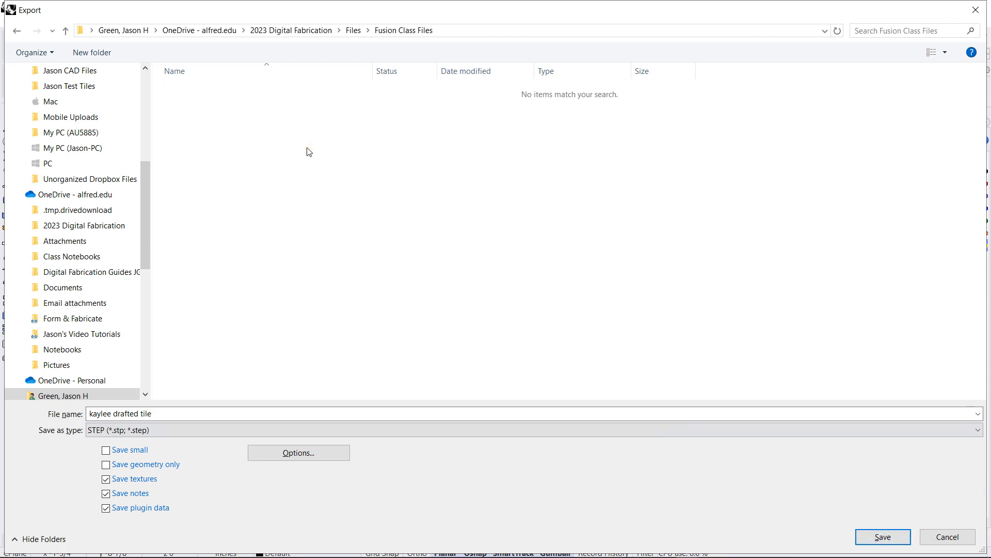
Save the STEP export with the AP214AutomotiveDesign schema and the preset options
{"action": "left_click", "coordinate": [898, 537]}
{"action": "key", "text": "Return"}
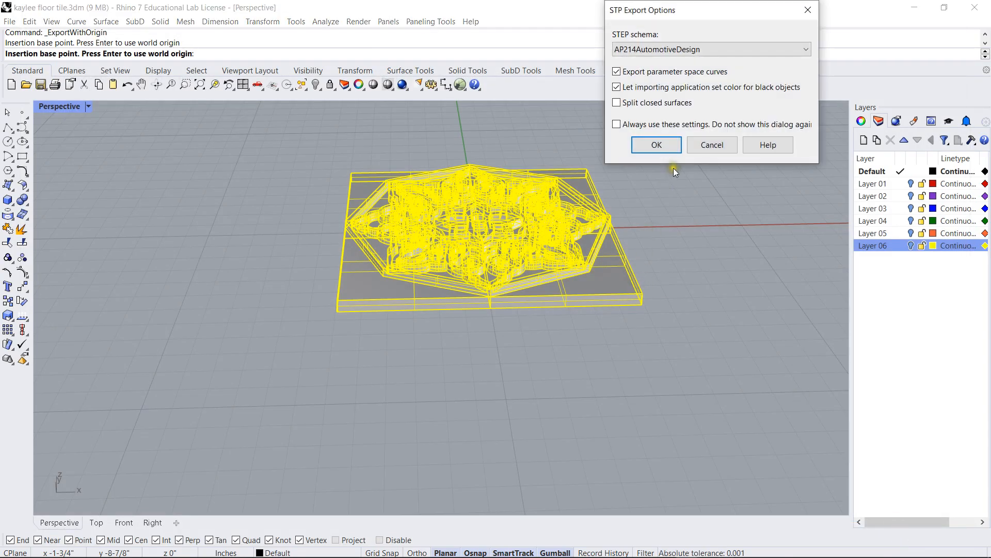
{"action": "left_click", "coordinate": [656, 145]}
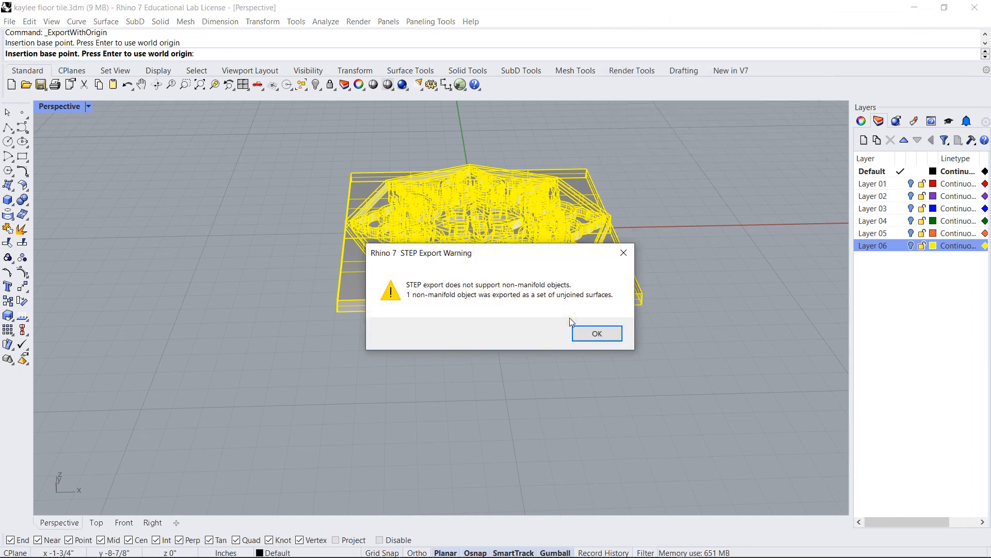
{"action": "left_click", "coordinate": [597, 335]}
Window-select the whole tile to check which object types it contains, and clear the selection
{"action": "right_click_drag", "start_coordinate": [412, 368], "coordinate": [491, 367]}
{"action": "left_click", "coordinate": [320, 266]}
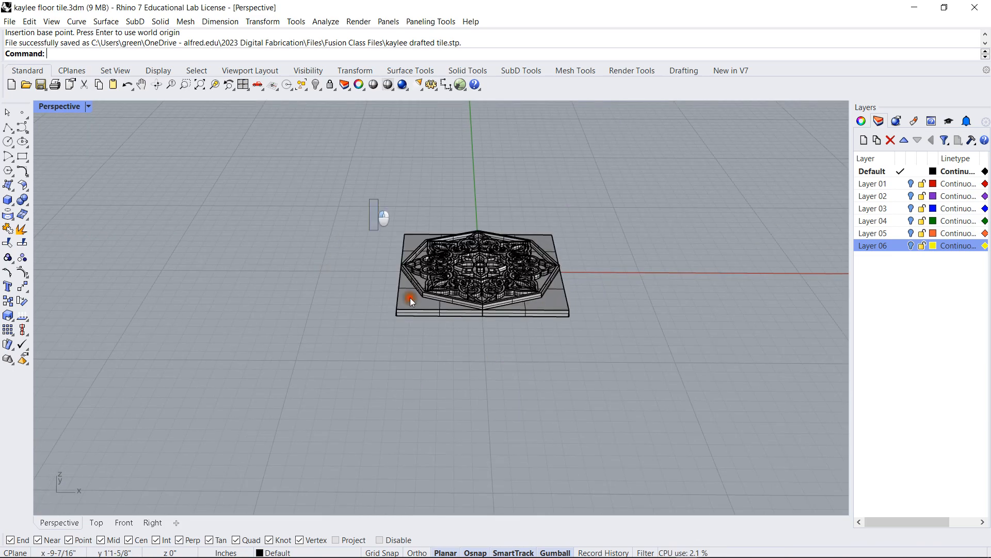
{"action": "left_click_drag", "start_coordinate": [369, 200], "coordinate": [599, 367]}
{"action": "right_click_drag", "start_coordinate": [599, 368], "coordinate": [586, 365]}
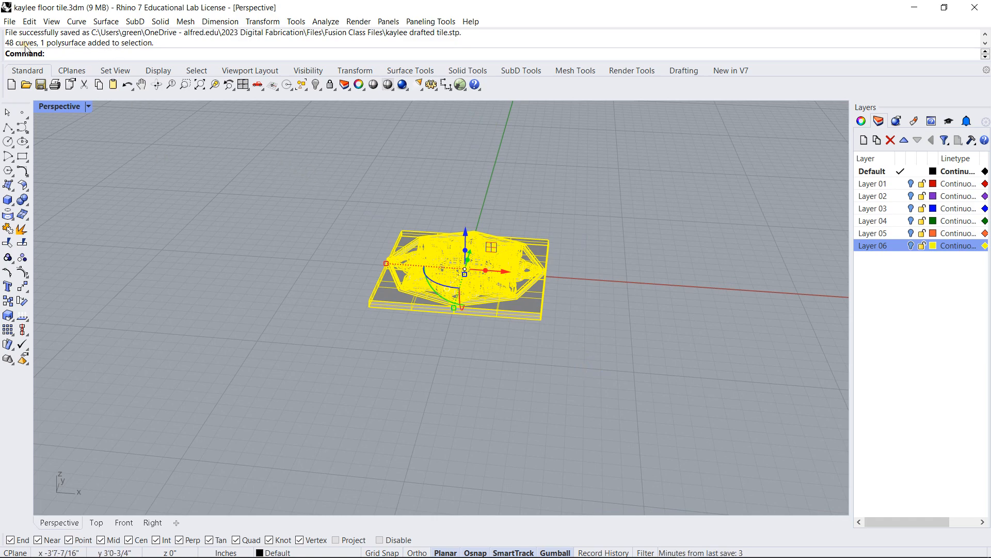
{"action": "scroll", "coordinate": [401, 247], "scroll_direction": "down", "scroll_amount": 4}
{"action": "scroll", "coordinate": [336, 243], "scroll_direction": "up", "scroll_amount": 7}
{"action": "left_click", "coordinate": [396, 269]}
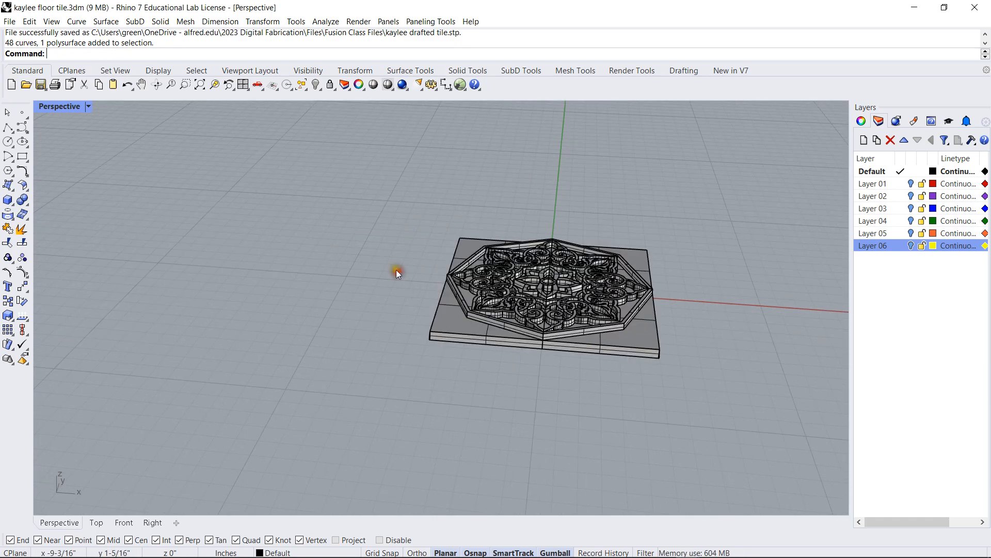
{"action": "right_click_drag", "start_coordinate": [395, 294], "coordinate": [386, 291]}
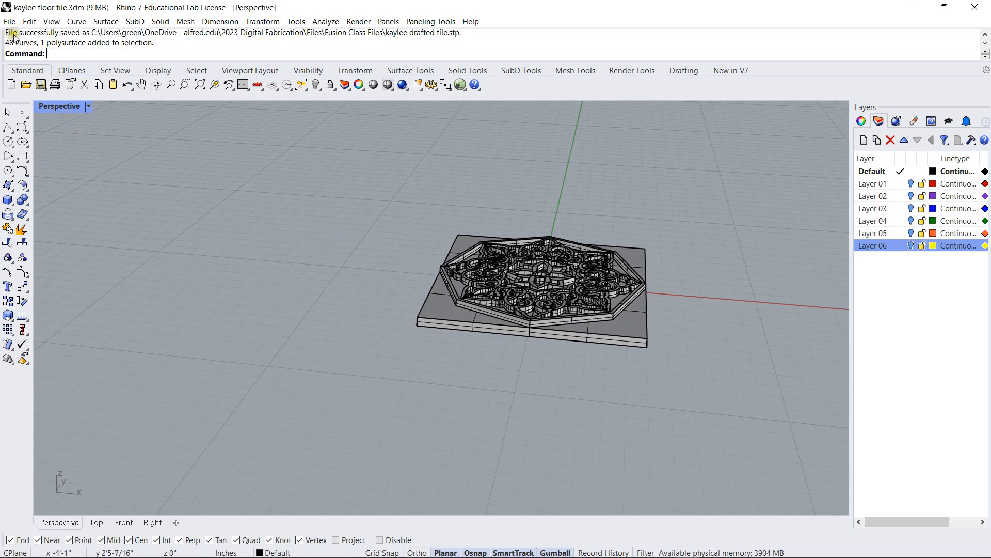
Select all curves in the model and delete them, keeping only the tile polysurface
{"action": "left_click", "coordinate": [29, 22]}
{"action": "mouse_move", "coordinate": [92, 144]}
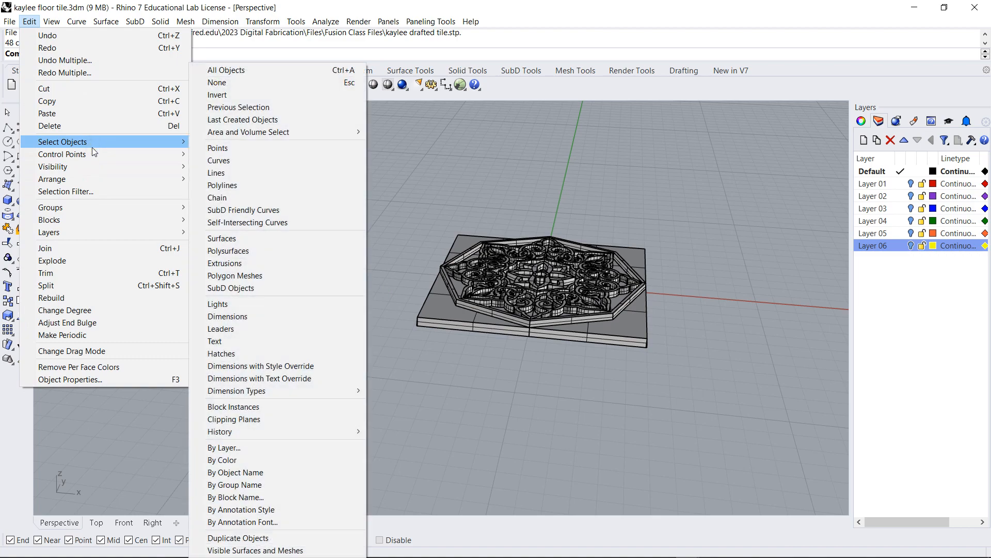
{"action": "left_click", "coordinate": [234, 161]}
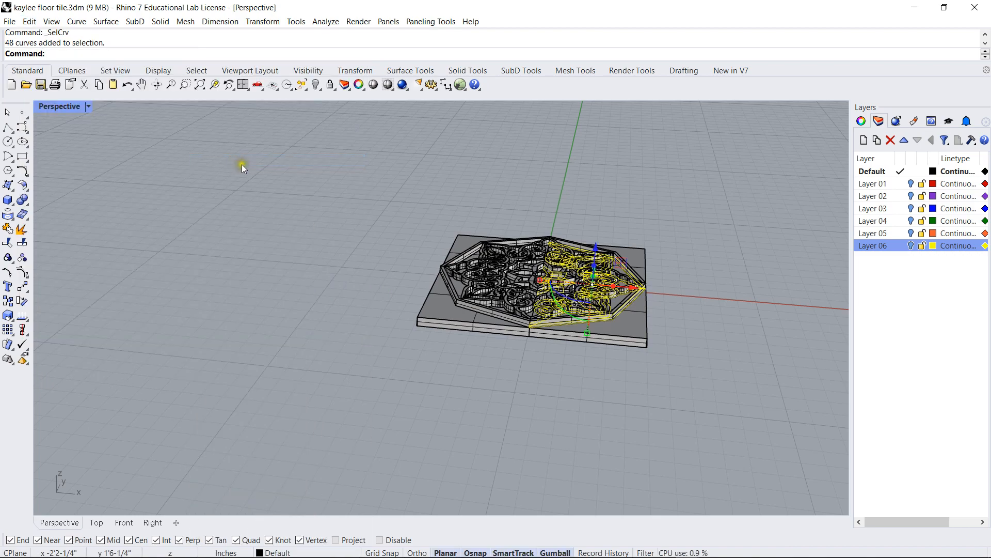
{"action": "key", "text": "Delete"}
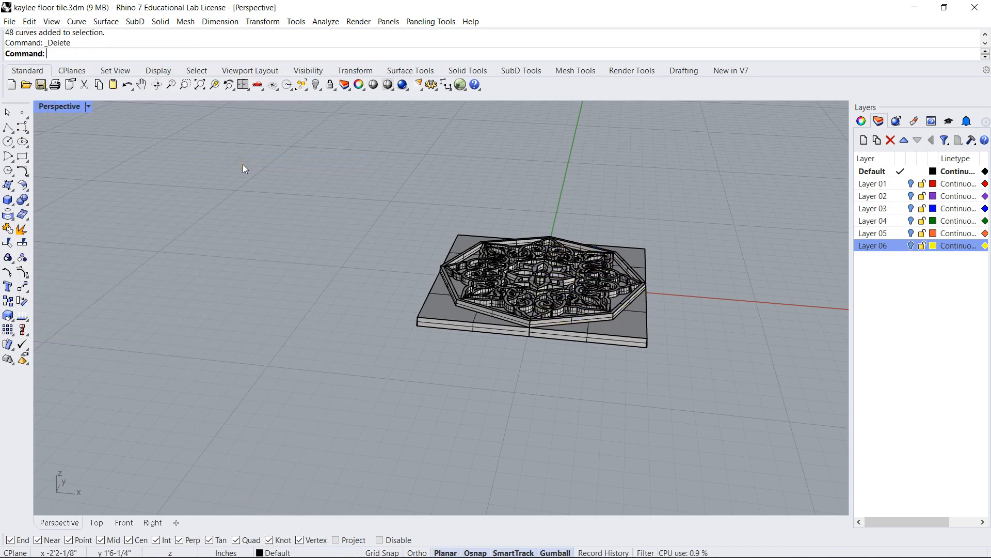
Check the object type of the remaining tile and examine its relief pattern up close from several angles
{"action": "right_click_drag", "start_coordinate": [332, 172], "coordinate": [342, 188]}
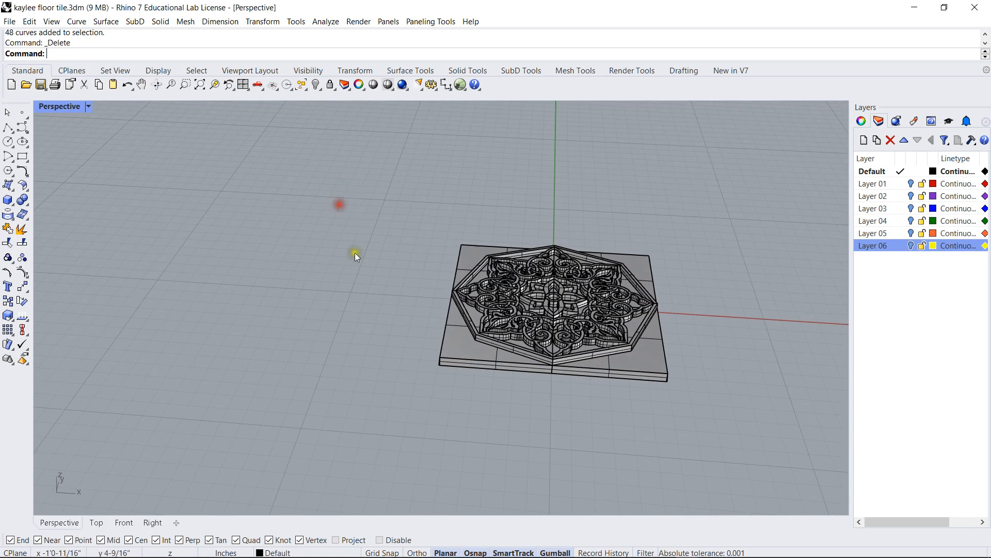
{"action": "left_click", "coordinate": [559, 298]}
{"action": "left_click", "coordinate": [398, 279]}
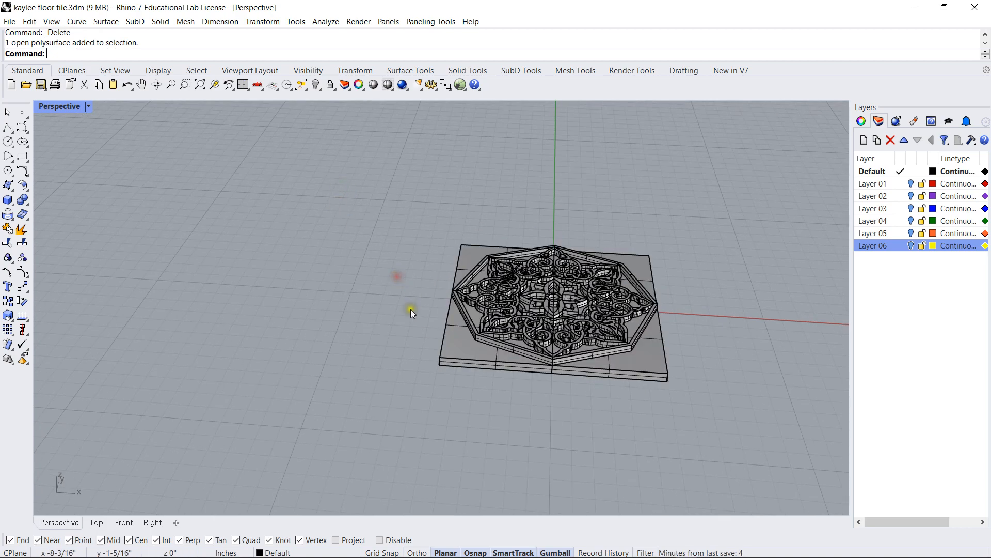
{"action": "right_click_drag", "start_coordinate": [411, 309], "coordinate": [421, 335]}
{"action": "scroll", "coordinate": [520, 352], "scroll_direction": "down", "scroll_amount": 5}
{"action": "scroll", "coordinate": [498, 359], "scroll_direction": "up", "scroll_amount": 10}
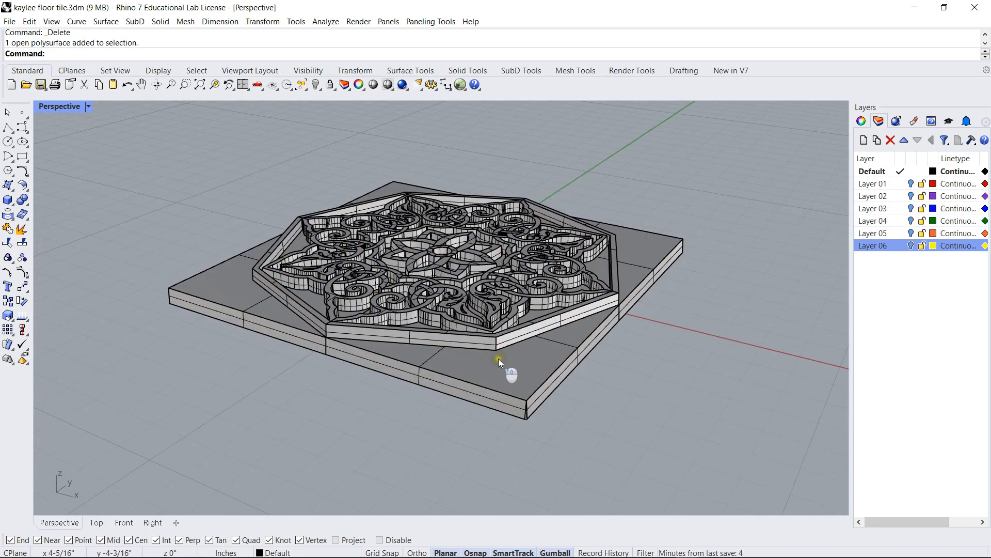
{"action": "scroll", "coordinate": [496, 340], "scroll_direction": "down", "scroll_amount": 6}
{"action": "right_click_drag", "start_coordinate": [494, 336], "coordinate": [299, 232]}
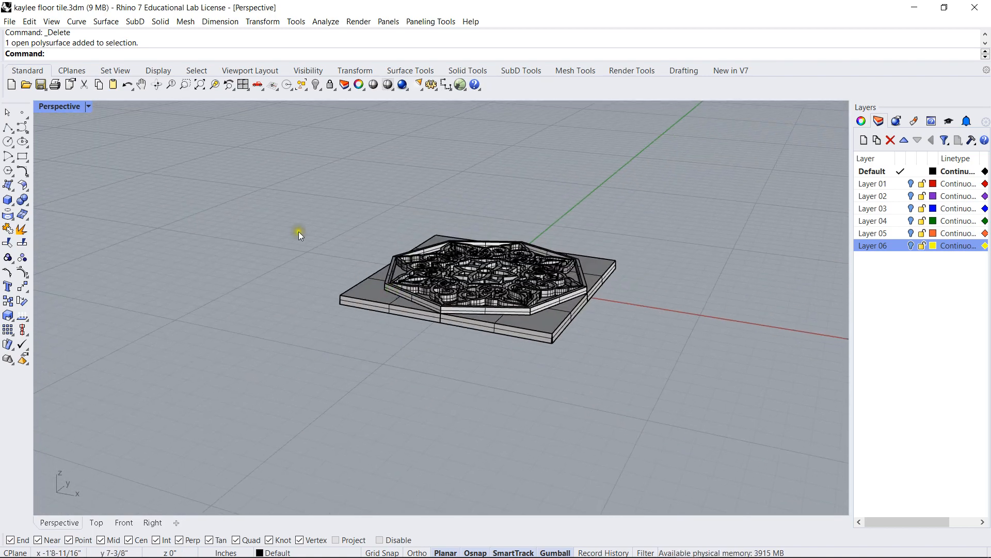
Save the cleaned floor tile model under its current name as a Rhino 7 .3dm file in 2023 Digital Fabrication > Files > Fusion Class Files
{"action": "left_click", "coordinate": [9, 22]}
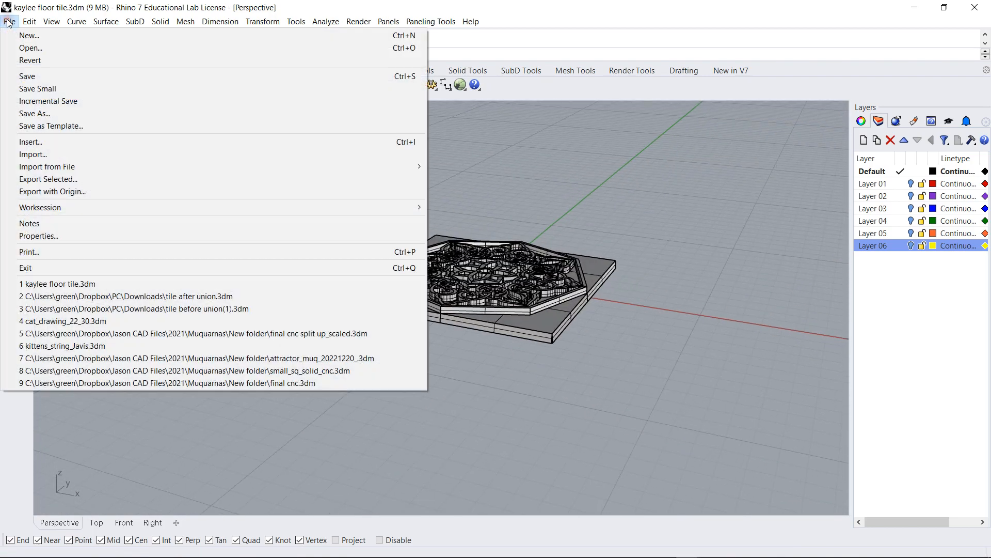
{"action": "left_click", "coordinate": [30, 113]}
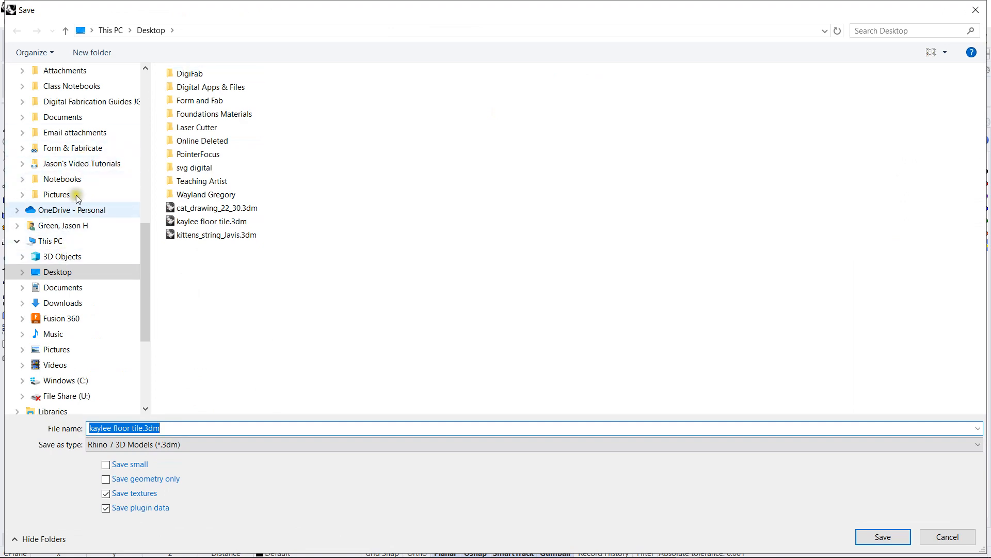
{"action": "scroll", "coordinate": [76, 189], "scroll_direction": "up", "scroll_amount": 5}
{"action": "scroll", "coordinate": [82, 216], "scroll_direction": "up", "scroll_amount": 3}
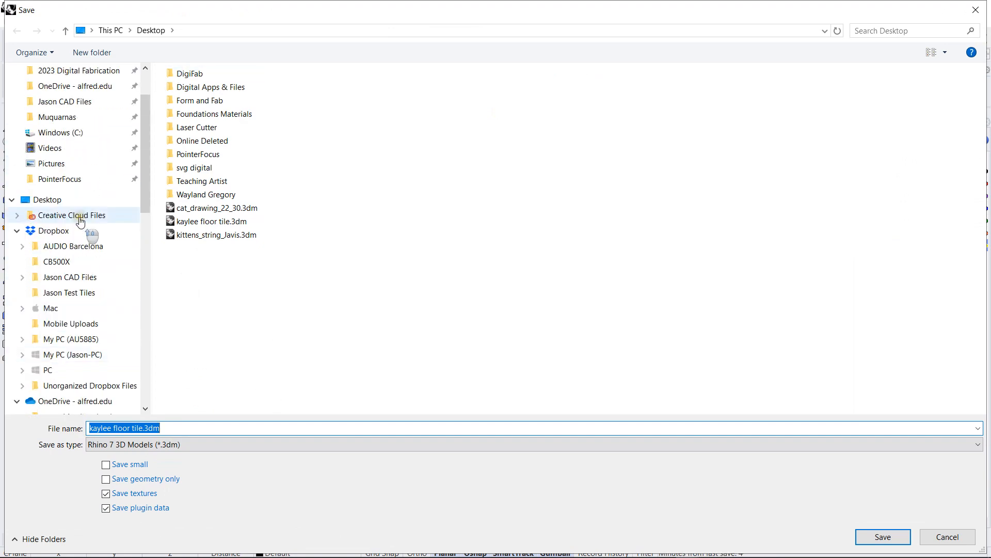
{"action": "scroll", "coordinate": [80, 221], "scroll_direction": "down", "scroll_amount": 4}
{"action": "left_click", "coordinate": [82, 241]}
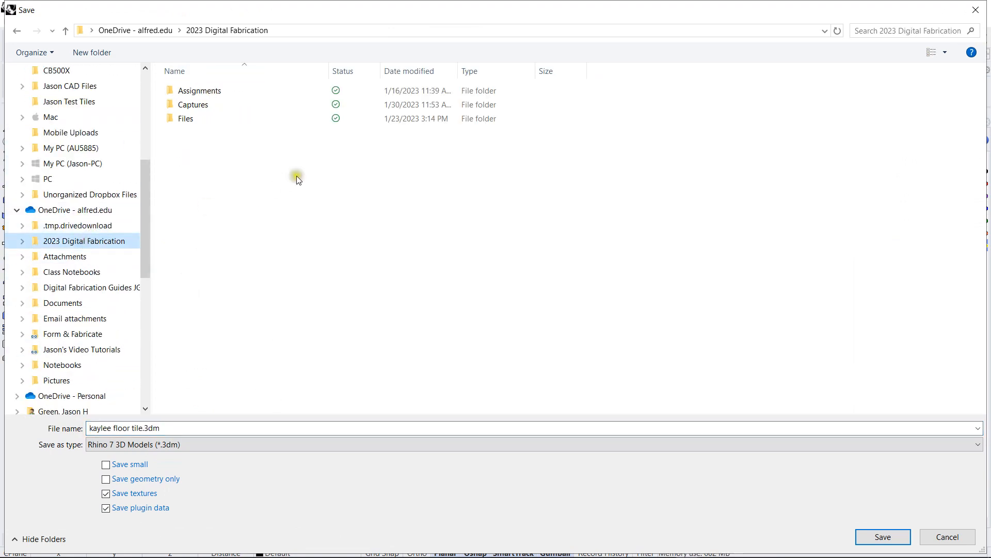
{"action": "left_click", "coordinate": [210, 120]}
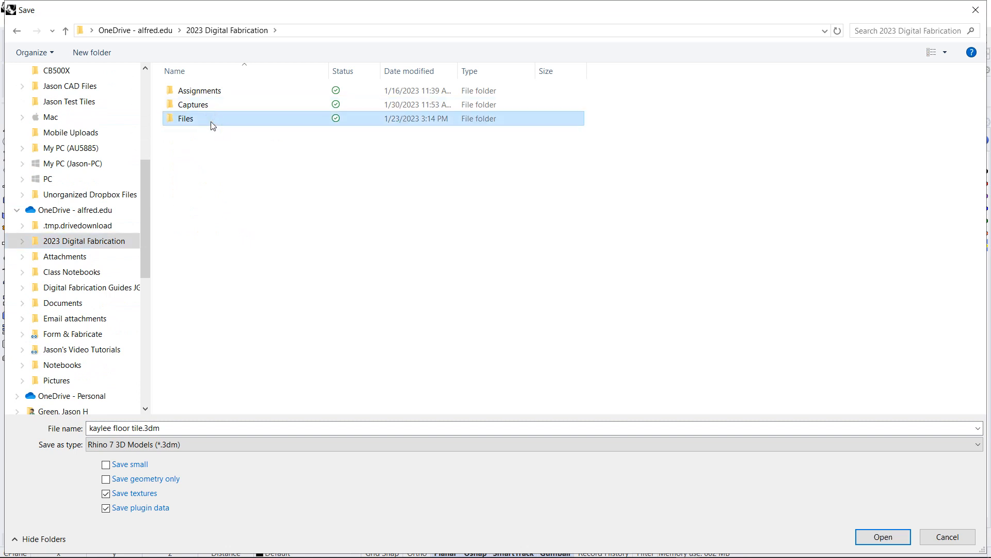
{"action": "double_click", "coordinate": [210, 119]}
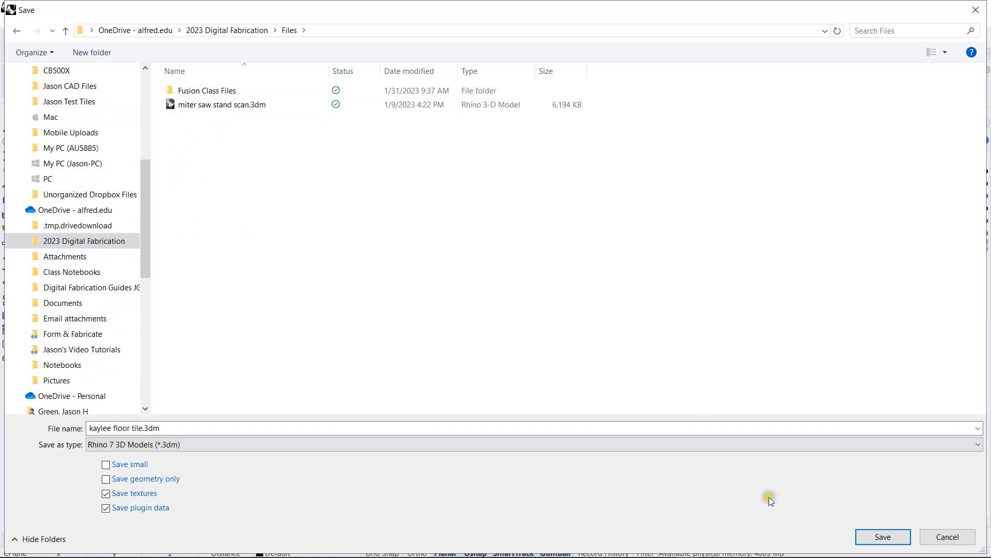
{"action": "left_click", "coordinate": [201, 93]}
{"action": "double_click", "coordinate": [201, 93]}
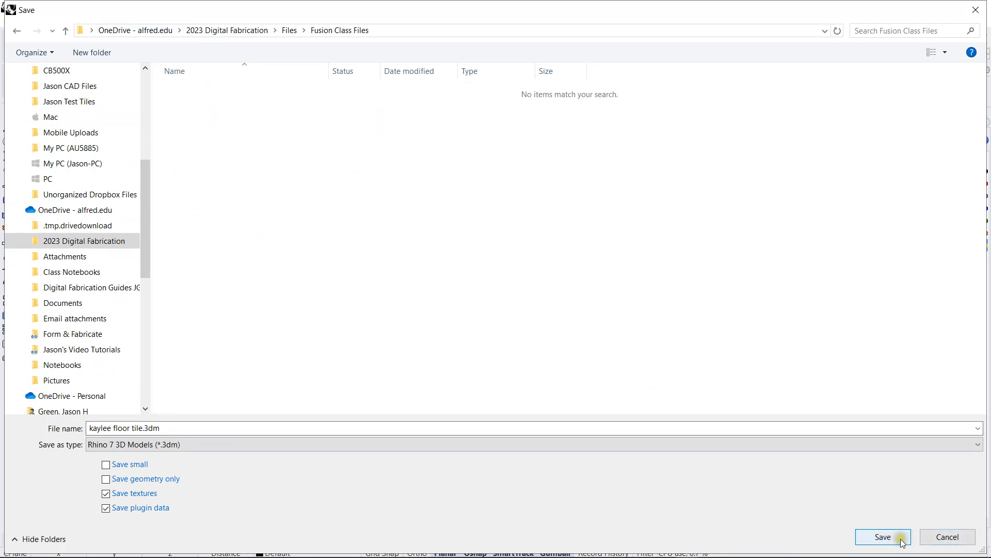
{"action": "left_click", "coordinate": [884, 537]}
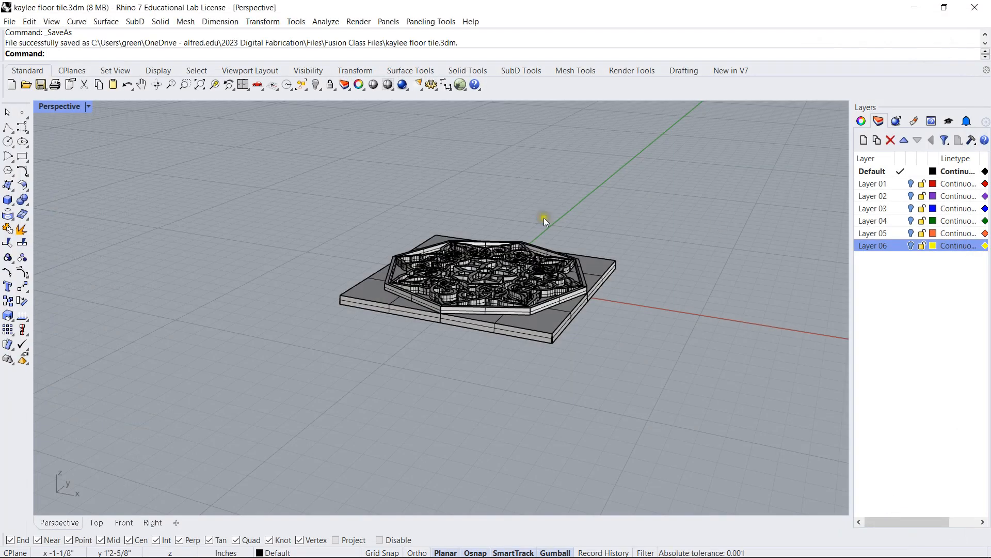
{"action": "mouse_move", "coordinate": [689, 556]}
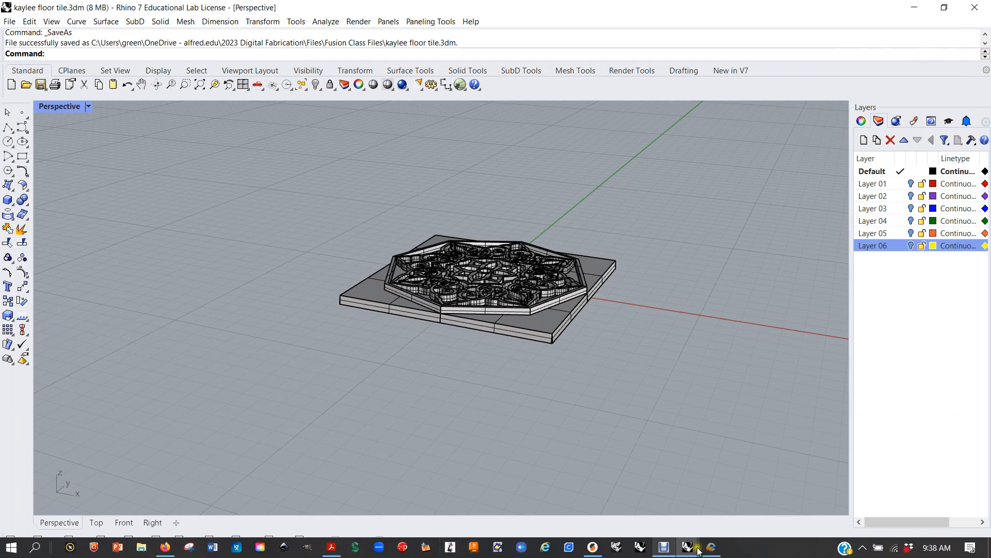
{"action": "left_click", "coordinate": [662, 548]}
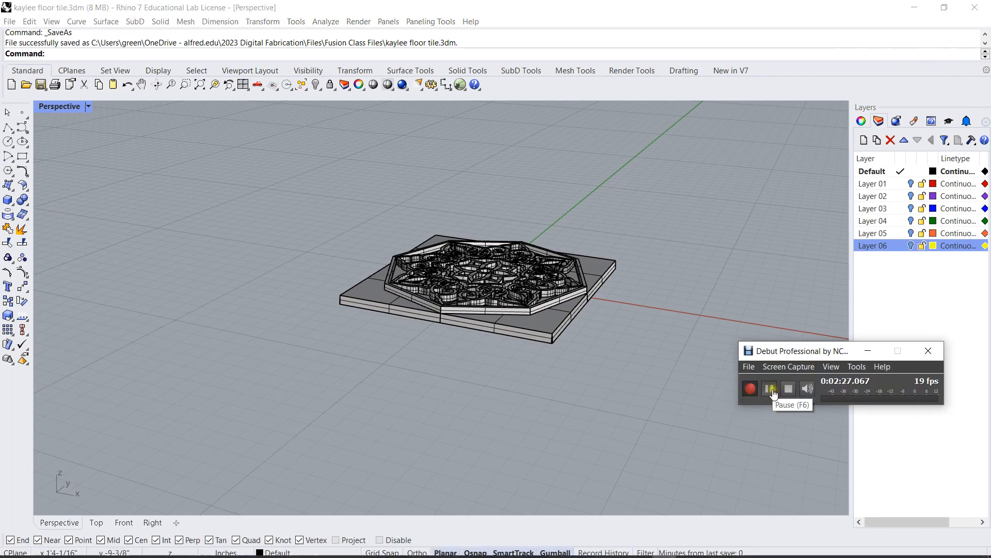
{"action": "left_click", "coordinate": [770, 389]}
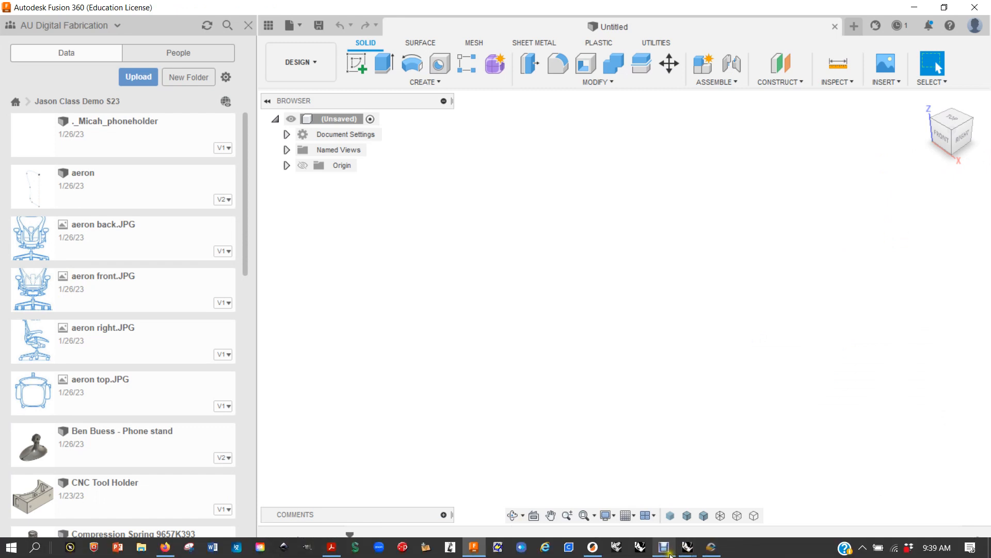
{"action": "left_click", "coordinate": [666, 550]}
{"action": "left_click", "coordinate": [769, 388]}
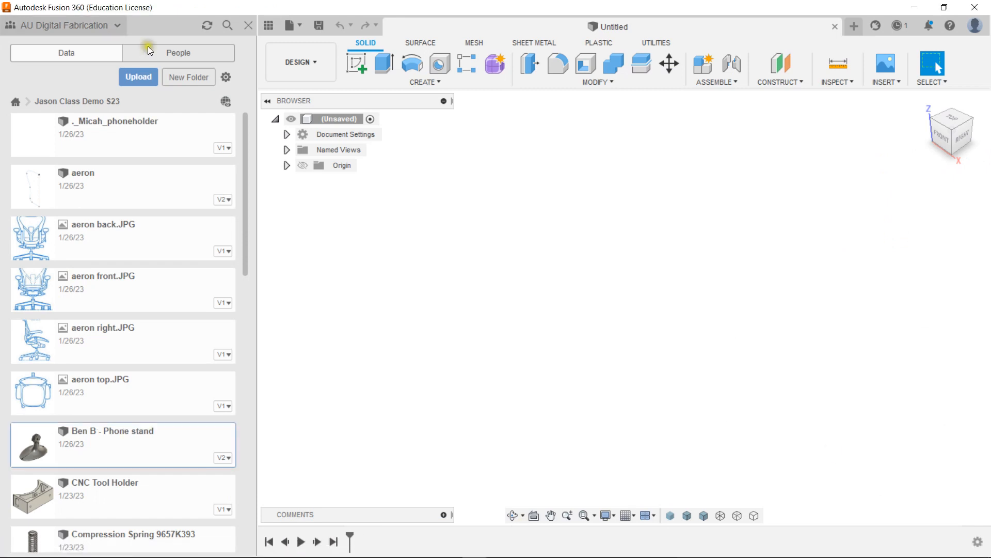
Upload the floor tile .3dm file from the Fusion Class Files folder to the current class demo project
{"action": "left_click", "coordinate": [147, 79]}
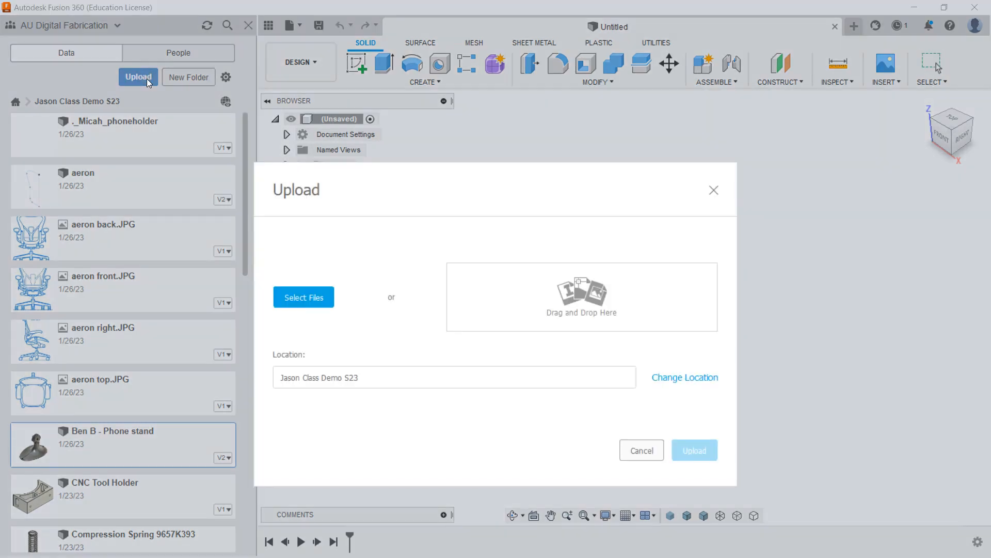
{"action": "left_click", "coordinate": [312, 298]}
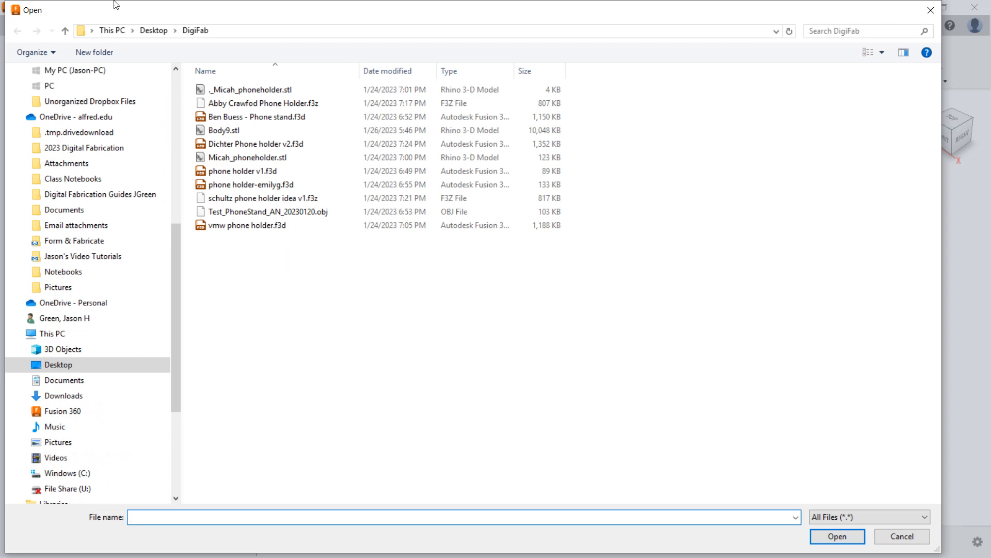
{"action": "scroll", "coordinate": [109, 222], "scroll_direction": "up", "scroll_amount": 8}
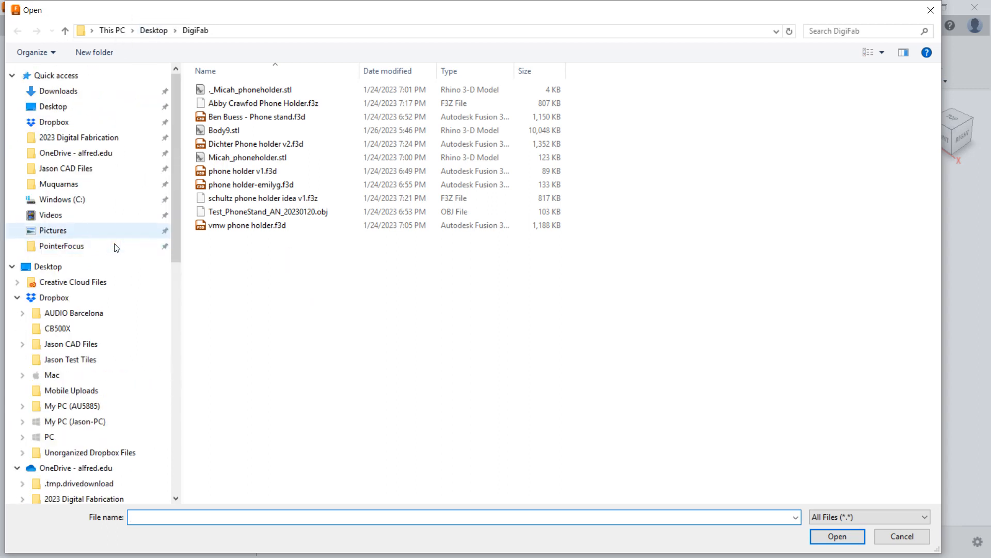
{"action": "left_click", "coordinate": [83, 143]}
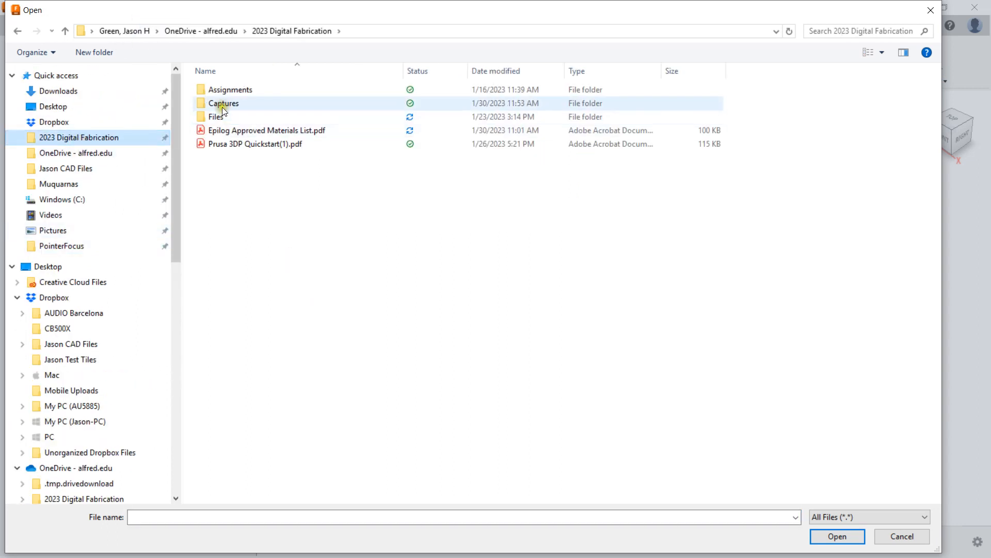
{"action": "double_click", "coordinate": [217, 118]}
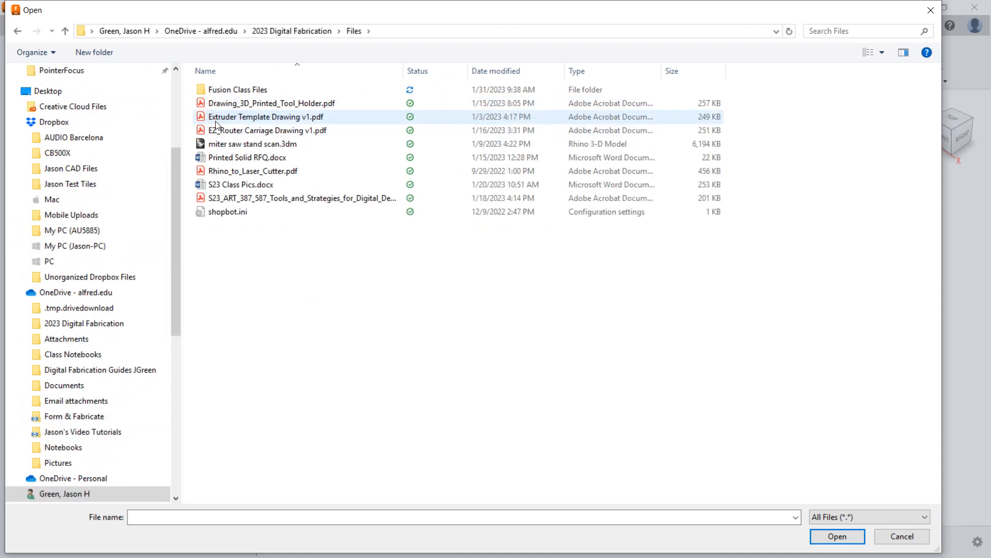
{"action": "left_click", "coordinate": [233, 91]}
{"action": "double_click", "coordinate": [233, 90]}
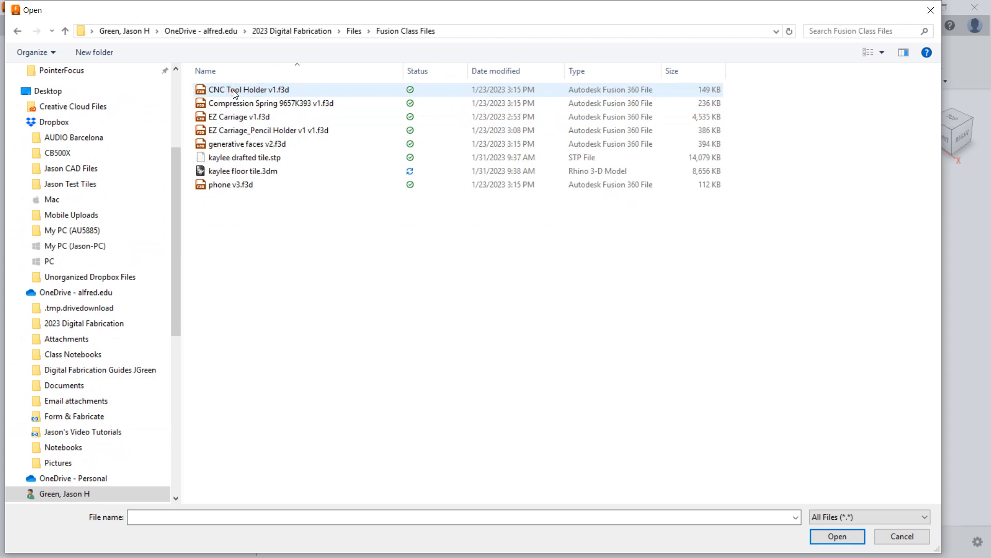
{"action": "left_click", "coordinate": [230, 174]}
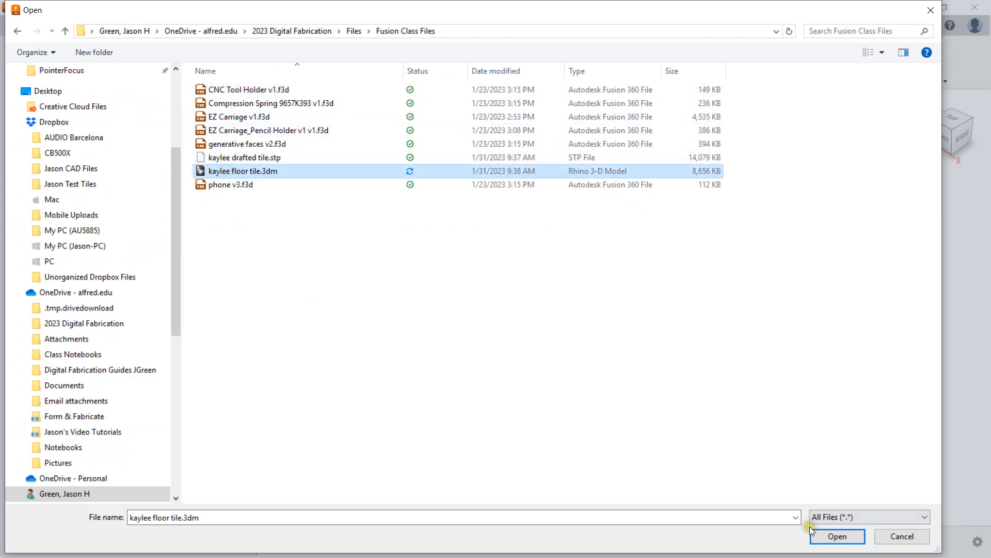
{"action": "left_click", "coordinate": [826, 535]}
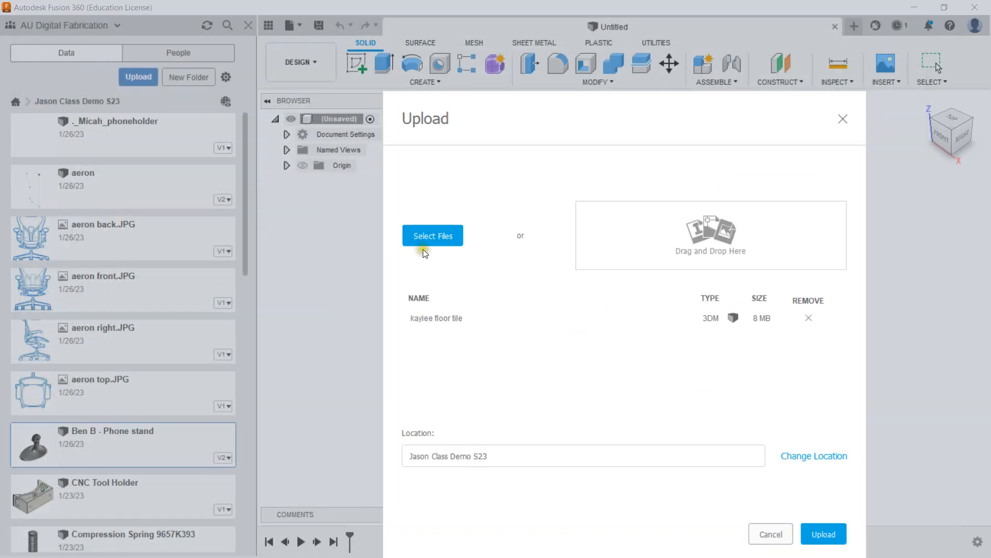
{"action": "left_click", "coordinate": [821, 532]}
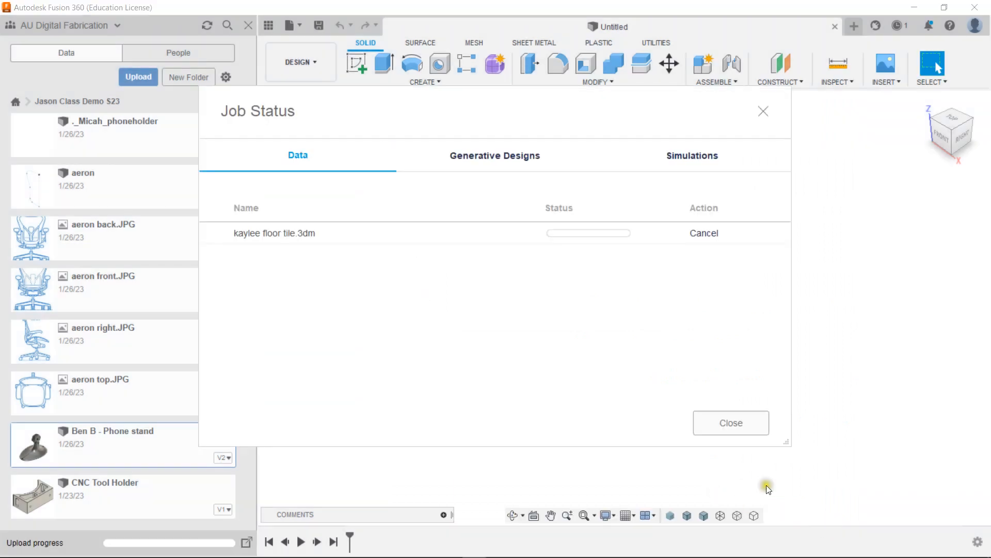
{"action": "mouse_move", "coordinate": [272, 555]}
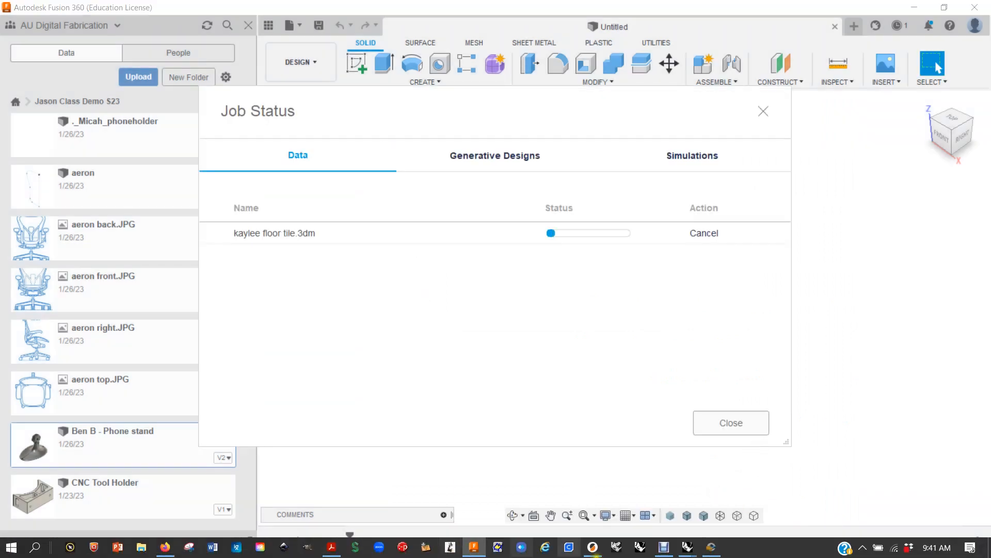
{"action": "left_click", "coordinate": [665, 551]}
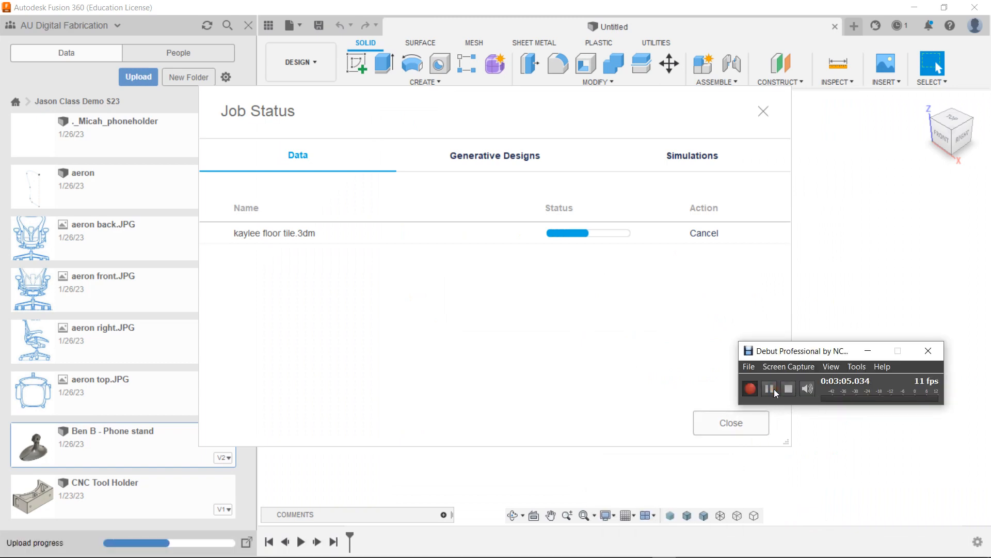
{"action": "left_click", "coordinate": [763, 389]}
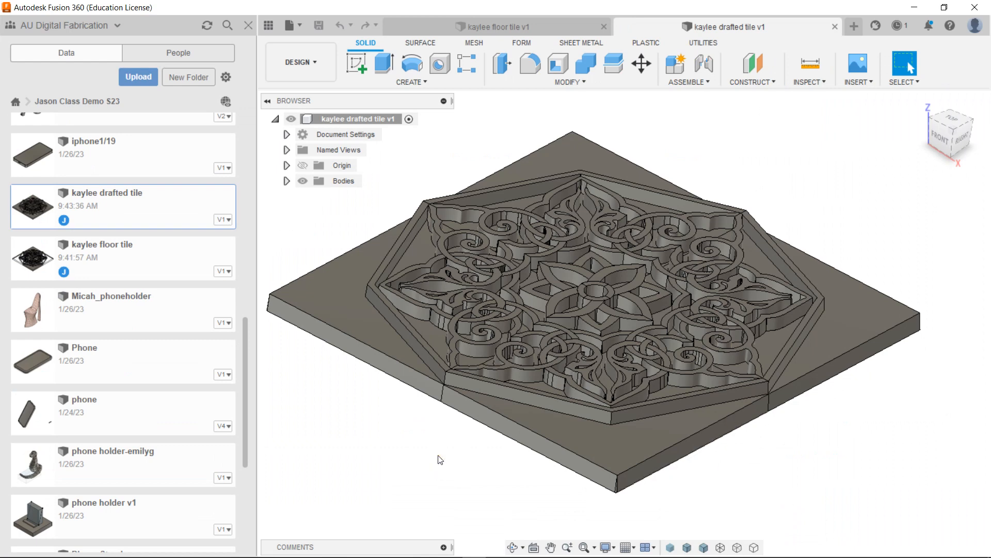
Examine the imported drafted tile's relief pattern from several angles
{"action": "middle_click_drag", "start_coordinate": [440, 459], "coordinate": [387, 413], "text": "shift"}
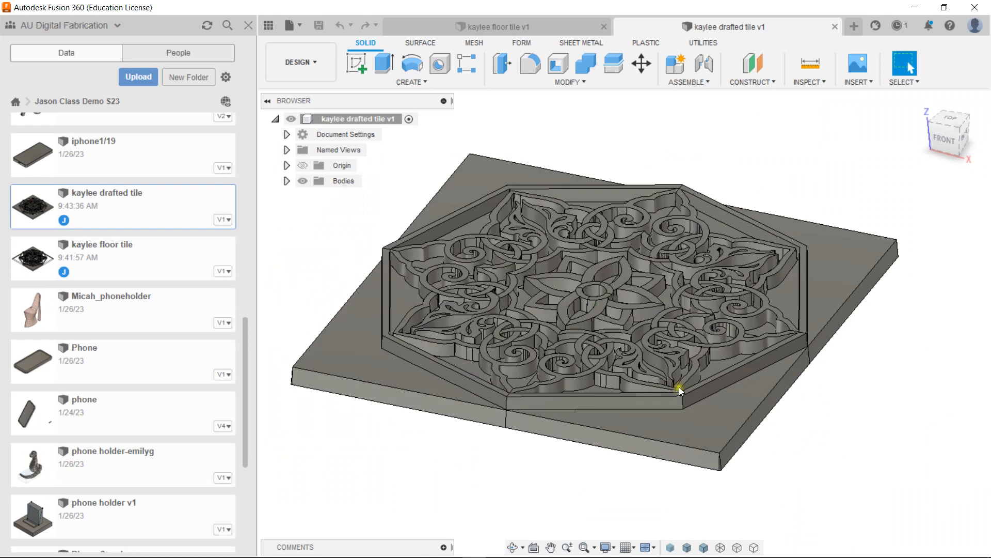
{"action": "middle_click_drag", "start_coordinate": [680, 387], "coordinate": [663, 388], "text": "shift"}
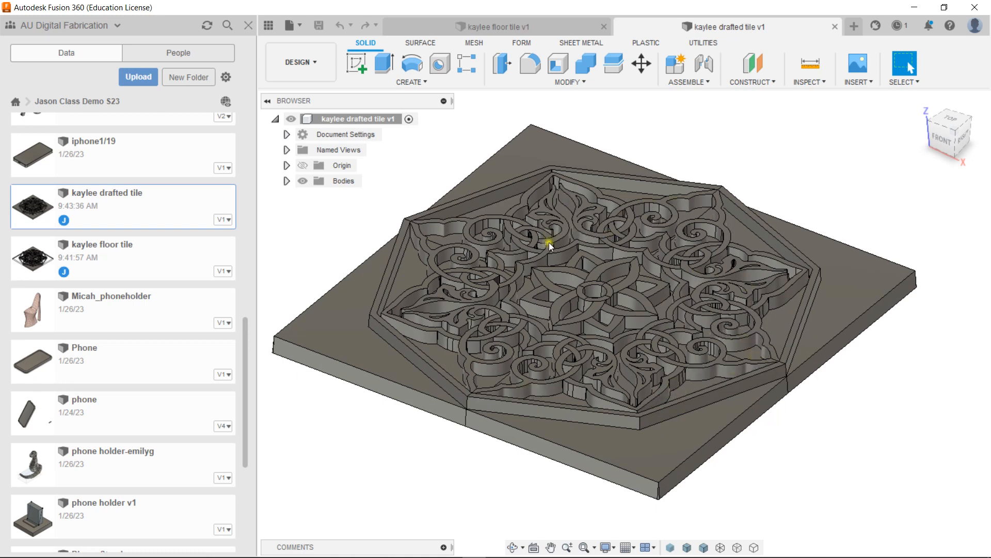
{"action": "mouse_move", "coordinate": [707, 402]}
{"action": "middle_mouse_down", "text": "shift"}
{"action": "mouse_move", "coordinate": [716, 392]}
{"action": "mouse_move", "coordinate": [727, 407]}
{"action": "mouse_move", "coordinate": [780, 369]}
{"action": "middle_mouse_up", "text": "shift"}
Inspect the floor tile document's faces up close, selecting a recessed face beside the central flower and comparing the Shaded and Shaded with Hidden Edges styles
{"action": "left_click", "coordinate": [558, 29]}
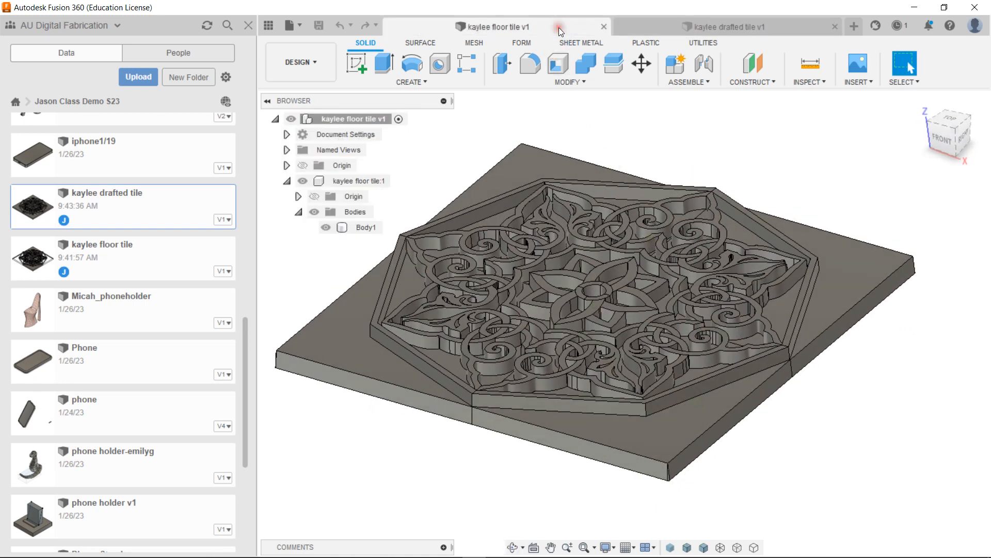
{"action": "middle_click_drag", "start_coordinate": [593, 299], "coordinate": [573, 289], "text": "shift"}
{"action": "scroll", "coordinate": [570, 303], "scroll_direction": "up", "scroll_amount": 5}
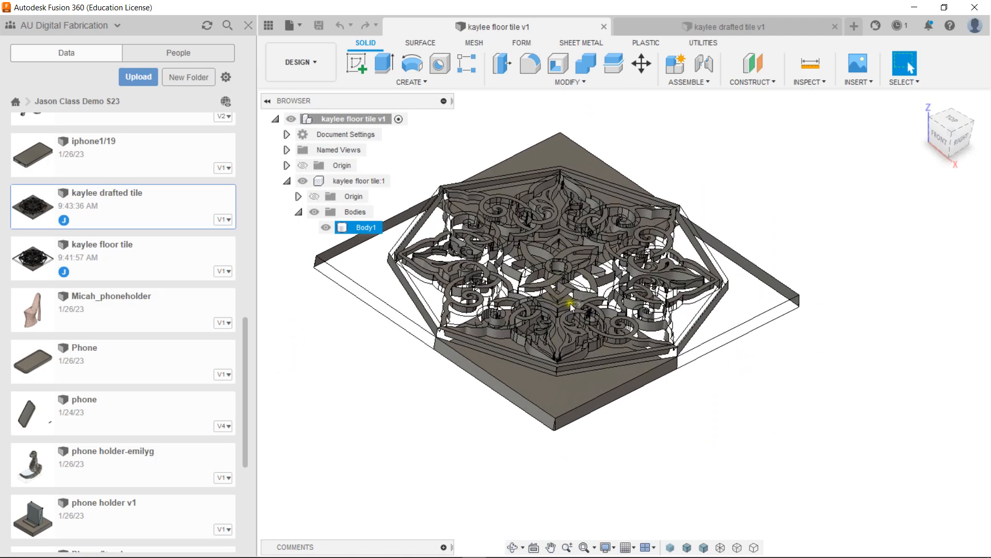
{"action": "left_click", "coordinate": [607, 225]}
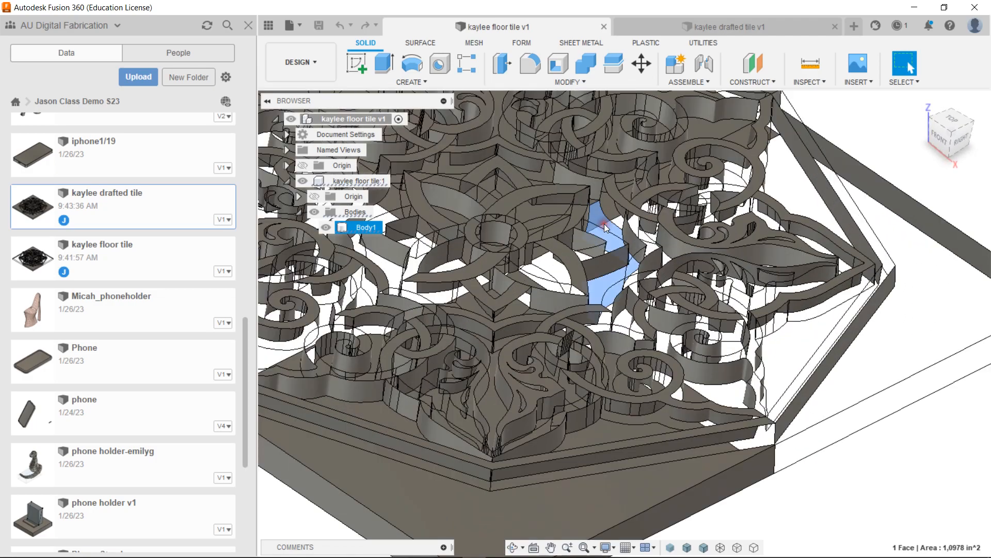
{"action": "middle_click_drag", "start_coordinate": [690, 381], "coordinate": [816, 346], "text": "shift"}
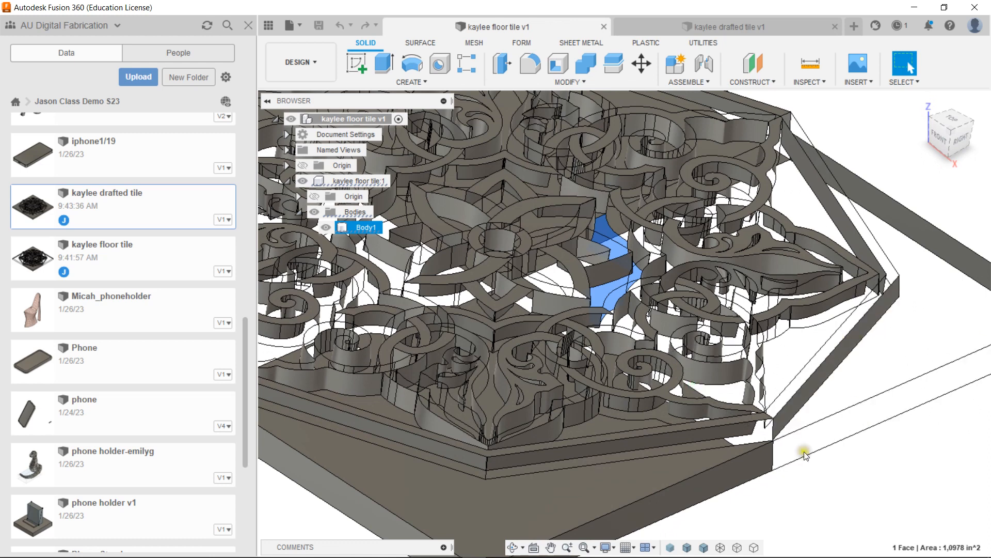
{"action": "left_click", "coordinate": [667, 548]}
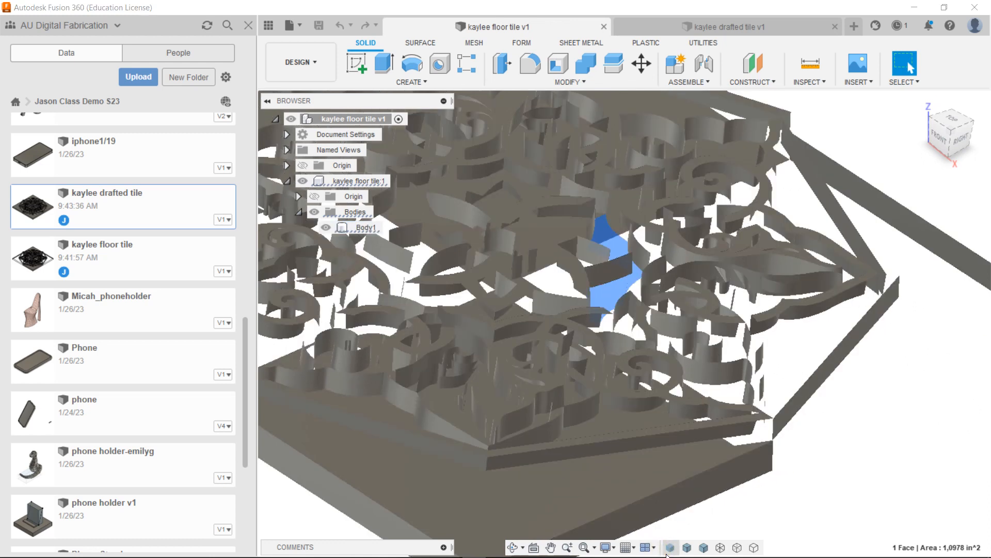
{"action": "left_click", "coordinate": [687, 548]}
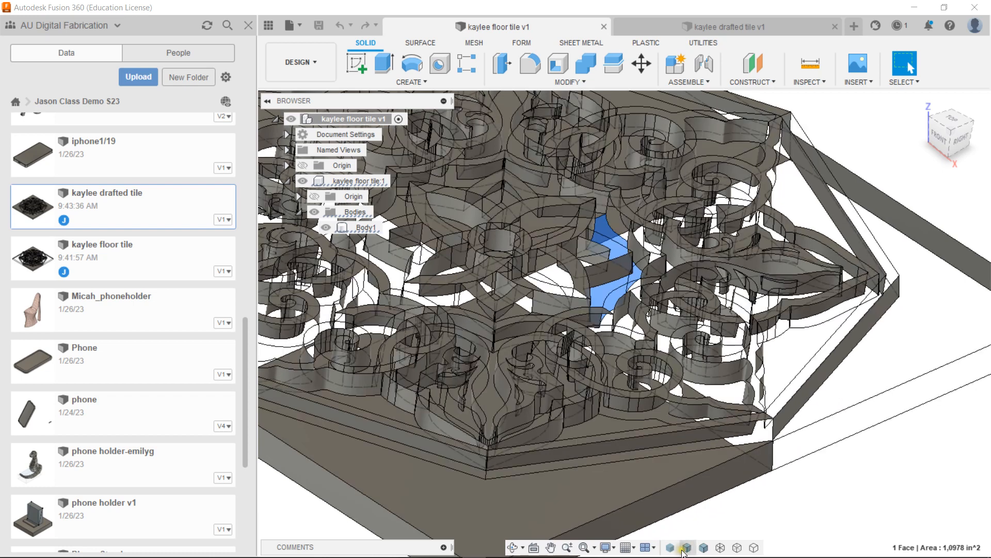
Close the floor tile document, and expand the drafted tile's Bodies folder to examine its surface bodies
{"action": "left_click", "coordinate": [603, 26]}
{"action": "mouse_move", "coordinate": [609, 417]}
{"action": "middle_mouse_down", "text": "shift"}
{"action": "mouse_move", "coordinate": [621, 441]}
{"action": "mouse_move", "coordinate": [655, 436]}
{"action": "mouse_move", "coordinate": [622, 431]}
{"action": "middle_mouse_up", "text": "shift"}
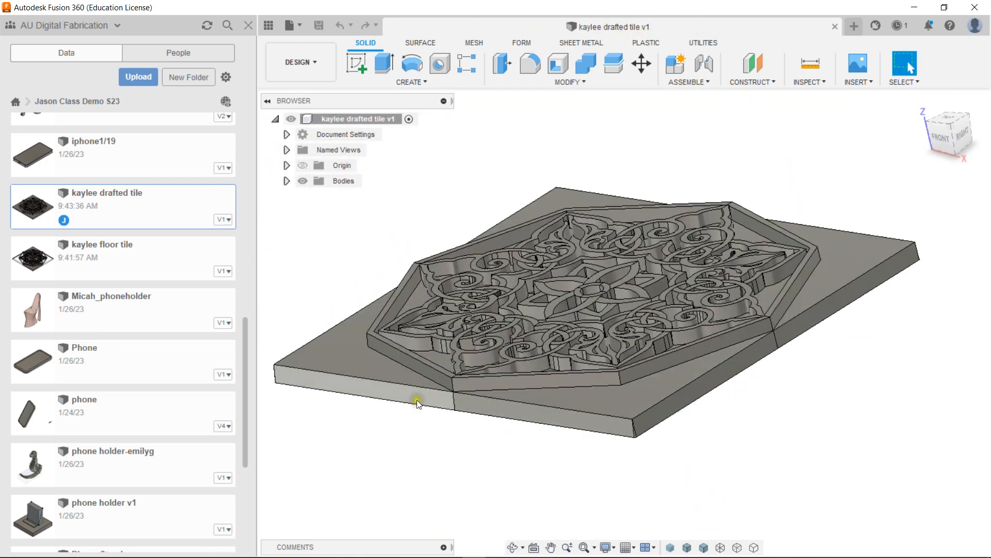
{"action": "middle_click_drag", "start_coordinate": [418, 403], "coordinate": [431, 449], "text": "shift"}
{"action": "left_click", "coordinate": [287, 181]}
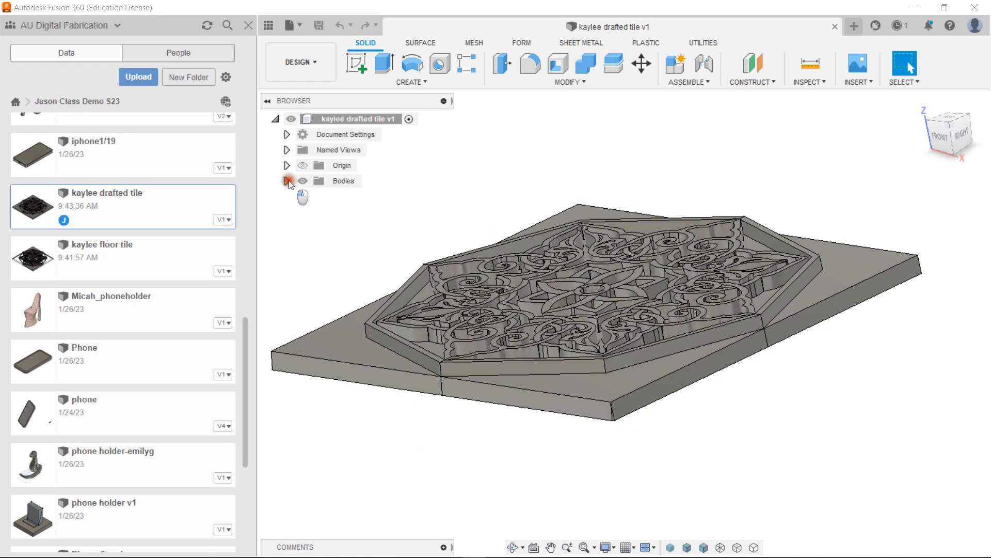
{"action": "middle_click_drag", "start_coordinate": [543, 299], "coordinate": [570, 313], "text": "shift"}
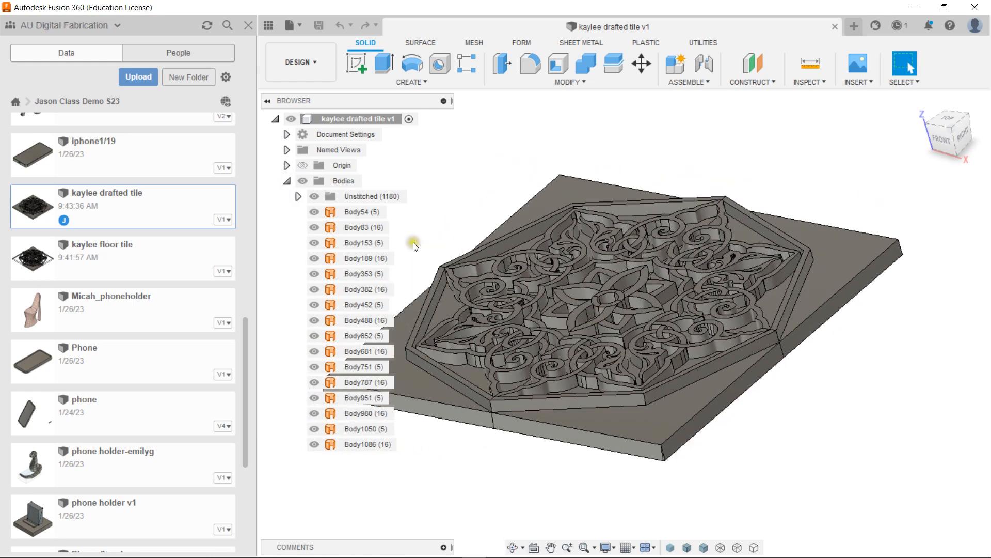
Check the Unstitched group's contents, and try to stitch the 16 surface bodies from Body54 to Body1086 into a new body at 0.0039 in tolerance
{"action": "left_click", "coordinate": [297, 197]}
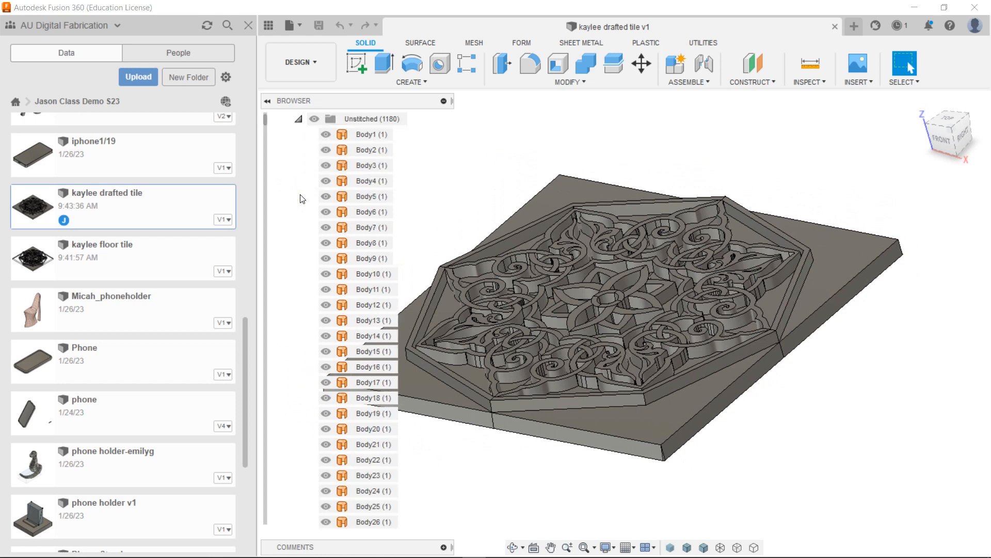
{"action": "left_click", "coordinate": [300, 120]}
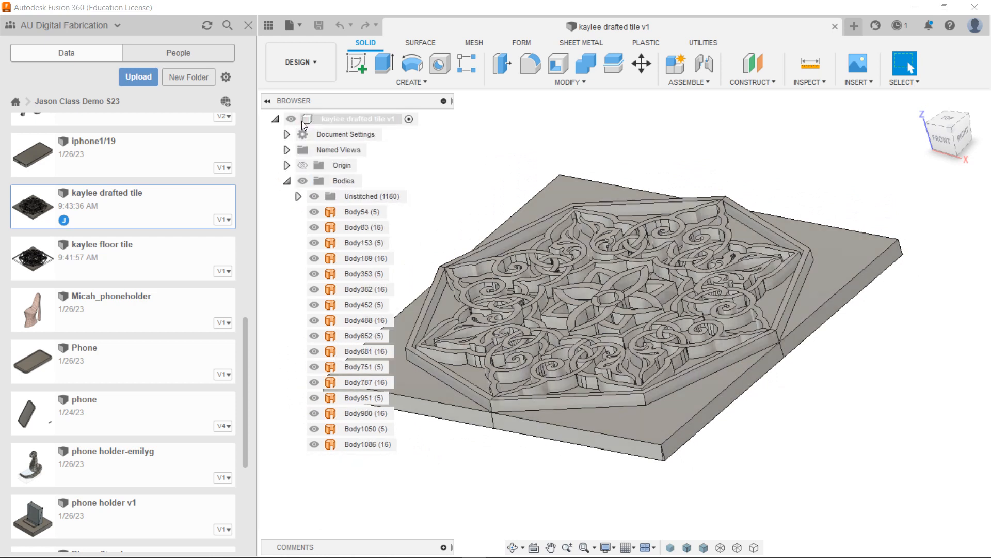
{"action": "left_click", "coordinate": [364, 213]}
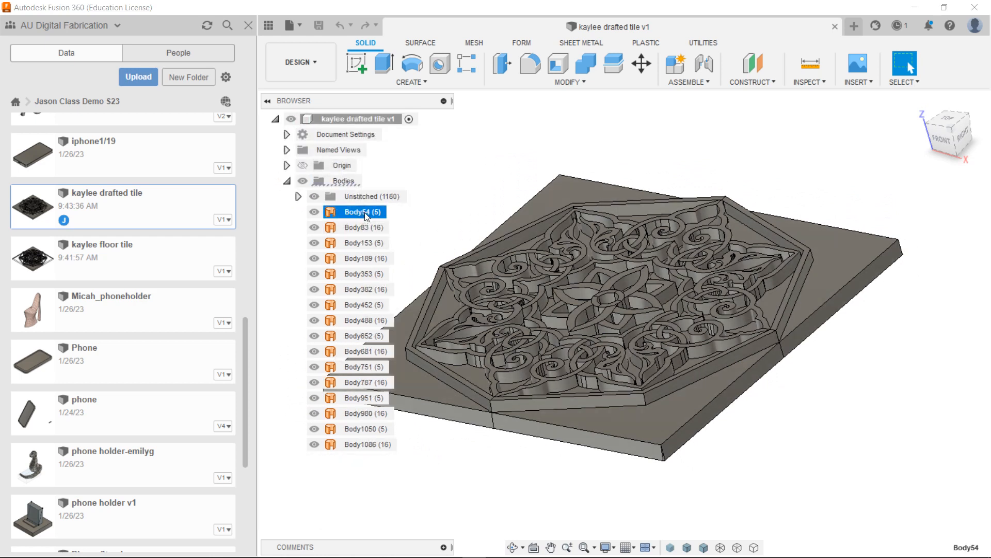
{"action": "left_click", "coordinate": [394, 445], "text": "shift"}
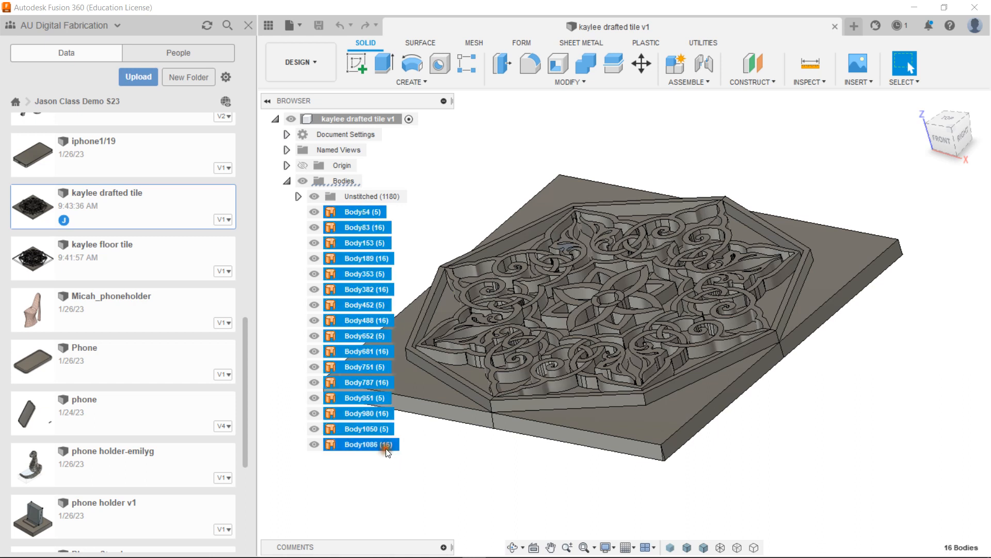
{"action": "left_click", "coordinate": [429, 40]}
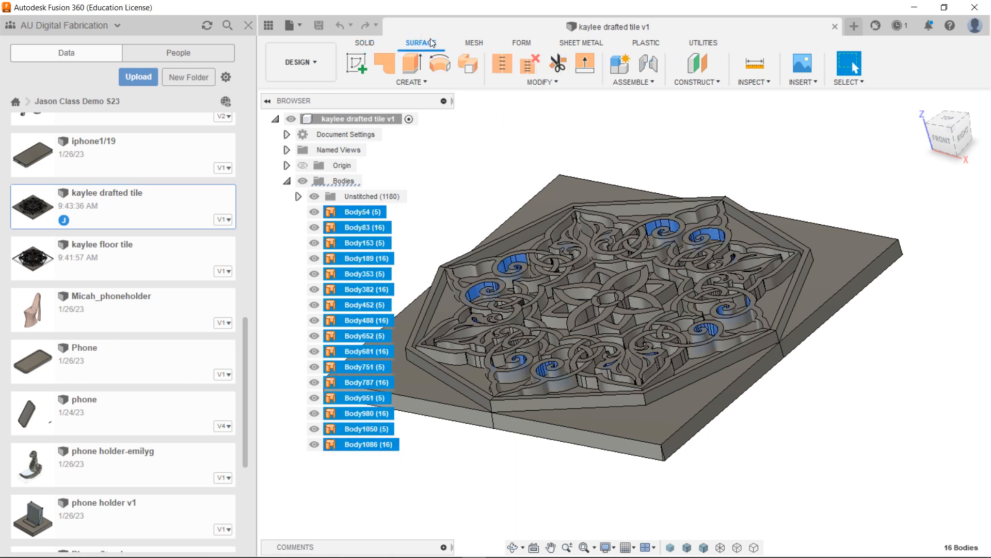
{"action": "left_click", "coordinate": [503, 65]}
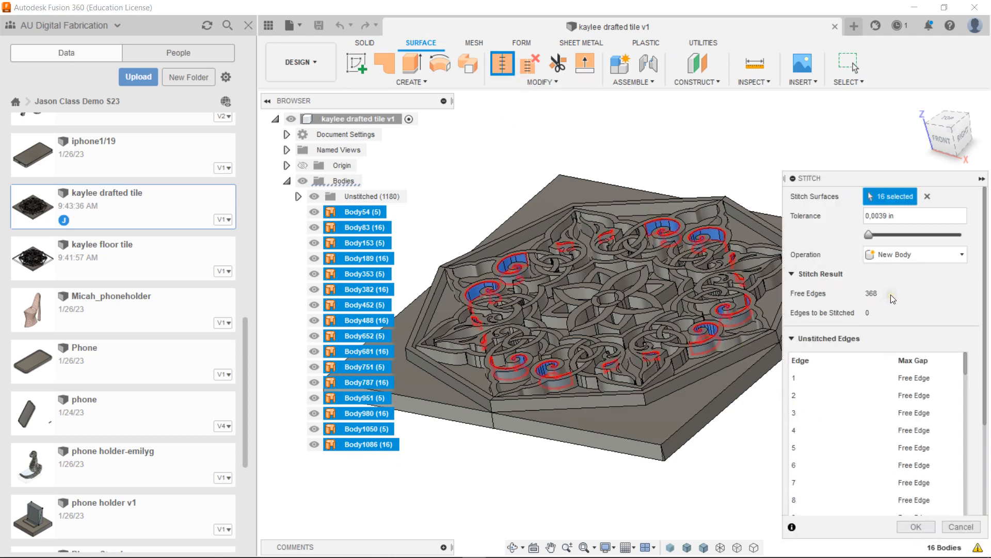
{"action": "left_click", "coordinate": [898, 256]}
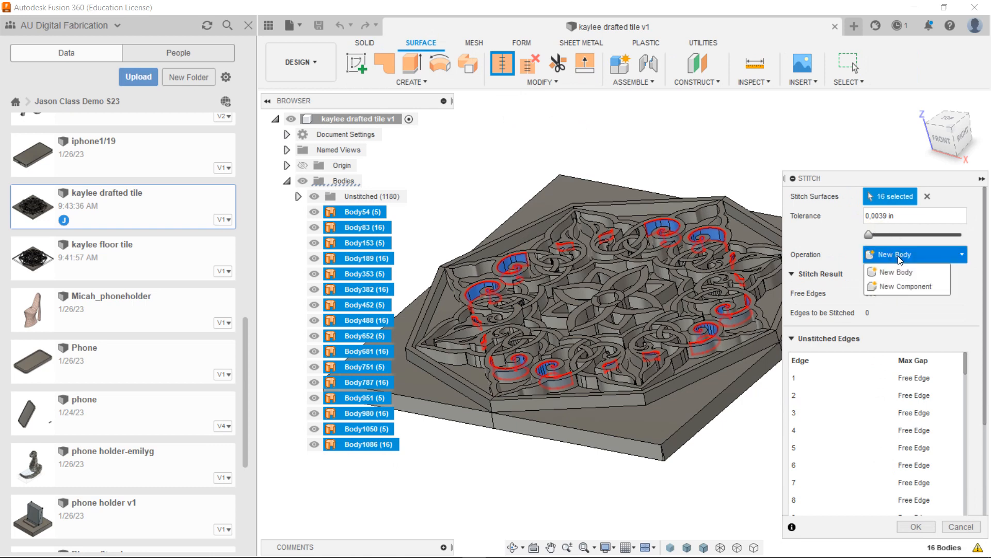
{"action": "left_click", "coordinate": [899, 259]}
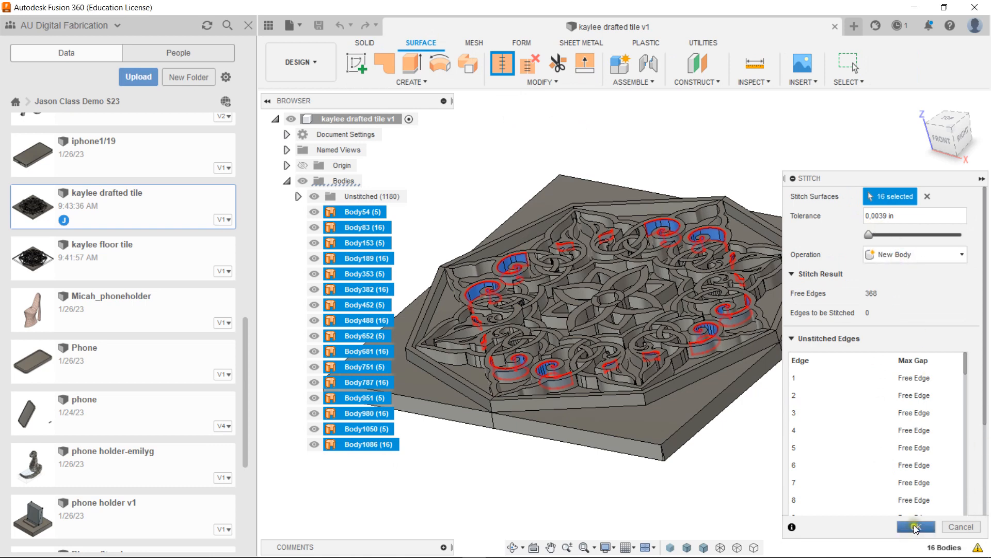
{"action": "left_click", "coordinate": [914, 525]}
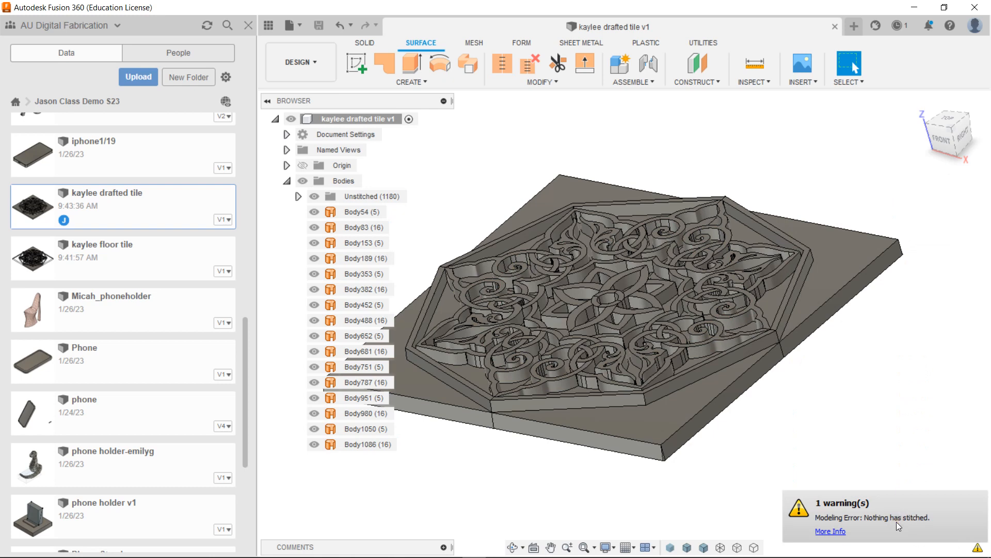
Reselect surface bodies Body54 through Body1086 and examine up close which scroll walls in the relief they cover
{"action": "scroll", "coordinate": [715, 322], "scroll_direction": "up", "scroll_amount": 5}
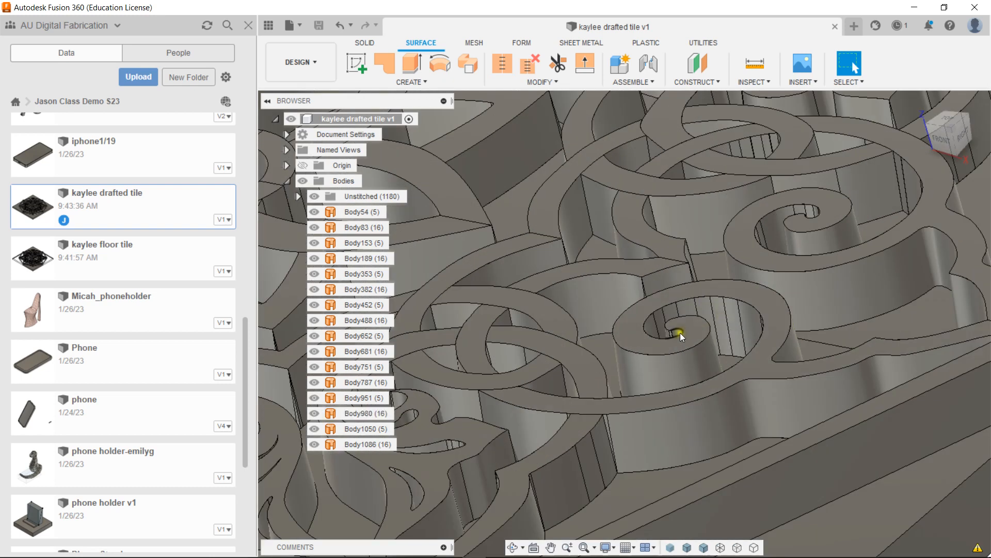
{"action": "left_click", "coordinate": [364, 212]}
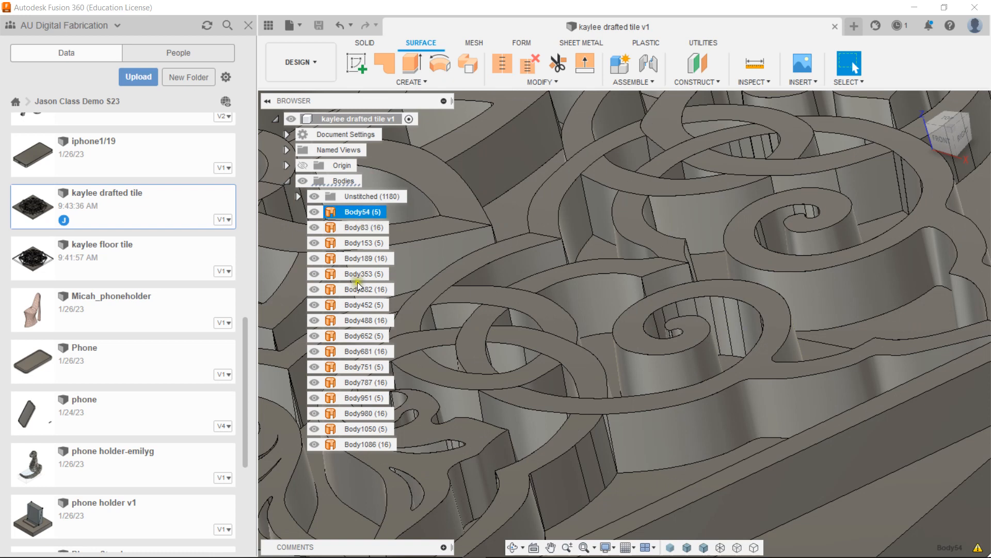
{"action": "left_click", "coordinate": [356, 445], "text": "shift"}
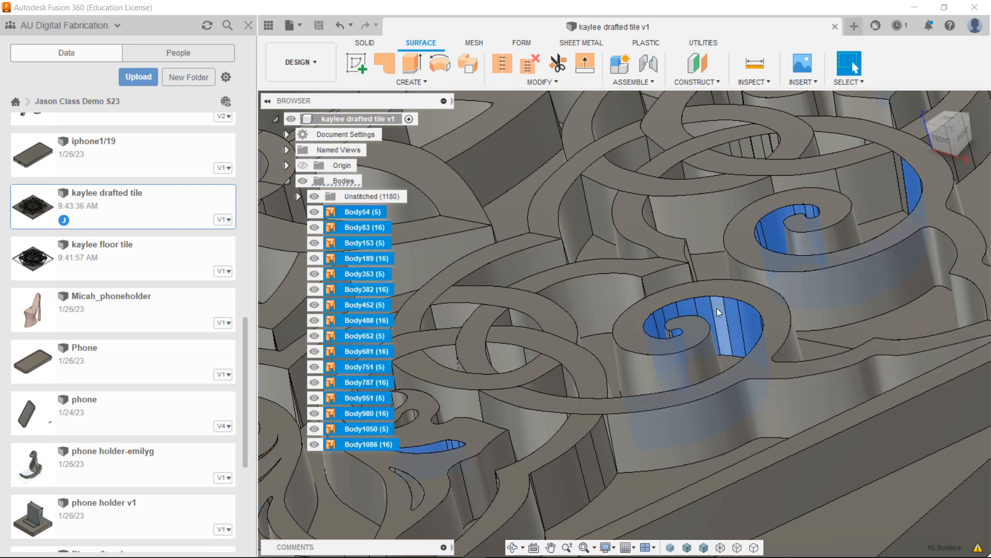
{"action": "scroll", "coordinate": [717, 309], "scroll_direction": "up", "scroll_amount": 3}
{"action": "mouse_move", "coordinate": [699, 331]}
{"action": "middle_mouse_down", "text": "shift"}
{"action": "mouse_move", "coordinate": [735, 363]}
{"action": "mouse_move", "coordinate": [812, 369]}
{"action": "mouse_move", "coordinate": [915, 409]}
{"action": "mouse_move", "coordinate": [690, 339]}
{"action": "mouse_move", "coordinate": [713, 332]}
{"action": "middle_mouse_up", "text": "shift"}
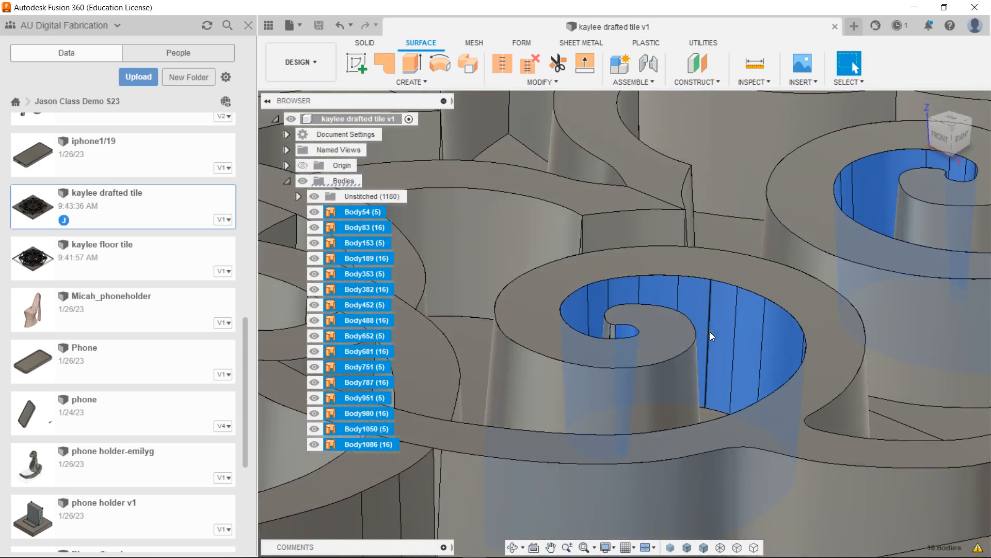
Select one spiral scroll's top face together with the wall faces inside its curl
{"action": "left_click", "coordinate": [683, 257]}
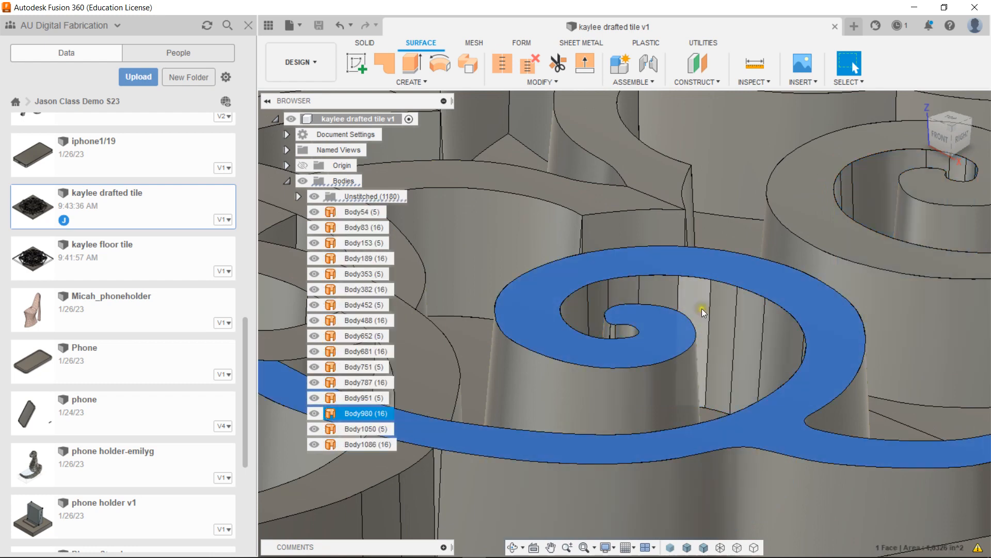
{"action": "left_click", "coordinate": [700, 308], "text": "ctrl"}
{"action": "left_click", "coordinate": [661, 290], "text": "ctrl"}
{"action": "left_click", "coordinate": [622, 287], "text": "ctrl"}
{"action": "left_click", "coordinate": [599, 294], "text": "ctrl"}
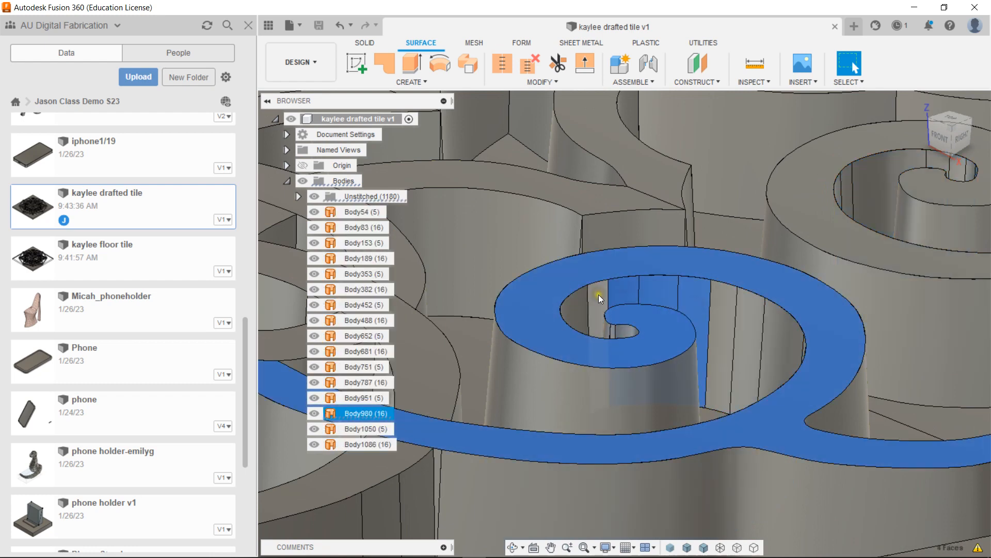
{"action": "left_click", "coordinate": [575, 310], "text": "ctrl"}
{"action": "left_click", "coordinate": [721, 318], "text": "ctrl"}
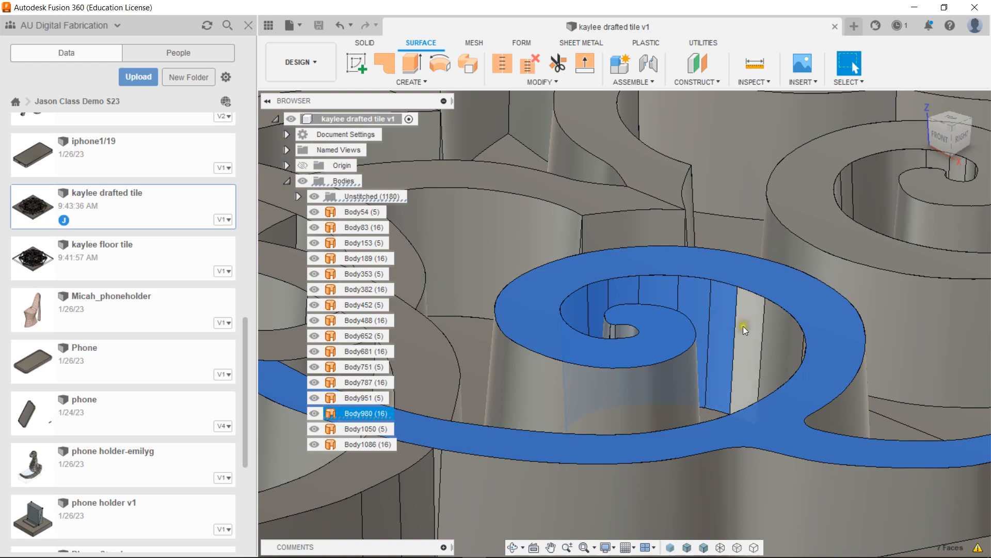
{"action": "left_click", "coordinate": [746, 327], "text": "ctrl"}
{"action": "left_click", "coordinate": [781, 339], "text": "ctrl"}
{"action": "middle_click_drag", "start_coordinate": [750, 365], "coordinate": [858, 377], "text": "shift"}
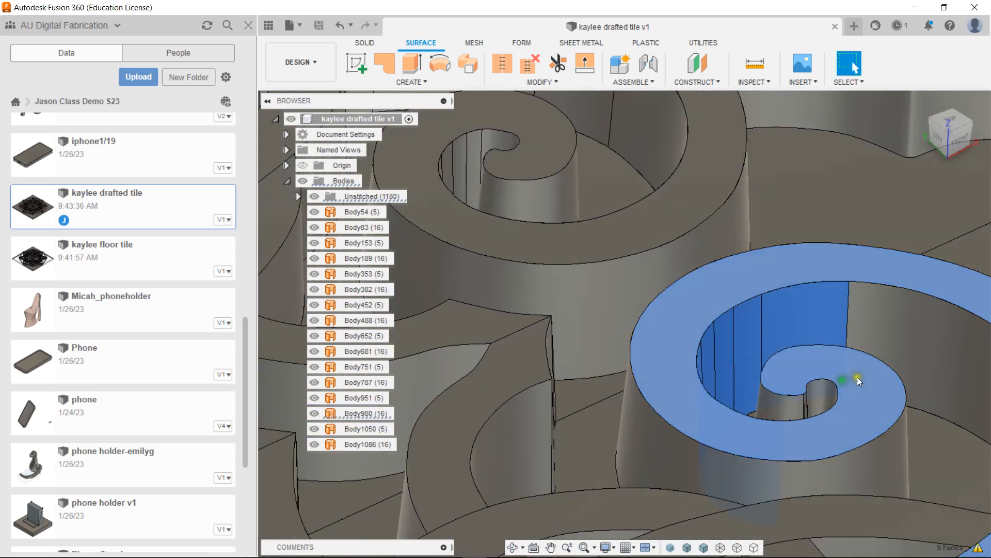
{"action": "left_click", "coordinate": [931, 343], "text": "ctrl"}
Add the scroll's adjoining inner wall faces and try stitching the selection into a new body at the 3.937E-07 in tolerance, clearing the selection
{"action": "scroll", "coordinate": [642, 330], "scroll_direction": "down", "scroll_amount": 3}
{"action": "middle_click_drag", "start_coordinate": [644, 330], "coordinate": [832, 407], "text": "shift"}
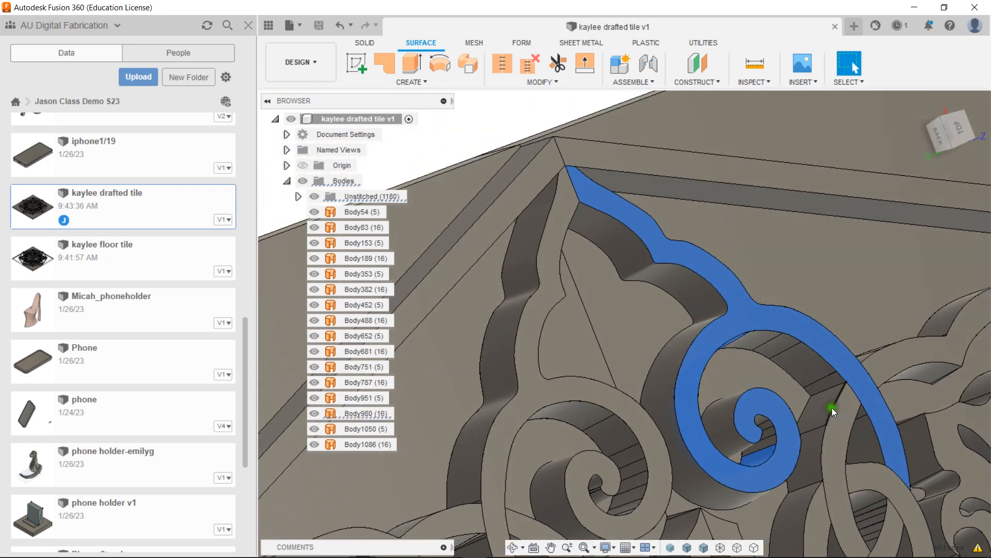
{"action": "left_click", "coordinate": [835, 380], "text": "ctrl"}
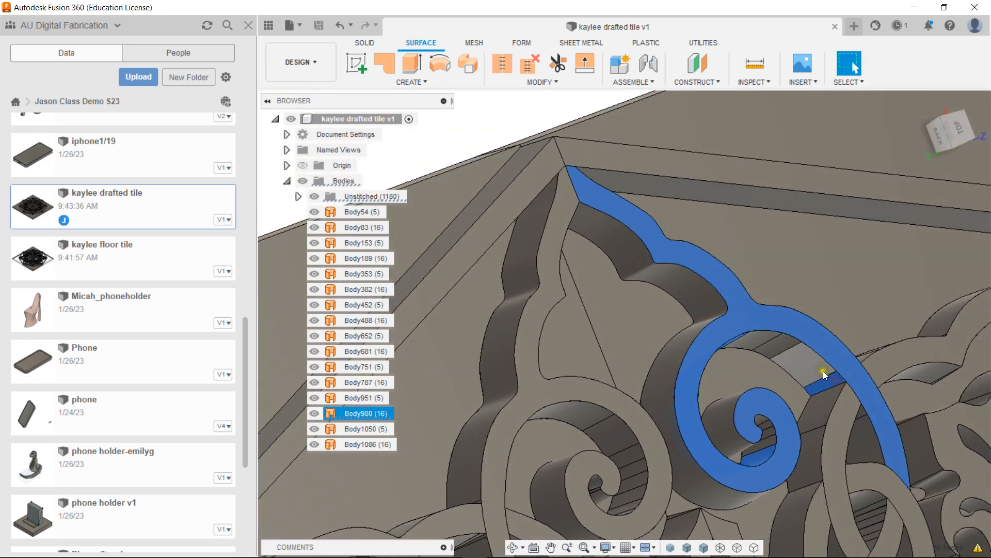
{"action": "left_click", "coordinate": [777, 344], "text": "ctrl"}
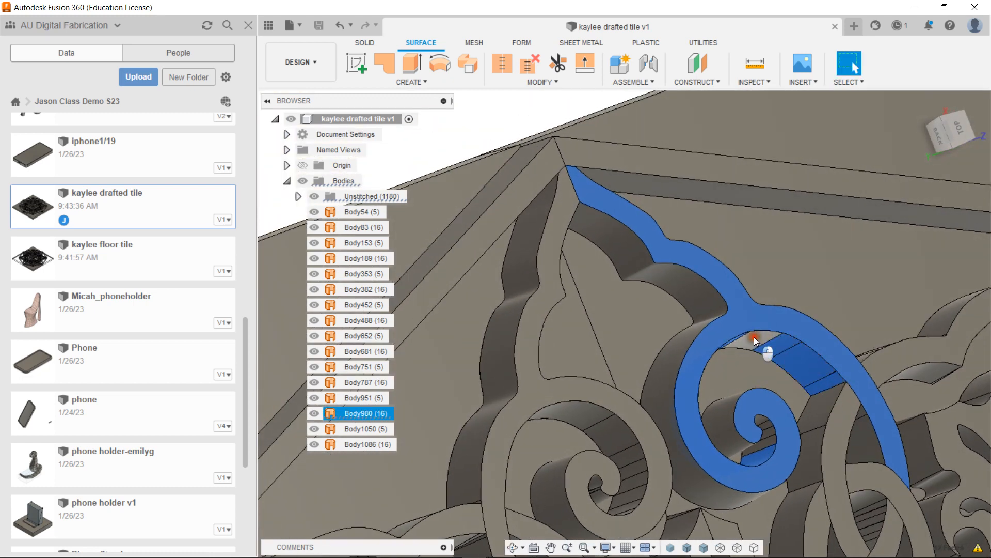
{"action": "left_click", "coordinate": [756, 340], "text": "ctrl"}
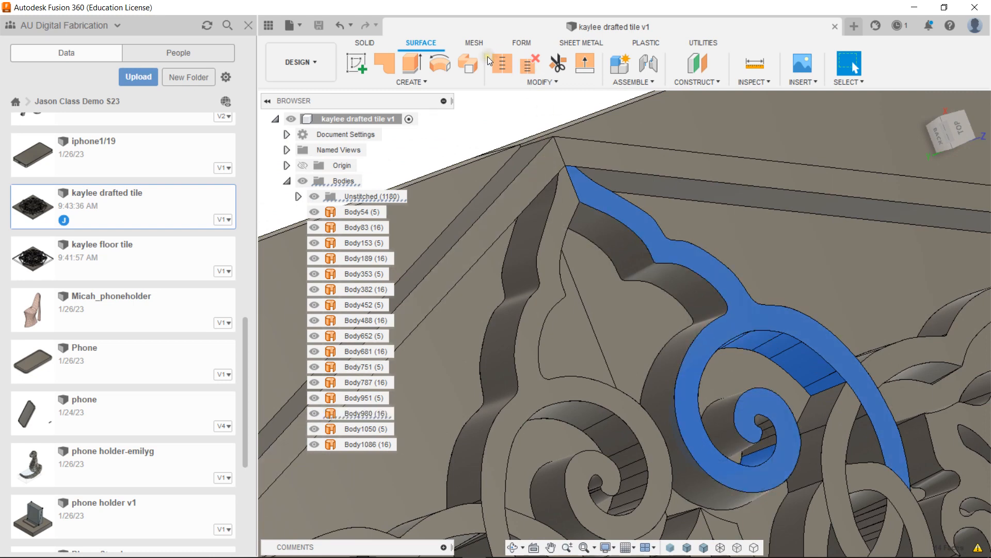
{"action": "left_click", "coordinate": [503, 64]}
{"action": "mouse_move", "coordinate": [542, 258]}
{"action": "middle_mouse_down", "text": "shift"}
{"action": "mouse_move", "coordinate": [554, 287]}
{"action": "mouse_move", "coordinate": [528, 239]}
{"action": "mouse_move", "coordinate": [542, 258]}
{"action": "middle_mouse_up", "text": "shift"}
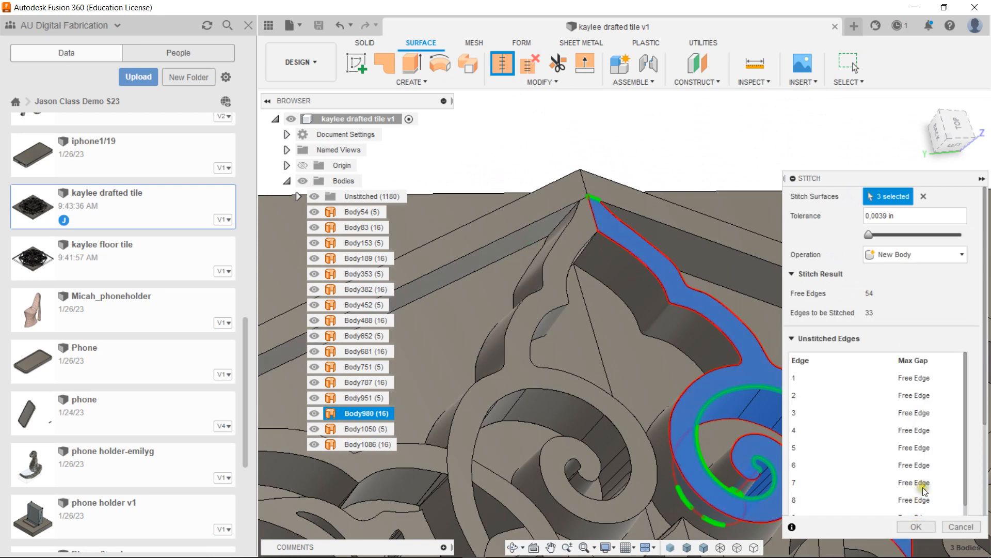
{"action": "left_click_drag", "start_coordinate": [870, 236], "coordinate": [816, 227]}
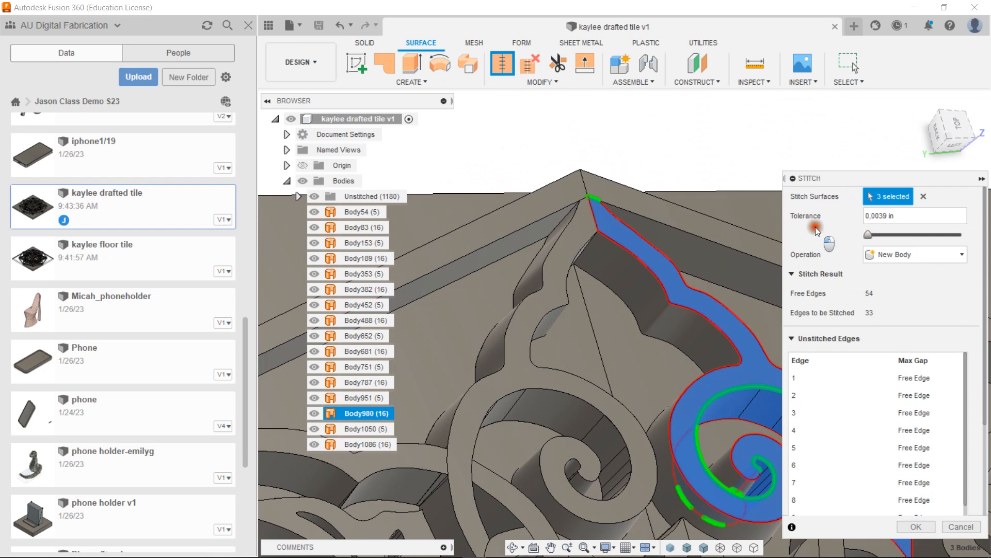
{"action": "left_click", "coordinate": [923, 196]}
Try to stitch surface bodies Body54 through Body1086 into a new body, raising the tolerance to 0.0809 in
{"action": "scroll", "coordinate": [559, 312], "scroll_direction": "down", "scroll_amount": 10}
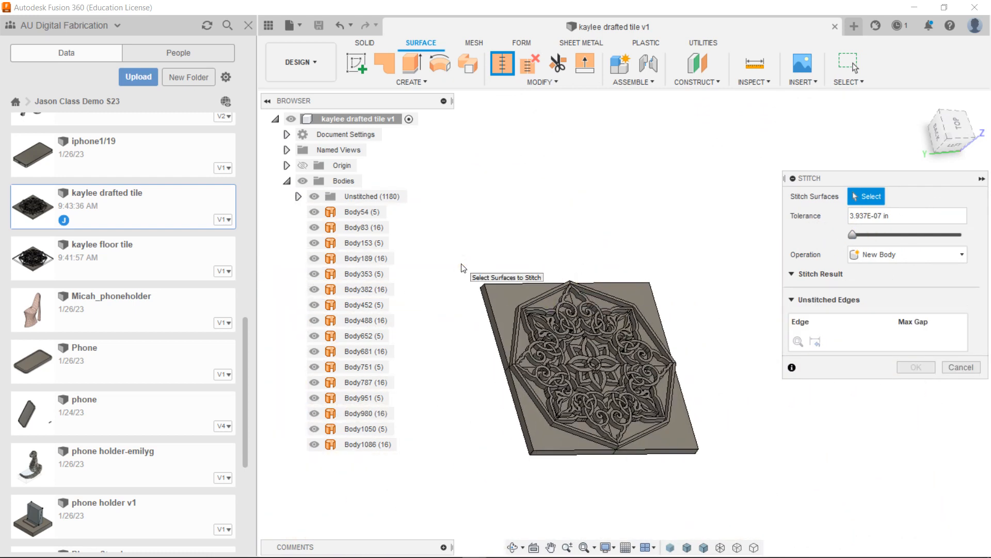
{"action": "left_click", "coordinate": [367, 213]}
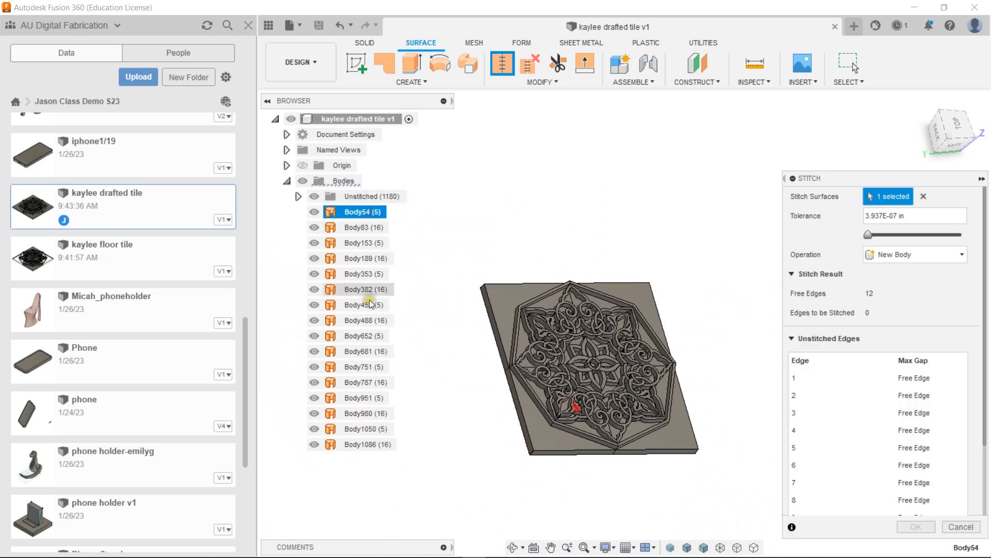
{"action": "left_click", "coordinate": [360, 445], "text": "shift"}
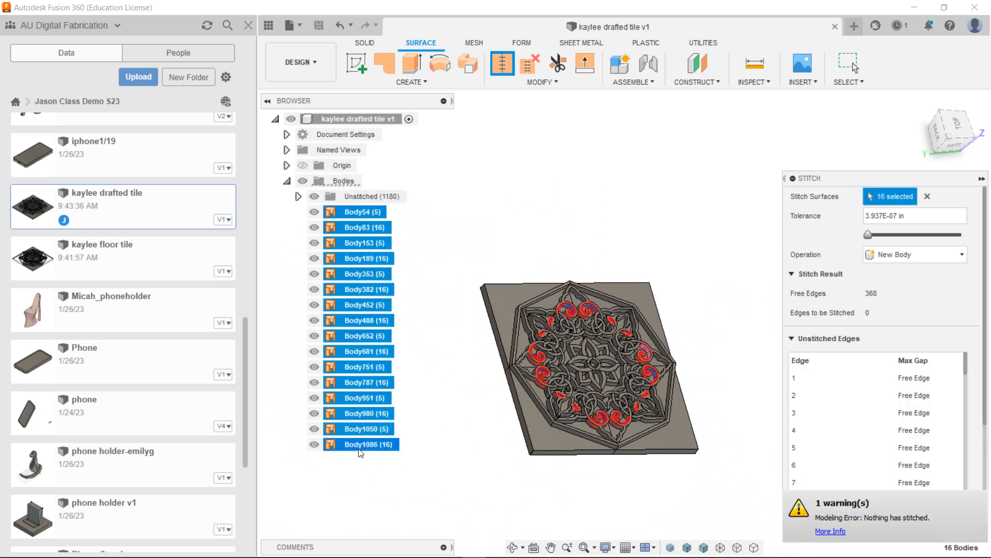
{"action": "left_click_drag", "start_coordinate": [867, 236], "coordinate": [888, 236]}
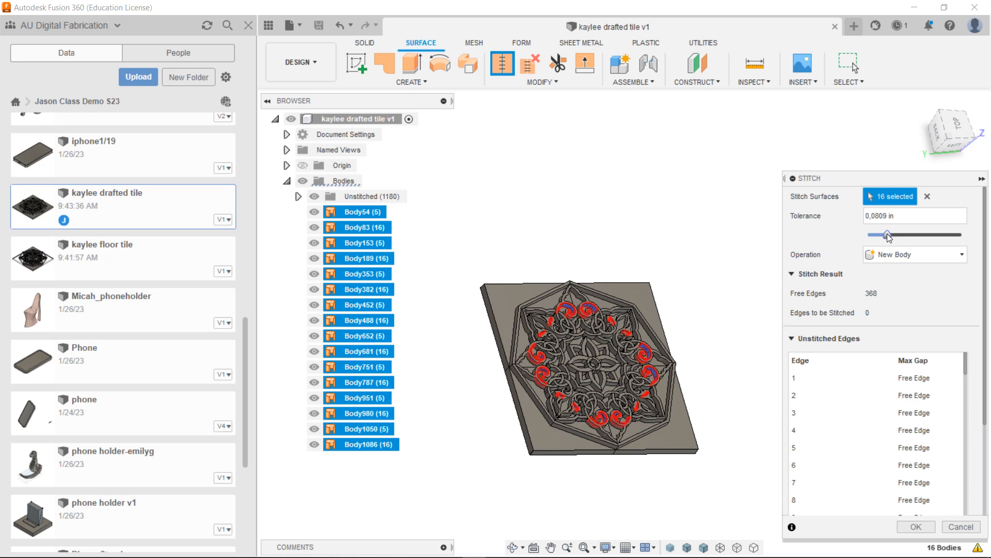
{"action": "left_click", "coordinate": [916, 527]}
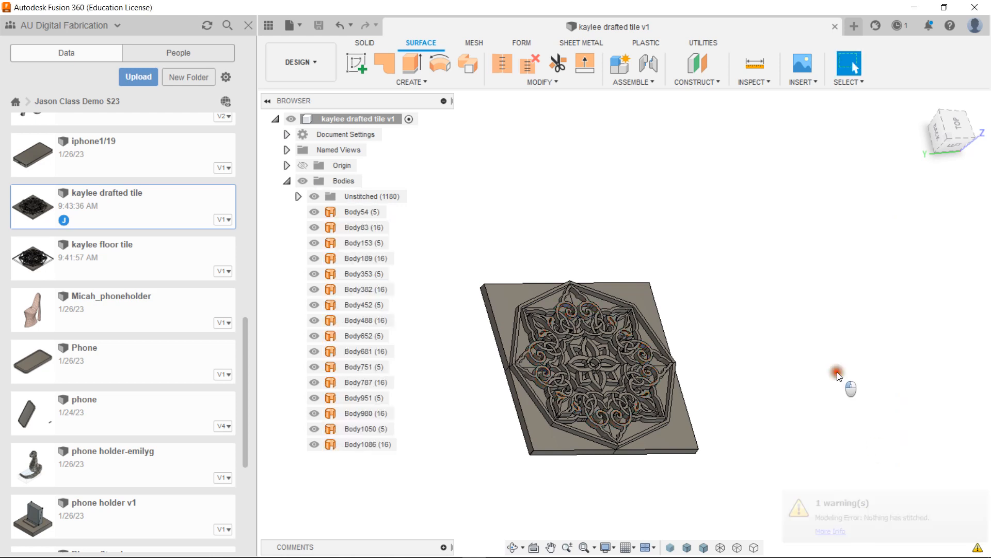
Stitch the entire Unstitched surface group into a new body with a 0.0809 in tolerance
{"action": "left_click", "coordinate": [345, 212]}
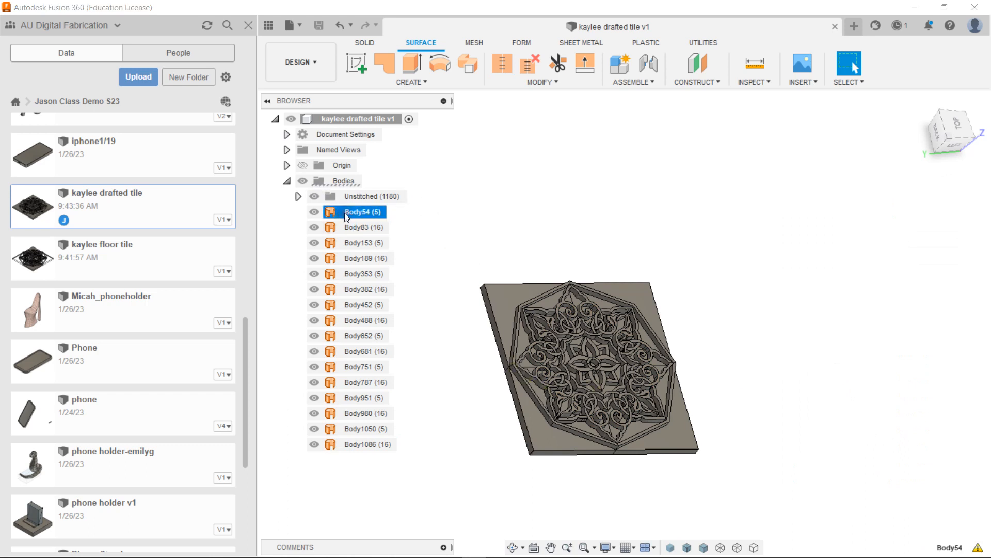
{"action": "left_click", "coordinate": [352, 200]}
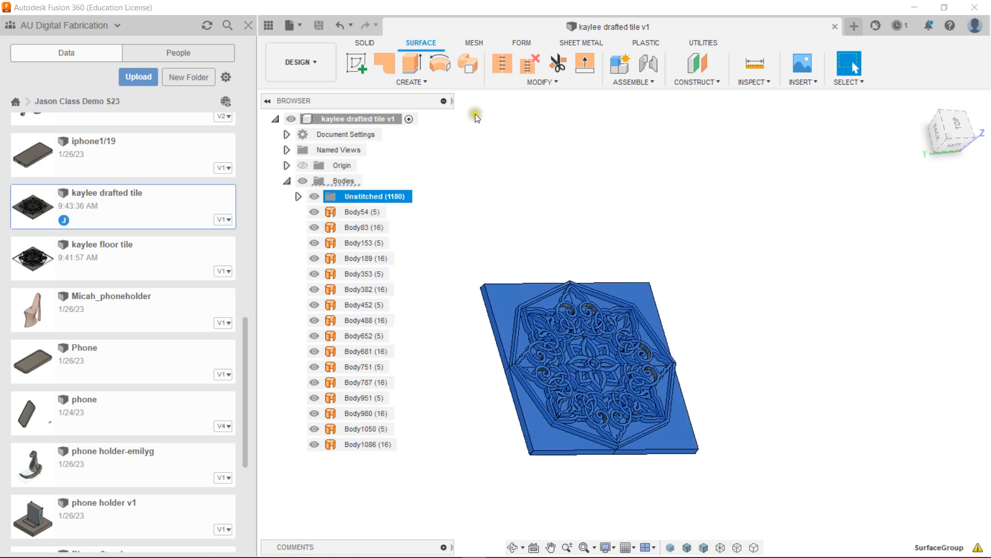
{"action": "left_click", "coordinate": [503, 67]}
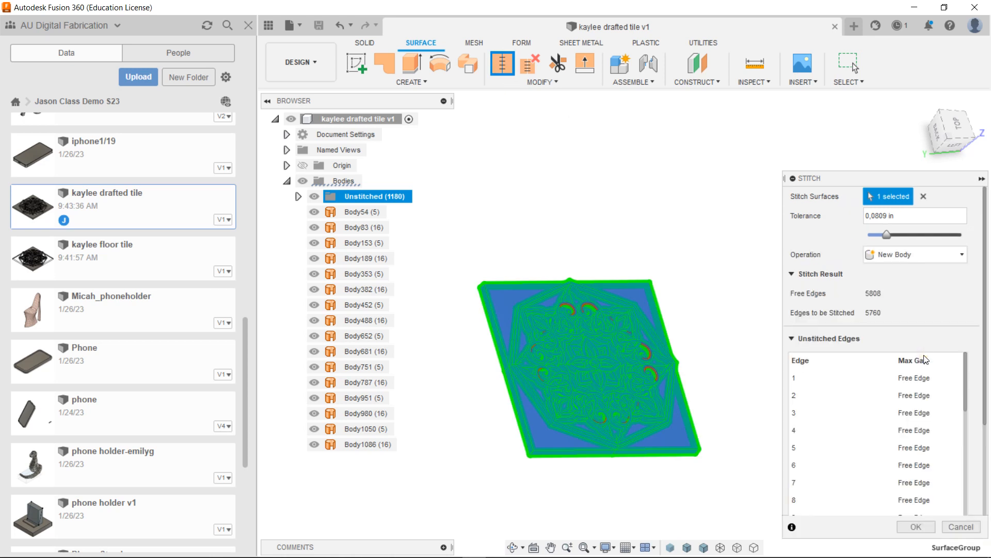
{"action": "left_click", "coordinate": [931, 532]}
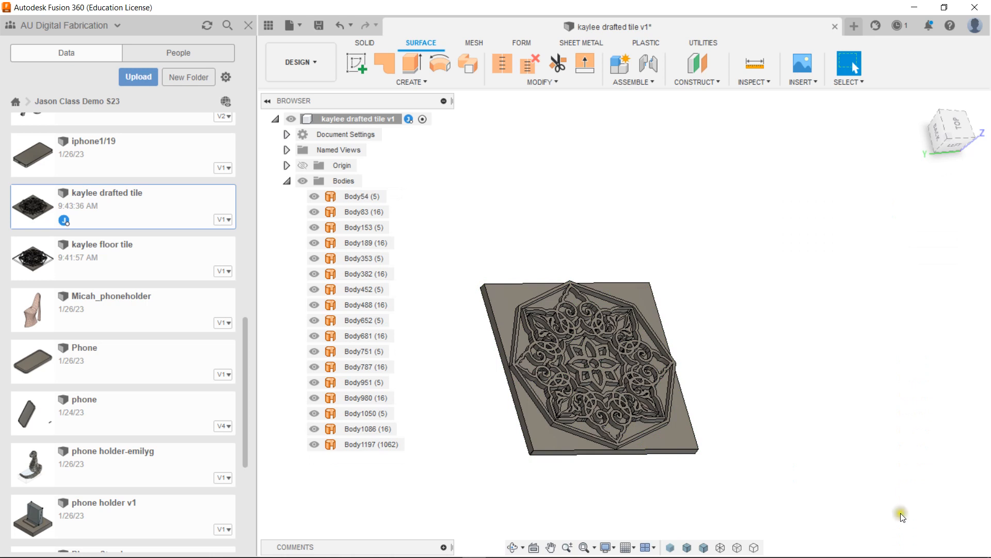
Select the newly stitched tile body and examine which scroll walls it leaves out
{"action": "left_click", "coordinate": [525, 340]}
{"action": "left_click", "coordinate": [385, 447]}
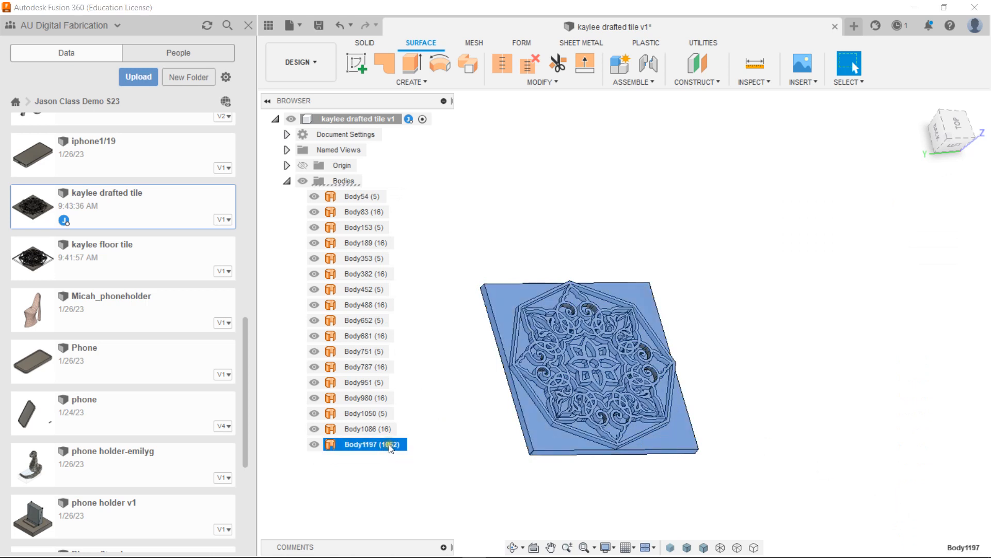
{"action": "scroll", "coordinate": [571, 465], "scroll_direction": "up", "scroll_amount": 3}
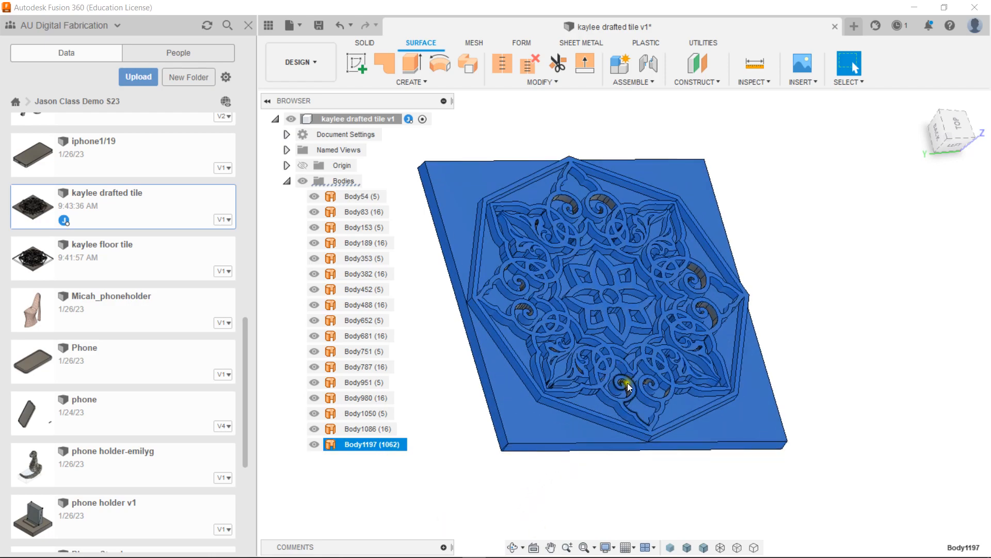
{"action": "scroll", "coordinate": [624, 385], "scroll_direction": "up", "scroll_amount": 3}
{"action": "scroll", "coordinate": [523, 413], "scroll_direction": "down", "scroll_amount": 4}
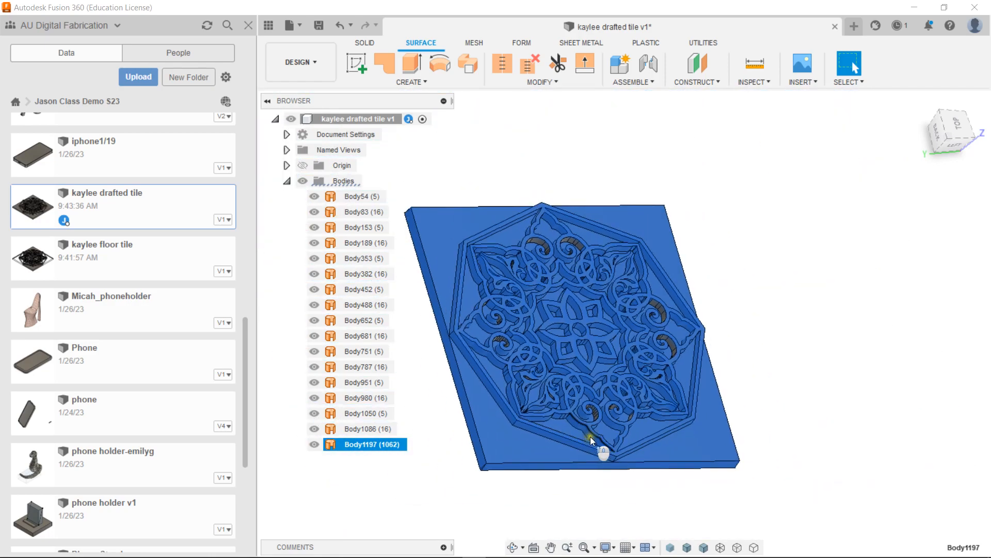
Stitch surface body Body1086 and the main tile body Body1197 into a new body with a 0.0809 in tolerance
{"action": "scroll", "coordinate": [593, 433], "scroll_direction": "up", "scroll_amount": 4}
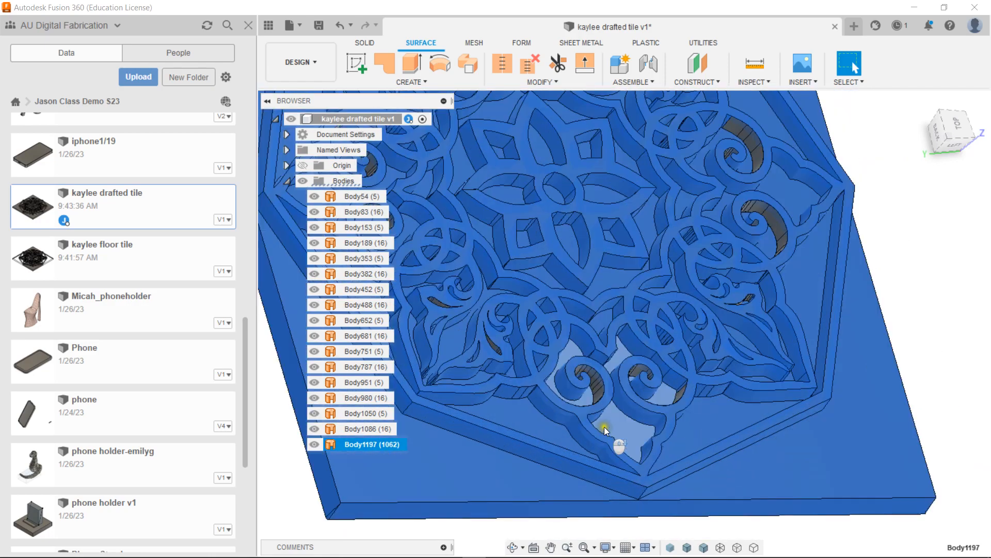
{"action": "left_click", "coordinate": [361, 428]}
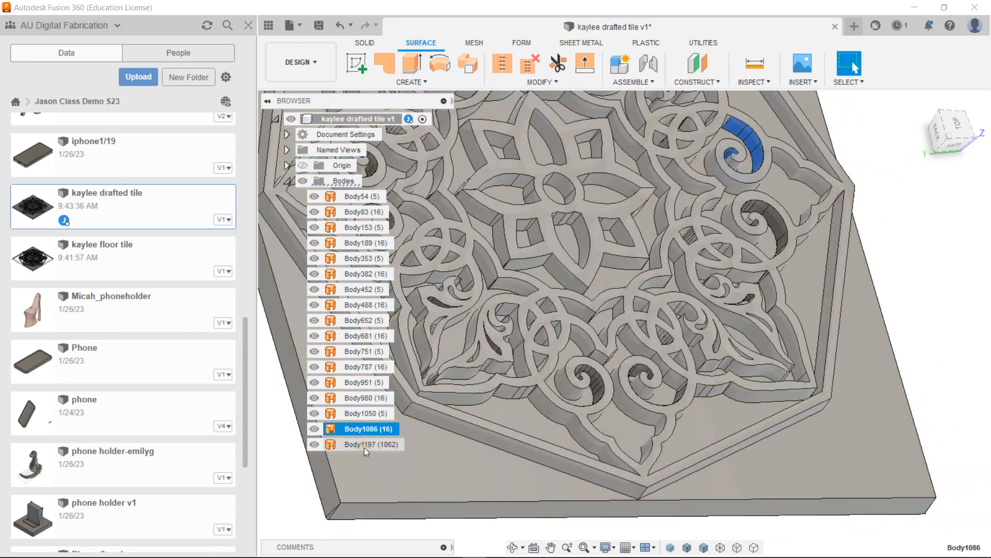
{"action": "left_click", "coordinate": [364, 445], "text": "ctrl"}
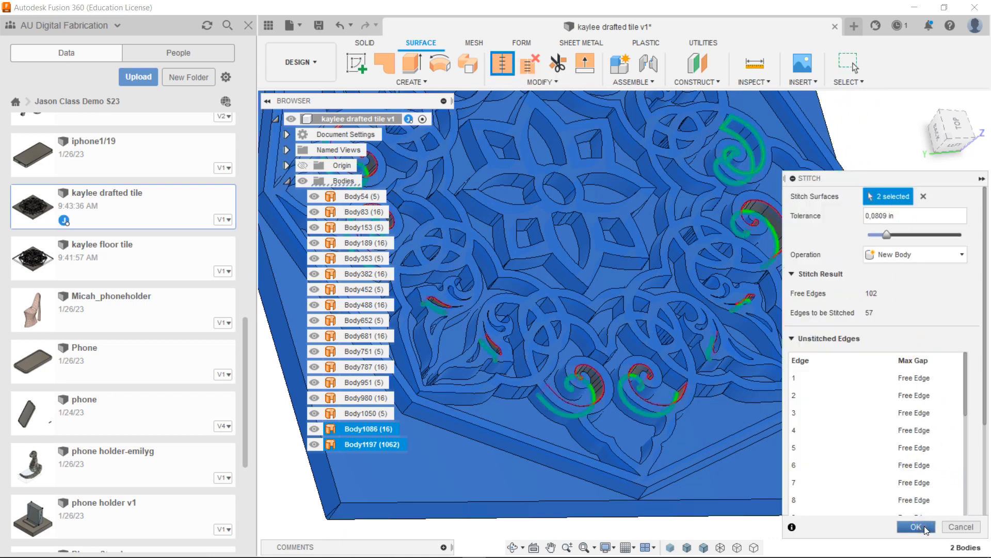
{"action": "left_click", "coordinate": [924, 528]}
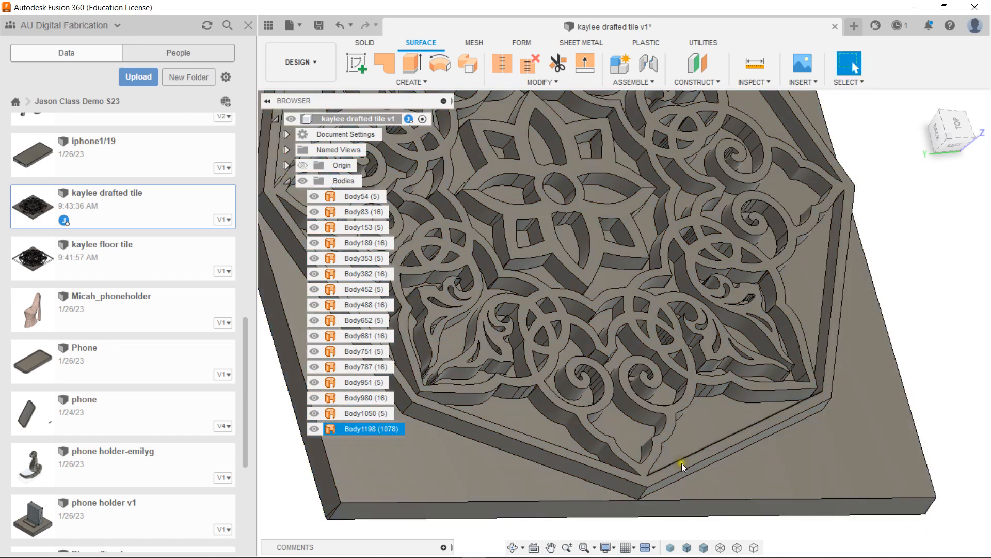
Stitch the small scroll surface Body1050 and the main tile body into a new body at the 0.0809 in tolerance
{"action": "left_click", "coordinate": [379, 414]}
{"action": "scroll", "coordinate": [841, 420], "scroll_direction": "down", "scroll_amount": 5}
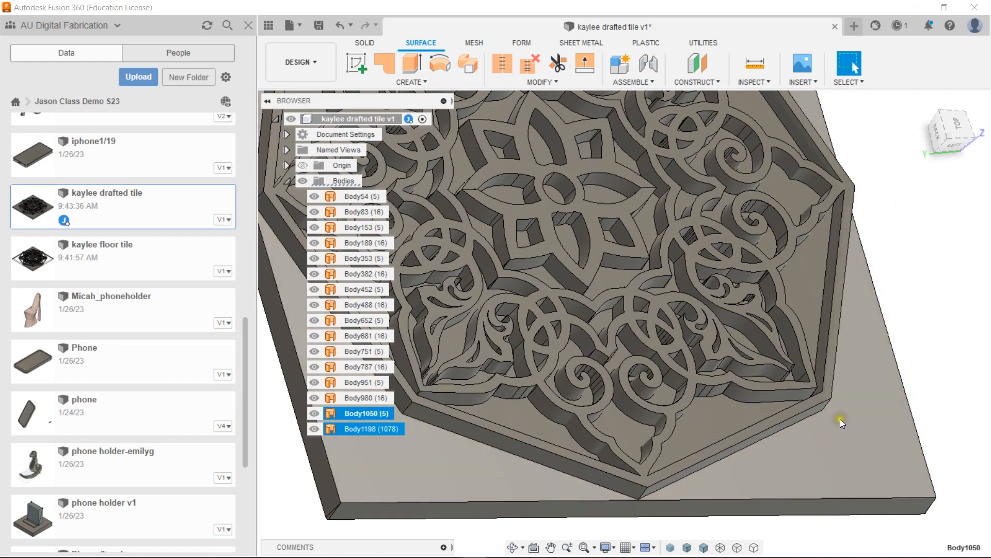
{"action": "double_click", "coordinate": [363, 414]}
{"action": "middle_click_drag", "start_coordinate": [718, 324], "coordinate": [704, 408], "text": "shift"}
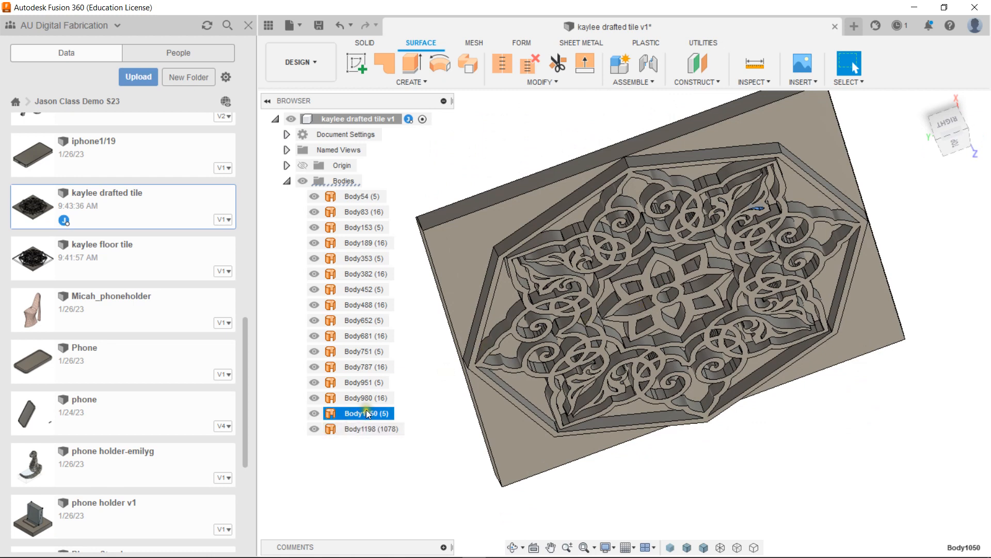
{"action": "left_click", "coordinate": [364, 425], "text": "ctrl"}
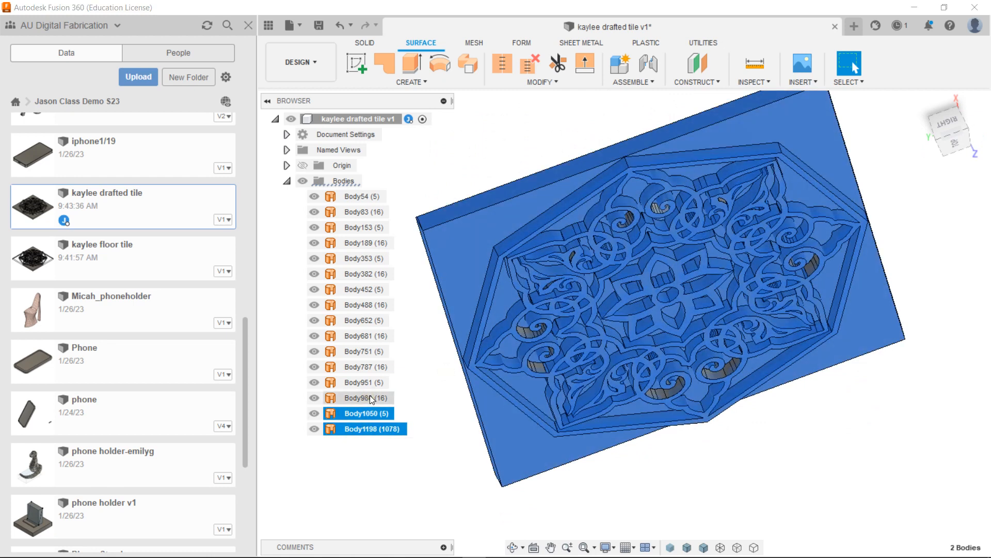
{"action": "left_click", "coordinate": [504, 63]}
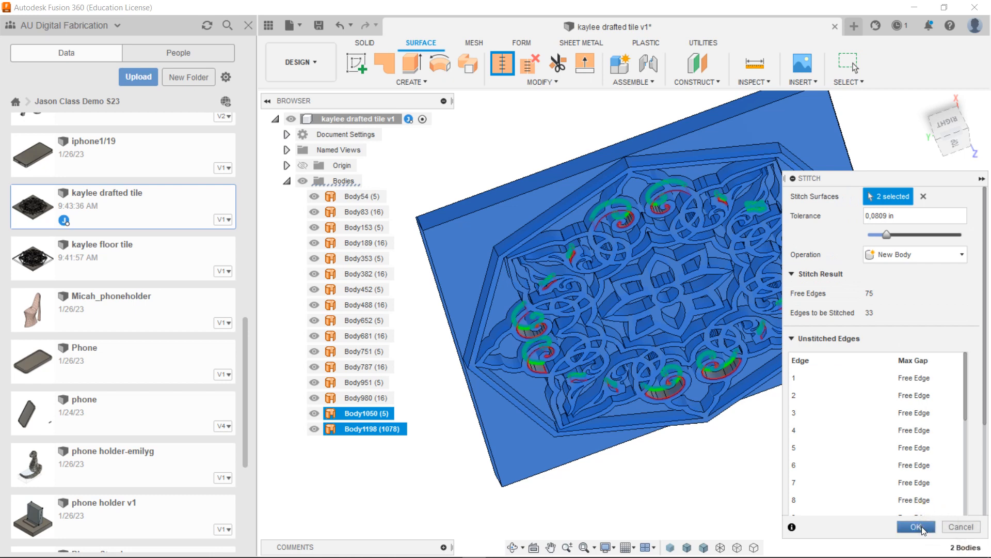
{"action": "left_click", "coordinate": [916, 526]}
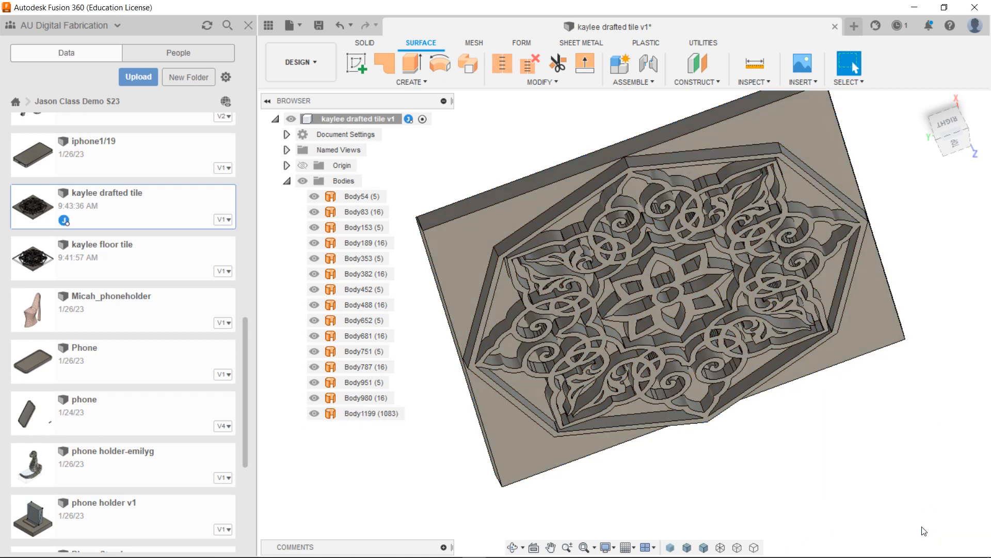
Stitch all remaining surface bodies, from Body54 through Body1199, into a single new body with a 0.0809 in tolerance
{"action": "left_click", "coordinate": [346, 398]}
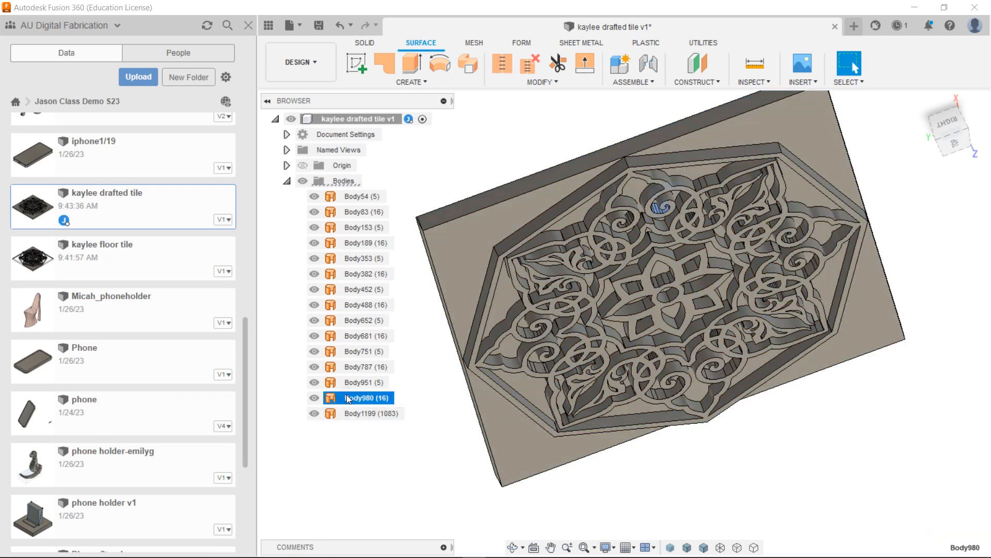
{"action": "left_click", "coordinate": [366, 197]}
{"action": "left_click", "coordinate": [371, 412], "text": "shift"}
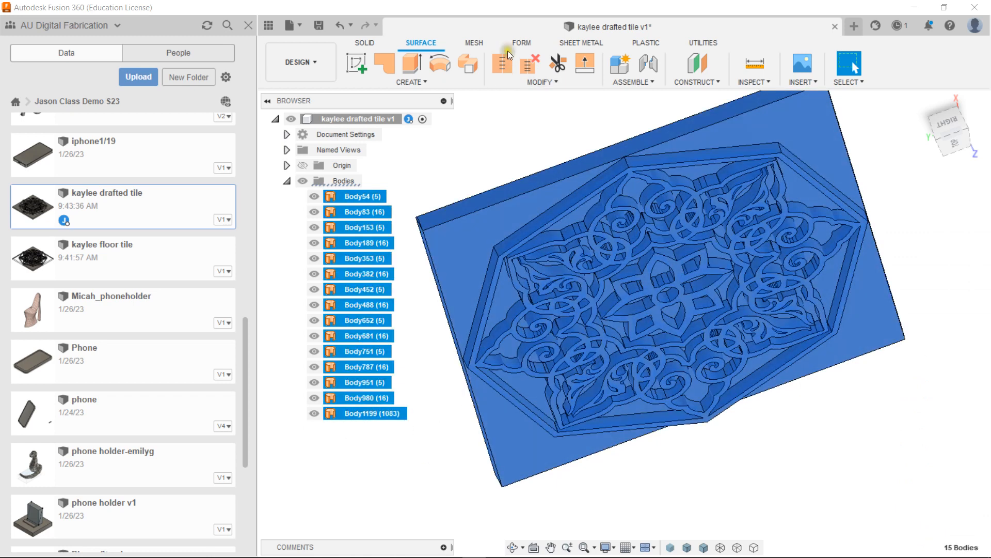
{"action": "left_click", "coordinate": [503, 64]}
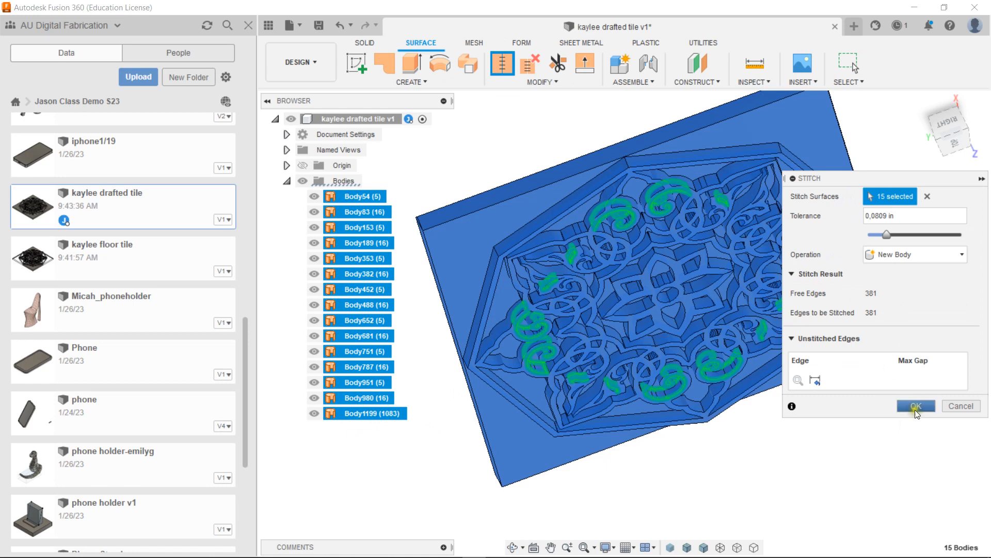
{"action": "left_click", "coordinate": [915, 403]}
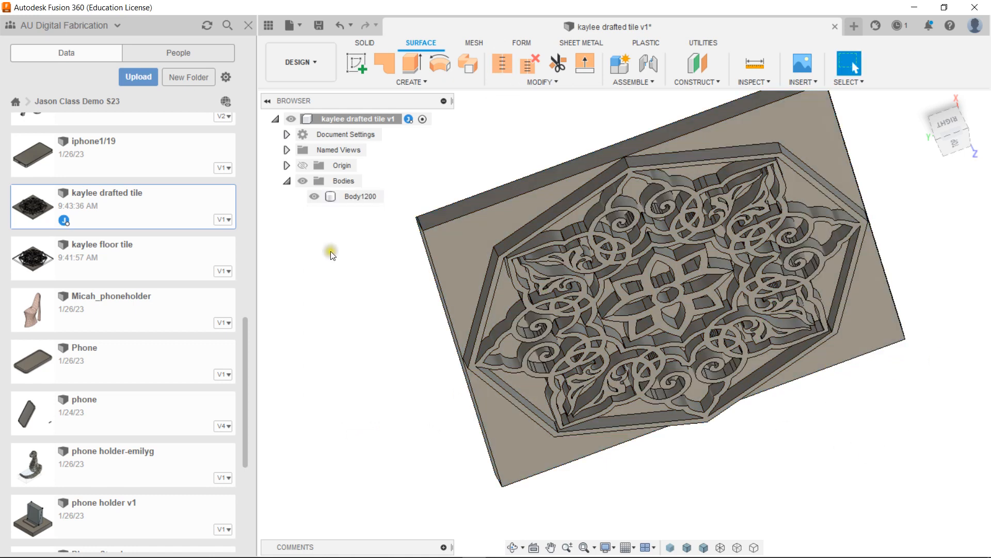
Select the stitched tile body to check it from several sides, and switch to the Manufacture workspace
{"action": "left_click", "coordinate": [372, 197]}
{"action": "middle_click_drag", "start_coordinate": [372, 198], "coordinate": [768, 400], "text": "shift"}
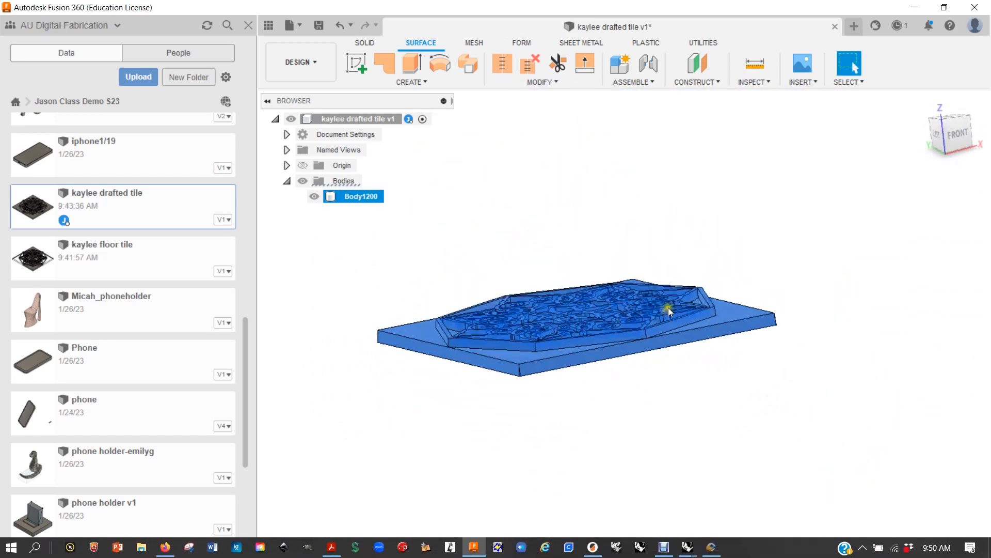
{"action": "middle_click_drag", "start_coordinate": [667, 308], "coordinate": [399, 284], "text": "shift"}
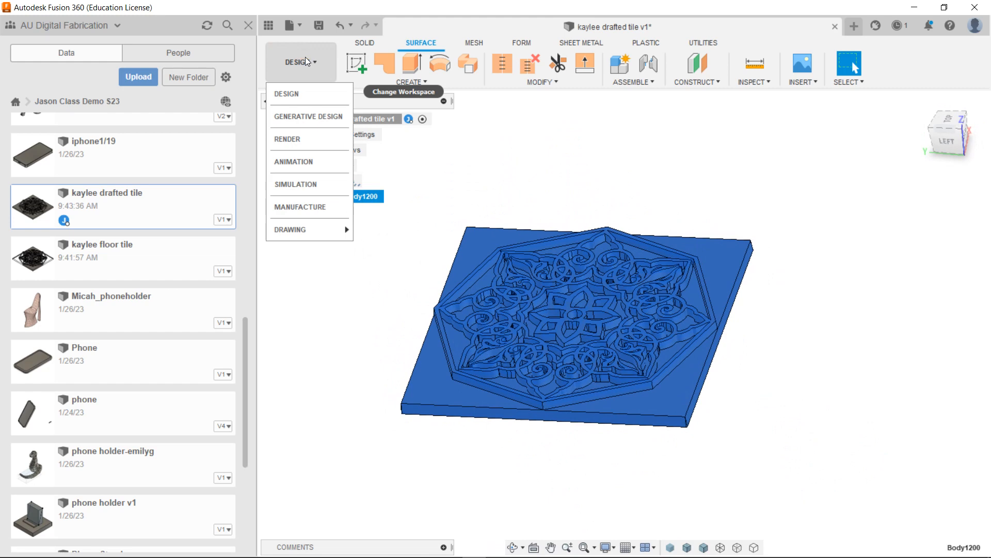
{"action": "left_click", "coordinate": [324, 212]}
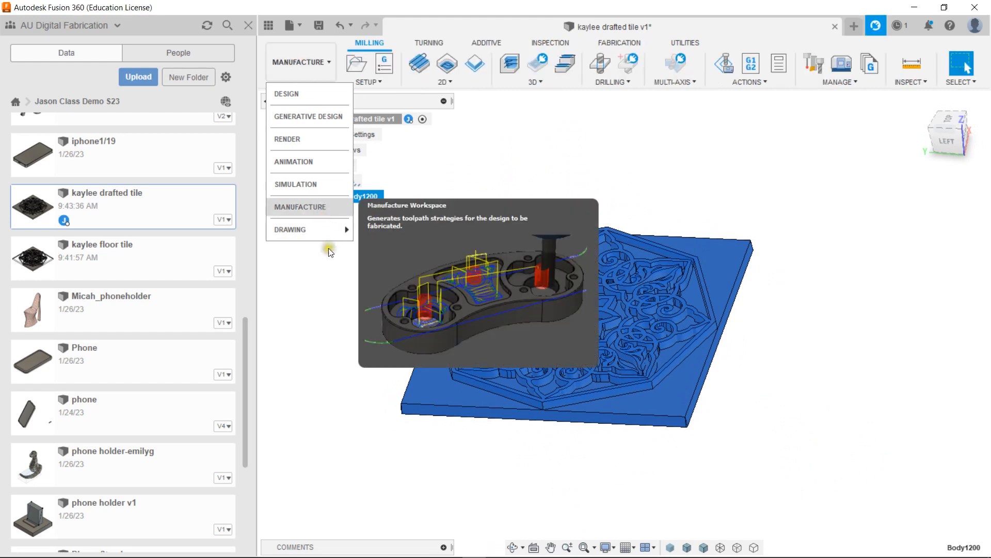
Change the tile's visual style from showing hidden edges to shaded with visible edges only
{"action": "middle_click_drag", "start_coordinate": [375, 316], "coordinate": [372, 286], "text": "shift"}
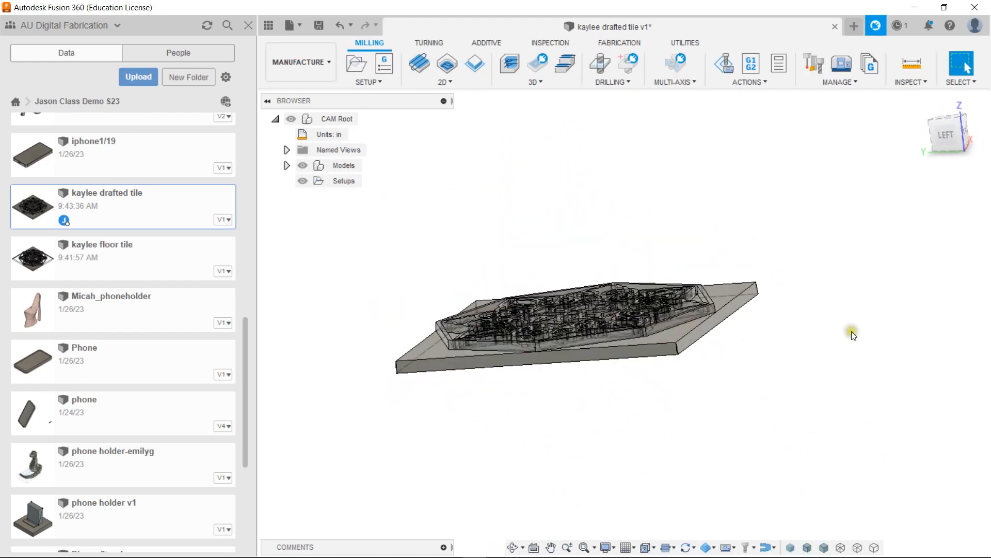
{"action": "middle_click_drag", "start_coordinate": [851, 331], "coordinate": [919, 355], "text": "shift"}
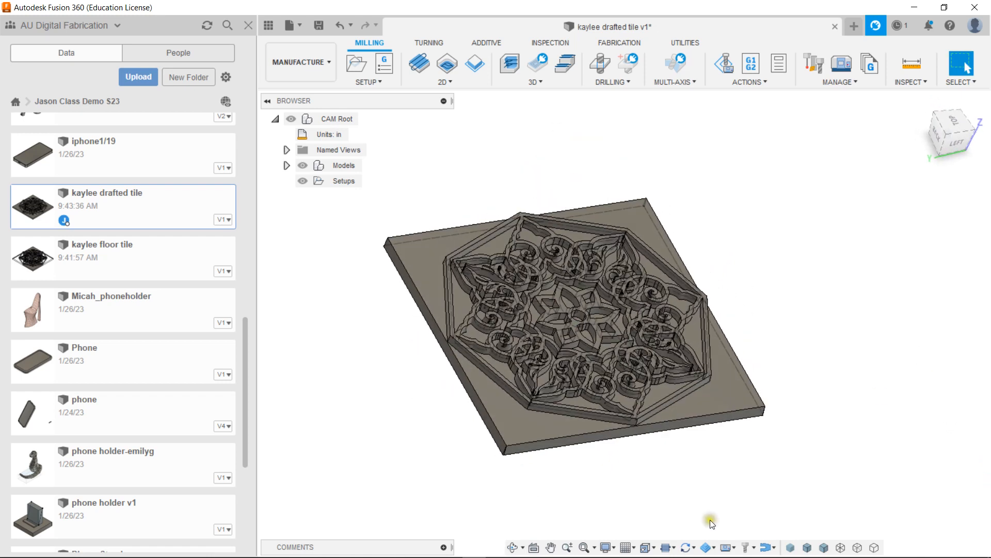
{"action": "left_click", "coordinate": [790, 548]}
{"action": "middle_click_drag", "start_coordinate": [707, 479], "coordinate": [715, 469], "text": "shift"}
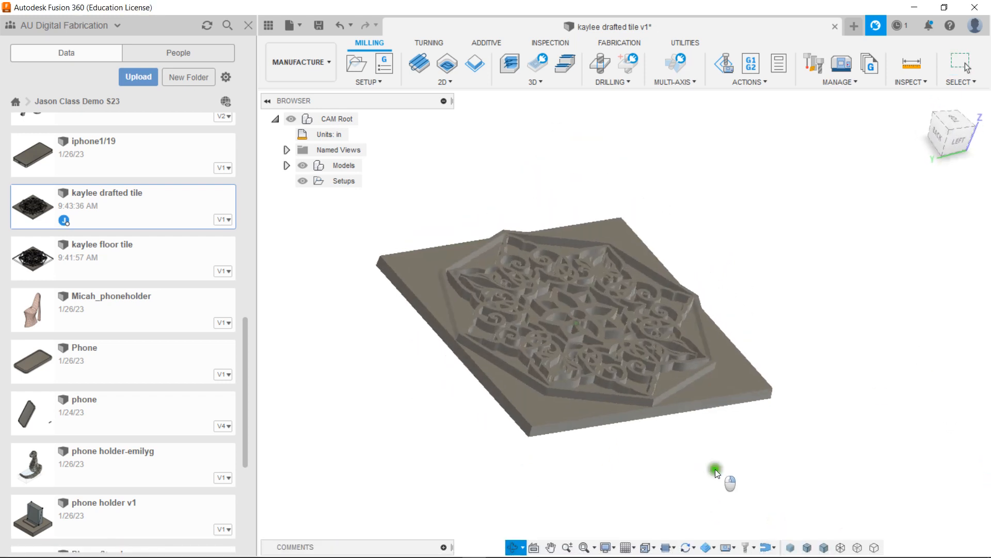
{"action": "left_click", "coordinate": [825, 548]}
{"action": "mouse_move", "coordinate": [703, 412]}
{"action": "middle_mouse_down", "text": "shift"}
{"action": "mouse_move", "coordinate": [668, 416]}
{"action": "mouse_move", "coordinate": [724, 386]}
{"action": "mouse_move", "coordinate": [525, 256]}
{"action": "mouse_move", "coordinate": [444, 264]}
{"action": "mouse_move", "coordinate": [439, 248]}
{"action": "middle_mouse_up", "text": "shift"}
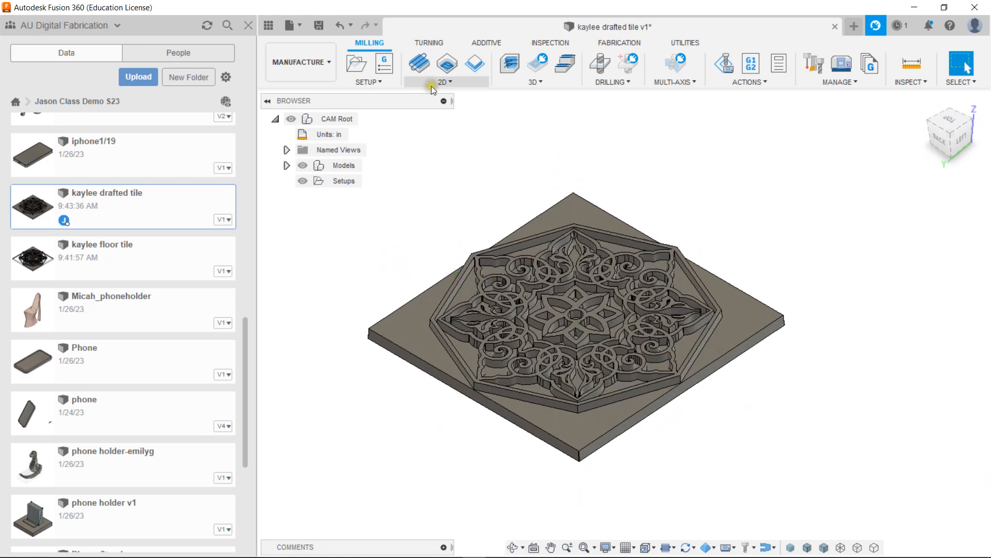
Start a milling setup and place its work coordinate origin on the stock box's bottom front-left corner point
{"action": "left_click", "coordinate": [353, 61]}
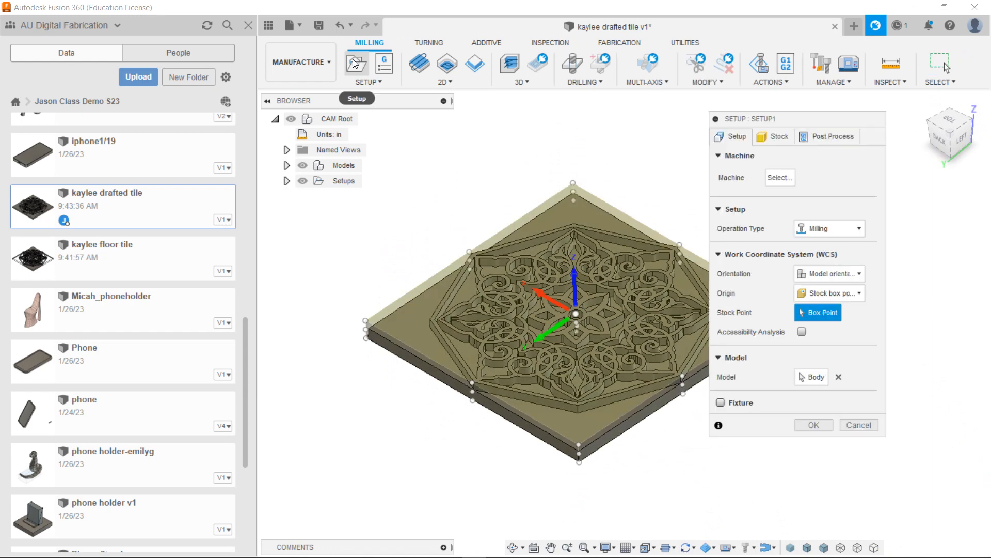
{"action": "middle_click_drag", "start_coordinate": [664, 492], "coordinate": [568, 340], "text": "shift"}
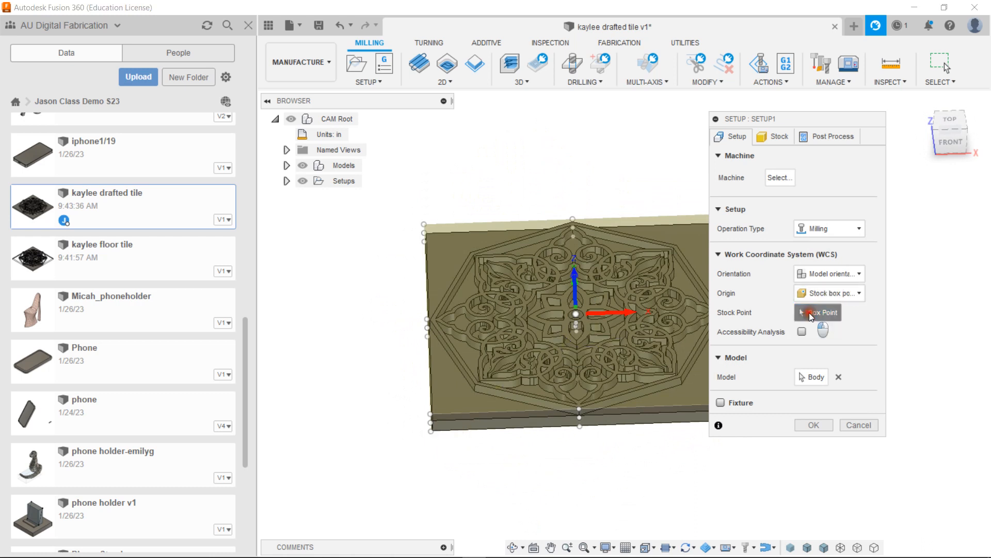
{"action": "left_click", "coordinate": [431, 438]}
{"action": "mouse_move", "coordinate": [431, 438]}
{"action": "middle_mouse_down", "text": "shift"}
{"action": "mouse_move", "coordinate": [438, 459]}
{"action": "mouse_move", "coordinate": [436, 446]}
{"action": "middle_mouse_up", "text": "shift"}
Set the setup's stock mode to Fixed size box and check the stock margin around the tile from above
{"action": "left_click", "coordinate": [775, 137]}
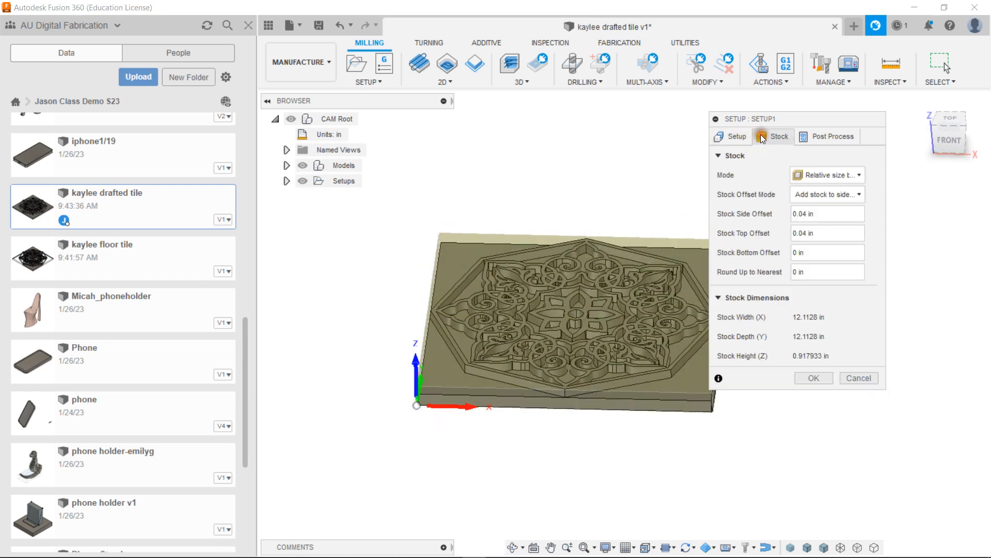
{"action": "left_click", "coordinate": [811, 174]}
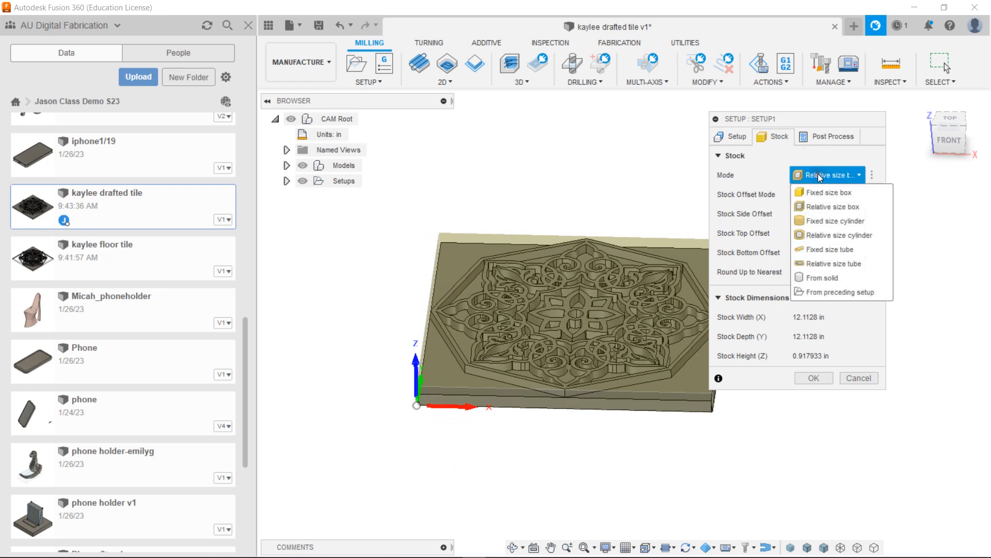
{"action": "left_click", "coordinate": [821, 193]}
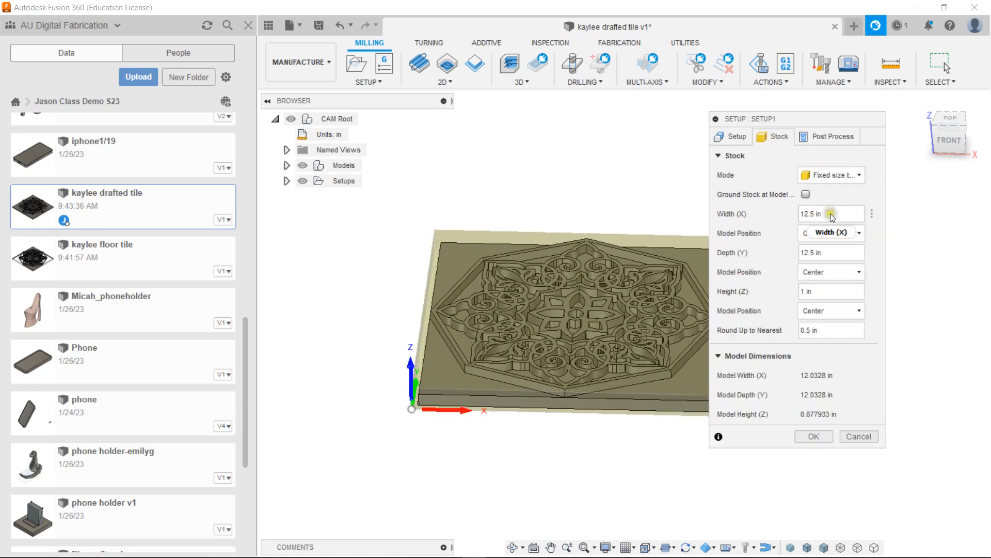
{"action": "middle_click_drag", "start_coordinate": [582, 232], "coordinate": [588, 305], "text": "shift"}
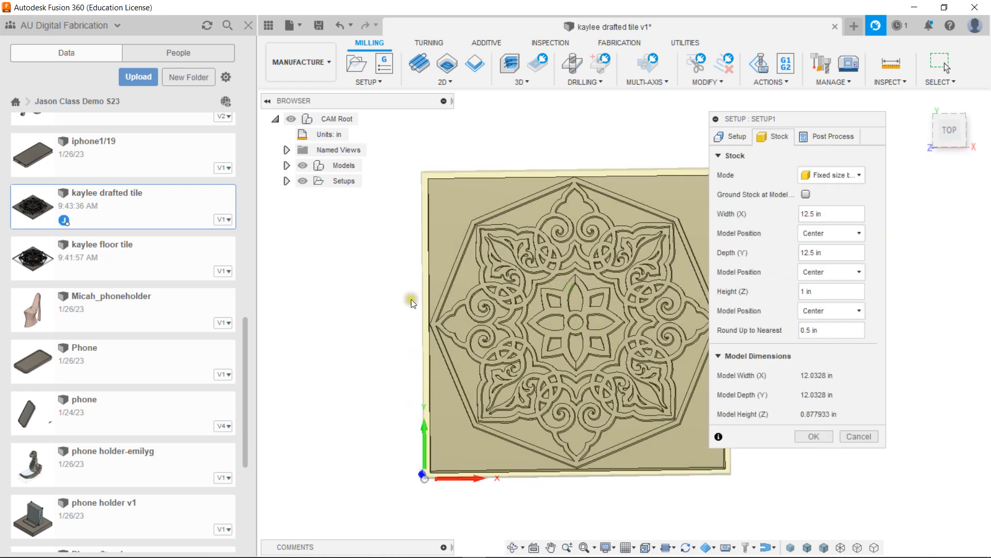
{"action": "scroll", "coordinate": [411, 297], "scroll_direction": "down", "scroll_amount": 3}
{"action": "scroll", "coordinate": [444, 346], "scroll_direction": "up", "scroll_amount": 2}
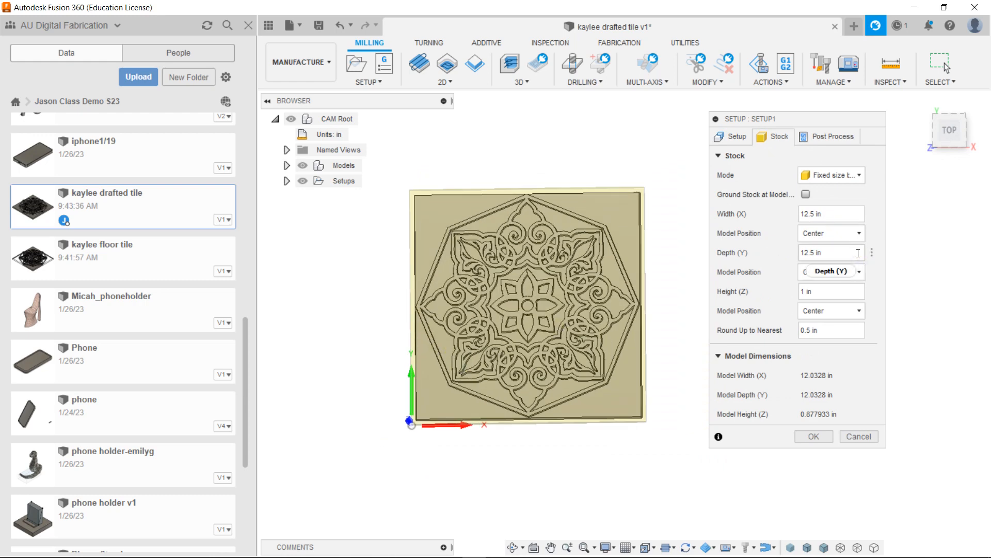
Set the model's Z position in the stock to Offset from bottom (-Z) with an offset of 0
{"action": "middle_click_drag", "start_coordinate": [528, 395], "coordinate": [527, 302], "text": "shift"}
{"action": "left_click", "coordinate": [841, 311]}
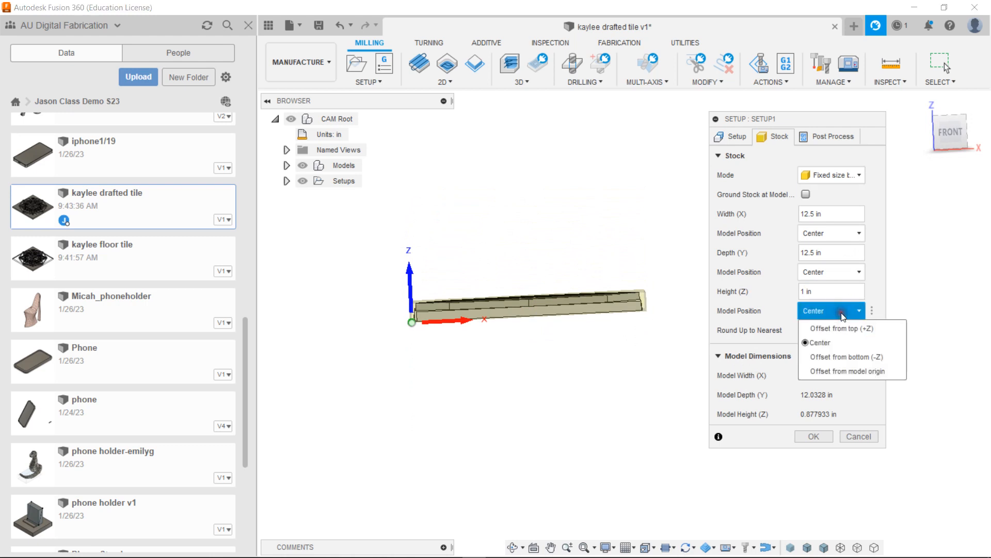
{"action": "left_click", "coordinate": [833, 356]}
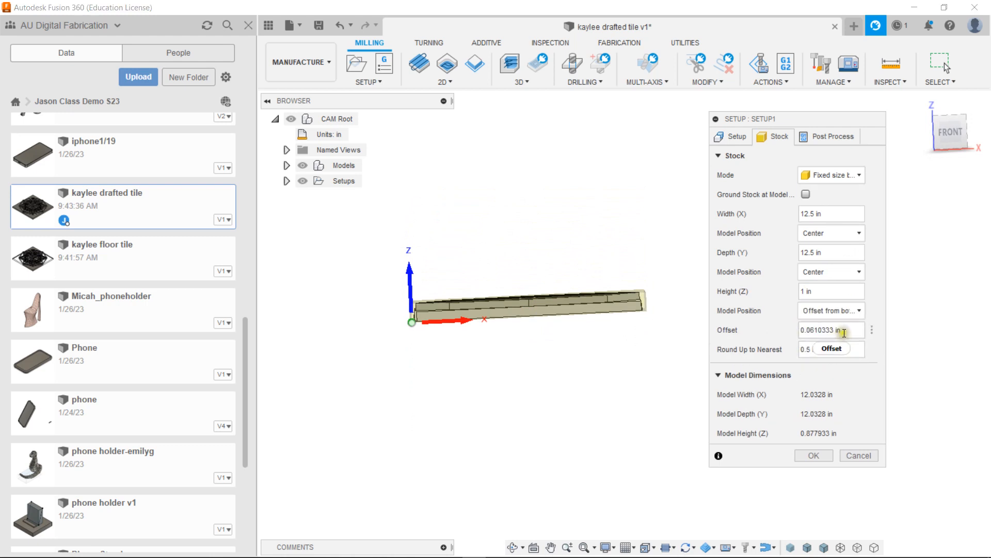
{"action": "double_click", "coordinate": [847, 332]}
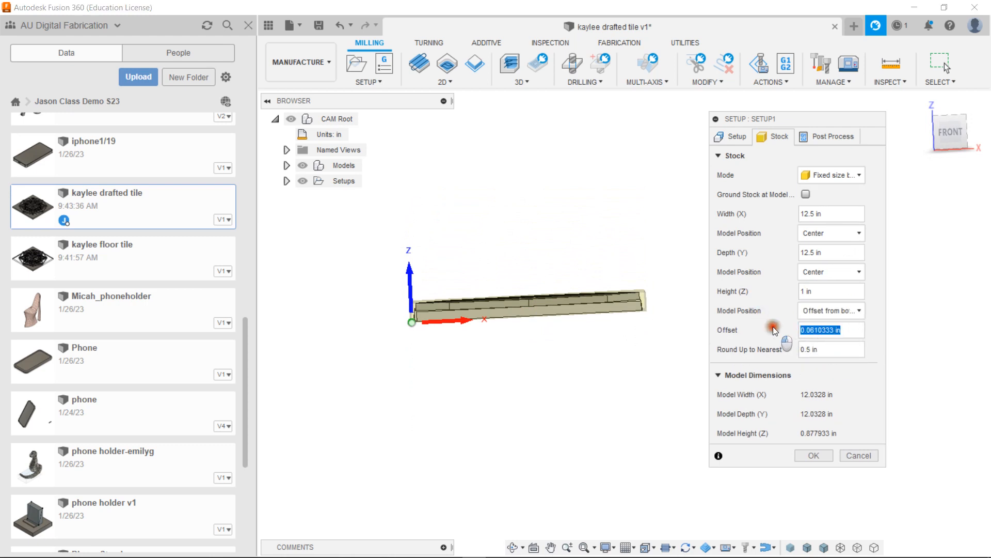
{"action": "type", "text": "0"}
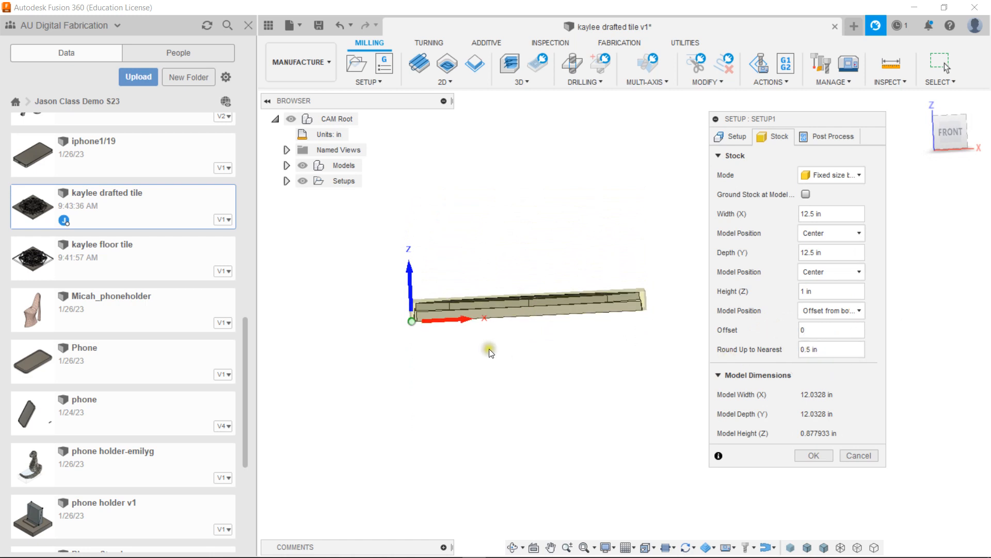
Hide the data panel and examine how the tile's base sits against the bottom of the stock
{"action": "scroll", "coordinate": [565, 325], "scroll_direction": "up", "scroll_amount": 4}
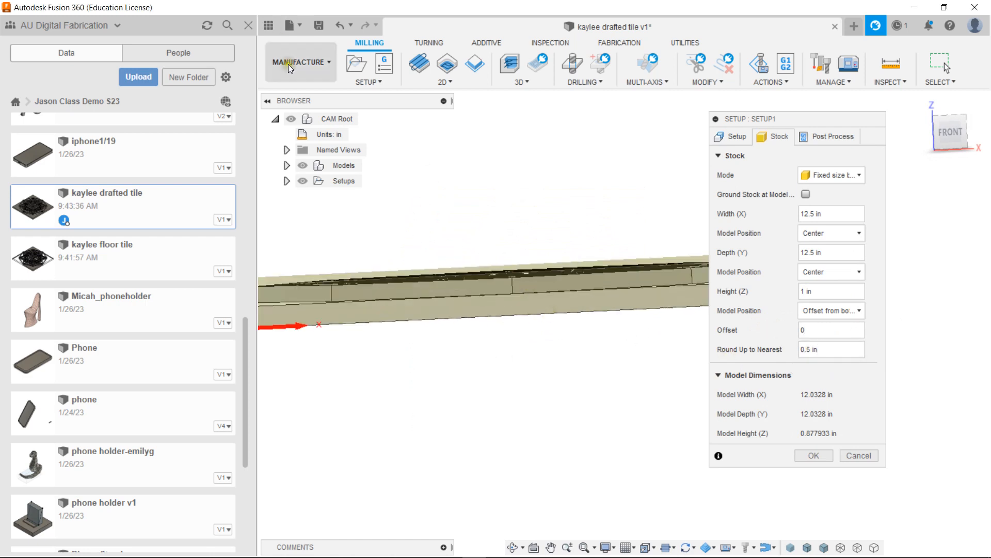
{"action": "left_click", "coordinate": [248, 26]}
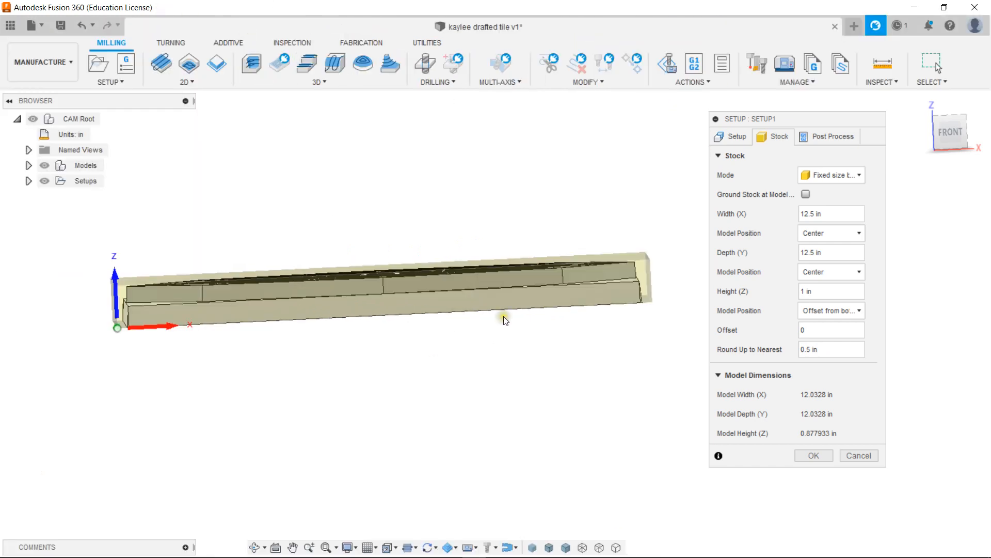
{"action": "scroll", "coordinate": [516, 289], "scroll_direction": "up", "scroll_amount": 10}
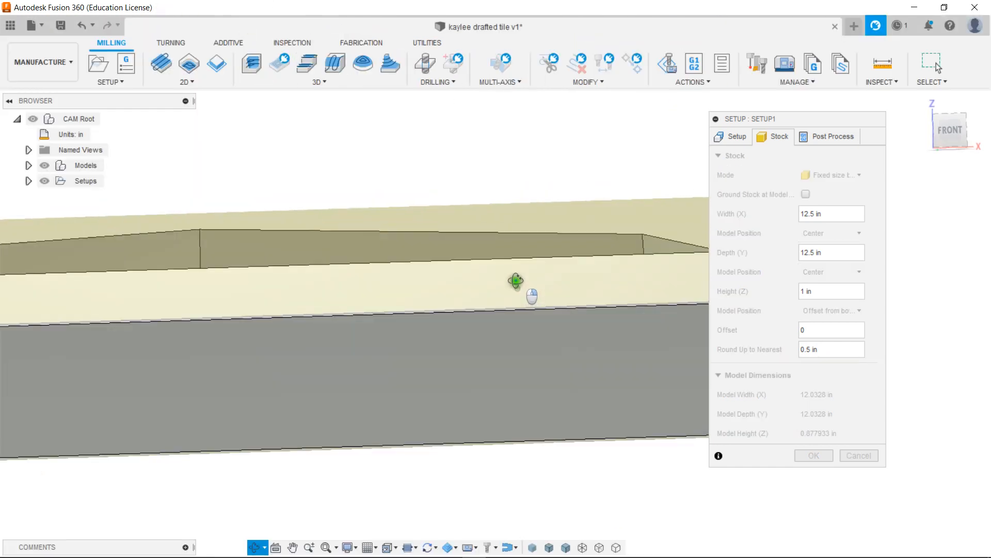
{"action": "right_click_drag", "start_coordinate": [516, 281], "coordinate": [513, 287]}
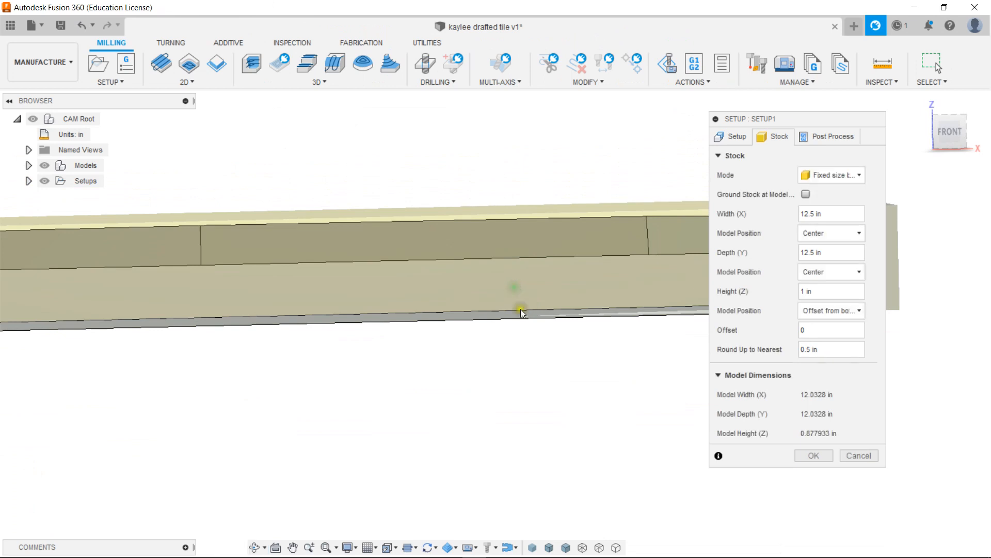
Set the fixed-size stock box's height to 1.875 in and finish the milling setup
{"action": "scroll", "coordinate": [522, 318], "scroll_direction": "down", "scroll_amount": 6}
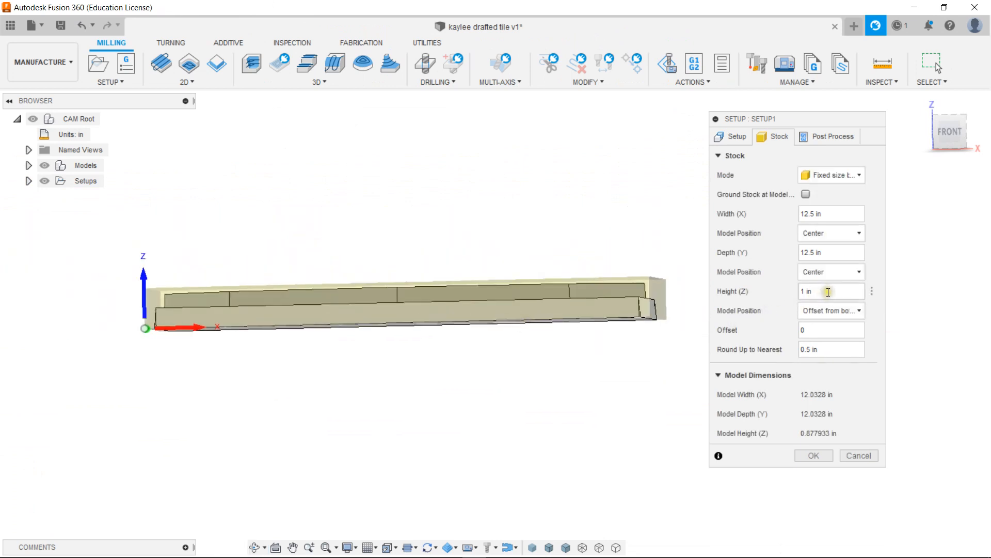
{"action": "left_click_drag", "start_coordinate": [828, 292], "coordinate": [766, 295]}
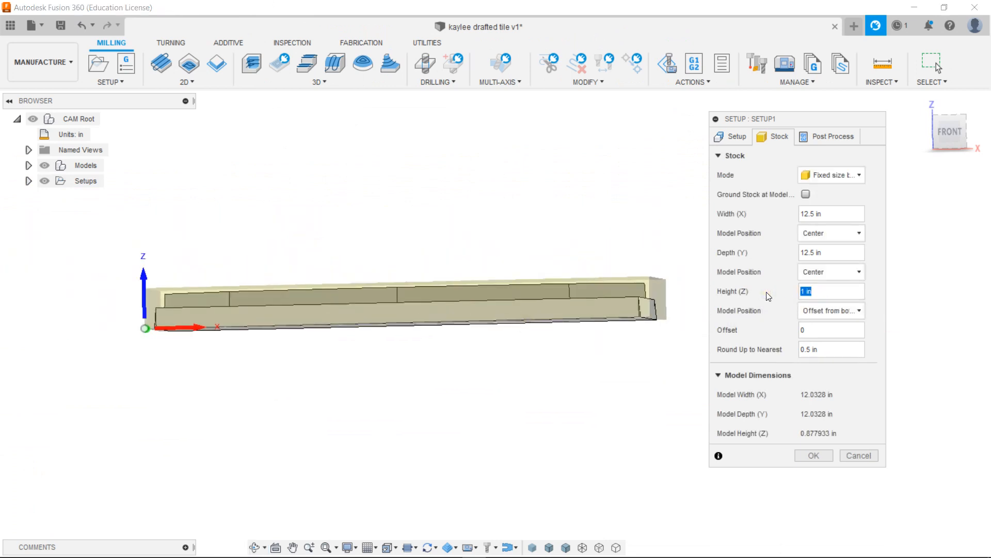
{"action": "type", "text": "2"}
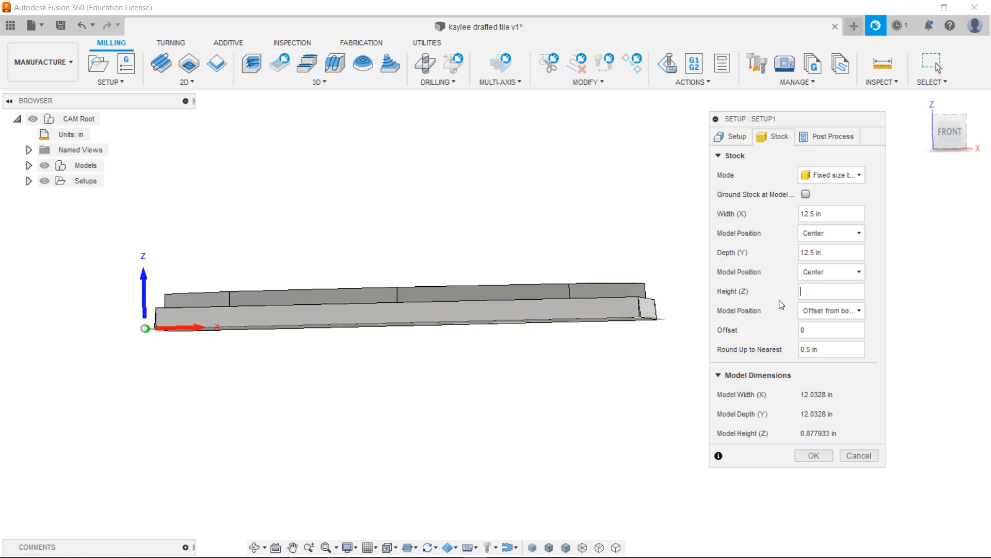
{"action": "type", "text": "1.875"}
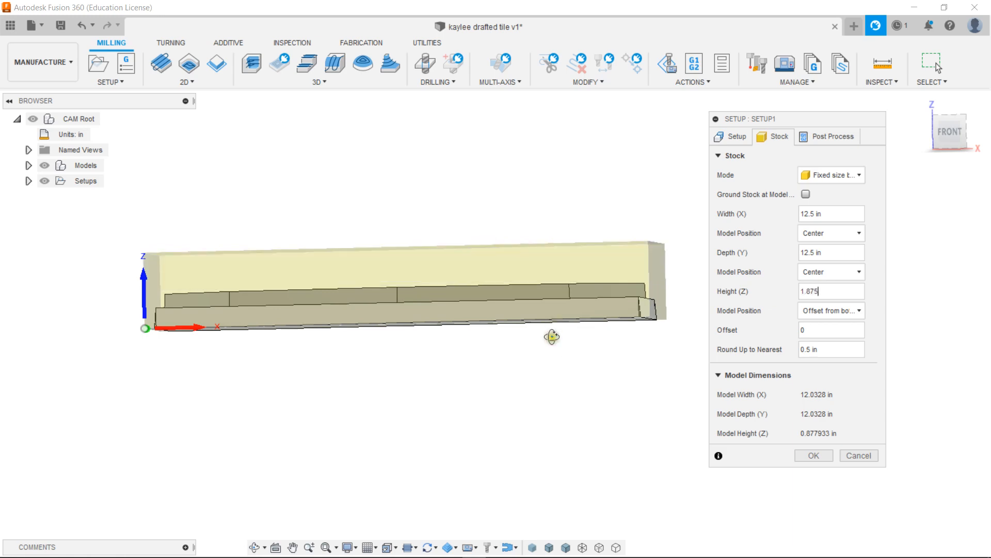
{"action": "middle_click_drag", "start_coordinate": [552, 337], "coordinate": [566, 345], "text": "shift"}
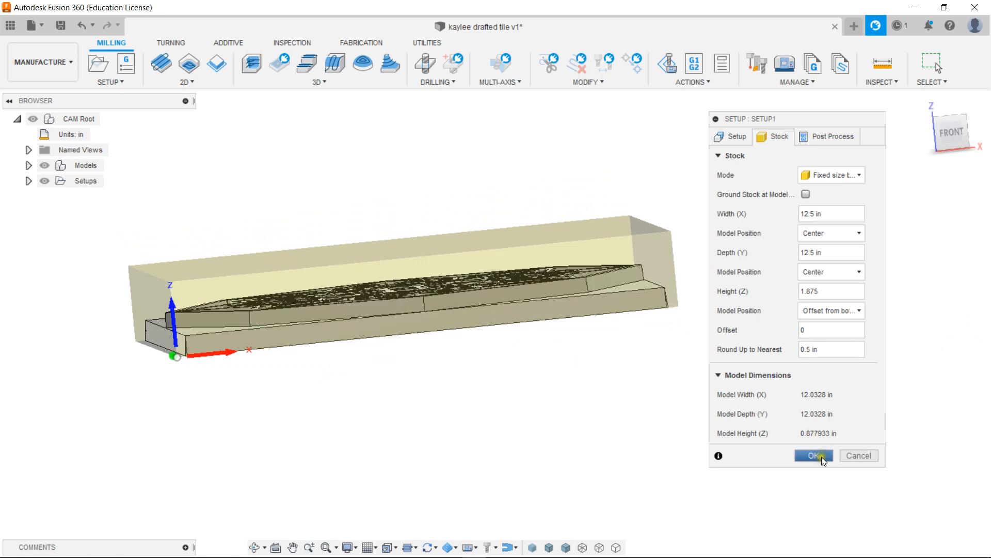
{"action": "left_click", "coordinate": [822, 455]}
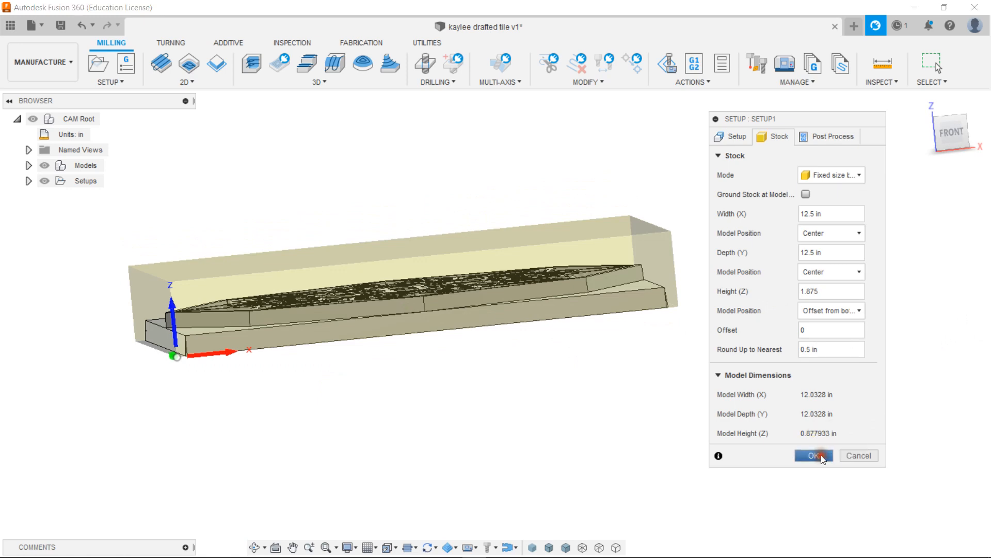
{"action": "scroll", "coordinate": [823, 394], "scroll_direction": "down", "scroll_amount": 5}
{"action": "middle_click_drag", "start_coordinate": [744, 444], "coordinate": [356, 330], "text": "shift"}
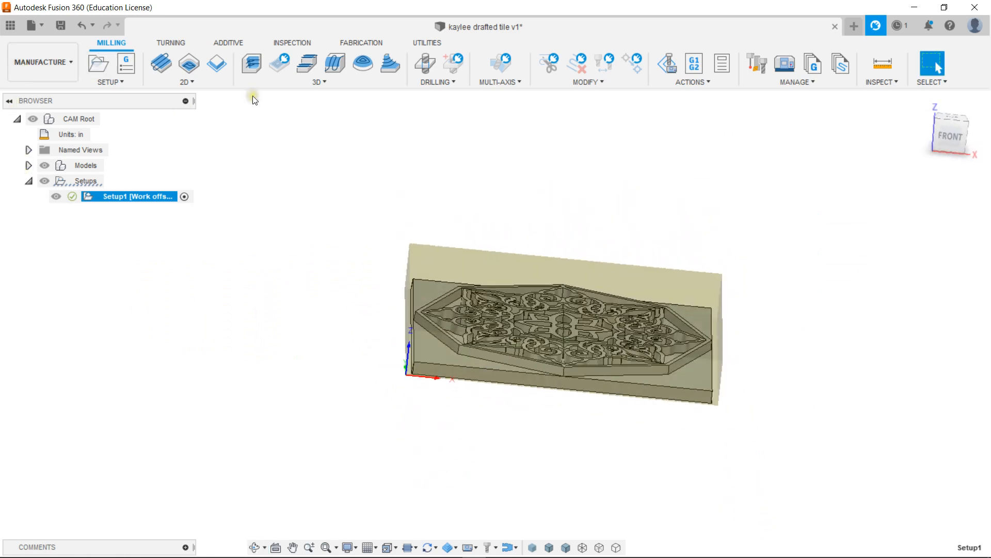
{"action": "middle_click_drag", "start_coordinate": [253, 100], "coordinate": [299, 177], "text": "shift"}
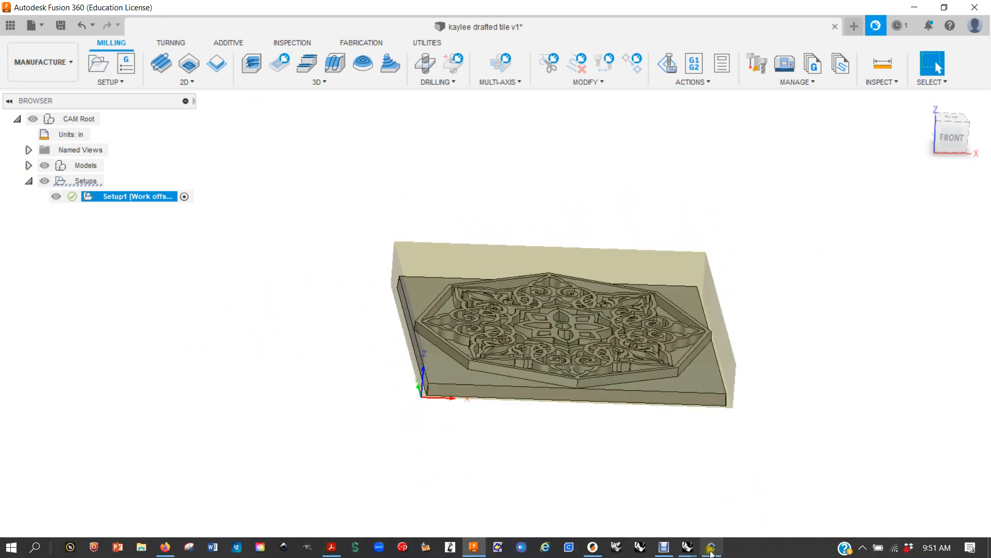
{"action": "left_click", "coordinate": [665, 547]}
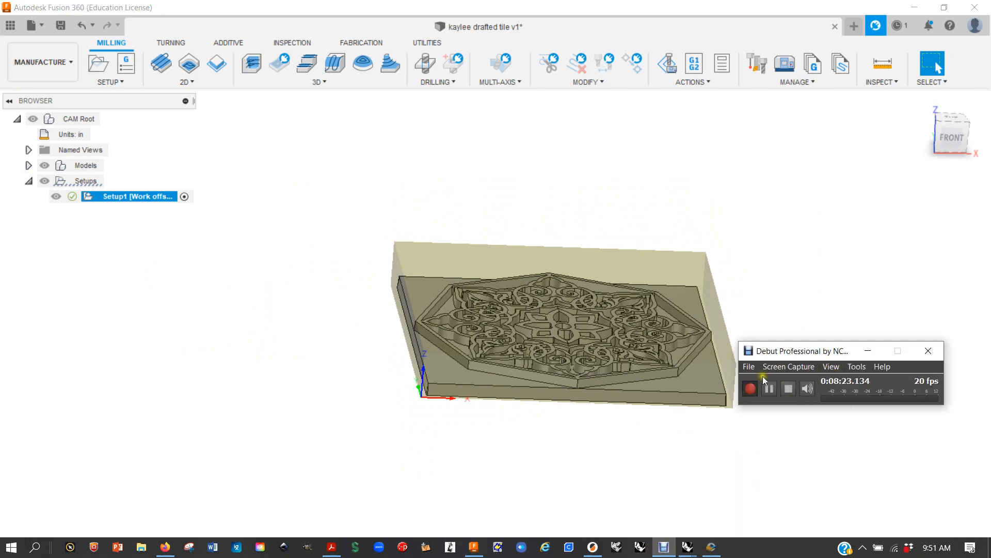
{"action": "middle_click_drag", "start_coordinate": [711, 347], "coordinate": [643, 343], "text": "shift"}
{"action": "middle_click_drag", "start_coordinate": [256, 281], "coordinate": [273, 262], "text": "shift"}
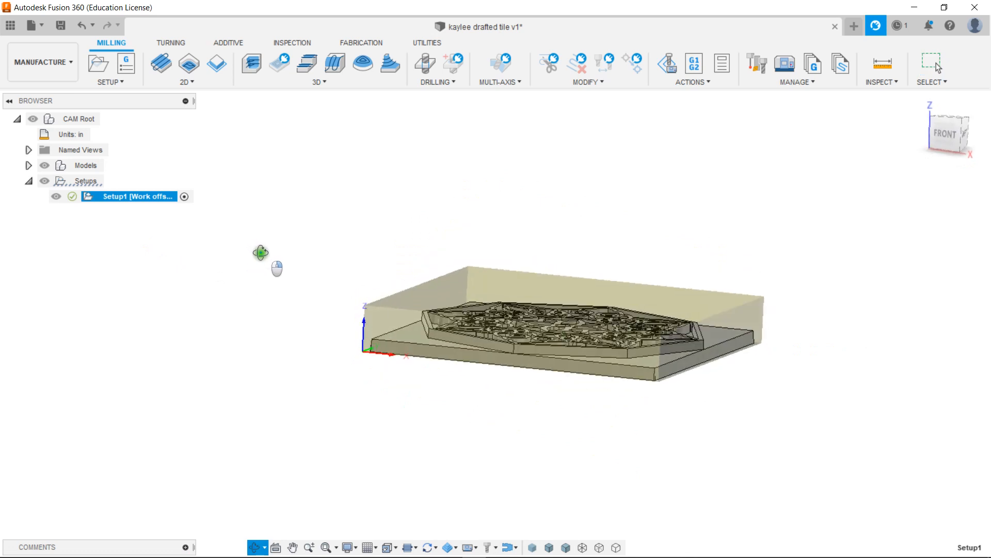
Create a 2D Face operation using the 1/2" Flat Endmill from the Milling Tools (Inch) library, filtering for flat end mills
{"action": "left_click", "coordinate": [159, 64]}
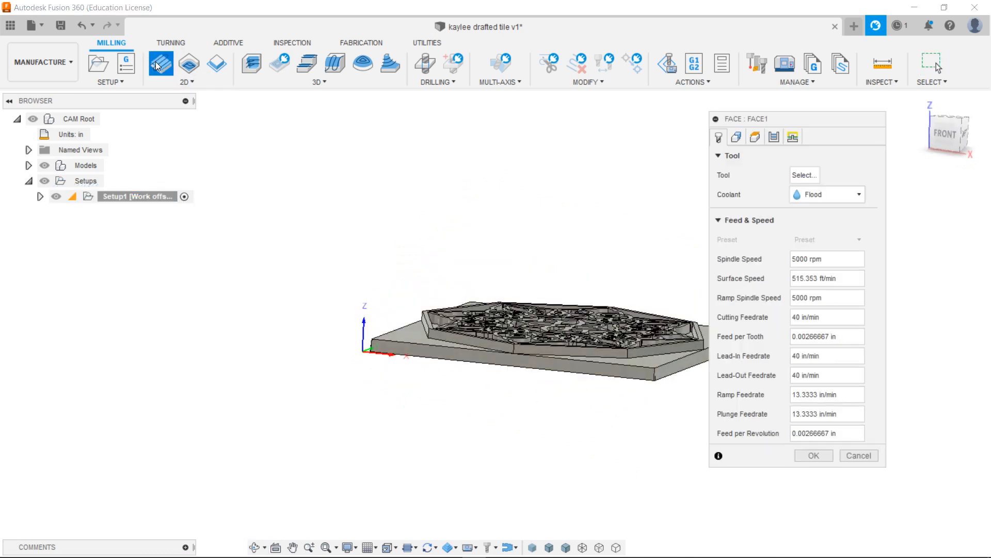
{"action": "left_click", "coordinate": [812, 176]}
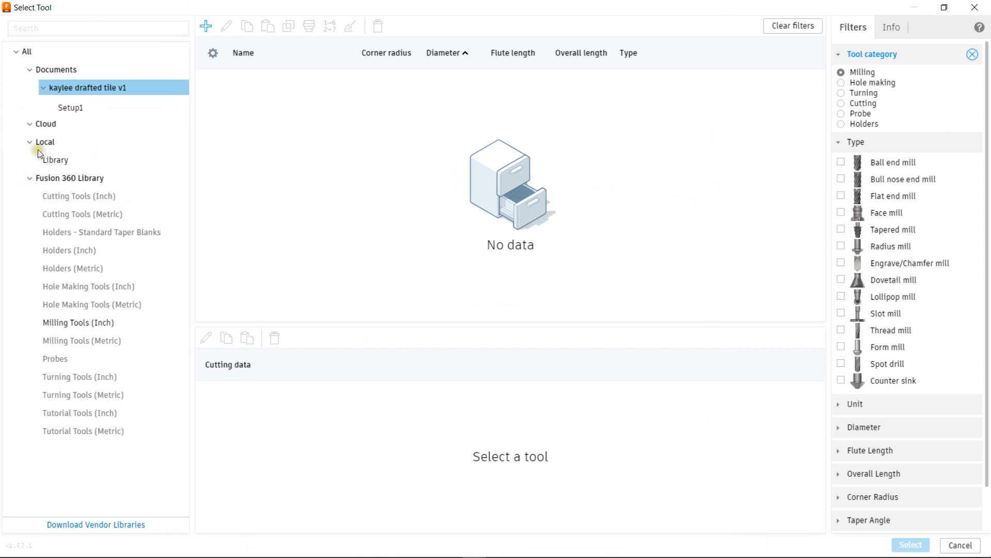
{"action": "left_click", "coordinate": [55, 160]}
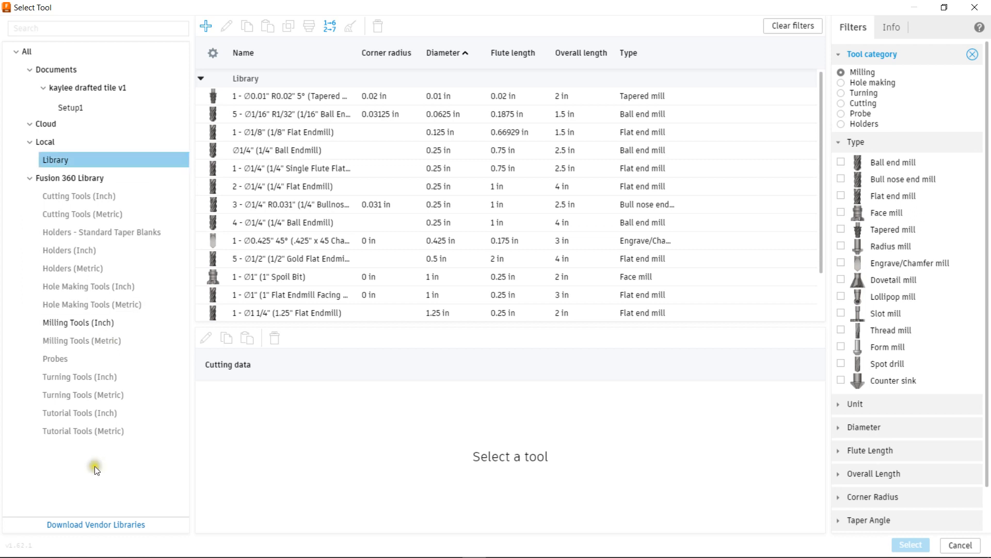
{"action": "left_click", "coordinate": [110, 324]}
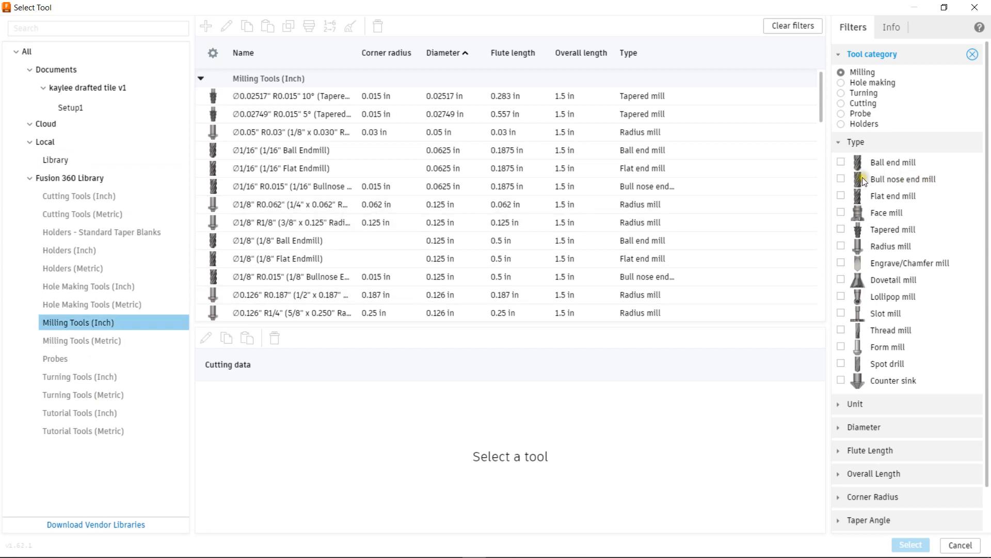
{"action": "left_click", "coordinate": [841, 196]}
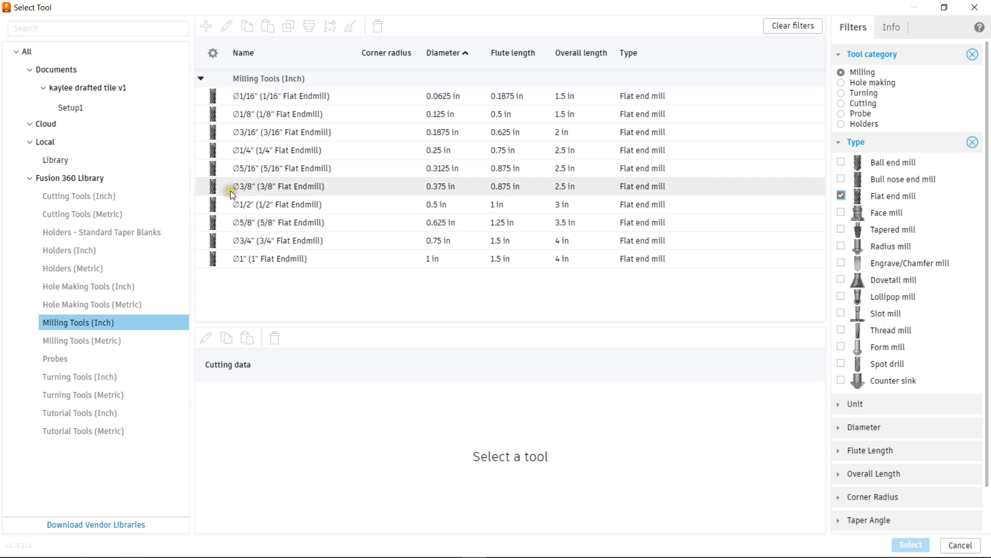
{"action": "left_click", "coordinate": [253, 205]}
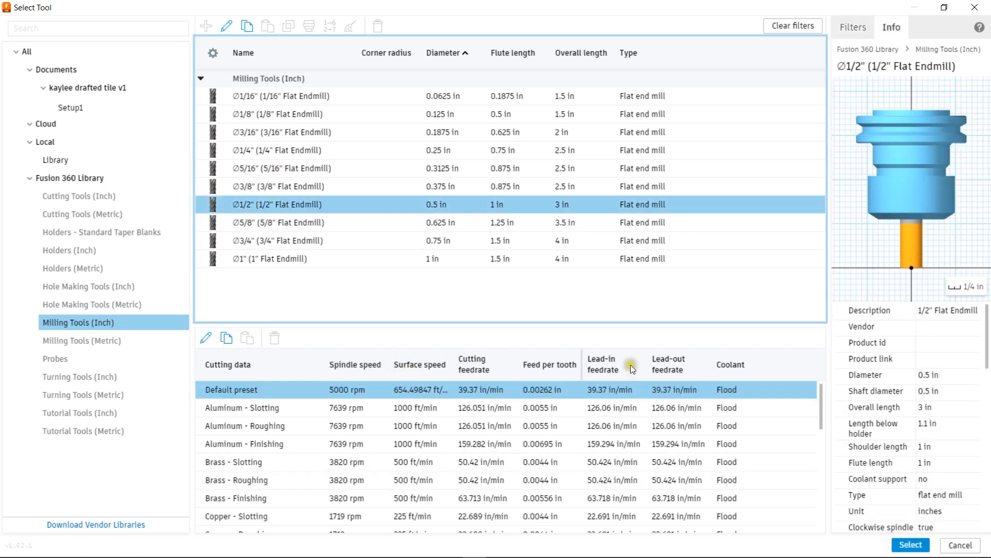
{"action": "left_click", "coordinate": [924, 549]}
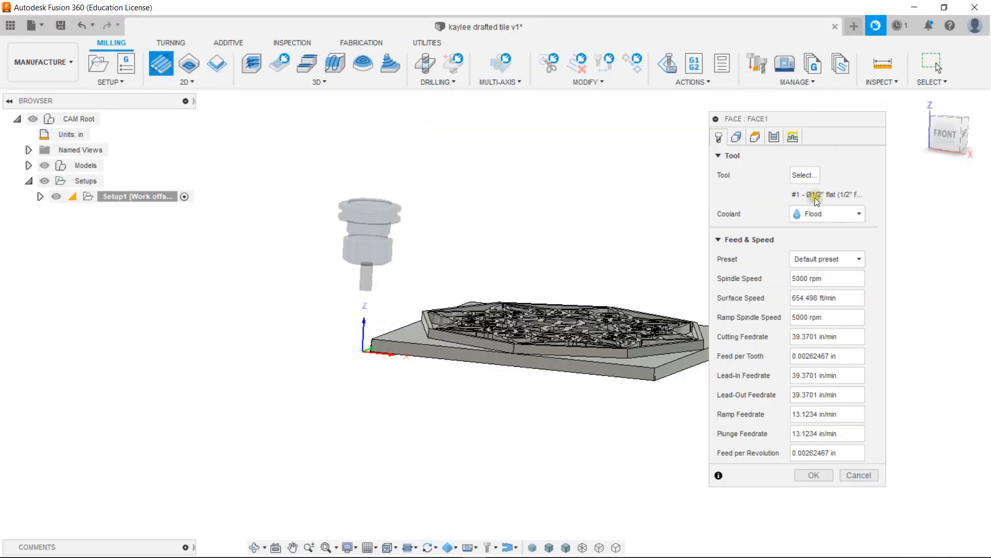
{"action": "left_click", "coordinate": [809, 475]}
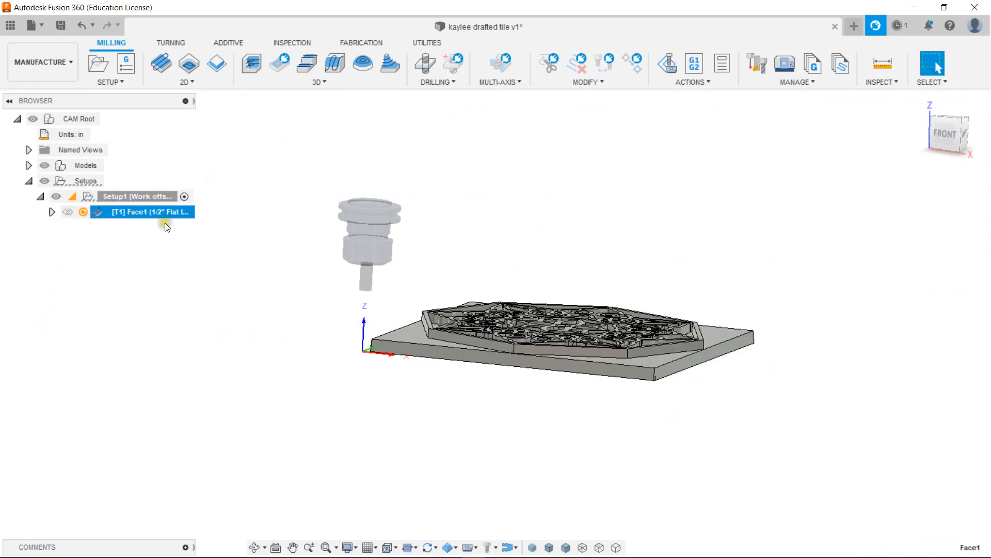
Open the Face operation's 1/2" Flat Endmill for editing and set its number of flutes to 2
{"action": "left_click", "coordinate": [52, 212]}
{"action": "double_click", "coordinate": [137, 228]}
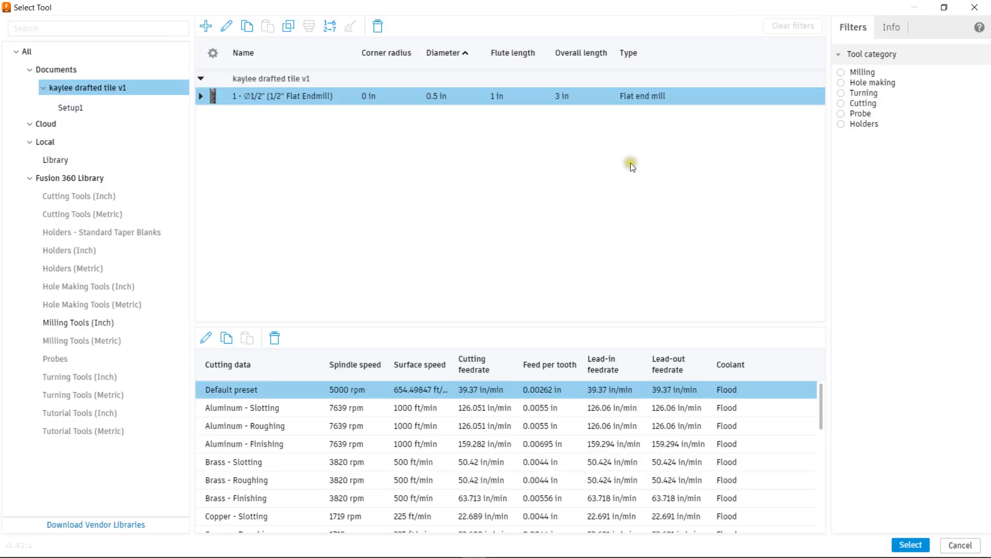
{"action": "right_click", "coordinate": [334, 95]}
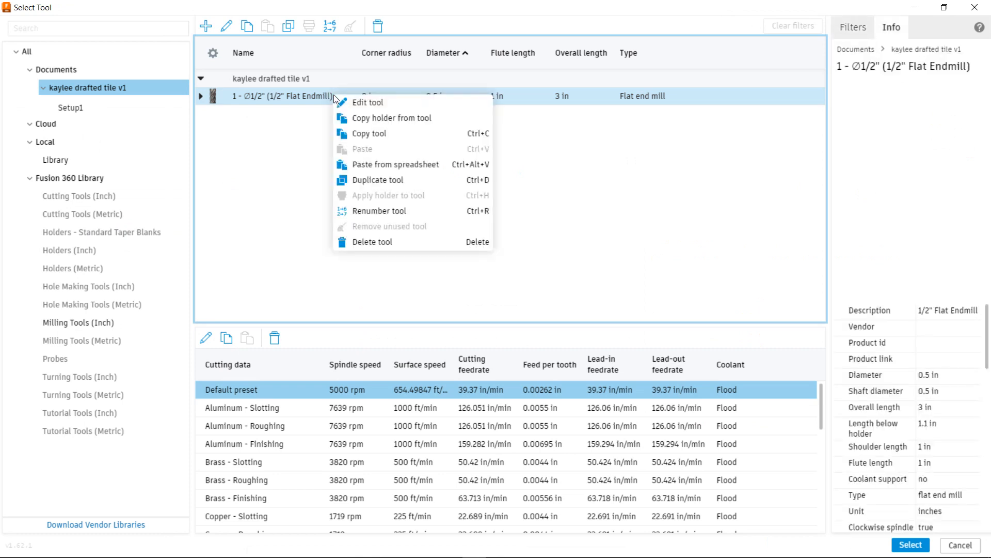
{"action": "left_click", "coordinate": [369, 102]}
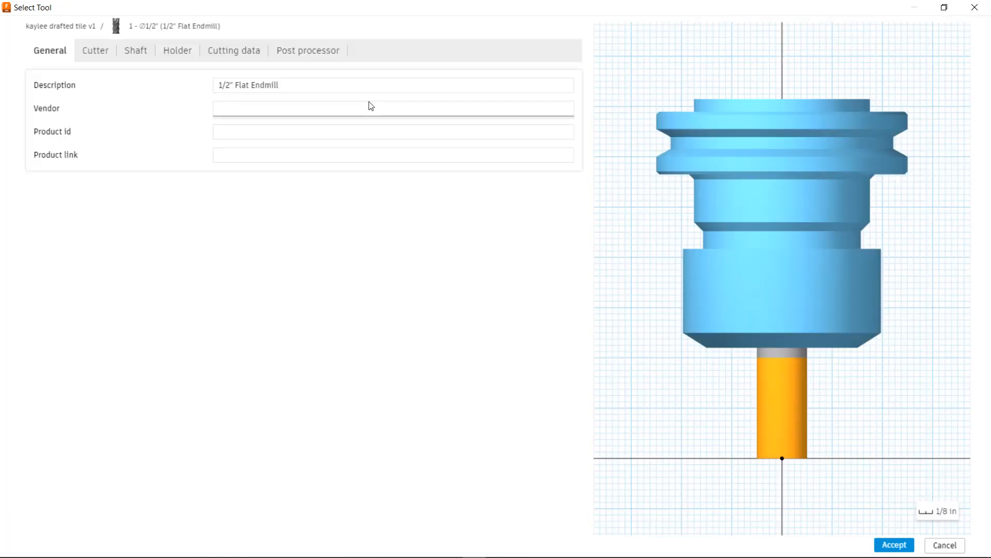
{"action": "left_click", "coordinate": [301, 86]}
{"action": "left_click", "coordinate": [295, 84]}
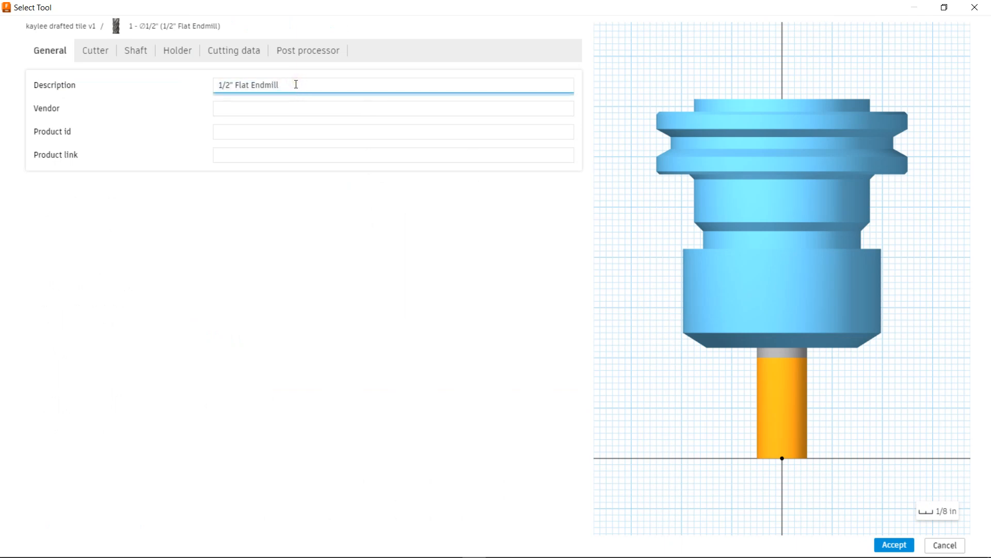
{"action": "left_click", "coordinate": [97, 53]}
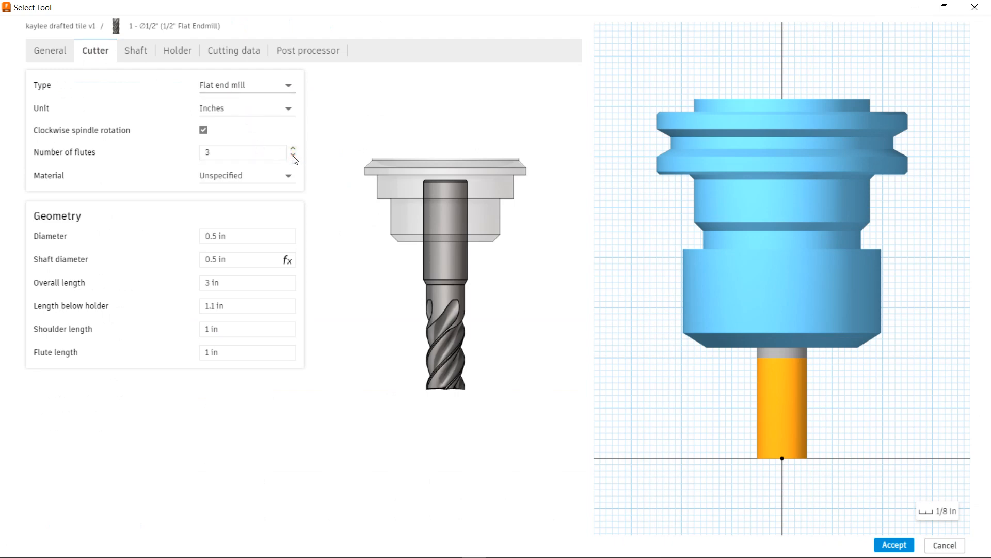
{"action": "left_click", "coordinate": [217, 154]}
{"action": "double_click", "coordinate": [268, 152]}
{"action": "type", "text": "2"}
{"action": "left_click", "coordinate": [109, 245]}
Remove the holder from the 1/2" endmill and set the tool's overall length to 4 in
{"action": "left_click", "coordinate": [176, 54]}
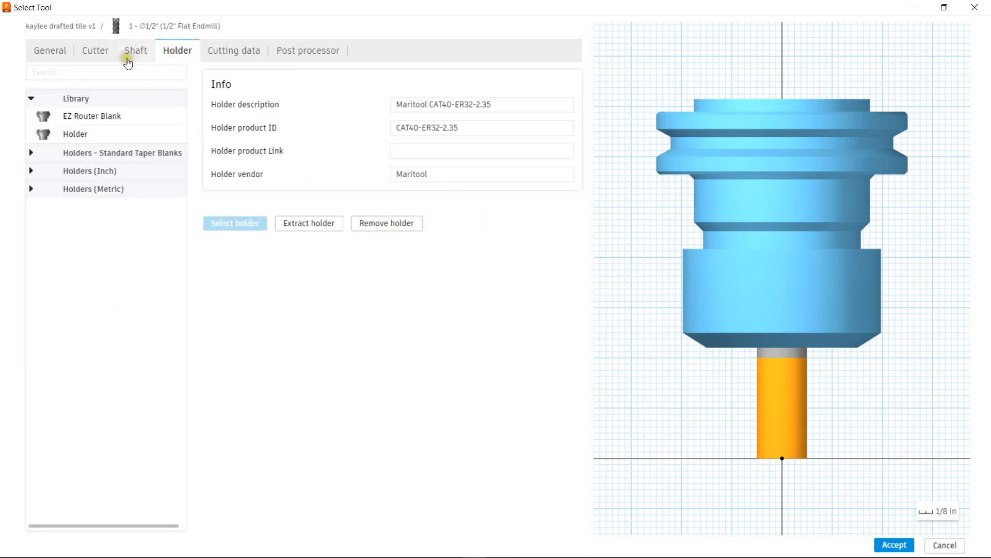
{"action": "left_click", "coordinate": [377, 226]}
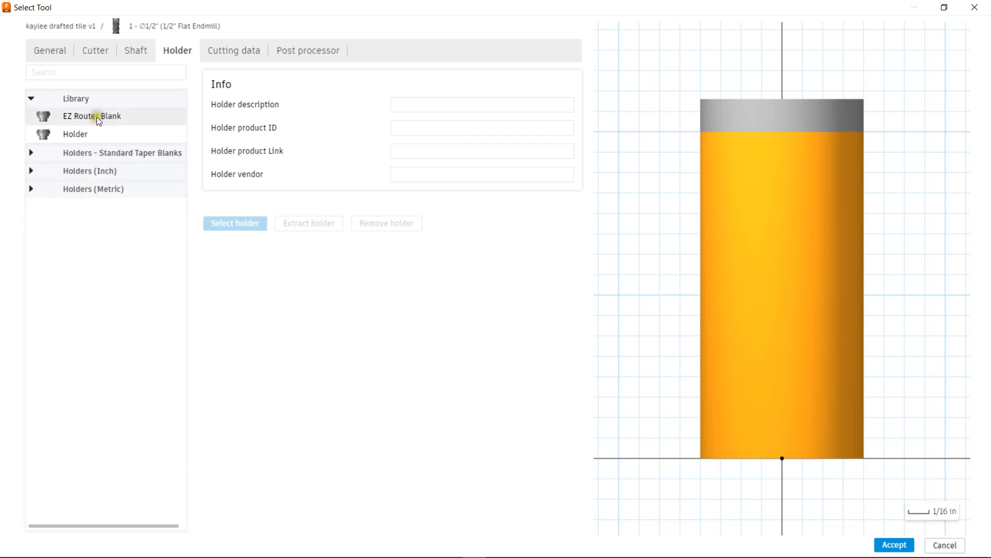
{"action": "left_click", "coordinate": [99, 52]}
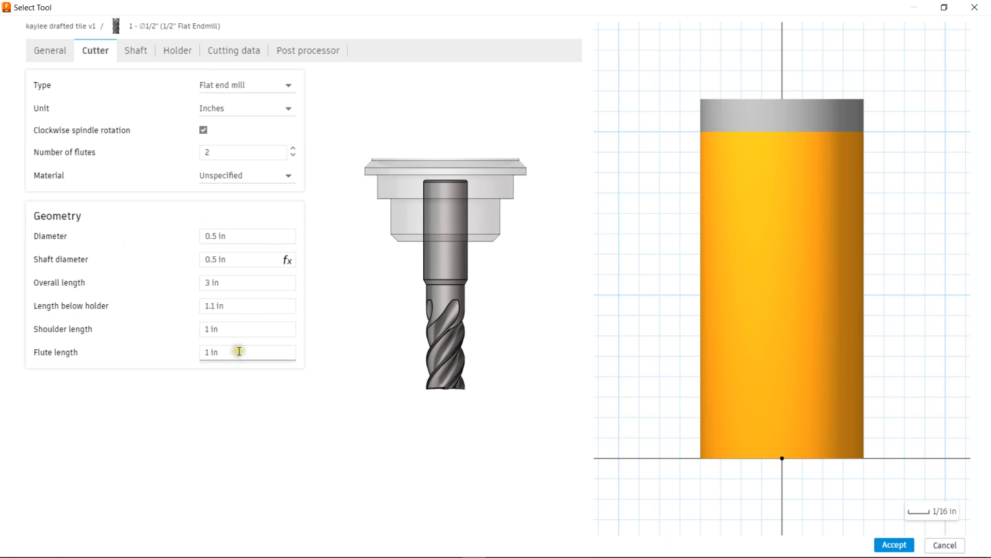
{"action": "left_click", "coordinate": [227, 282]}
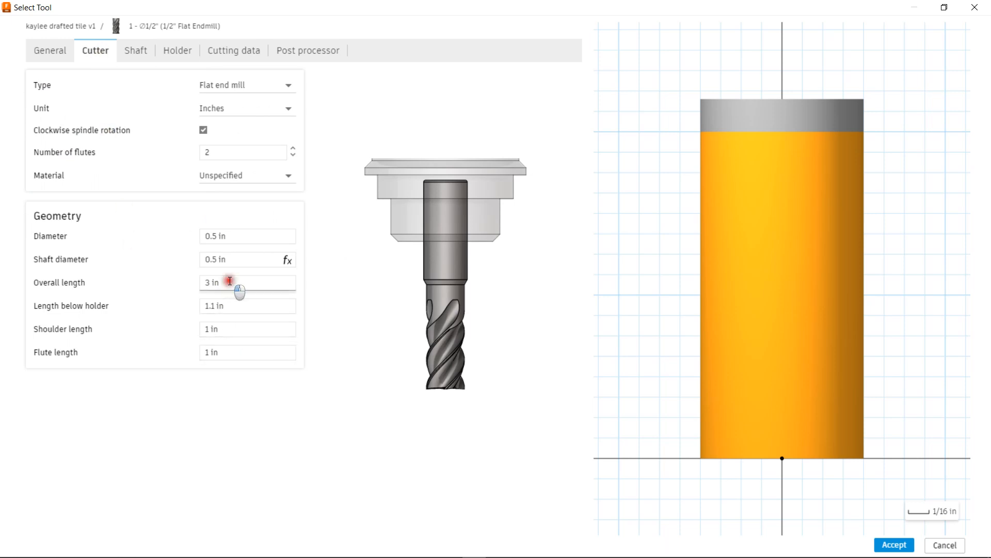
{"action": "left_click_drag", "start_coordinate": [222, 281], "coordinate": [227, 284]}
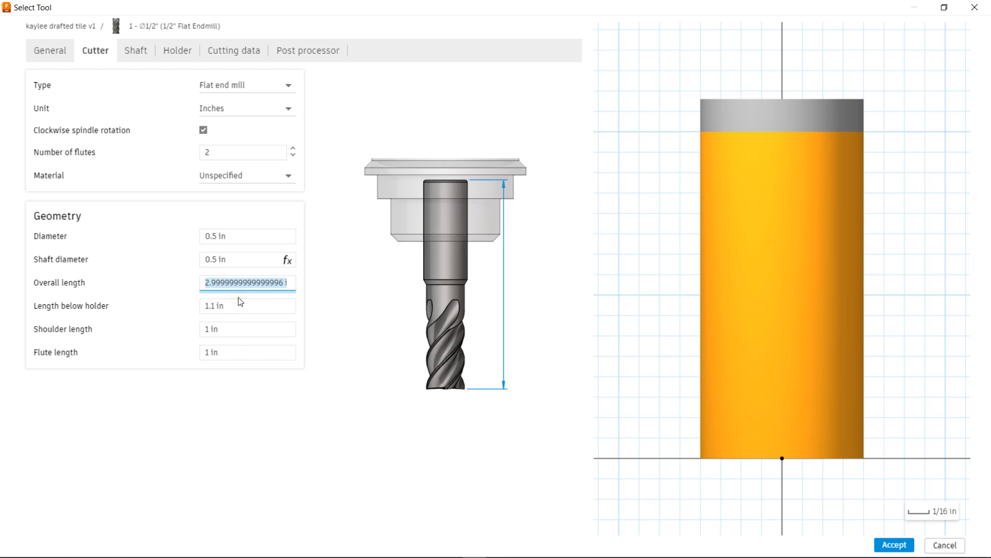
{"action": "type", "text": "4"}
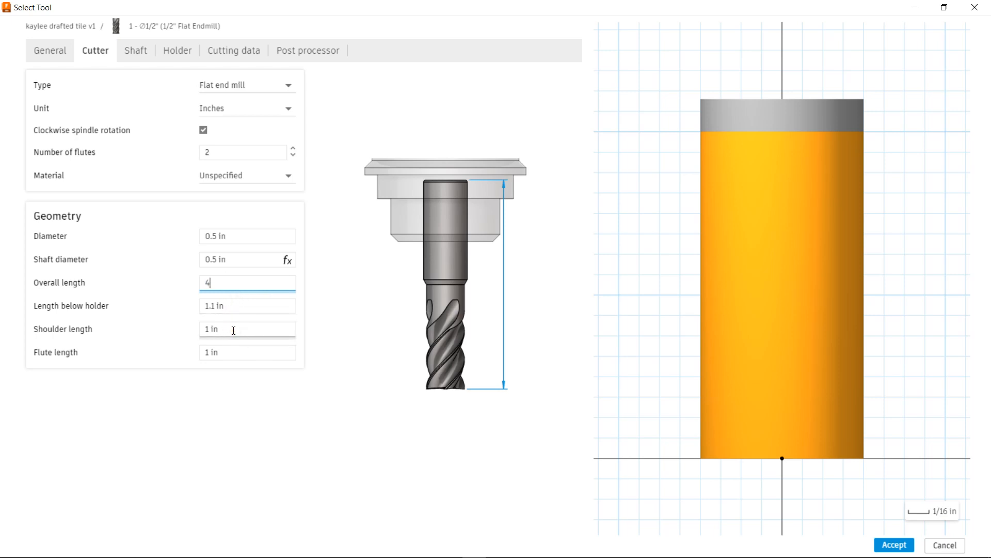
Set the endmill's shoulder length to 2 in
{"action": "left_click", "coordinate": [235, 336]}
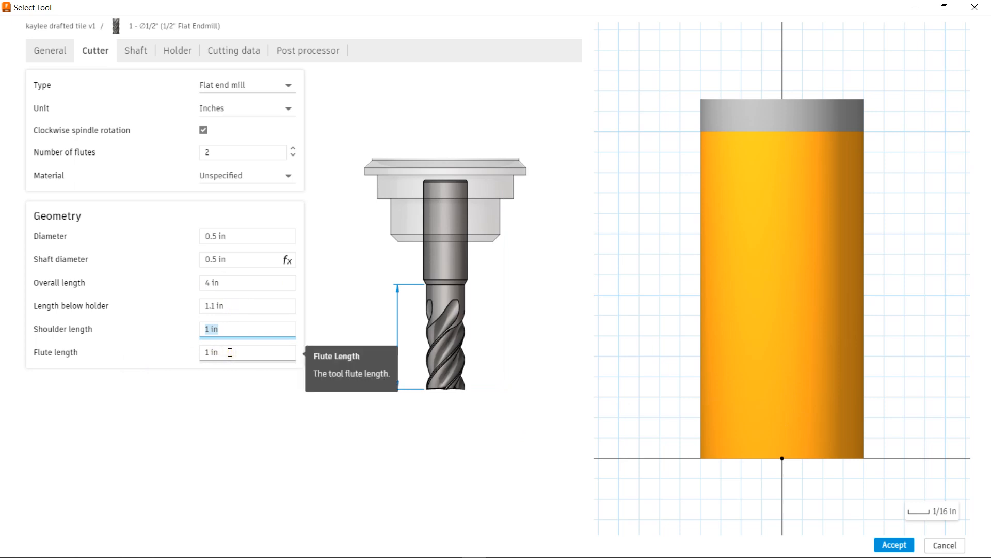
{"action": "left_click", "coordinate": [227, 354]}
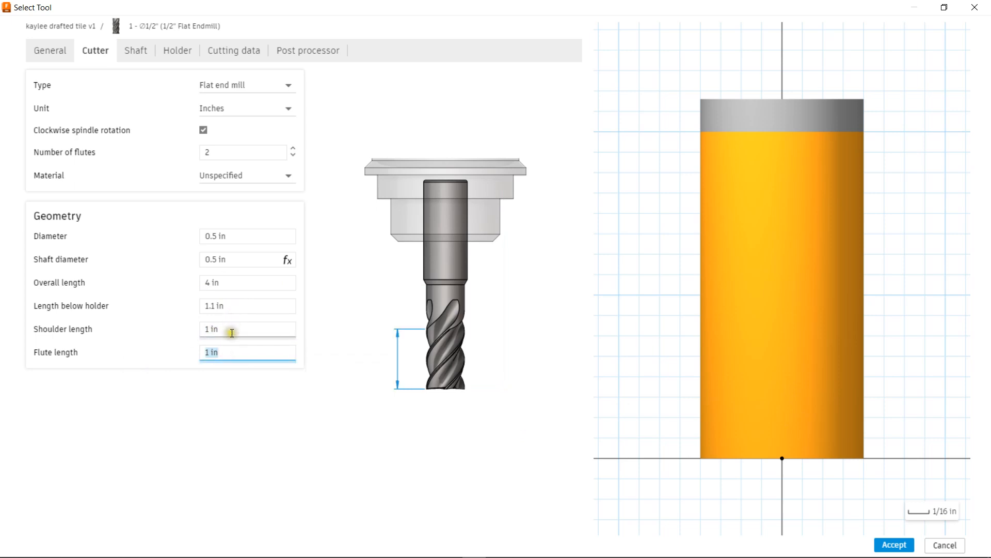
{"action": "left_click", "coordinate": [223, 326]}
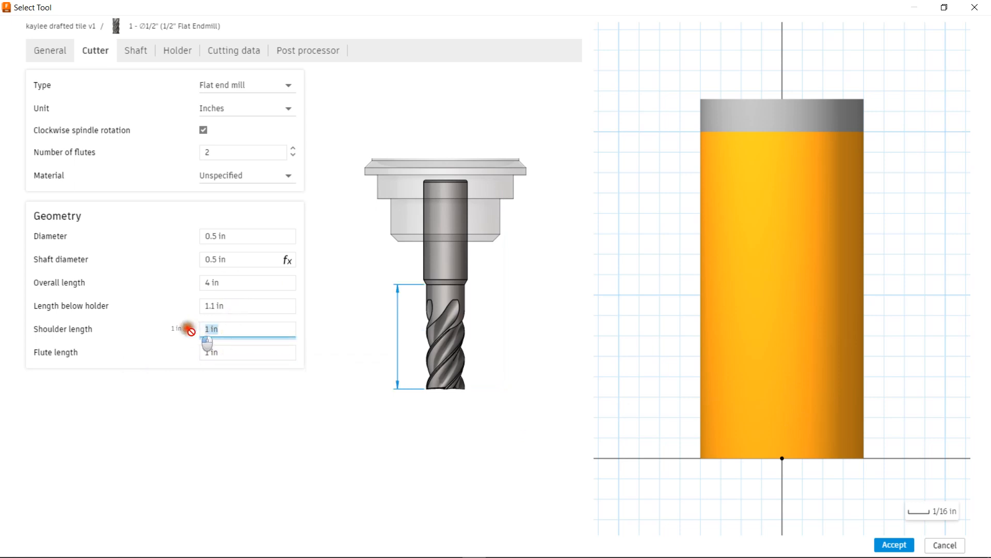
{"action": "left_click_drag", "start_coordinate": [209, 329], "coordinate": [235, 329]}
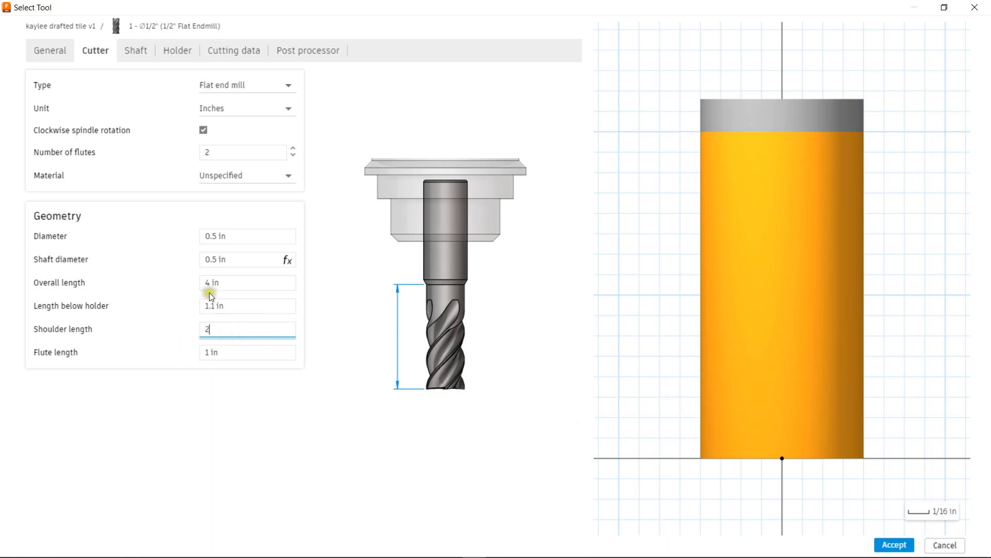
{"action": "type", "text": "2"}
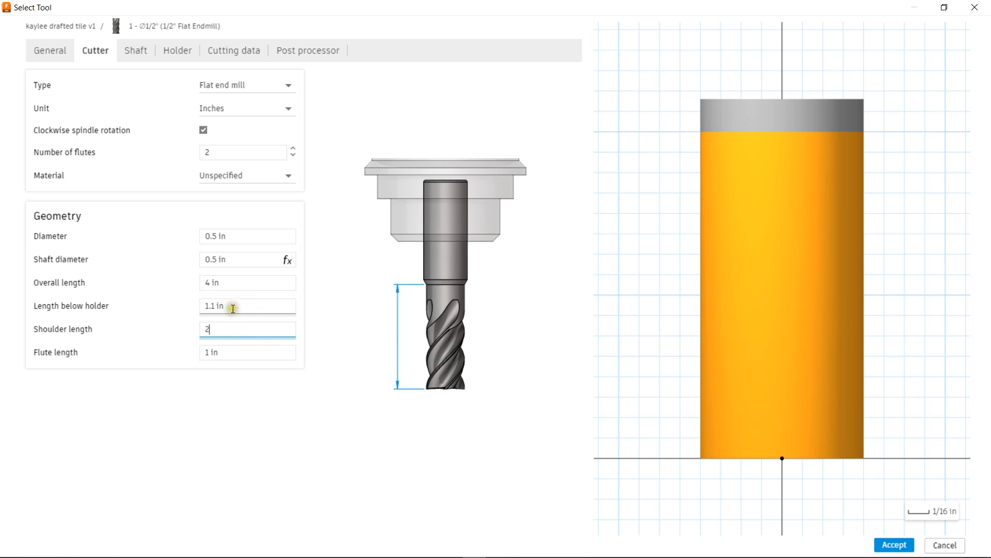
{"action": "key", "text": "Return"}
{"action": "left_click", "coordinate": [232, 284]}
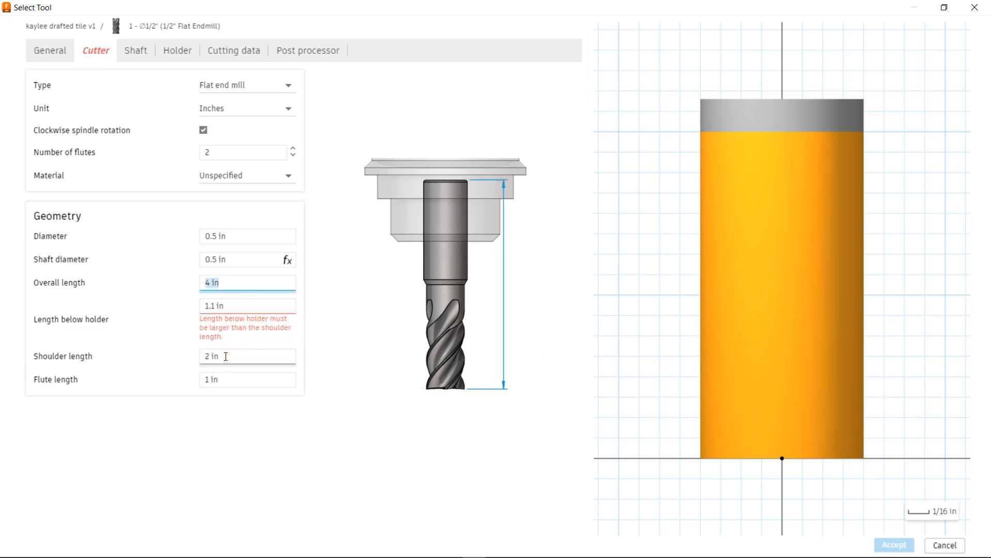
Set the 1/2" flat endmill's length below holder to 2.1 in and use the edited tool for the Face operation
{"action": "left_click", "coordinate": [217, 305]}
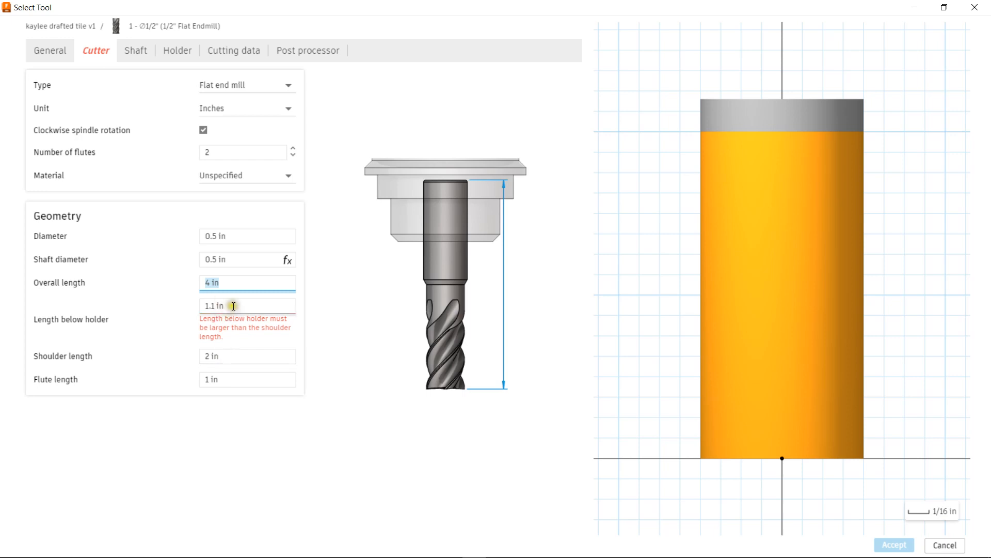
{"action": "left_click", "coordinate": [217, 307]}
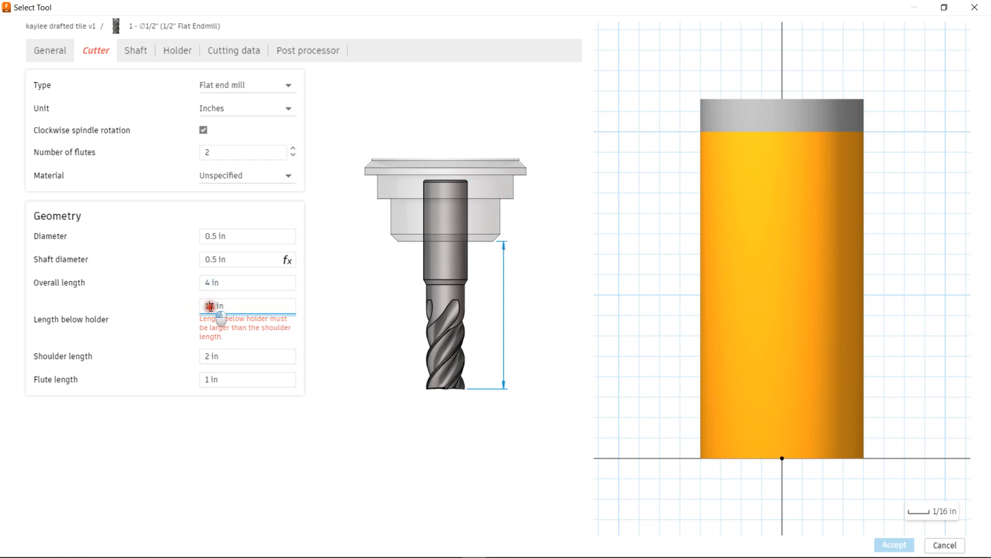
{"action": "left_click", "coordinate": [210, 306]}
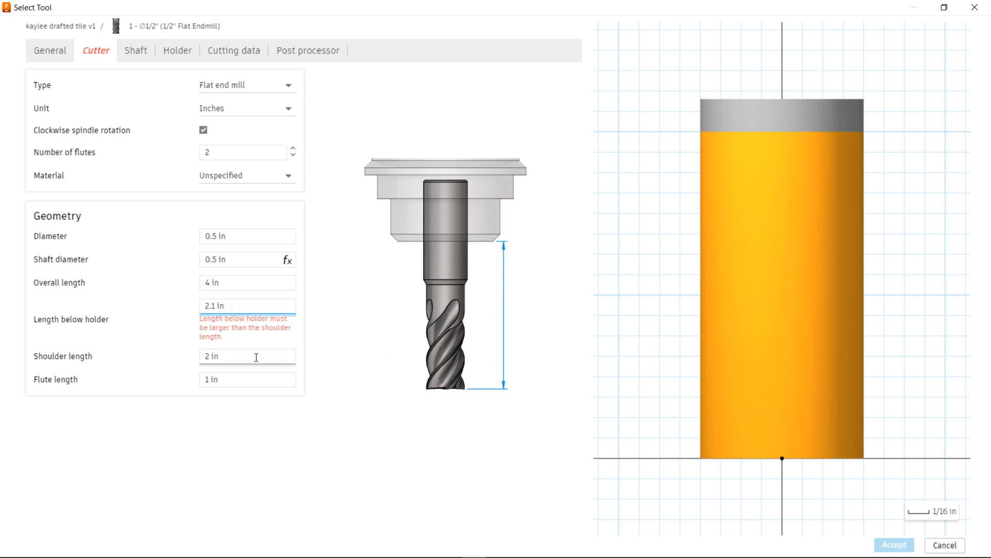
{"action": "left_click", "coordinate": [256, 357]}
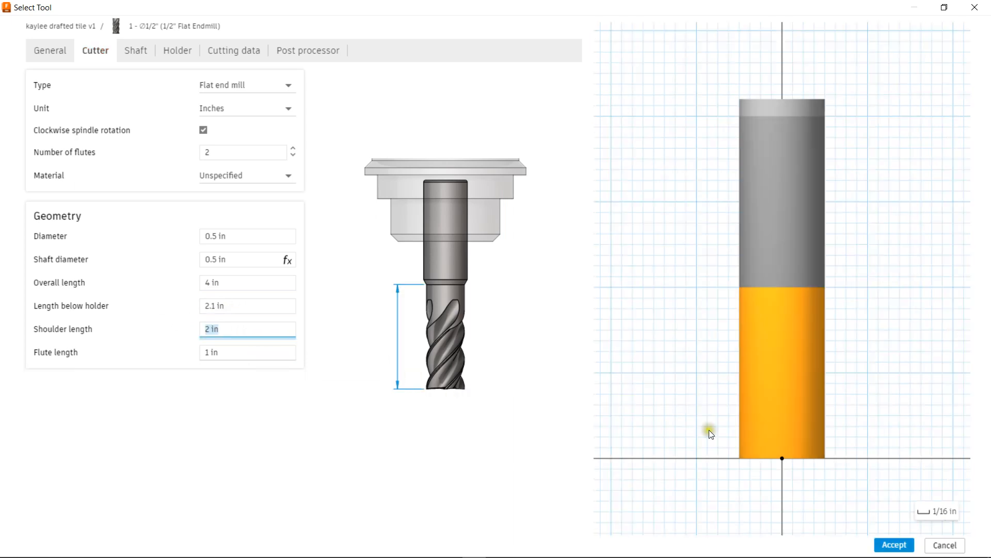
{"action": "left_click", "coordinate": [896, 545]}
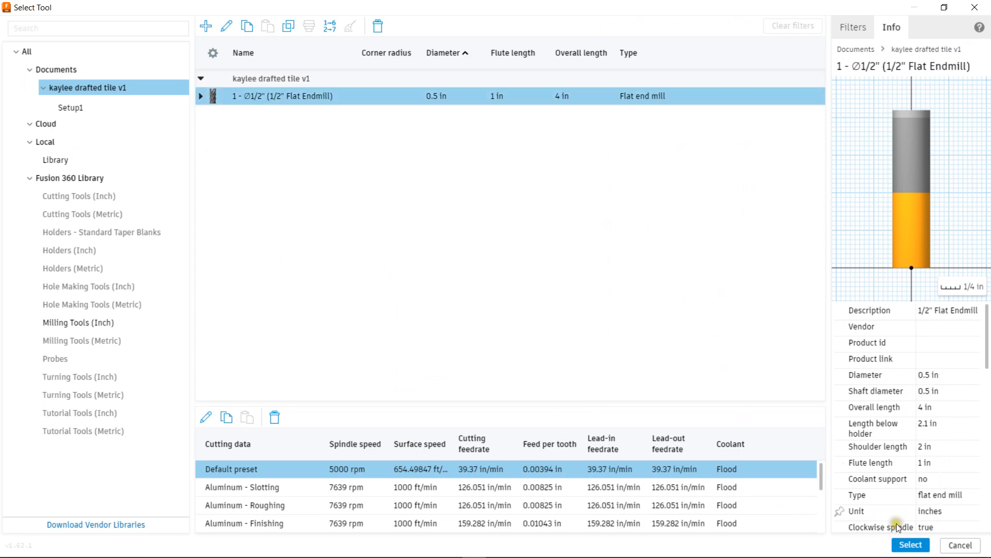
{"action": "left_click", "coordinate": [910, 545]}
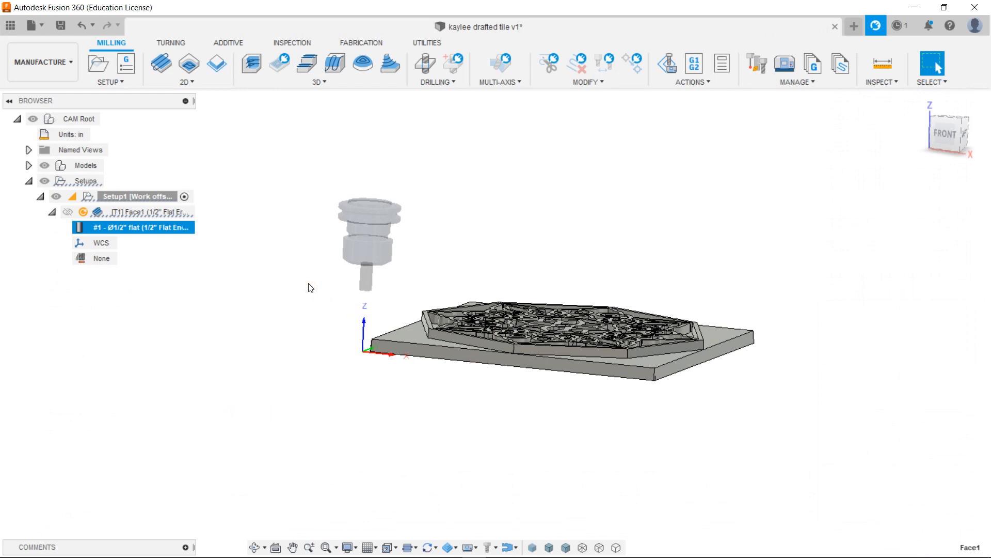
Reopen the Face operation in Setup1 for editing
{"action": "middle_click_drag", "start_coordinate": [310, 287], "coordinate": [334, 281], "text": "shift"}
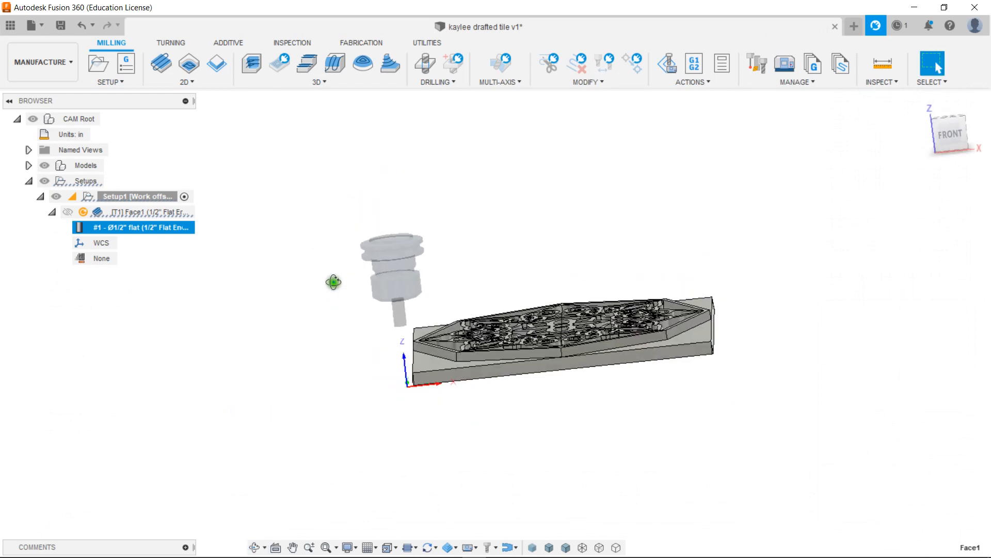
{"action": "left_click", "coordinate": [187, 382]}
{"action": "middle_click_drag", "start_coordinate": [341, 241], "coordinate": [339, 237], "text": "shift"}
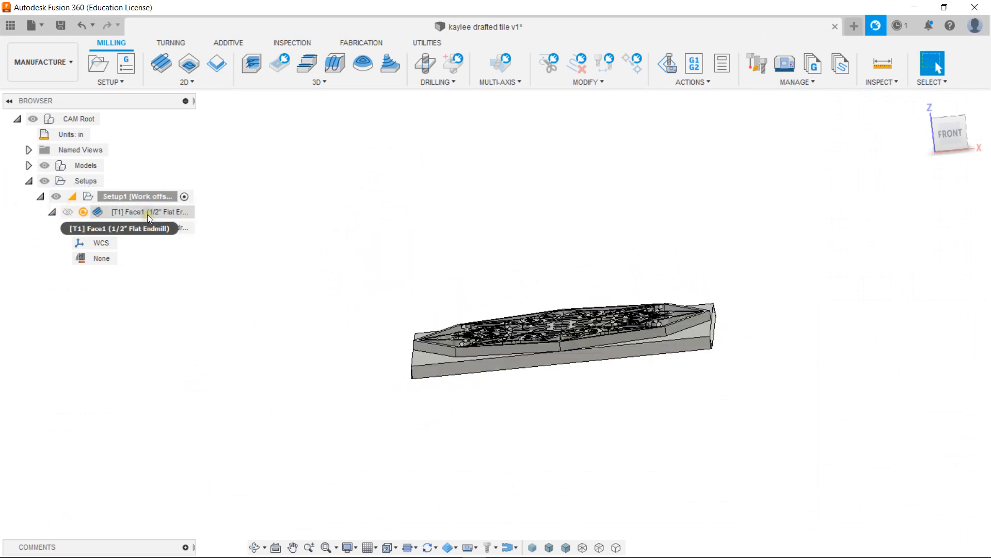
{"action": "left_click", "coordinate": [123, 210]}
{"action": "left_click", "coordinate": [123, 210]}
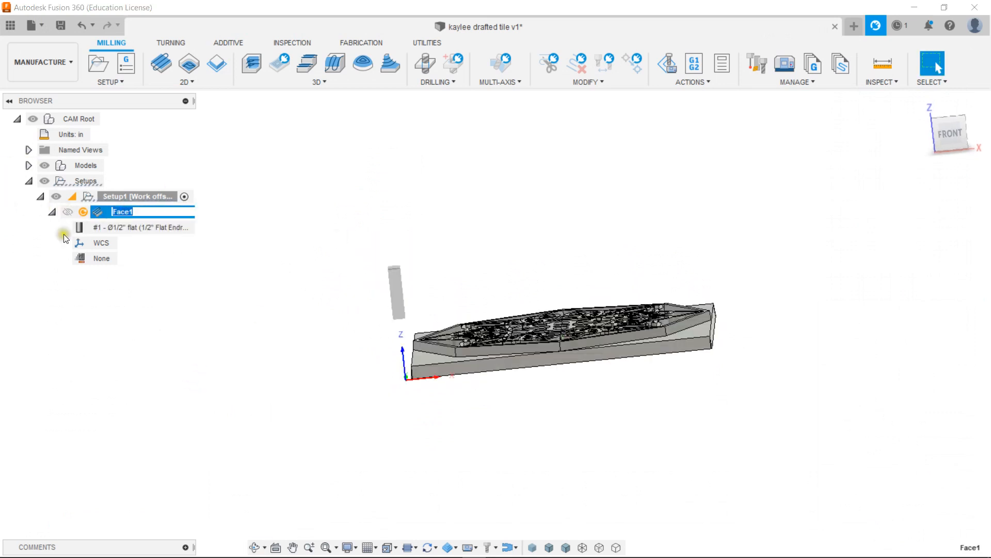
{"action": "left_click", "coordinate": [101, 211]}
{"action": "double_click", "coordinate": [100, 211]}
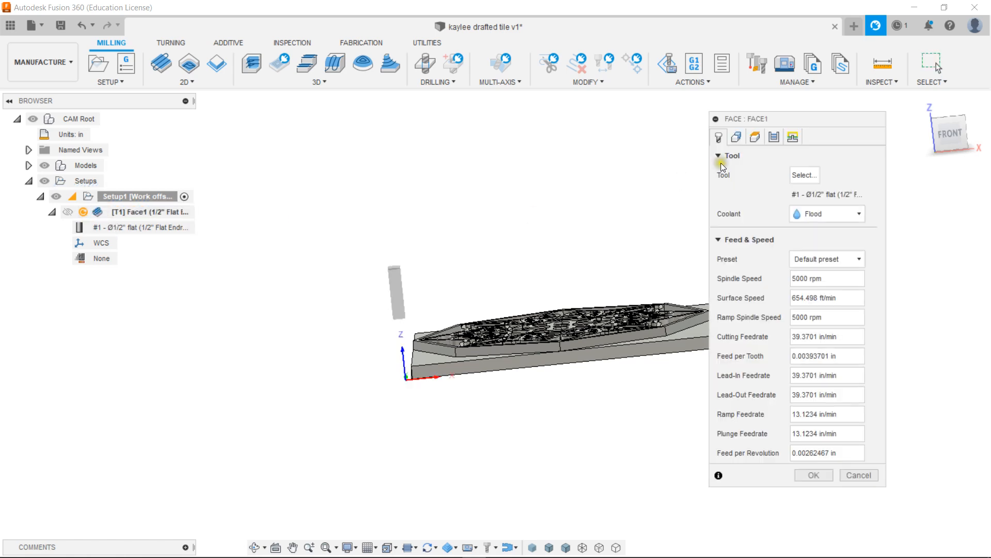
Examine the Face operation's stock contour and its clearance, retract, feed, top and bottom heights around the tile
{"action": "left_click", "coordinate": [736, 138]}
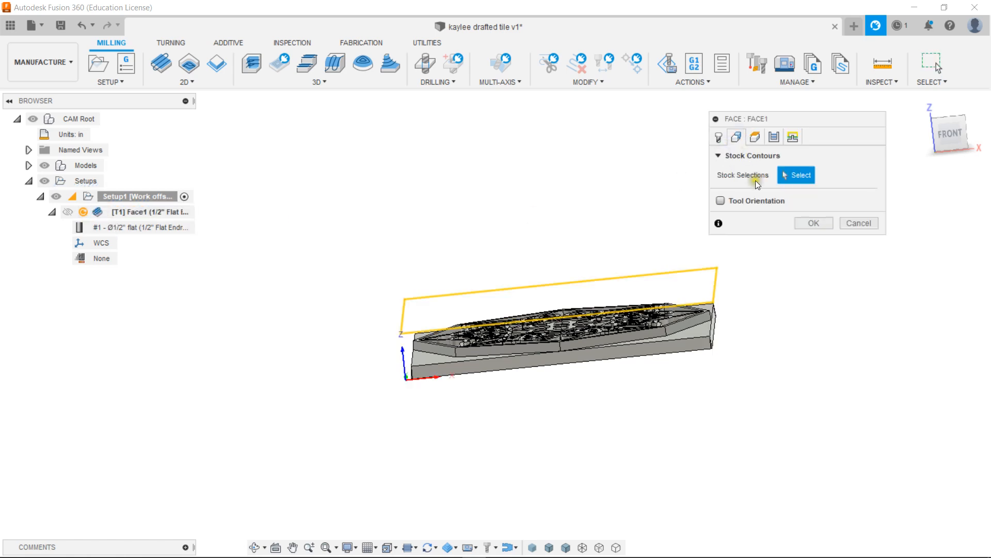
{"action": "mouse_move", "coordinate": [726, 411]}
{"action": "middle_mouse_down", "text": "shift"}
{"action": "mouse_move", "coordinate": [742, 427]}
{"action": "mouse_move", "coordinate": [726, 402]}
{"action": "middle_mouse_up", "text": "shift"}
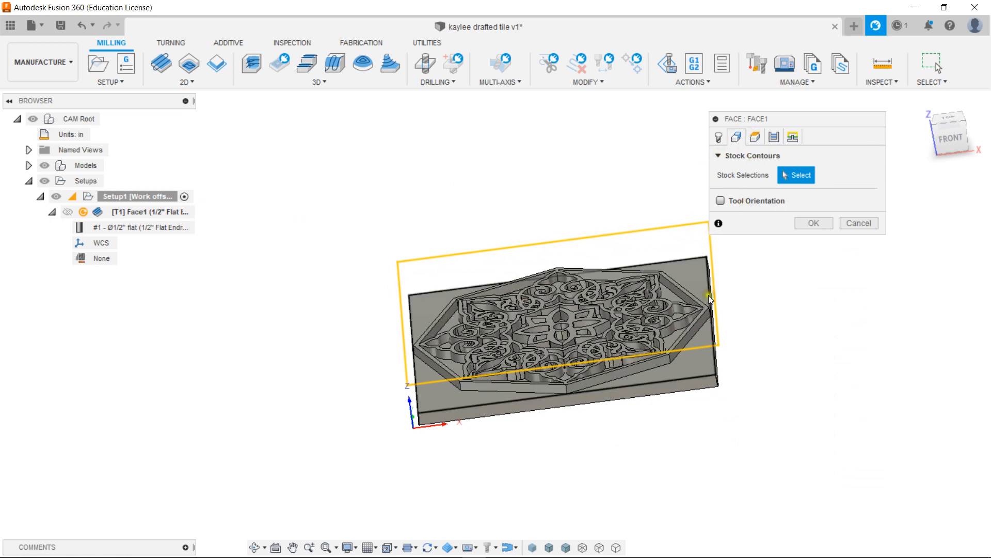
{"action": "left_click", "coordinate": [755, 137]}
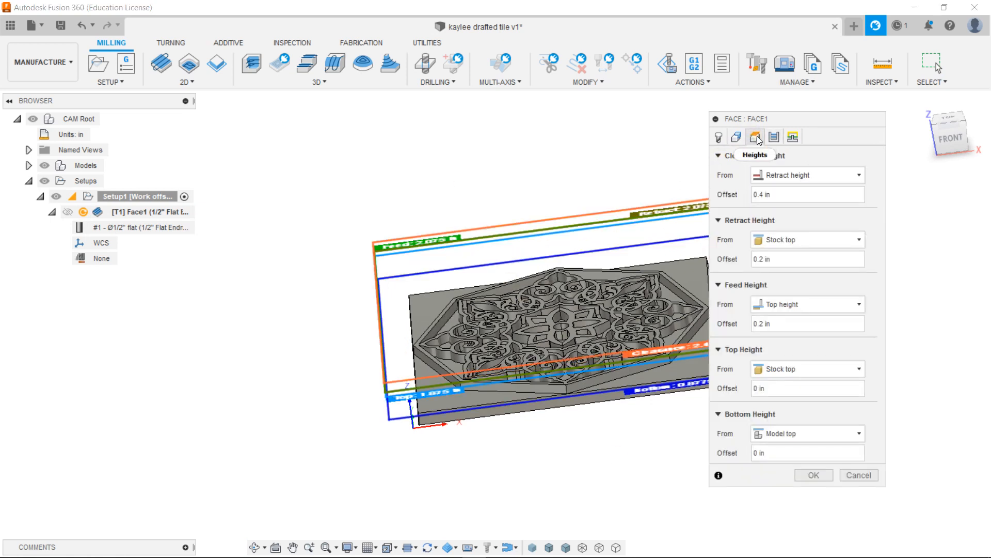
{"action": "middle_click_drag", "start_coordinate": [514, 467], "coordinate": [507, 440], "text": "shift"}
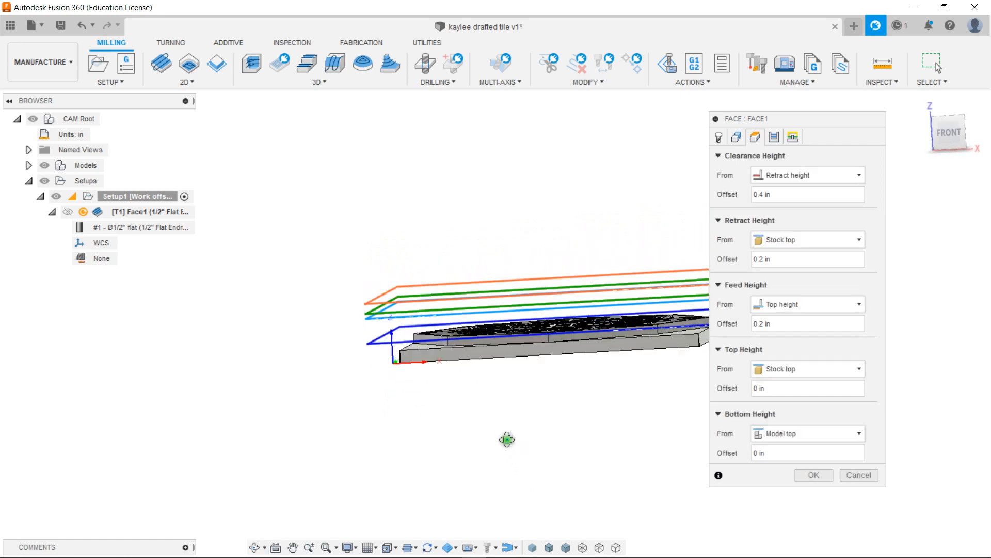
{"action": "scroll", "coordinate": [373, 318], "scroll_direction": "up", "scroll_amount": 3}
{"action": "middle_click_drag", "start_coordinate": [373, 319], "coordinate": [408, 315], "text": "shift"}
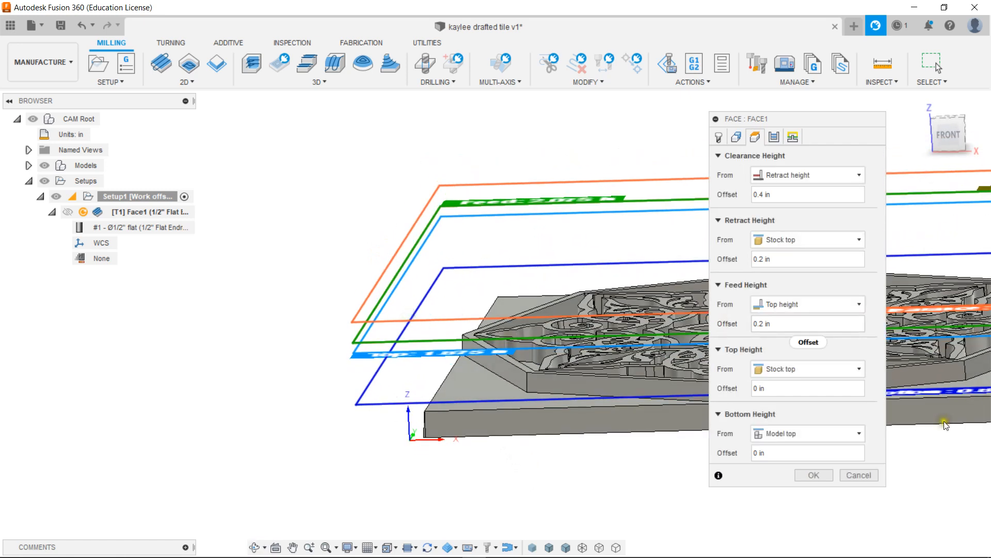
{"action": "mouse_move", "coordinate": [856, 438]}
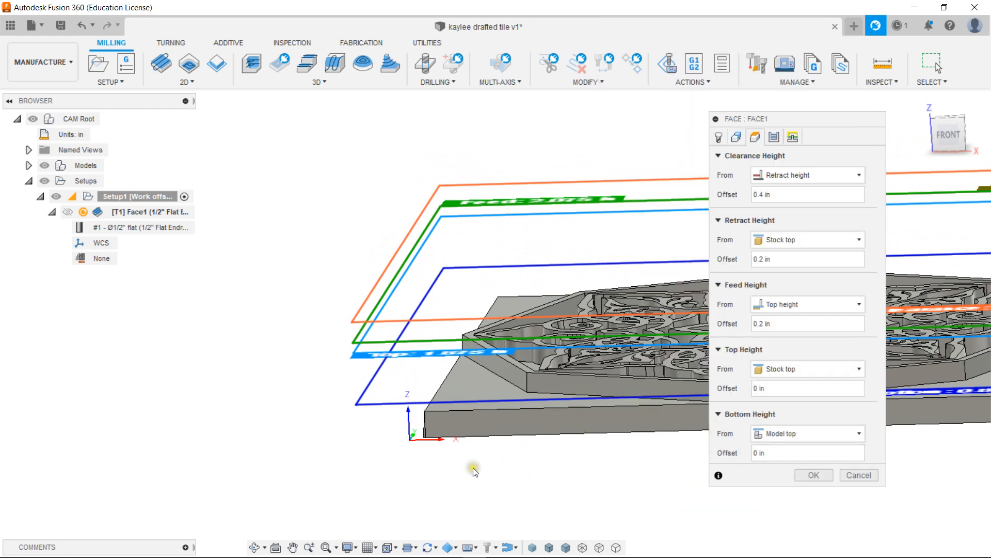
{"action": "middle_click_drag", "start_coordinate": [475, 470], "coordinate": [473, 462], "text": "shift"}
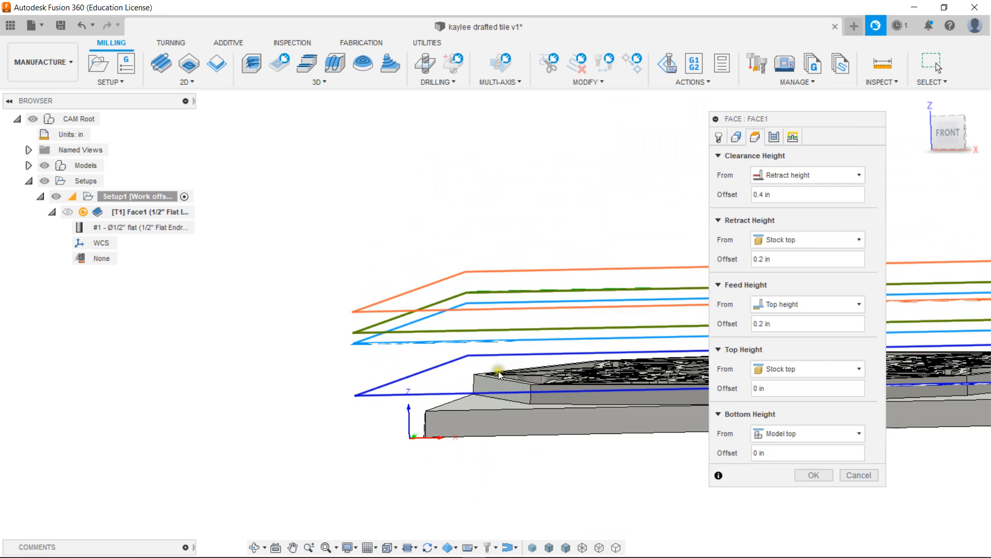
{"action": "middle_click_drag", "start_coordinate": [497, 373], "coordinate": [491, 351], "text": "shift"}
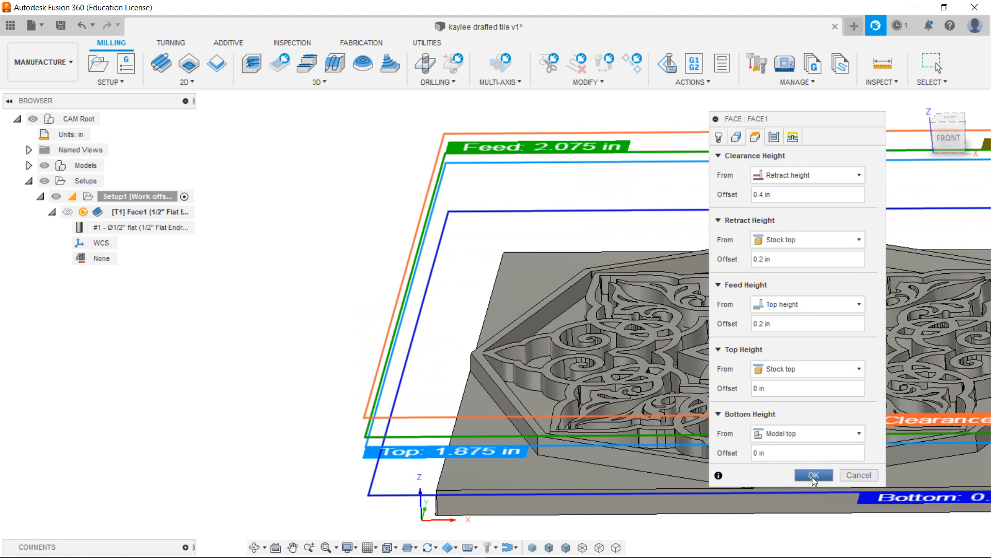
Set the Face operation's stock offset to 0.25 in and generate its toolpath
{"action": "left_click", "coordinate": [775, 138]}
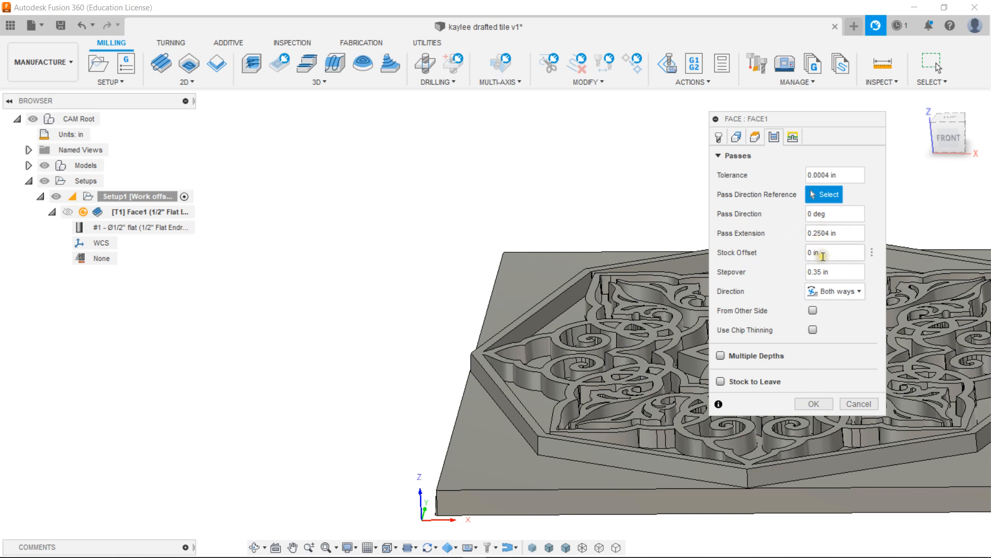
{"action": "left_click_drag", "start_coordinate": [821, 255], "coordinate": [809, 252]}
{"action": "left_click", "coordinate": [814, 404]}
{"action": "left_click", "coordinate": [811, 402]}
{"action": "scroll", "coordinate": [261, 291], "scroll_direction": "down", "scroll_amount": 2}
{"action": "scroll", "coordinate": [261, 291], "scroll_direction": "down", "scroll_amount": 2}
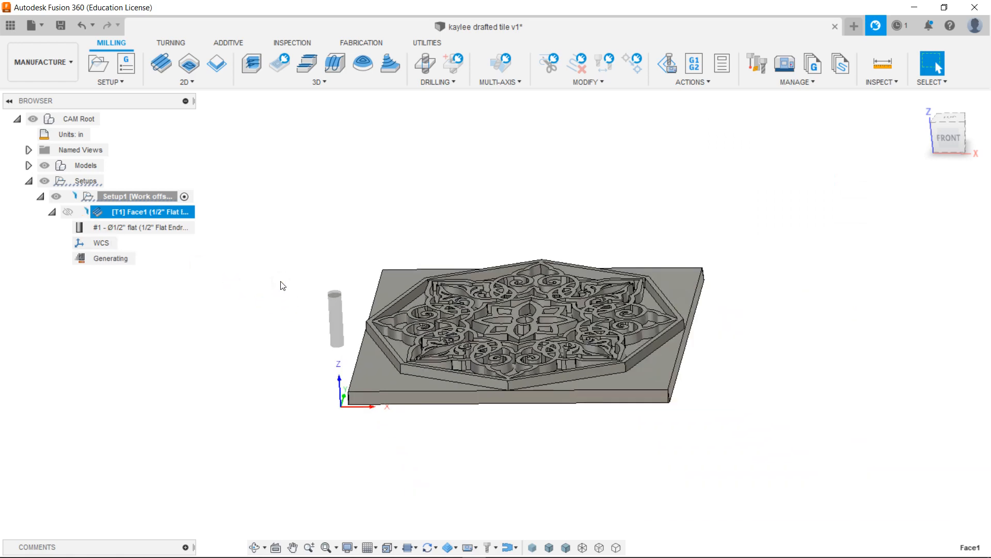
{"action": "middle_click_drag", "start_coordinate": [282, 286], "coordinate": [305, 355], "text": "shift"}
{"action": "scroll", "coordinate": [305, 355], "scroll_direction": "up", "scroll_amount": 2}
{"action": "middle_click_drag", "start_coordinate": [464, 279], "coordinate": [469, 287], "text": "shift"}
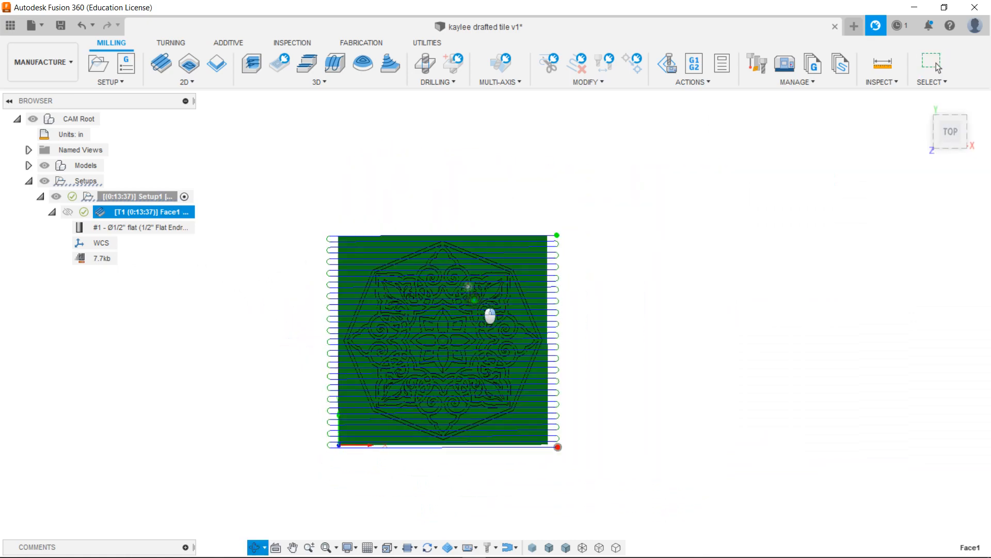
Edit the Face operation's passes to use a pass extension of 0.5 in
{"action": "double_click", "coordinate": [100, 210]}
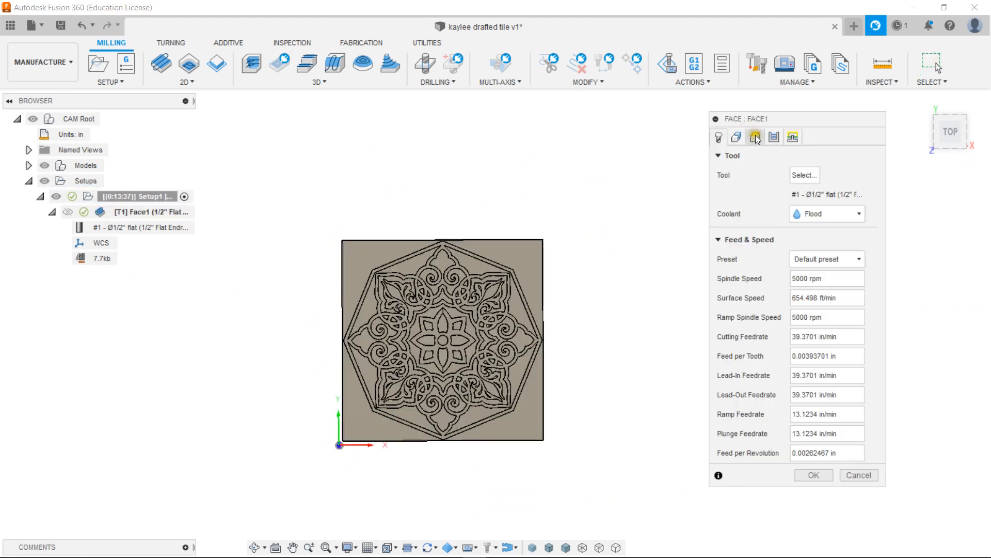
{"action": "left_click", "coordinate": [774, 136]}
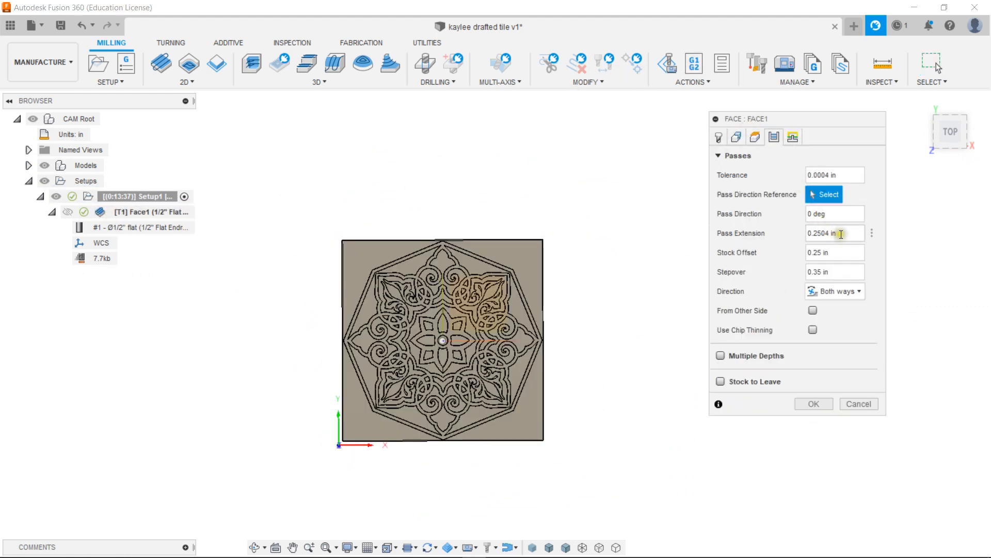
{"action": "left_click_drag", "start_coordinate": [837, 233], "coordinate": [815, 230]}
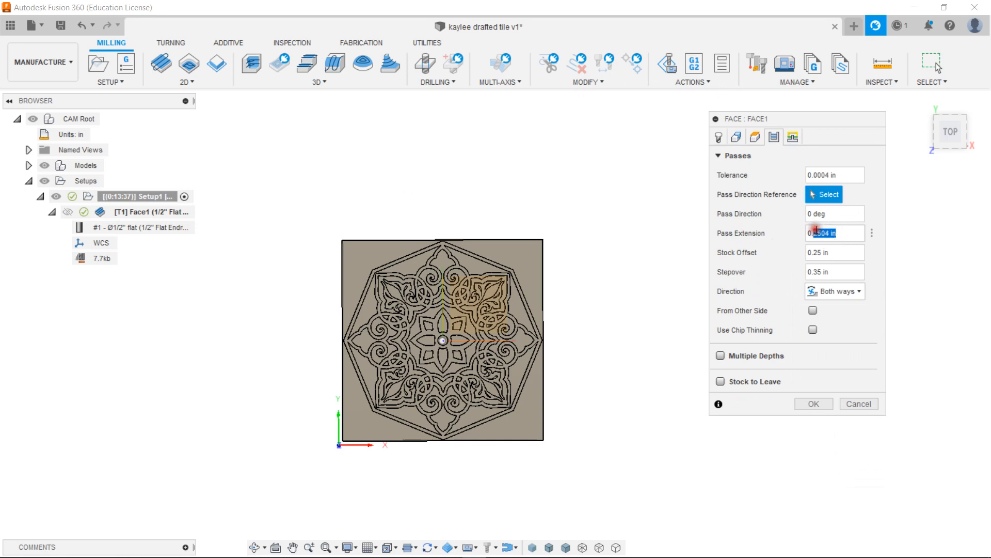
{"action": "type", "text": "5"}
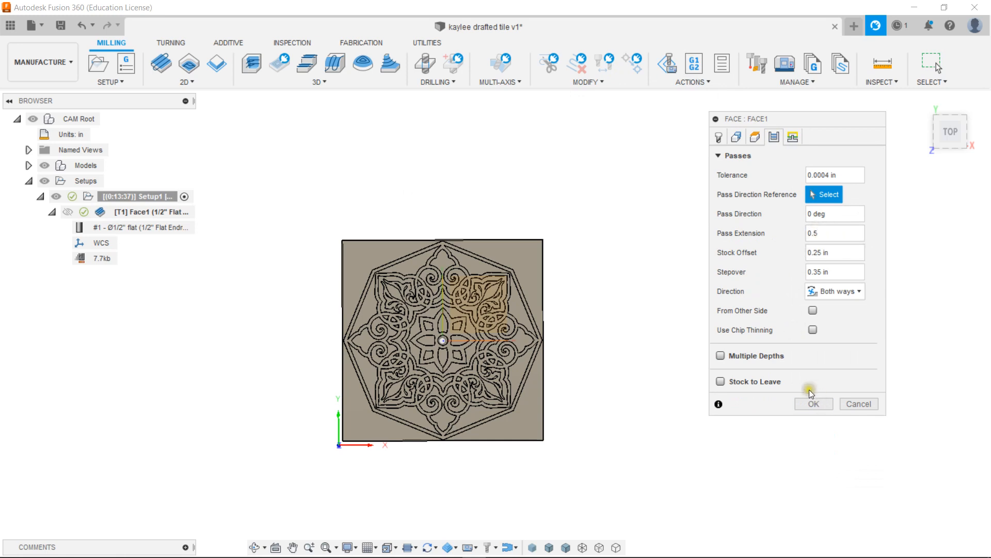
{"action": "left_click", "coordinate": [814, 404]}
{"action": "middle_click_drag", "start_coordinate": [287, 297], "coordinate": [284, 310], "text": "shift"}
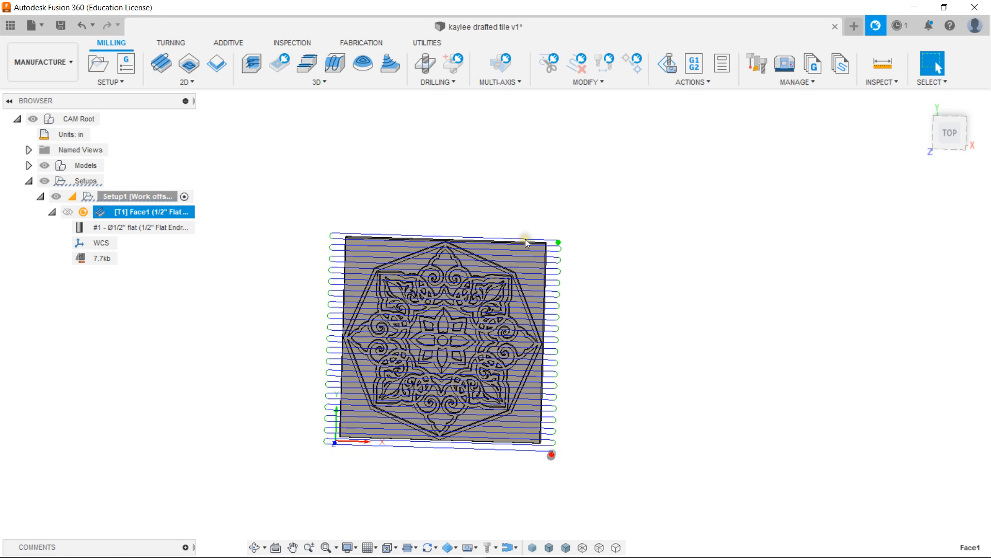
Regenerate the Face toolpath and collapse the operation's entry under Setup1
{"action": "left_click", "coordinate": [950, 133]}
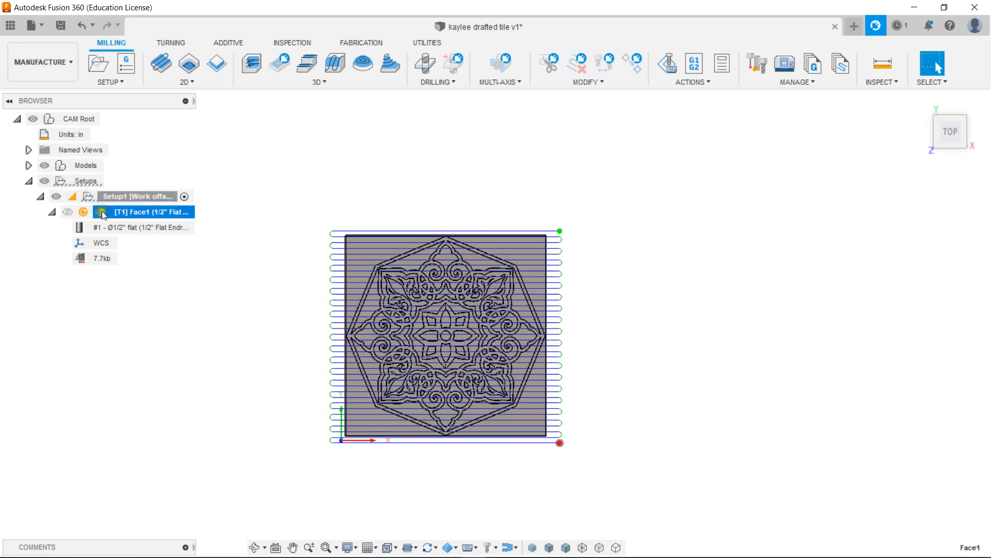
{"action": "left_click", "coordinate": [162, 397]}
{"action": "key", "text": "ctrl+g"}
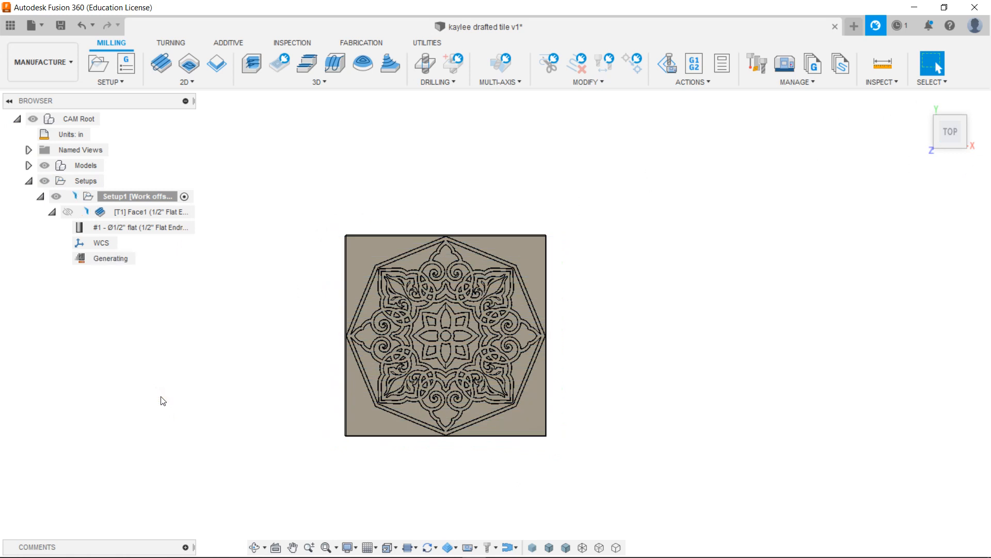
{"action": "left_click", "coordinate": [52, 211]}
{"action": "middle_click_drag", "start_coordinate": [226, 380], "coordinate": [228, 356], "text": "shift"}
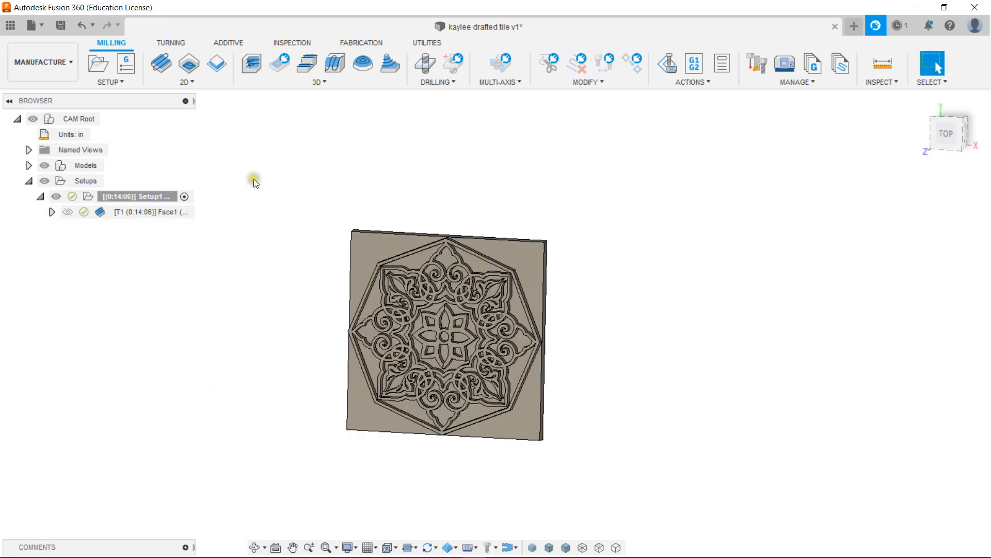
Create a 2D Contour operation with the 1/2" flat endmill and select the square base's bottom outer edge as its contour chain
{"action": "left_click", "coordinate": [217, 70]}
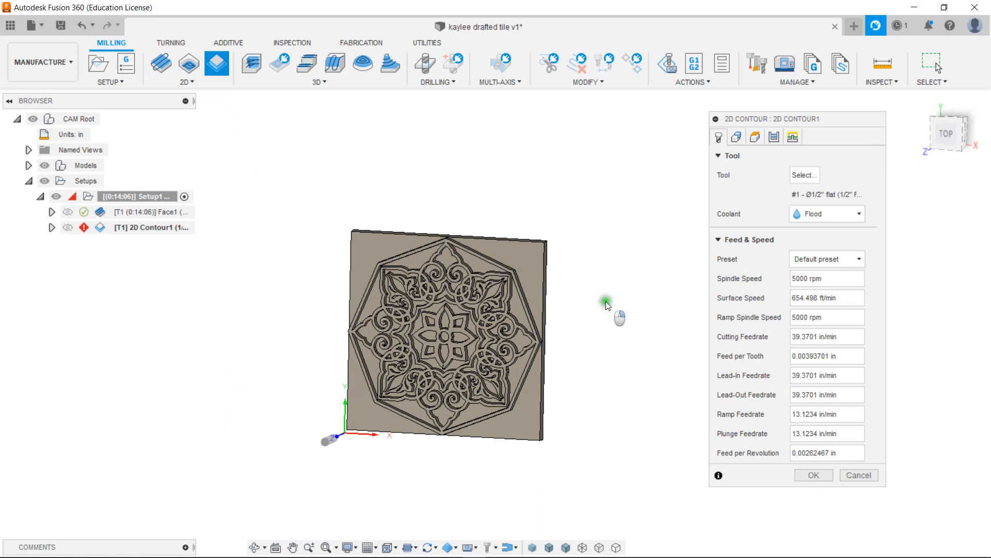
{"action": "middle_click_drag", "start_coordinate": [606, 301], "coordinate": [611, 291], "text": "shift"}
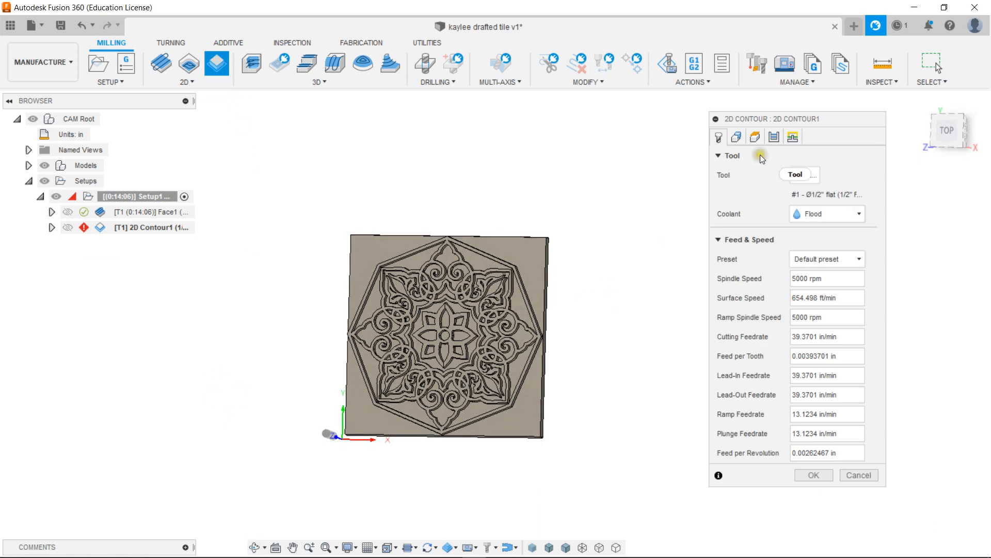
{"action": "left_click", "coordinate": [735, 138]}
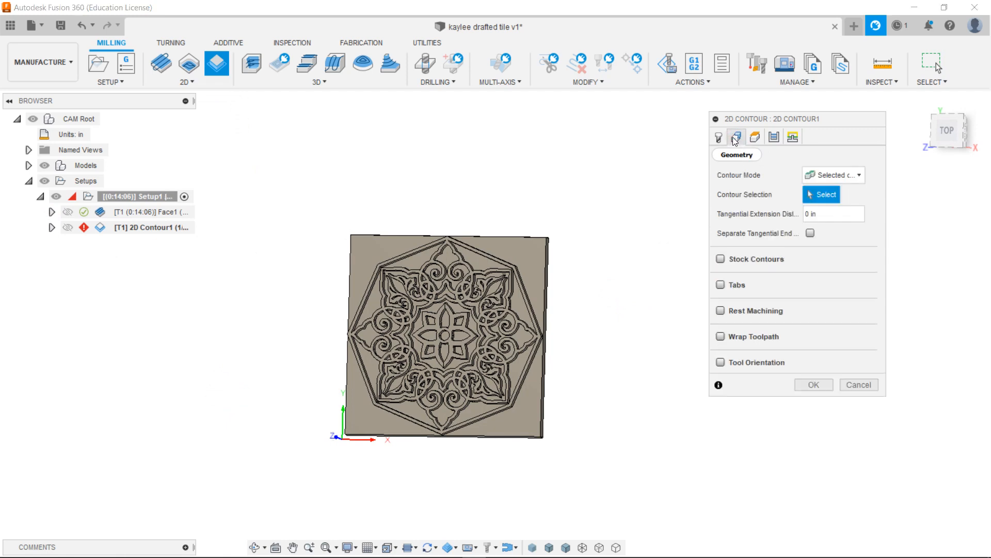
{"action": "left_click", "coordinate": [534, 352]}
{"action": "middle_click_drag", "start_coordinate": [507, 505], "coordinate": [516, 454], "text": "shift"}
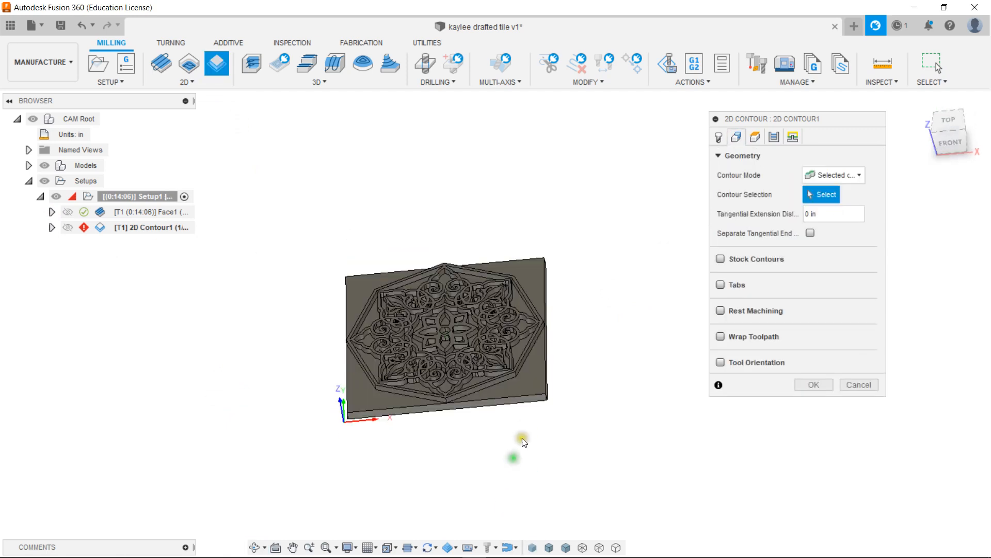
{"action": "middle_click_drag", "start_coordinate": [536, 409], "coordinate": [566, 421], "text": "shift"}
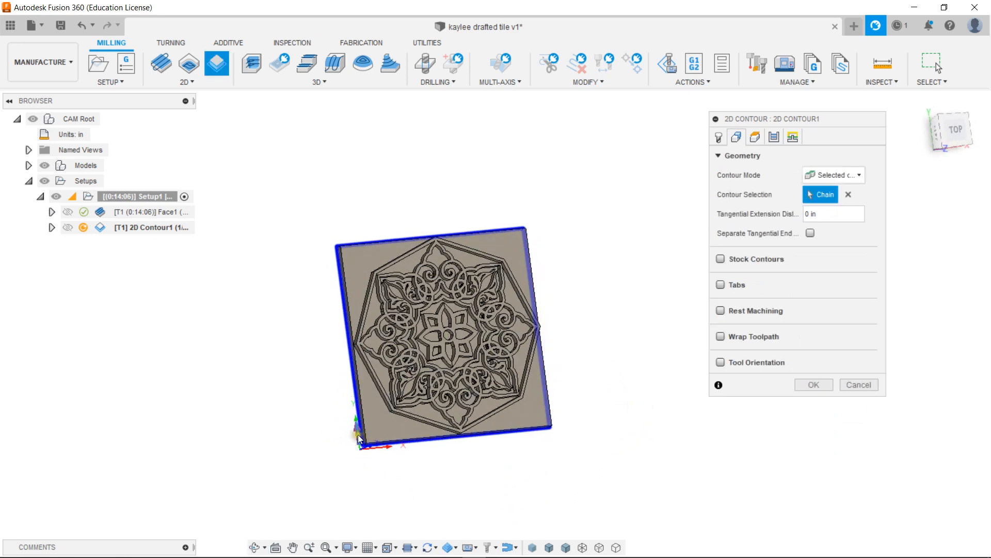
{"action": "middle_click_drag", "start_coordinate": [568, 269], "coordinate": [609, 258], "text": "shift"}
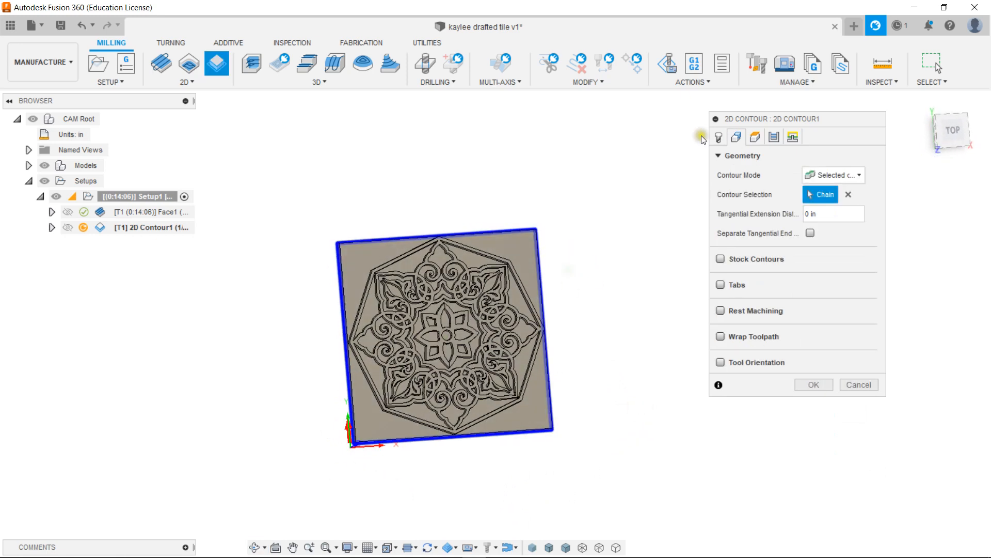
Set the 2D Contour's bottom height from a selection, using the square base's bottom front edge as the reference
{"action": "left_click", "coordinate": [754, 138]}
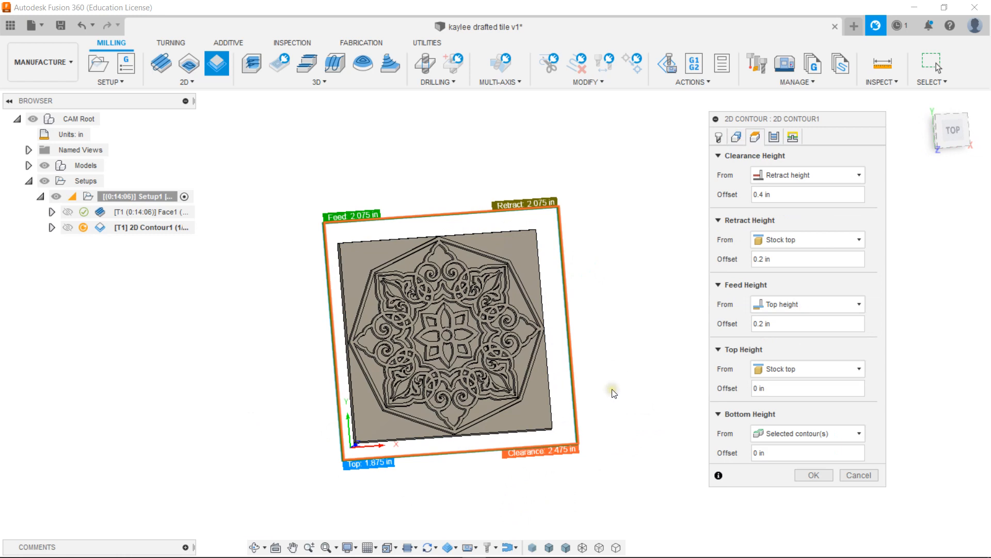
{"action": "middle_click_drag", "start_coordinate": [611, 392], "coordinate": [611, 301], "text": "shift"}
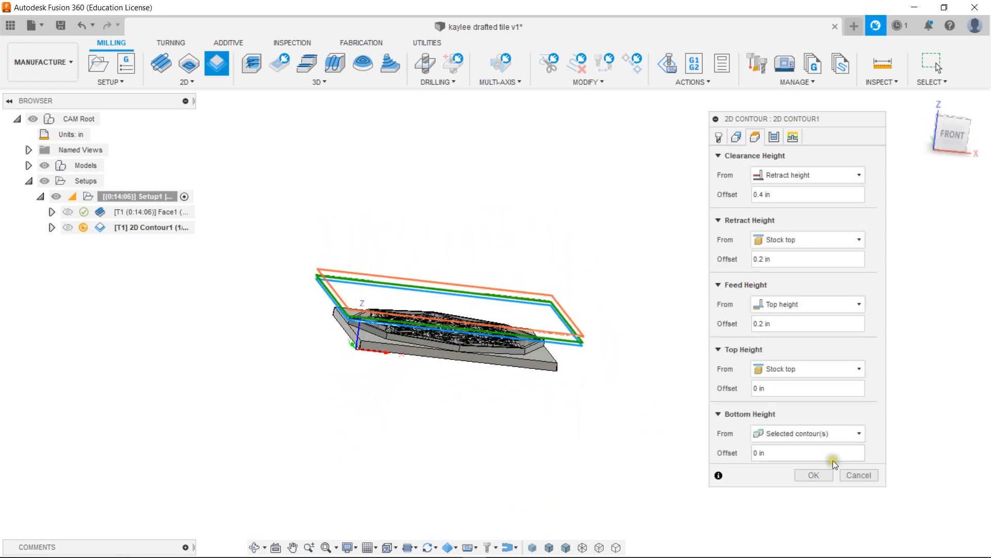
{"action": "left_click", "coordinate": [829, 437]}
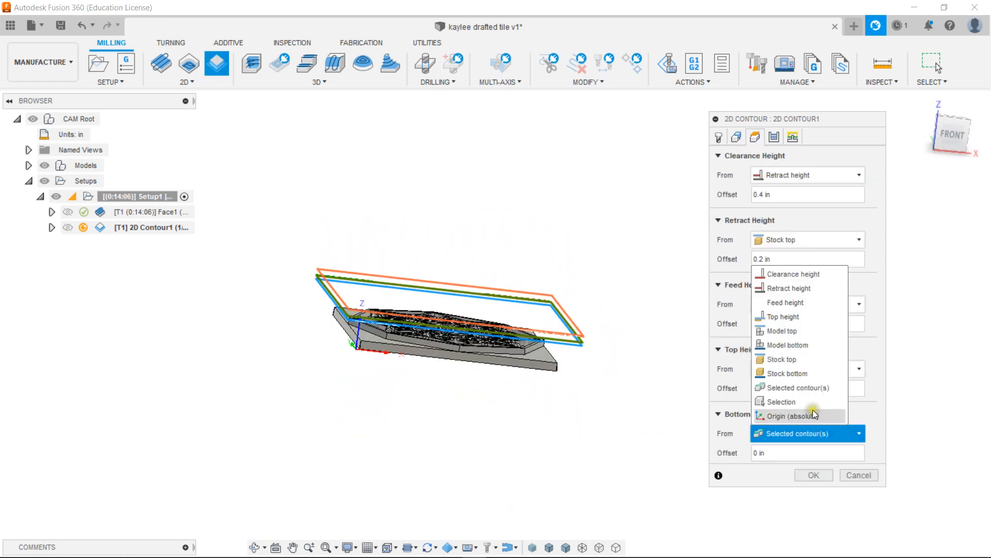
{"action": "left_click", "coordinate": [790, 404]}
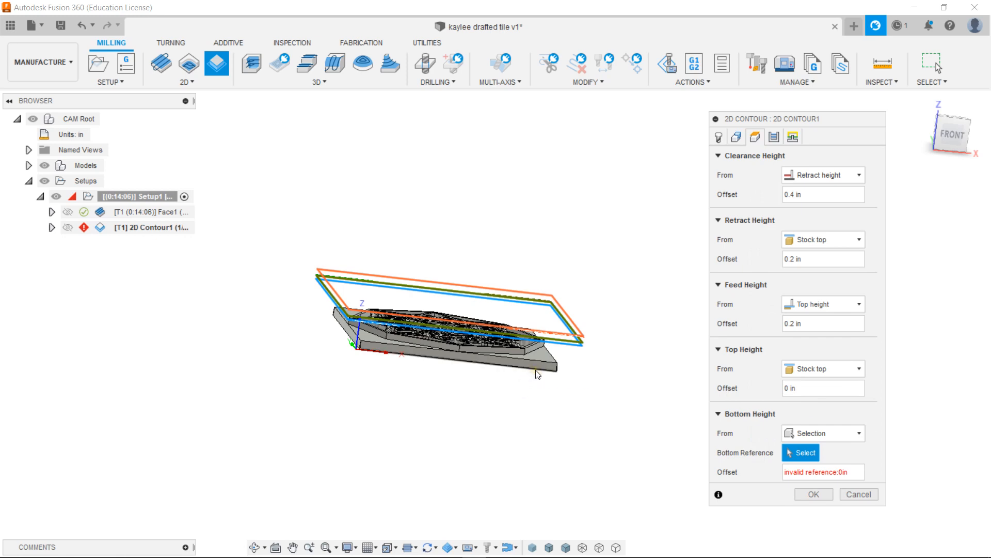
{"action": "left_click", "coordinate": [544, 378]}
{"action": "middle_click_drag", "start_coordinate": [545, 379], "coordinate": [513, 427], "text": "shift"}
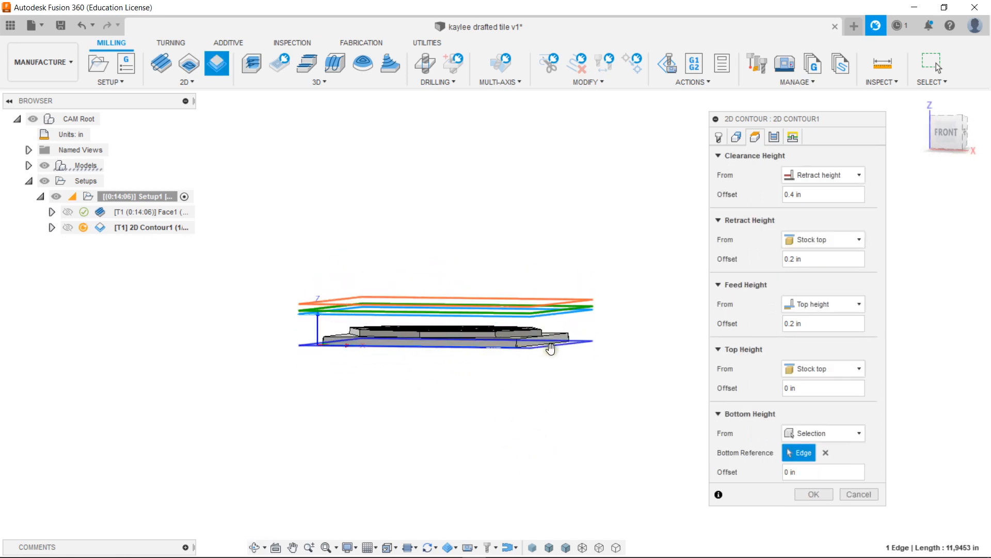
{"action": "middle_click_drag", "start_coordinate": [605, 413], "coordinate": [624, 431], "text": "shift"}
{"action": "middle_click_drag", "start_coordinate": [408, 387], "coordinate": [424, 404], "text": "shift"}
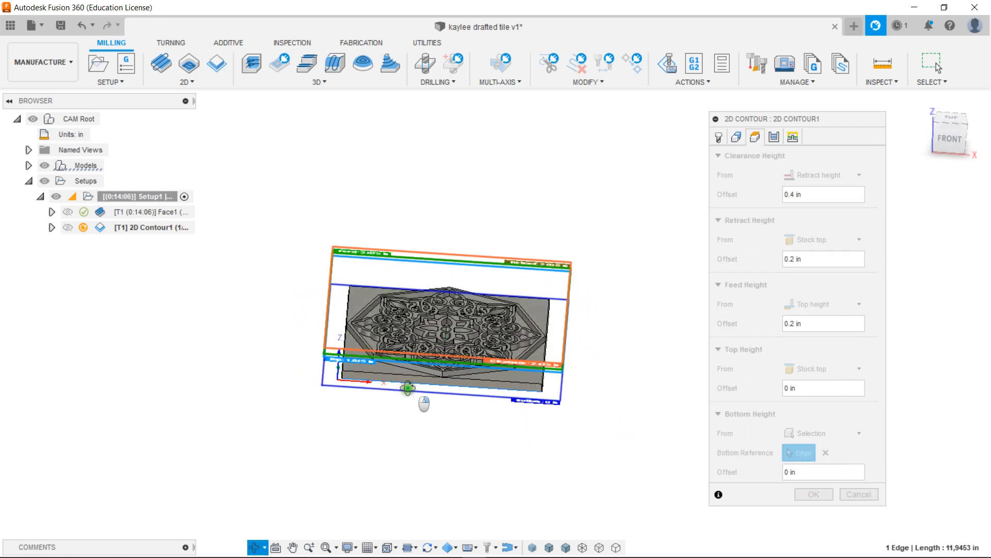
{"action": "mouse_move", "coordinate": [626, 425]}
{"action": "middle_mouse_down", "text": "shift"}
{"action": "mouse_move", "coordinate": [639, 439]}
{"action": "mouse_move", "coordinate": [630, 412]}
{"action": "middle_mouse_up", "text": "shift"}
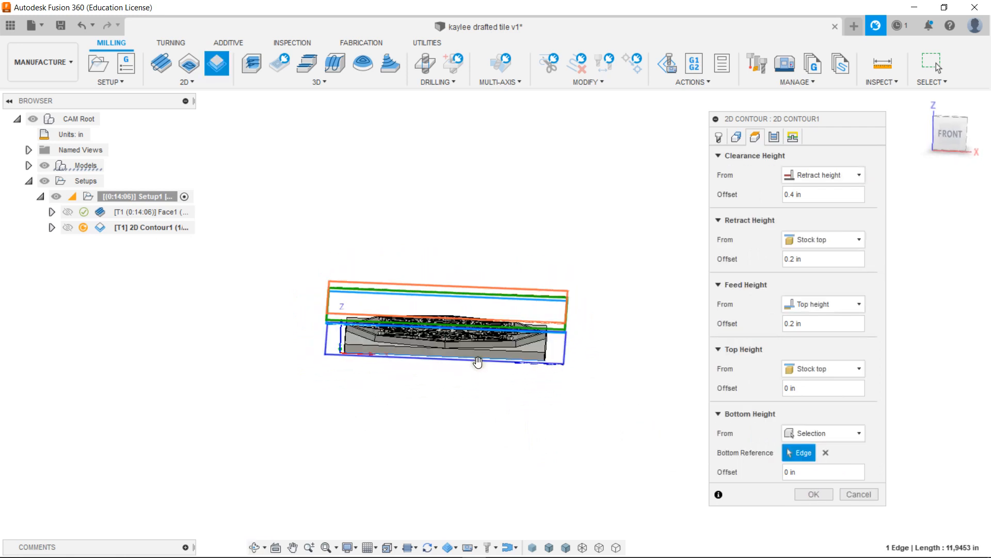
{"action": "scroll", "coordinate": [512, 382], "scroll_direction": "down", "scroll_amount": 2}
{"action": "scroll", "coordinate": [502, 347], "scroll_direction": "up", "scroll_amount": 6}
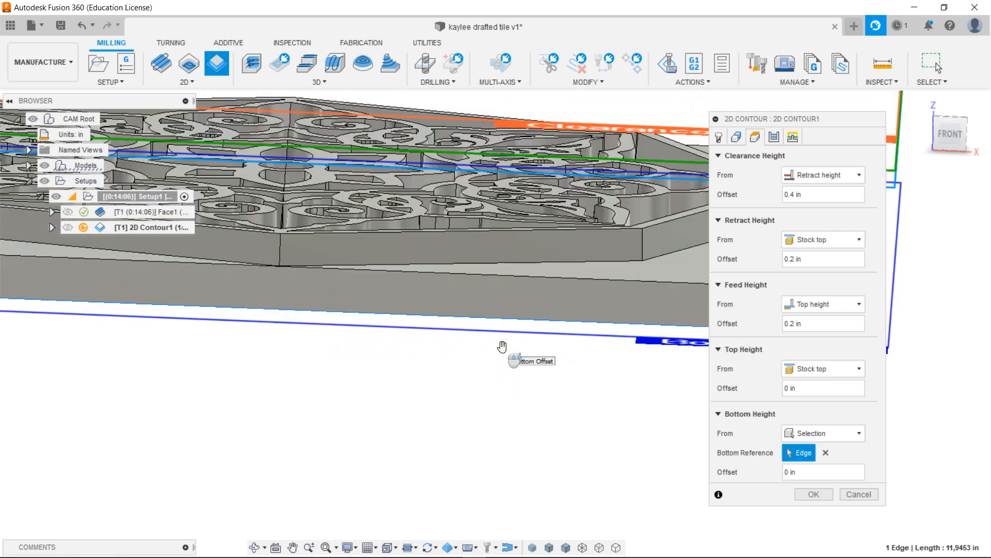
{"action": "middle_click_drag", "start_coordinate": [498, 411], "coordinate": [491, 445], "text": "shift"}
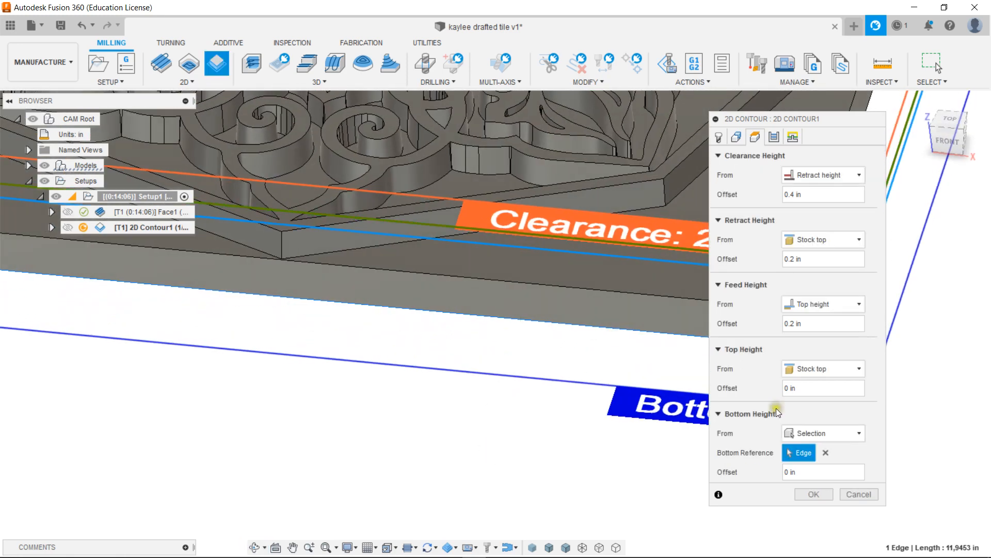
Accept the 2D Contour with its default passes and generate its toolpath around the tile's base
{"action": "left_click", "coordinate": [774, 137]}
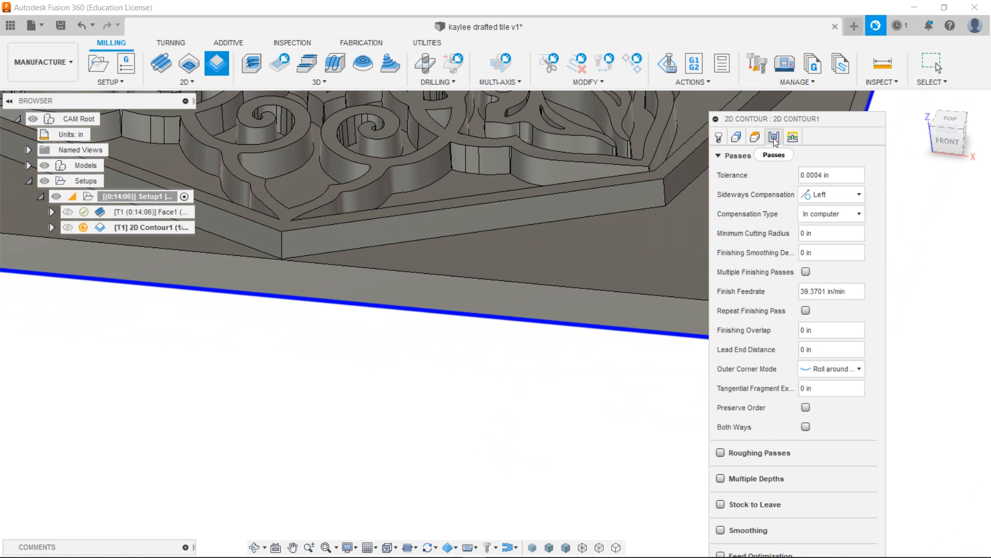
{"action": "left_click_drag", "start_coordinate": [828, 113], "coordinate": [809, 15]}
{"action": "left_click", "coordinate": [794, 480]}
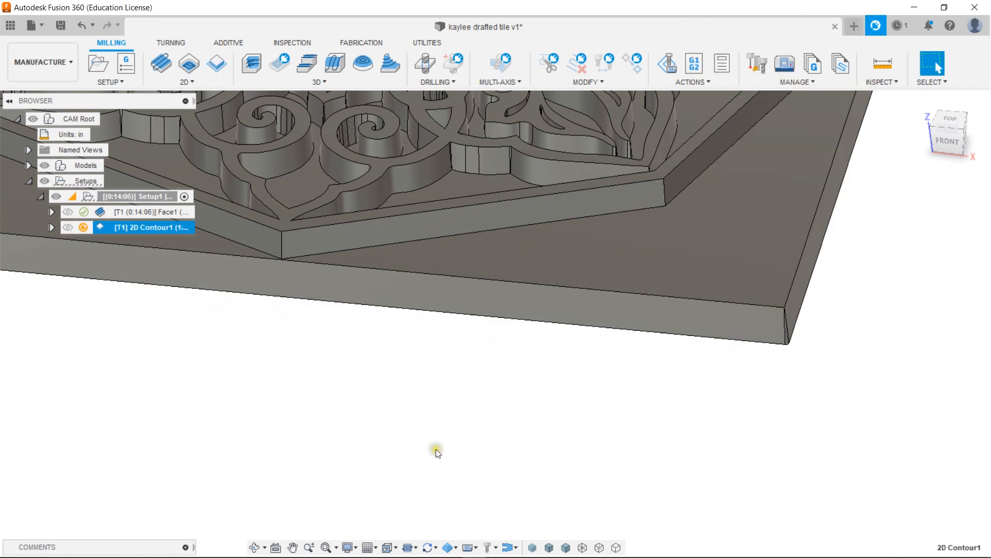
{"action": "middle_click_drag", "start_coordinate": [453, 444], "coordinate": [480, 469], "text": "shift"}
{"action": "scroll", "coordinate": [469, 463], "scroll_direction": "up", "scroll_amount": 4}
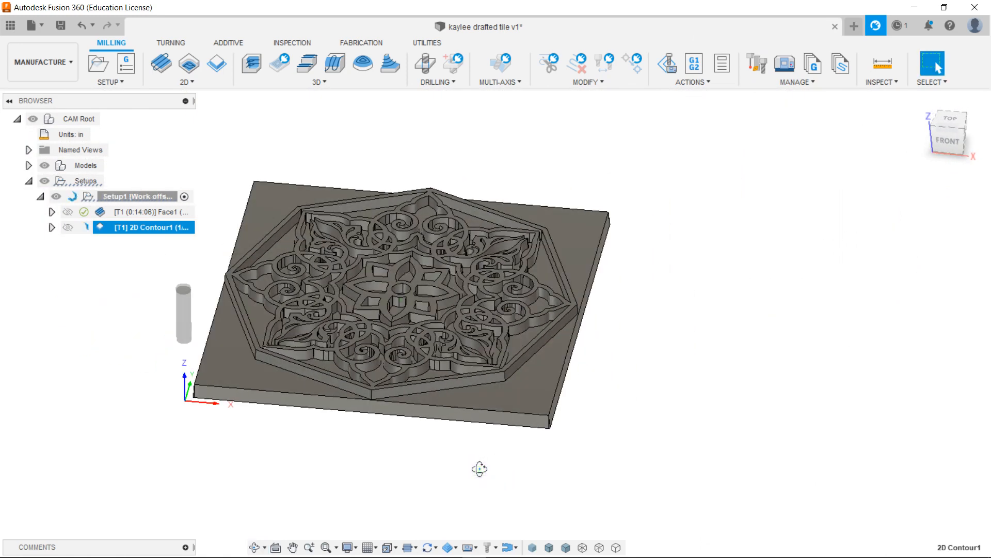
{"action": "middle_click_drag", "start_coordinate": [514, 472], "coordinate": [565, 430], "text": "shift"}
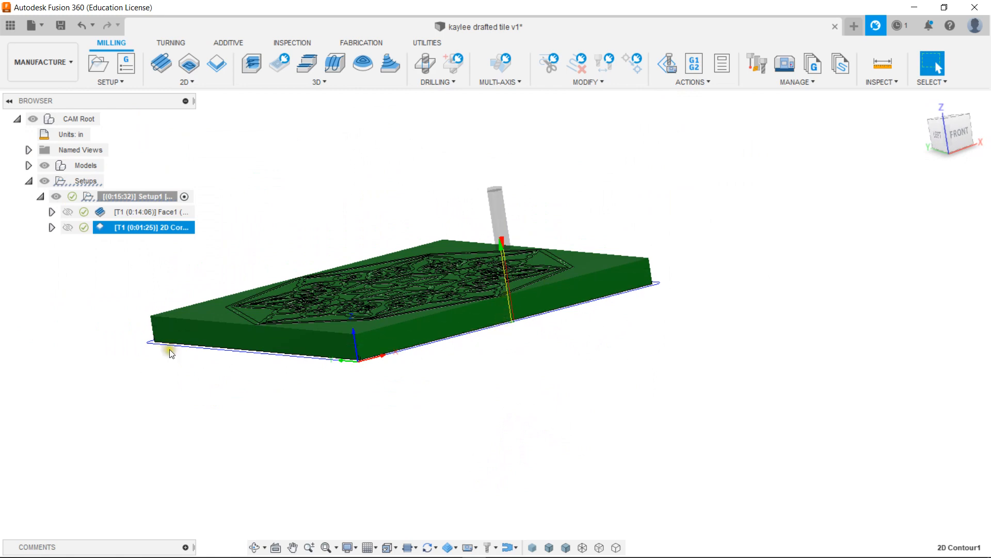
{"action": "middle_click_drag", "start_coordinate": [459, 404], "coordinate": [428, 433], "text": "shift"}
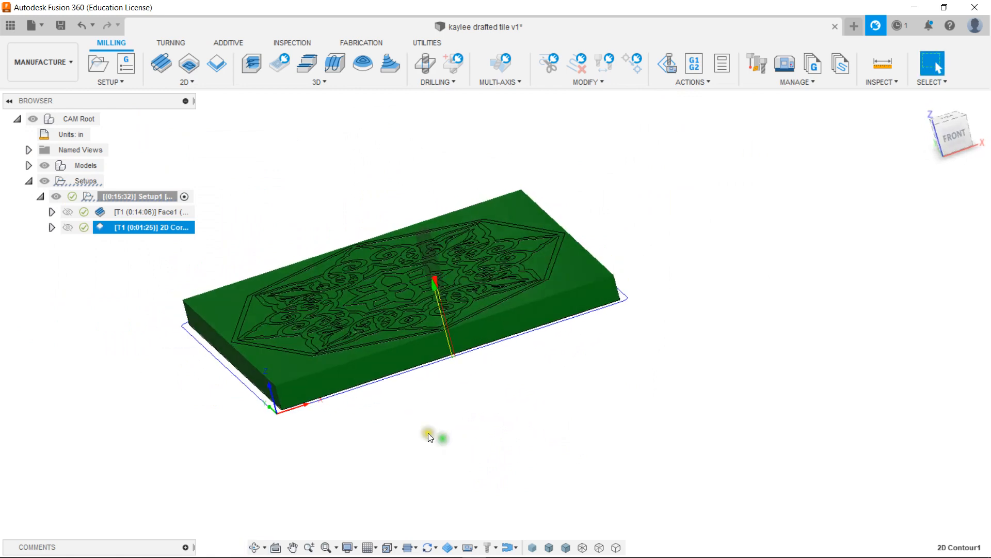
Enable multiple depths in the 2D Contour with a maximum roughing stepdown of 0.5 in and regenerate the toolpath
{"action": "double_click", "coordinate": [104, 226]}
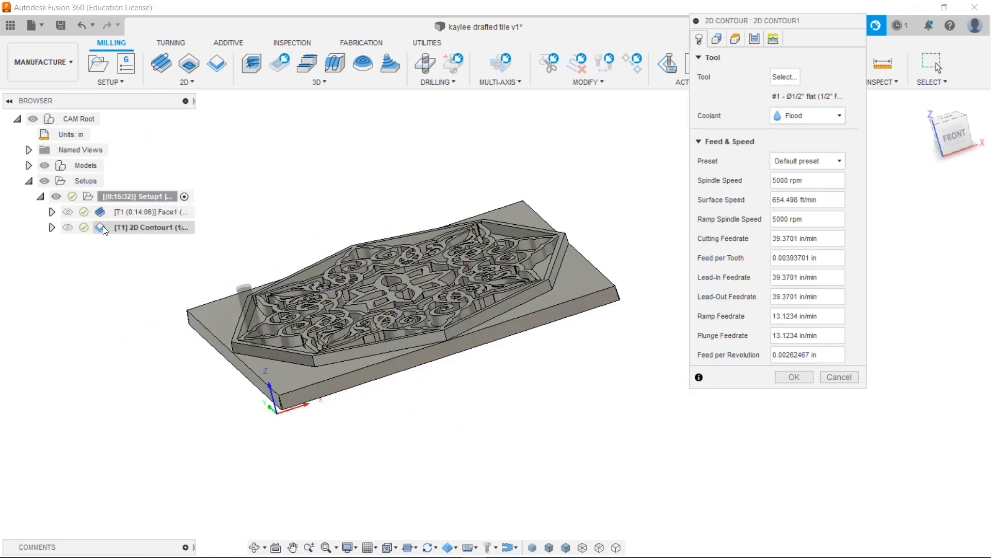
{"action": "left_click", "coordinate": [755, 41]}
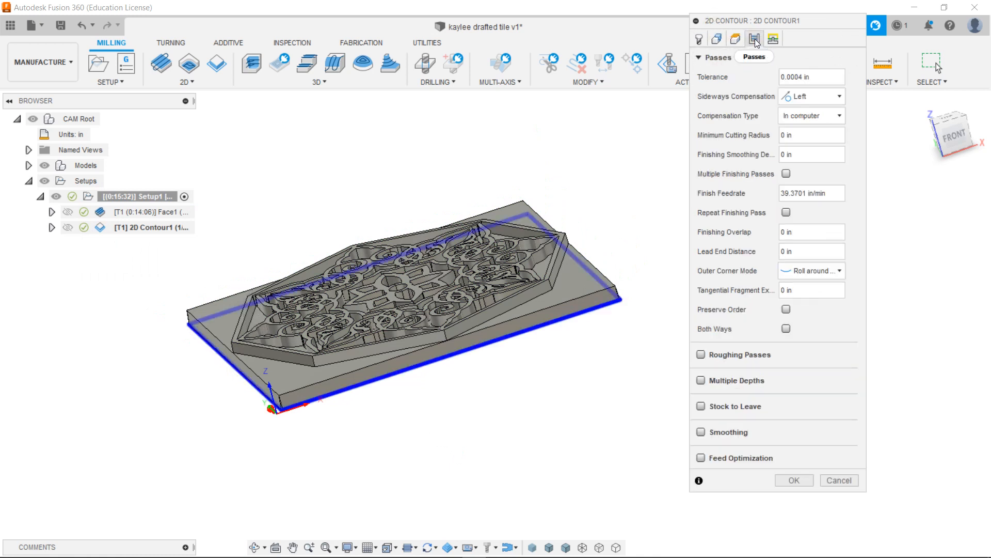
{"action": "left_click", "coordinate": [701, 380]}
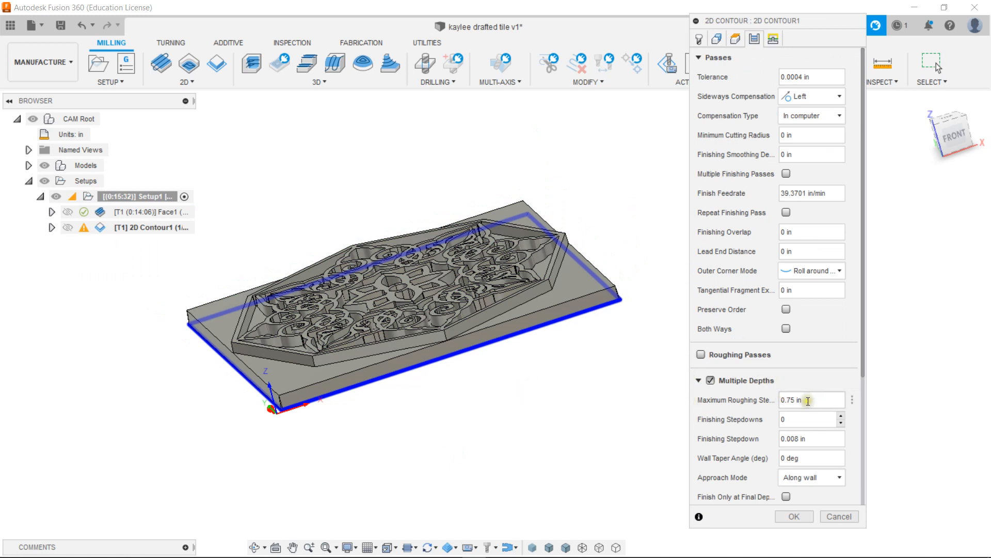
{"action": "left_click_drag", "start_coordinate": [805, 399], "coordinate": [787, 400]}
{"action": "type", "text": "5"}
{"action": "left_click", "coordinate": [795, 516]}
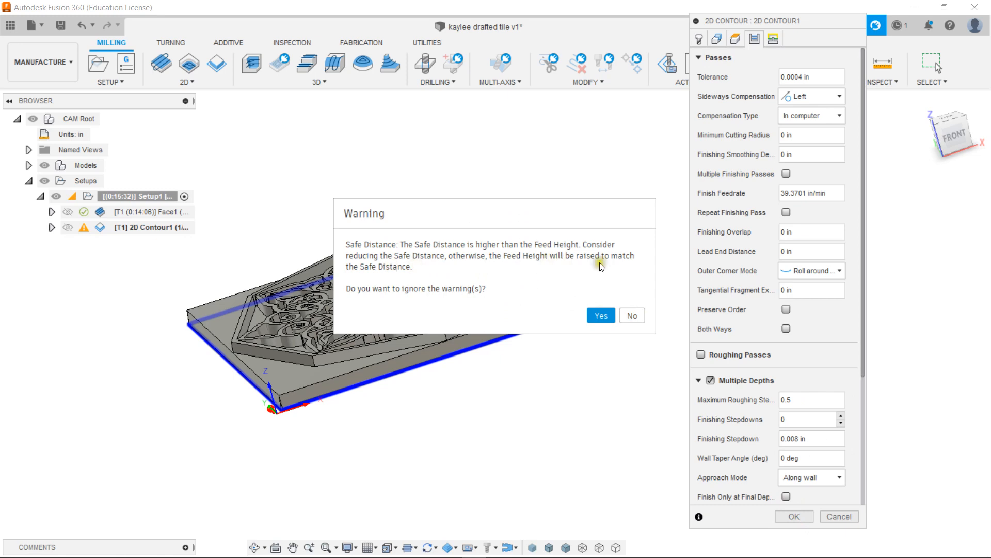
{"action": "left_click", "coordinate": [597, 320]}
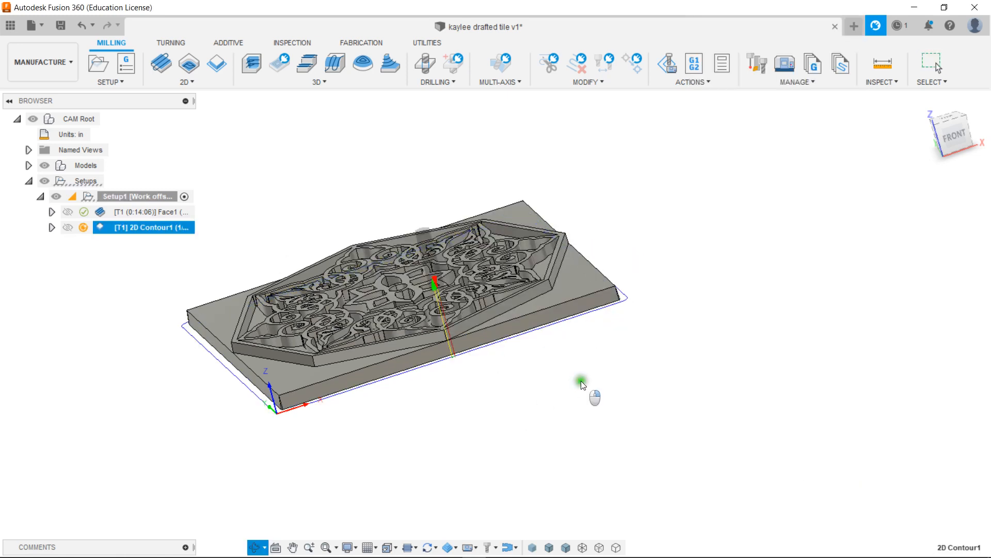
{"action": "right_click_drag", "start_coordinate": [581, 381], "coordinate": [577, 380]}
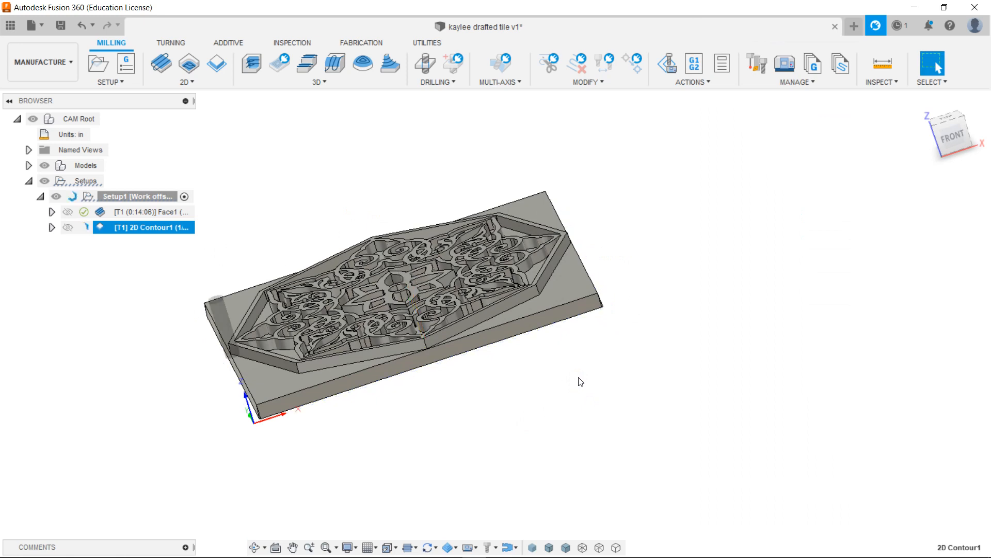
{"action": "right_click_drag", "start_coordinate": [579, 377], "coordinate": [370, 367]}
{"action": "key", "text": "Escape"}
Enable ramping in the 2D Contour with a 5 deg ramping angle and regenerate the toolpath
{"action": "double_click", "coordinate": [105, 230]}
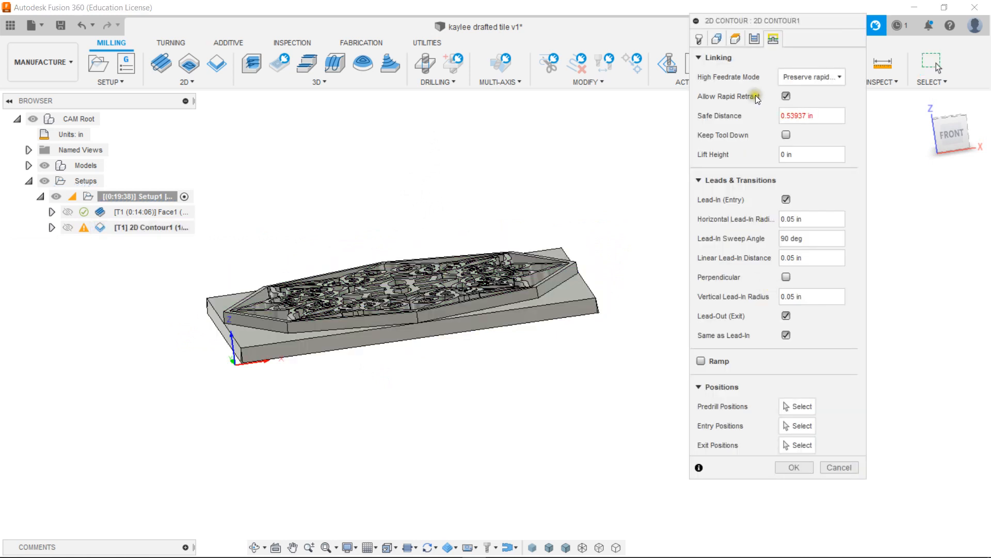
{"action": "left_click", "coordinate": [755, 39]}
{"action": "scroll", "coordinate": [744, 396], "scroll_direction": "down", "scroll_amount": 5}
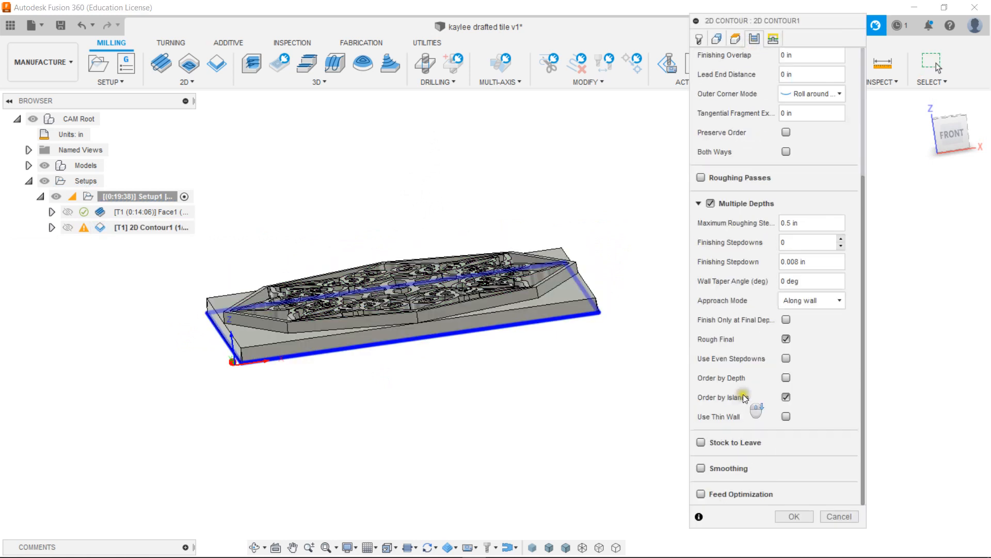
{"action": "left_click", "coordinate": [775, 39]}
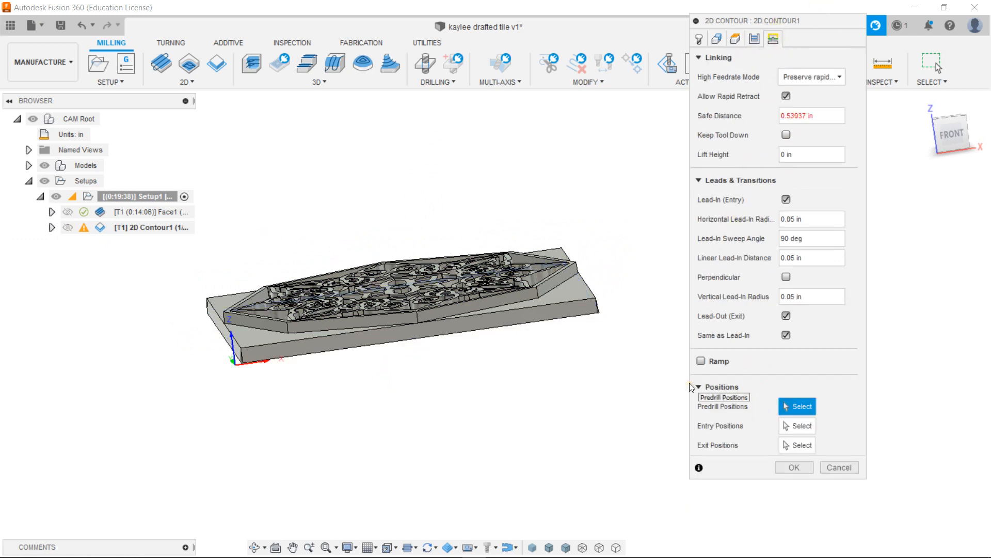
{"action": "left_click", "coordinate": [700, 360]}
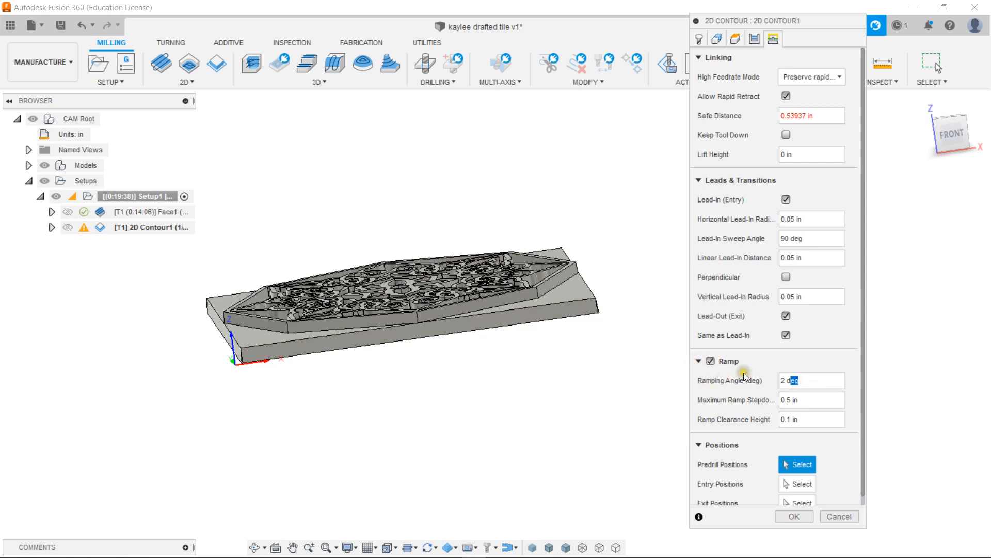
{"action": "left_click", "coordinate": [802, 380]}
{"action": "left_click_drag", "start_coordinate": [803, 380], "coordinate": [775, 377]}
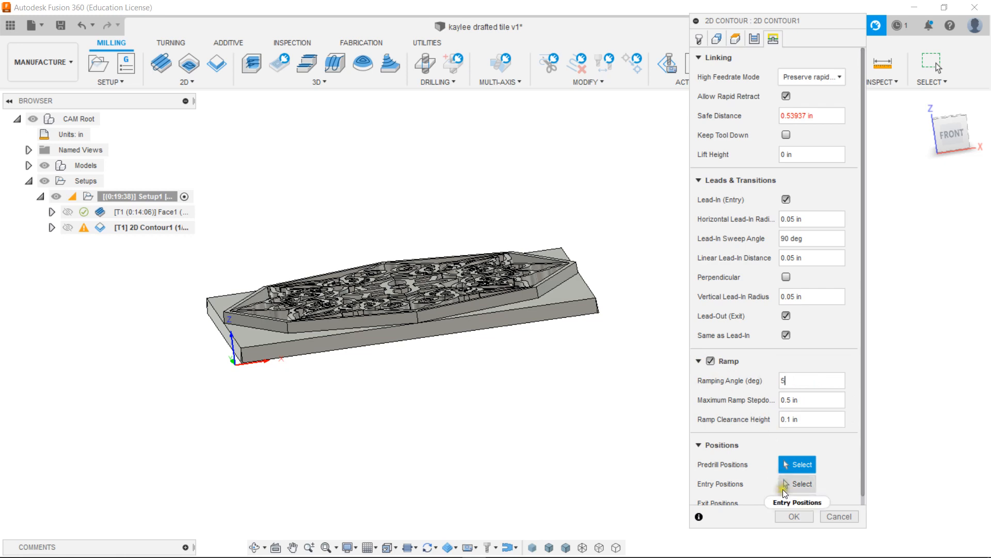
{"action": "left_click", "coordinate": [794, 515]}
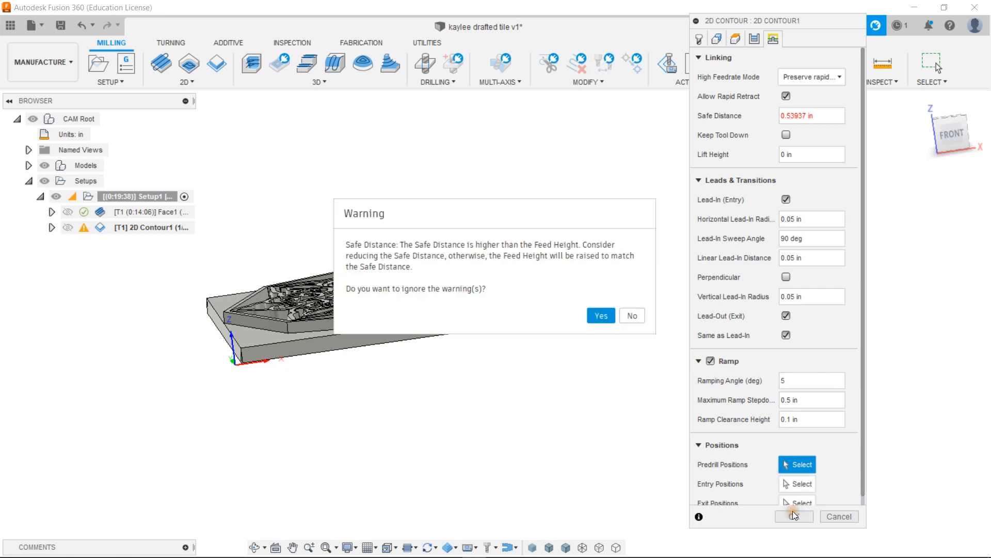
{"action": "left_click", "coordinate": [600, 314]}
{"action": "middle_click_drag", "start_coordinate": [611, 351], "coordinate": [648, 326], "text": "shift"}
Reduce the 2D Contour's linking safe distance to 0.2 in and regenerate the toolpath
{"action": "double_click", "coordinate": [100, 227]}
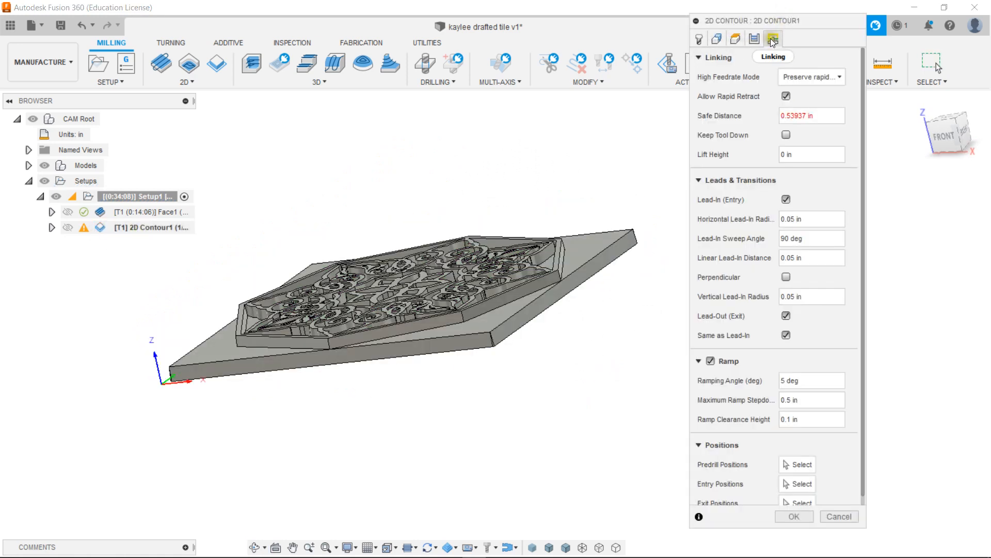
{"action": "left_click", "coordinate": [826, 115]}
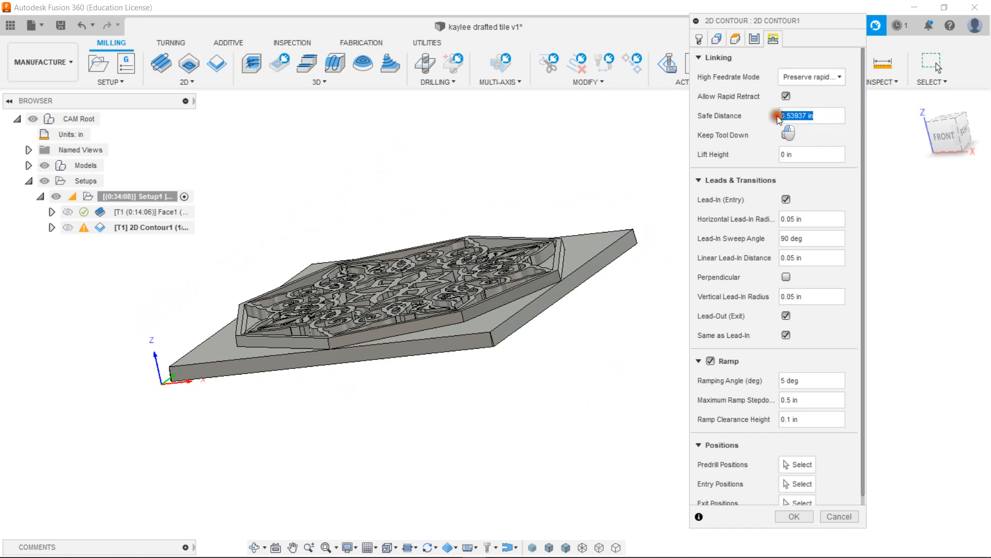
{"action": "left_click_drag", "start_coordinate": [814, 114], "coordinate": [789, 115]}
{"action": "type", "text": "2"}
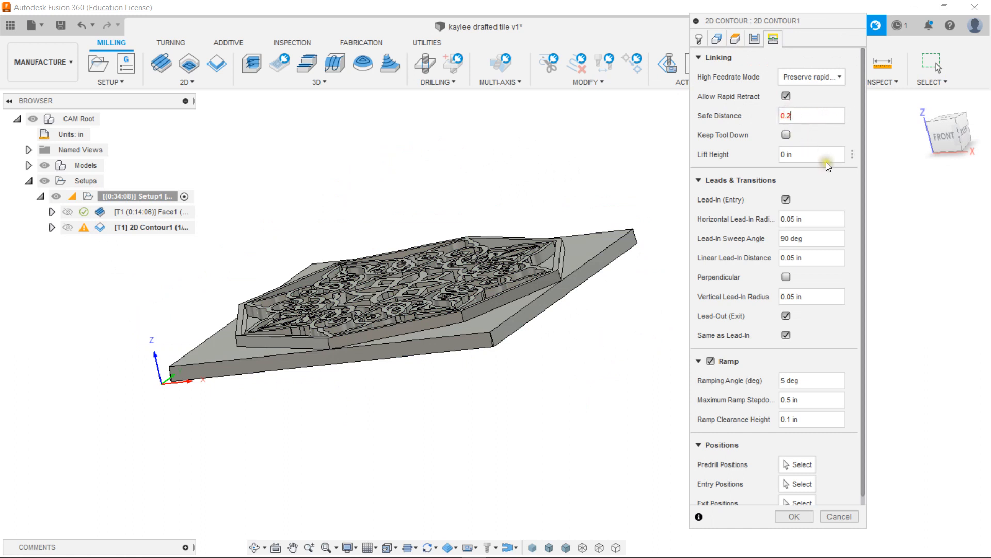
{"action": "left_click", "coordinate": [792, 515]}
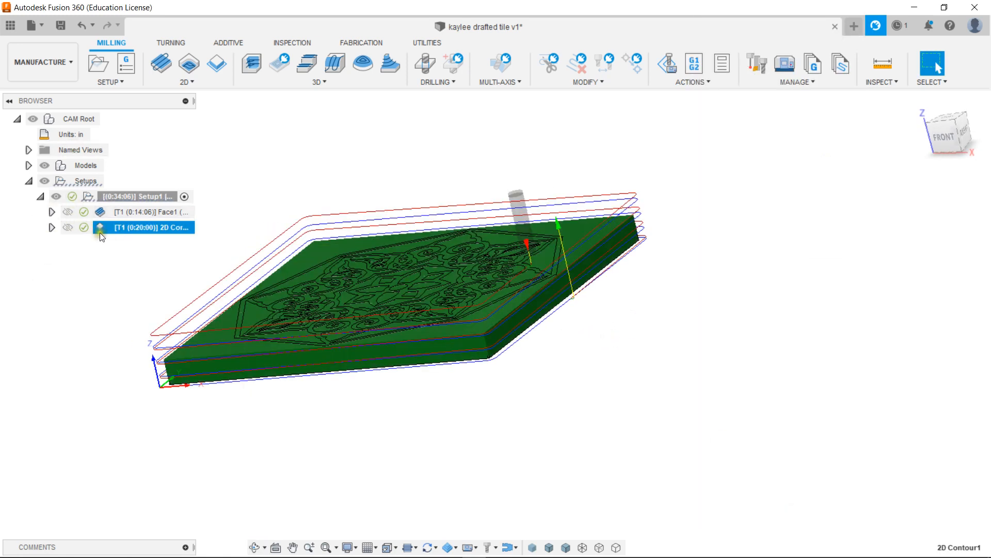
{"action": "scroll", "coordinate": [803, 371], "scroll_direction": "down", "scroll_amount": 2}
{"action": "right_click_drag", "start_coordinate": [631, 387], "coordinate": [658, 370]}
{"action": "key", "text": "Escape"}
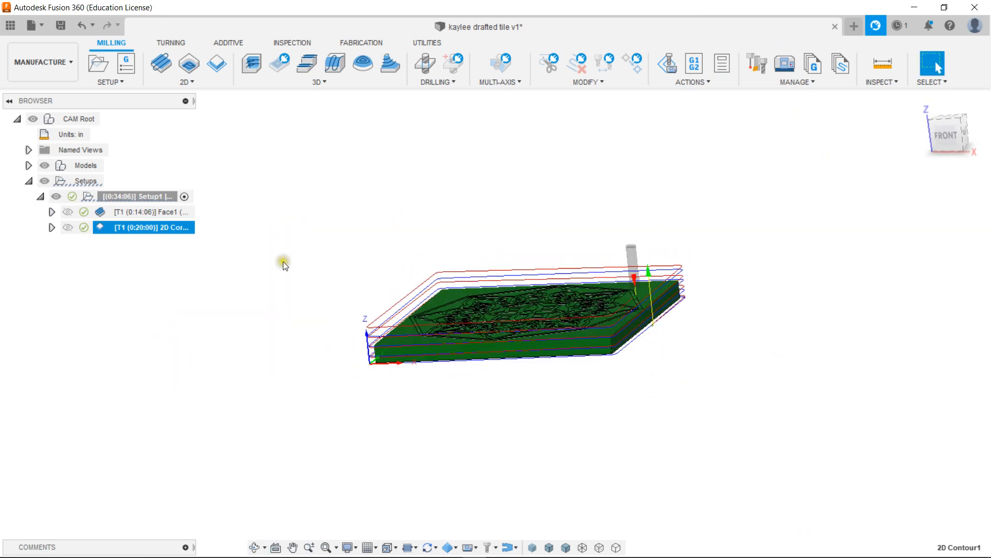
Start a 3D Pocket Clearing operation with the 1/2" flat endmill and set its tool containment to Tool outside boundary
{"action": "middle_click_drag", "start_coordinate": [326, 212], "coordinate": [346, 196], "text": "shift"}
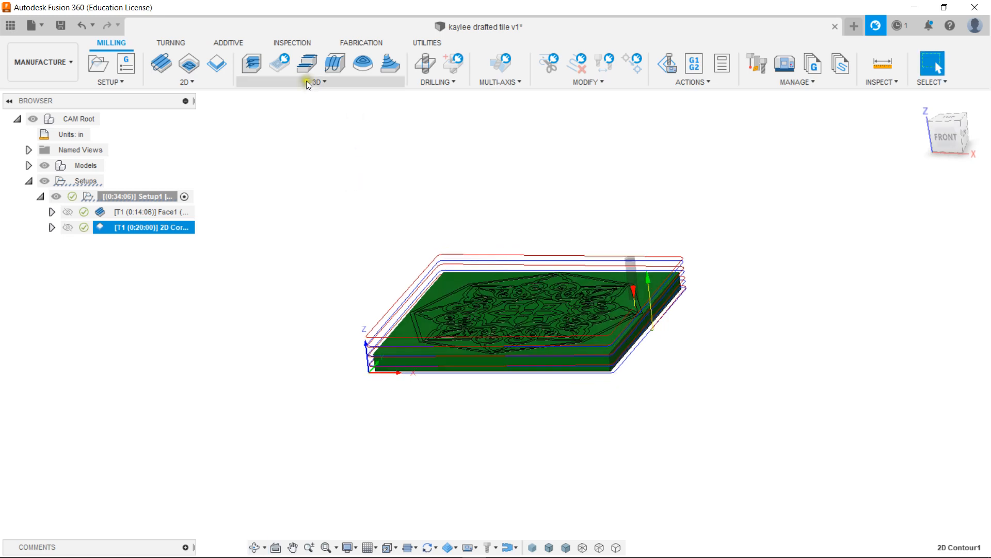
{"action": "left_click", "coordinate": [309, 82]}
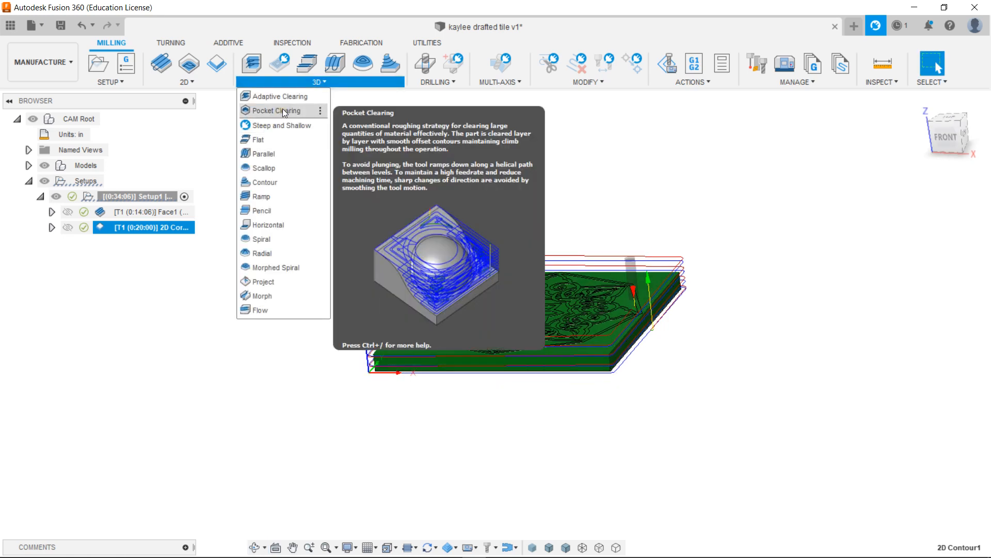
{"action": "left_click", "coordinate": [283, 110]}
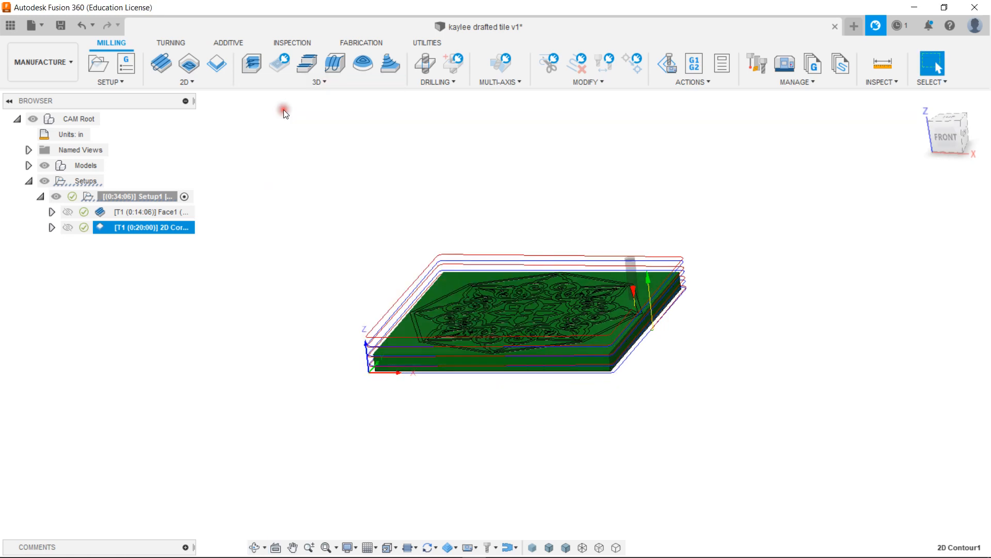
{"action": "middle_click_drag", "start_coordinate": [541, 192], "coordinate": [531, 198], "text": "shift"}
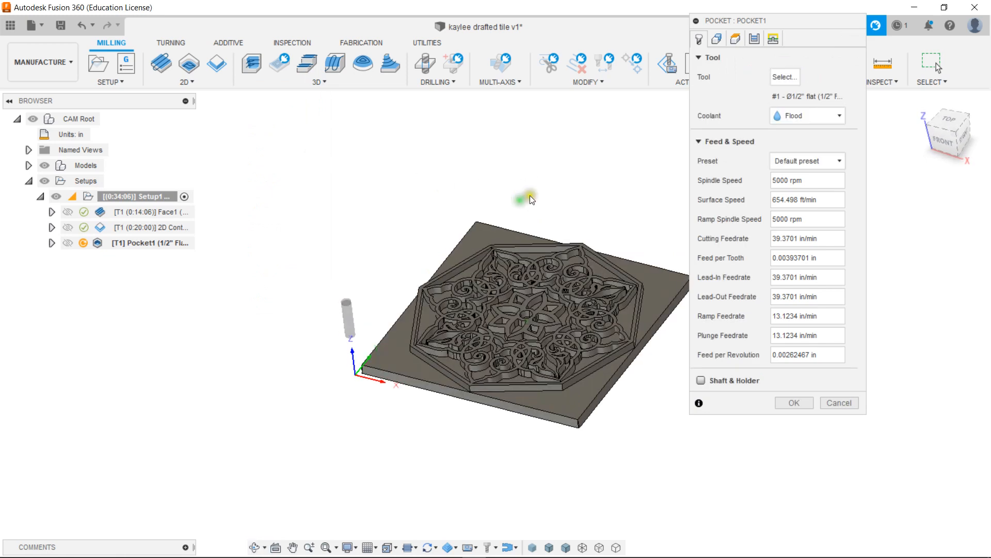
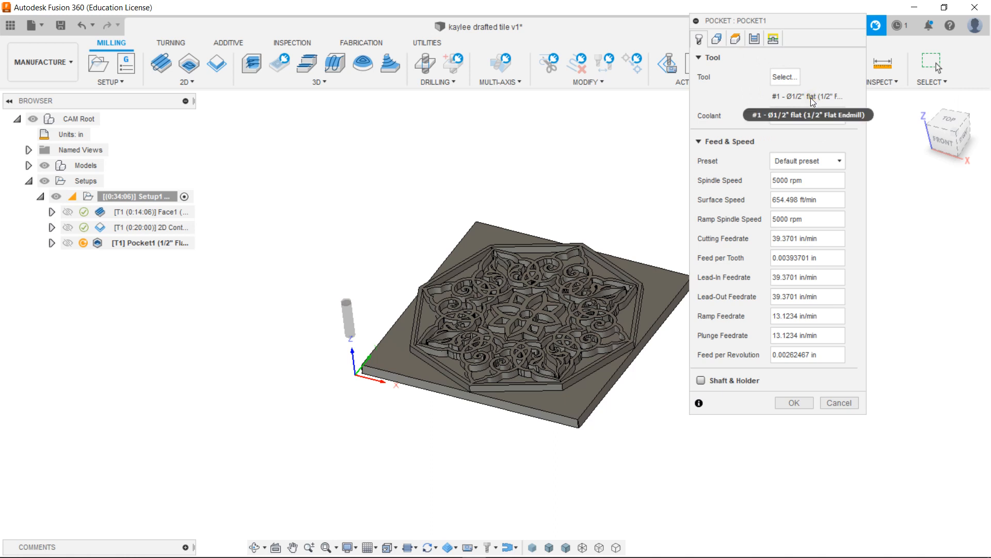
{"action": "left_click", "coordinate": [718, 40]}
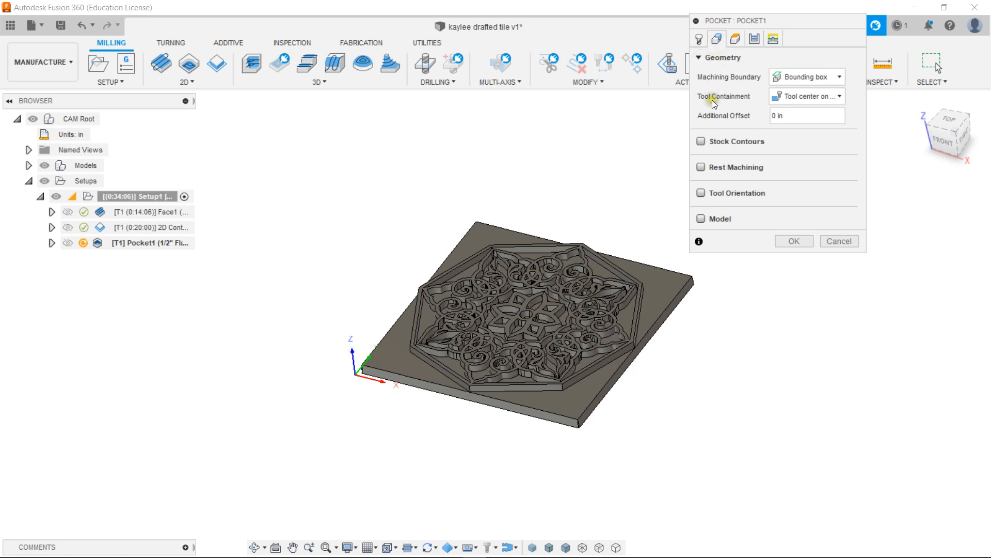
{"action": "mouse_move", "coordinate": [798, 95]}
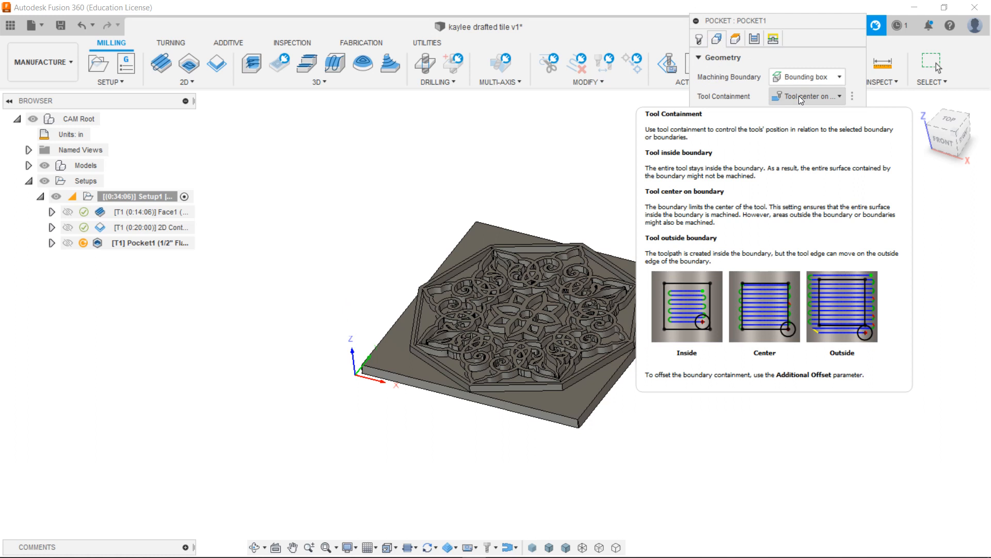
{"action": "left_click", "coordinate": [799, 95]}
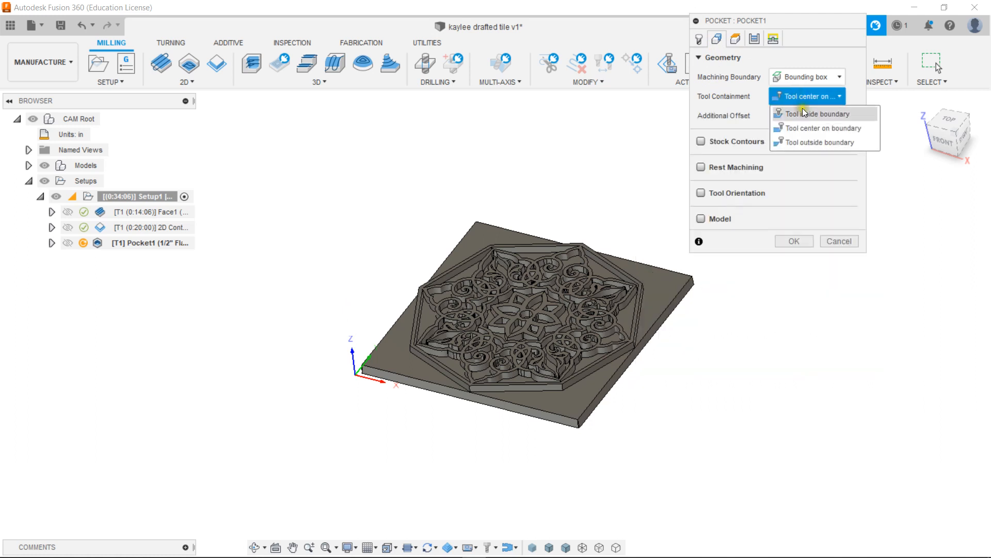
{"action": "left_click", "coordinate": [802, 146]}
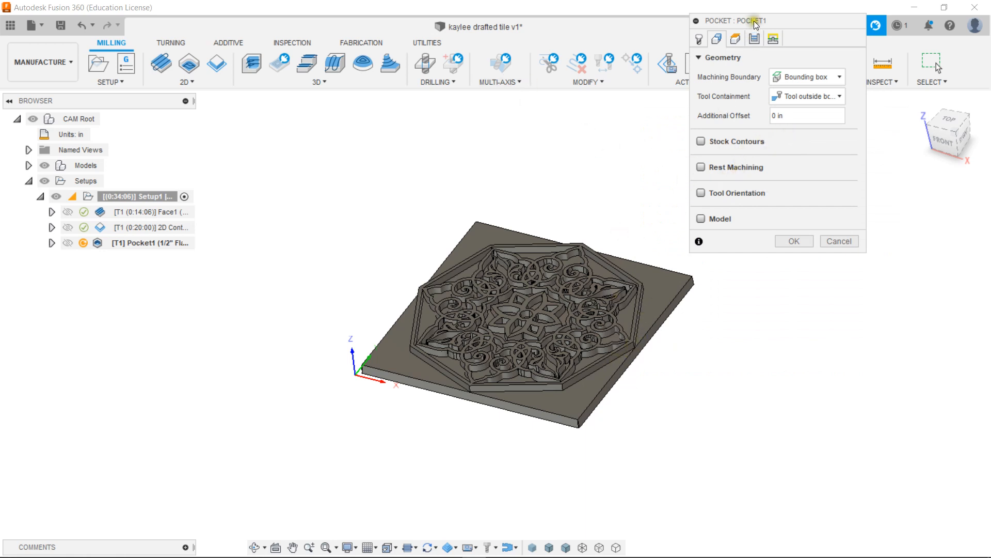
Select the tile body as the Pocket Clearing's model surfaces and generate the toolpath with the default passes
{"action": "left_click", "coordinate": [702, 219]}
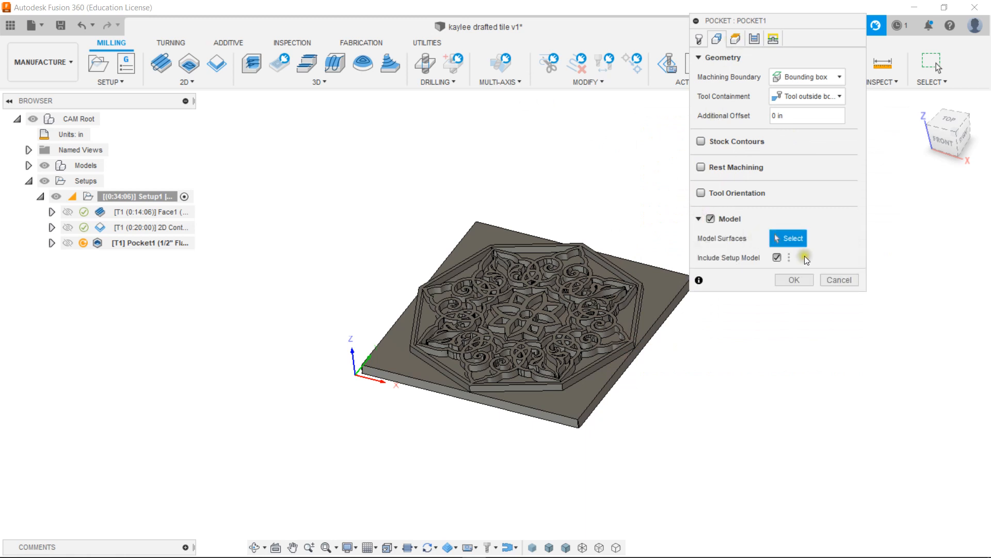
{"action": "left_click", "coordinate": [556, 332]}
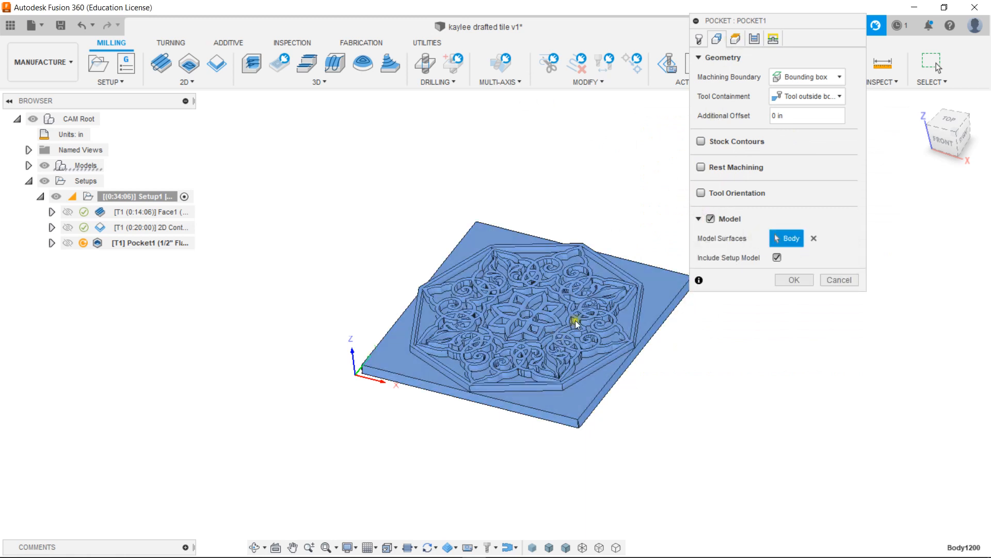
{"action": "left_click", "coordinate": [753, 38]}
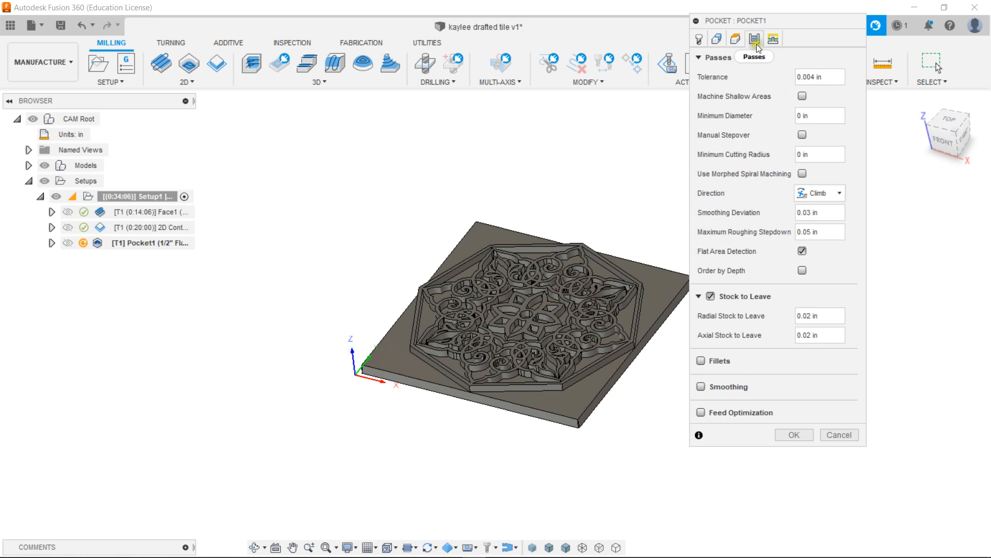
{"action": "left_click", "coordinate": [794, 435]}
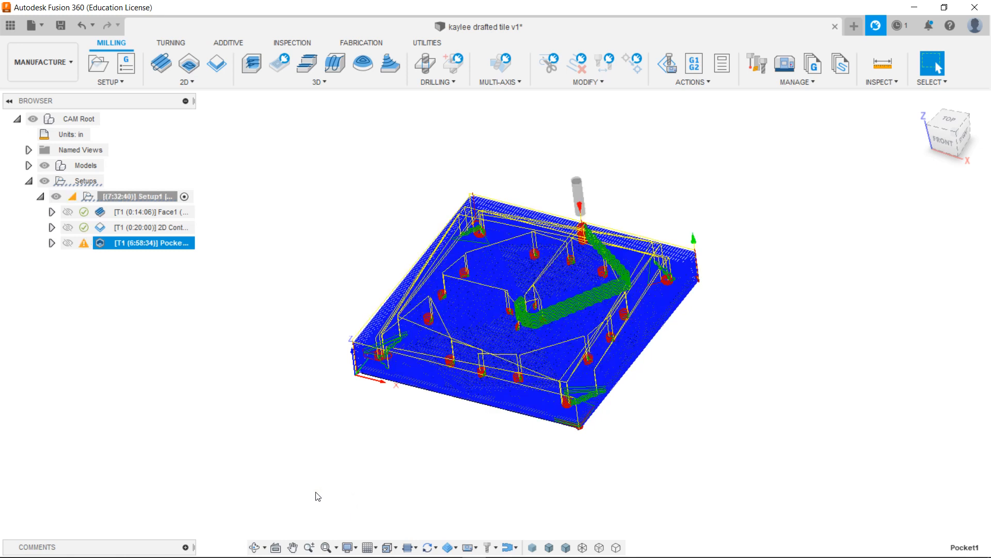
Examine the generated Pocket Clearing toolpath over the tile from several angles
{"action": "middle_click_drag", "start_coordinate": [320, 407], "coordinate": [301, 321], "text": "shift"}
{"action": "right_click_drag", "start_coordinate": [301, 321], "coordinate": [458, 382]}
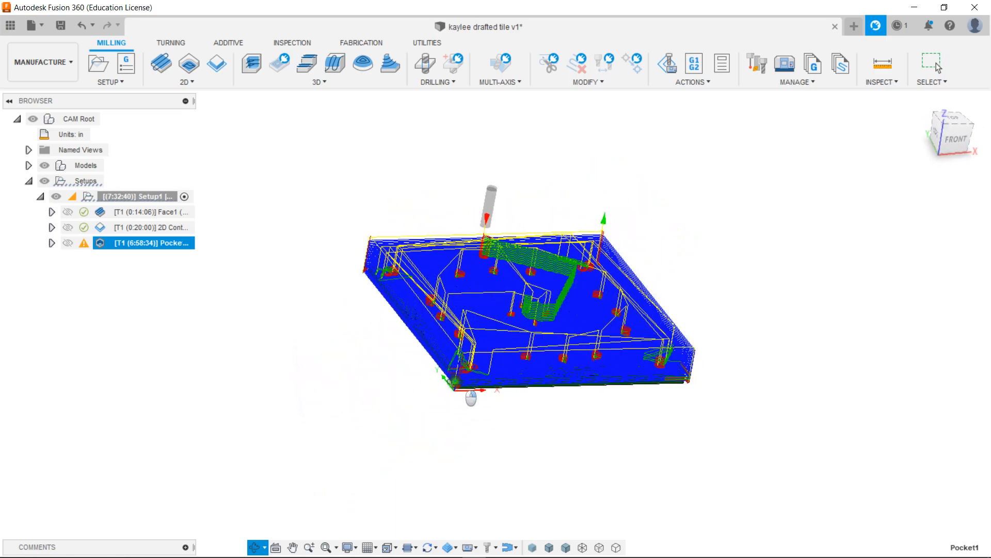
{"action": "scroll", "coordinate": [541, 323], "scroll_direction": "down", "scroll_amount": 3}
{"action": "scroll", "coordinate": [542, 317], "scroll_direction": "up", "scroll_amount": 2}
{"action": "scroll", "coordinate": [532, 348], "scroll_direction": "down", "scroll_amount": 3}
{"action": "scroll", "coordinate": [550, 366], "scroll_direction": "up", "scroll_amount": 5}
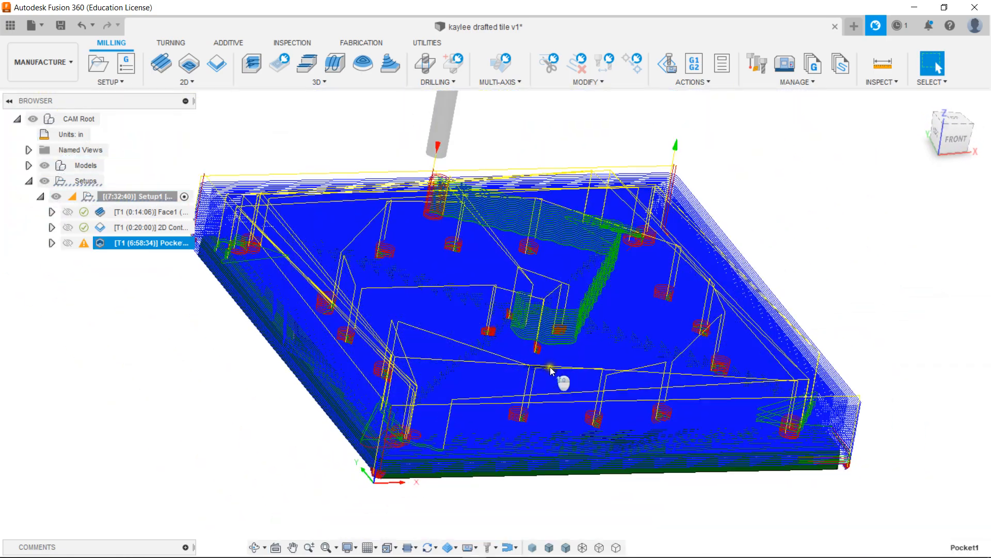
{"action": "middle_click_drag", "start_coordinate": [549, 375], "coordinate": [686, 457], "text": "shift"}
{"action": "middle_click_drag", "start_coordinate": [348, 373], "coordinate": [416, 341], "text": "shift"}
{"action": "middle_click_drag", "start_coordinate": [379, 287], "coordinate": [440, 298], "text": "shift"}
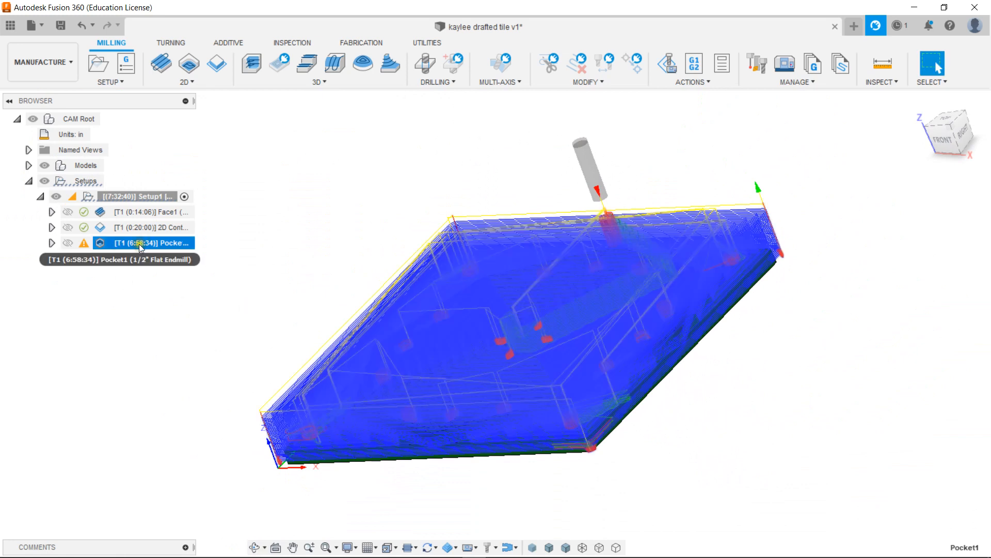
Enable manual stepover in the Pocket Clearing operation, adjust its maximum roughing stepdown and regenerate the toolpath
{"action": "double_click", "coordinate": [102, 241]}
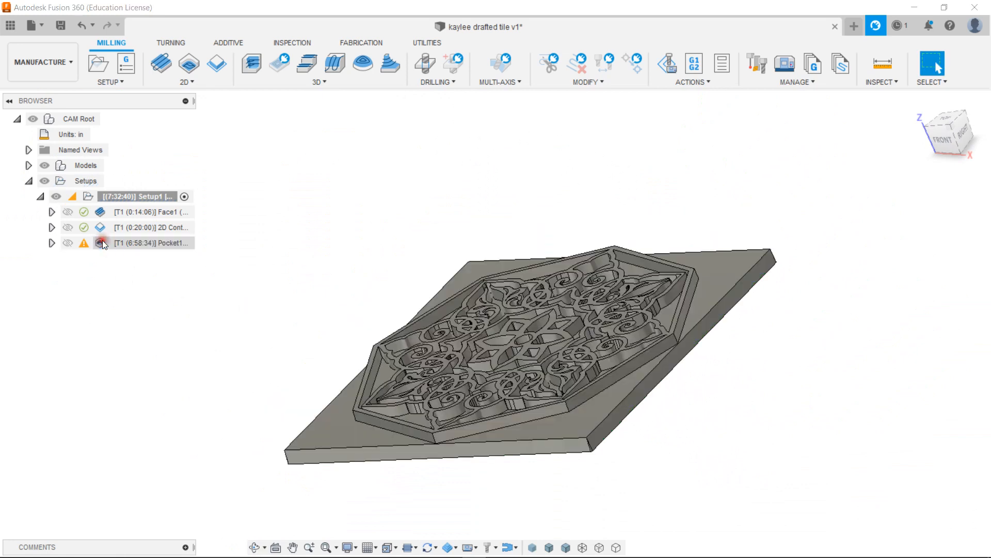
{"action": "left_click", "coordinate": [754, 41]}
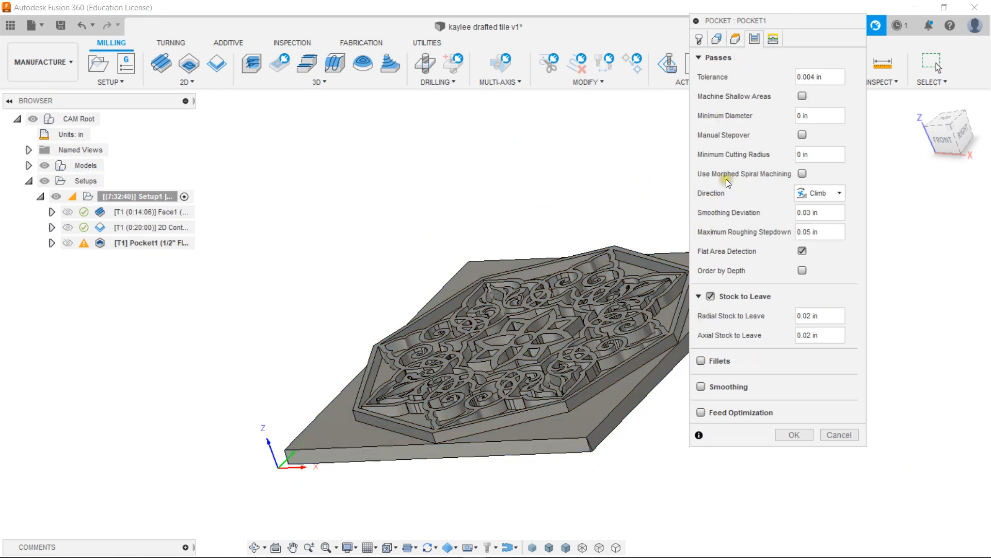
{"action": "left_click", "coordinate": [801, 135]}
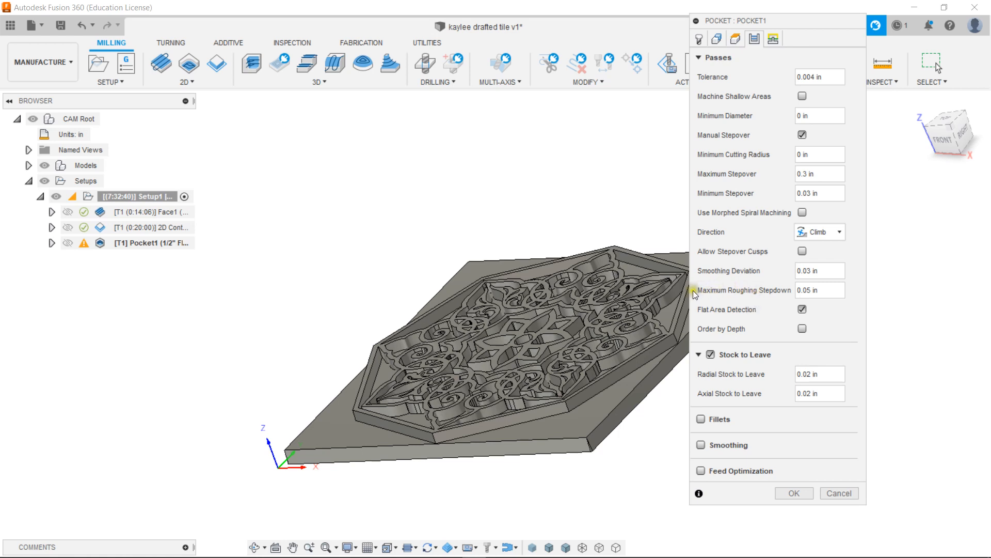
{"action": "left_click_drag", "start_coordinate": [827, 290], "coordinate": [806, 292]}
{"action": "left_click", "coordinate": [794, 491]}
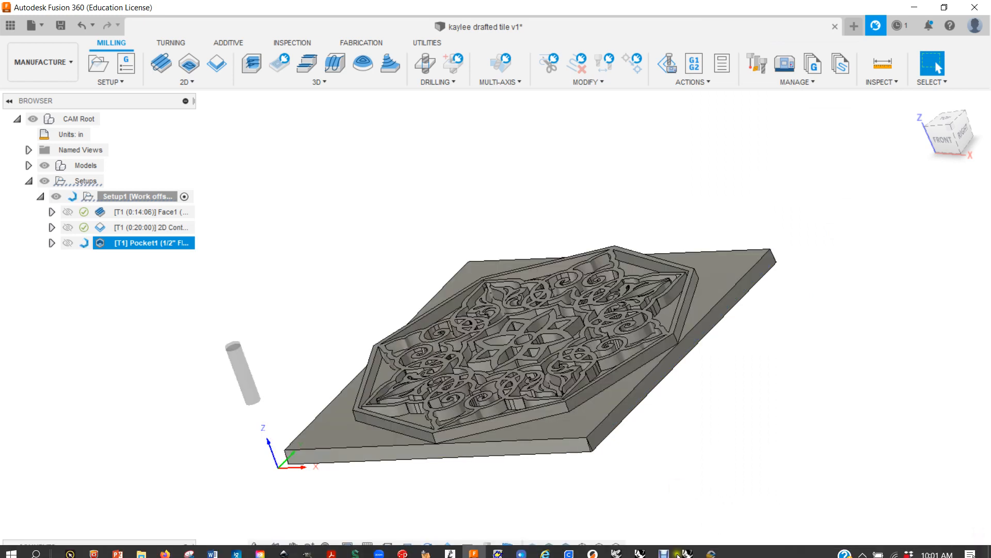
{"action": "left_click", "coordinate": [666, 548]}
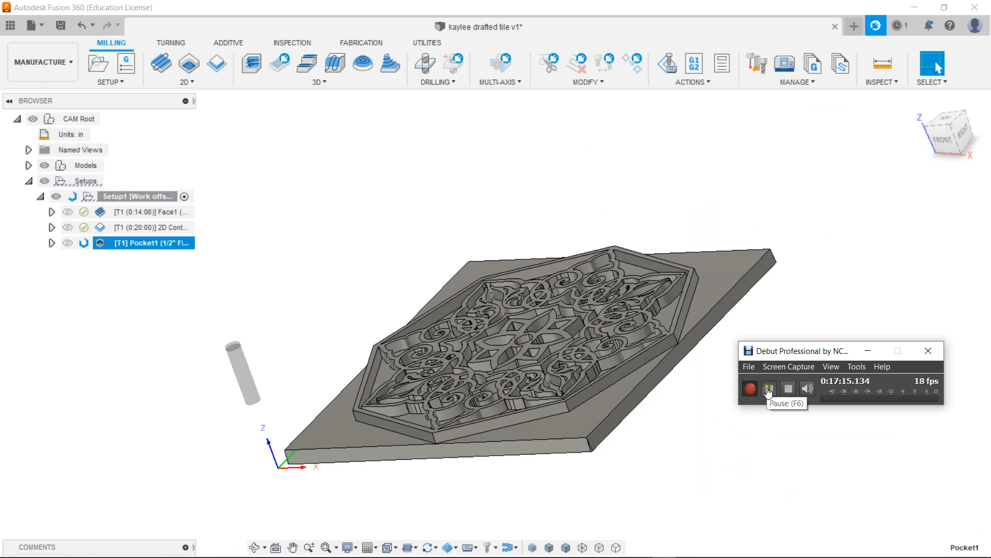
{"action": "left_click", "coordinate": [771, 388]}
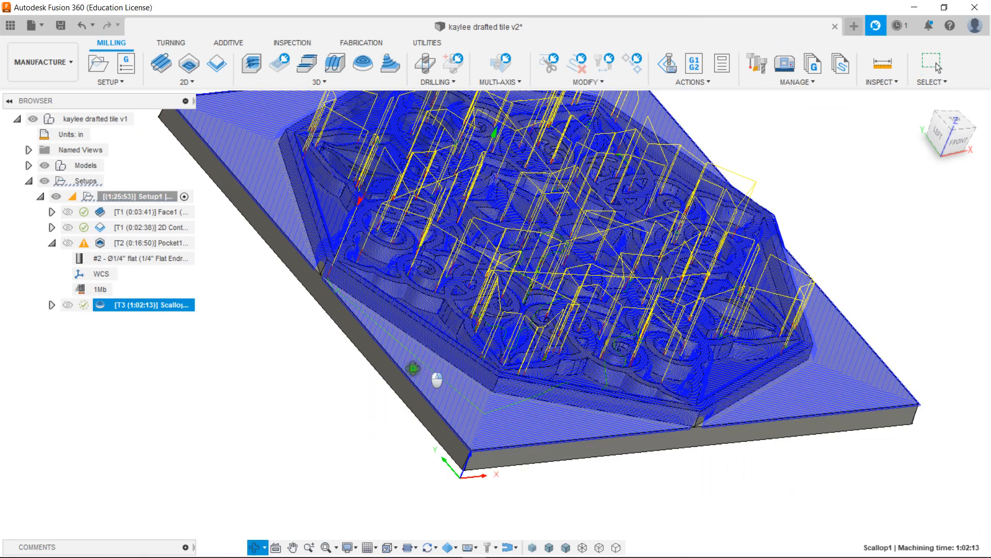
Open the Scallop operation for editing and select the tile body as its model surfaces
{"action": "middle_click_drag", "start_coordinate": [437, 380], "coordinate": [300, 309], "text": "shift"}
{"action": "middle_click_drag", "start_coordinate": [254, 400], "coordinate": [586, 349], "text": "shift"}
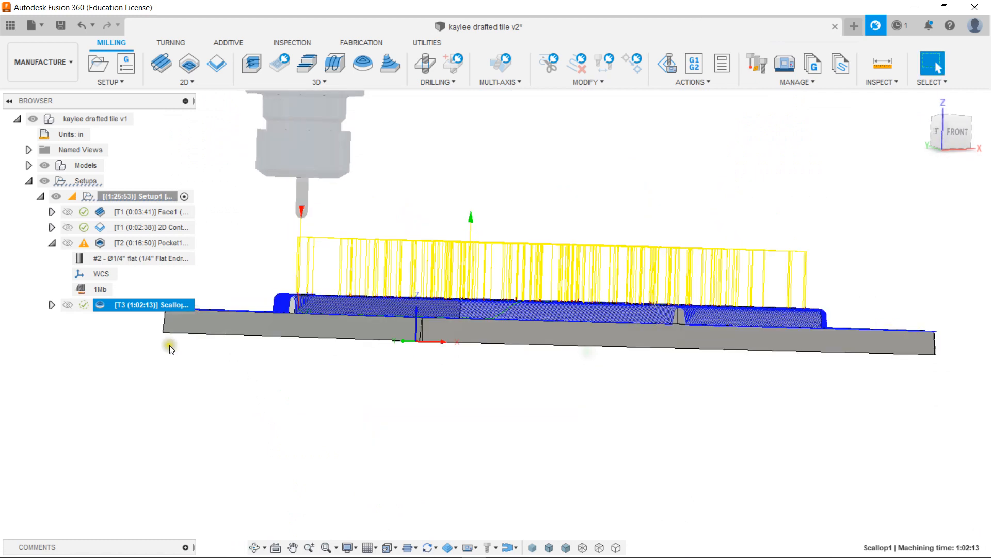
{"action": "double_click", "coordinate": [97, 304]}
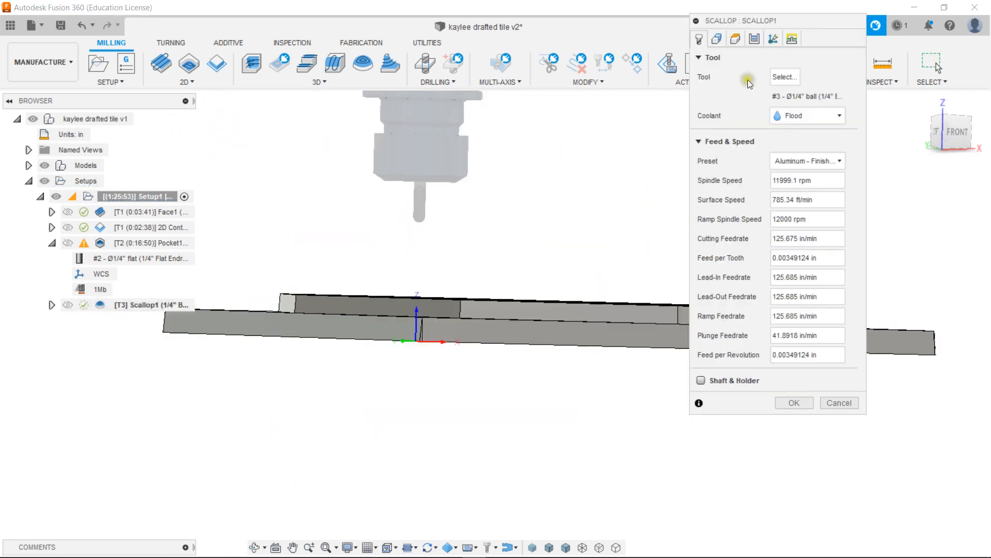
{"action": "left_click", "coordinate": [716, 38]}
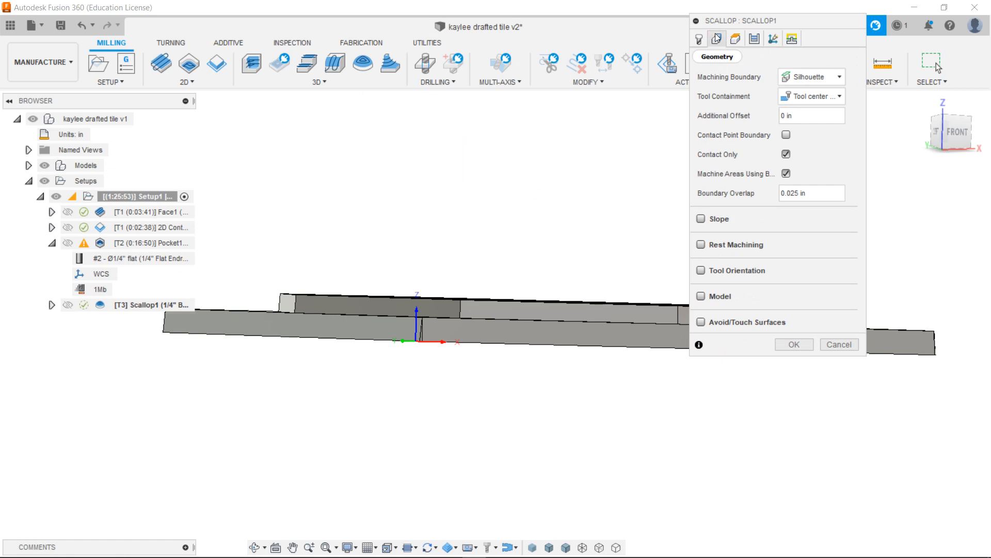
{"action": "left_click", "coordinate": [702, 296]}
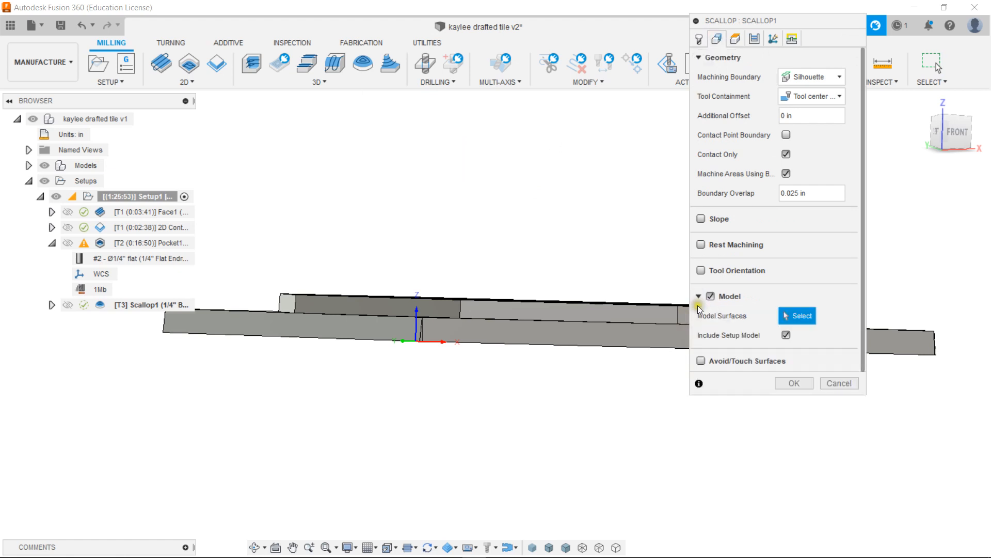
{"action": "left_click", "coordinate": [541, 320]}
{"action": "middle_click_drag", "start_coordinate": [545, 391], "coordinate": [532, 407], "text": "shift"}
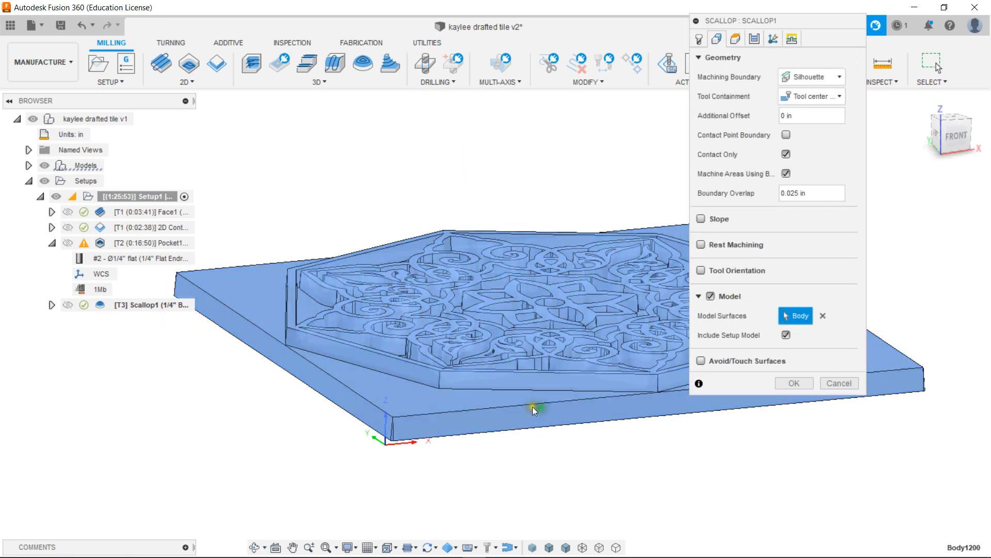
{"action": "scroll", "coordinate": [357, 383], "scroll_direction": "down", "scroll_amount": 3}
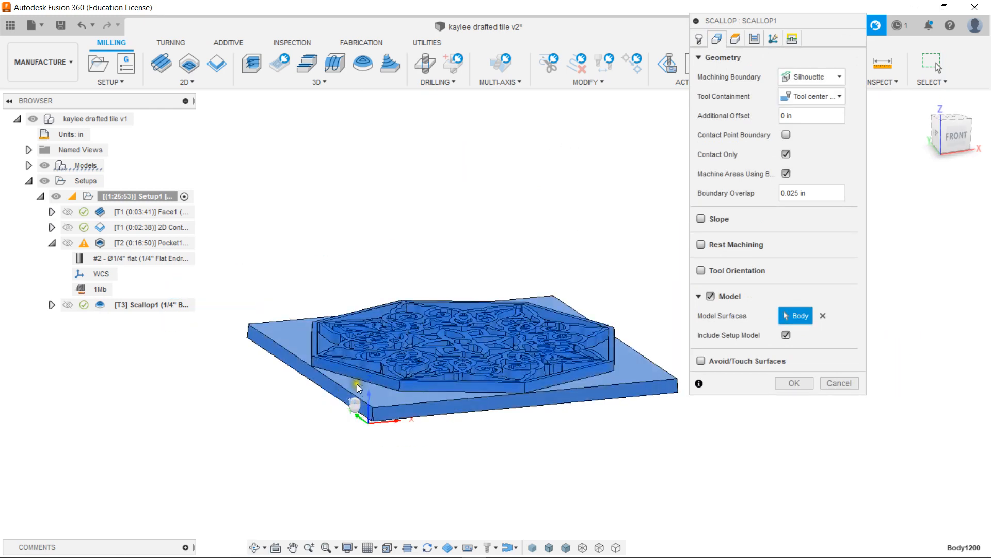
Enable avoid/touch surfaces for the Scallop in Avoid mode, selecting only the square base's top face around the octagon
{"action": "left_click", "coordinate": [700, 361]}
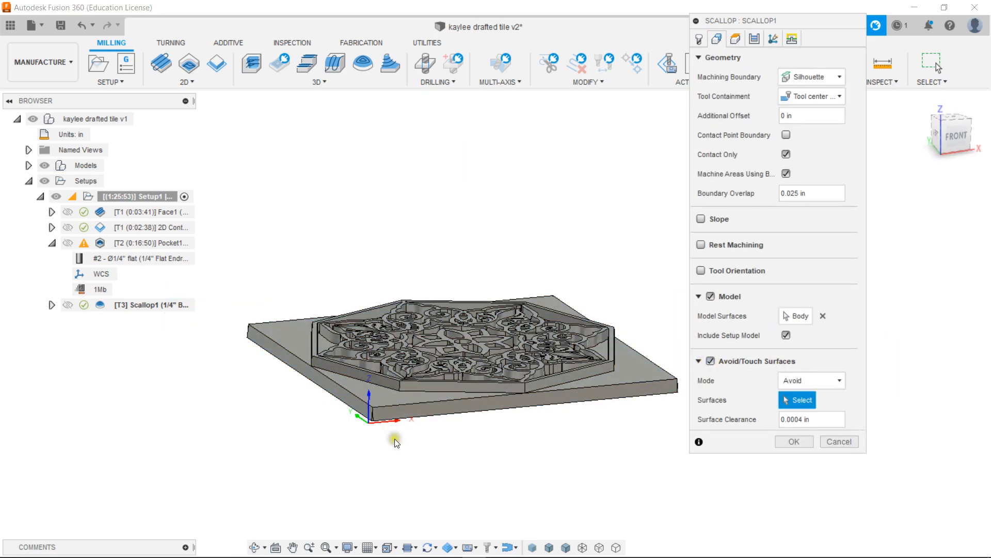
{"action": "scroll", "coordinate": [395, 439], "scroll_direction": "up", "scroll_amount": 5}
{"action": "left_click", "coordinate": [323, 309]}
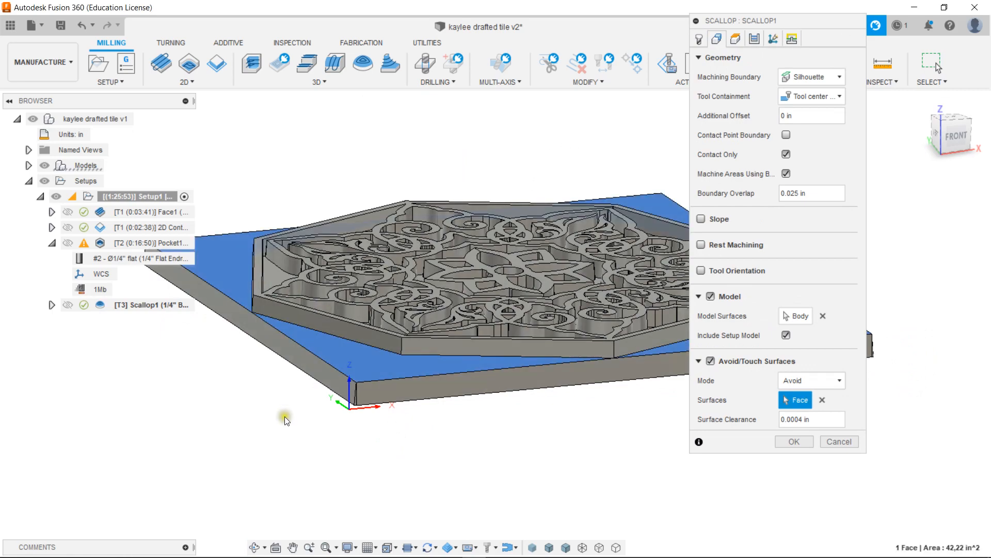
{"action": "middle_click_drag", "start_coordinate": [284, 417], "coordinate": [300, 496], "text": "shift"}
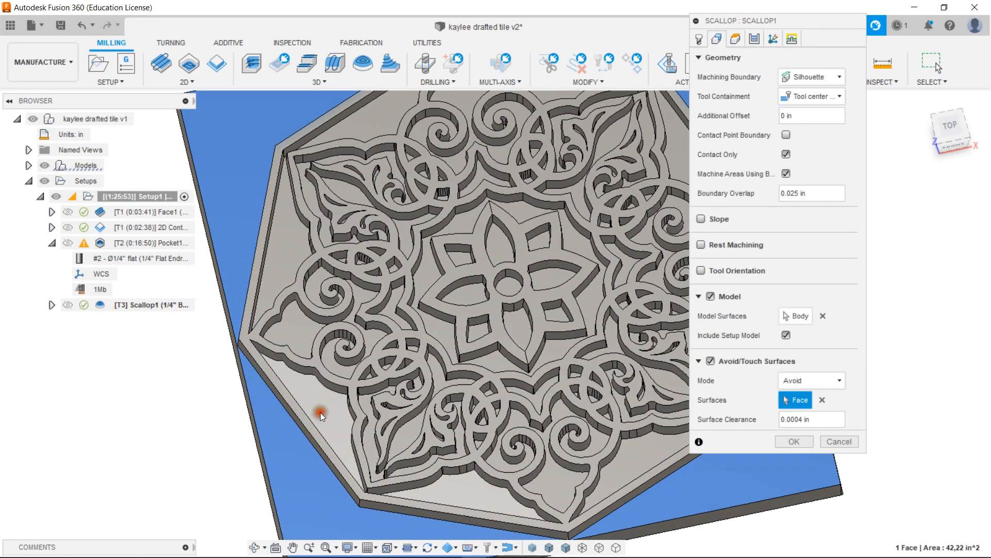
{"action": "left_click", "coordinate": [298, 321]}
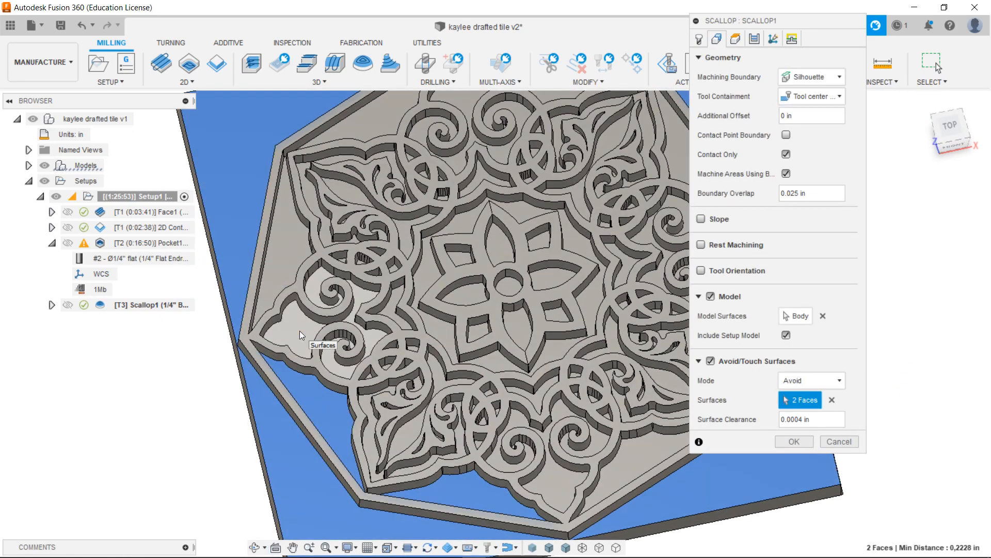
{"action": "left_click", "coordinate": [299, 330]}
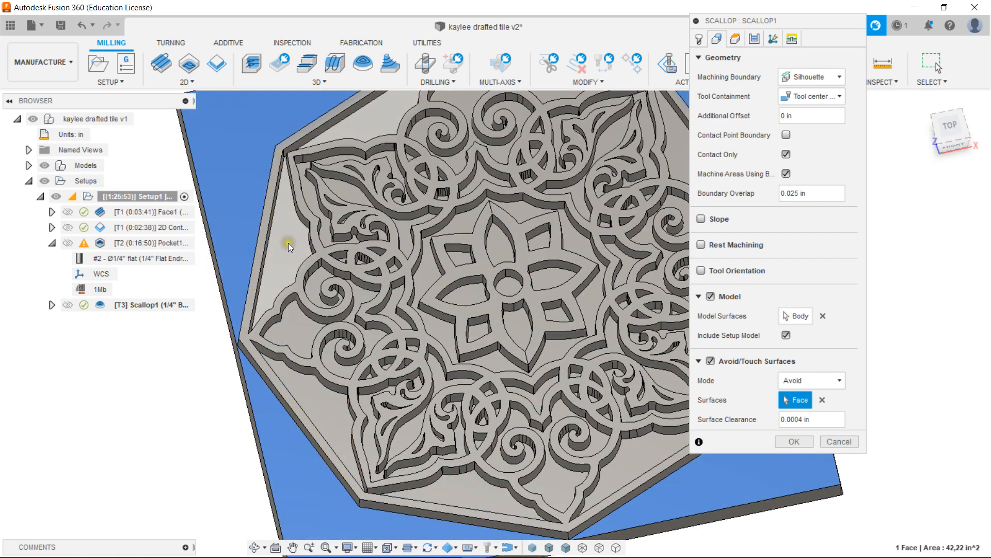
Add the top faces of the interlaced ornament and the central flower to the Scallop operation's avoid surfaces and regenerate the toolpath
{"action": "scroll", "coordinate": [392, 320], "scroll_direction": "down", "scroll_amount": 5}
{"action": "middle_click_drag", "start_coordinate": [396, 333], "coordinate": [395, 317], "text": "shift"}
{"action": "scroll", "coordinate": [627, 343], "scroll_direction": "up", "scroll_amount": 5}
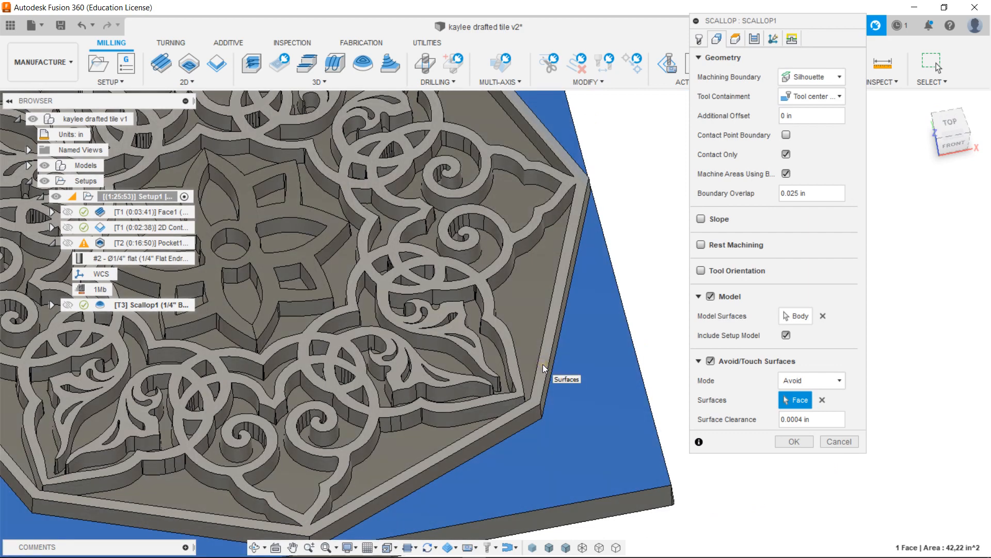
{"action": "left_click", "coordinate": [543, 364]}
{"action": "scroll", "coordinate": [552, 351], "scroll_direction": "down", "scroll_amount": 5}
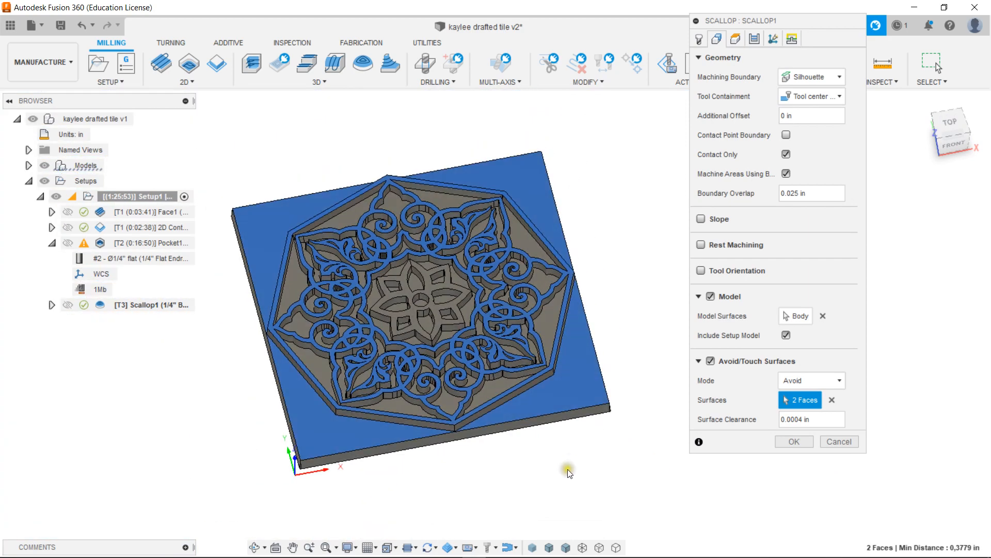
{"action": "scroll", "coordinate": [457, 320], "scroll_direction": "up", "scroll_amount": 5}
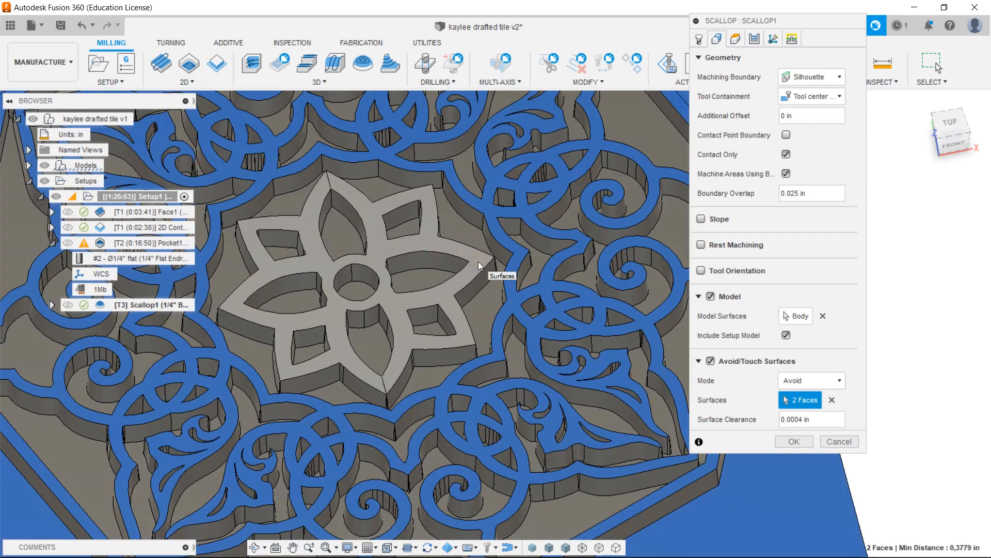
{"action": "left_click", "coordinate": [479, 266]}
{"action": "scroll", "coordinate": [452, 334], "scroll_direction": "down", "scroll_amount": 5}
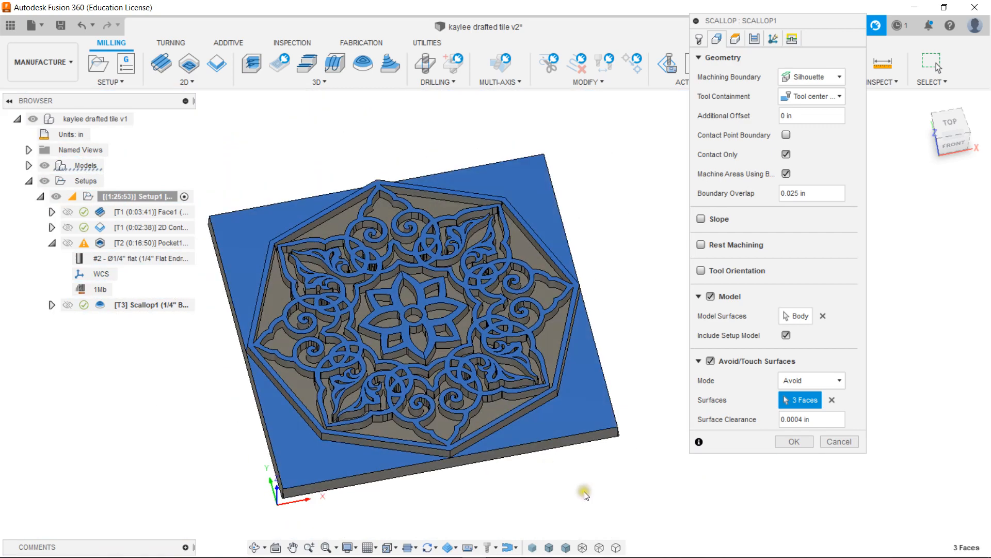
{"action": "middle_click_drag", "start_coordinate": [585, 492], "coordinate": [691, 485], "text": "shift"}
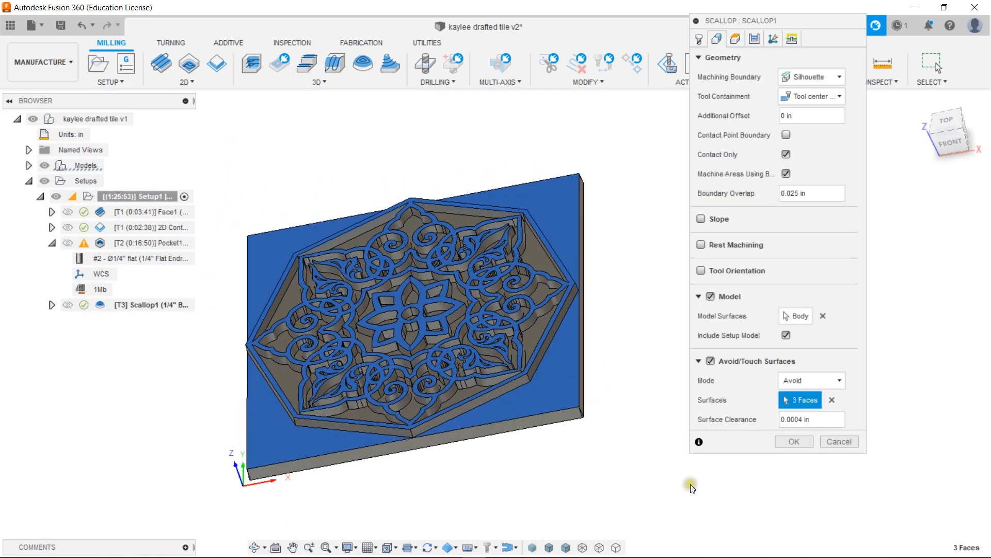
{"action": "left_click", "coordinate": [793, 439]}
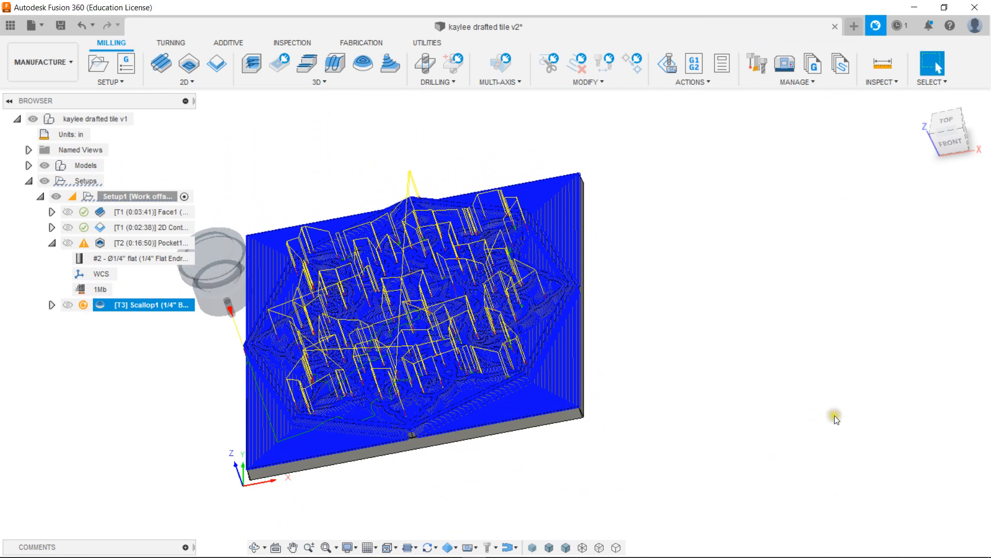
{"action": "mouse_move", "coordinate": [837, 555]}
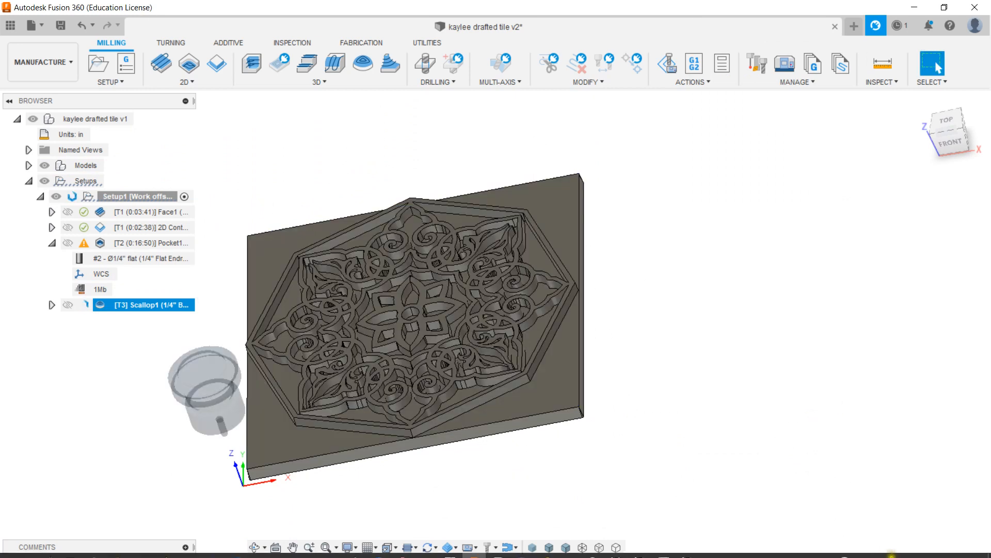
{"action": "left_click", "coordinate": [687, 547]}
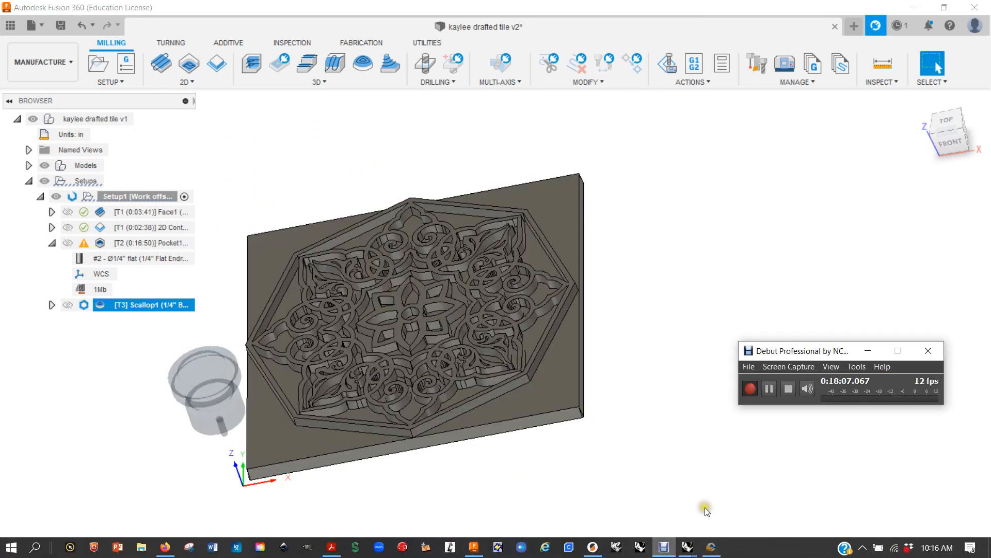
{"action": "left_click", "coordinate": [761, 389]}
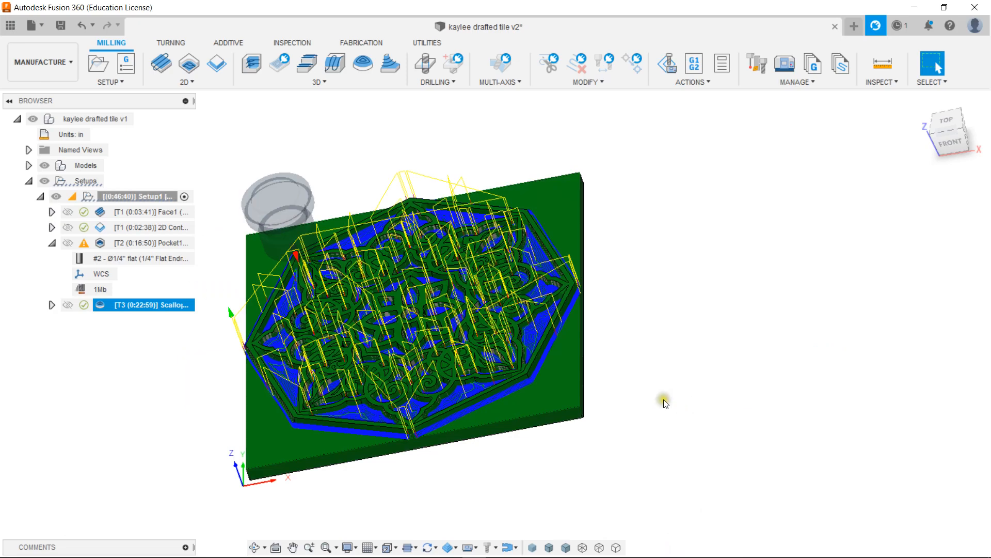
Examine the Scallop toolpath's coverage of the pockets and narrow gaps in the ornament from several angles
{"action": "middle_click_drag", "start_coordinate": [665, 403], "coordinate": [723, 370], "text": "shift"}
{"action": "scroll", "coordinate": [393, 372], "scroll_direction": "up", "scroll_amount": 8}
{"action": "middle_click_drag", "start_coordinate": [579, 416], "coordinate": [686, 405], "text": "shift"}
{"action": "scroll", "coordinate": [501, 458], "scroll_direction": "up", "scroll_amount": 5}
{"action": "scroll", "coordinate": [532, 287], "scroll_direction": "up", "scroll_amount": 6}
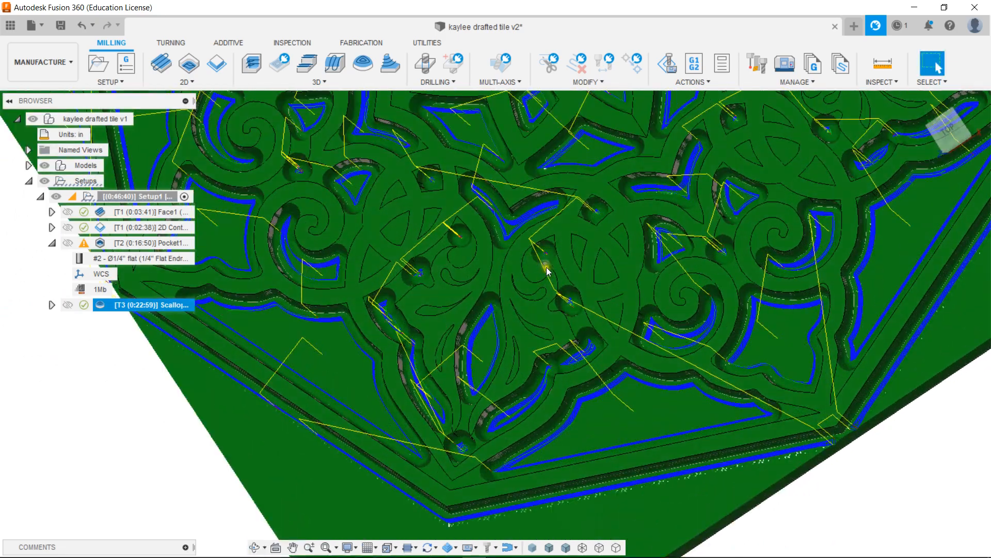
{"action": "middle_click_drag", "start_coordinate": [547, 268], "coordinate": [531, 228], "text": "shift"}
{"action": "middle_click_drag", "start_coordinate": [702, 232], "coordinate": [655, 277], "text": "shift"}
{"action": "scroll", "coordinate": [703, 253], "scroll_direction": "down", "scroll_amount": 5}
{"action": "scroll", "coordinate": [693, 360], "scroll_direction": "up", "scroll_amount": 5}
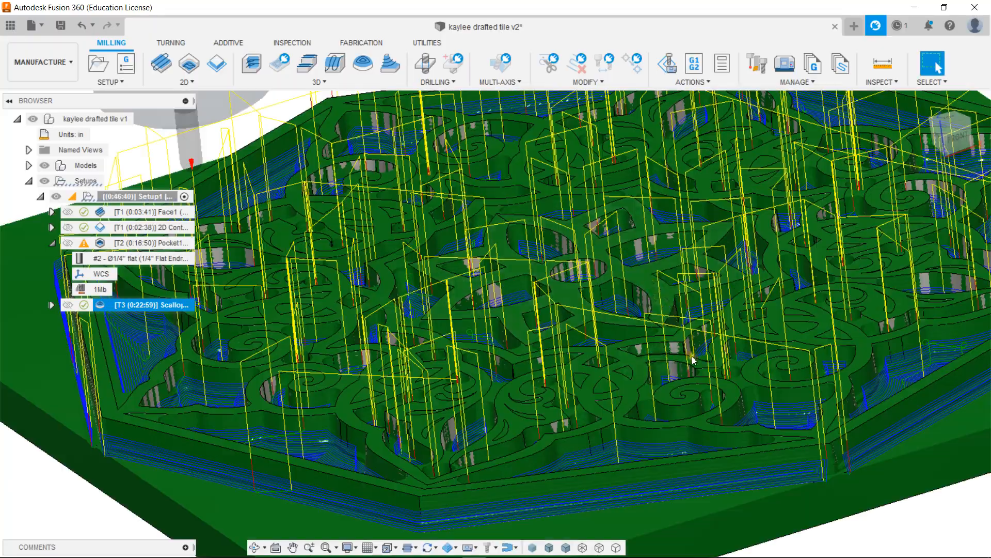
{"action": "middle_click_drag", "start_coordinate": [692, 357], "coordinate": [695, 418], "text": "shift"}
{"action": "scroll", "coordinate": [700, 388], "scroll_direction": "down", "scroll_amount": 3}
Edit the Scallop operation and replace its tool with the 3/16" Ball Endmill from Milling Tools (Inch)
{"action": "double_click", "coordinate": [101, 307]}
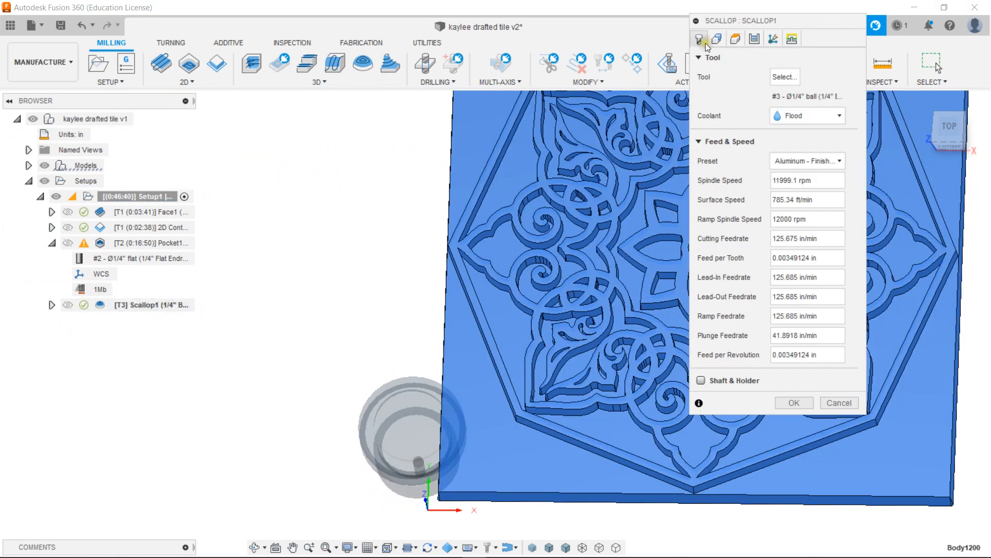
{"action": "left_click", "coordinate": [781, 78]}
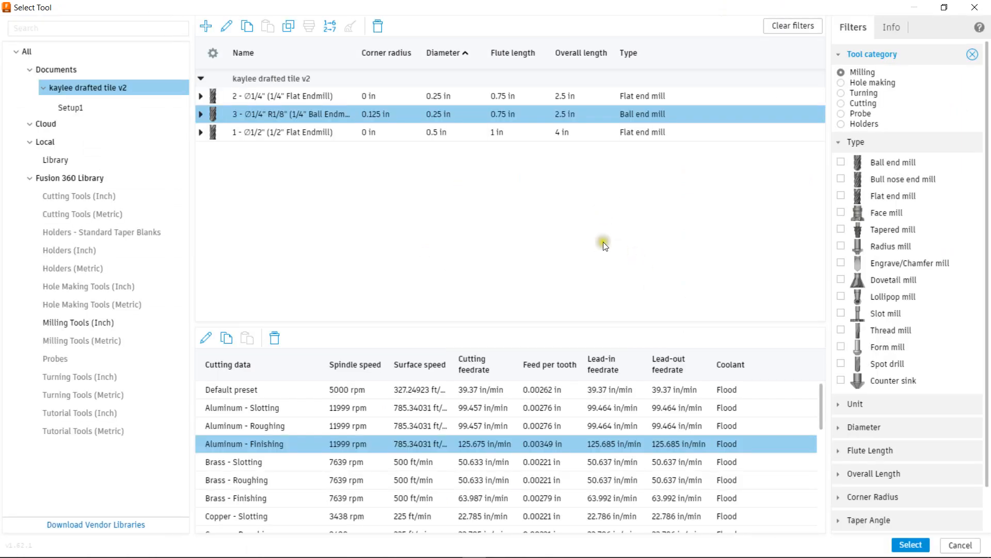
{"action": "left_click", "coordinate": [838, 163]}
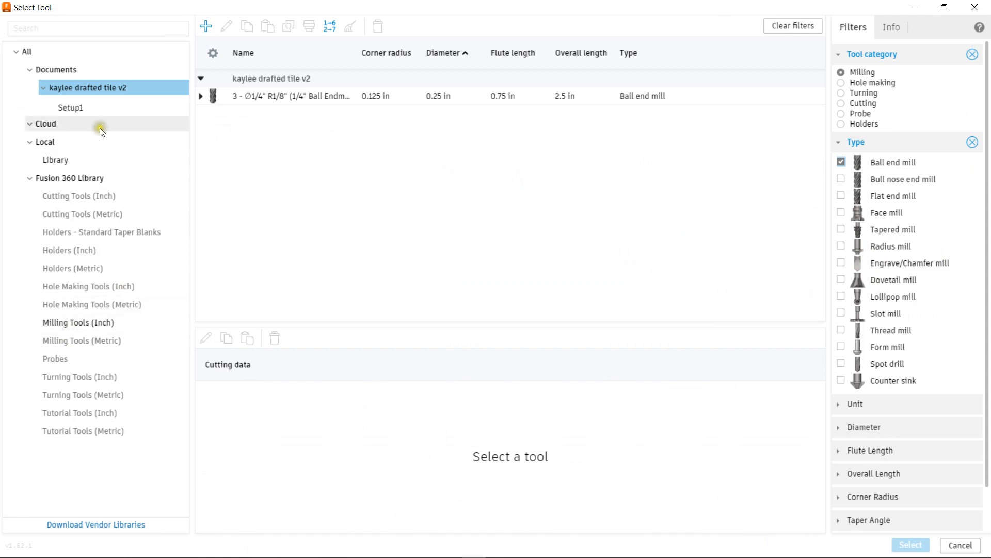
{"action": "left_click", "coordinate": [104, 322]}
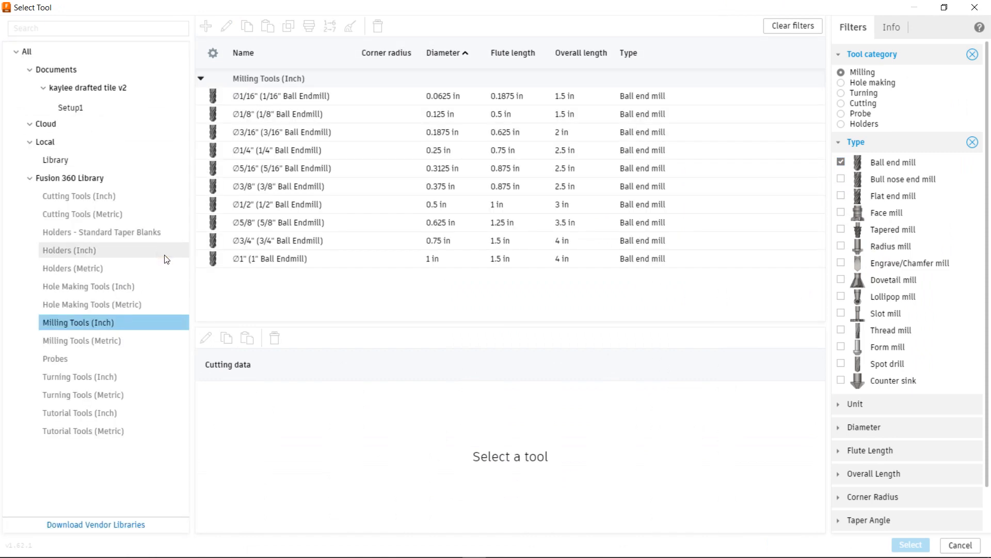
{"action": "left_click", "coordinate": [256, 137]}
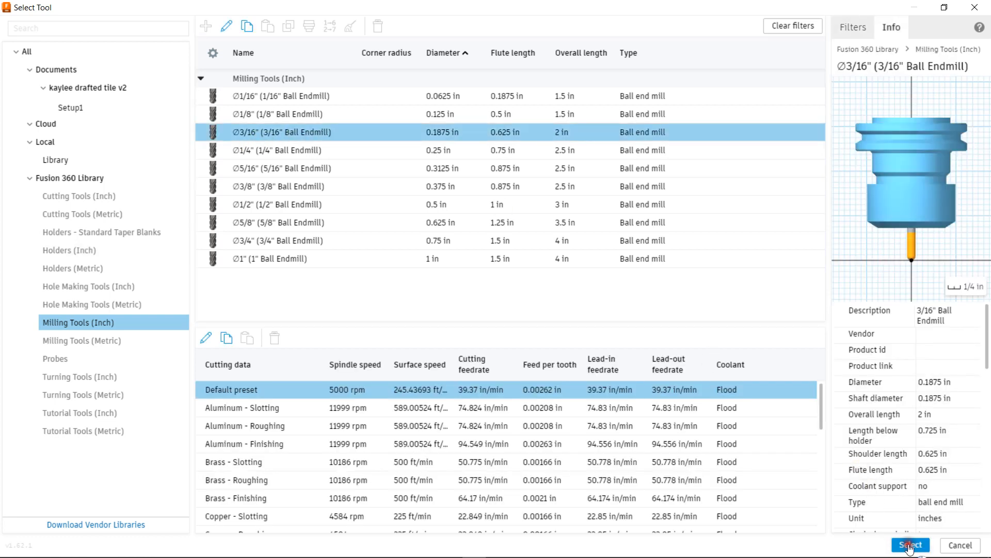
{"action": "double_click", "coordinate": [343, 391]}
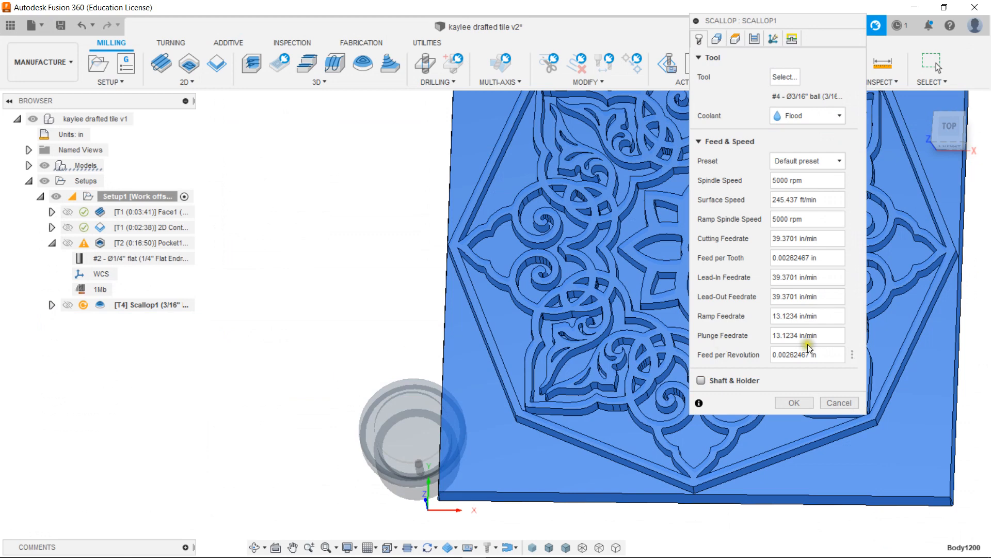
Set the Scallop's feed and speed from the Aluminum - Finishing preset, with coolant disabled, and accept the changes
{"action": "left_click", "coordinate": [808, 116]}
{"action": "left_click", "coordinate": [809, 137]}
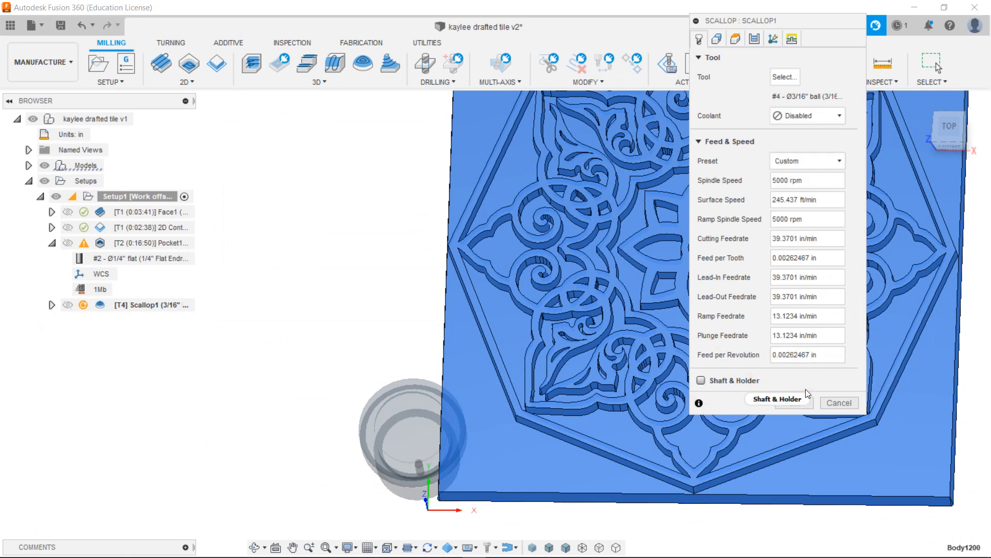
{"action": "left_click", "coordinate": [809, 161]}
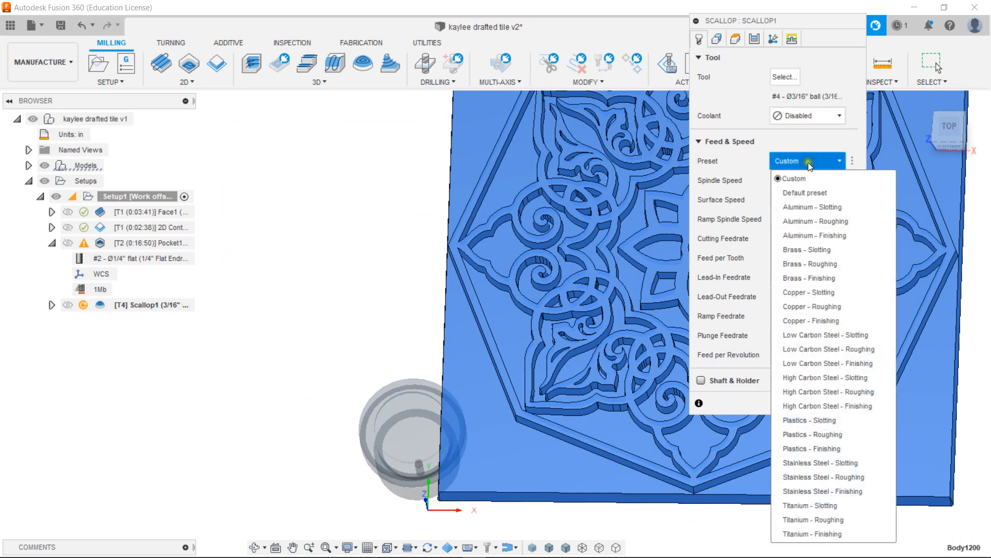
{"action": "left_click", "coordinate": [815, 236]}
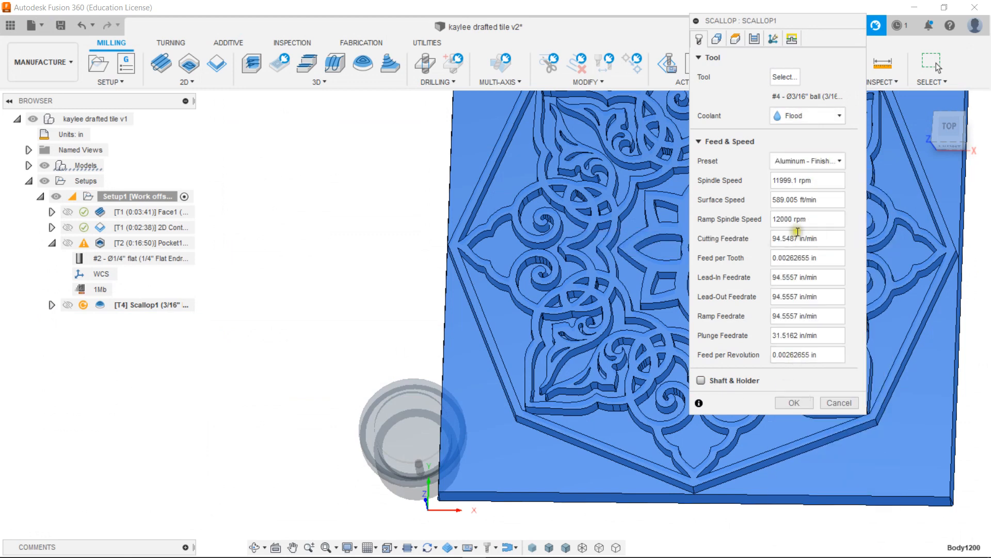
{"action": "left_click", "coordinate": [807, 116]}
{"action": "left_click", "coordinate": [803, 135]}
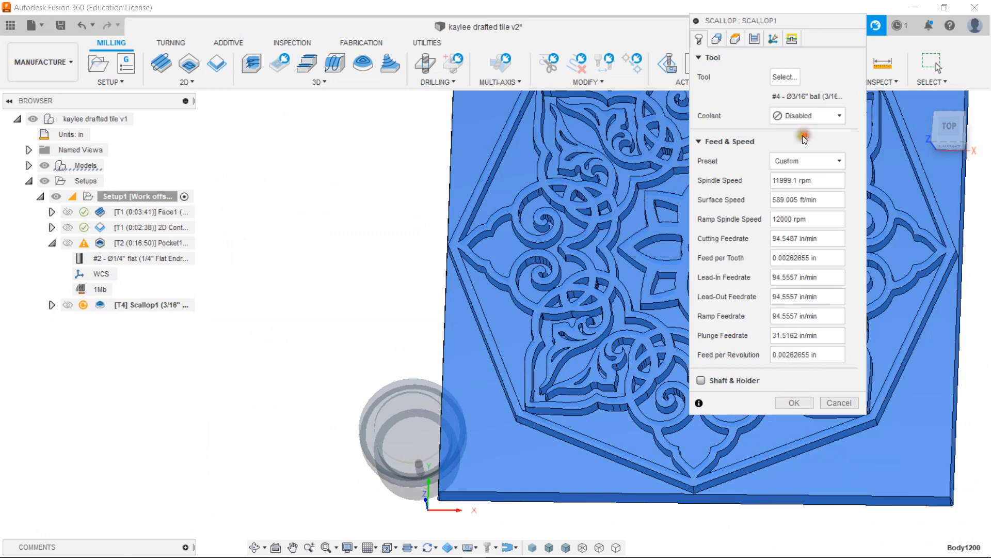
{"action": "left_click", "coordinate": [796, 405]}
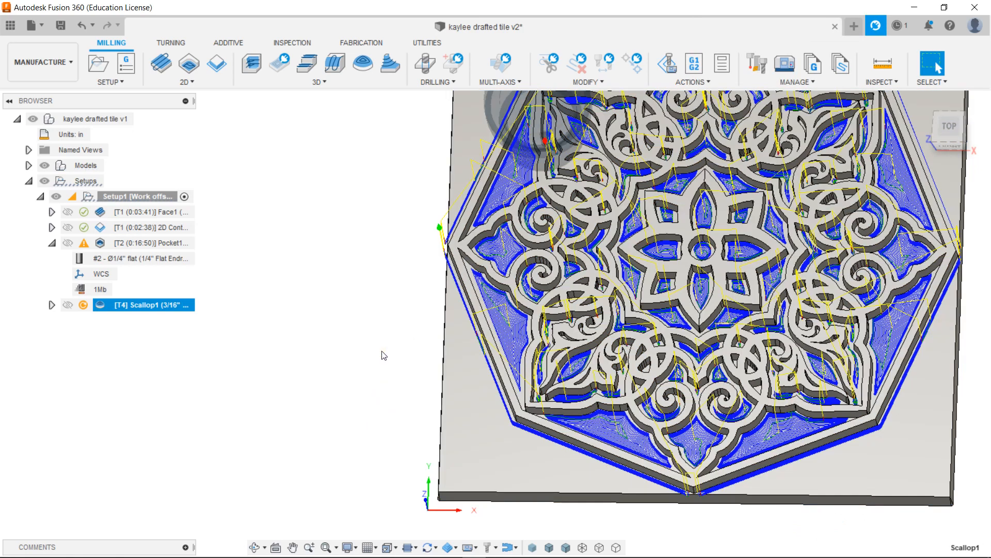
{"action": "middle_click_drag", "start_coordinate": [382, 352], "coordinate": [367, 321], "text": "shift"}
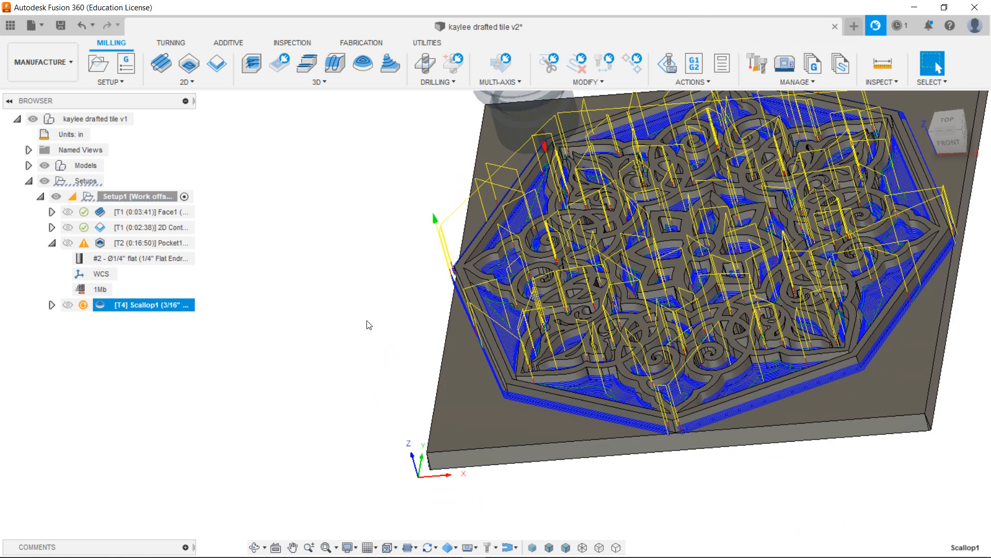
{"action": "mouse_move", "coordinate": [887, 556]}
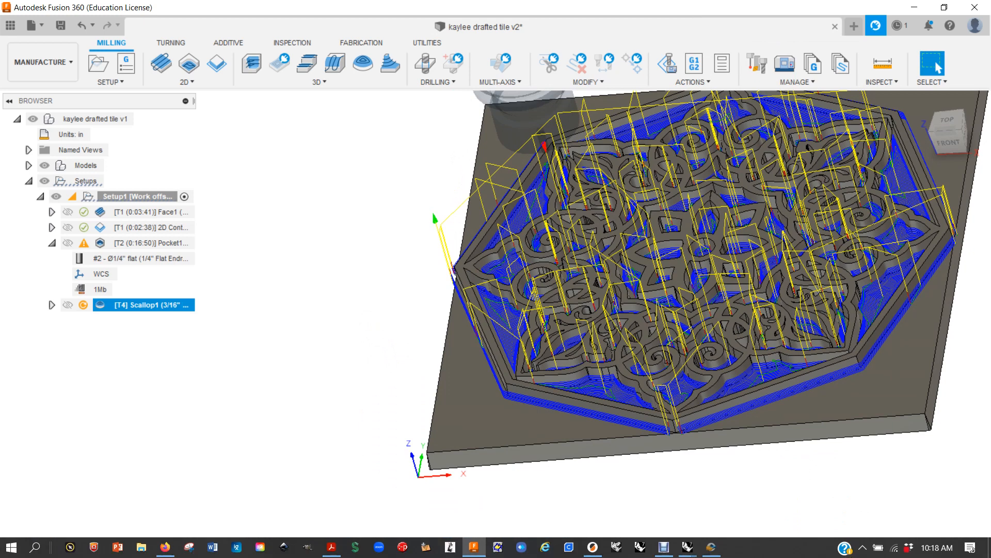
{"action": "left_click", "coordinate": [666, 547]}
{"action": "left_click", "coordinate": [770, 388]}
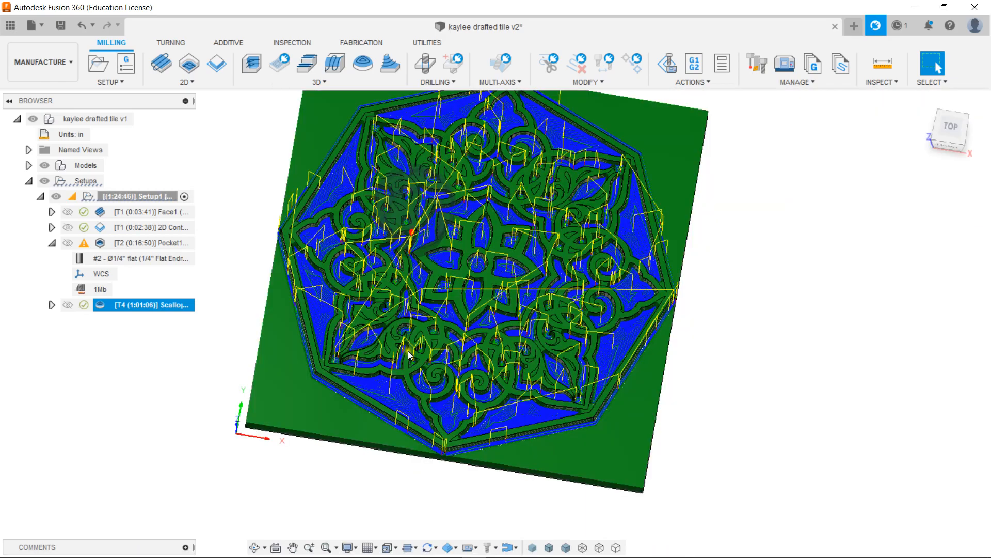
Inspect how far the regenerated 3/16" ball endmill toolpath reaches into the tile's spirals, small pockets and outer border
{"action": "middle_click_drag", "start_coordinate": [489, 376], "coordinate": [500, 326], "text": "shift"}
{"action": "middle_click_drag", "start_coordinate": [574, 288], "coordinate": [573, 330], "text": "shift"}
{"action": "scroll", "coordinate": [561, 280], "scroll_direction": "down", "scroll_amount": 3}
{"action": "scroll", "coordinate": [562, 283], "scroll_direction": "down", "scroll_amount": 3}
{"action": "middle_click_drag", "start_coordinate": [542, 392], "coordinate": [501, 365], "text": "shift"}
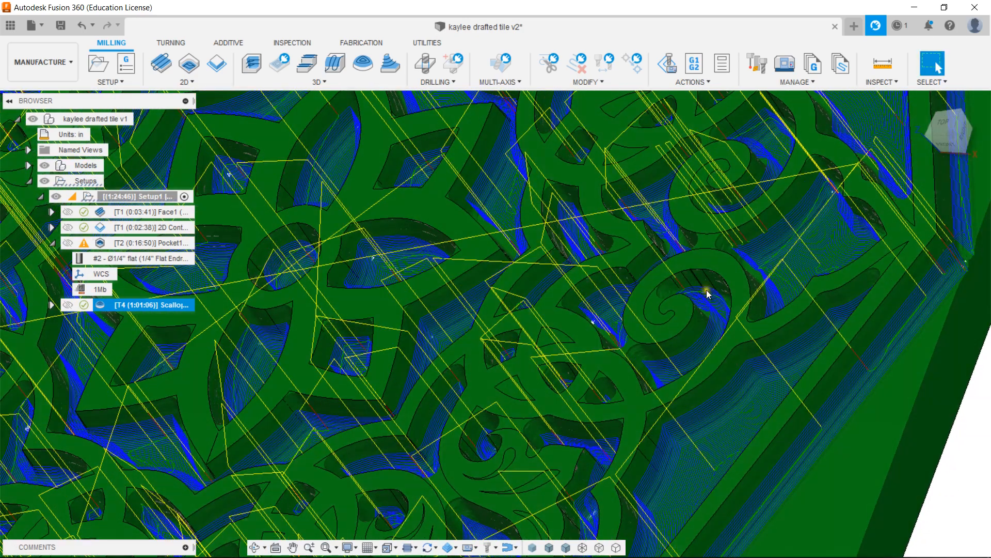
{"action": "middle_click_drag", "start_coordinate": [677, 328], "coordinate": [696, 358], "text": "shift"}
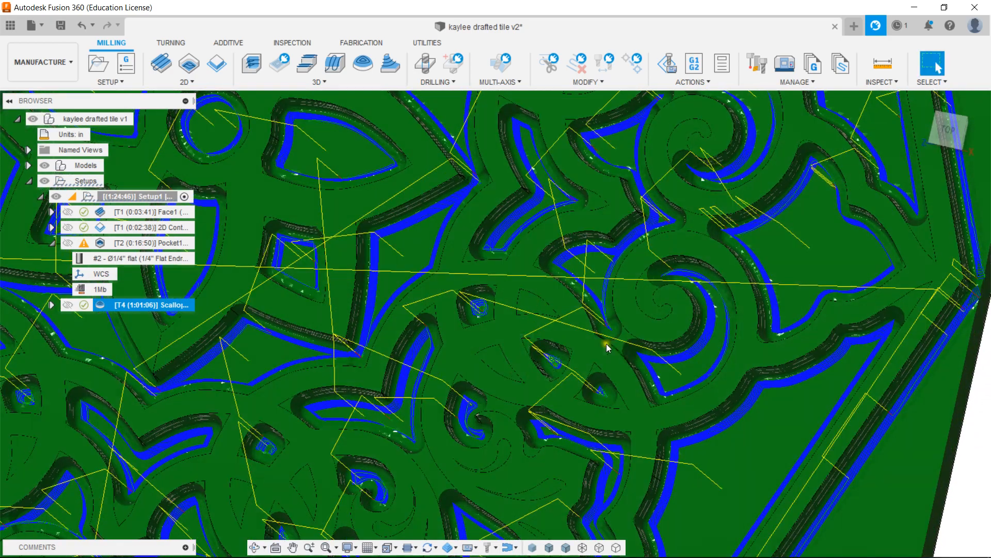
{"action": "scroll", "coordinate": [606, 343], "scroll_direction": "down", "scroll_amount": 6}
{"action": "middle_click_drag", "start_coordinate": [613, 348], "coordinate": [620, 320], "text": "shift"}
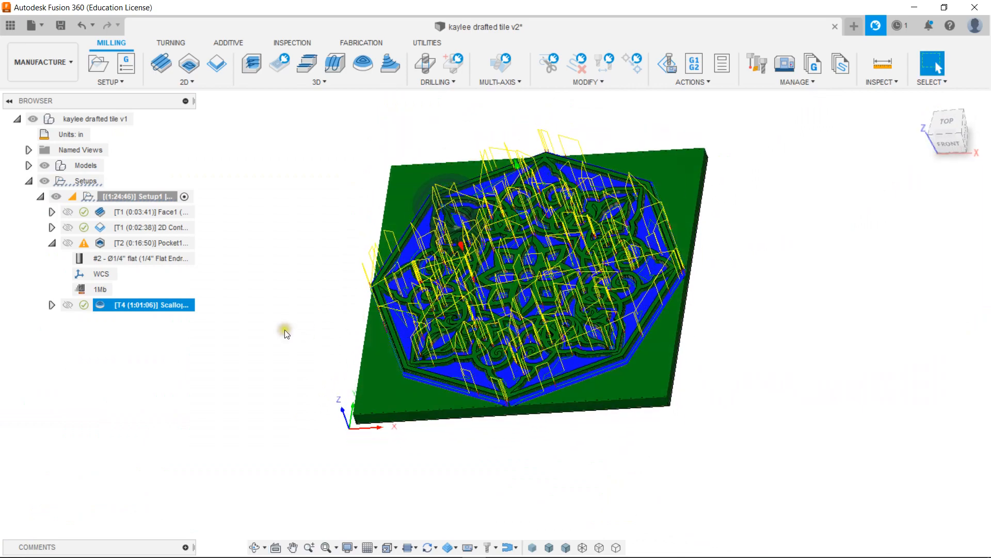
{"action": "middle_click_drag", "start_coordinate": [772, 318], "coordinate": [778, 333], "text": "shift"}
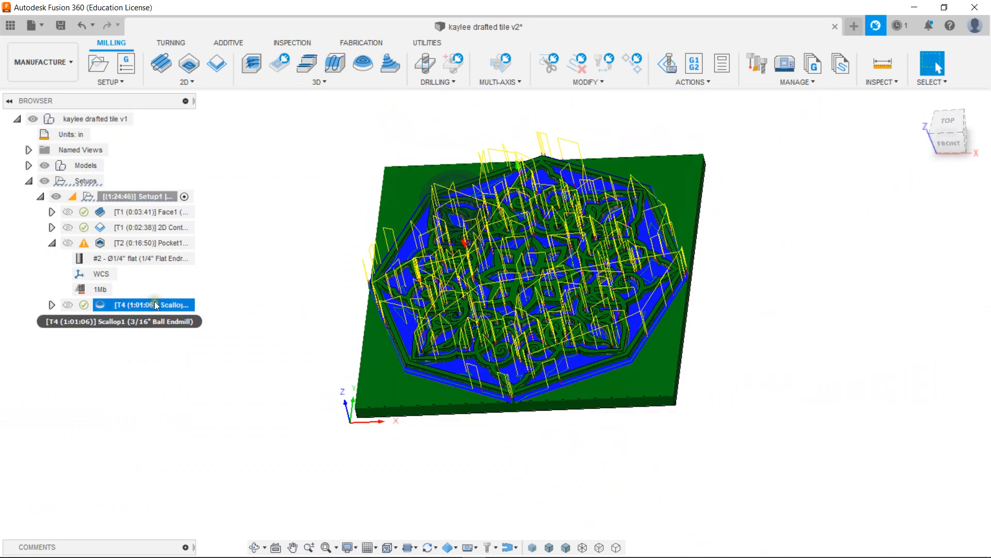
Create a derived 3D Scallop operation from the existing Scallop, accepting its inherited tool and feed settings
{"action": "left_click", "coordinate": [153, 303]}
{"action": "right_click", "coordinate": [153, 303]}
{"action": "left_click", "coordinate": [141, 345]}
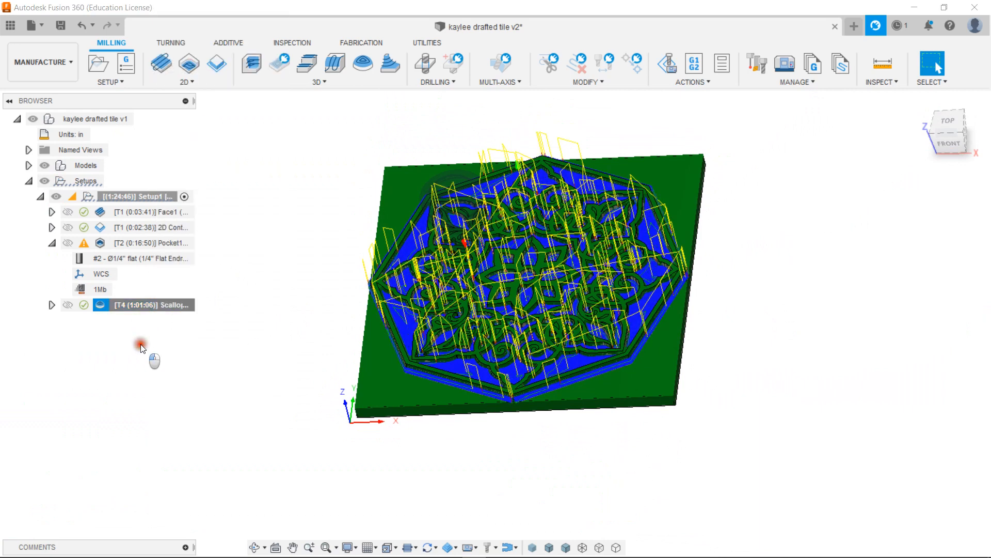
{"action": "right_click", "coordinate": [107, 303]}
{"action": "mouse_move", "coordinate": [217, 239]}
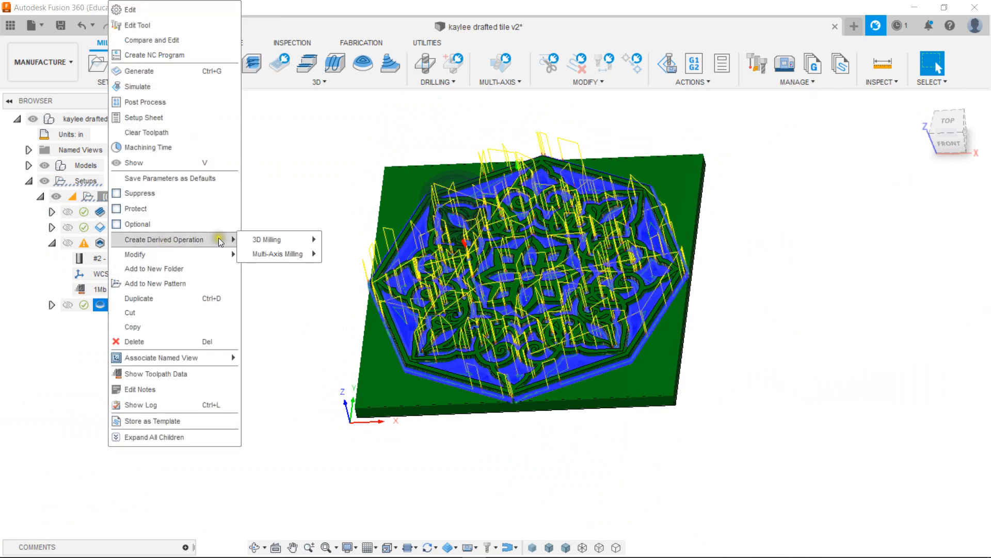
{"action": "mouse_move", "coordinate": [277, 247]}
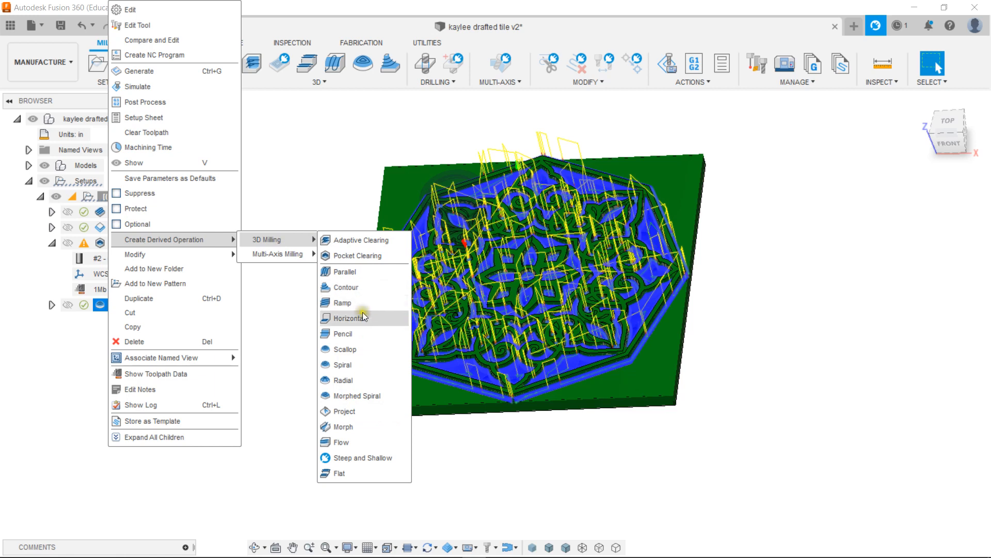
{"action": "left_click", "coordinate": [359, 350]}
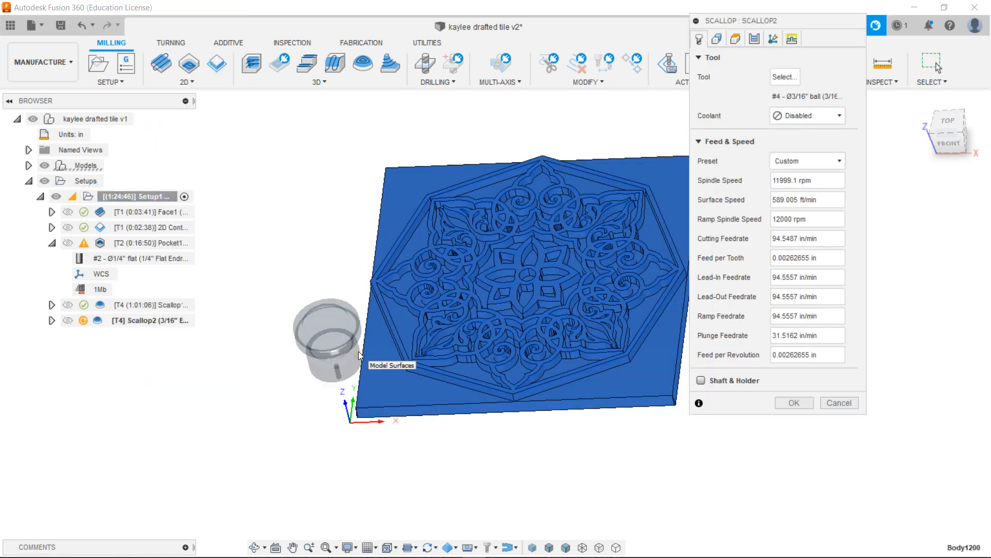
{"action": "left_click", "coordinate": [795, 403]}
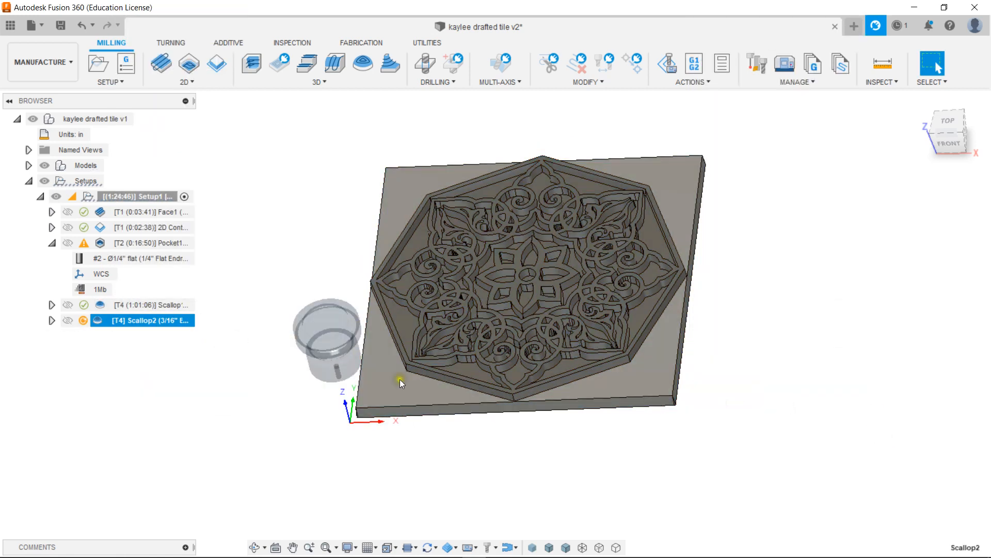
Suppress the Scallop1 operation and accept clearing its toolpath
{"action": "left_click", "coordinate": [115, 304]}
{"action": "right_click", "coordinate": [114, 302]}
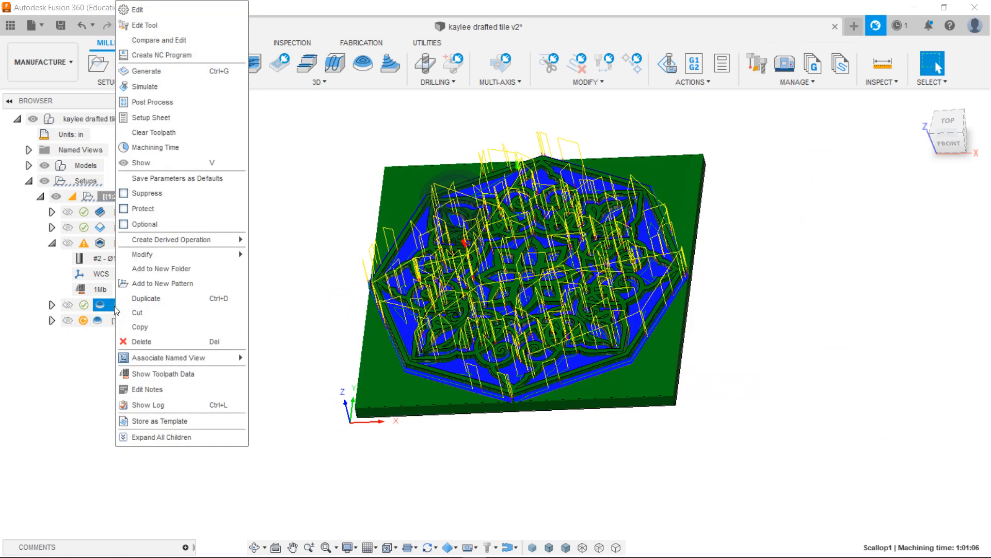
{"action": "left_click", "coordinate": [124, 193]}
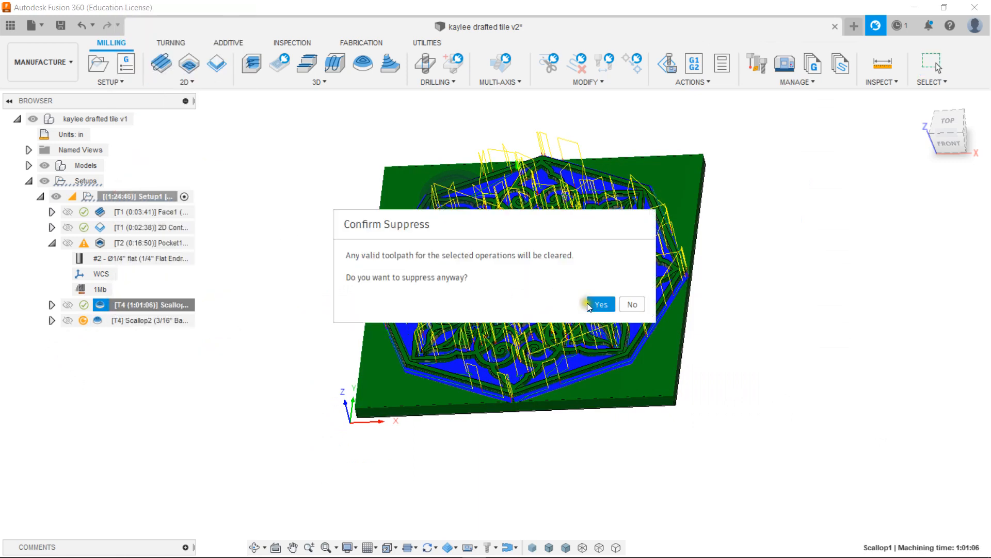
{"action": "left_click", "coordinate": [599, 304]}
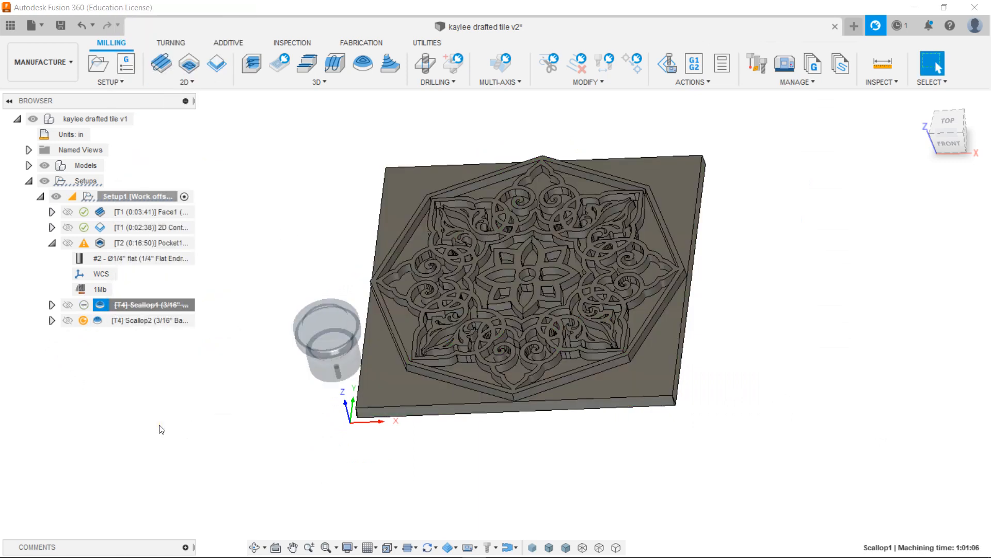
Edit Scallop2 and replace its tool with the 1/8" Ball Endmill from Milling Tools (Inch), filtering by ball end mill
{"action": "left_click", "coordinate": [101, 321]}
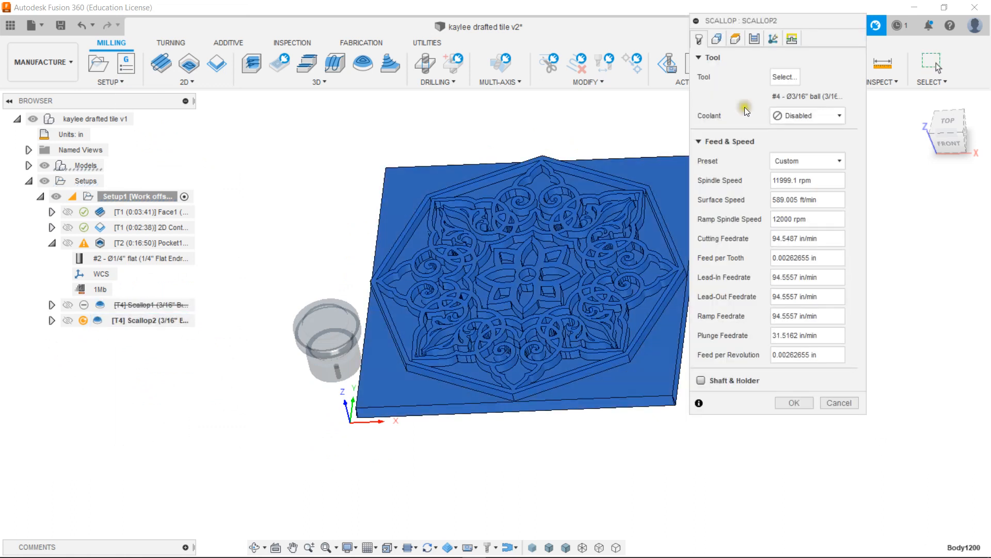
{"action": "left_click", "coordinate": [717, 39]}
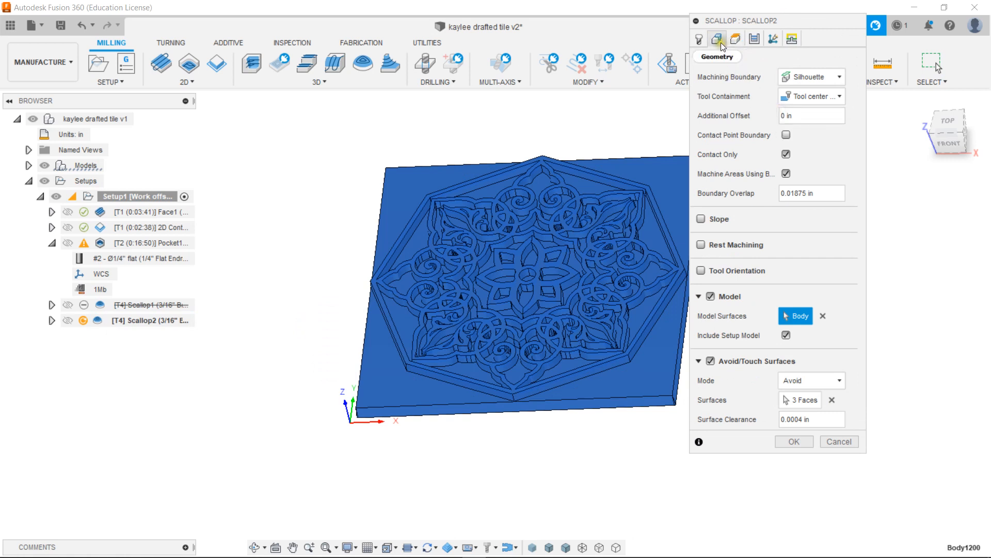
{"action": "left_click", "coordinate": [697, 39]}
{"action": "left_click", "coordinate": [788, 78]}
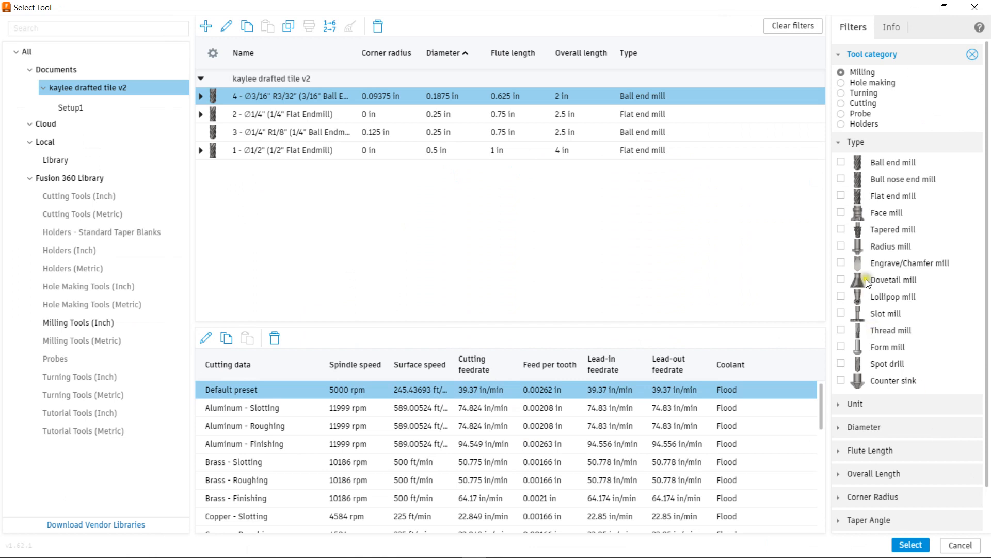
{"action": "left_click", "coordinate": [840, 161]}
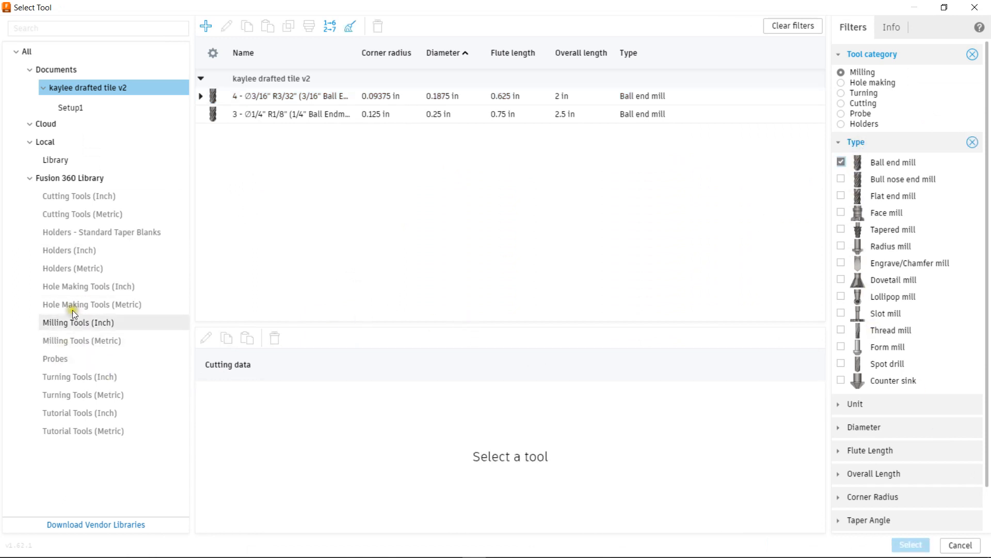
{"action": "left_click", "coordinate": [82, 325]}
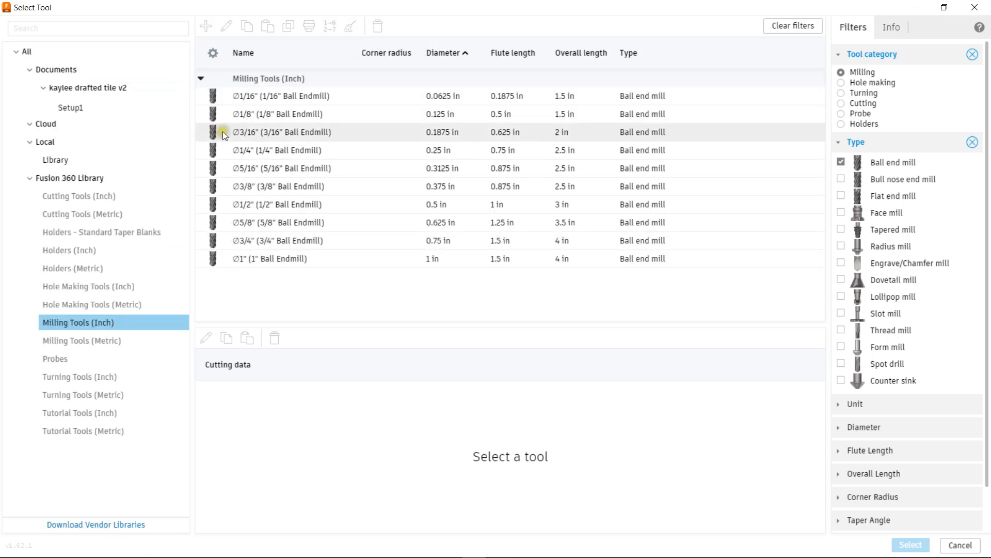
{"action": "left_click", "coordinate": [241, 115]}
{"action": "left_click", "coordinate": [240, 113]}
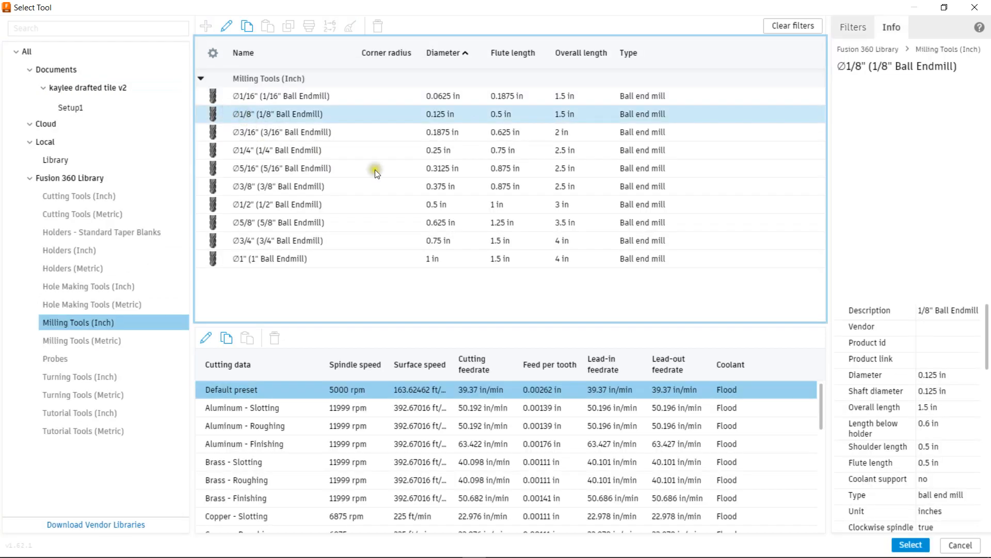
{"action": "left_click", "coordinate": [910, 545]}
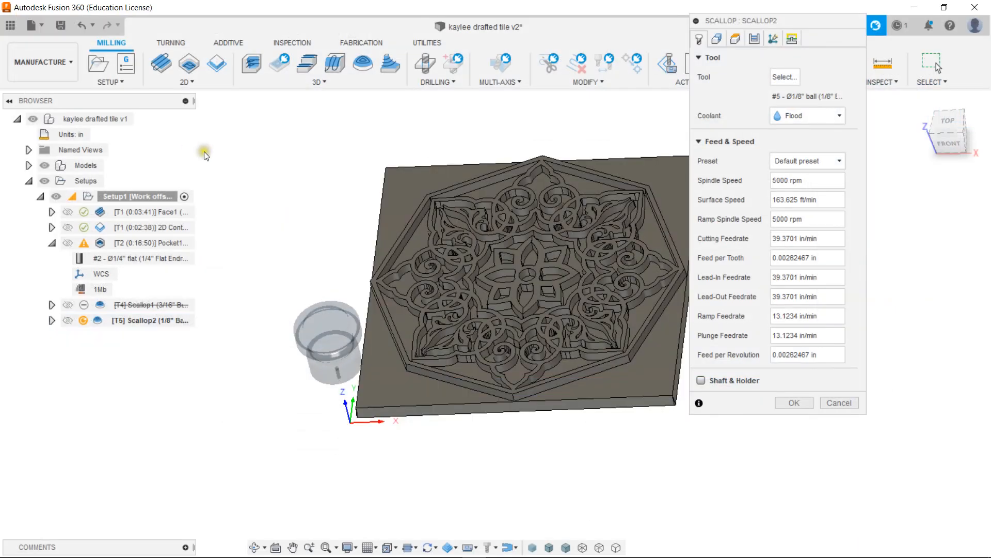
Apply the Aluminum - Finishing preset to Scallop2, disable coolant, and accept the changes
{"action": "left_click", "coordinate": [803, 161]}
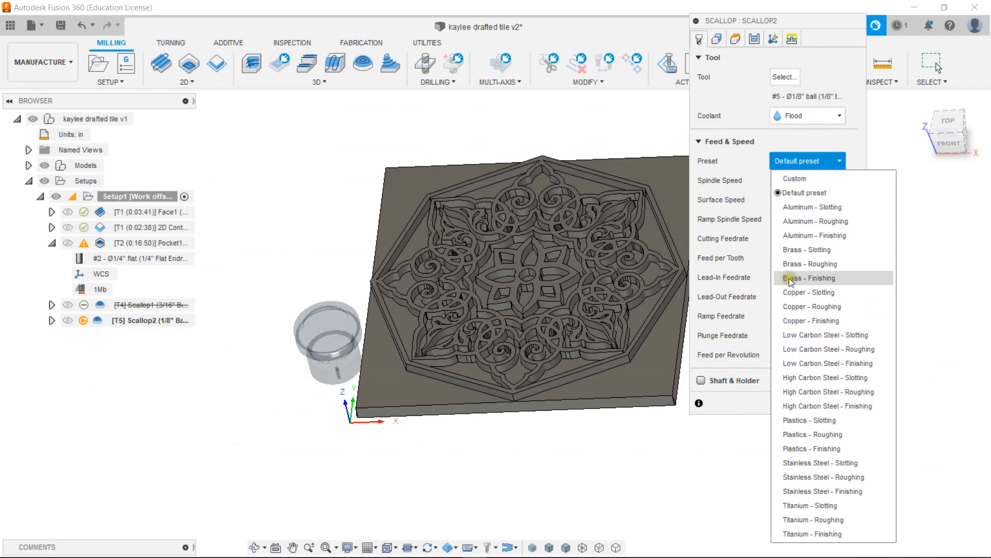
{"action": "left_click", "coordinate": [814, 236]}
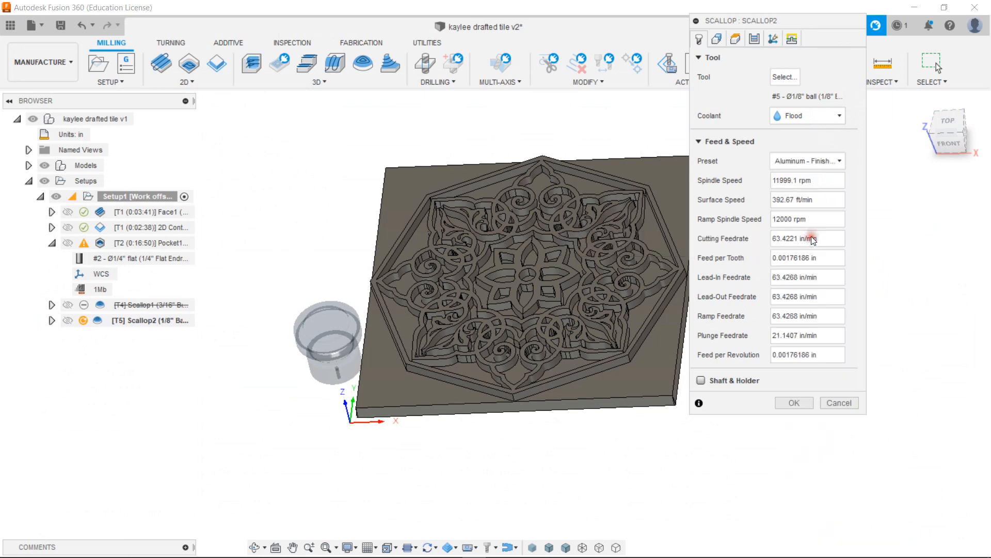
{"action": "left_click", "coordinate": [777, 116]}
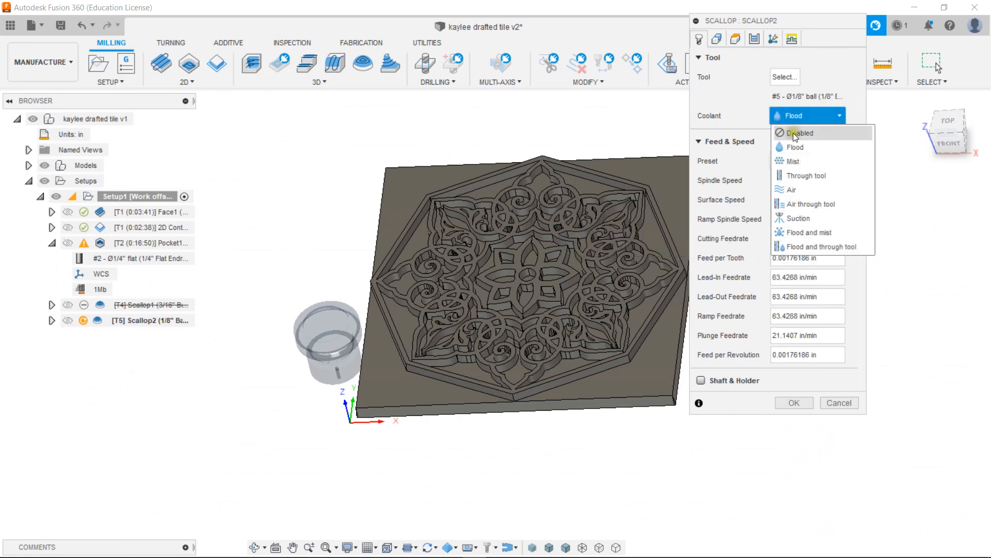
{"action": "left_click", "coordinate": [785, 133]}
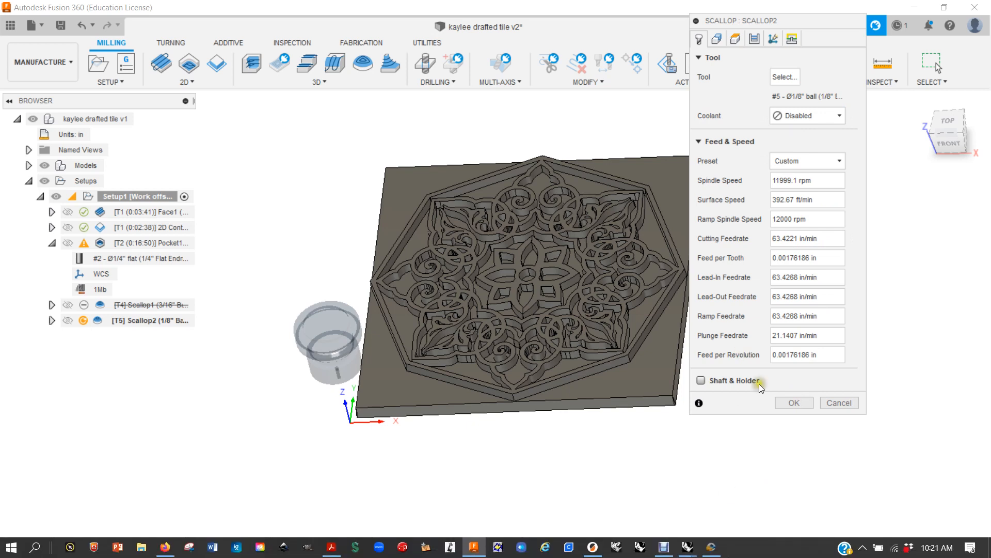
{"action": "left_click", "coordinate": [802, 402]}
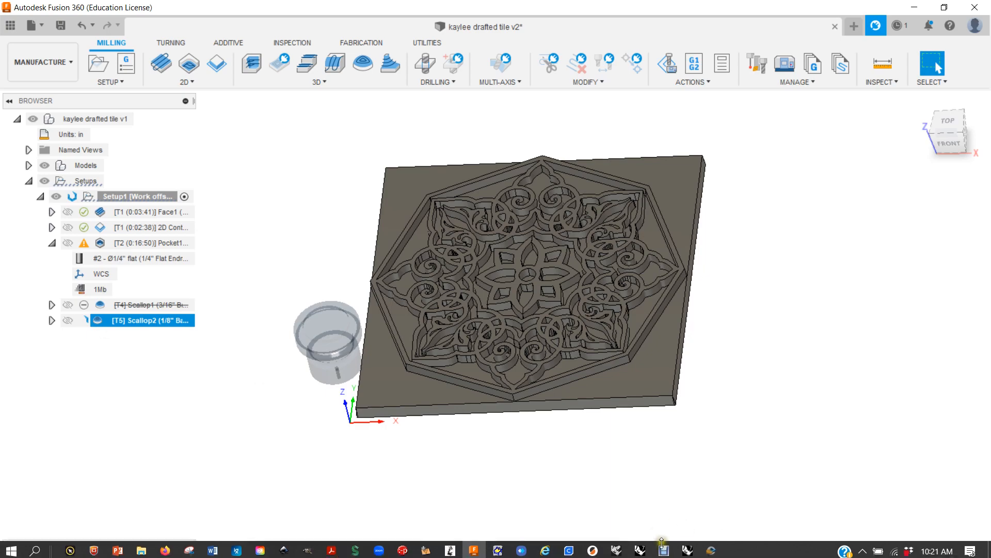
{"action": "left_click", "coordinate": [664, 549]}
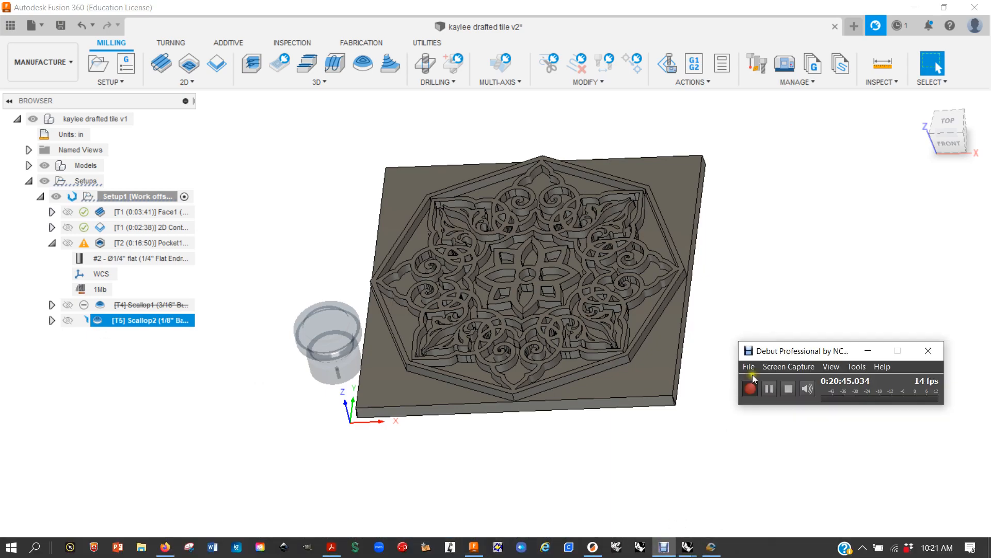
{"action": "left_click", "coordinate": [770, 389]}
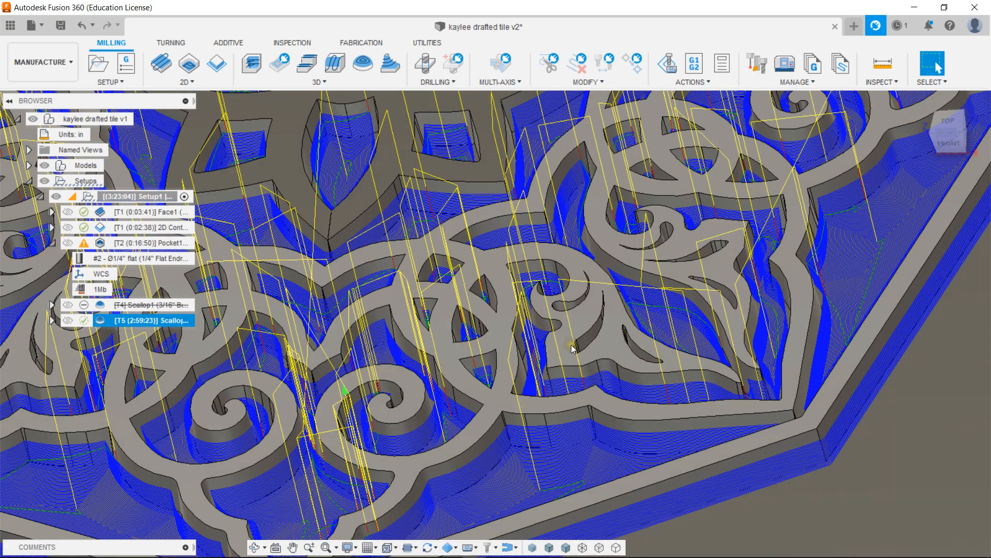
Inspect how far the 1/8" ball endmill toolpath reaches into the tile's spirals, small pockets, walls and flat floors
{"action": "scroll", "coordinate": [578, 390], "scroll_direction": "up", "scroll_amount": 5}
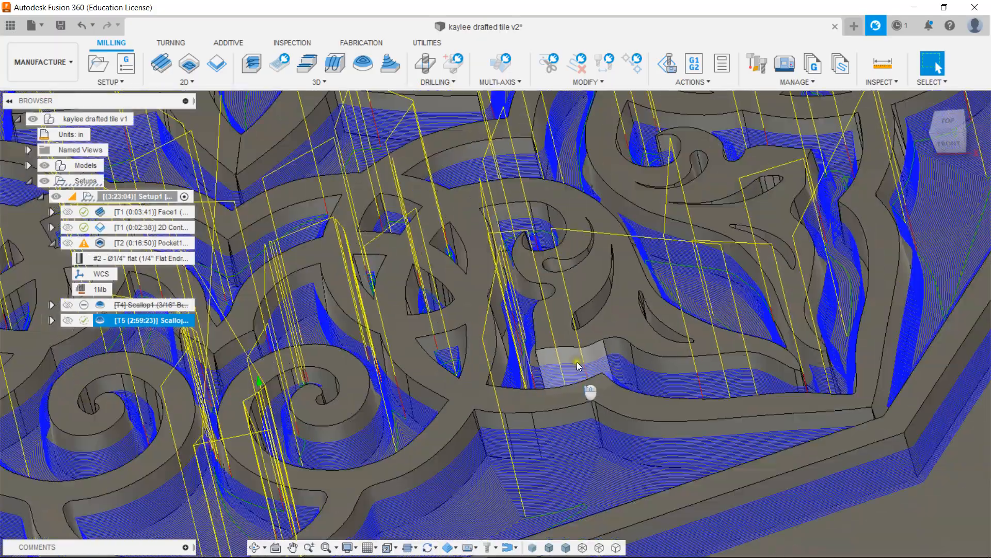
{"action": "scroll", "coordinate": [579, 367], "scroll_direction": "down", "scroll_amount": 3}
{"action": "middle_click_drag", "start_coordinate": [584, 379], "coordinate": [598, 358], "text": "shift"}
{"action": "scroll", "coordinate": [790, 433], "scroll_direction": "up", "scroll_amount": 8}
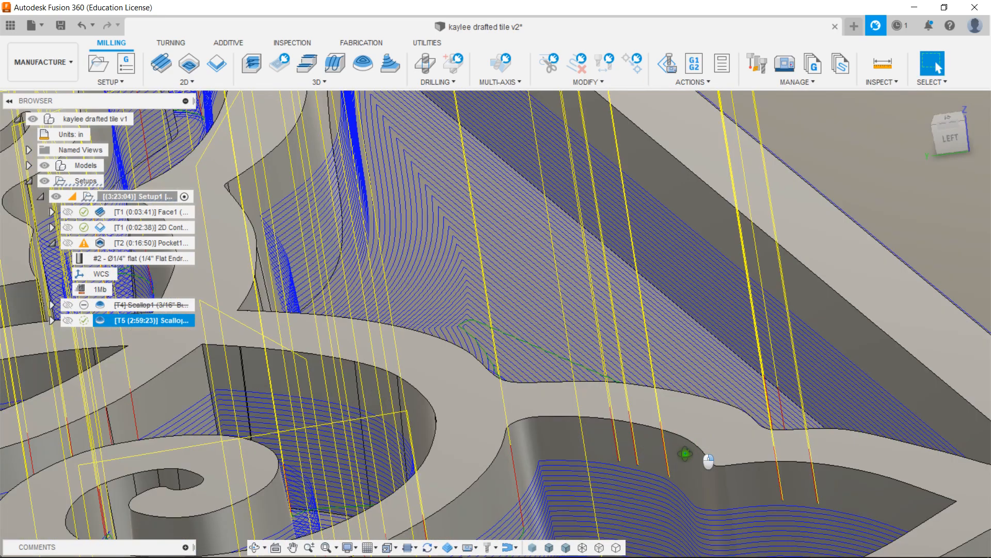
{"action": "mouse_move", "coordinate": [709, 460]}
{"action": "middle_mouse_down", "text": "shift"}
{"action": "mouse_move", "coordinate": [688, 478]}
{"action": "mouse_move", "coordinate": [688, 462]}
{"action": "middle_mouse_up", "text": "shift"}
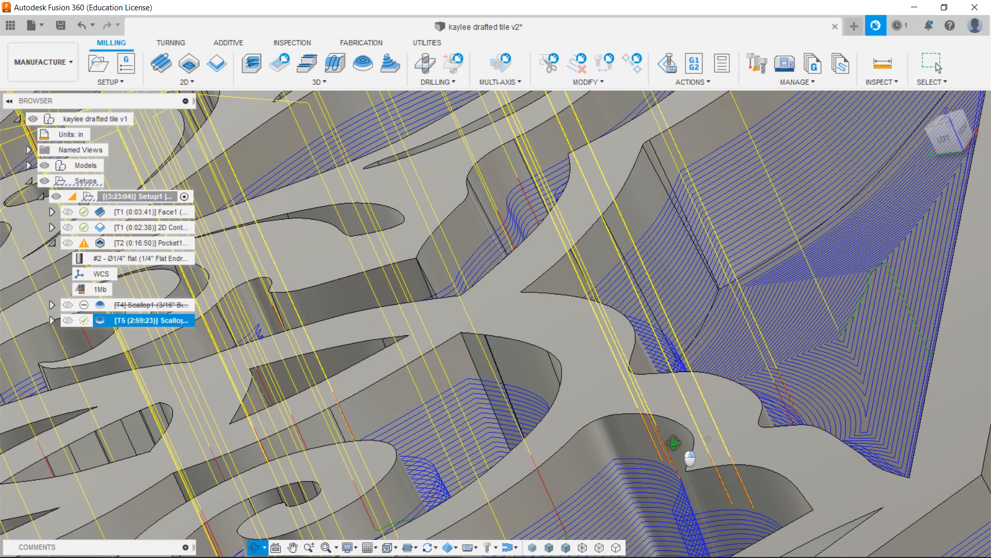
{"action": "scroll", "coordinate": [836, 323], "scroll_direction": "down", "scroll_amount": 3}
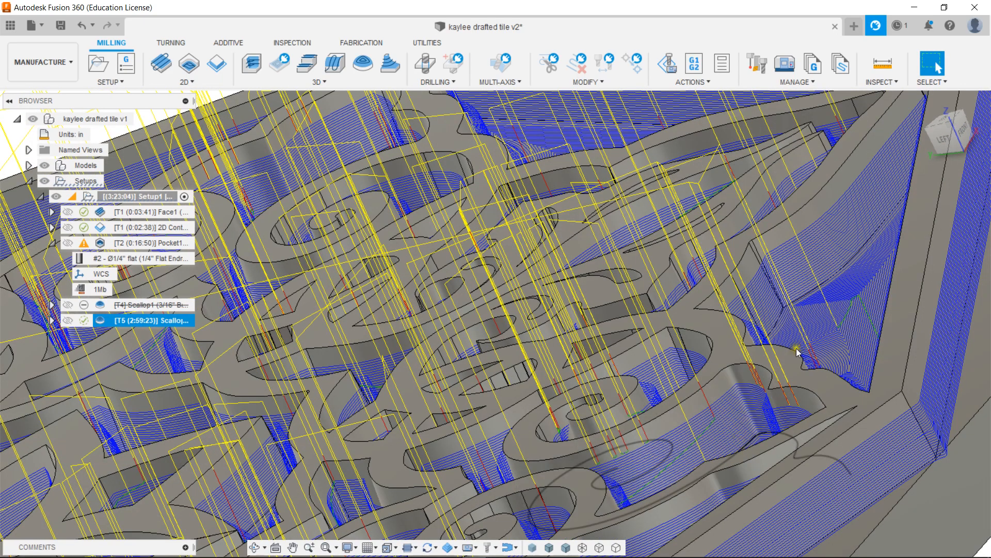
{"action": "middle_click_drag", "start_coordinate": [841, 381], "coordinate": [854, 326], "text": "shift"}
{"action": "scroll", "coordinate": [805, 325], "scroll_direction": "up", "scroll_amount": 2}
{"action": "scroll", "coordinate": [611, 438], "scroll_direction": "down", "scroll_amount": 3}
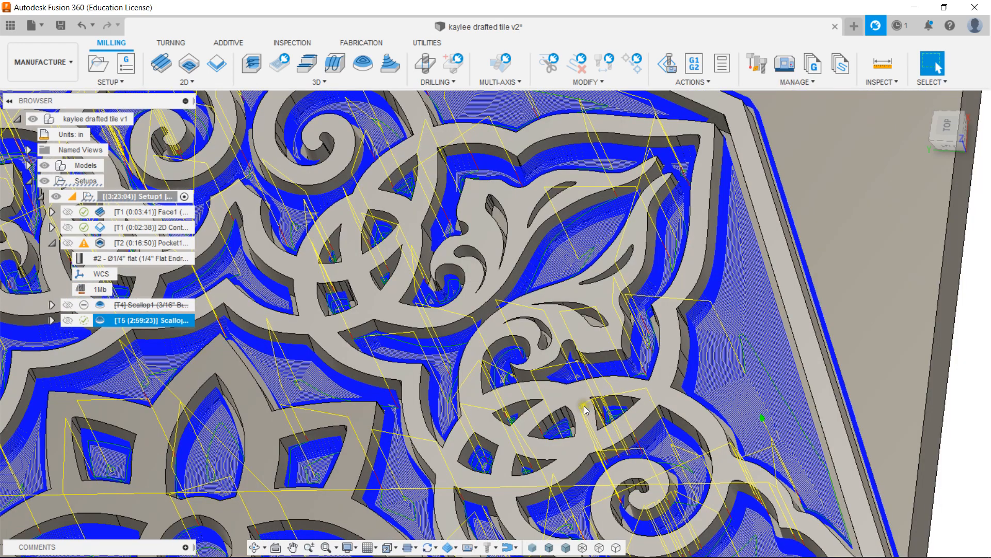
{"action": "middle_click_drag", "start_coordinate": [554, 325], "coordinate": [550, 286], "text": "shift"}
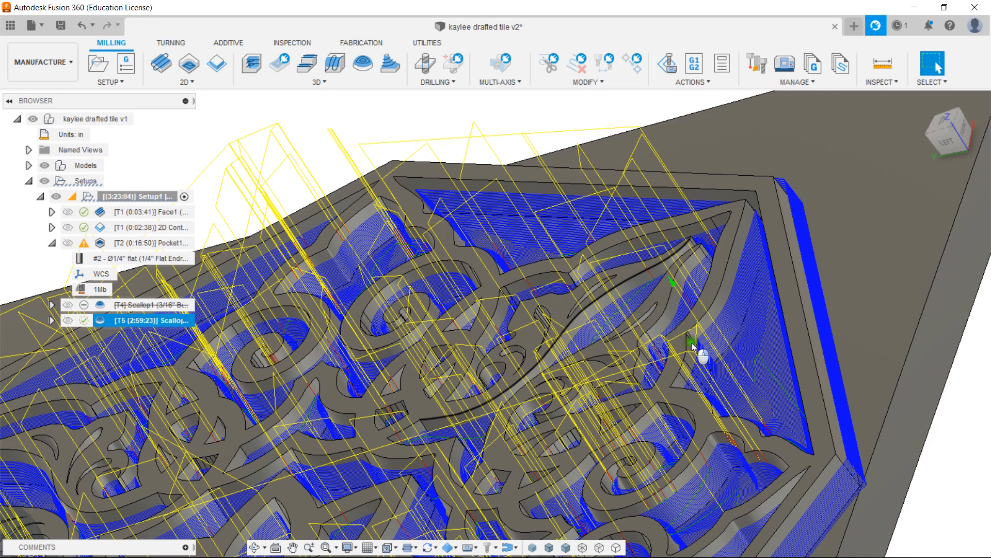
Edit Scallop2 and add the four flat floor faces between the ornament and the outer border to its avoided surfaces
{"action": "double_click", "coordinate": [98, 321]}
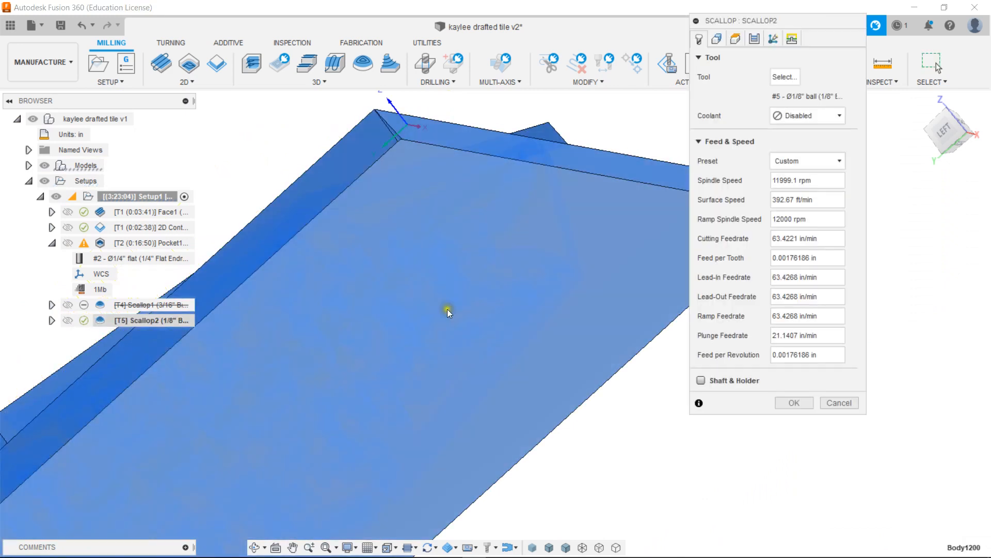
{"action": "scroll", "coordinate": [592, 345], "scroll_direction": "up", "scroll_amount": 3}
{"action": "scroll", "coordinate": [584, 342], "scroll_direction": "down", "scroll_amount": 5}
{"action": "mouse_move", "coordinate": [584, 352]}
{"action": "middle_mouse_down", "text": "shift"}
{"action": "mouse_move", "coordinate": [599, 399]}
{"action": "mouse_move", "coordinate": [671, 452]}
{"action": "mouse_move", "coordinate": [736, 466]}
{"action": "middle_mouse_up", "text": "shift"}
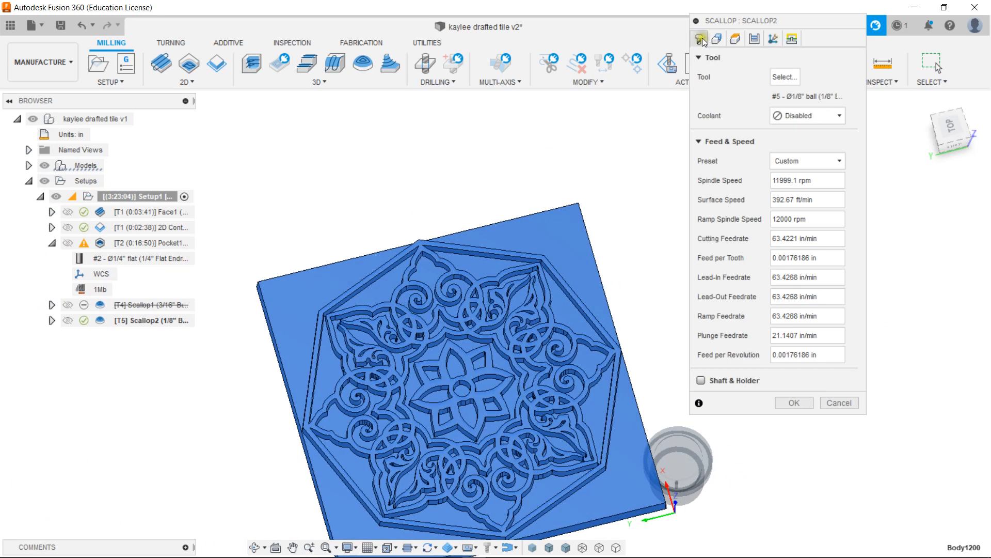
{"action": "left_click", "coordinate": [717, 39]}
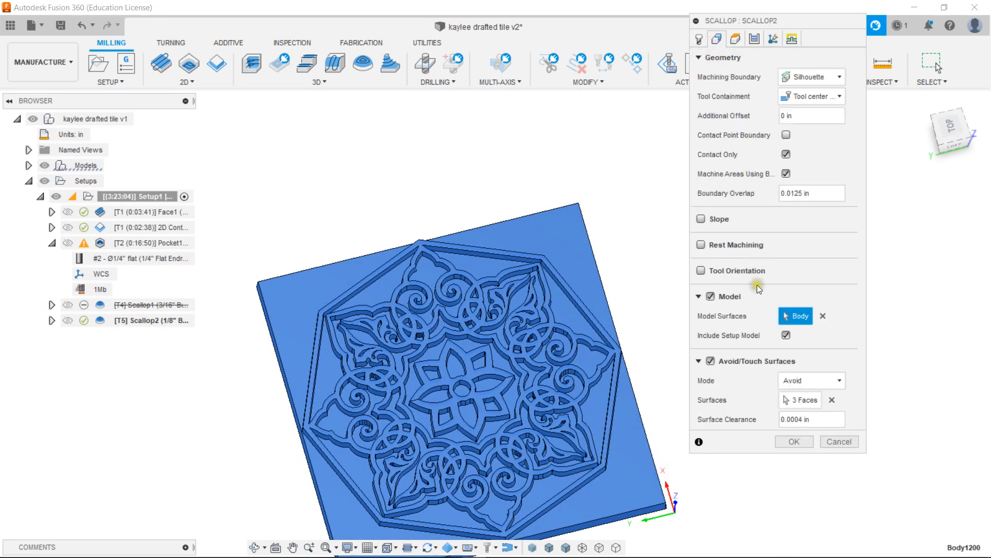
{"action": "left_click", "coordinate": [802, 400]}
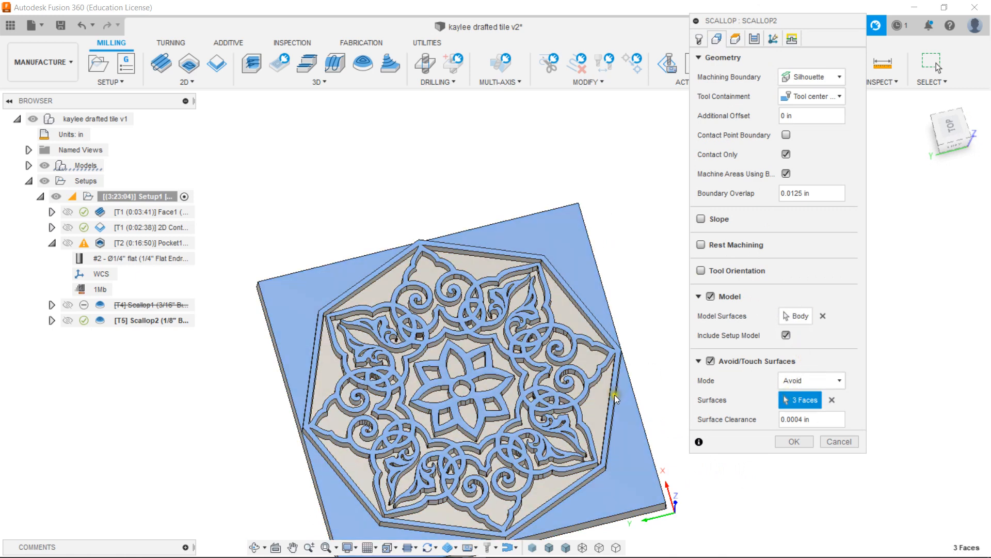
{"action": "scroll", "coordinate": [574, 455], "scroll_direction": "up", "scroll_amount": 2}
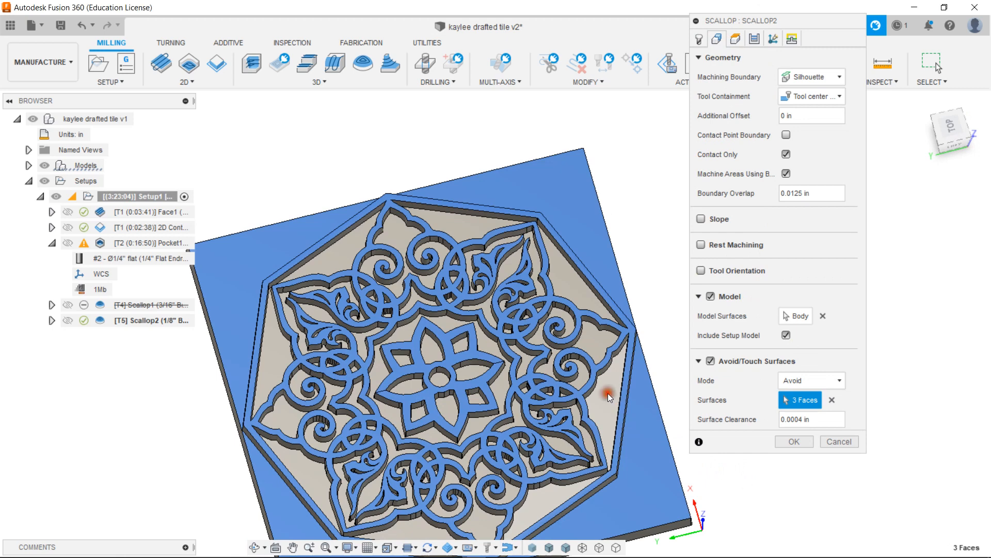
{"action": "left_click", "coordinate": [609, 360]}
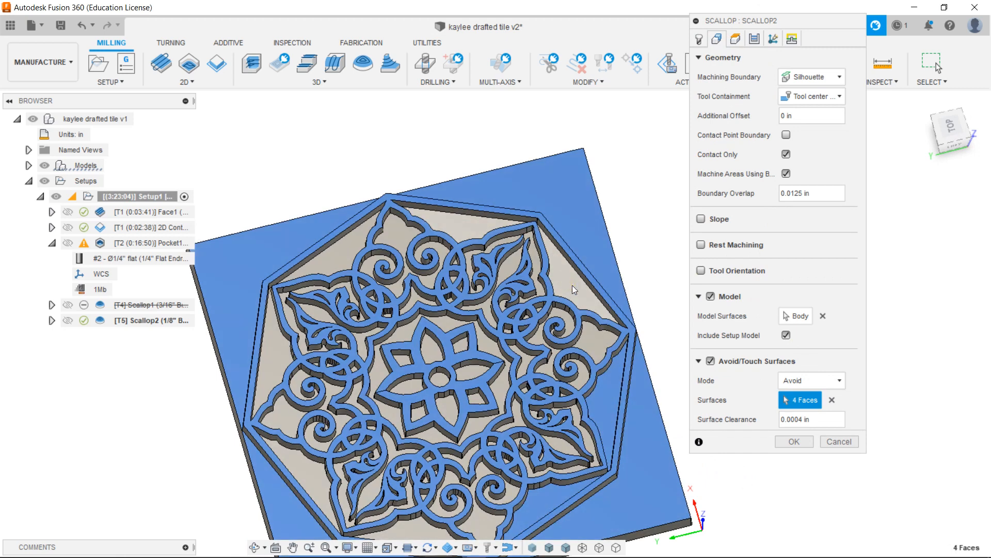
{"action": "left_click", "coordinate": [343, 261]}
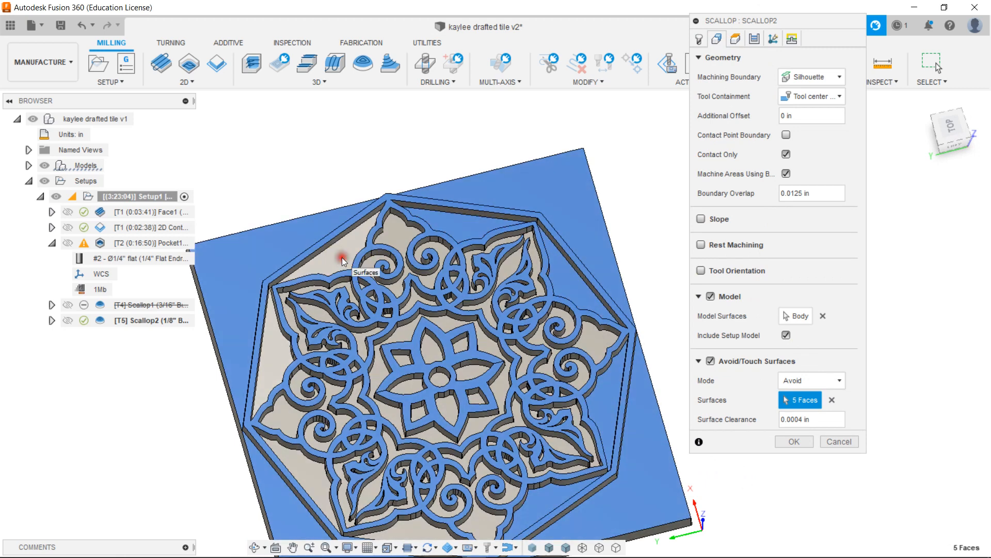
{"action": "left_click", "coordinate": [297, 470]}
{"action": "left_click", "coordinate": [474, 530]}
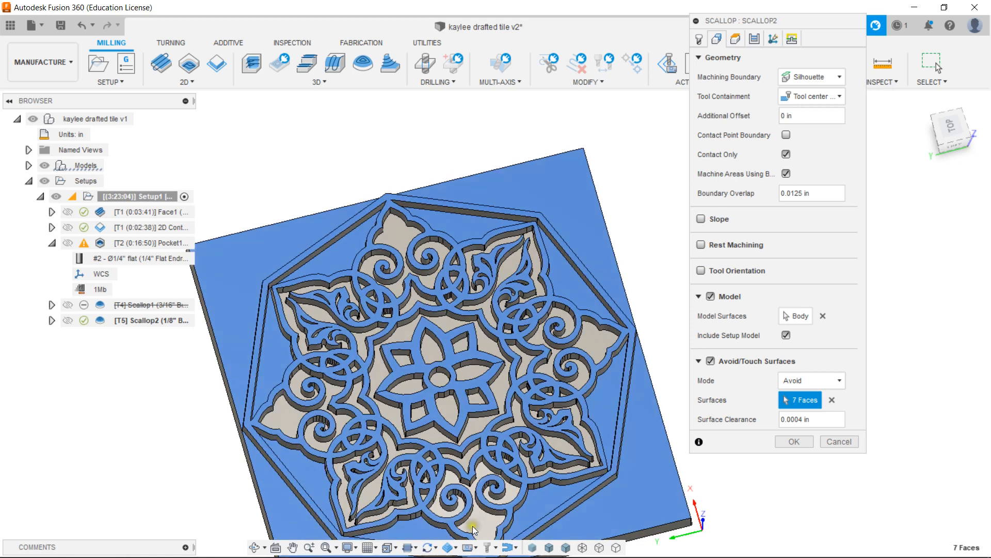
Add the flat floor faces of the lower, left and upper outer ornament lobes to Scallop2's avoided surfaces
{"action": "left_click", "coordinate": [372, 493]}
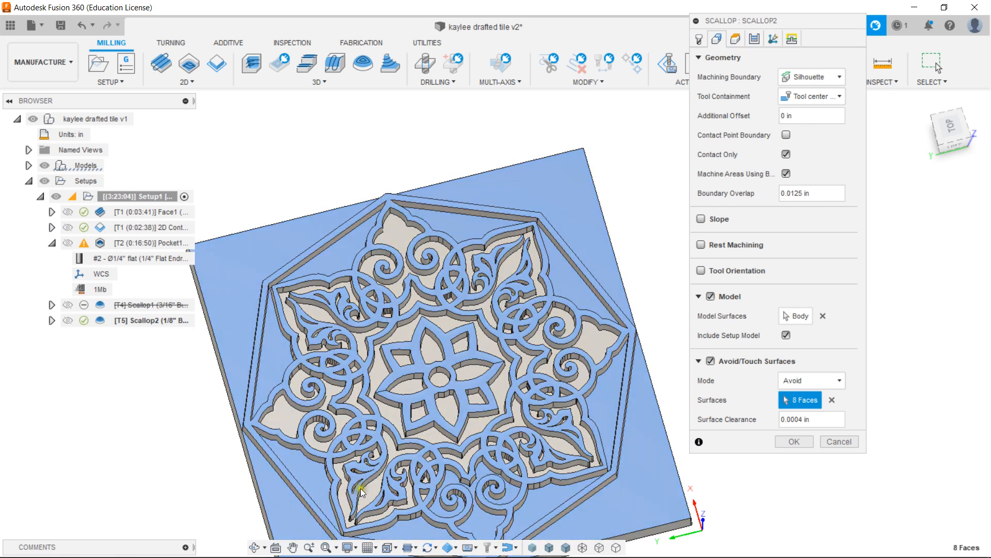
{"action": "left_click", "coordinate": [372, 493]}
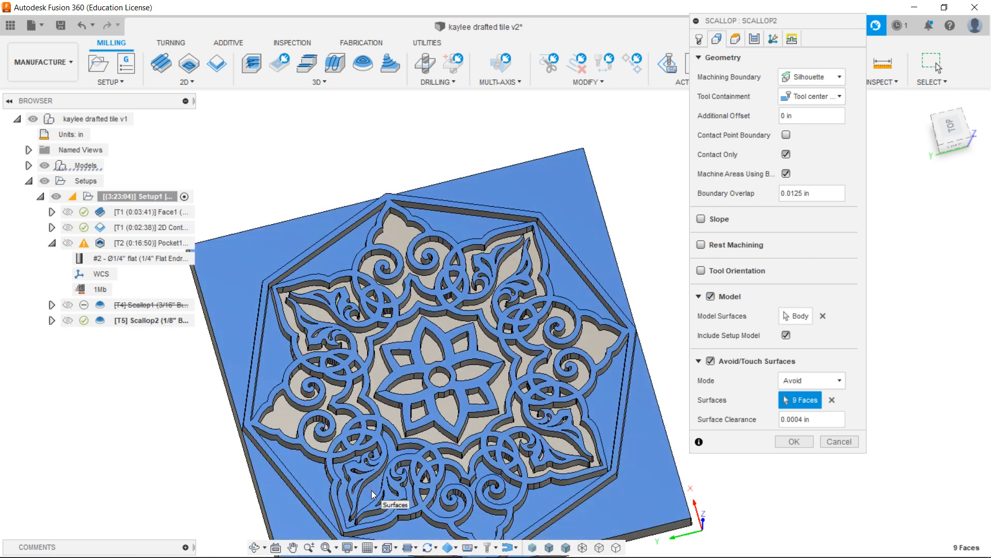
{"action": "left_click", "coordinate": [283, 420]}
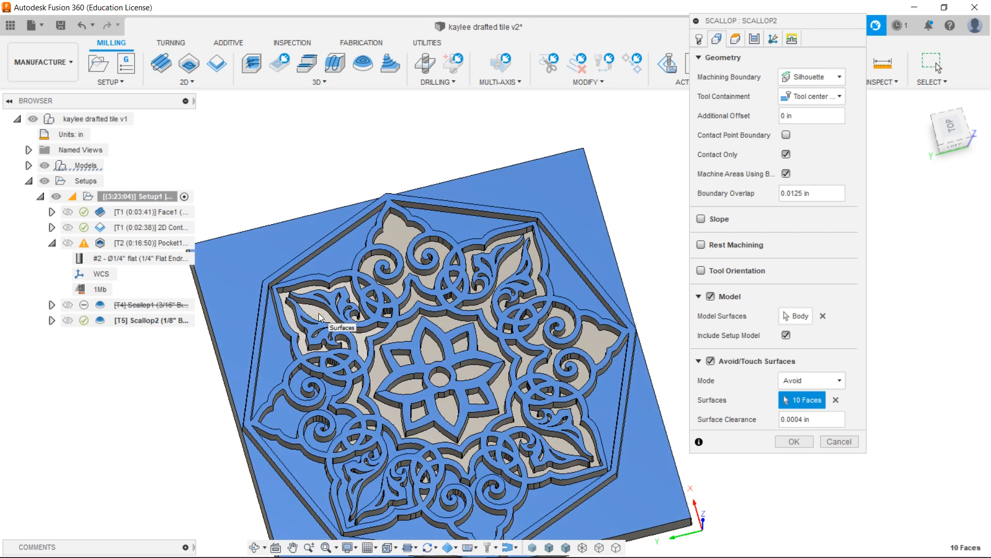
{"action": "left_click", "coordinate": [399, 240]}
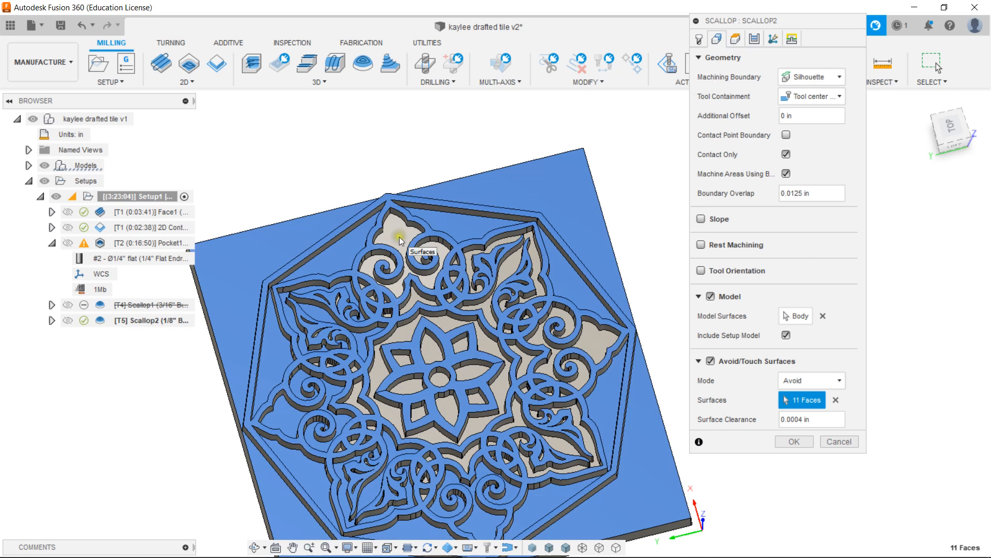
{"action": "left_click", "coordinate": [399, 240]}
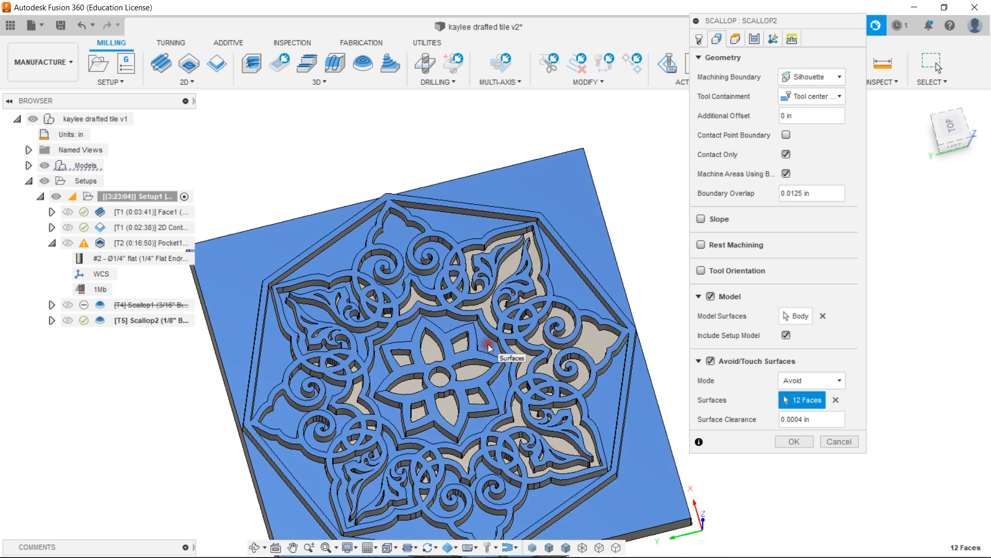
Add the floors of the central flower's petals and its adjacent lower pocket to the avoided surfaces
{"action": "left_click", "coordinate": [436, 356]}
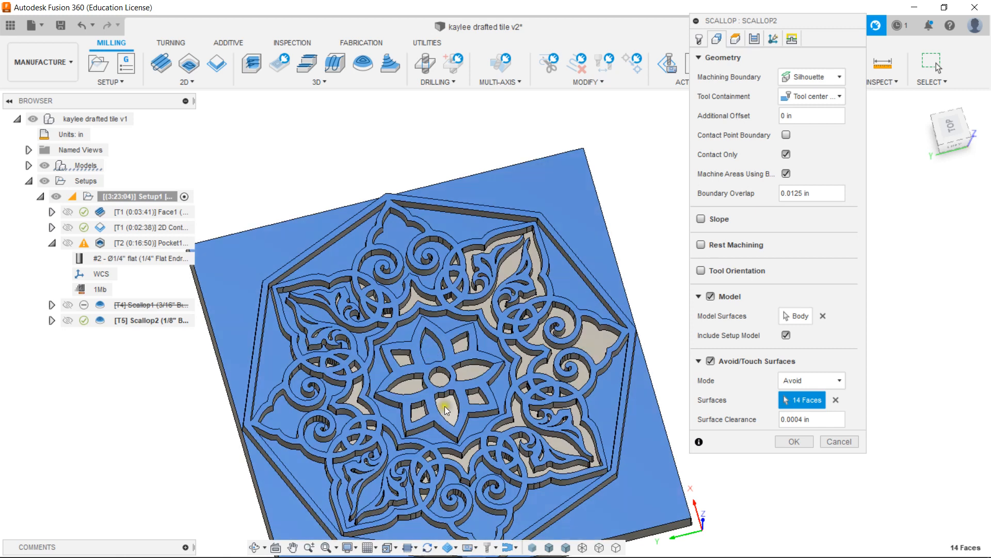
{"action": "left_click", "coordinate": [451, 413]}
{"action": "left_click", "coordinate": [449, 410]}
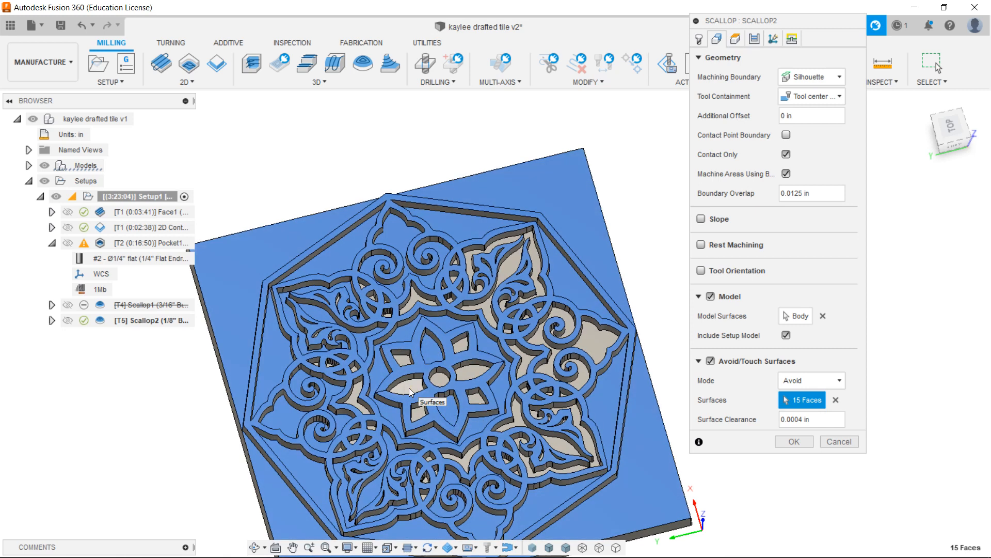
{"action": "left_click", "coordinate": [407, 384]}
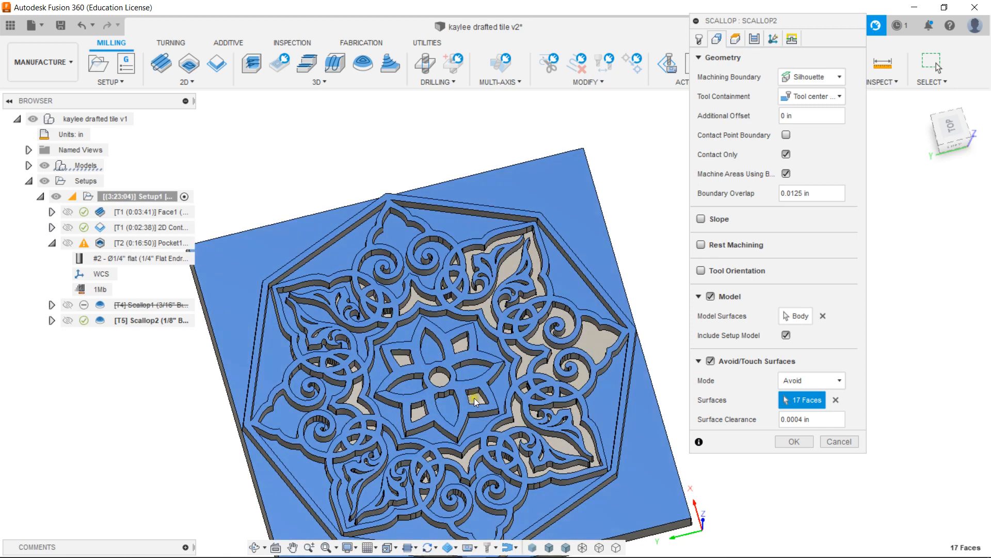
{"action": "left_click", "coordinate": [476, 403]}
Add the curved floor strips beside the central flower and the upper-right leaf lobe's floor to the avoided surfaces
{"action": "scroll", "coordinate": [353, 397], "scroll_direction": "up", "scroll_amount": 5}
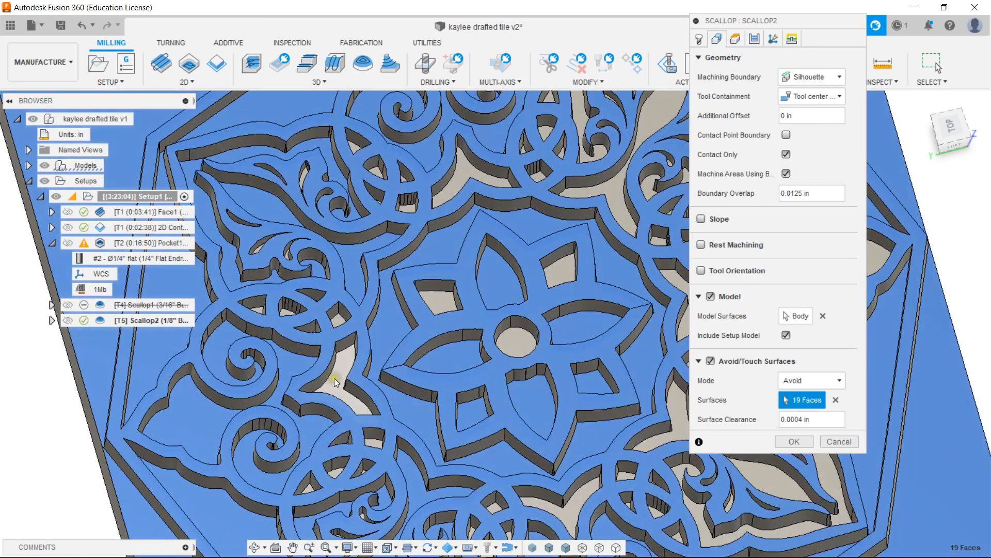
{"action": "left_click", "coordinate": [340, 377]}
{"action": "scroll", "coordinate": [341, 377], "scroll_direction": "down", "scroll_amount": 5}
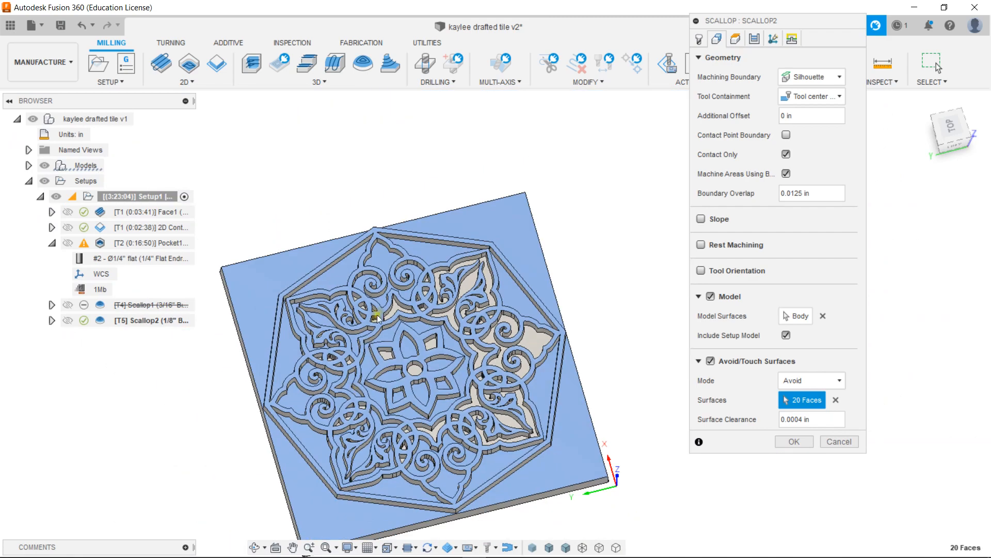
{"action": "scroll", "coordinate": [400, 312], "scroll_direction": "up", "scroll_amount": 5}
{"action": "left_click", "coordinate": [558, 322]}
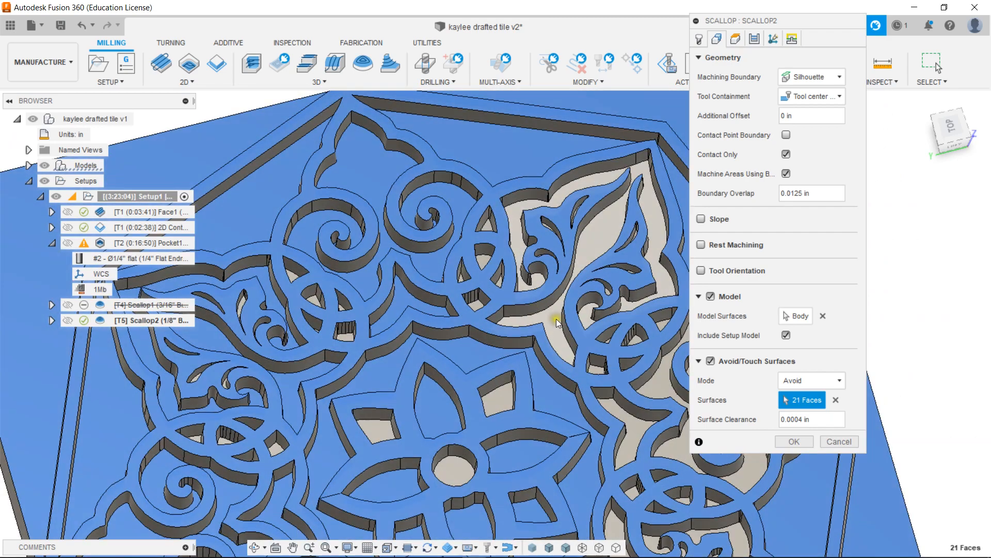
{"action": "left_click", "coordinate": [554, 323]}
Add the floors of the central flower's remaining upper small pockets to the avoided surfaces
{"action": "scroll", "coordinate": [553, 324], "scroll_direction": "up", "scroll_amount": 3}
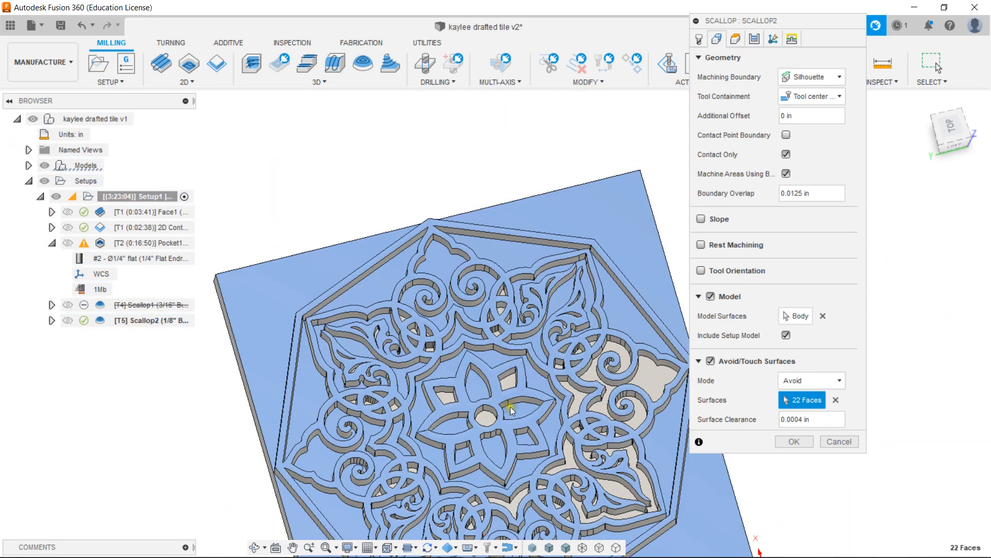
{"action": "scroll", "coordinate": [510, 393], "scroll_direction": "down", "scroll_amount": 3}
{"action": "left_click", "coordinate": [511, 393]}
{"action": "scroll", "coordinate": [510, 393], "scroll_direction": "down", "scroll_amount": 2}
{"action": "left_click", "coordinate": [370, 391]}
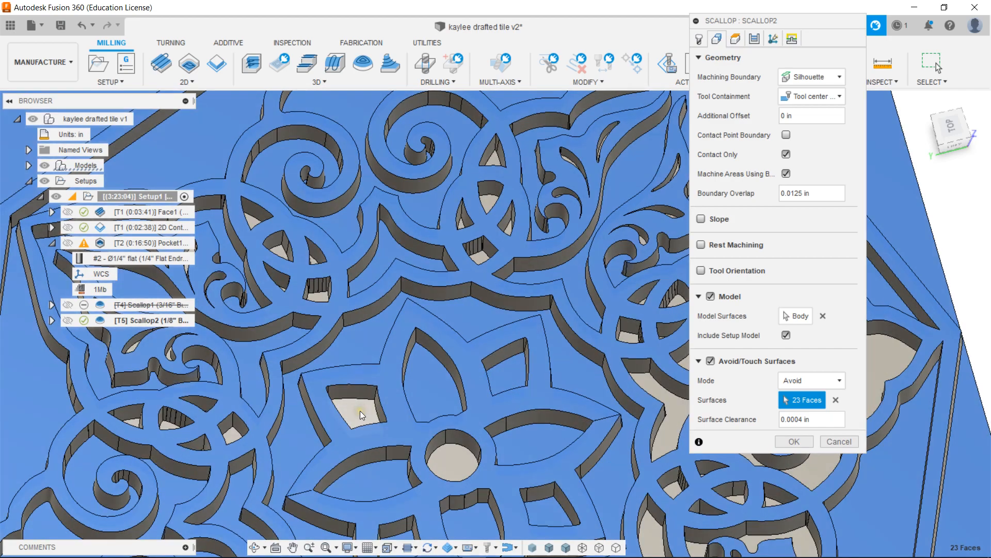
Add the remaining large floor faces of the lower and right ornament lobes and gaps to the avoided surfaces, and accept Scallop2
{"action": "scroll", "coordinate": [369, 391], "scroll_direction": "up", "scroll_amount": 5}
{"action": "scroll", "coordinate": [436, 445], "scroll_direction": "down", "scroll_amount": 5}
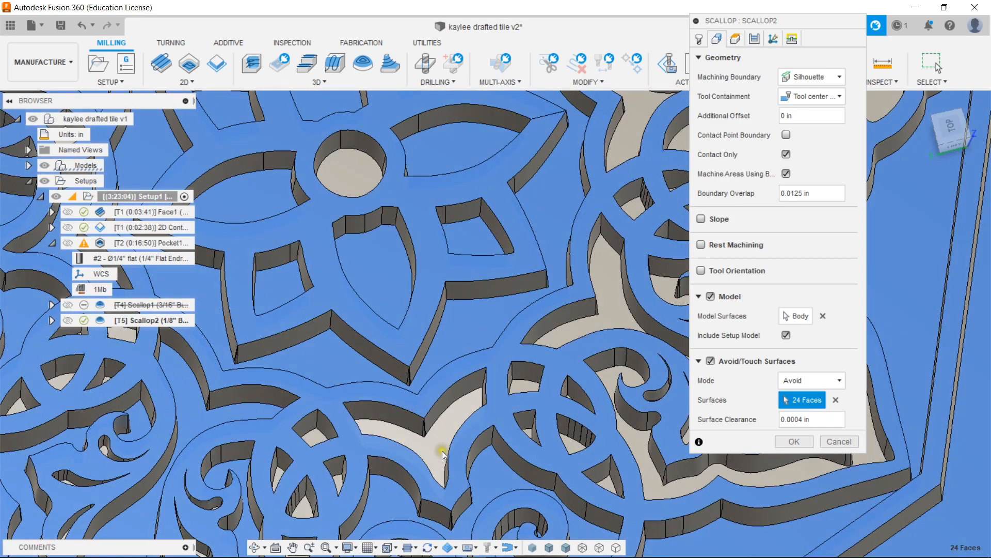
{"action": "left_click", "coordinate": [437, 446]}
{"action": "left_click", "coordinate": [623, 322]}
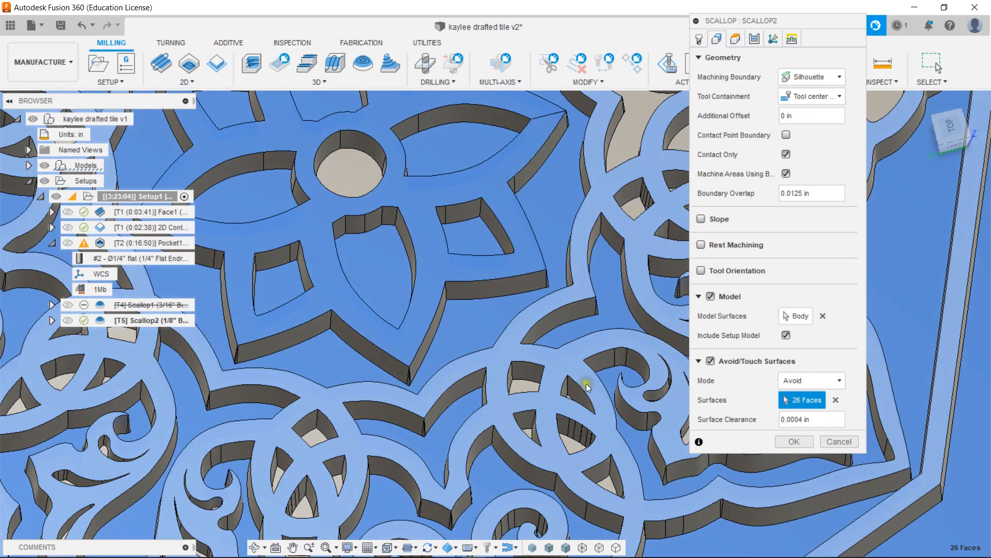
{"action": "scroll", "coordinate": [509, 474], "scroll_direction": "up", "scroll_amount": 5}
{"action": "left_click", "coordinate": [626, 246]}
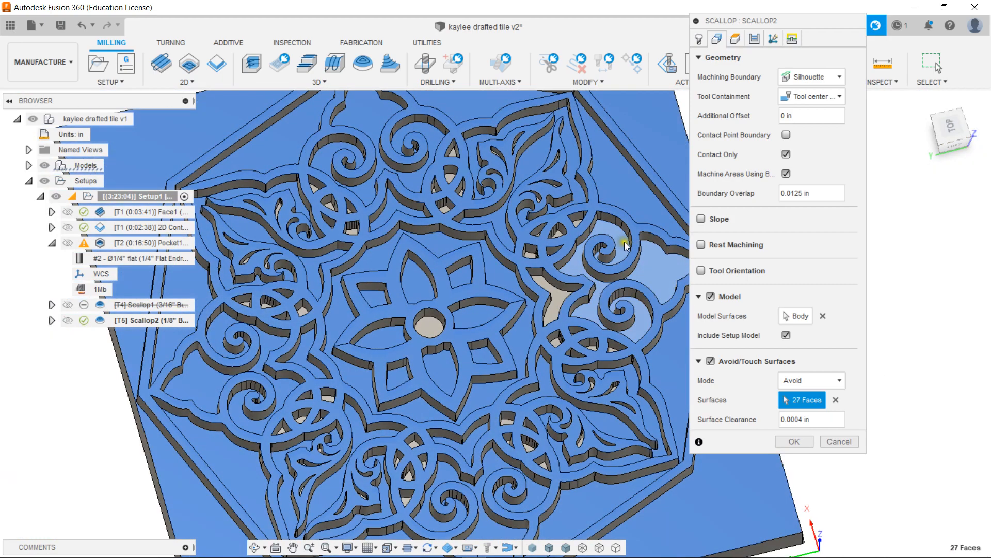
{"action": "left_click", "coordinate": [621, 246]}
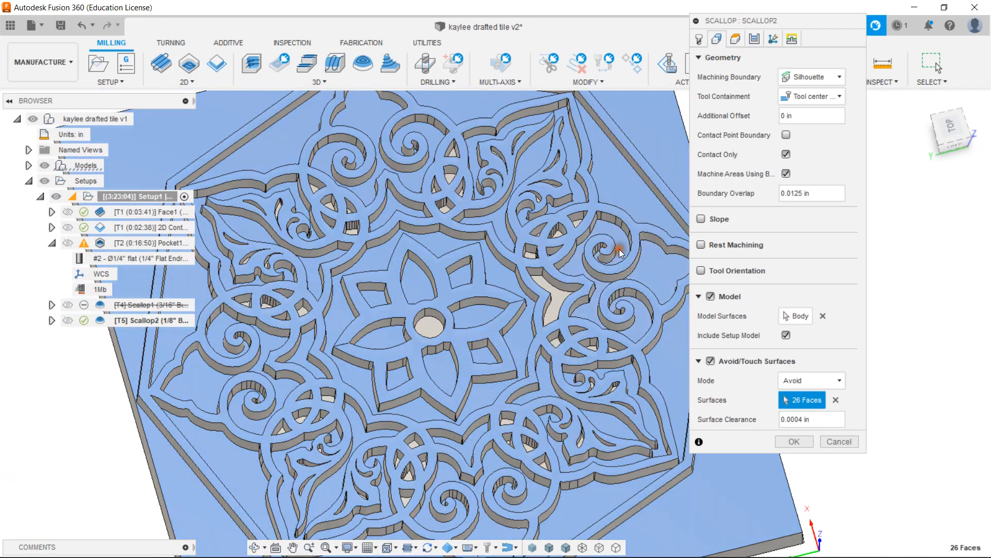
{"action": "left_click", "coordinate": [614, 247]}
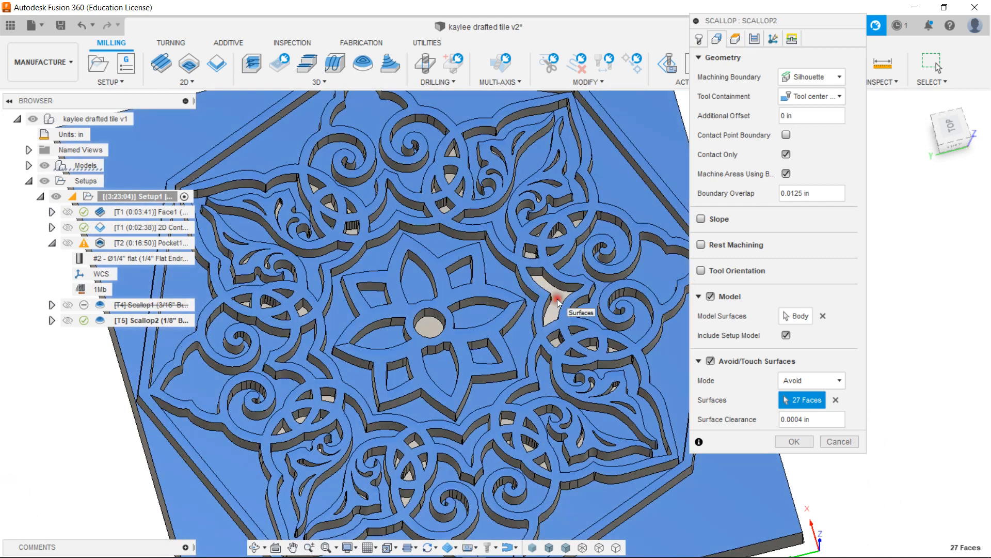
{"action": "left_click", "coordinate": [555, 295]}
{"action": "scroll", "coordinate": [525, 289], "scroll_direction": "up", "scroll_amount": 1}
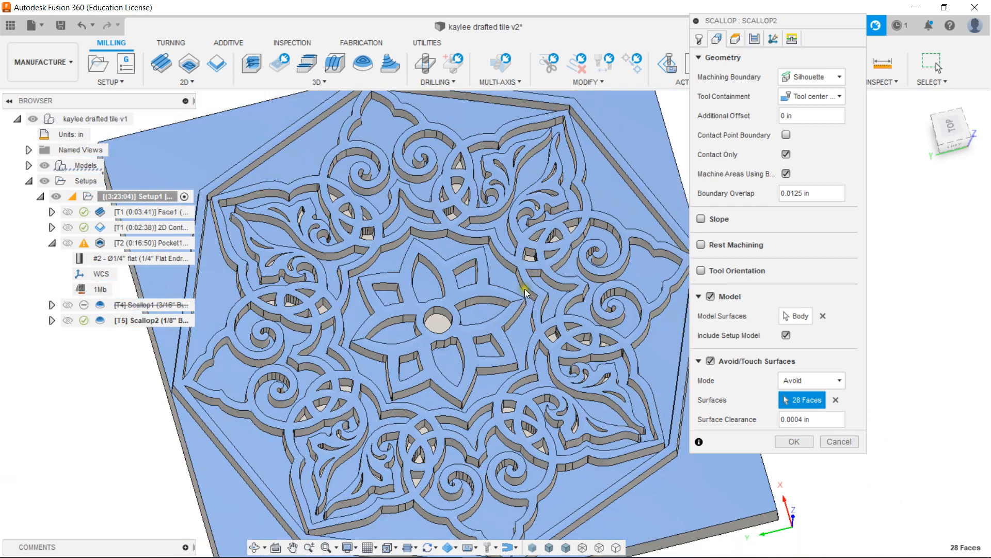
{"action": "scroll", "coordinate": [525, 291], "scroll_direction": "up", "scroll_amount": 4}
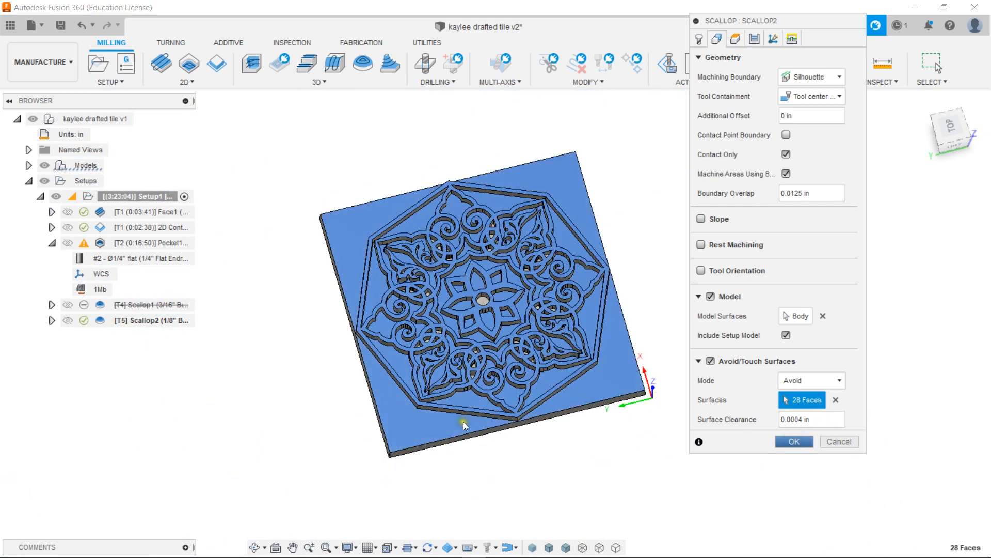
{"action": "key", "text": "Return"}
Inspect the regenerated Scallop2 toolpath along the ornament's walls and the avoided floor faces
{"action": "middle_click_drag", "start_coordinate": [292, 396], "coordinate": [281, 376], "text": "shift"}
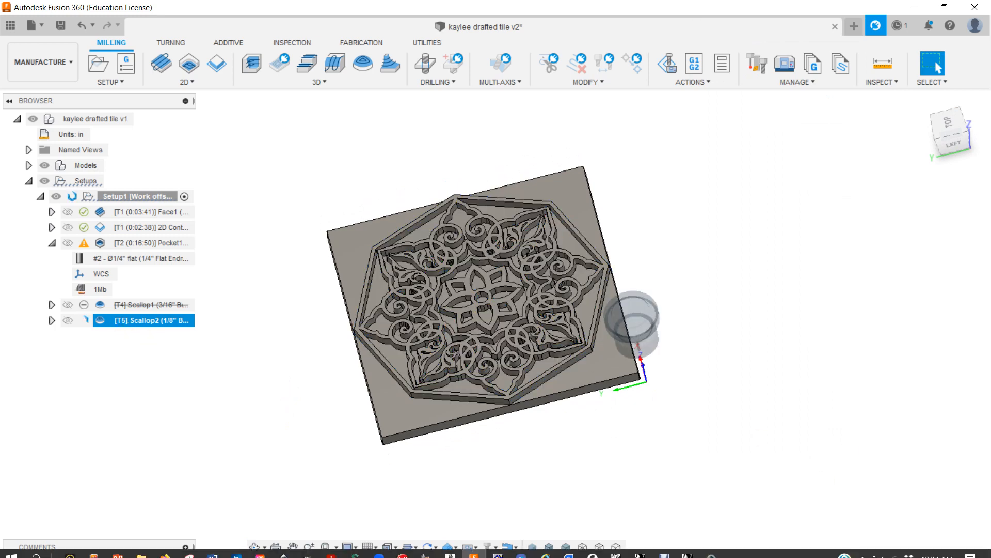
{"action": "left_click", "coordinate": [663, 549]}
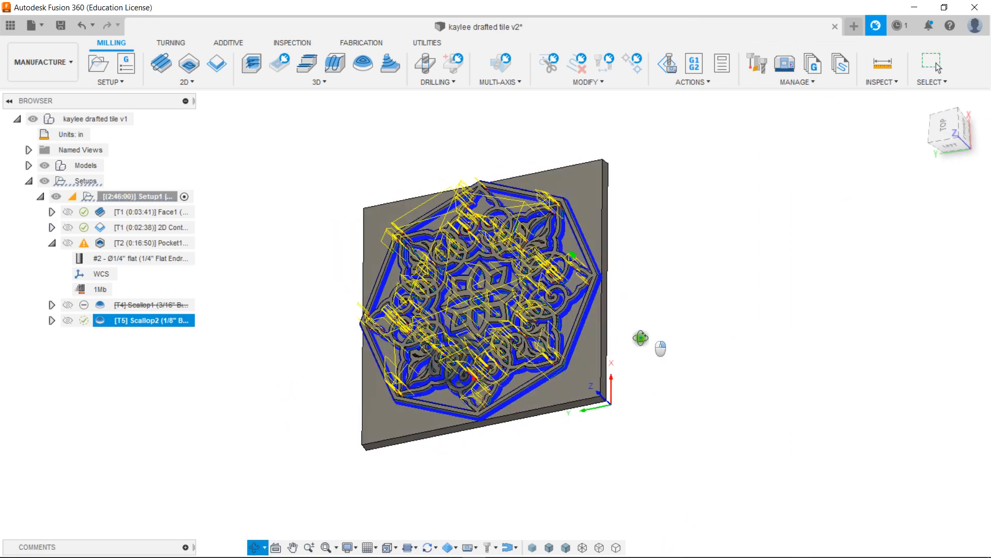
{"action": "scroll", "coordinate": [568, 316], "scroll_direction": "up", "scroll_amount": 5}
{"action": "middle_click_drag", "start_coordinate": [568, 316], "coordinate": [526, 336], "text": "shift"}
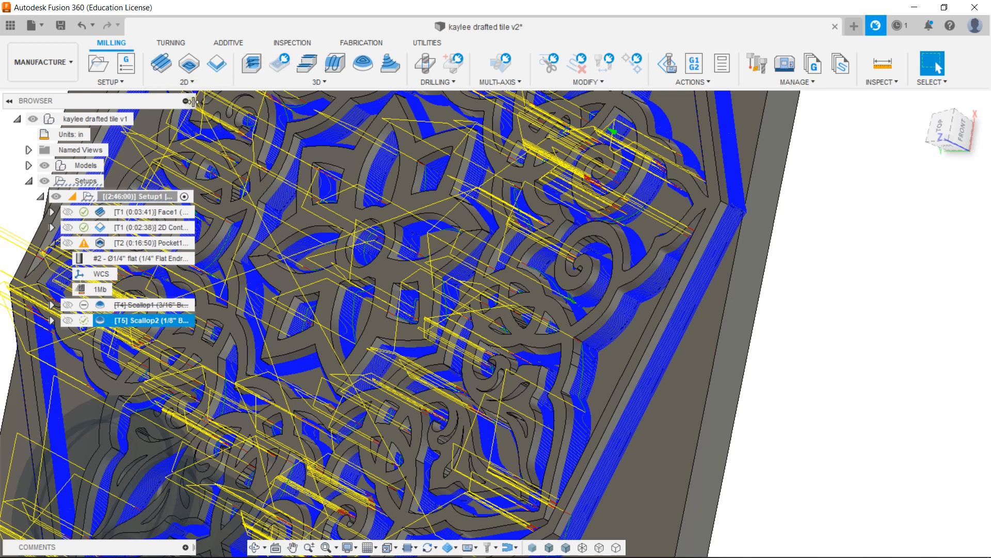
Widen the browser to show the full operation names and turn on the Scallop2 toolpath display
{"action": "mouse_move", "coordinate": [193, 101]}
{"action": "left_mouse_down"}
{"action": "mouse_move", "coordinate": [243, 106]}
{"action": "mouse_move", "coordinate": [209, 106]}
{"action": "left_mouse_up"}
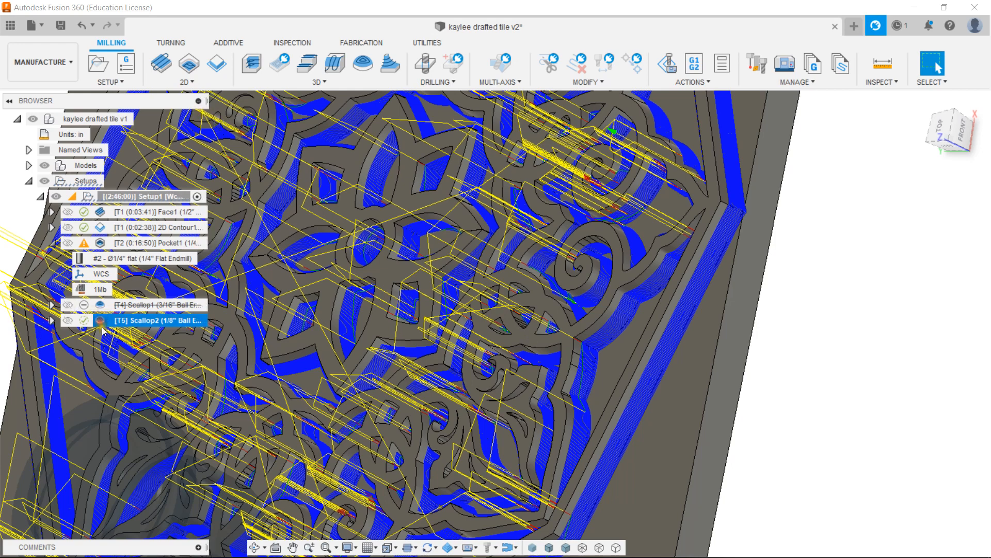
{"action": "left_click", "coordinate": [235, 340]}
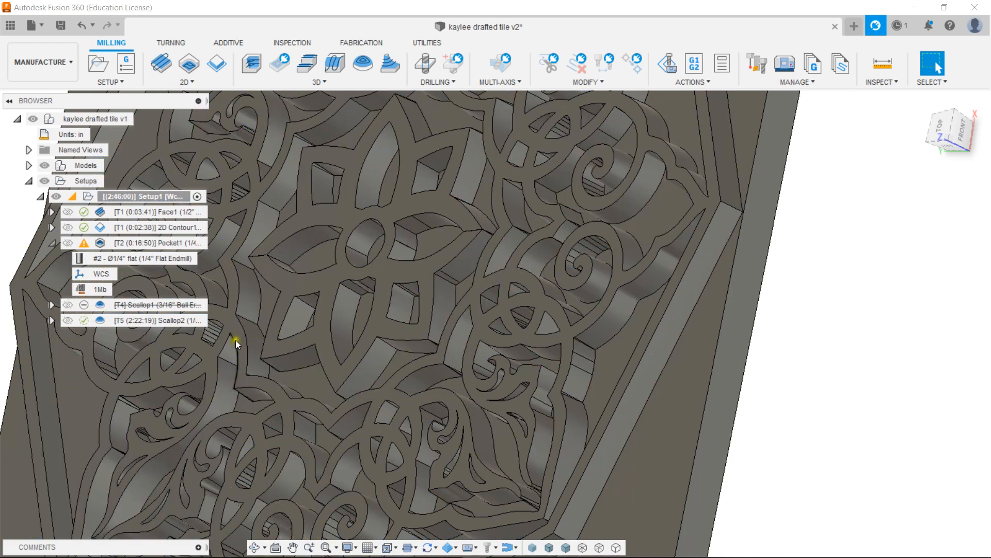
{"action": "left_click", "coordinate": [68, 321]}
Examine how the Scallop2 passes follow the drafted walls in the flower petals, small pockets and surrounding gaps
{"action": "scroll", "coordinate": [582, 355], "scroll_direction": "down", "scroll_amount": 3}
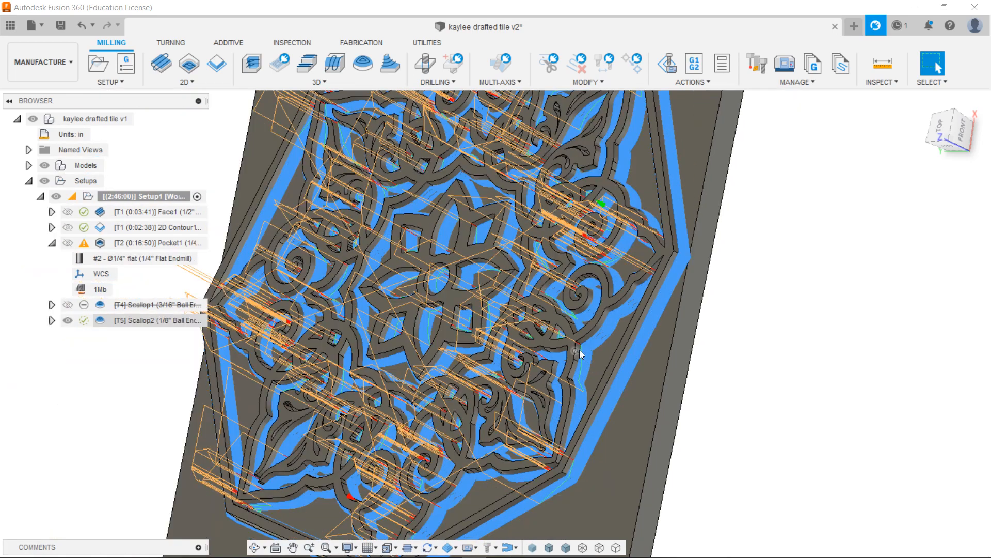
{"action": "scroll", "coordinate": [578, 353], "scroll_direction": "up", "scroll_amount": 1}
{"action": "scroll", "coordinate": [577, 354], "scroll_direction": "down", "scroll_amount": 5}
{"action": "middle_click_drag", "start_coordinate": [593, 323], "coordinate": [614, 320], "text": "shift"}
{"action": "scroll", "coordinate": [610, 321], "scroll_direction": "up", "scroll_amount": 10}
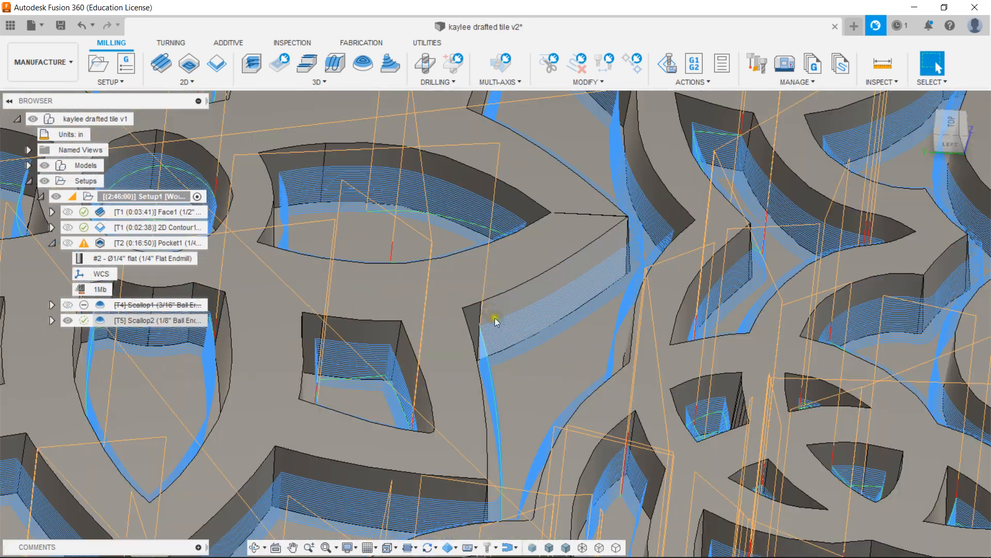
{"action": "scroll", "coordinate": [450, 327], "scroll_direction": "down", "scroll_amount": 10}
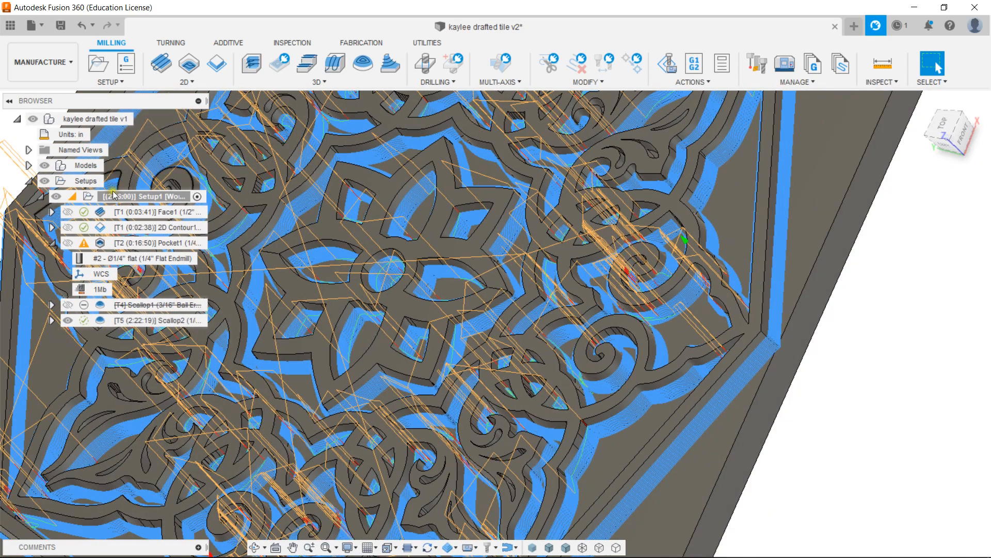
Simulate all of Setup1's operations with the machine, moving the settings dialog clear of the stock, and start playback
{"action": "left_click", "coordinate": [89, 199]}
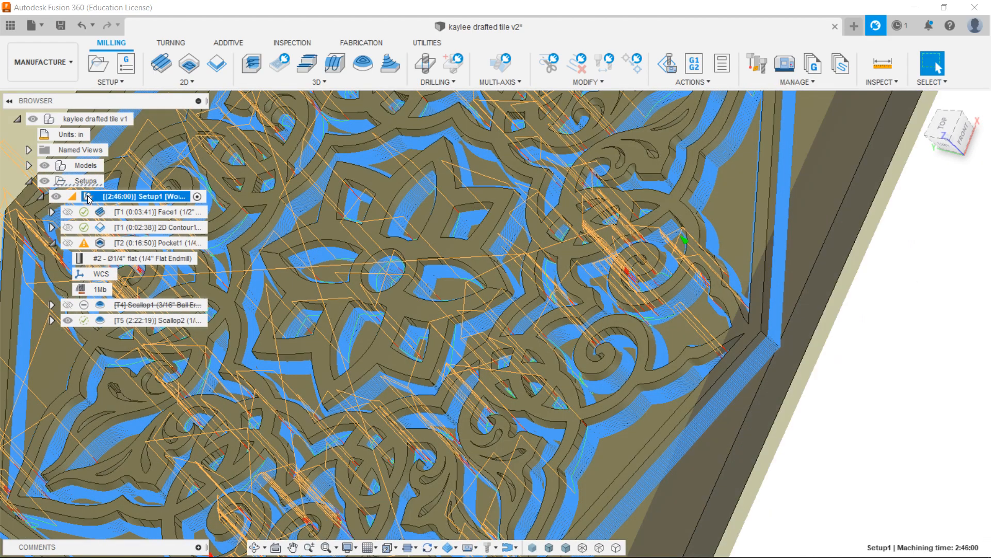
{"action": "left_click", "coordinate": [669, 64]}
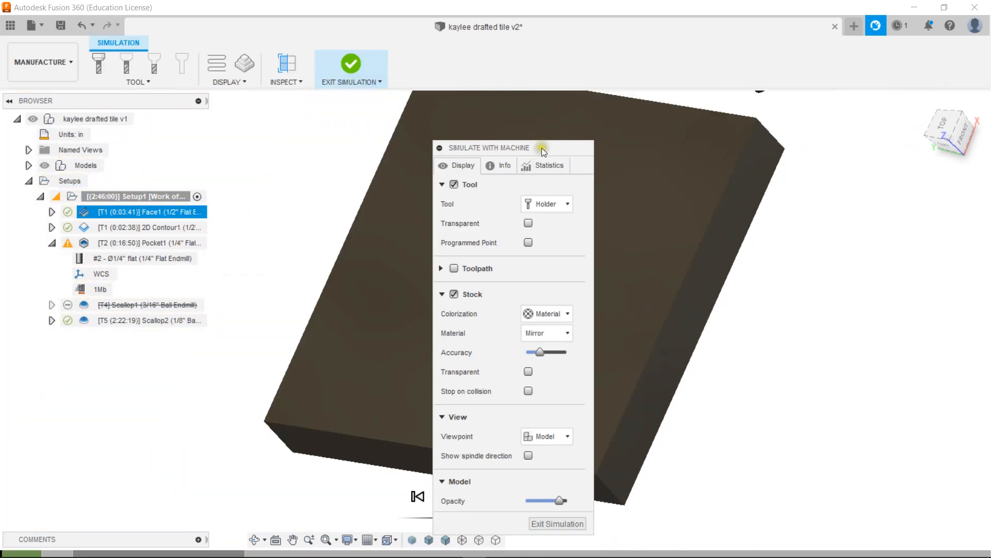
{"action": "left_click_drag", "start_coordinate": [541, 147], "coordinate": [901, 110]}
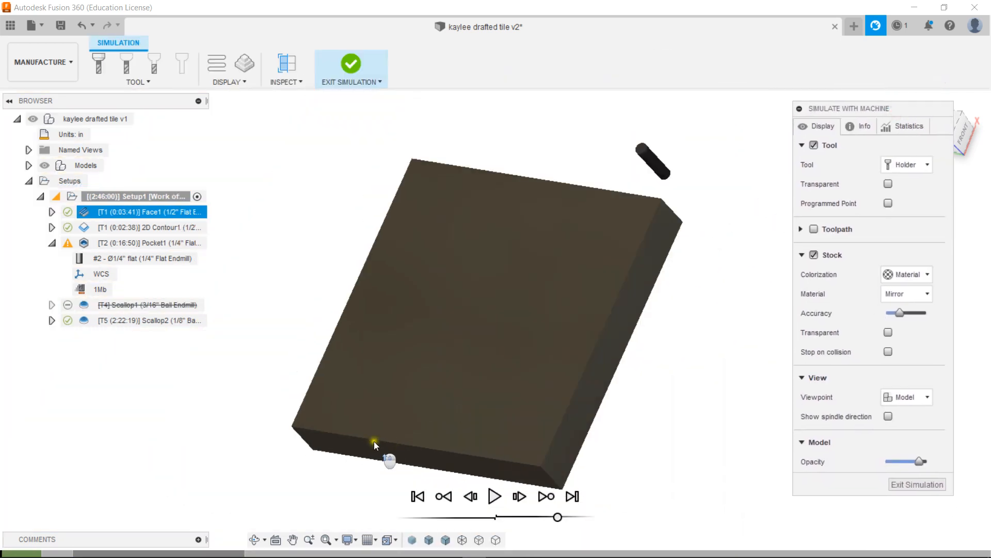
{"action": "middle_click_drag", "start_coordinate": [507, 343], "coordinate": [613, 412], "text": "shift"}
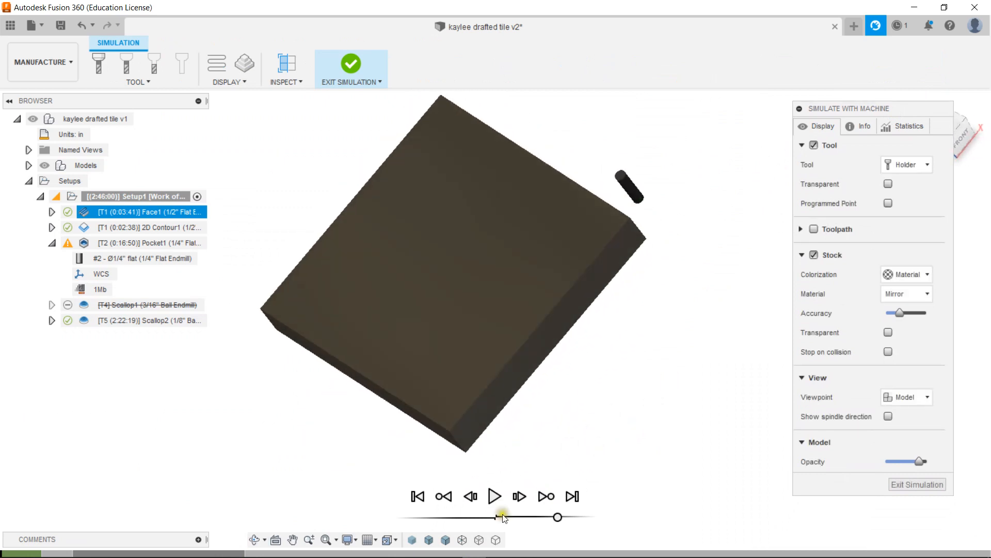
{"action": "left_click", "coordinate": [495, 495]}
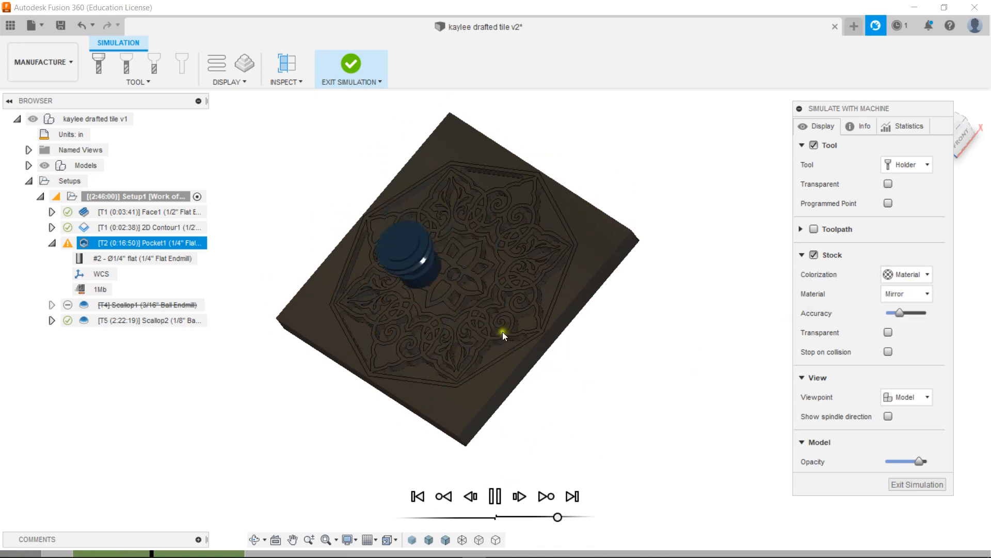
Watch the ornament being machined up close and raise the simulation's playback speed to near maximum
{"action": "scroll", "coordinate": [468, 333], "scroll_direction": "up", "scroll_amount": 8}
{"action": "scroll", "coordinate": [465, 344], "scroll_direction": "down", "scroll_amount": 10}
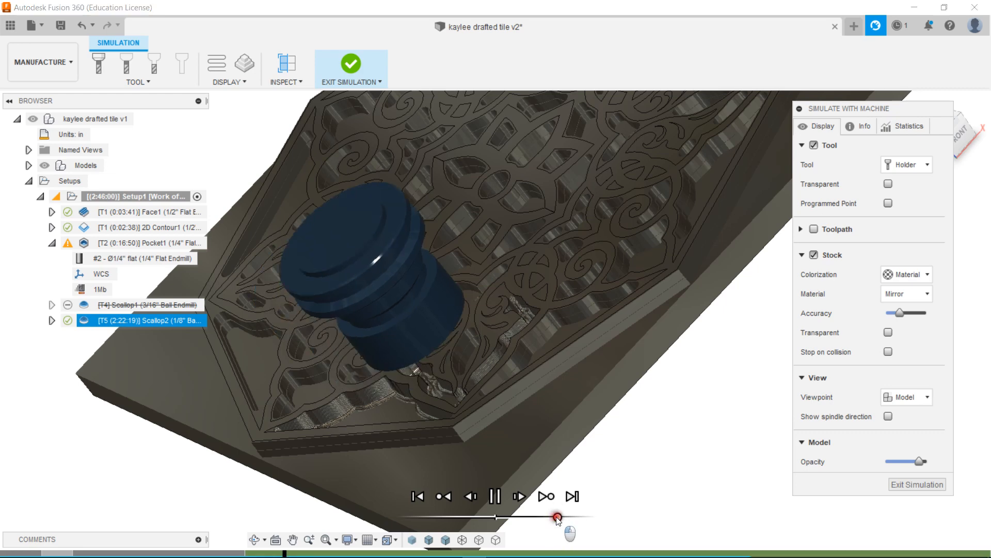
{"action": "left_click_drag", "start_coordinate": [558, 517], "coordinate": [606, 518]}
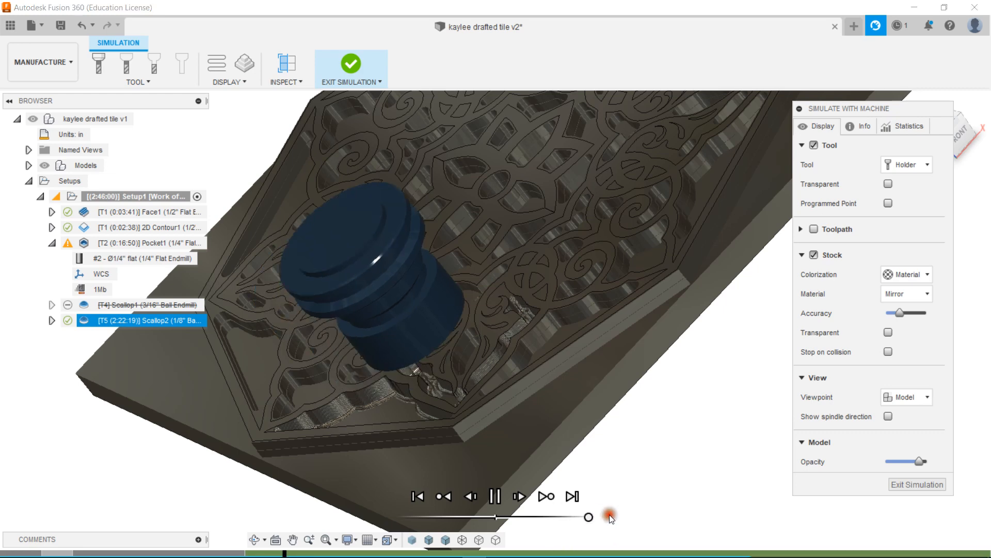
Skip the machine simulation to its end and inspect the stock around the tool from several angles
{"action": "left_click", "coordinate": [572, 498]}
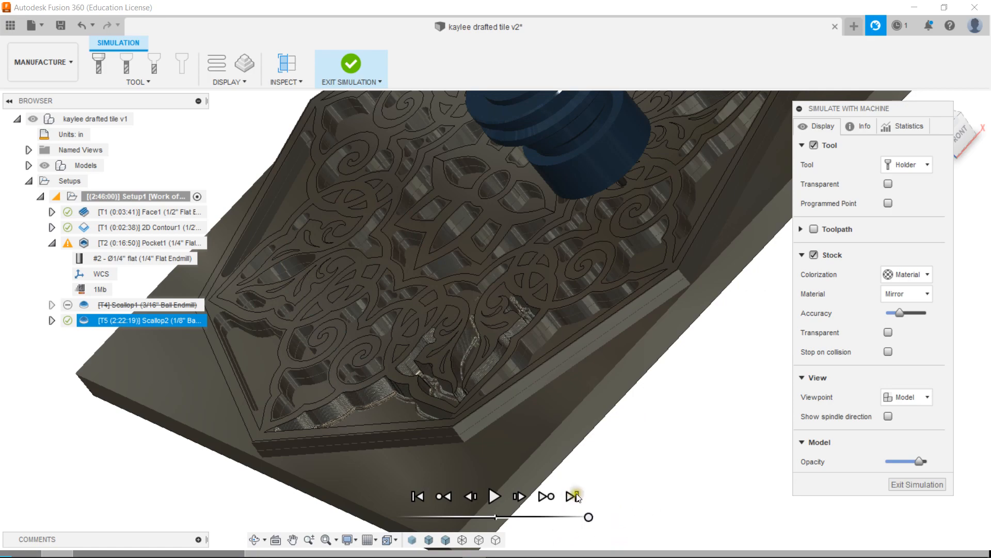
{"action": "scroll", "coordinate": [629, 455], "scroll_direction": "up", "scroll_amount": 2}
{"action": "scroll", "coordinate": [676, 204], "scroll_direction": "down", "scroll_amount": 2}
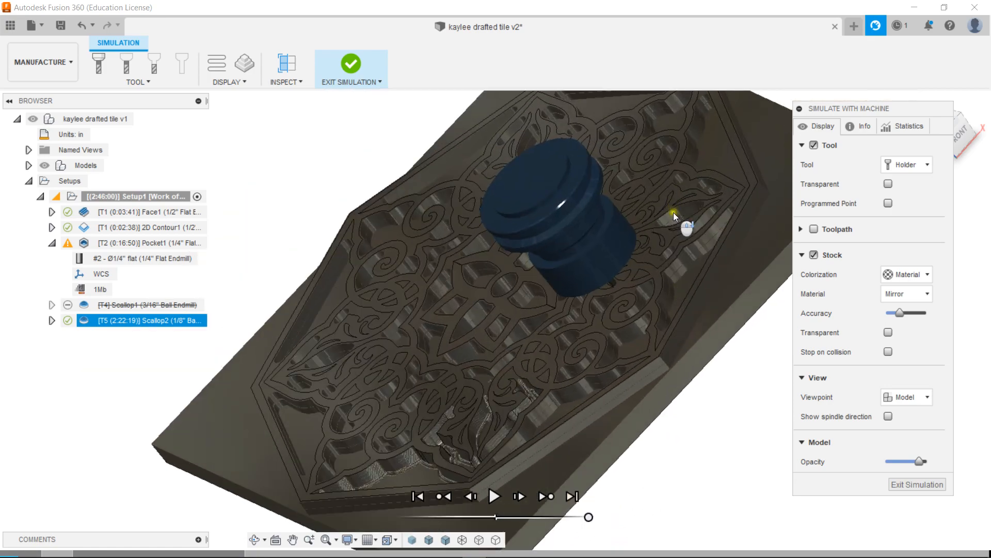
{"action": "middle_click_drag", "start_coordinate": [524, 394], "coordinate": [615, 373], "text": "shift"}
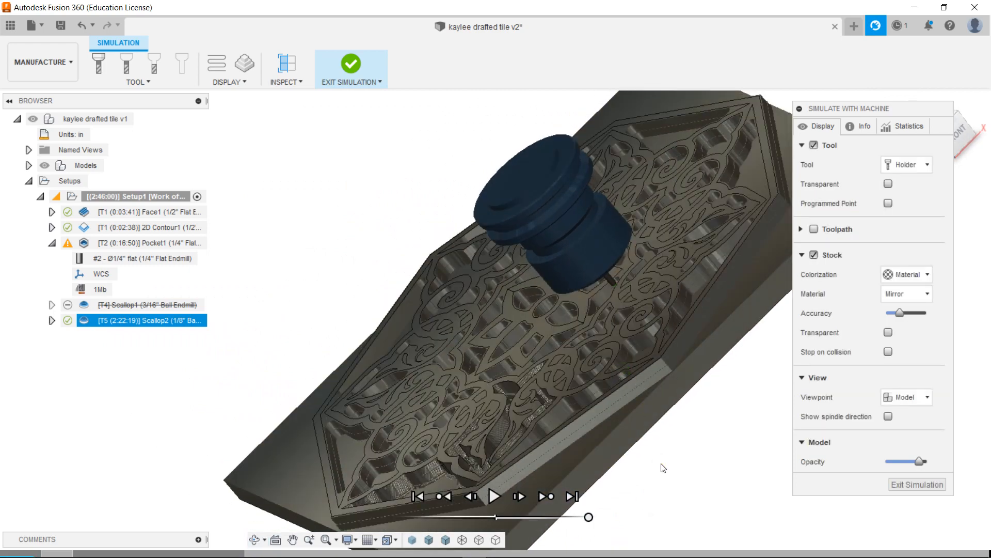
{"action": "scroll", "coordinate": [663, 466], "scroll_direction": "down", "scroll_amount": 3}
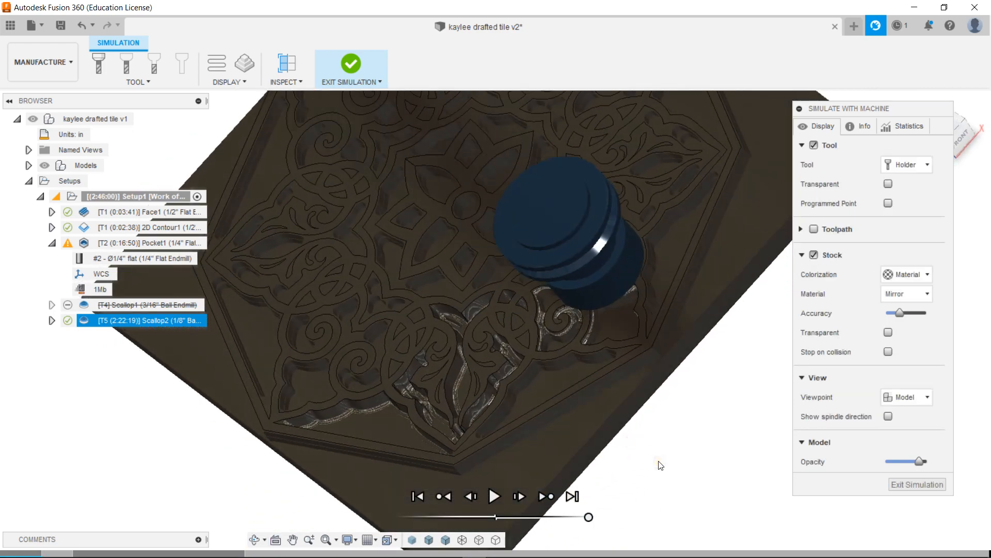
{"action": "scroll", "coordinate": [660, 465], "scroll_direction": "up", "scroll_amount": 3}
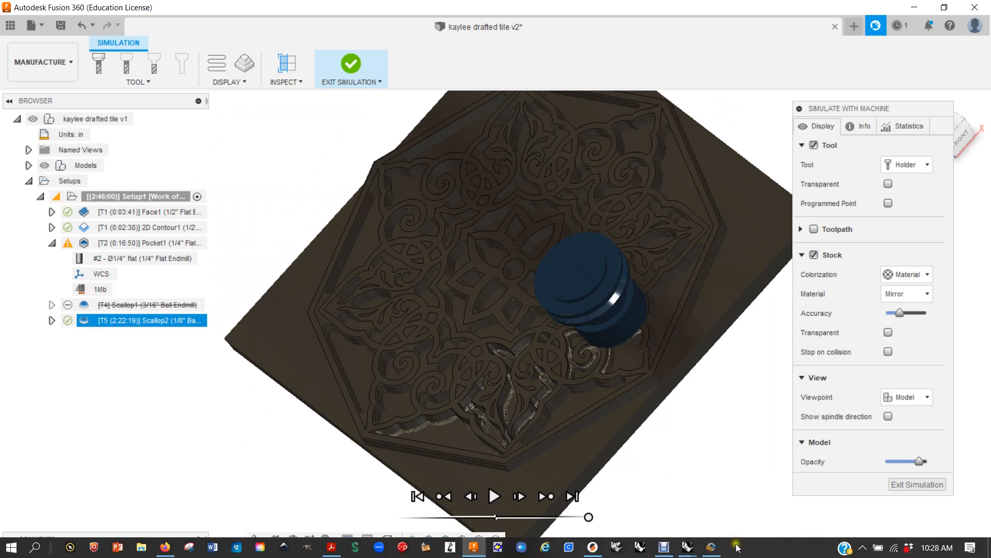
{"action": "left_click", "coordinate": [664, 548]}
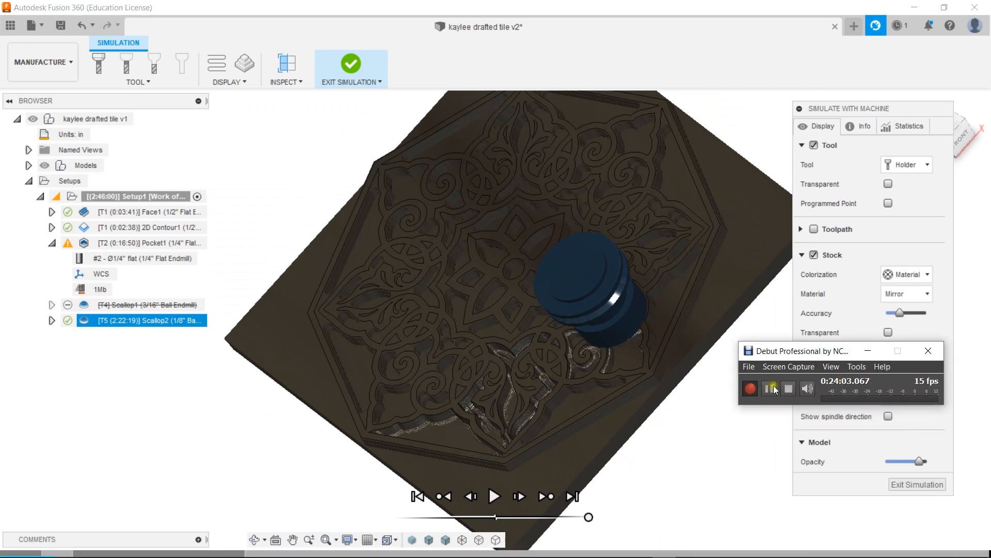
{"action": "left_click", "coordinate": [774, 390]}
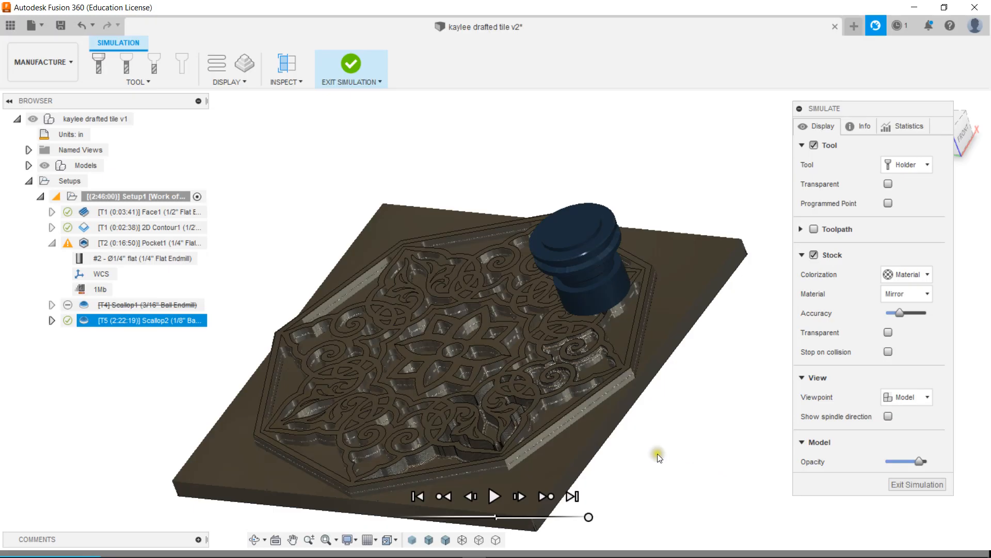
Skip to the end of the Setup1 simulation and limit the tool display to Shaft, without the holder
{"action": "left_click", "coordinate": [567, 495]}
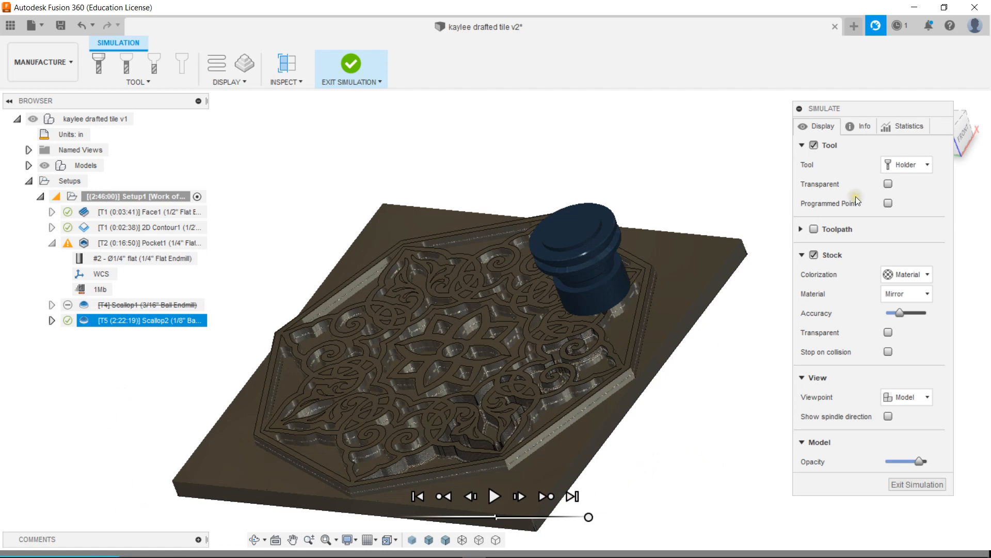
{"action": "left_click", "coordinate": [913, 165]}
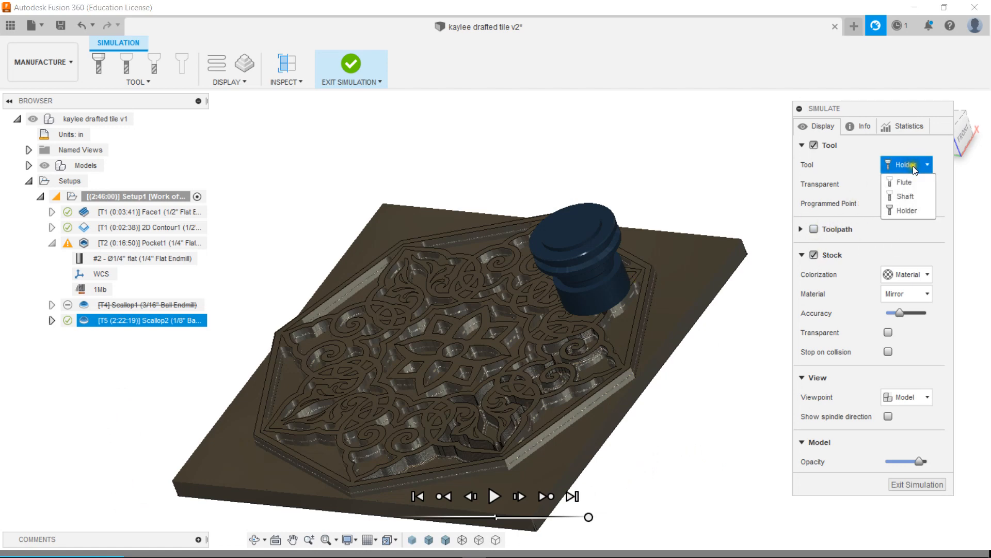
{"action": "left_click", "coordinate": [907, 196]}
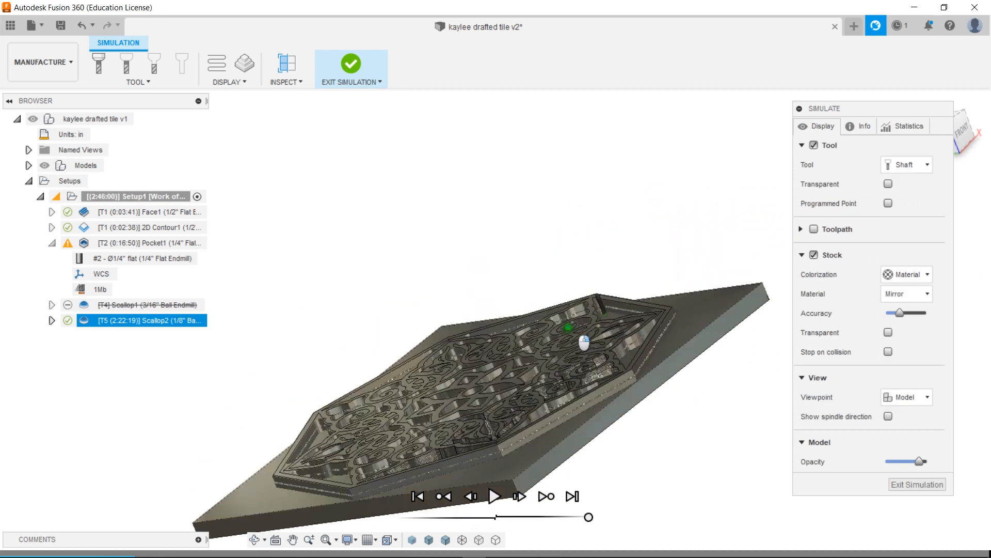
Try the Flute tool display and view the small cutter above the stock from a low angle
{"action": "left_click", "coordinate": [919, 165]}
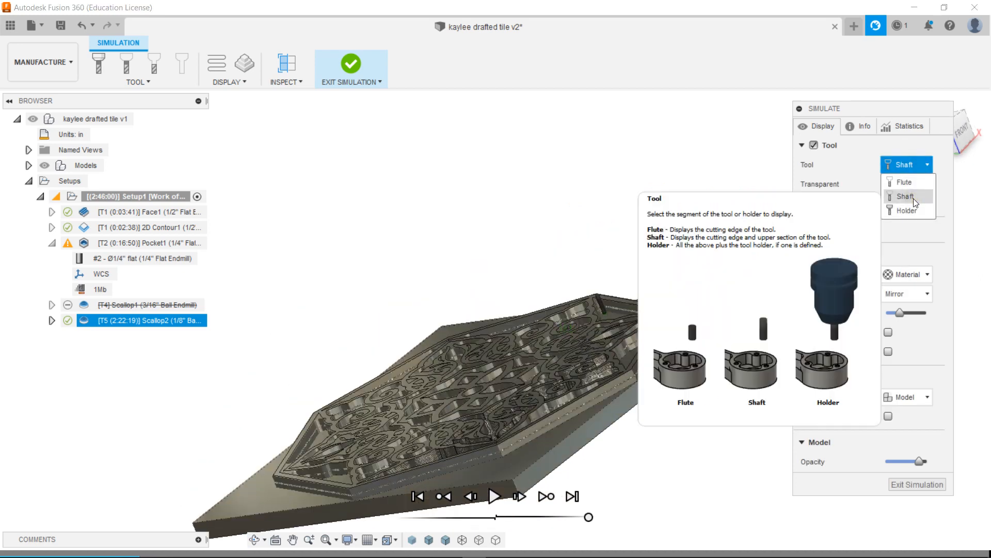
{"action": "left_click", "coordinate": [913, 181]}
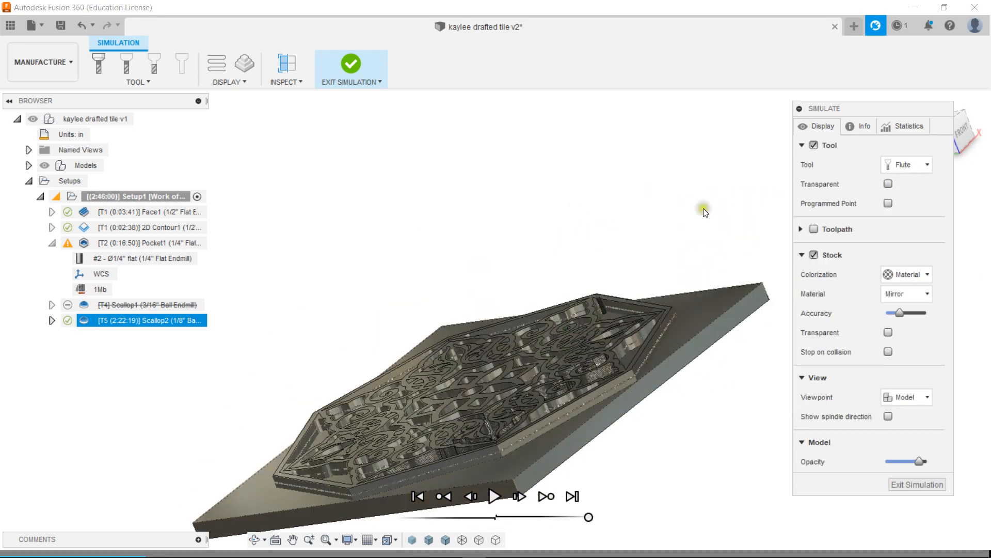
{"action": "middle_click_drag", "start_coordinate": [699, 208], "coordinate": [593, 214], "text": "shift"}
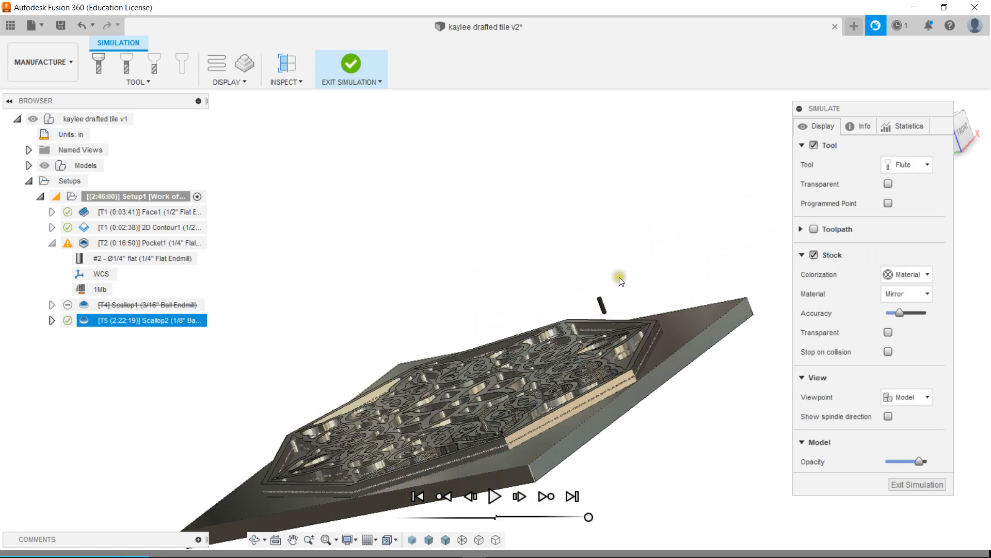
{"action": "middle_click_drag", "start_coordinate": [619, 279], "coordinate": [695, 243], "text": "shift"}
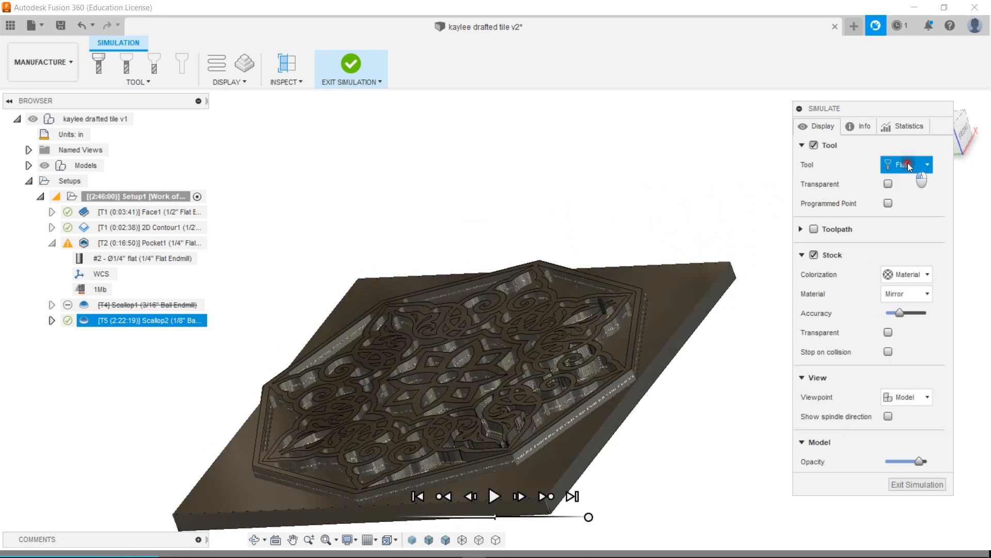
Return the tool display to Shaft and bring the tile's carved ornament up close
{"action": "left_click", "coordinate": [908, 163]}
{"action": "left_click", "coordinate": [903, 197]}
{"action": "middle_click_drag", "start_coordinate": [594, 197], "coordinate": [514, 314], "text": "shift"}
{"action": "scroll", "coordinate": [511, 315], "scroll_direction": "up", "scroll_amount": 8}
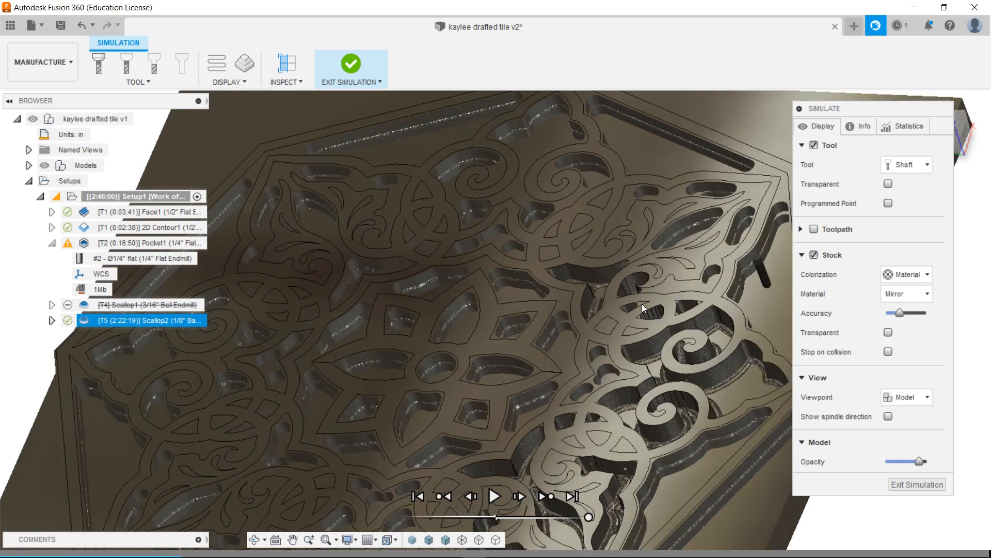
{"action": "mouse_move", "coordinate": [812, 554]}
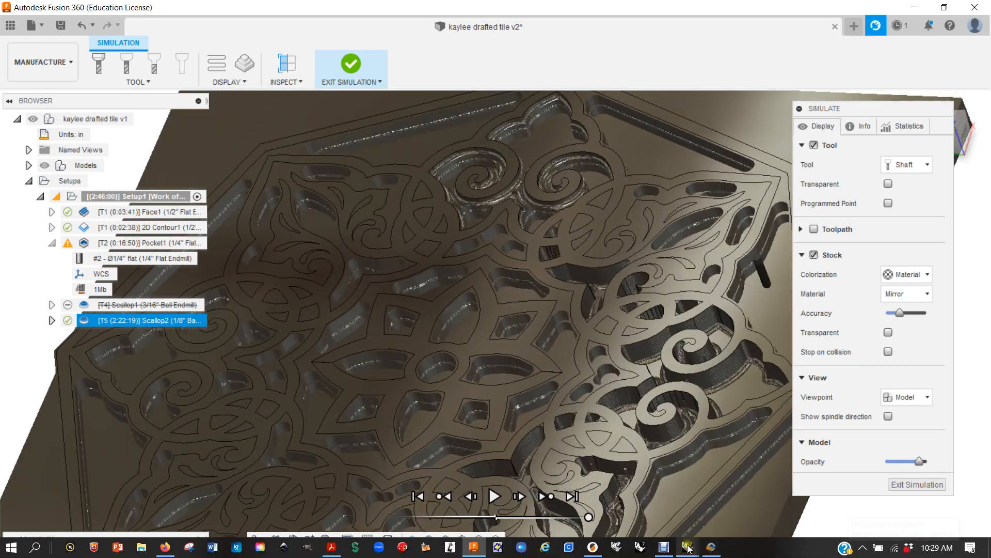
{"action": "left_click", "coordinate": [779, 547]}
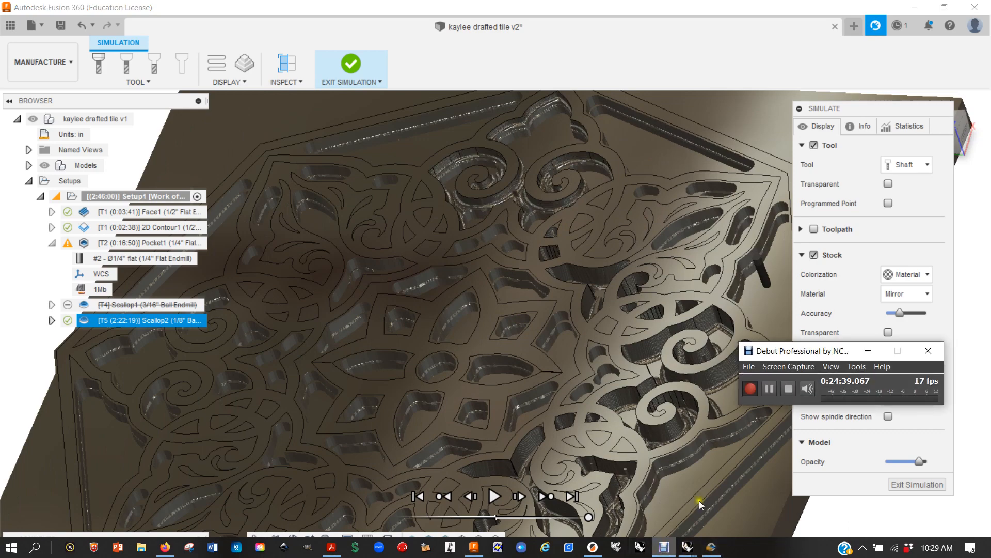
{"action": "left_click", "coordinate": [770, 388]}
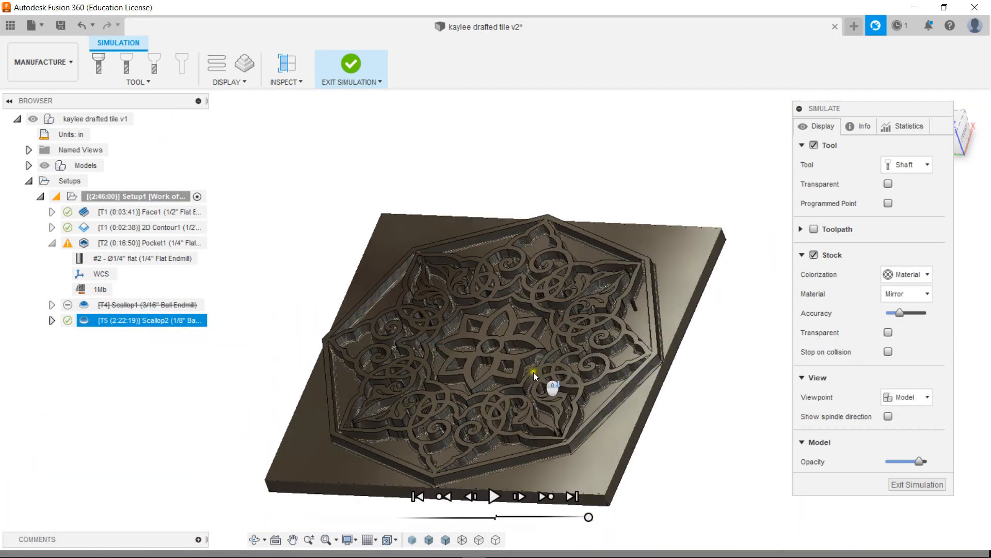
Examine the finished drafted walls and rounded floor edges in the central flower's petals and the small pockets
{"action": "scroll", "coordinate": [534, 372], "scroll_direction": "up", "scroll_amount": 5}
{"action": "scroll", "coordinate": [506, 329], "scroll_direction": "up", "scroll_amount": 8}
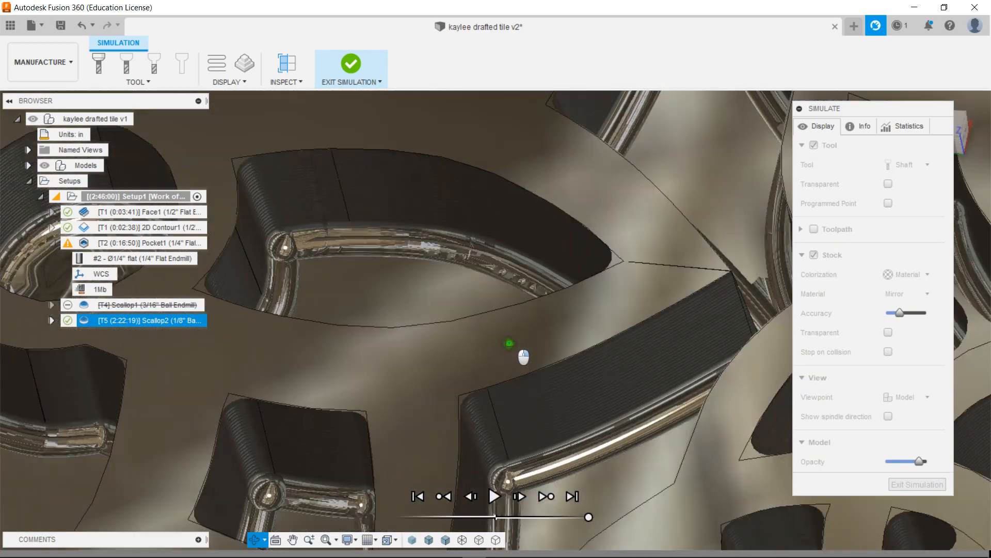
{"action": "scroll", "coordinate": [507, 351], "scroll_direction": "down", "scroll_amount": 10}
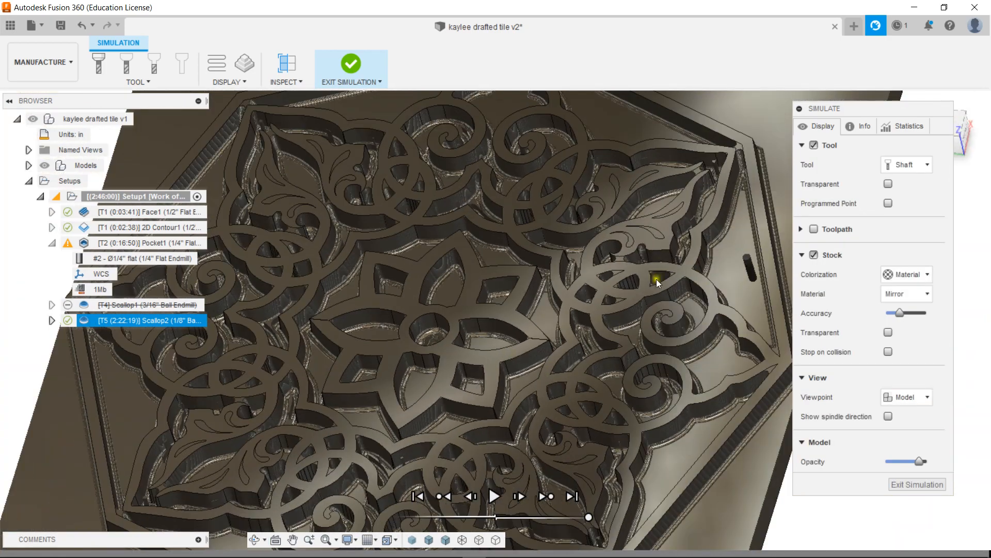
{"action": "right_click_drag", "start_coordinate": [656, 278], "coordinate": [667, 298]}
{"action": "middle_click_drag", "start_coordinate": [667, 298], "coordinate": [564, 284], "text": "shift"}
{"action": "scroll", "coordinate": [581, 226], "scroll_direction": "up", "scroll_amount": 8}
{"action": "scroll", "coordinate": [563, 292], "scroll_direction": "down", "scroll_amount": 8}
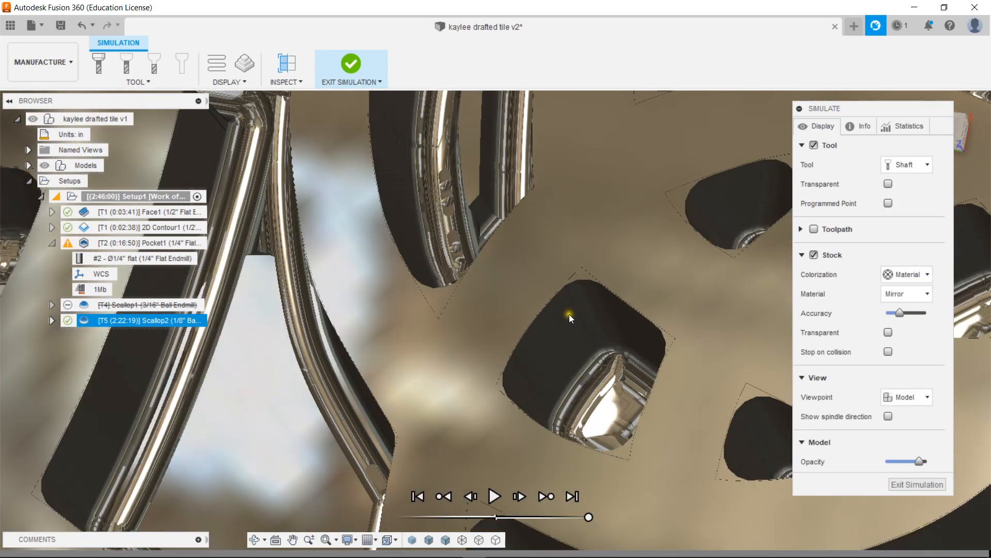
{"action": "scroll", "coordinate": [577, 324], "scroll_direction": "down", "scroll_amount": 10}
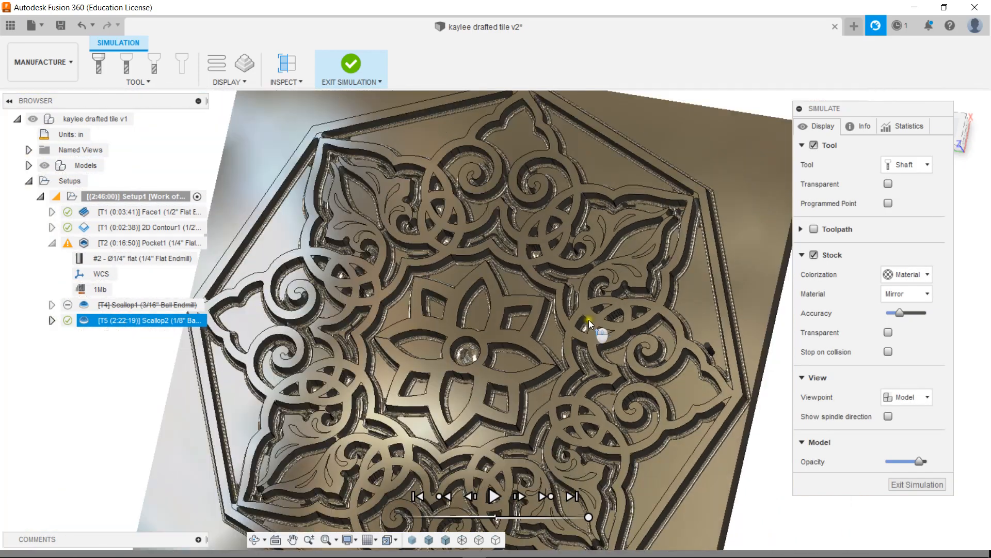
Examine the finished cuts around the interlaced rings, scrolls and pointed leaf tips for the material left in the corners
{"action": "middle_click_drag", "start_coordinate": [578, 326], "coordinate": [580, 355], "text": "shift"}
{"action": "scroll", "coordinate": [542, 261], "scroll_direction": "up", "scroll_amount": 8}
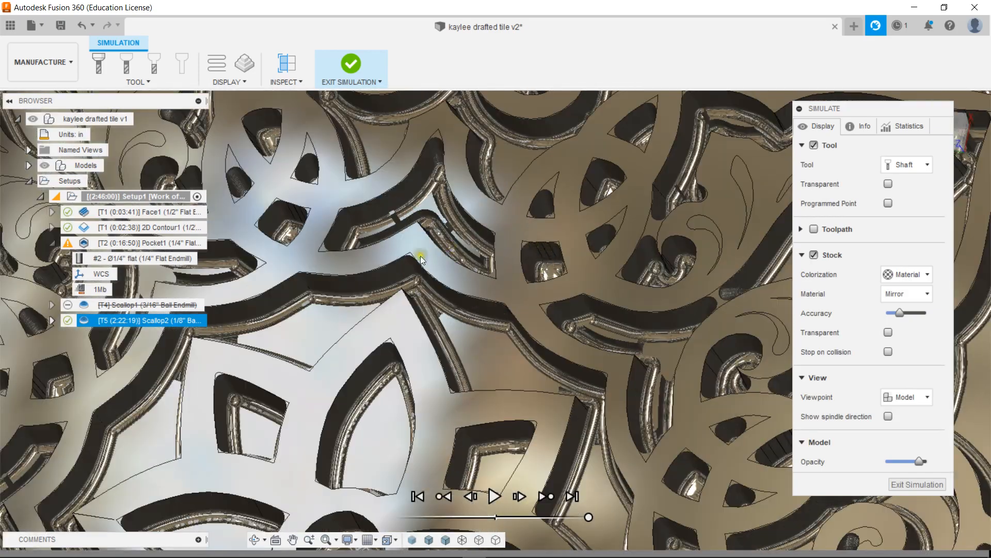
{"action": "middle_click_drag", "start_coordinate": [466, 266], "coordinate": [475, 287], "text": "shift"}
{"action": "right_click_drag", "start_coordinate": [465, 264], "coordinate": [470, 256]}
{"action": "scroll", "coordinate": [582, 302], "scroll_direction": "down", "scroll_amount": 4}
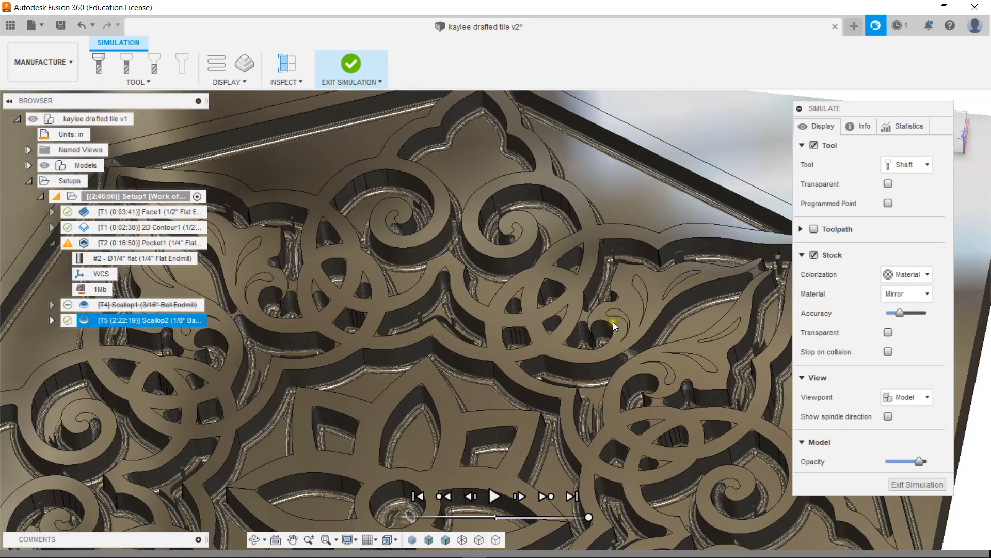
{"action": "scroll", "coordinate": [702, 345], "scroll_direction": "down", "scroll_amount": 3}
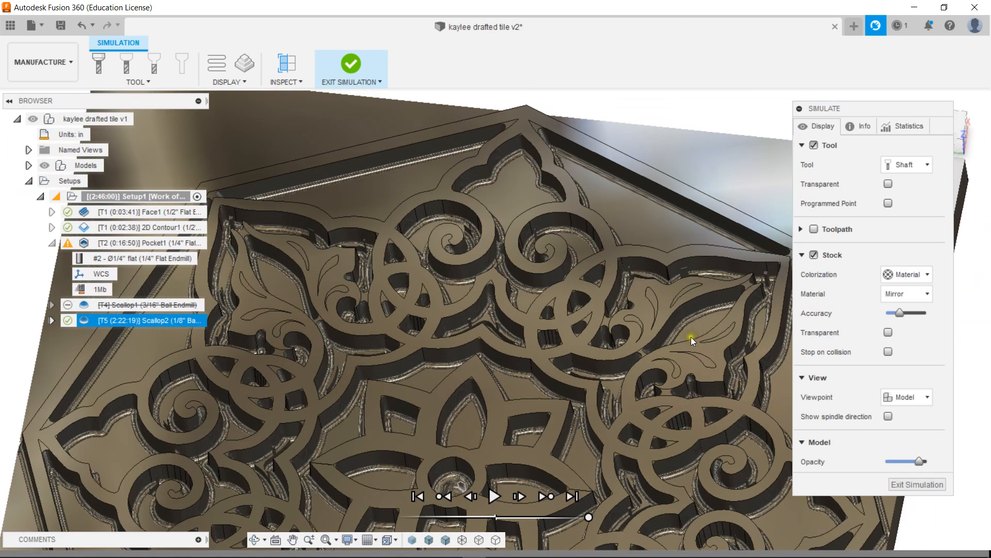
{"action": "scroll", "coordinate": [646, 306], "scroll_direction": "down", "scroll_amount": 1}
{"action": "scroll", "coordinate": [741, 299], "scroll_direction": "up", "scroll_amount": 8}
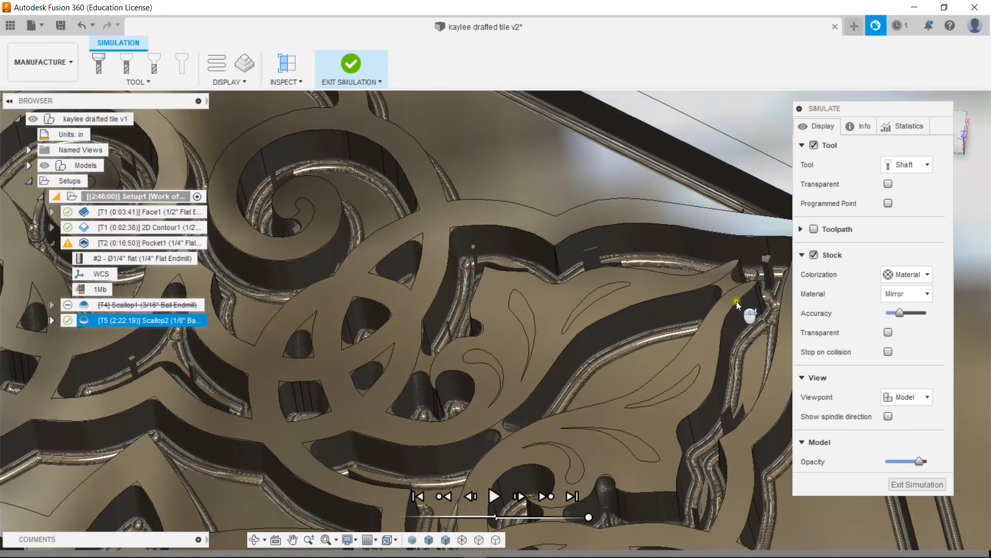
{"action": "mouse_move", "coordinate": [575, 320]}
{"action": "middle_mouse_down", "text": "shift"}
{"action": "mouse_move", "coordinate": [592, 334]}
{"action": "mouse_move", "coordinate": [576, 324]}
{"action": "middle_mouse_up", "text": "shift"}
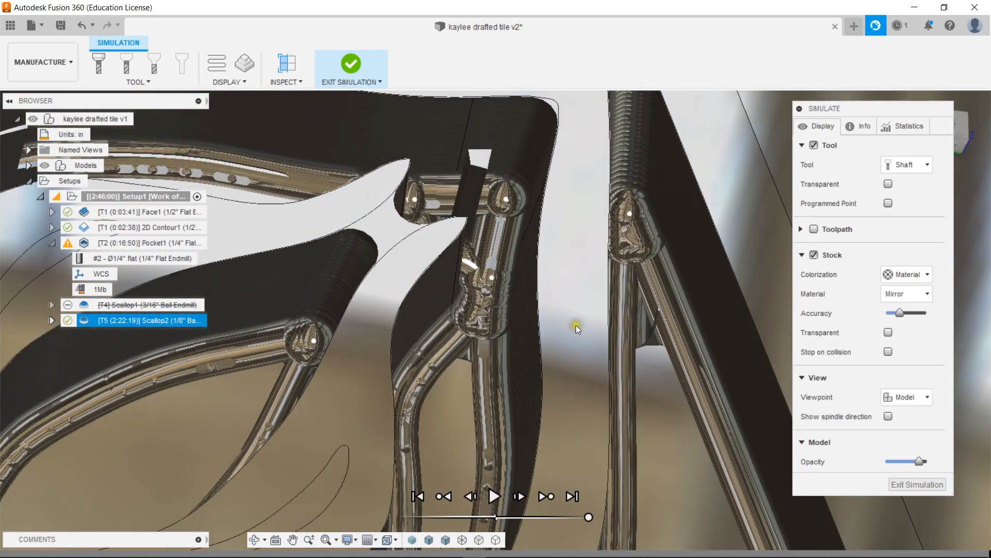
Review the whole machined tile from above and at an angle, and exit the simulation
{"action": "scroll", "coordinate": [568, 312], "scroll_direction": "down", "scroll_amount": 10}
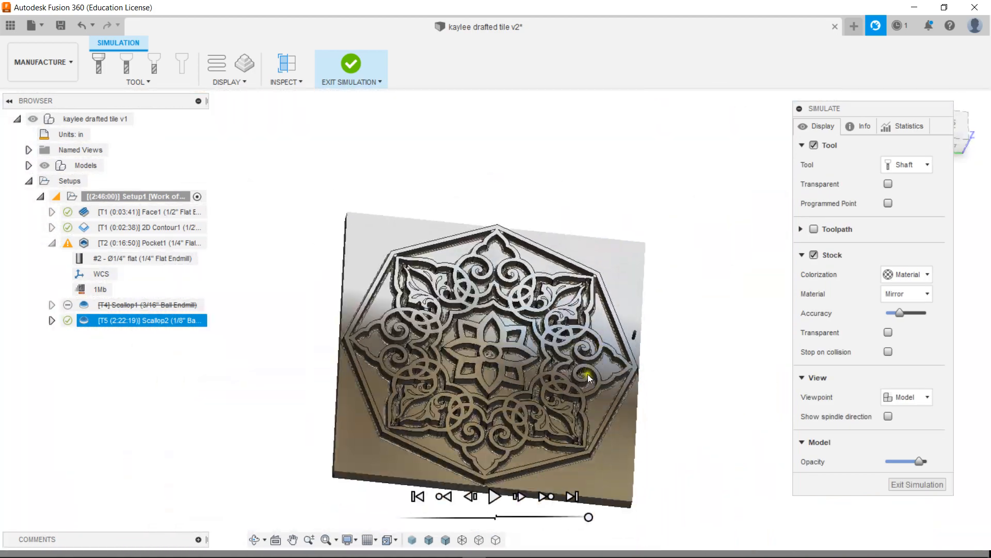
{"action": "middle_click_drag", "start_coordinate": [588, 376], "coordinate": [561, 407], "text": "shift"}
{"action": "scroll", "coordinate": [539, 364], "scroll_direction": "up", "scroll_amount": 5}
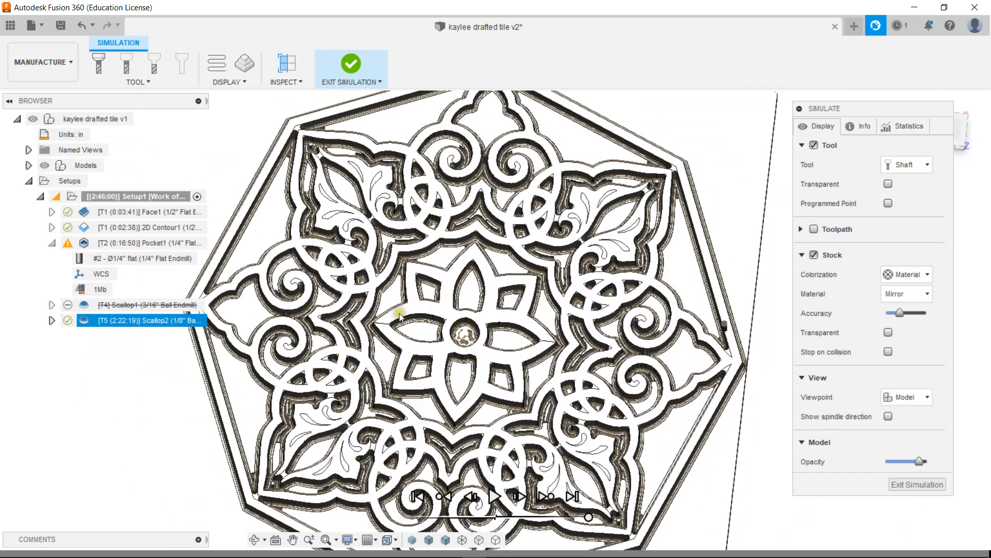
{"action": "scroll", "coordinate": [364, 313], "scroll_direction": "up", "scroll_amount": 3}
{"action": "middle_click_drag", "start_coordinate": [284, 222], "coordinate": [306, 223], "text": "shift"}
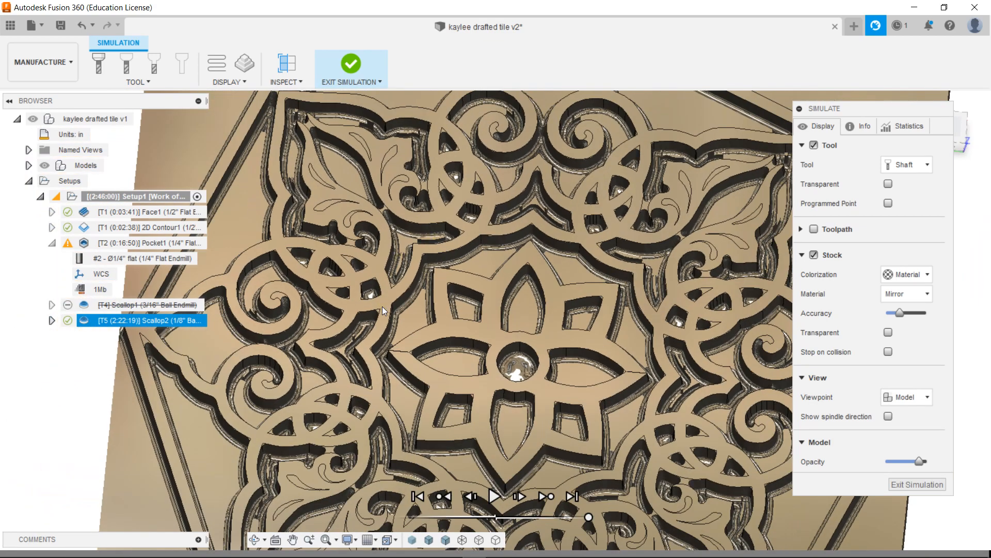
{"action": "scroll", "coordinate": [382, 306], "scroll_direction": "up", "scroll_amount": 2}
{"action": "scroll", "coordinate": [391, 279], "scroll_direction": "down", "scroll_amount": 5}
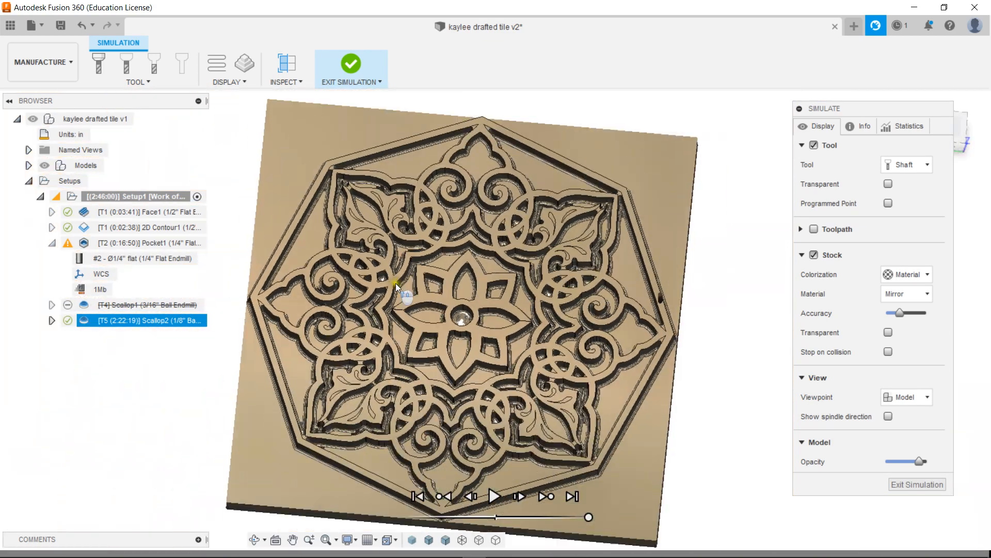
{"action": "middle_click_drag", "start_coordinate": [396, 285], "coordinate": [428, 373], "text": "shift"}
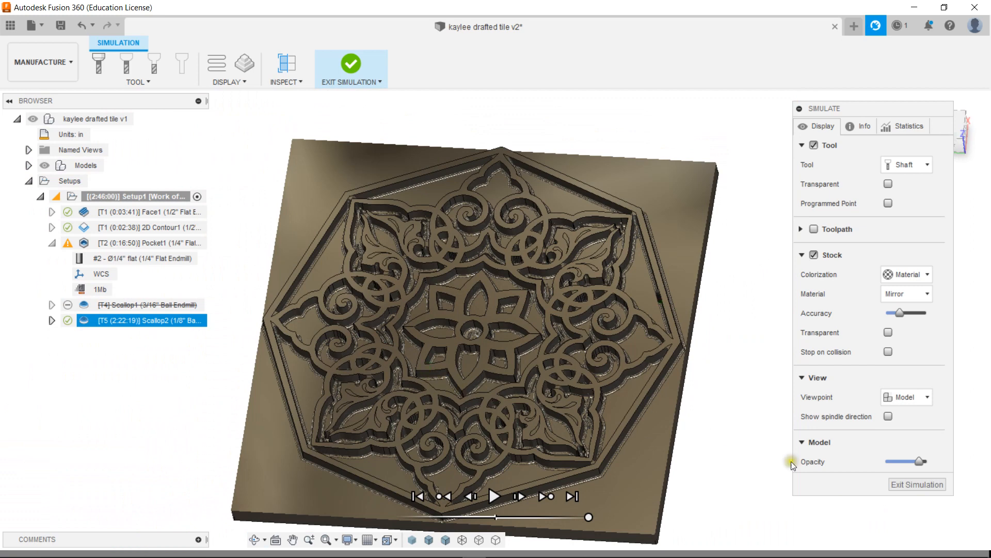
{"action": "left_click", "coordinate": [902, 489]}
{"action": "mouse_move", "coordinate": [639, 552]}
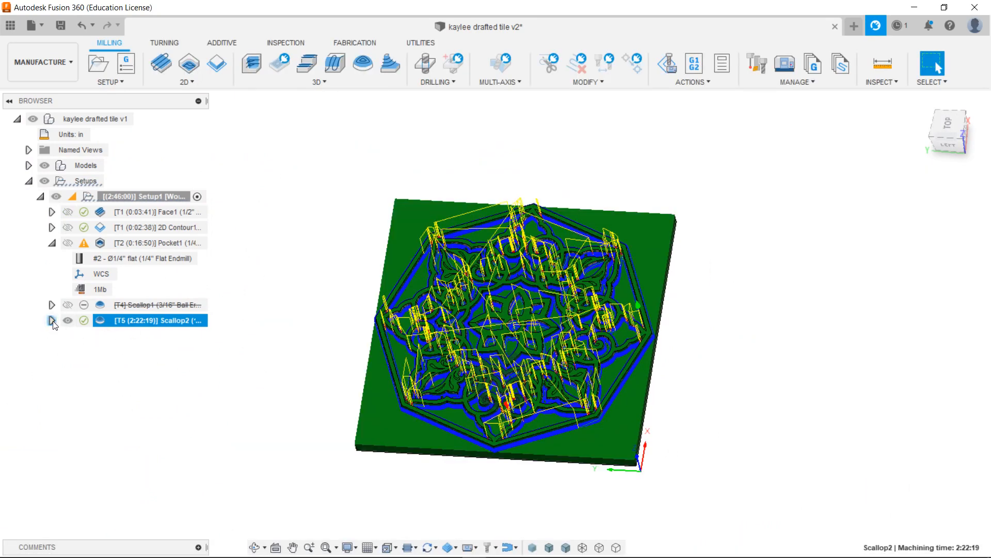
{"action": "left_click", "coordinate": [52, 320]}
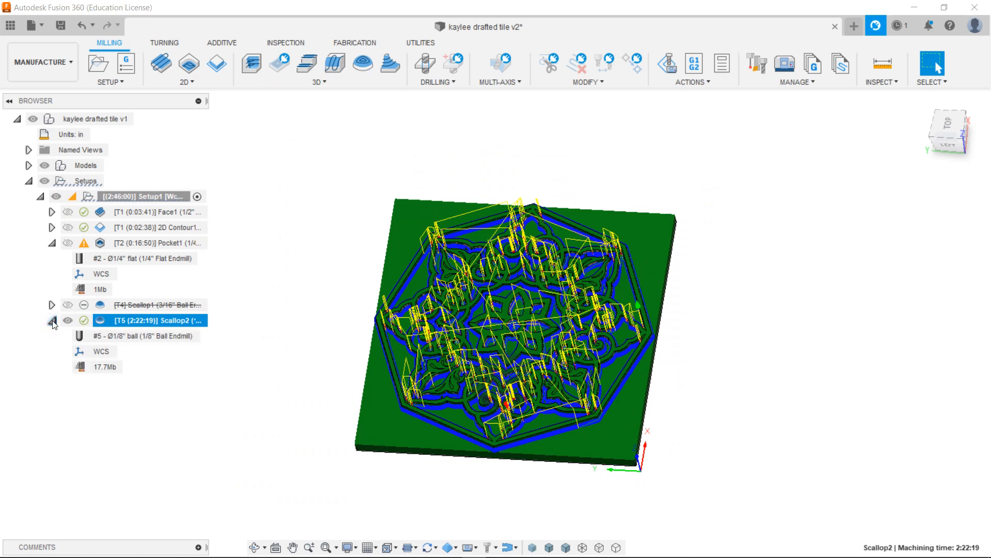
{"action": "left_click", "coordinate": [110, 336]}
{"action": "double_click", "coordinate": [110, 337]}
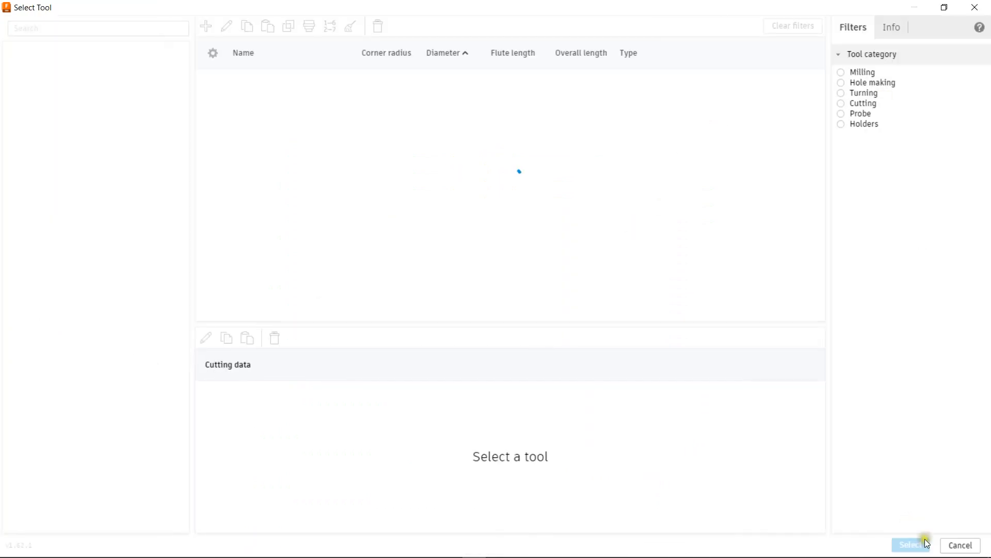
{"action": "left_click", "coordinate": [962, 543]}
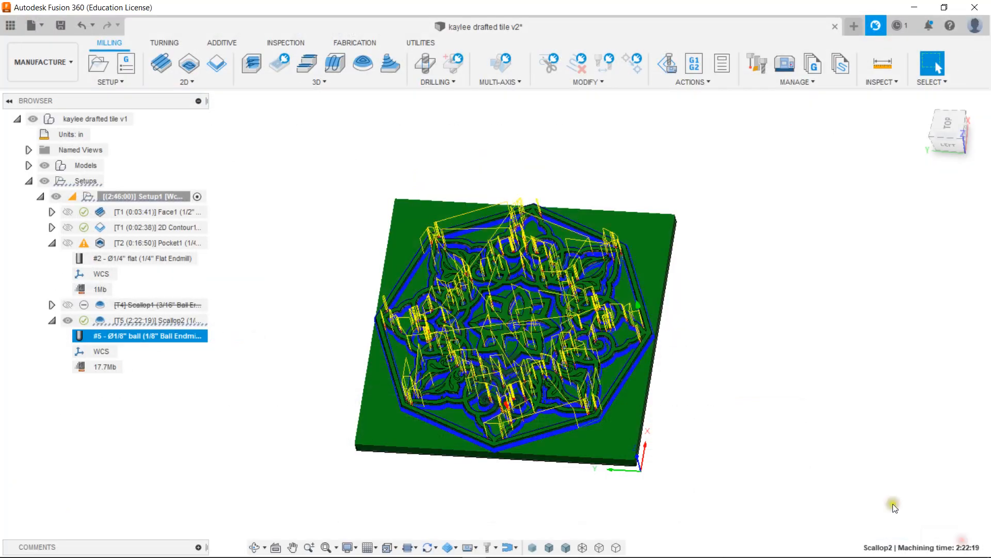
Edit the Scallop2 operation and set the stepover of its passes to 0.03 in
{"action": "left_click", "coordinate": [106, 321]}
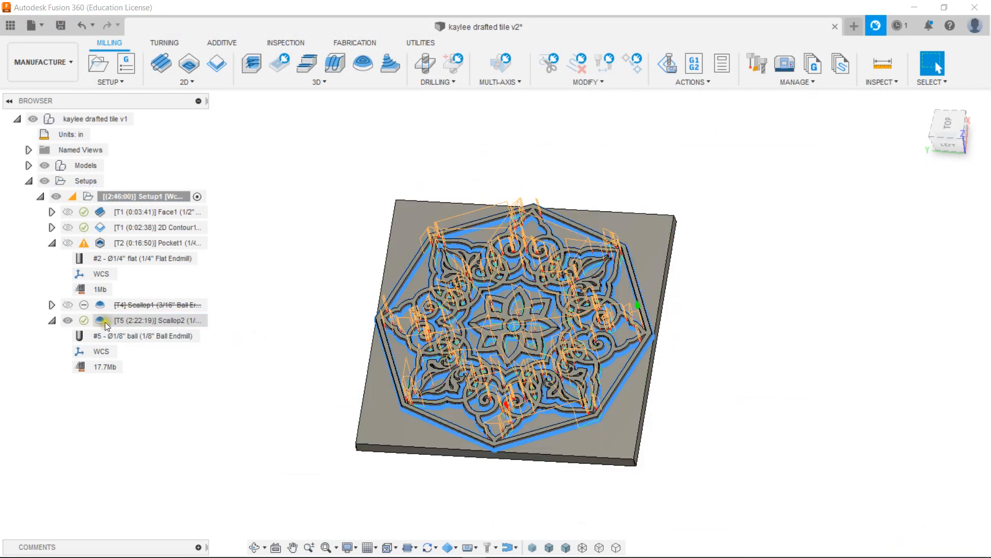
{"action": "left_click", "coordinate": [103, 320]}
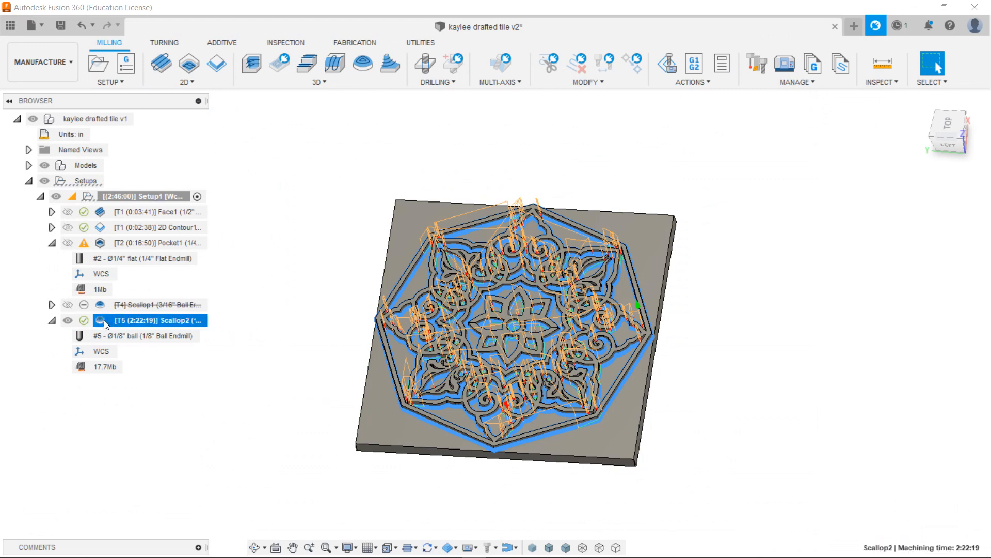
{"action": "double_click", "coordinate": [104, 321]}
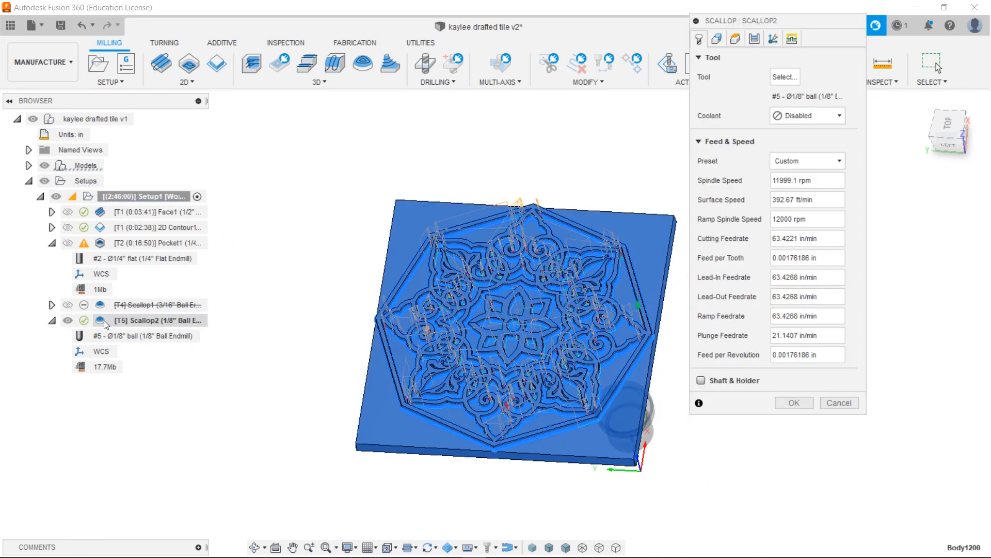
{"action": "left_click", "coordinate": [757, 39]}
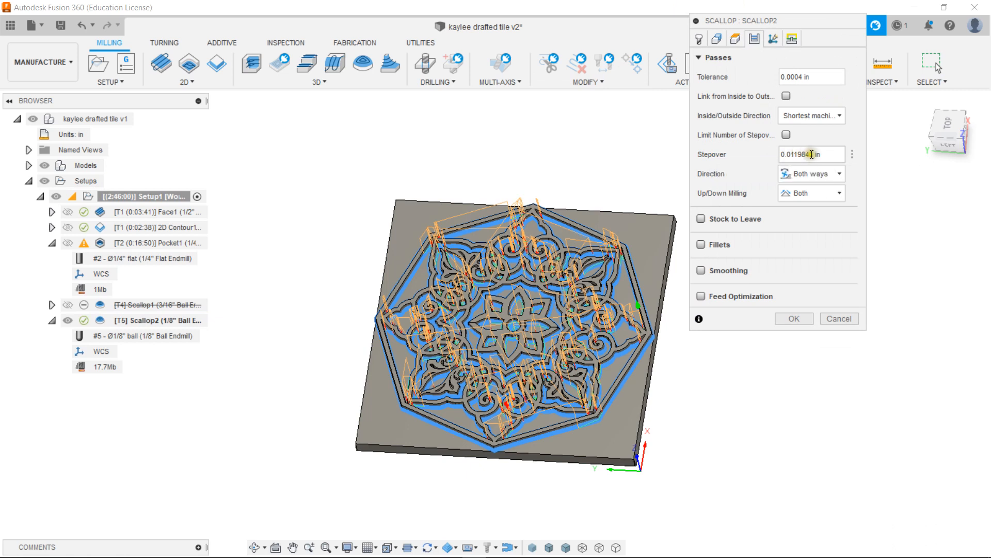
{"action": "left_click", "coordinate": [821, 155]}
{"action": "left_click_drag", "start_coordinate": [821, 154], "coordinate": [792, 156]}
{"action": "type", "text": "3"}
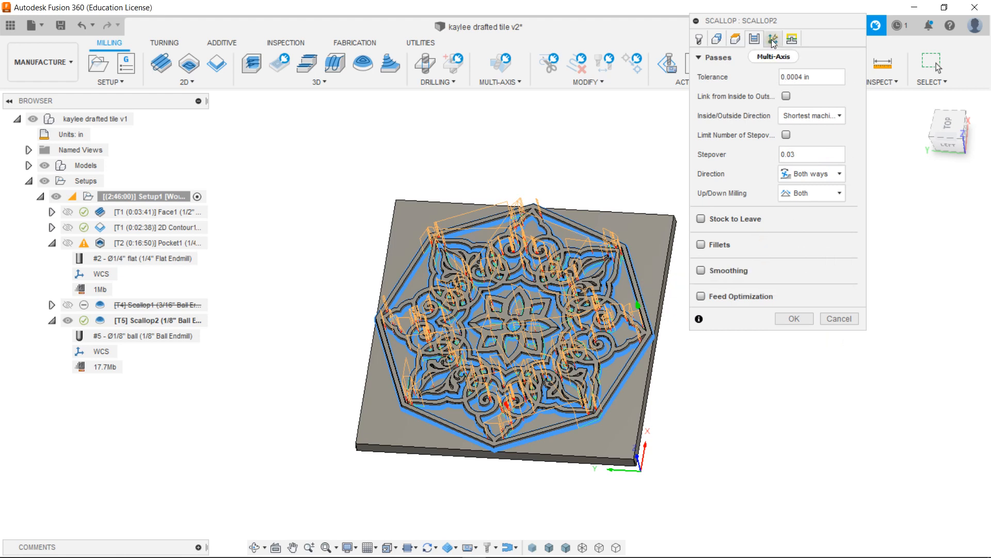
Set Scallop2's linking retraction policy to Shortest path and accept the operation's changes
{"action": "left_click", "coordinate": [793, 39]}
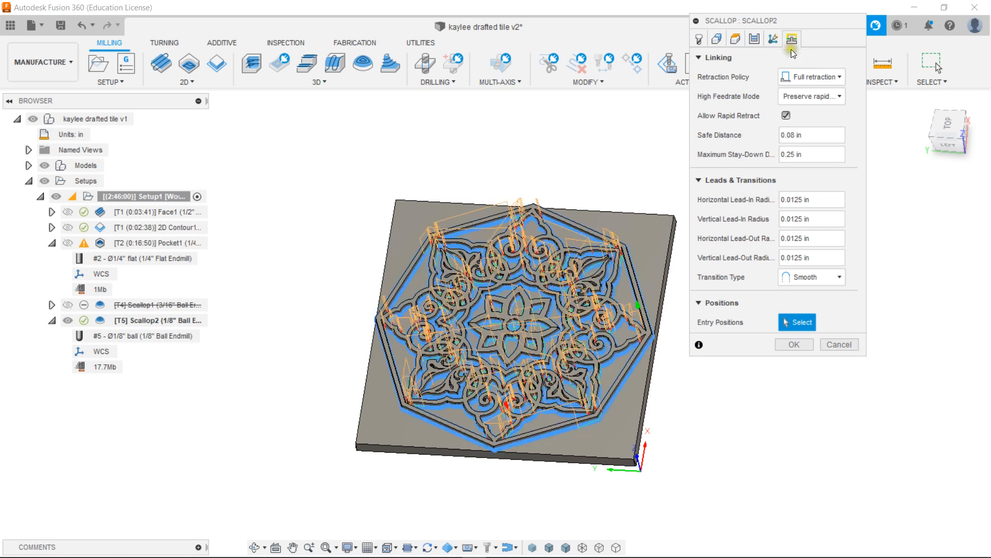
{"action": "left_click", "coordinate": [793, 345]}
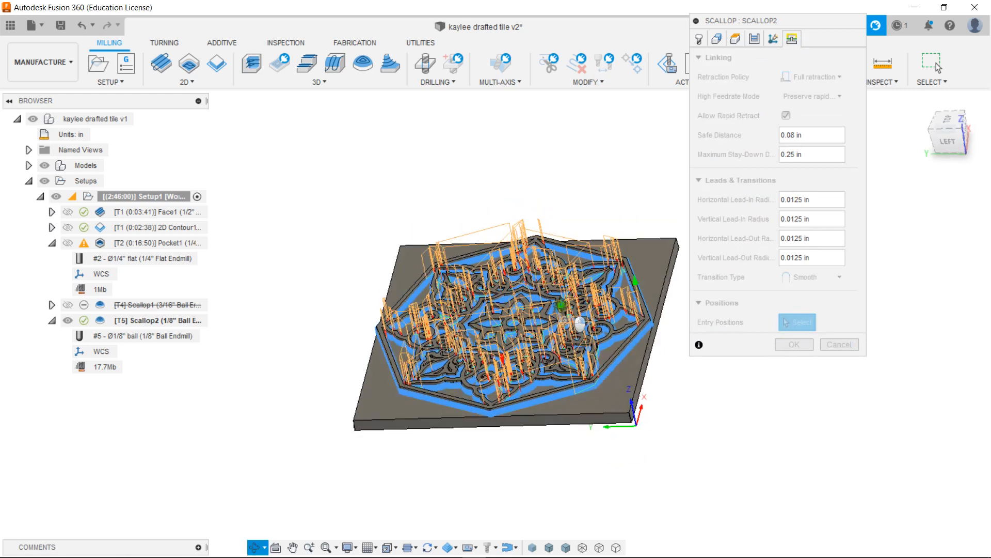
{"action": "left_click", "coordinate": [798, 76]}
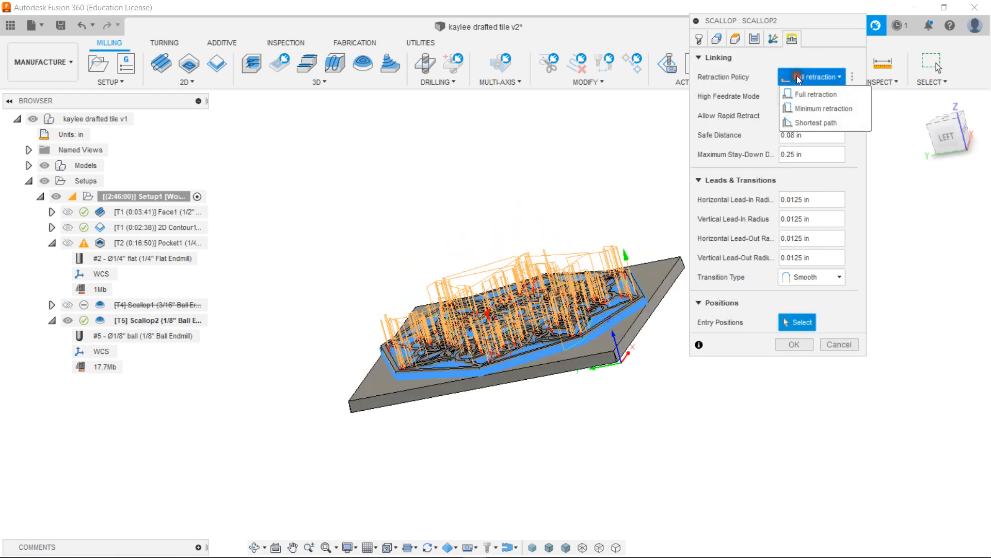
{"action": "left_click", "coordinate": [809, 109]}
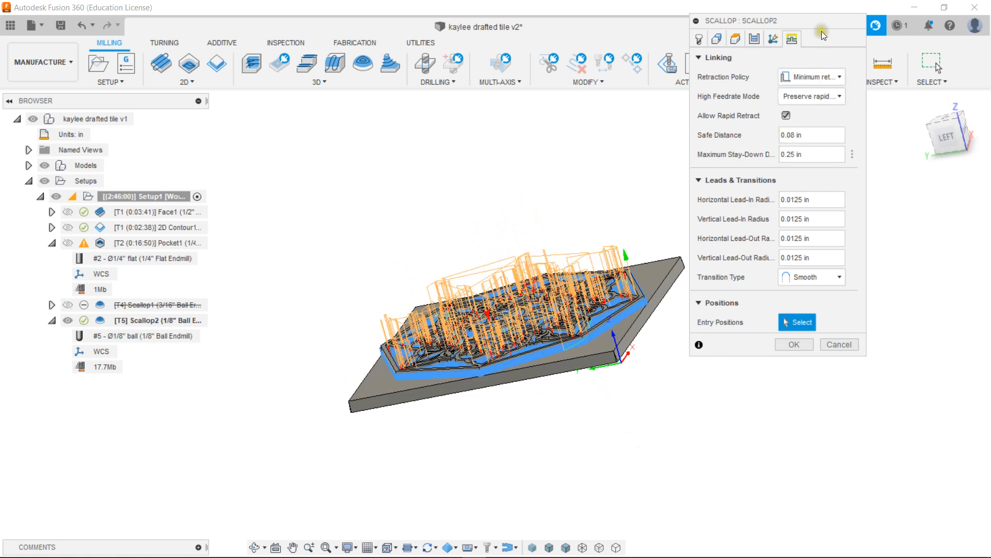
{"action": "left_click", "coordinate": [811, 77]}
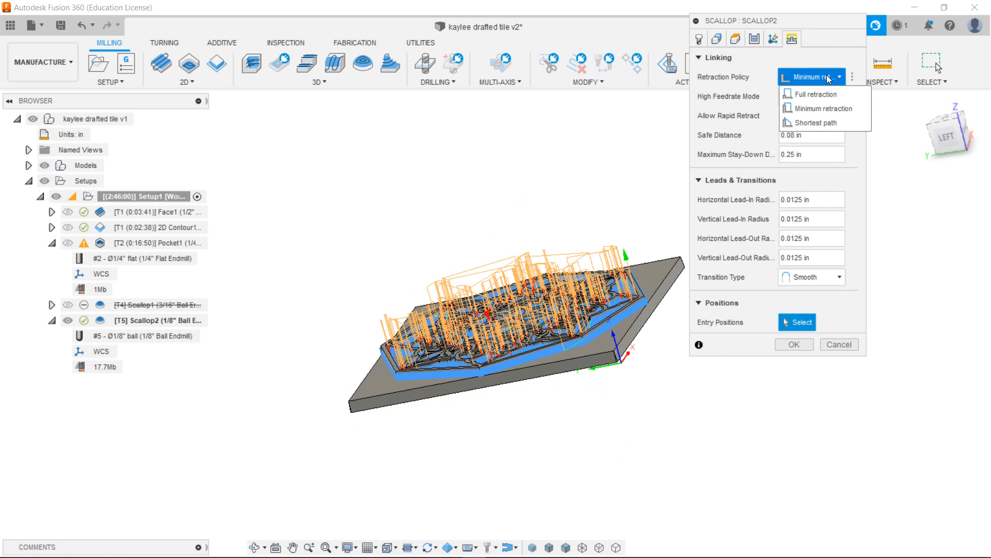
{"action": "left_click", "coordinate": [821, 122]}
{"action": "middle_click_drag", "start_coordinate": [574, 402], "coordinate": [571, 420], "text": "shift"}
{"action": "left_click", "coordinate": [795, 345]}
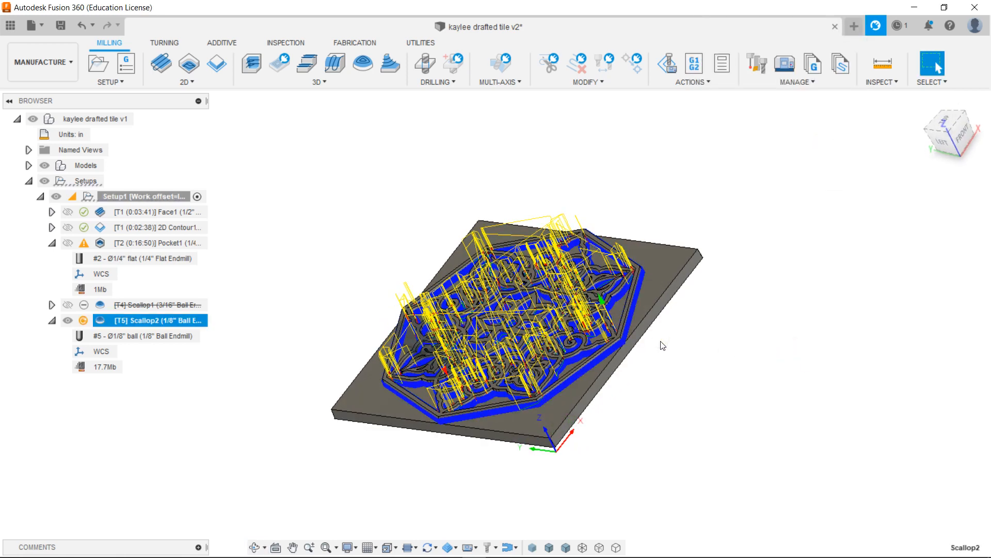
{"action": "middle_click_drag", "start_coordinate": [659, 343], "coordinate": [675, 349], "text": "shift"}
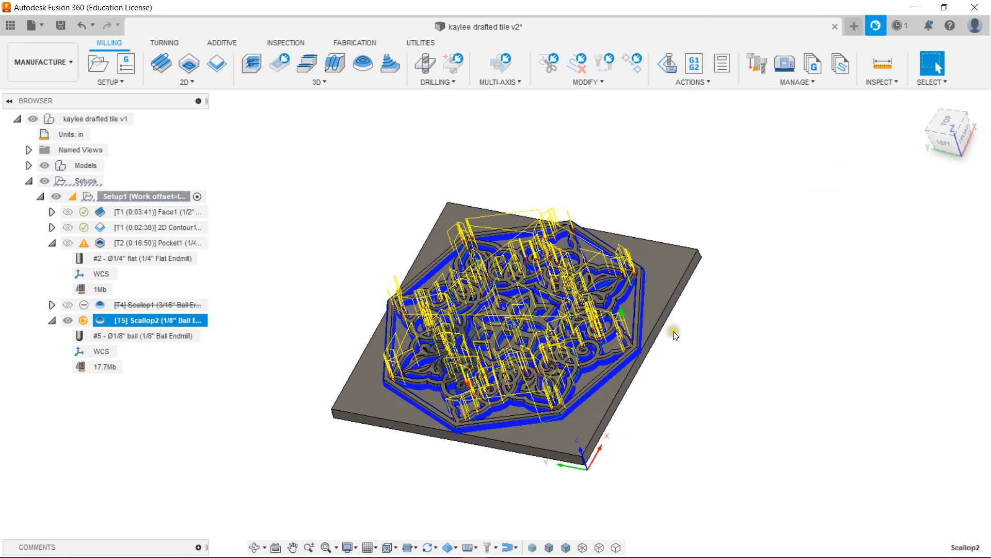
{"action": "mouse_move", "coordinate": [819, 554]}
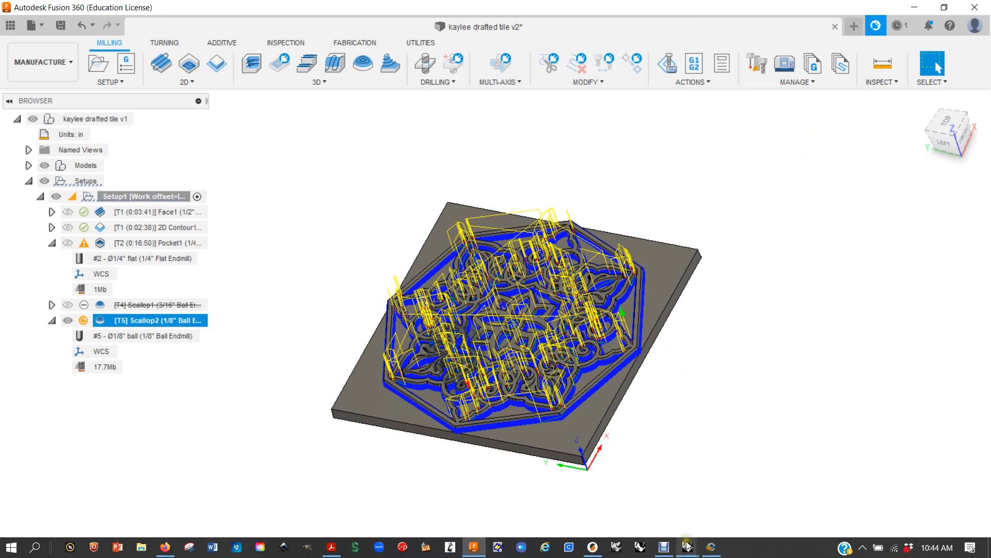
{"action": "left_click", "coordinate": [664, 546]}
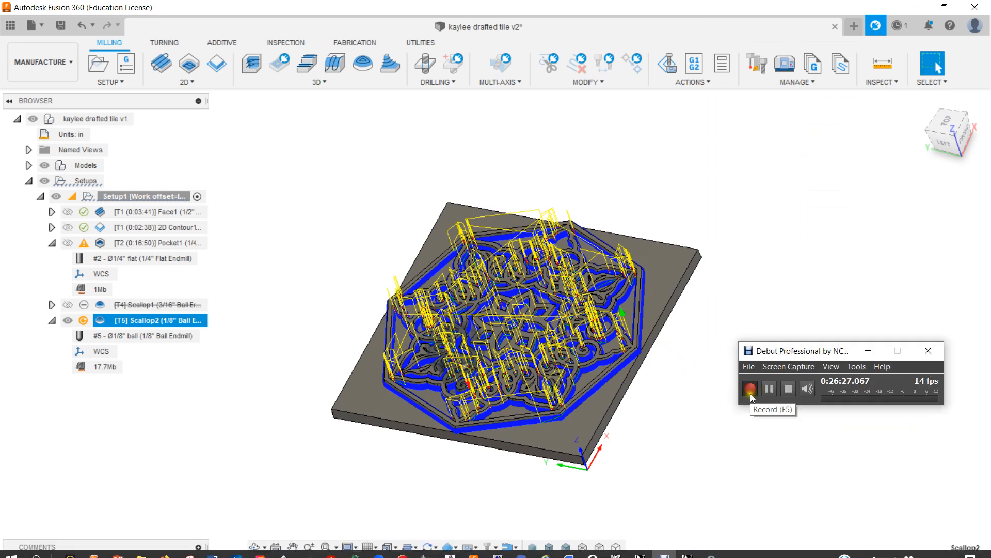
{"action": "left_click", "coordinate": [750, 388]}
{"action": "mouse_move", "coordinate": [599, 551]}
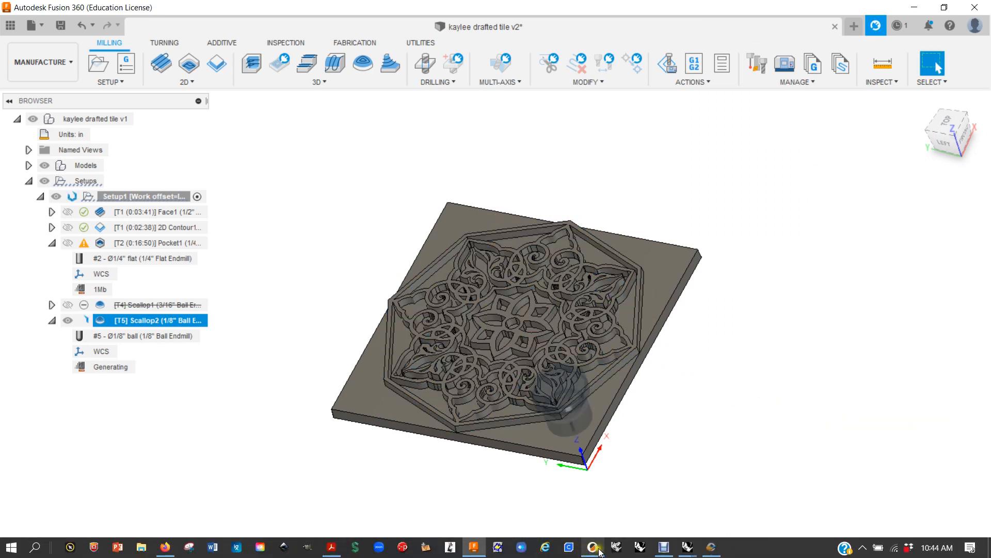
{"action": "left_click", "coordinate": [664, 547]}
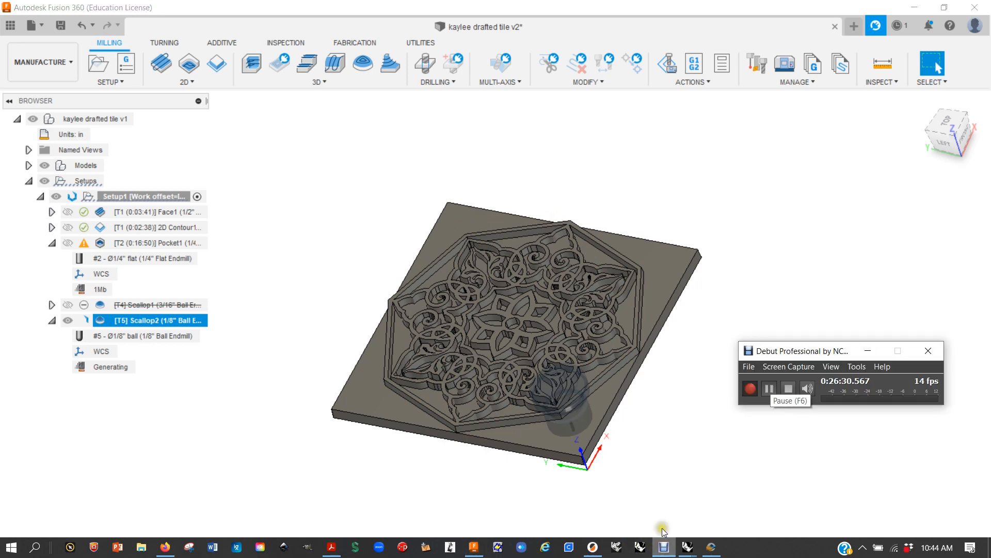
{"action": "left_click", "coordinate": [771, 391]}
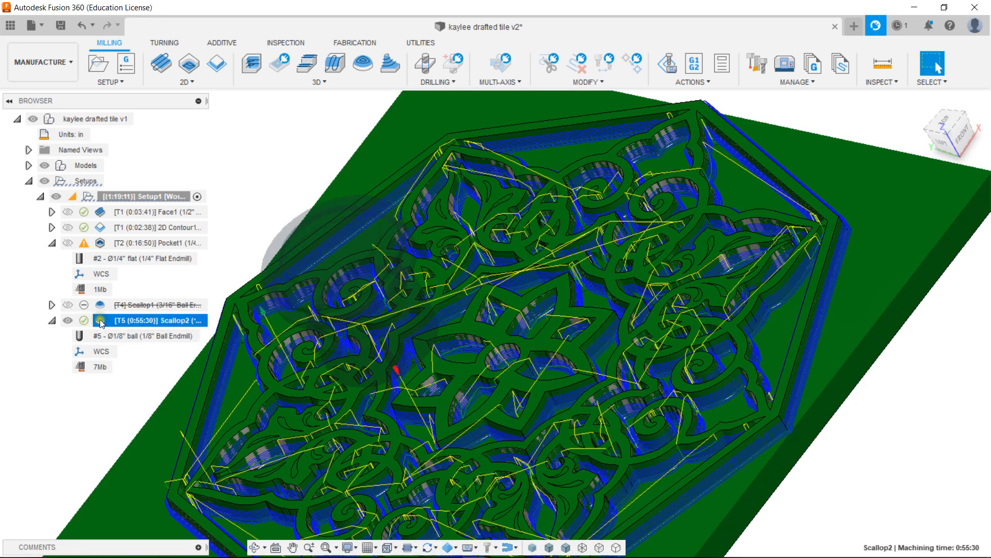
Set Scallop2's bottom height from a selection, using the tile's flat face outside the polygonal border, and accept the change
{"action": "left_click", "coordinate": [100, 321]}
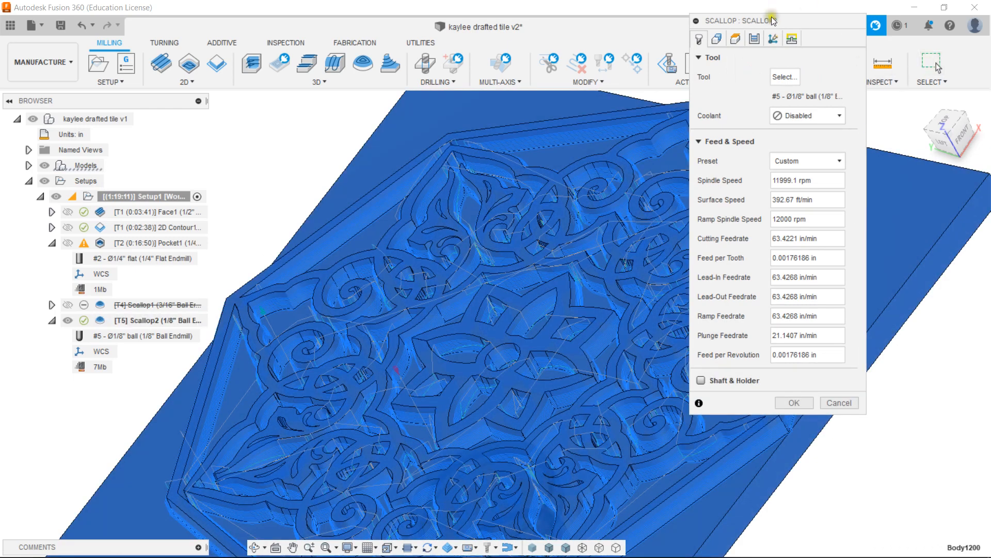
{"action": "left_click", "coordinate": [735, 38]}
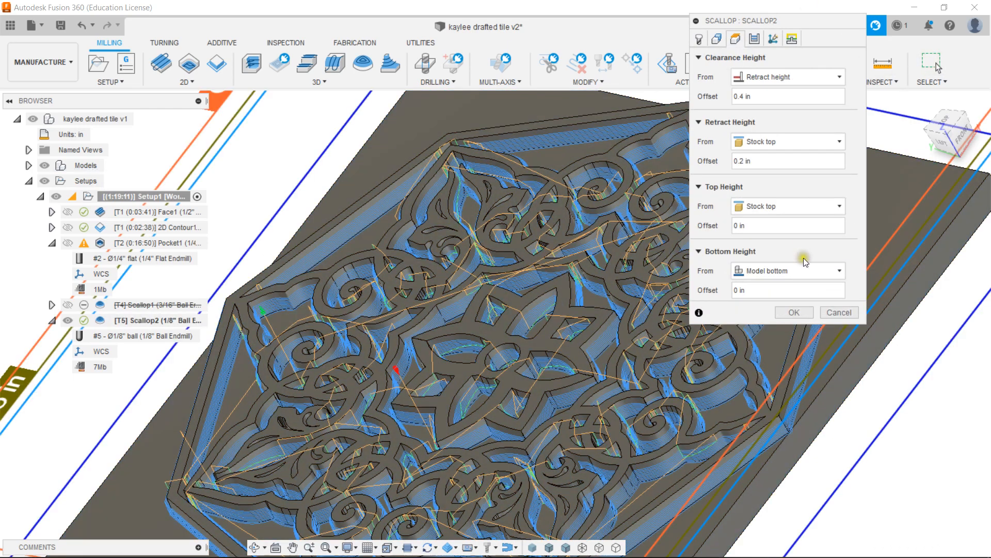
{"action": "left_click", "coordinate": [801, 270]}
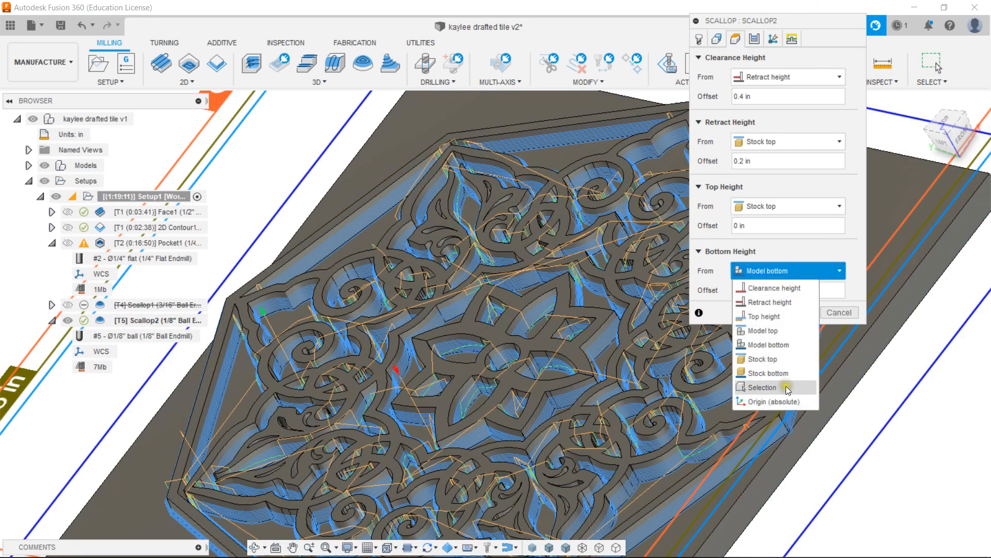
{"action": "left_click", "coordinate": [786, 387]}
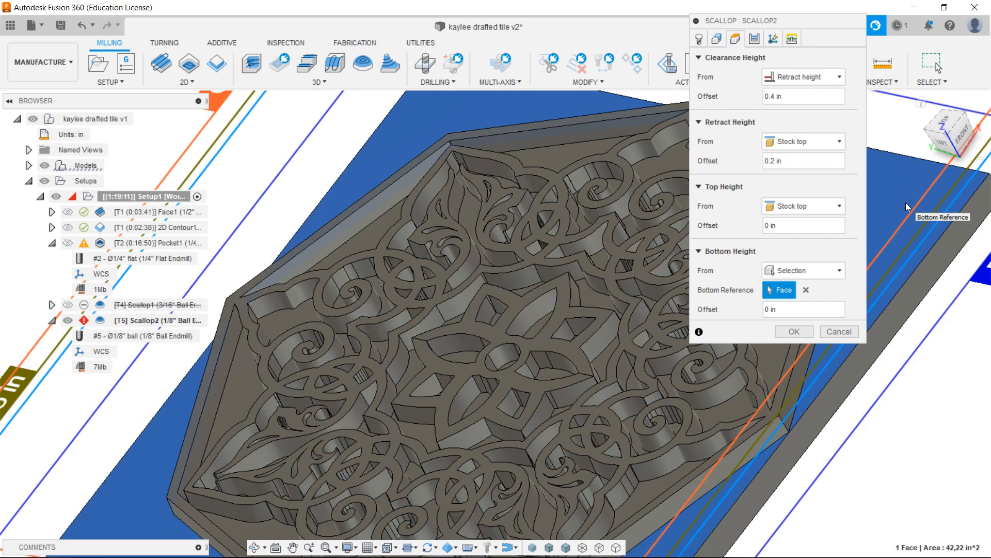
{"action": "left_click", "coordinate": [781, 335]}
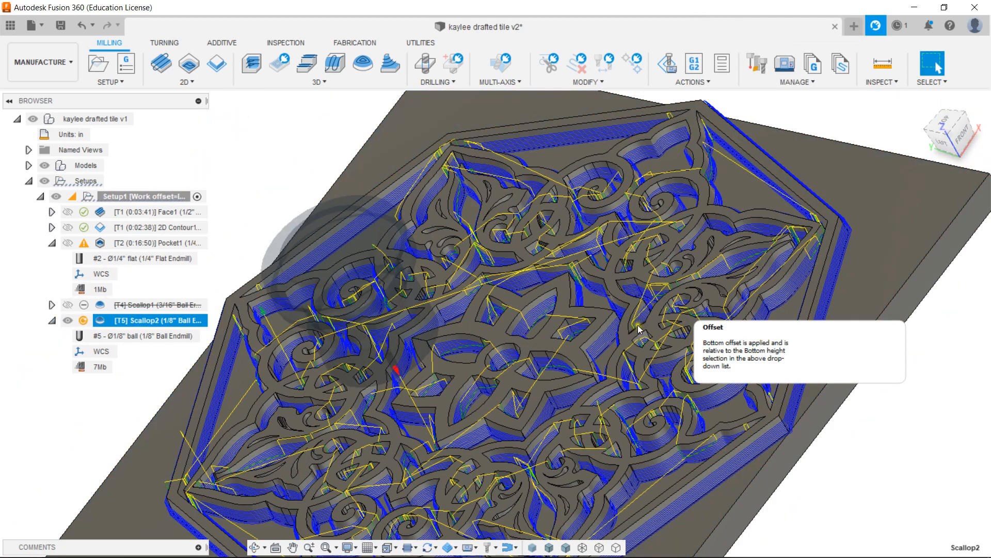
{"action": "scroll", "coordinate": [631, 250], "scroll_direction": "down", "scroll_amount": 5}
{"action": "scroll", "coordinate": [575, 305], "scroll_direction": "up", "scroll_amount": 2}
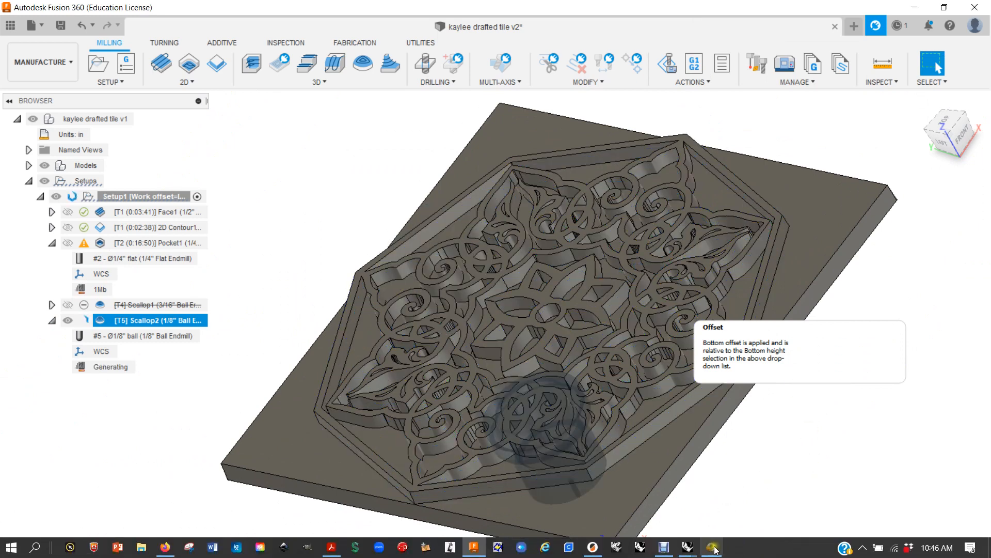
{"action": "left_click", "coordinate": [665, 547]}
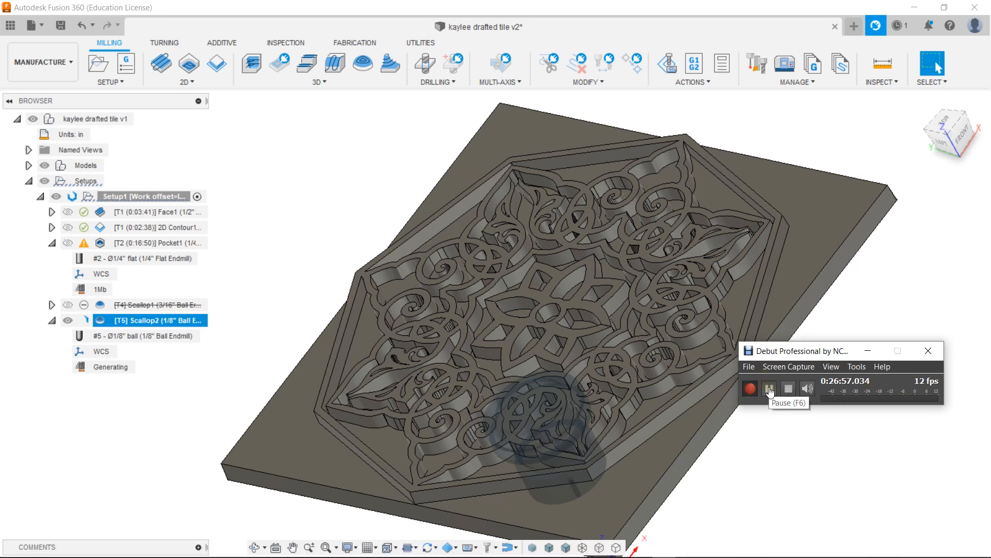
{"action": "left_click", "coordinate": [768, 387]}
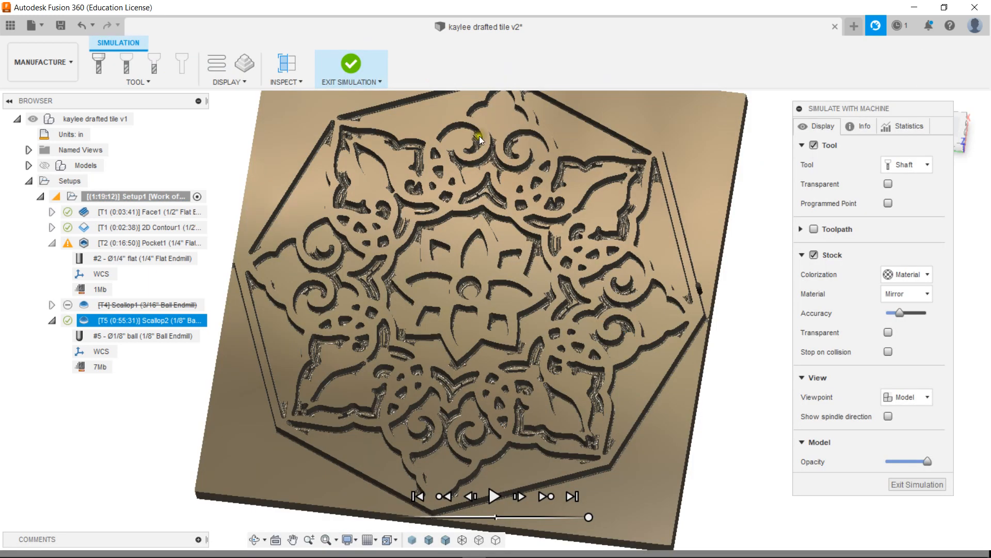
Compare the simulated stock with the tile design by showing the models and hiding them again
{"action": "left_click", "coordinate": [44, 166]}
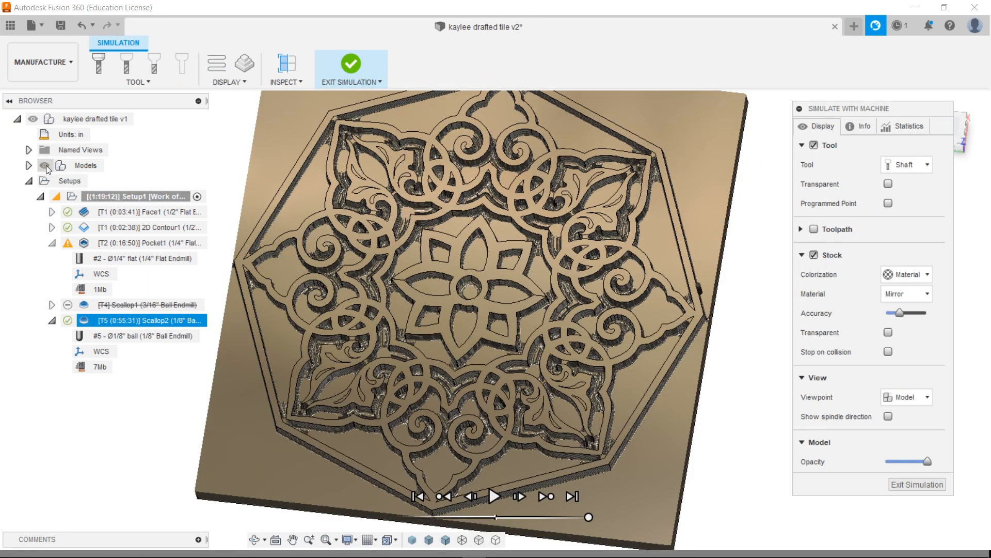
{"action": "left_click", "coordinate": [45, 166]}
{"action": "middle_click_drag", "start_coordinate": [489, 397], "coordinate": [512, 404], "text": "shift"}
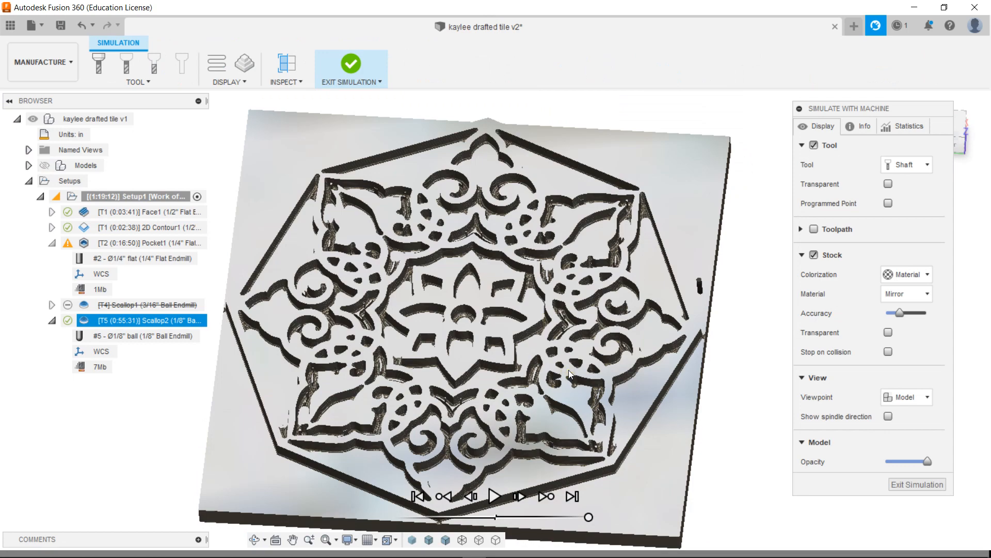
Examine the simulated walls and floors around the corner leaf and adjoining small pockets for scallop marks and uncut material
{"action": "scroll", "coordinate": [573, 380], "scroll_direction": "up", "scroll_amount": 5}
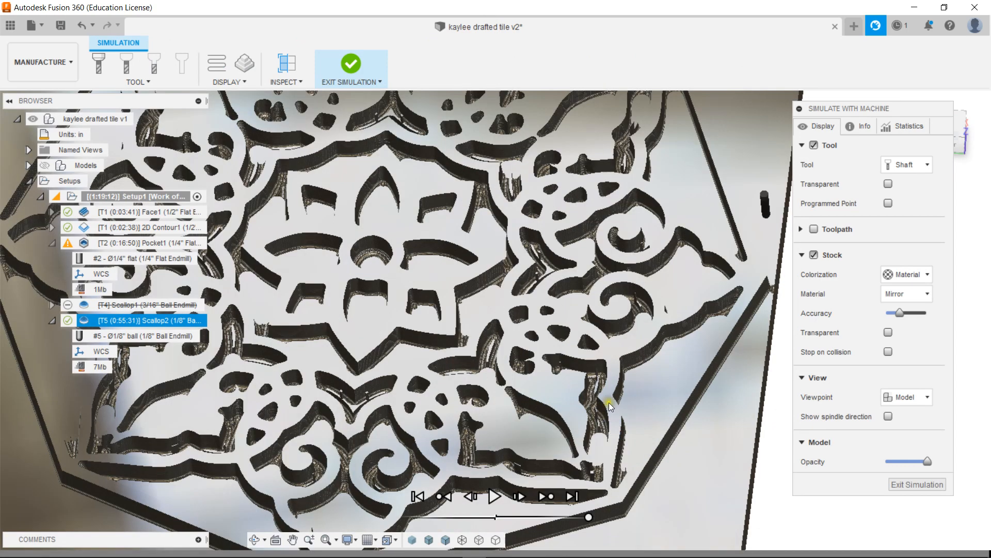
{"action": "scroll", "coordinate": [589, 394], "scroll_direction": "up", "scroll_amount": 6}
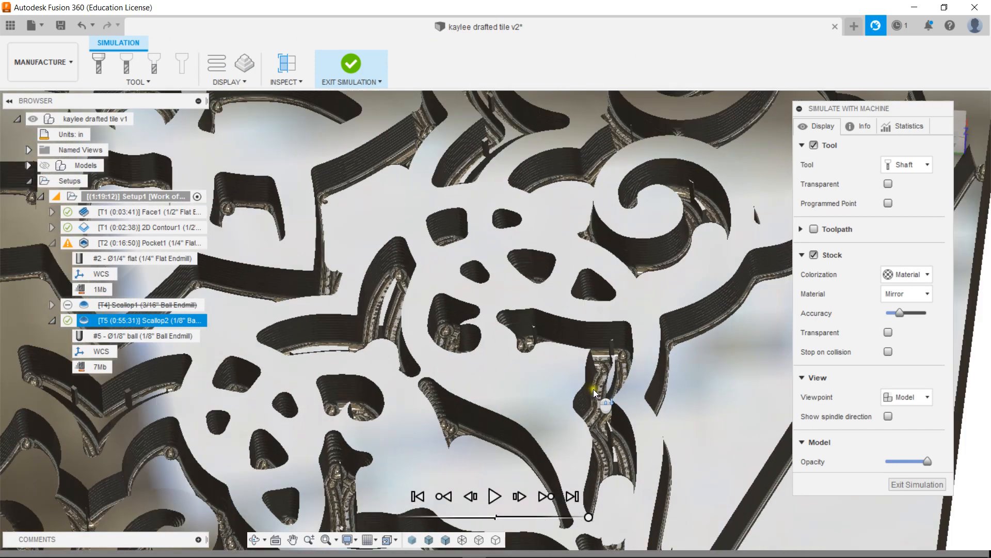
{"action": "middle_click_drag", "start_coordinate": [601, 390], "coordinate": [590, 461], "text": "shift"}
{"action": "scroll", "coordinate": [590, 455], "scroll_direction": "down", "scroll_amount": 6}
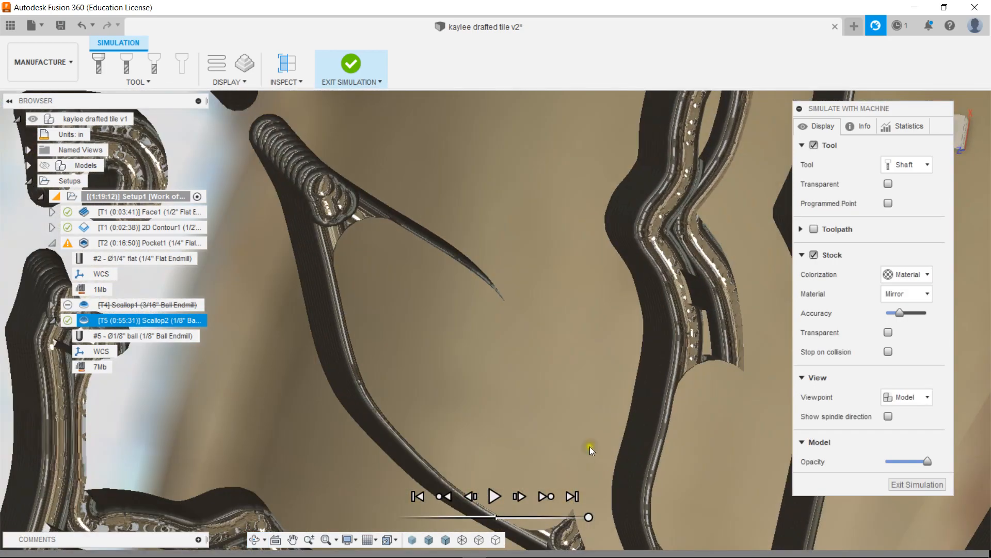
{"action": "scroll", "coordinate": [561, 376], "scroll_direction": "down", "scroll_amount": 1}
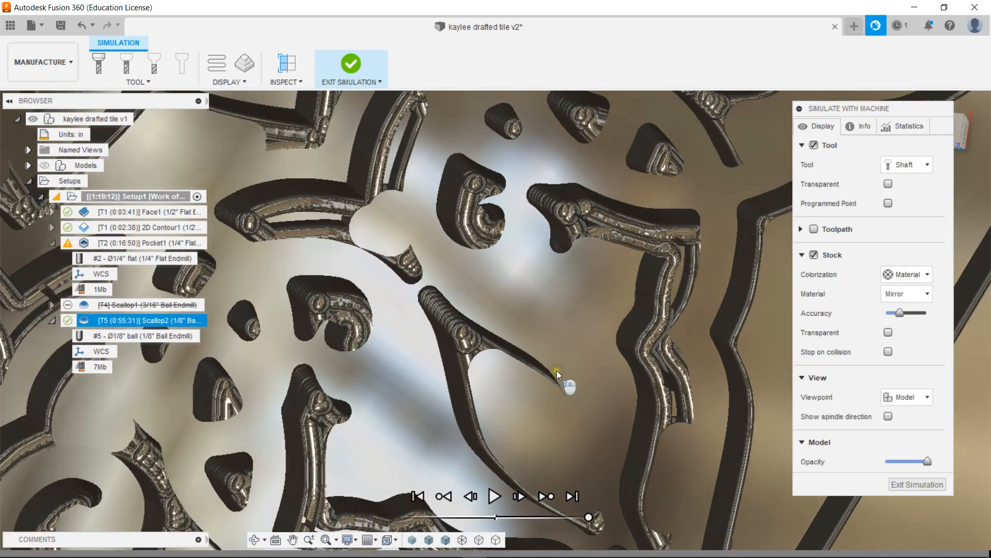
{"action": "scroll", "coordinate": [693, 289], "scroll_direction": "up", "scroll_amount": 5}
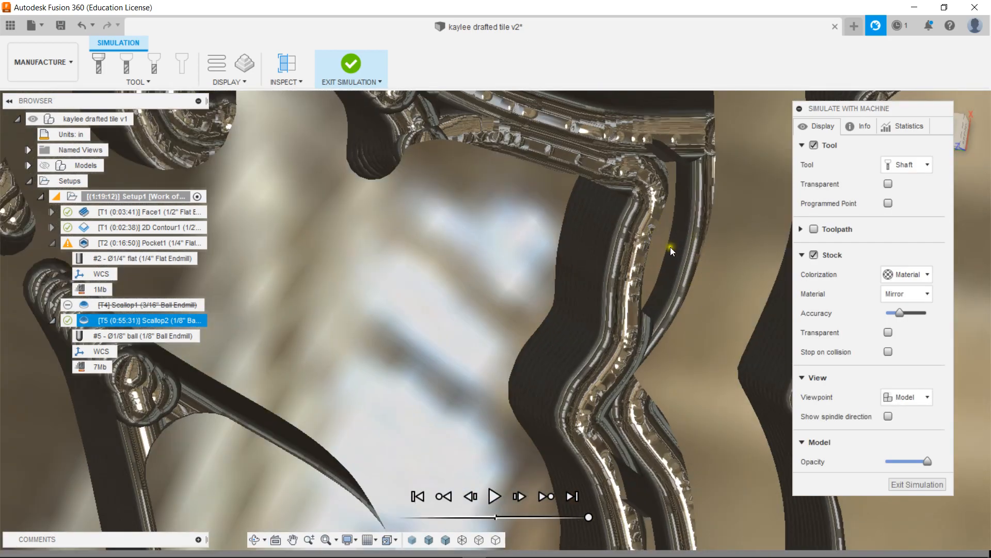
Inspect the simulated stock around the corner leaf, nearby pockets and polygonal border for leftover material, and exit the simulation
{"action": "scroll", "coordinate": [613, 326], "scroll_direction": "down", "scroll_amount": 3}
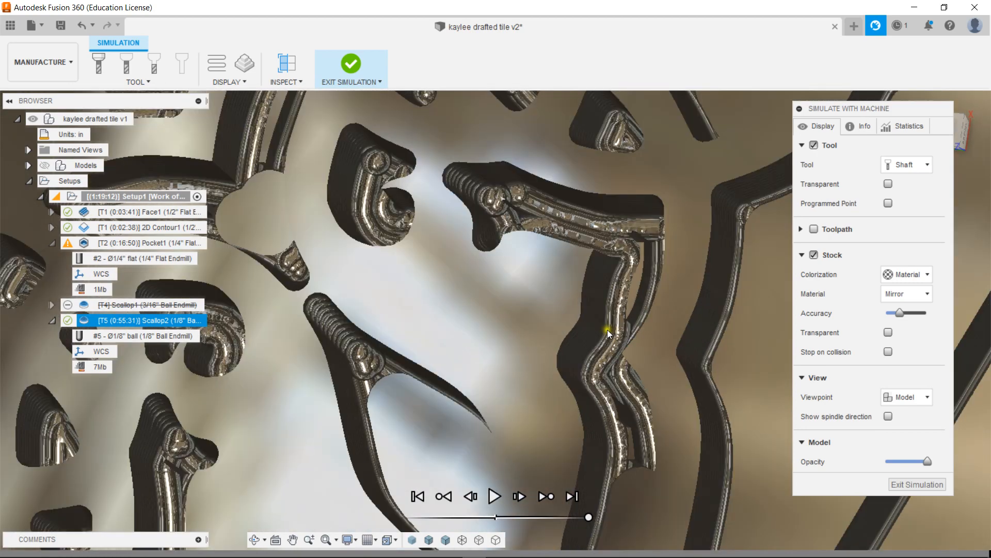
{"action": "scroll", "coordinate": [610, 326], "scroll_direction": "down", "scroll_amount": 2}
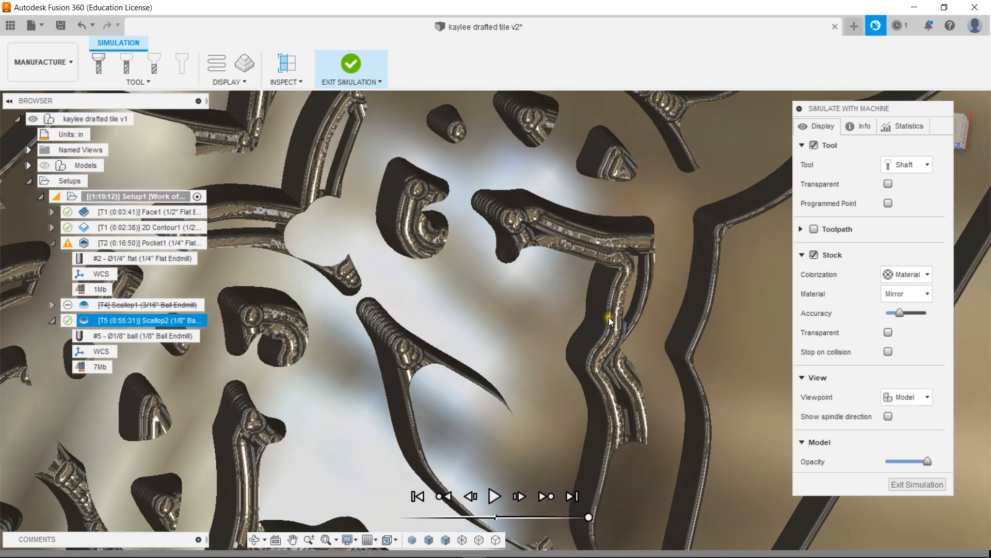
{"action": "scroll", "coordinate": [620, 294], "scroll_direction": "down", "scroll_amount": 5}
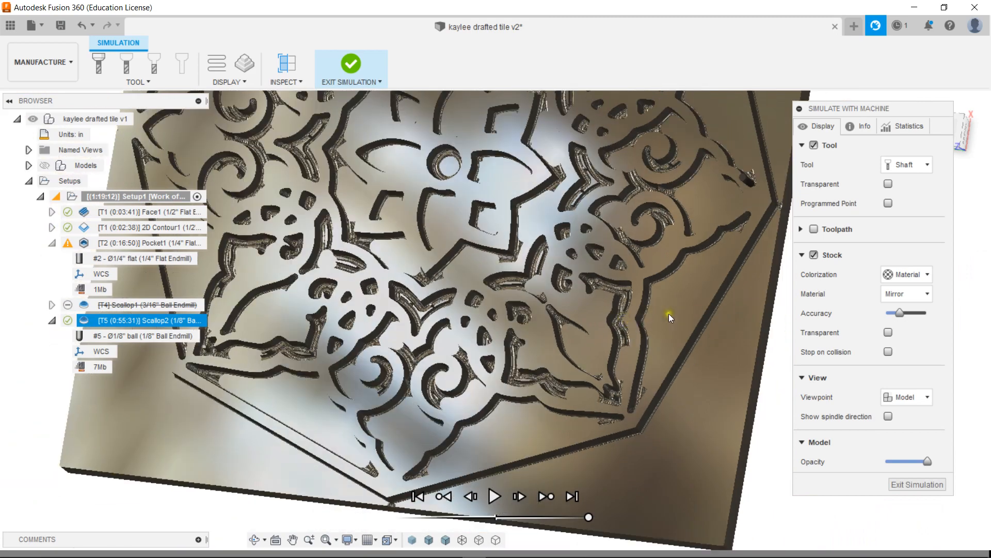
{"action": "scroll", "coordinate": [527, 357], "scroll_direction": "up", "scroll_amount": 8}
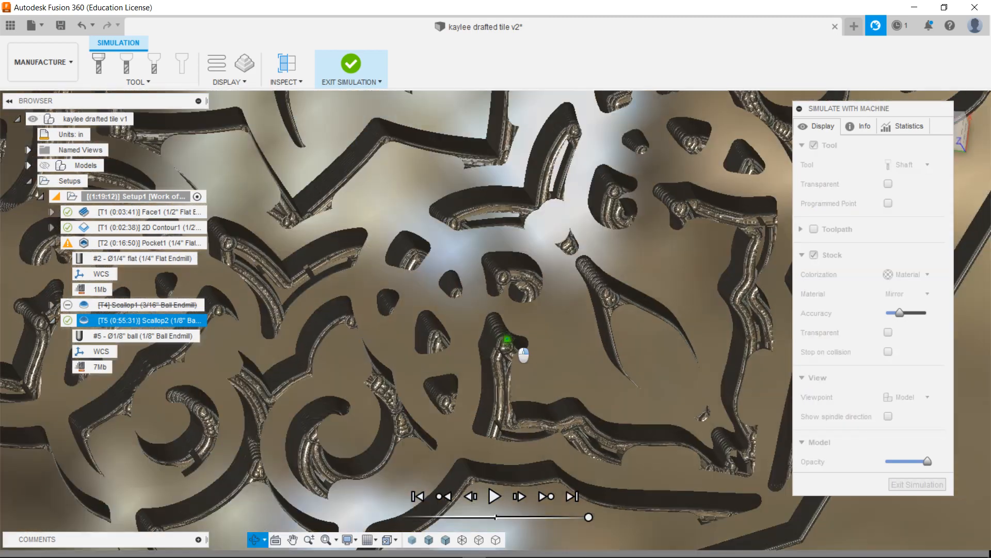
{"action": "right_click_drag", "start_coordinate": [508, 339], "coordinate": [525, 371]}
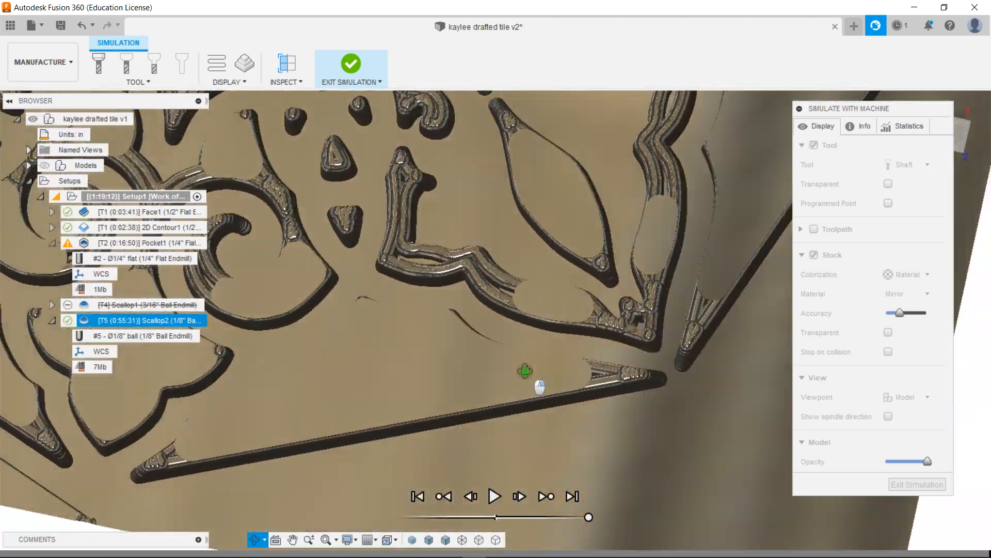
{"action": "middle_click_drag", "start_coordinate": [540, 386], "coordinate": [509, 348], "text": "shift"}
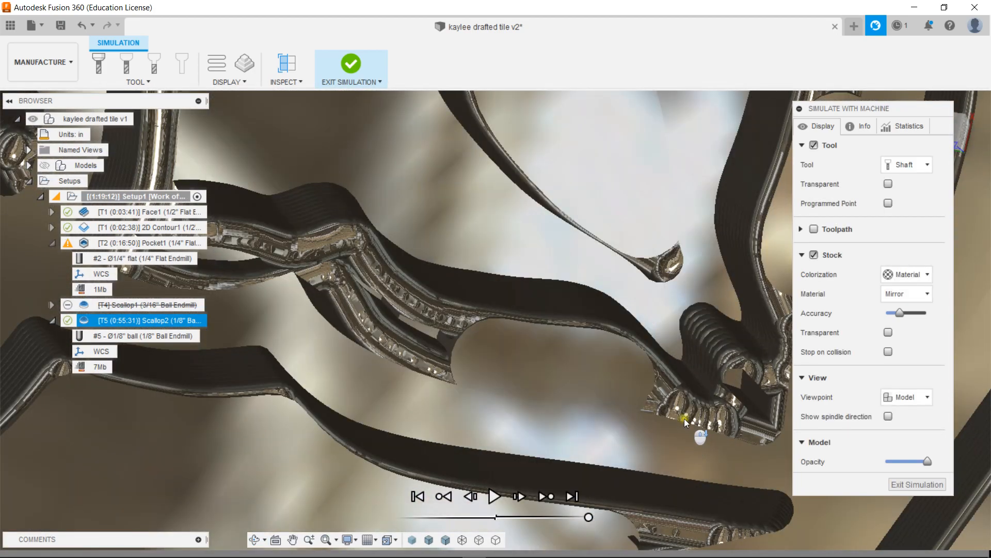
{"action": "middle_click_drag", "start_coordinate": [685, 422], "coordinate": [664, 451], "text": "shift"}
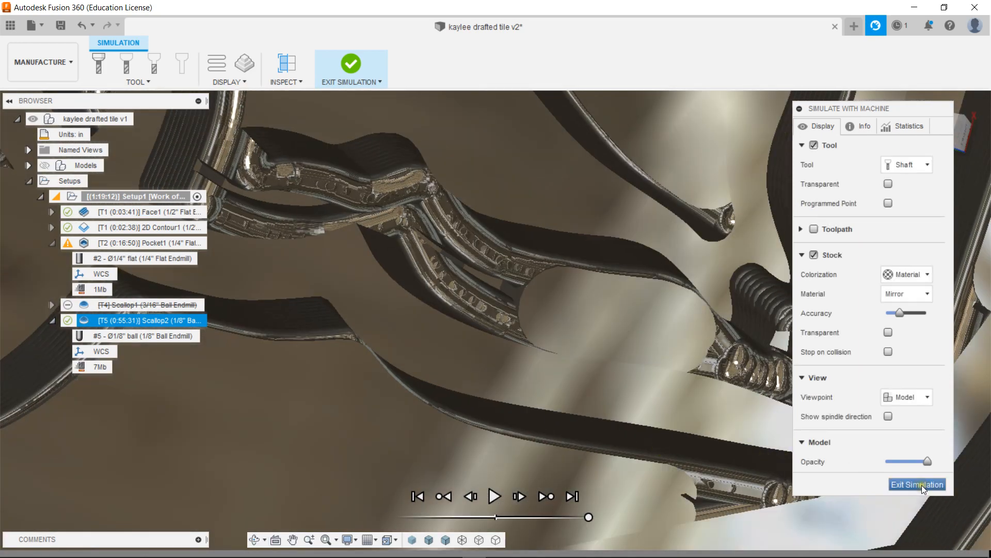
{"action": "scroll", "coordinate": [529, 350], "scroll_direction": "down", "scroll_amount": 3}
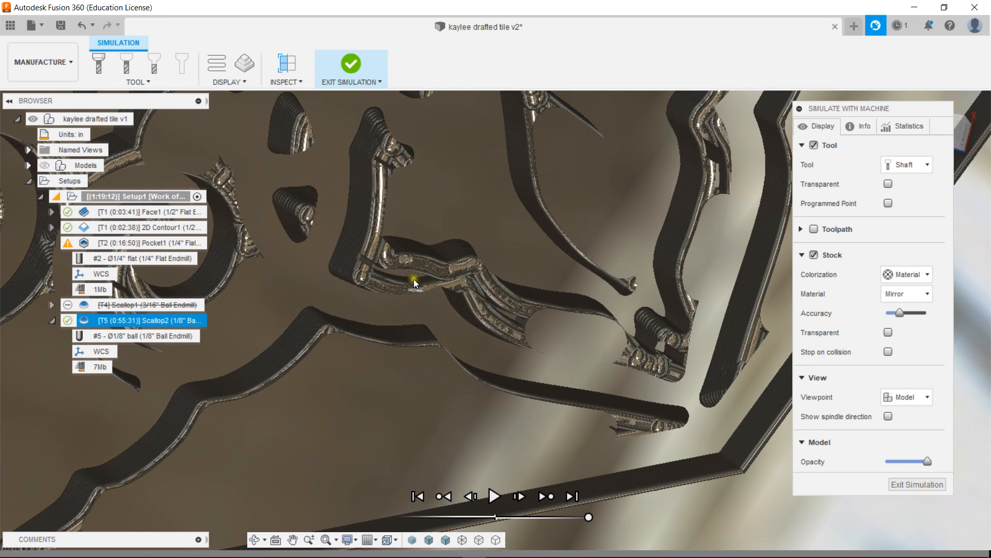
{"action": "left_click", "coordinate": [903, 484]}
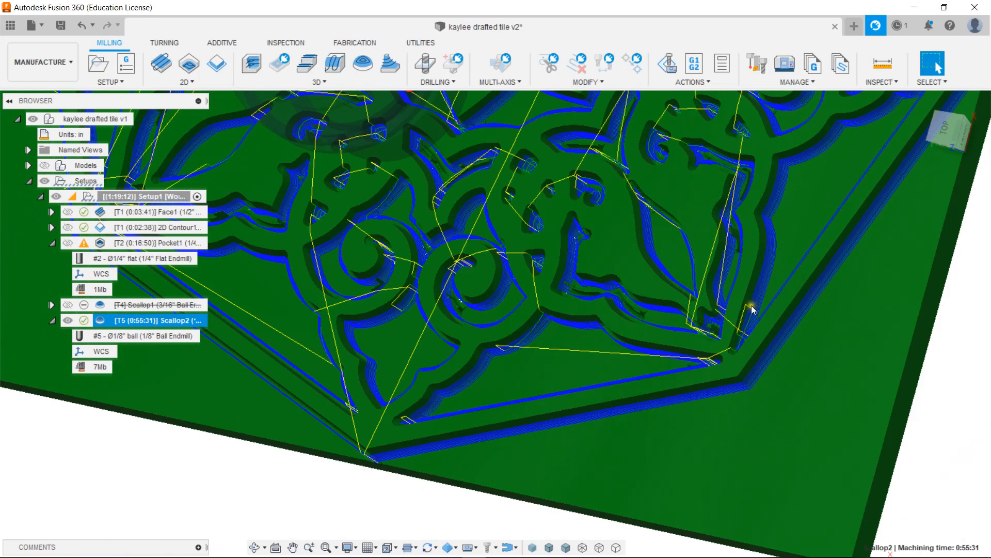
Examine Scallop2's toolpath passes and linking moves around the spiral pockets, corner leaf and polygonal border
{"action": "scroll", "coordinate": [669, 333], "scroll_direction": "up", "scroll_amount": 10}
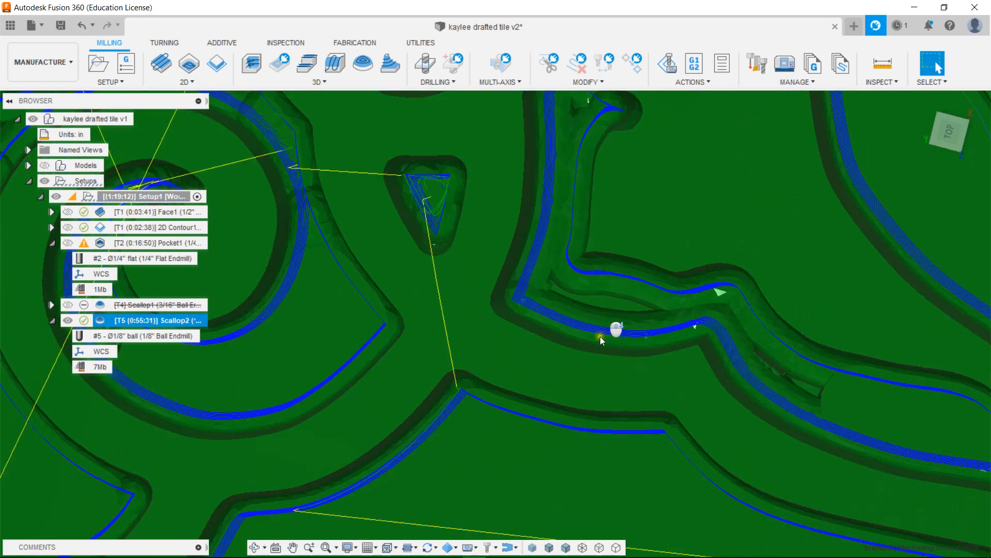
{"action": "scroll", "coordinate": [608, 370], "scroll_direction": "down", "scroll_amount": 8}
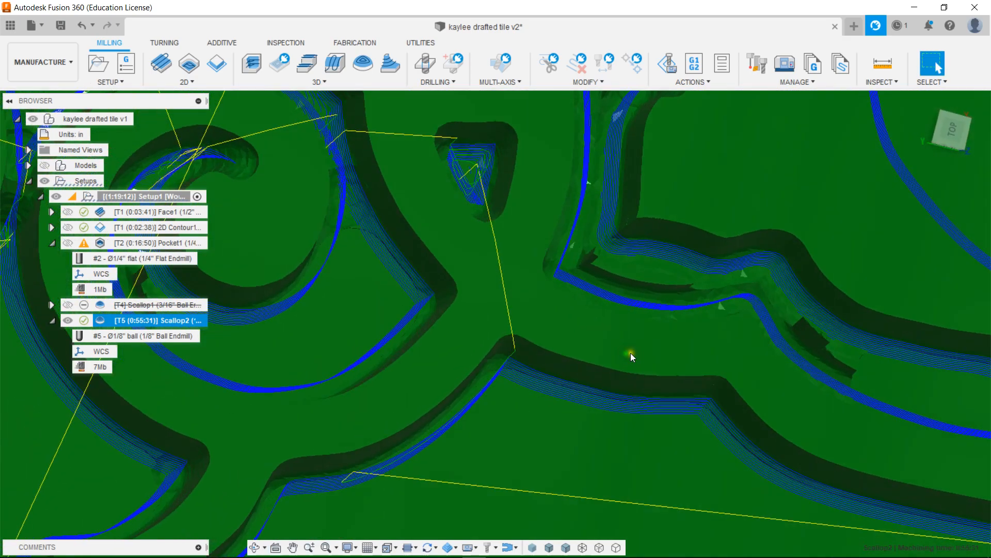
{"action": "scroll", "coordinate": [654, 353], "scroll_direction": "down", "scroll_amount": 4}
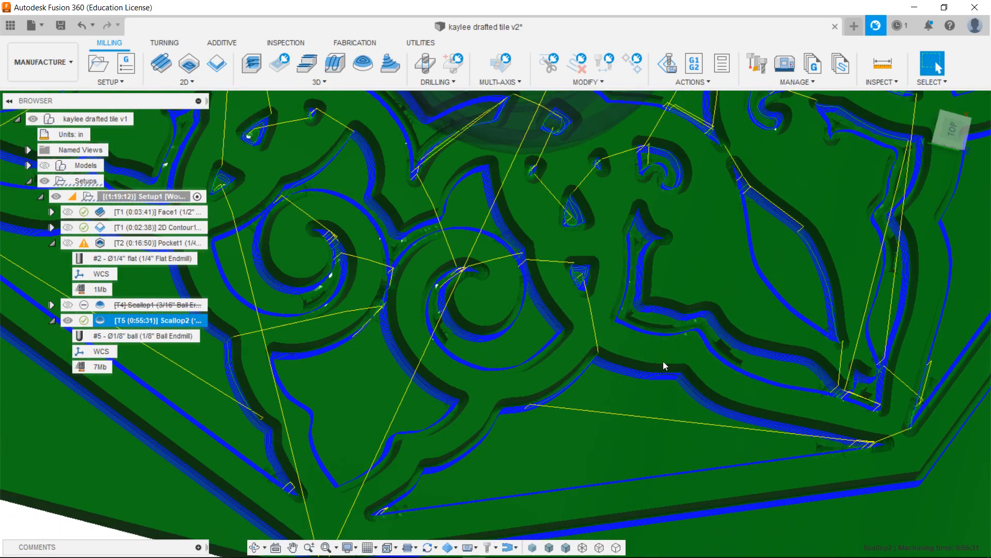
{"action": "scroll", "coordinate": [663, 361], "scroll_direction": "down", "scroll_amount": 3}
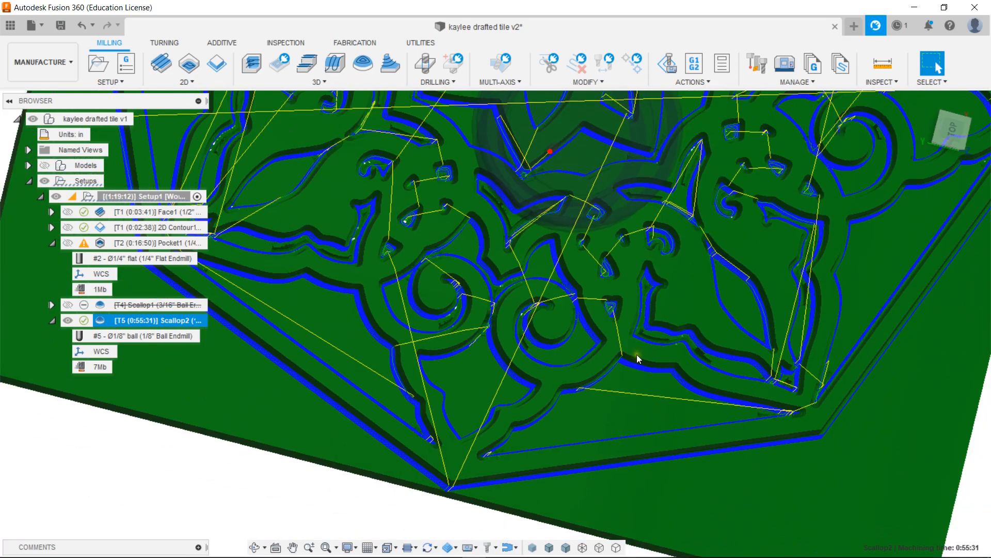
{"action": "scroll", "coordinate": [637, 354], "scroll_direction": "down", "scroll_amount": 5}
{"action": "middle_click_drag", "start_coordinate": [627, 379], "coordinate": [534, 266], "text": "shift"}
{"action": "scroll", "coordinate": [619, 280], "scroll_direction": "up", "scroll_amount": 6}
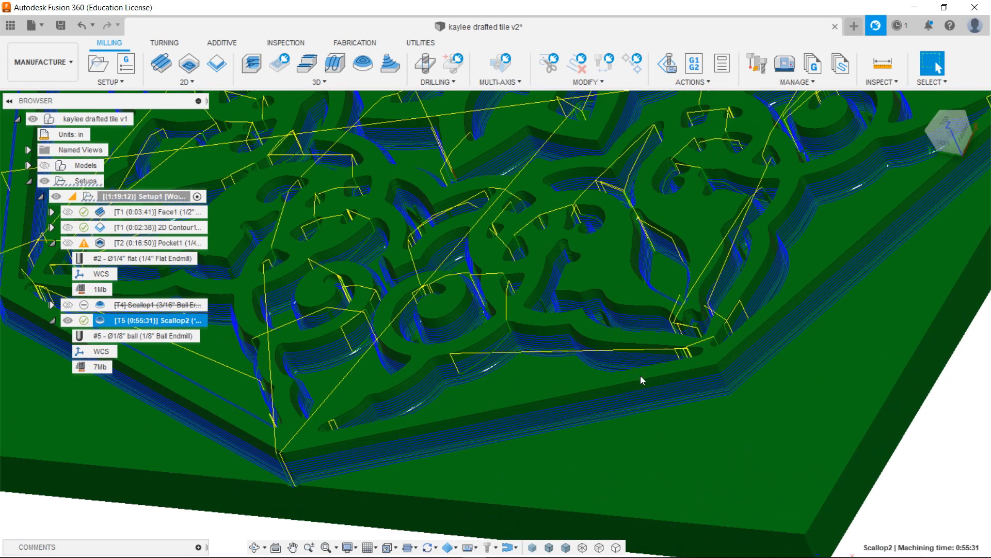
{"action": "scroll", "coordinate": [642, 379], "scroll_direction": "down", "scroll_amount": 5}
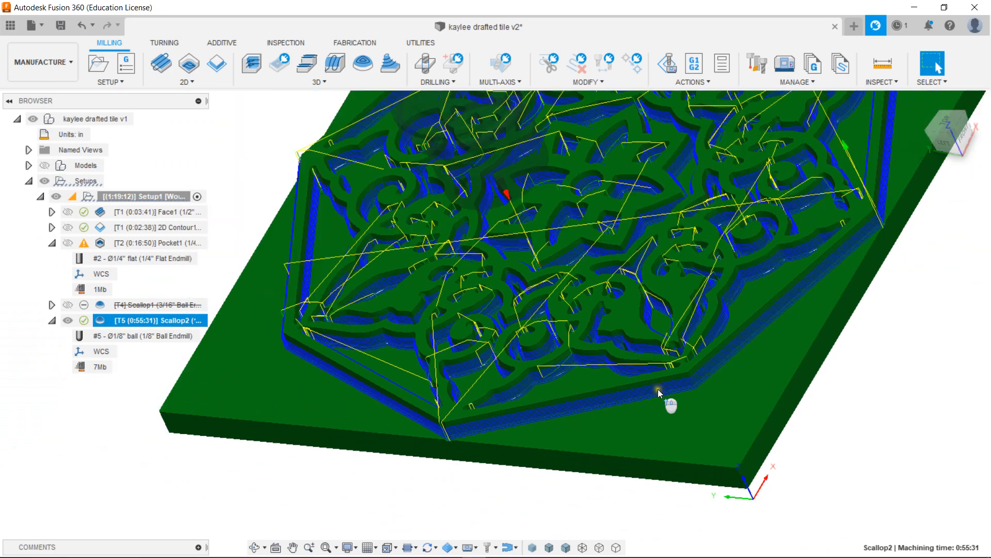
{"action": "middle_click_drag", "start_coordinate": [624, 342], "coordinate": [558, 317], "text": "shift"}
{"action": "middle_click_drag", "start_coordinate": [412, 295], "coordinate": [525, 307], "text": "shift"}
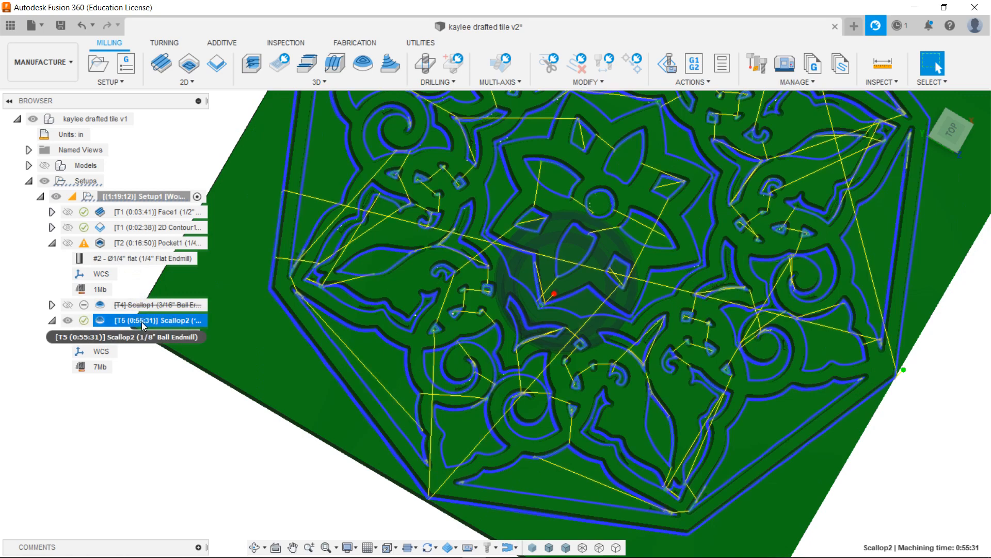
Replace Pocket1's tool with the 3/16" Flat Endmill from the Milling Tools (Inch) library, filtering for flat end mills
{"action": "double_click", "coordinate": [153, 245]}
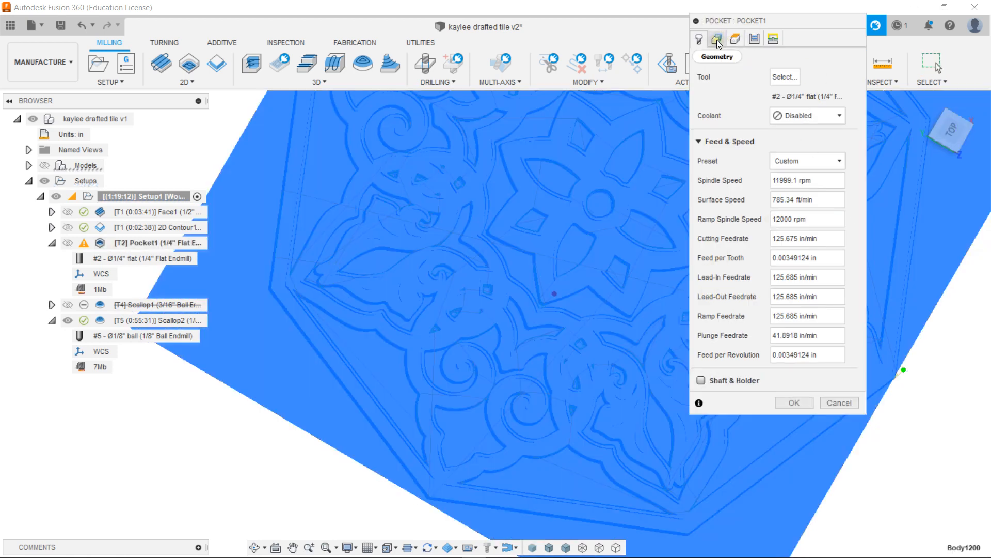
{"action": "left_click", "coordinate": [785, 77]}
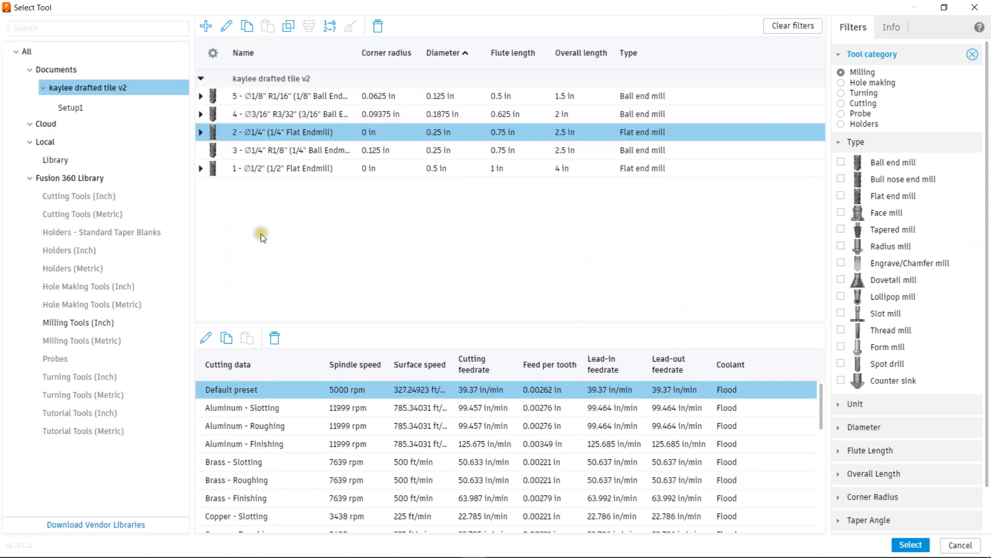
{"action": "left_click", "coordinate": [841, 195]}
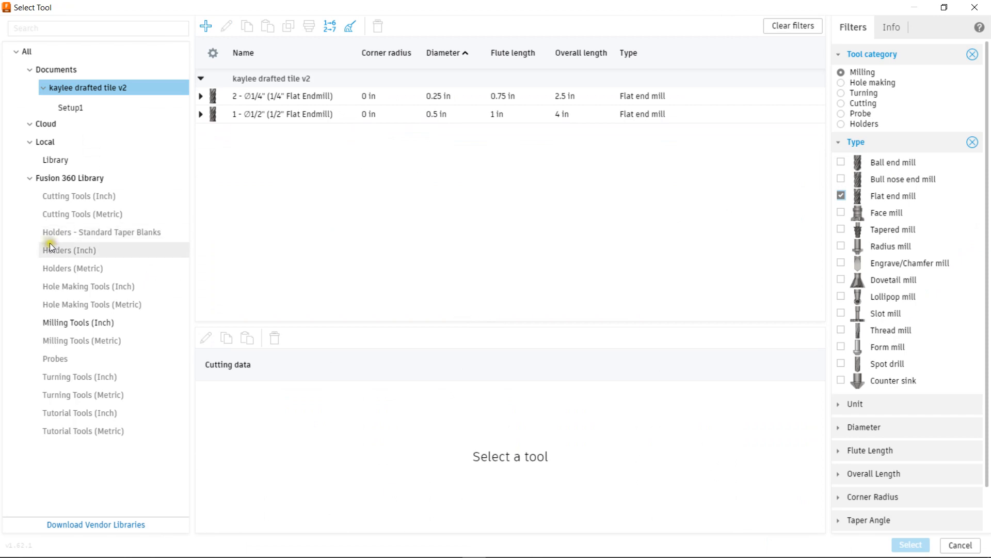
{"action": "left_click", "coordinate": [98, 323]}
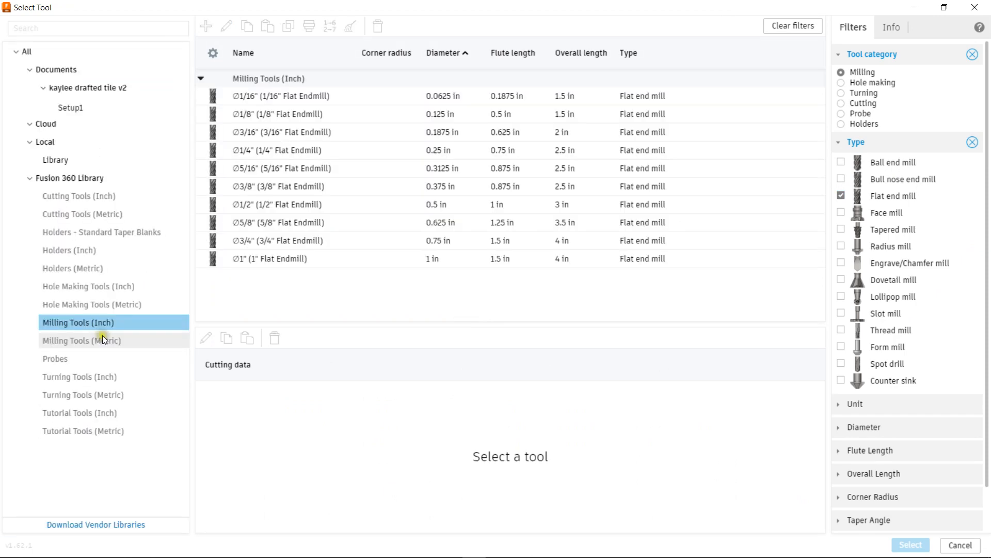
{"action": "left_click", "coordinate": [264, 134]}
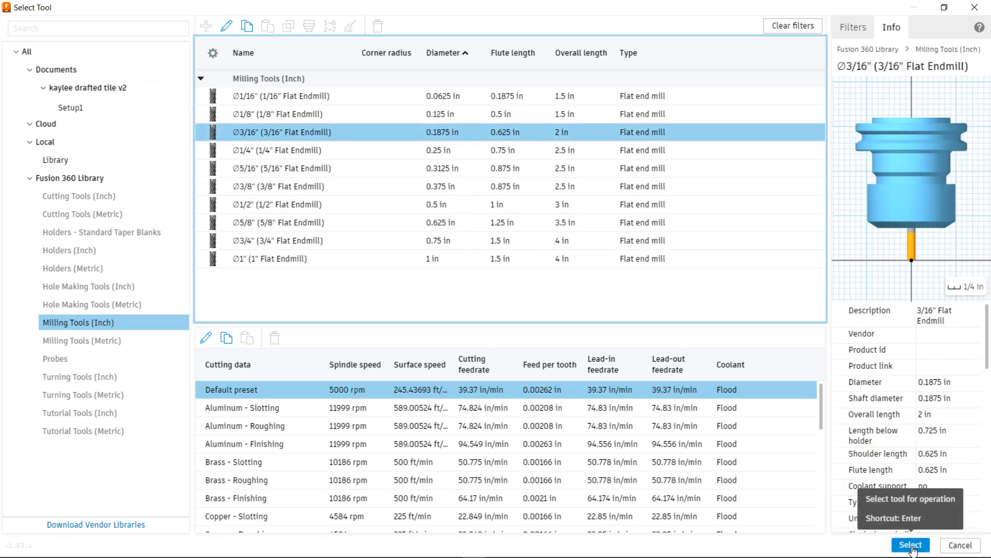
{"action": "left_click", "coordinate": [912, 545]}
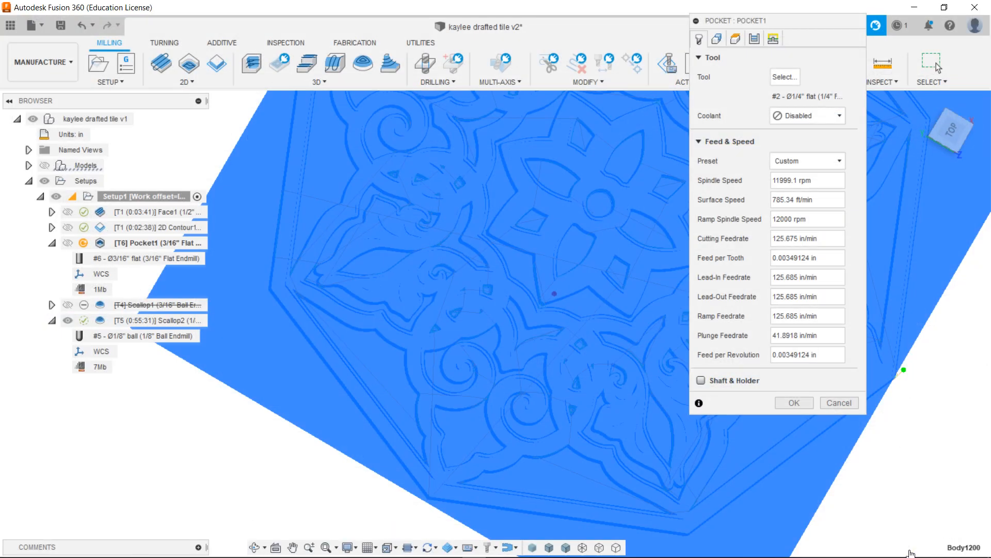
Set Pocket1's feed and speed preset to Aluminum - Finishing and accept the operation's changes
{"action": "left_click", "coordinate": [802, 112]}
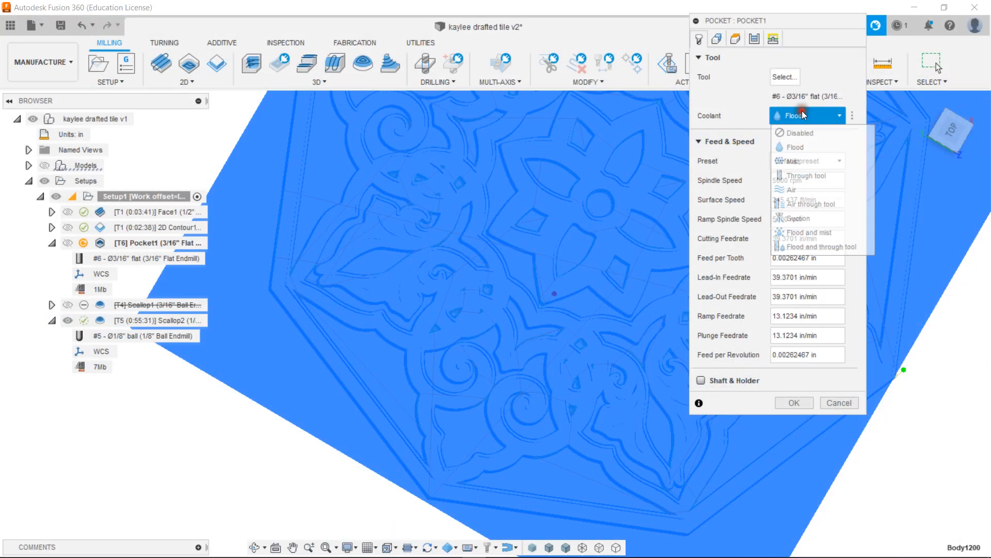
{"action": "left_click", "coordinate": [804, 133]}
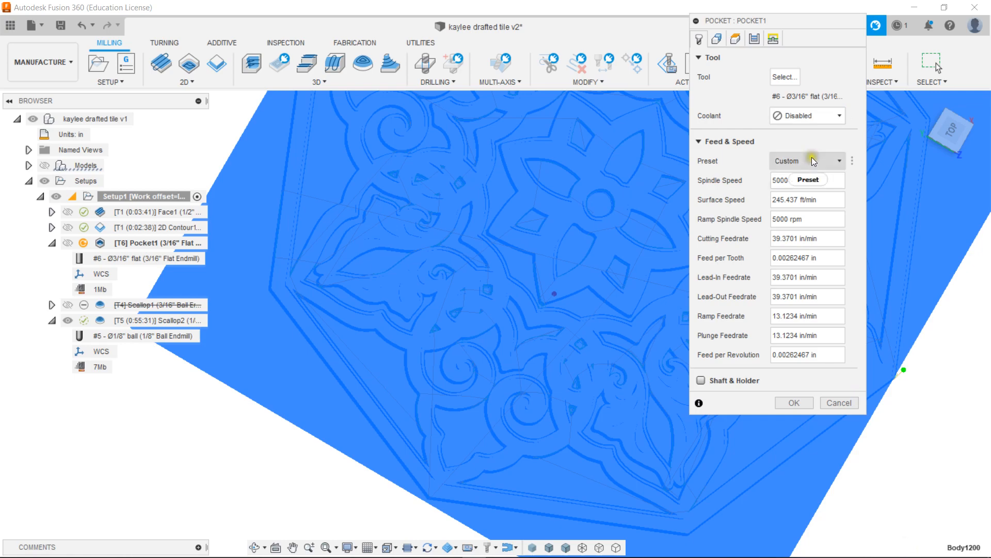
{"action": "left_click", "coordinate": [813, 160]}
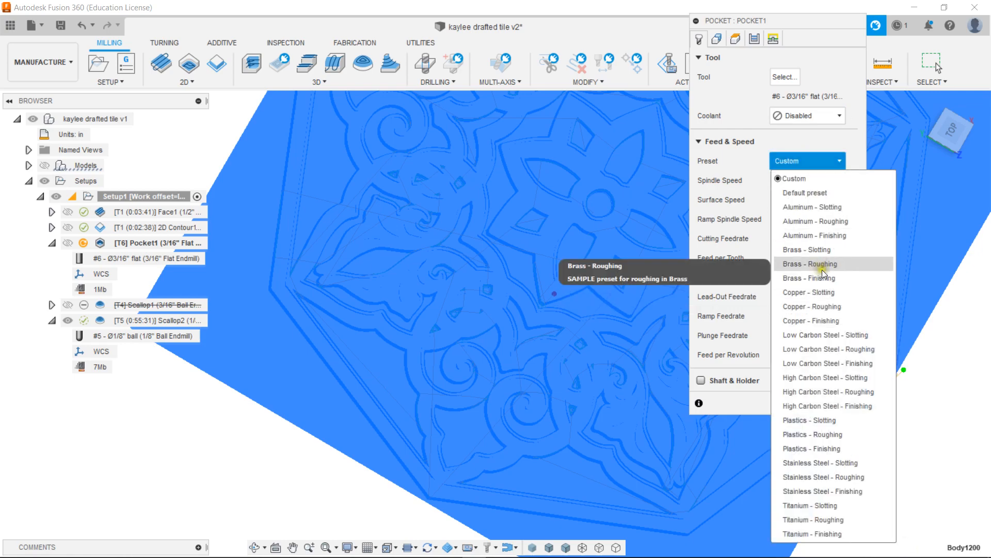
{"action": "left_click", "coordinate": [830, 237]}
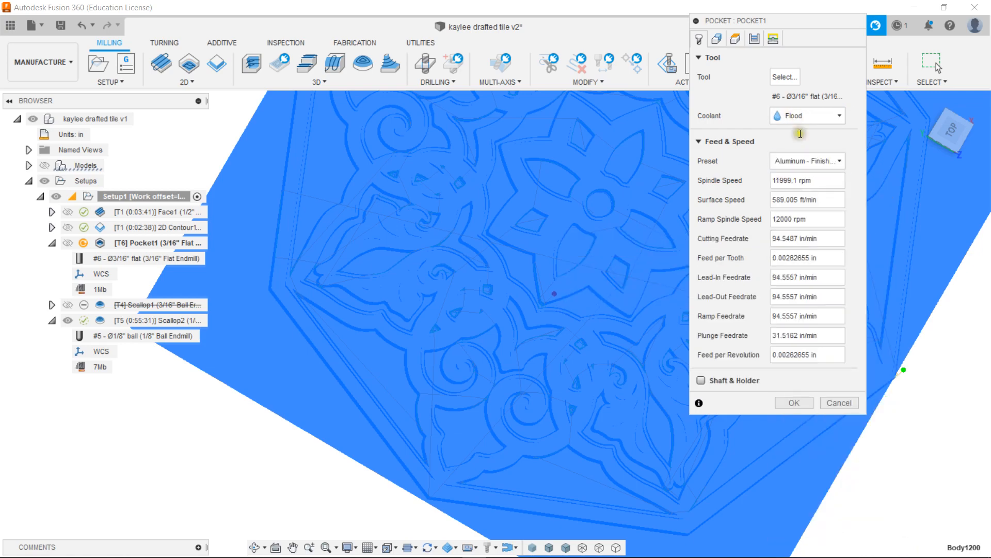
{"action": "left_click", "coordinate": [804, 161]}
{"action": "left_click", "coordinate": [810, 264]}
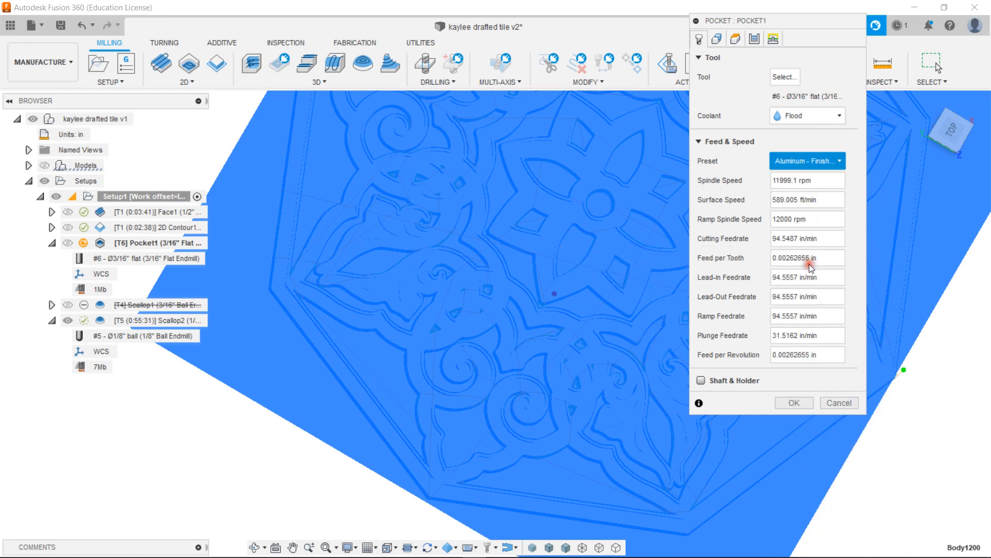
{"action": "left_click", "coordinate": [814, 160]}
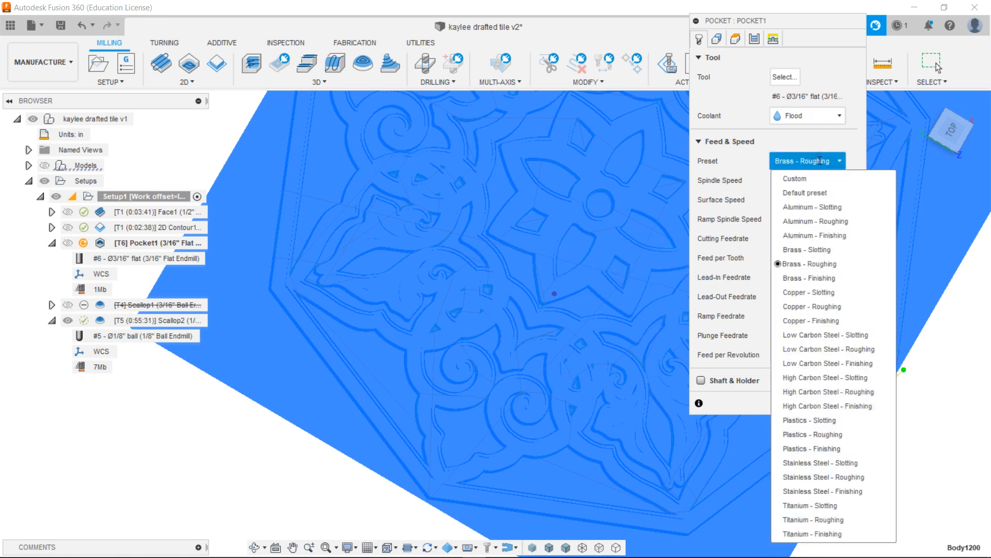
{"action": "left_click", "coordinate": [808, 235]}
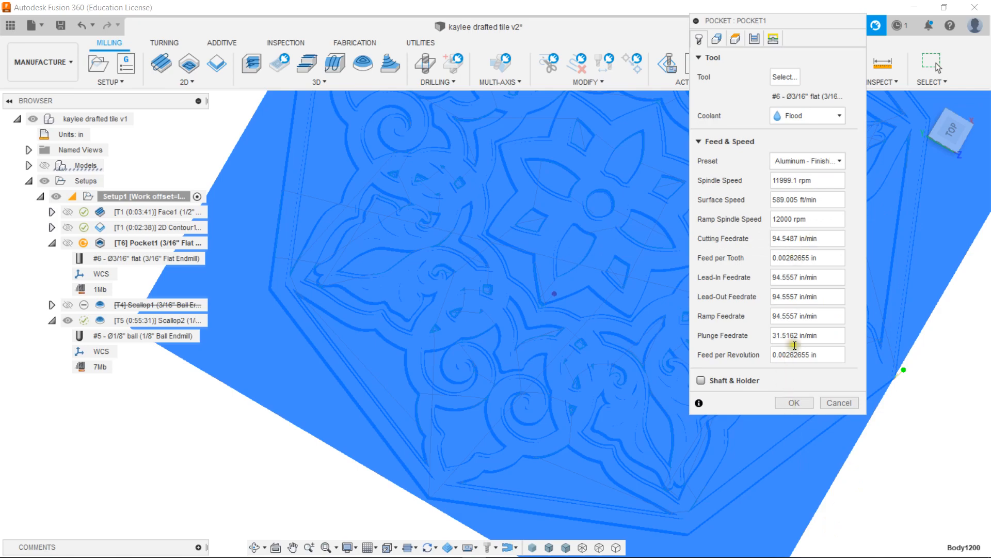
{"action": "left_click", "coordinate": [799, 402]}
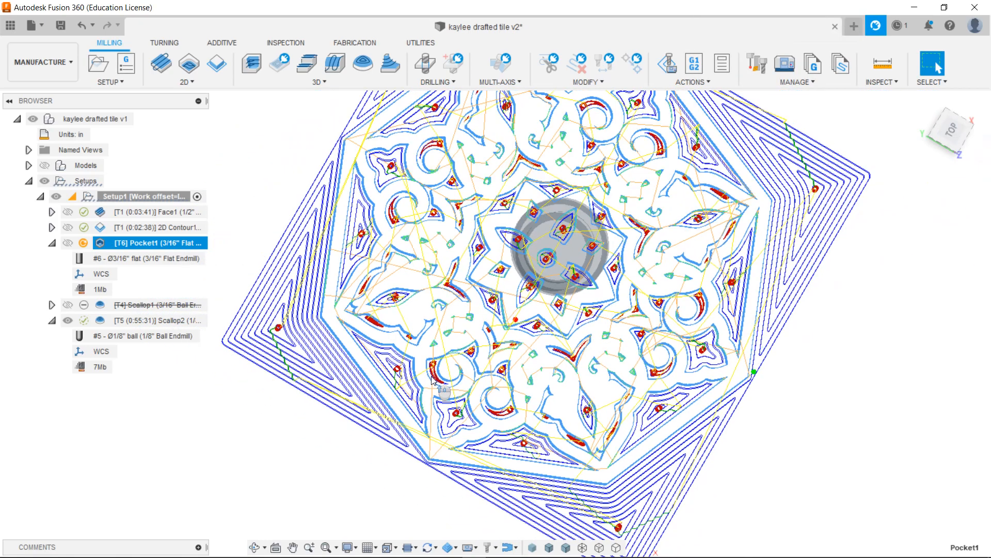
Show the tile models together with Pocket1's toolpath and view the whole part at an angle
{"action": "scroll", "coordinate": [432, 381], "scroll_direction": "down", "scroll_amount": 2}
{"action": "middle_click_drag", "start_coordinate": [457, 379], "coordinate": [447, 336], "text": "shift"}
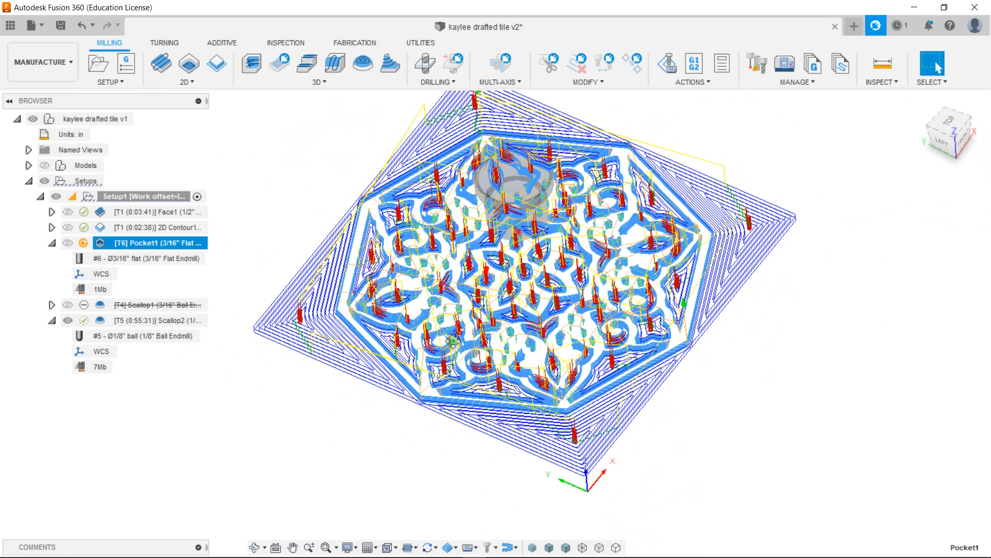
{"action": "left_click", "coordinate": [46, 167]}
{"action": "scroll", "coordinate": [434, 395], "scroll_direction": "up", "scroll_amount": 2}
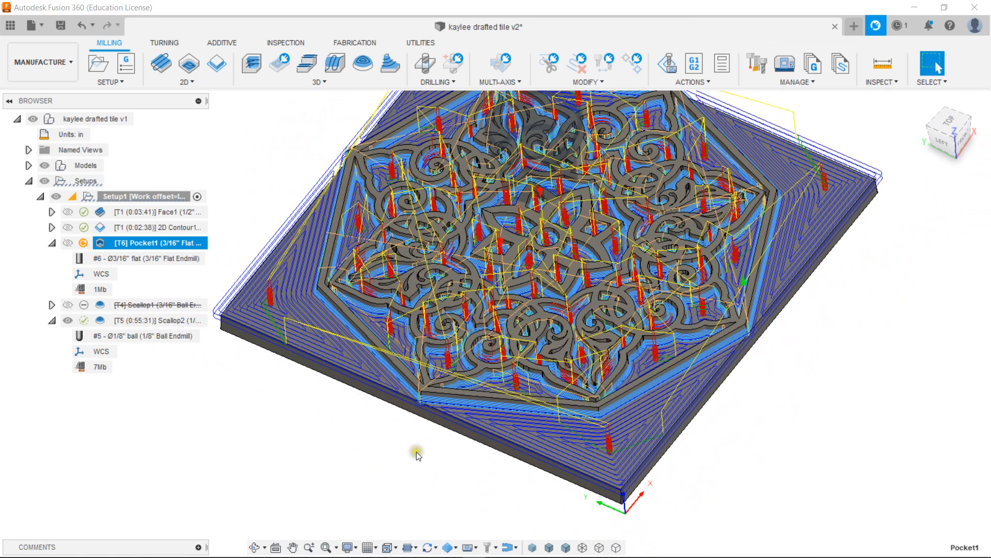
{"action": "scroll", "coordinate": [420, 449], "scroll_direction": "down", "scroll_amount": 2}
{"action": "mouse_move", "coordinate": [847, 552]}
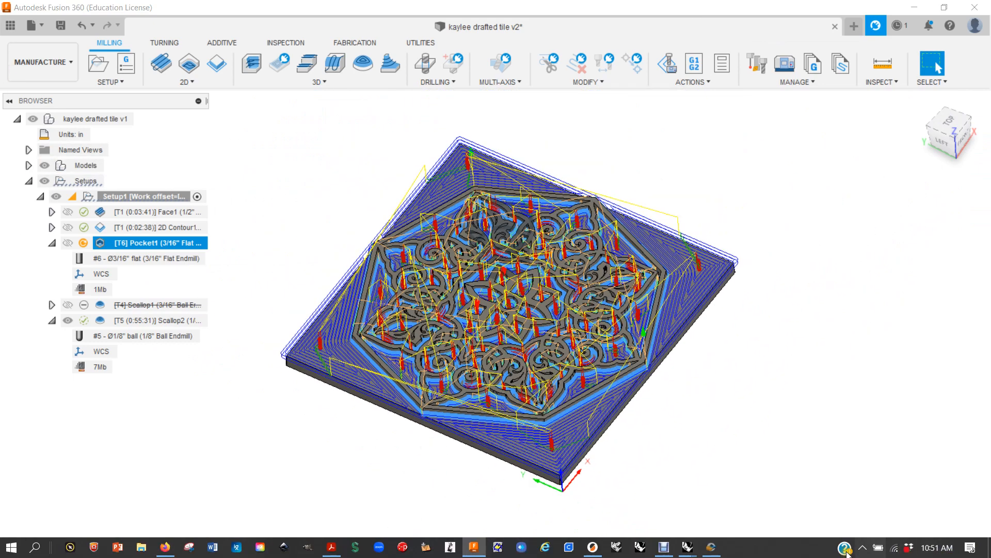
{"action": "left_click", "coordinate": [664, 551]}
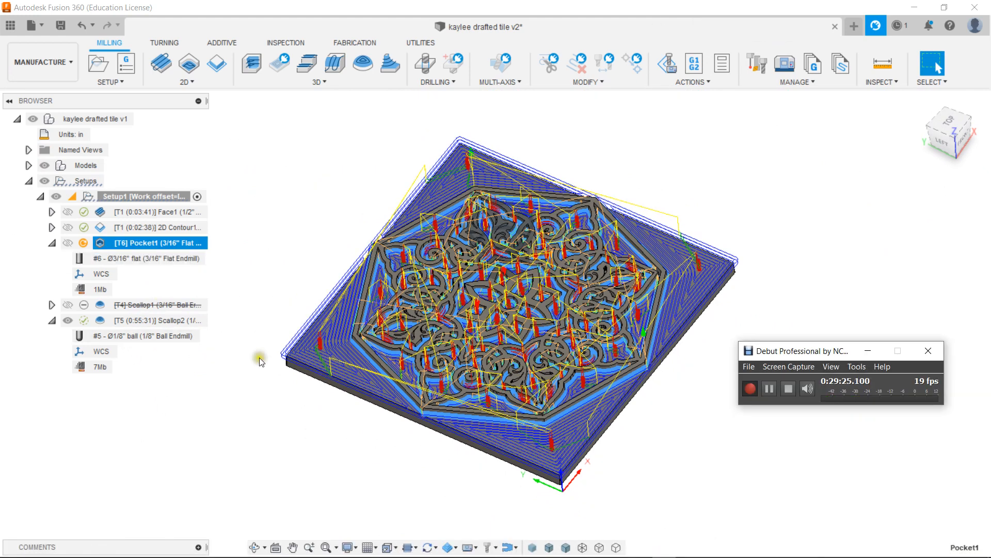
{"action": "middle_click_drag", "start_coordinate": [316, 464], "coordinate": [312, 459], "text": "shift"}
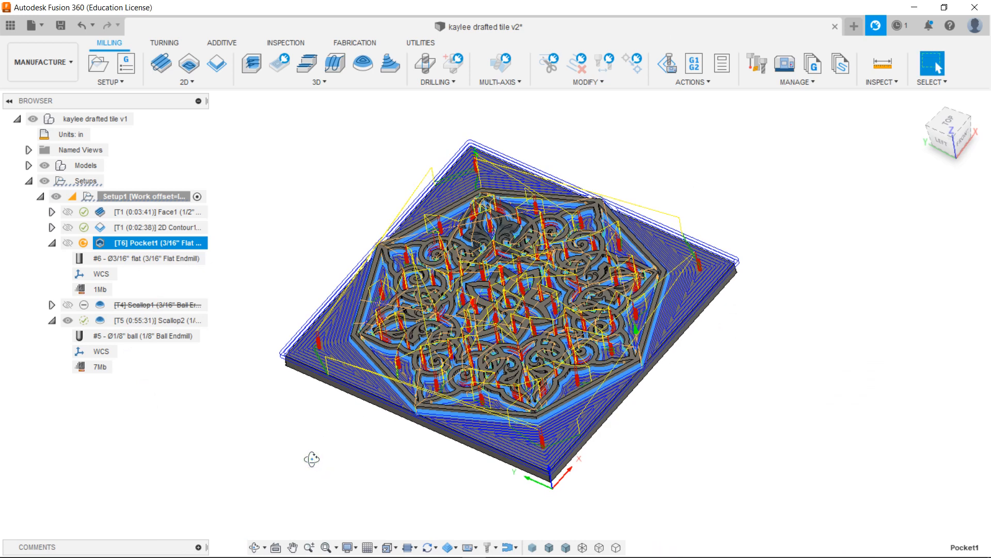
Regenerate Pocket1's toolpath, hide Scallop2's toolpath and show Pocket1's instead
{"action": "key", "text": "ctrl+g"}
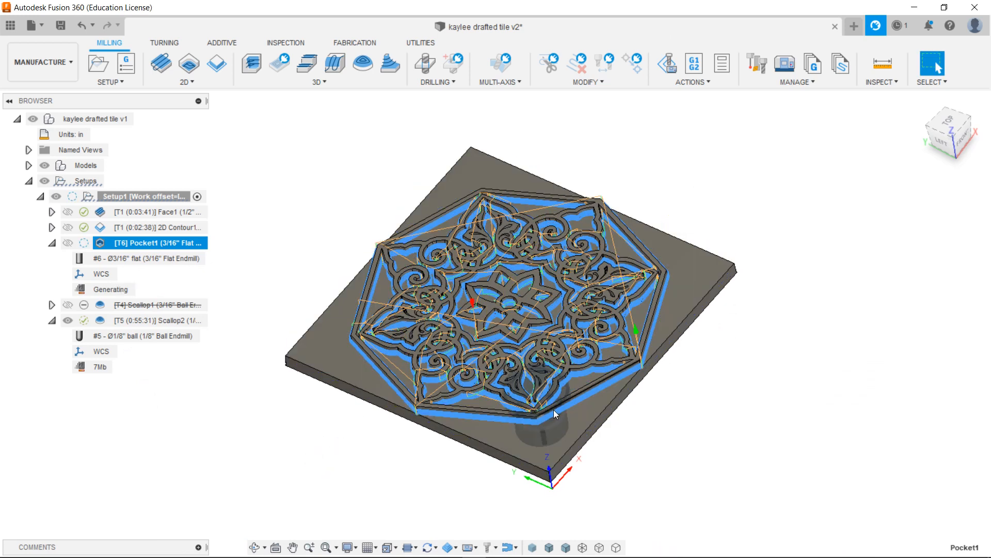
{"action": "left_click", "coordinate": [68, 321]}
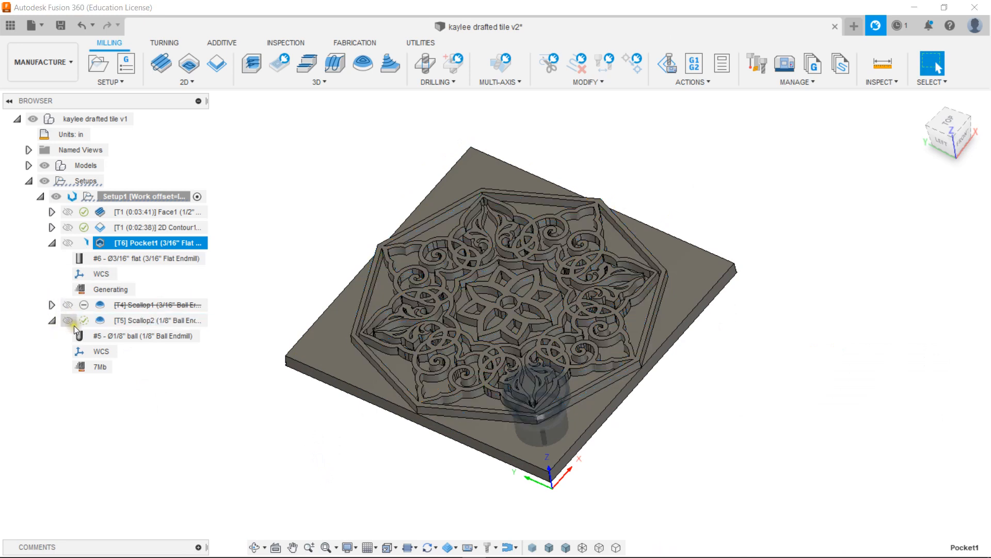
{"action": "left_click", "coordinate": [67, 243]}
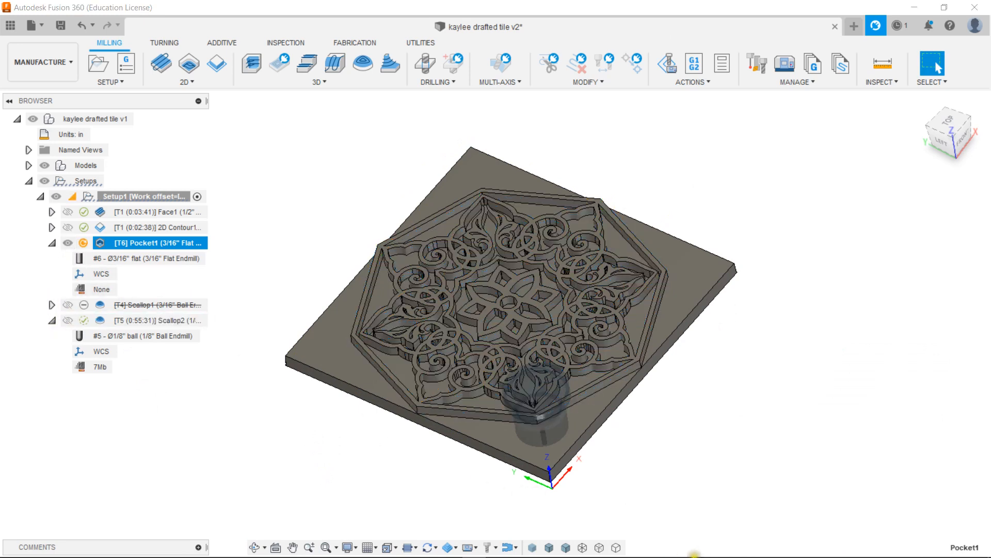
{"action": "mouse_move", "coordinate": [695, 555]}
{"action": "left_click", "coordinate": [664, 548]}
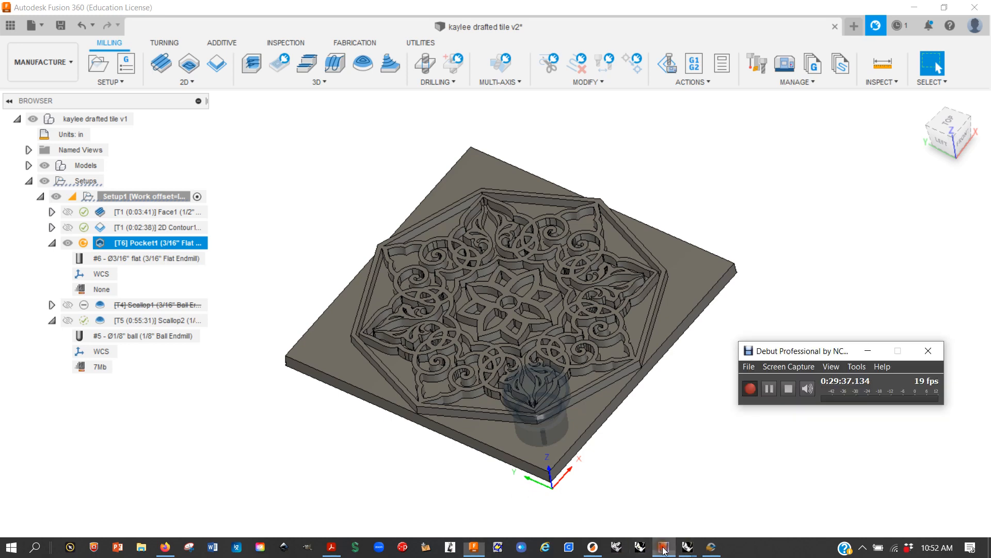
{"action": "left_click", "coordinate": [770, 389]}
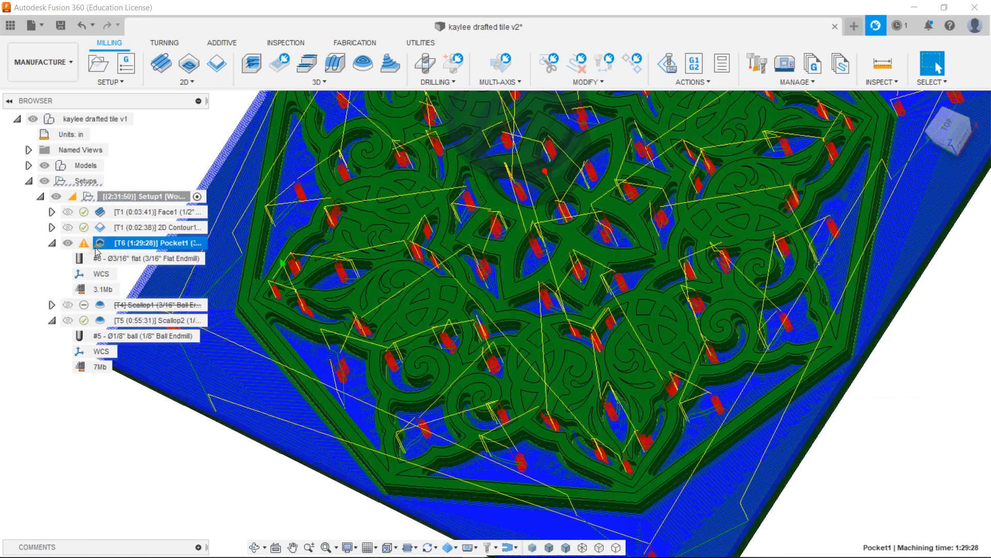
Edit Pocket1's geometry to clear the body picked under Model Surfaces, and accept the operation's changes
{"action": "left_click", "coordinate": [96, 244]}
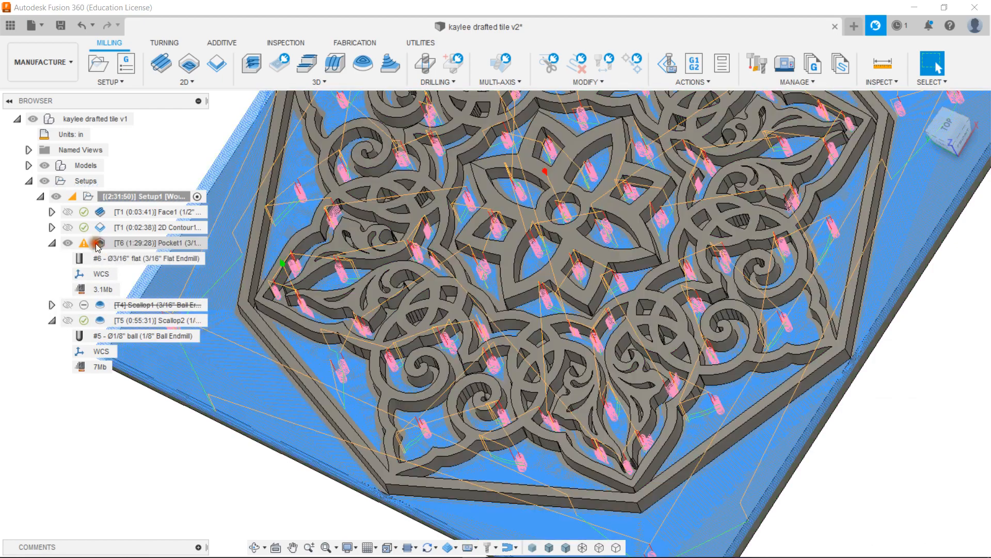
{"action": "double_click", "coordinate": [101, 245]}
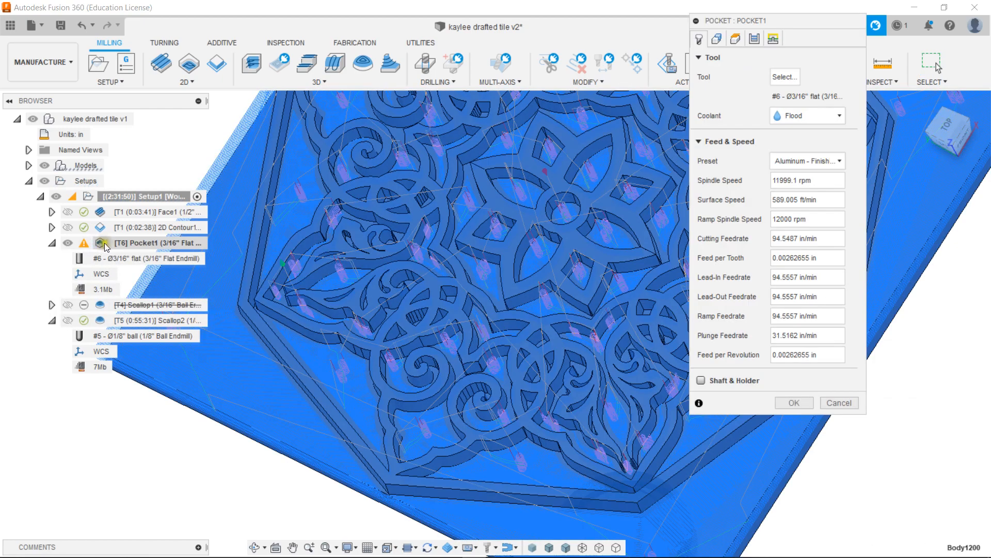
{"action": "left_click", "coordinate": [719, 39]}
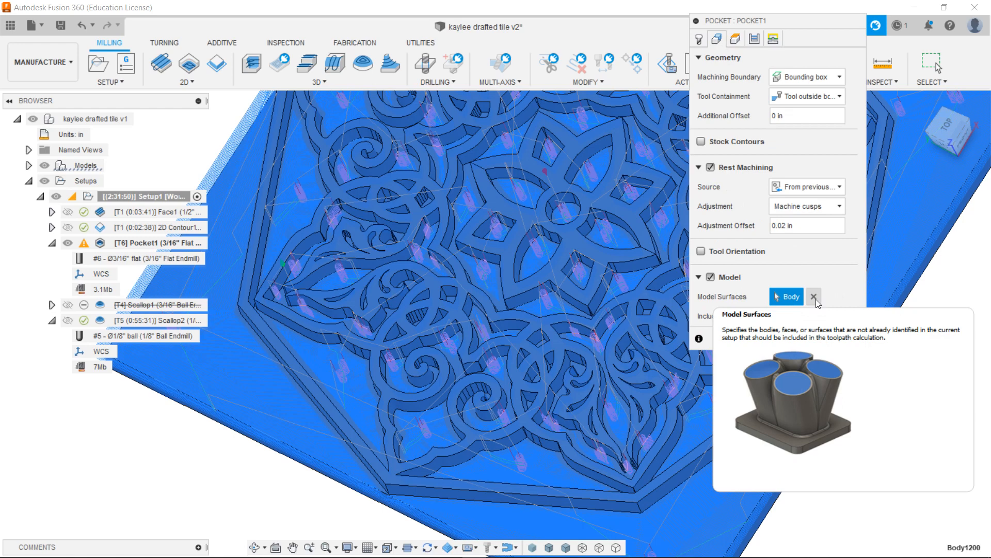
{"action": "left_click", "coordinate": [815, 298]}
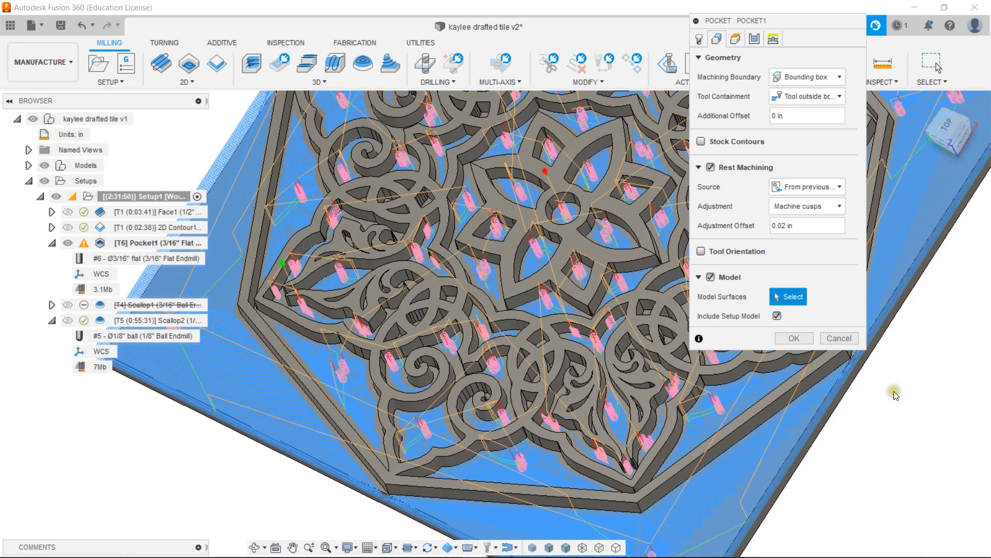
{"action": "left_click", "coordinate": [809, 343]}
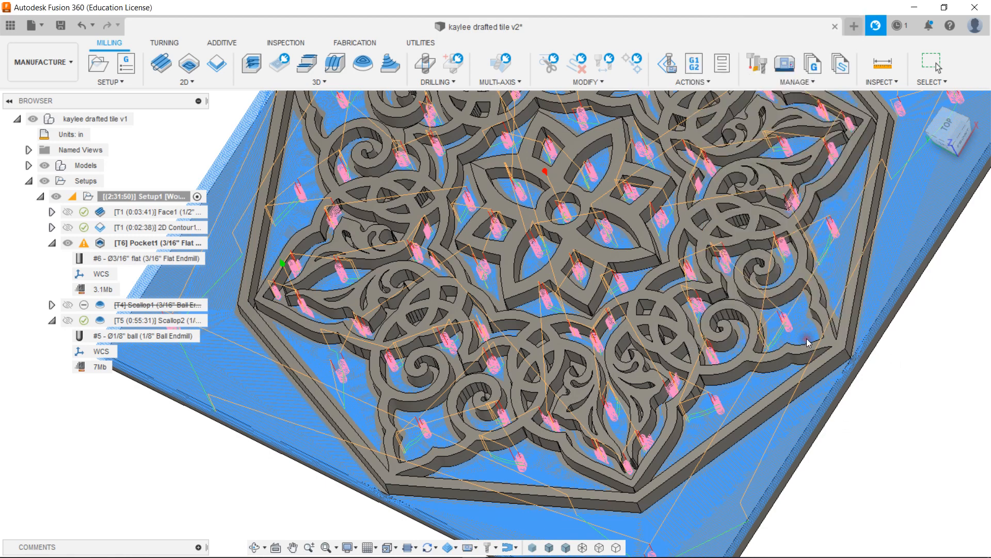
Replace Pocket1's tool with the document's 1/4" Flat Endmill and regenerate its toolpath
{"action": "double_click", "coordinate": [124, 258]}
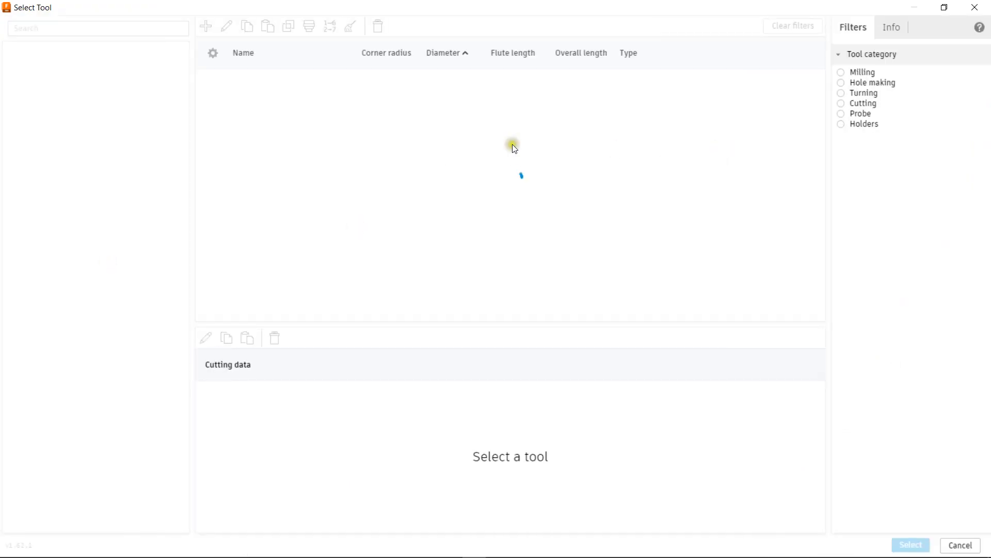
{"action": "left_click", "coordinate": [274, 153]}
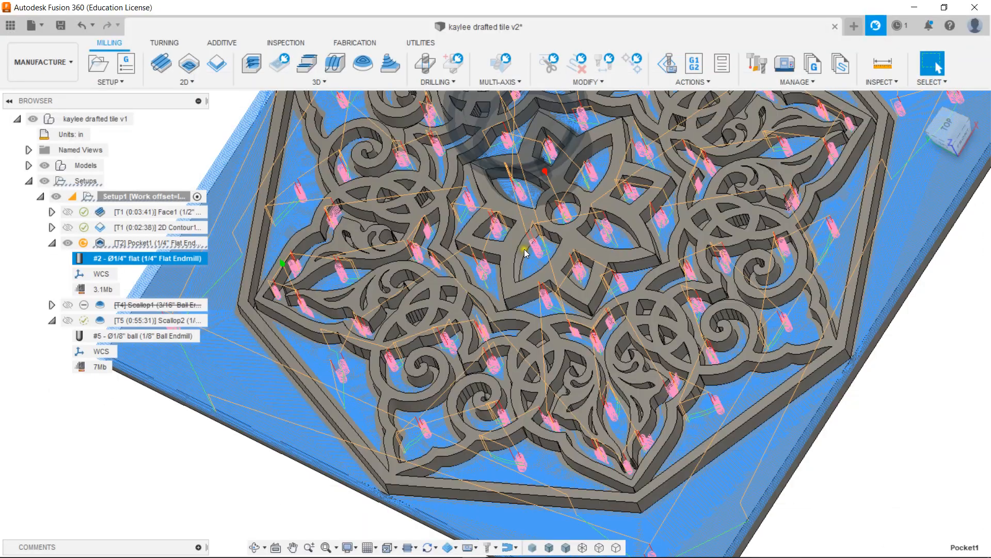
{"action": "scroll", "coordinate": [571, 376], "scroll_direction": "down", "scroll_amount": 3}
{"action": "scroll", "coordinate": [570, 370], "scroll_direction": "down", "scroll_amount": 2}
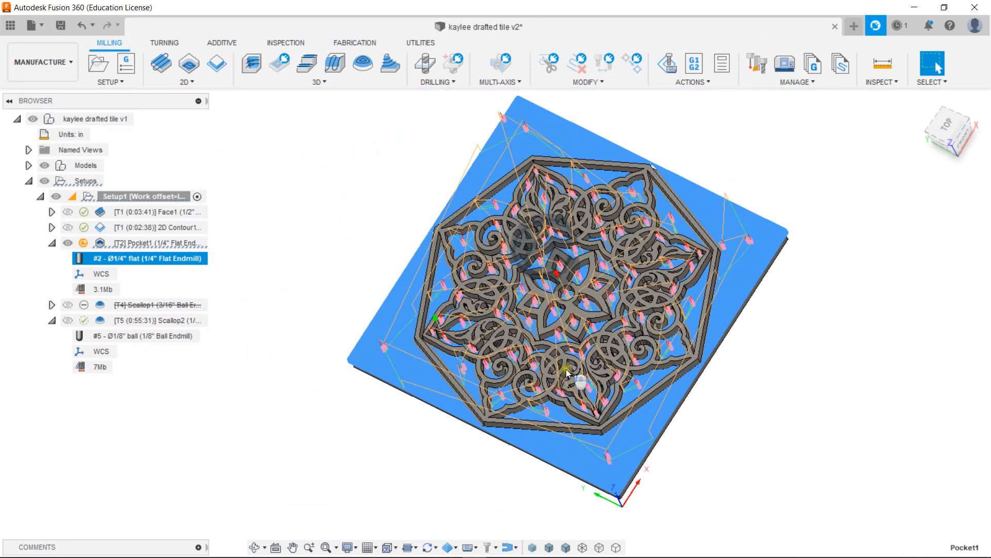
{"action": "middle_click_drag", "start_coordinate": [537, 322], "coordinate": [515, 308], "text": "shift"}
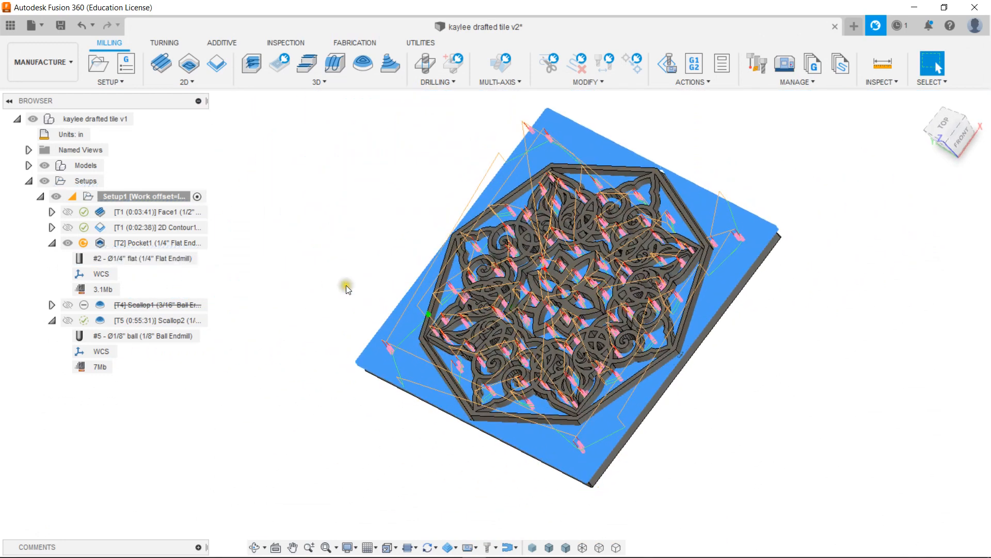
{"action": "left_click", "coordinate": [175, 243]}
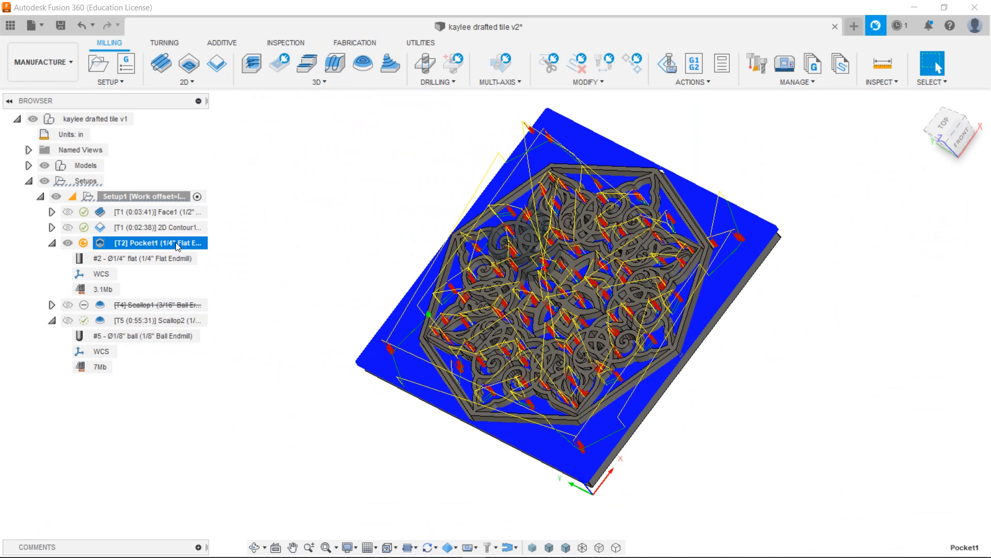
{"action": "key", "text": "ctrl+g"}
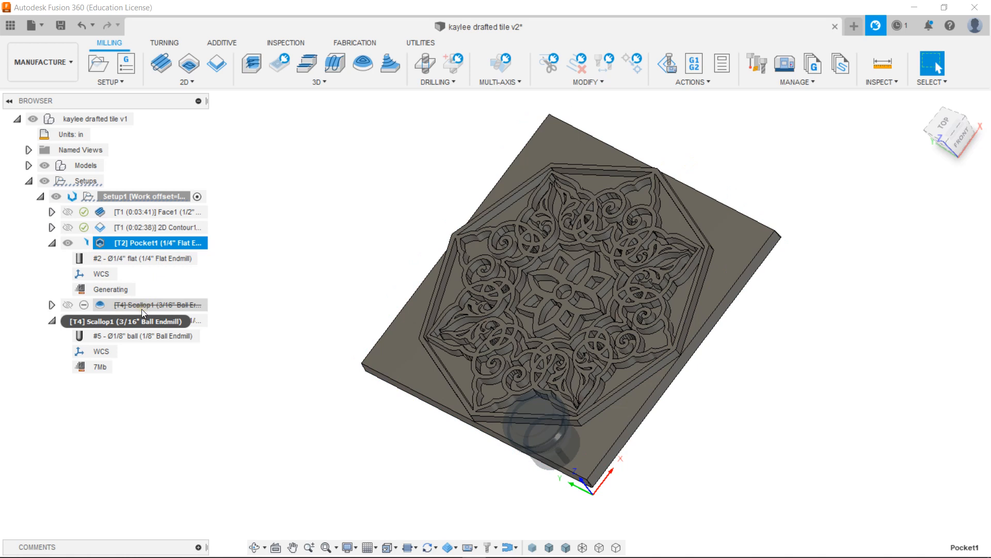
Create a derived 3D Pocket Clearing operation from Pocket1 and place it directly after Pocket1 in Setup1
{"action": "right_click", "coordinate": [137, 244]}
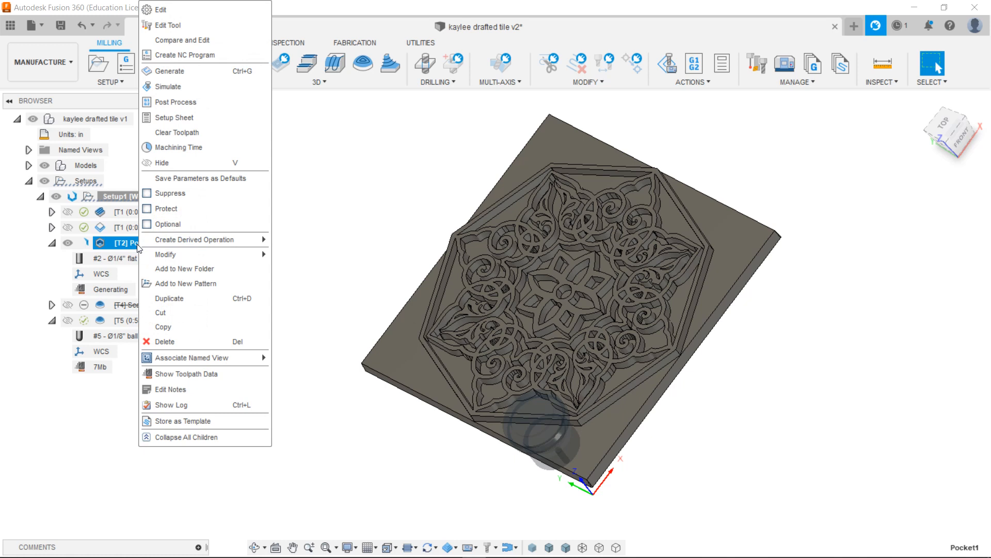
{"action": "mouse_move", "coordinate": [187, 241]}
{"action": "mouse_move", "coordinate": [316, 240]}
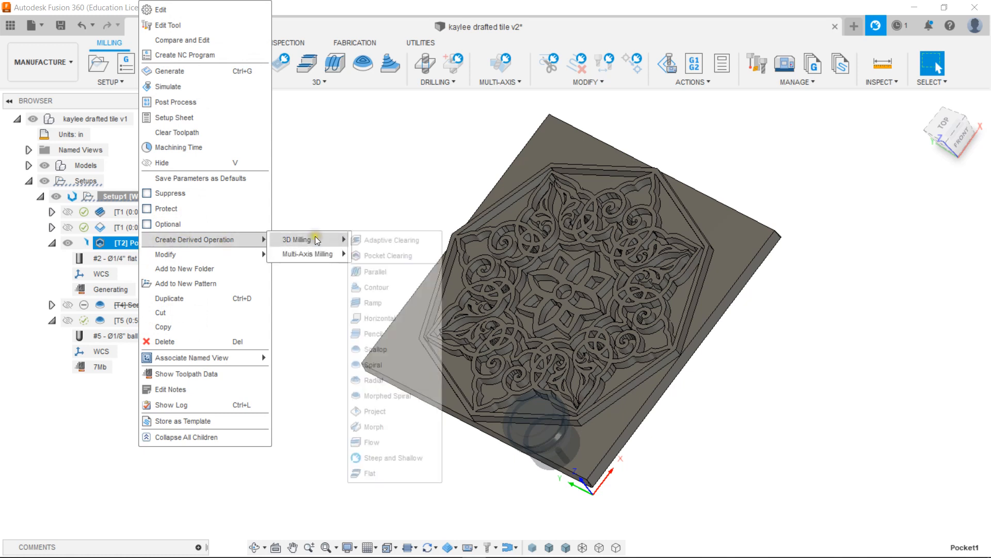
{"action": "left_click", "coordinate": [389, 256]}
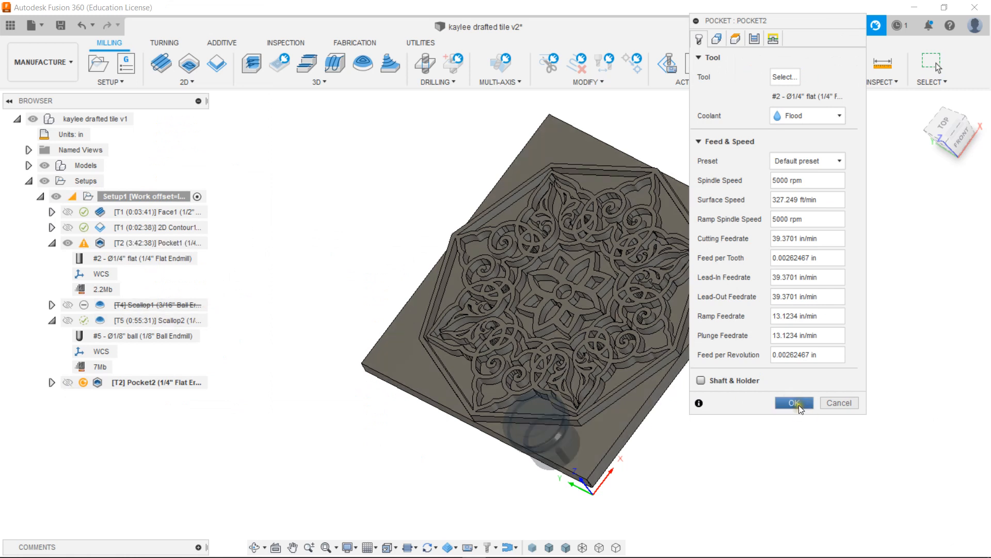
{"action": "left_click", "coordinate": [795, 403]}
{"action": "left_click_drag", "start_coordinate": [109, 384], "coordinate": [115, 297]}
Replace Pocket2's tool with the 1/8" Flat Endmill from the Milling Tools (Inch) library, filtering for flat end mills
{"action": "left_click", "coordinate": [138, 305]}
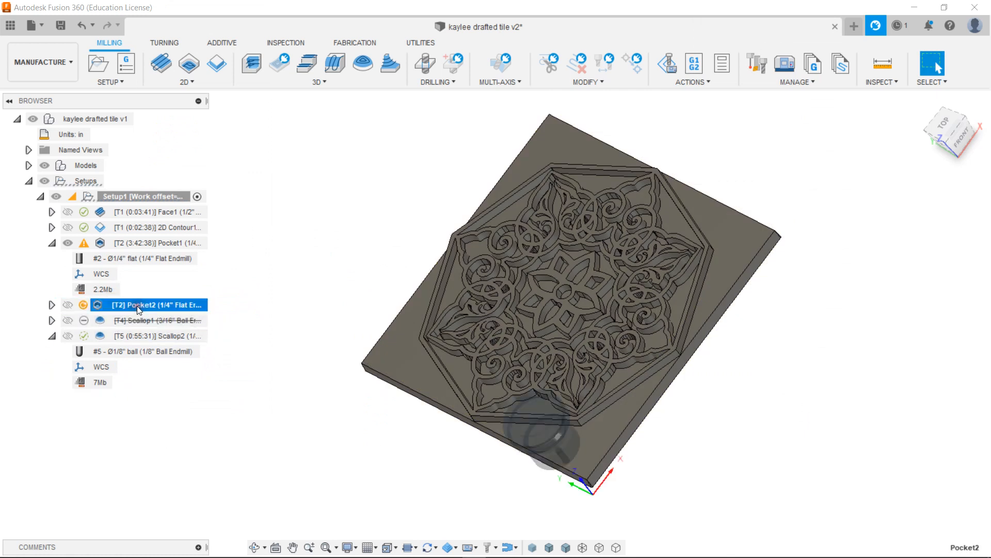
{"action": "double_click", "coordinate": [139, 307]}
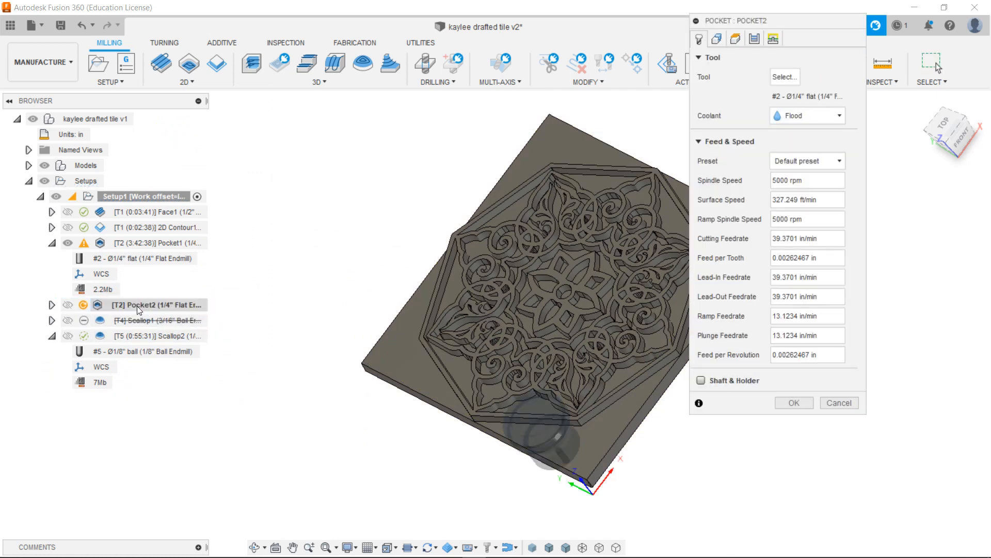
{"action": "left_click", "coordinate": [791, 77]}
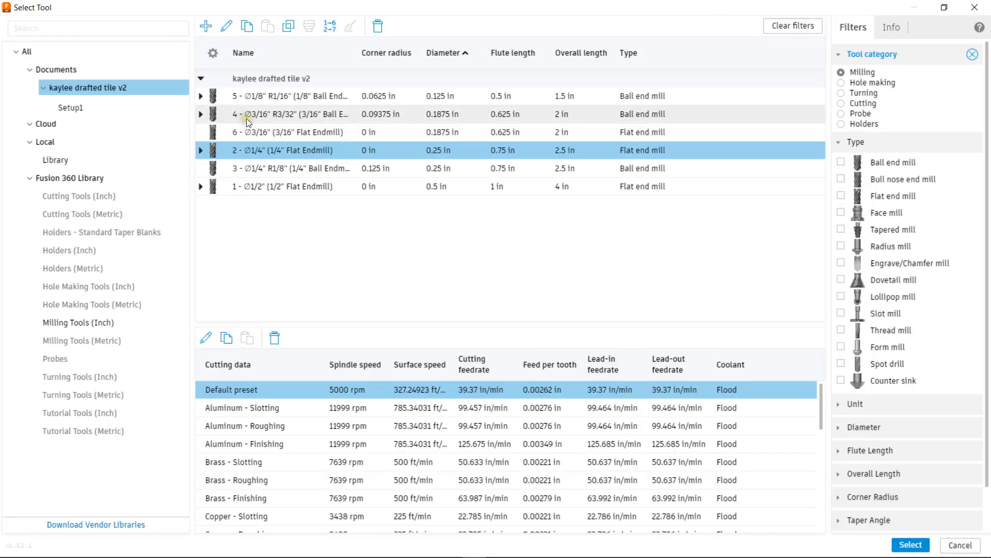
{"action": "left_click", "coordinate": [259, 95]}
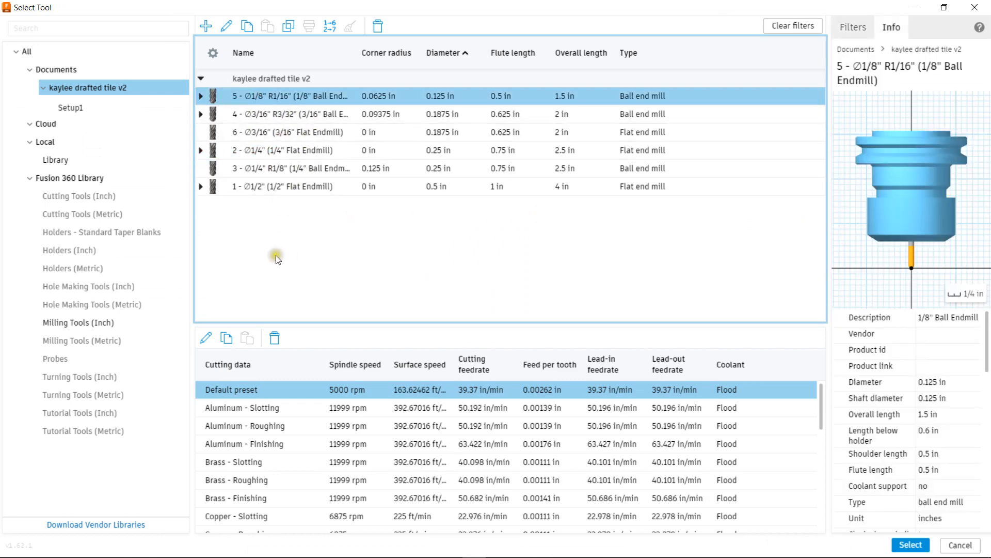
{"action": "left_click", "coordinate": [83, 323]}
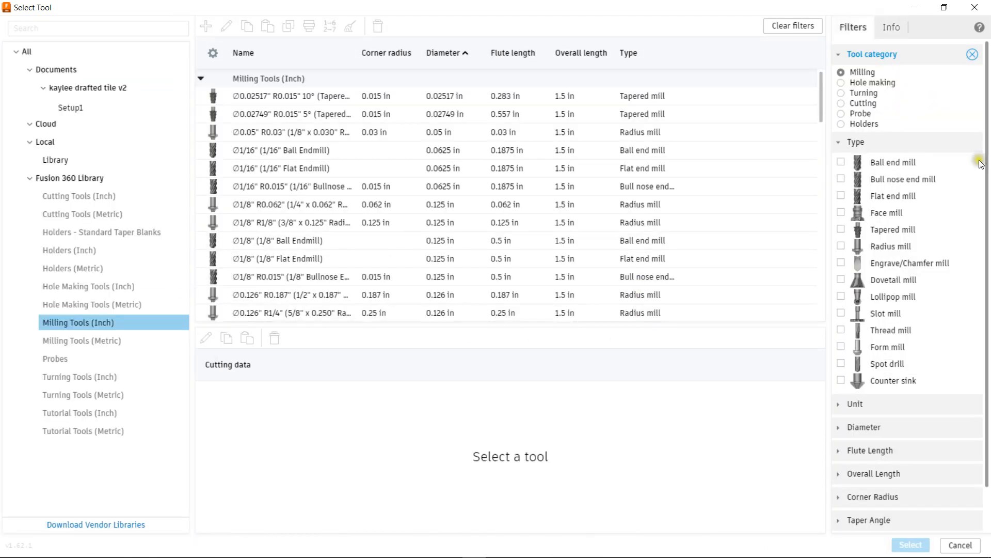
{"action": "left_click", "coordinate": [842, 195]}
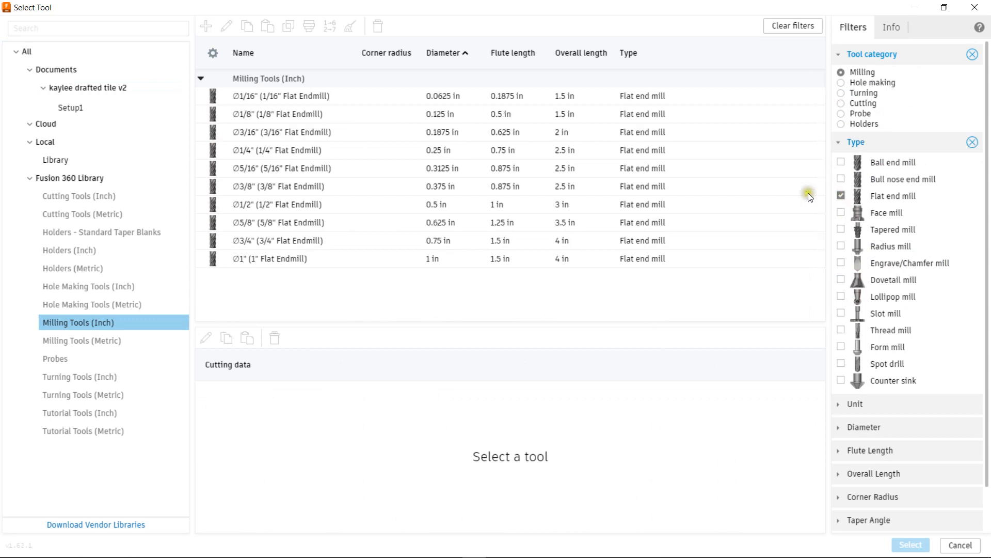
{"action": "left_click", "coordinate": [310, 113]}
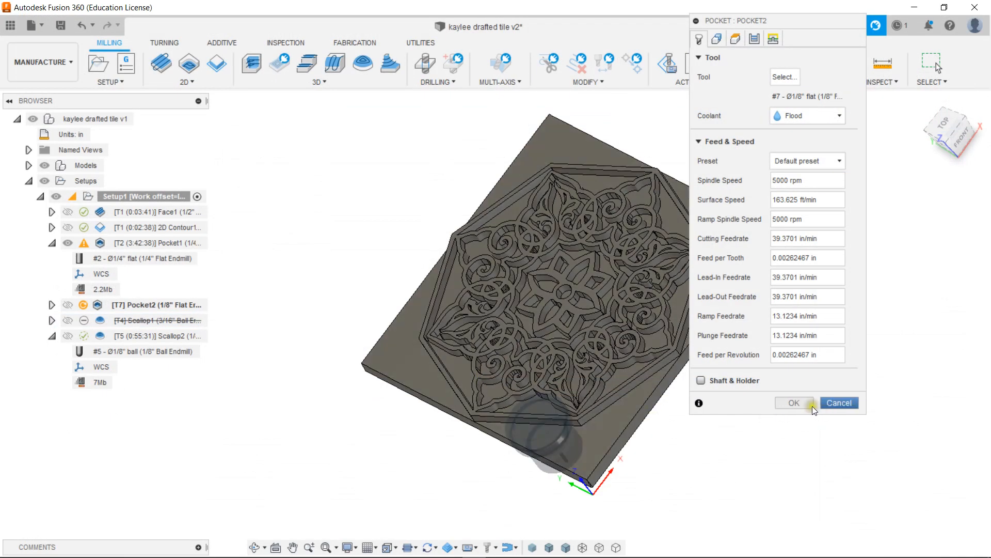
Set Pocket2's coolant to Disabled and its cutting feedrate to 150 in/min, and accept the operation
{"action": "left_click", "coordinate": [824, 110]}
{"action": "left_click", "coordinate": [809, 138]}
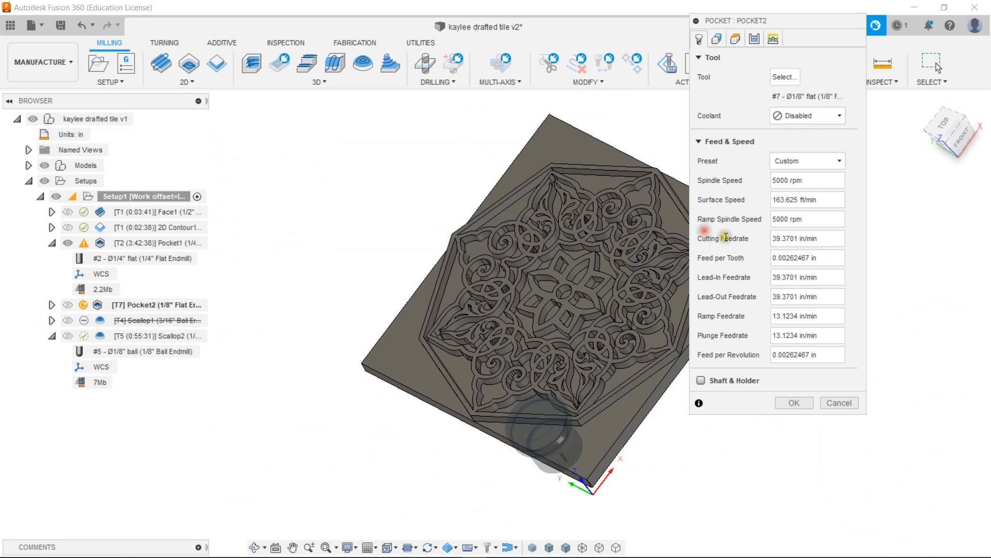
{"action": "left_click_drag", "start_coordinate": [838, 240], "coordinate": [759, 240]}
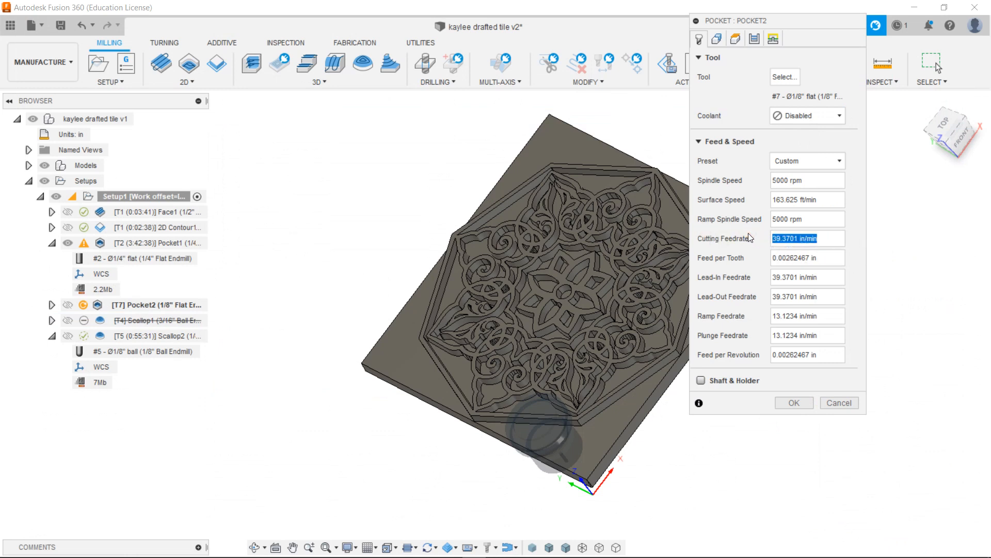
{"action": "type", "text": "150"}
{"action": "left_click", "coordinate": [795, 402]}
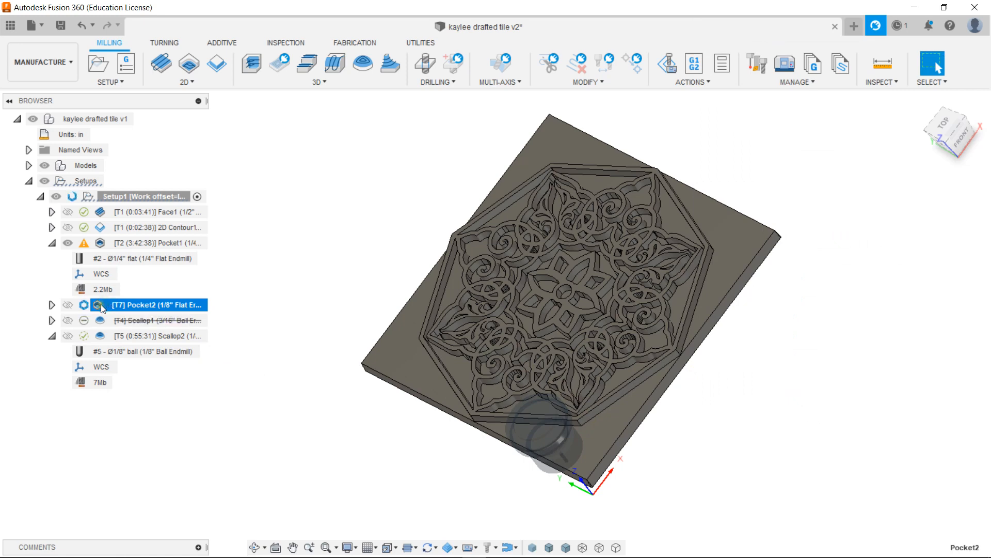
Show Pocket2's toolpath, hide Pocket1's, and check the toolpath status of both pocket operations
{"action": "left_click", "coordinate": [67, 304]}
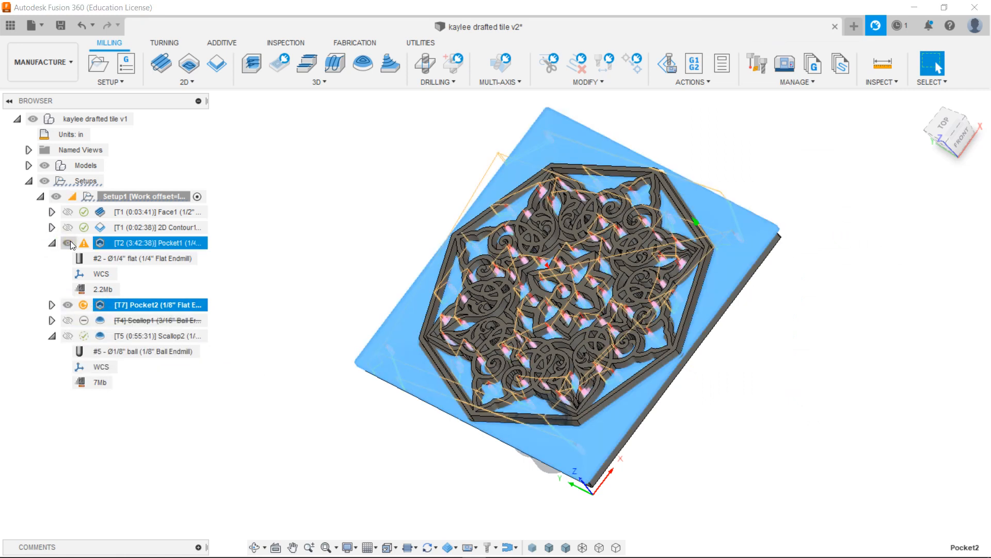
{"action": "left_click", "coordinate": [70, 240]}
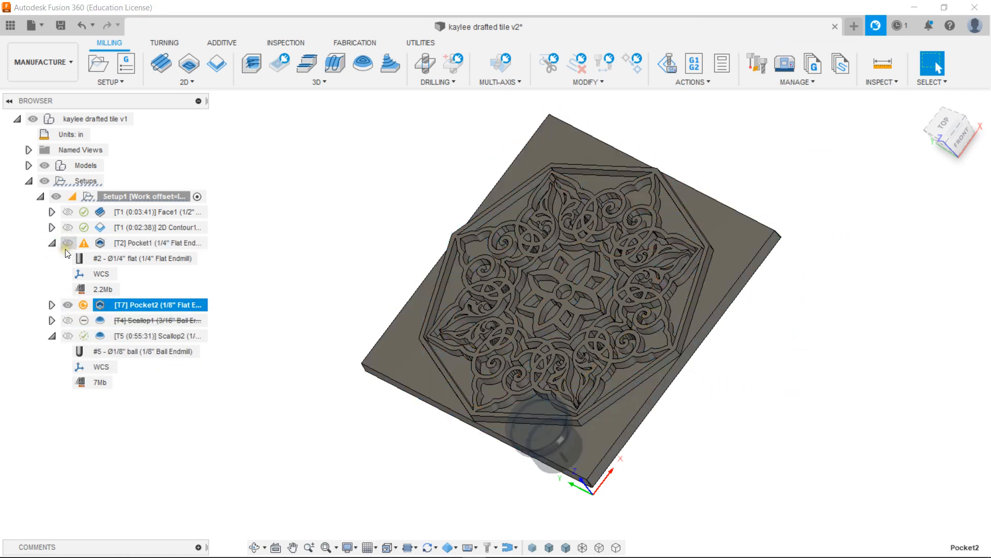
{"action": "mouse_move", "coordinate": [84, 305]}
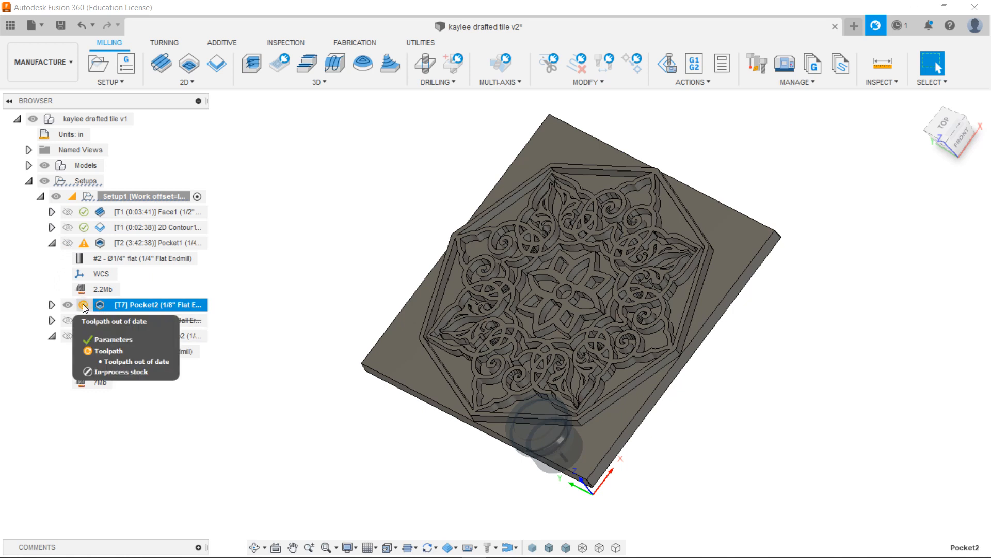
{"action": "left_click", "coordinate": [81, 242]}
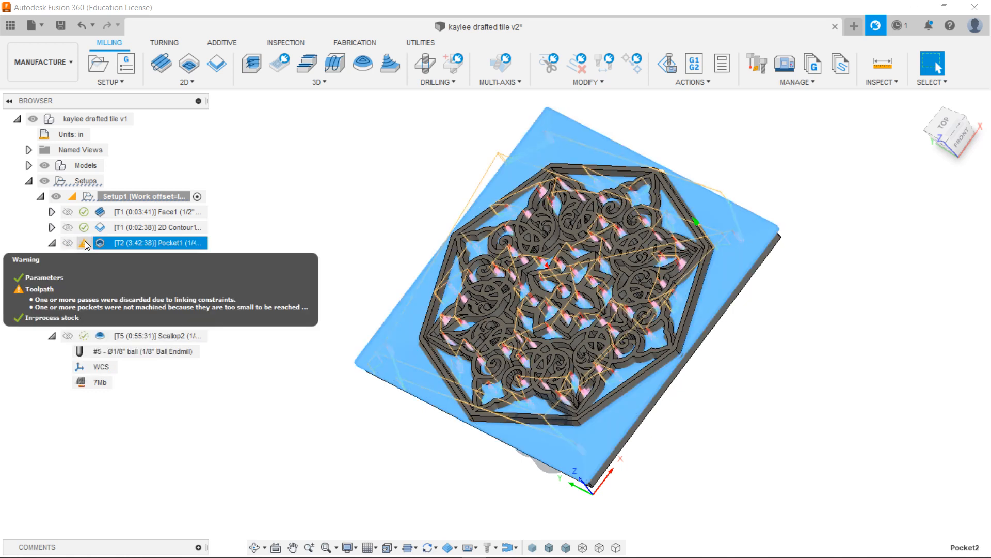
{"action": "left_click", "coordinate": [125, 399]}
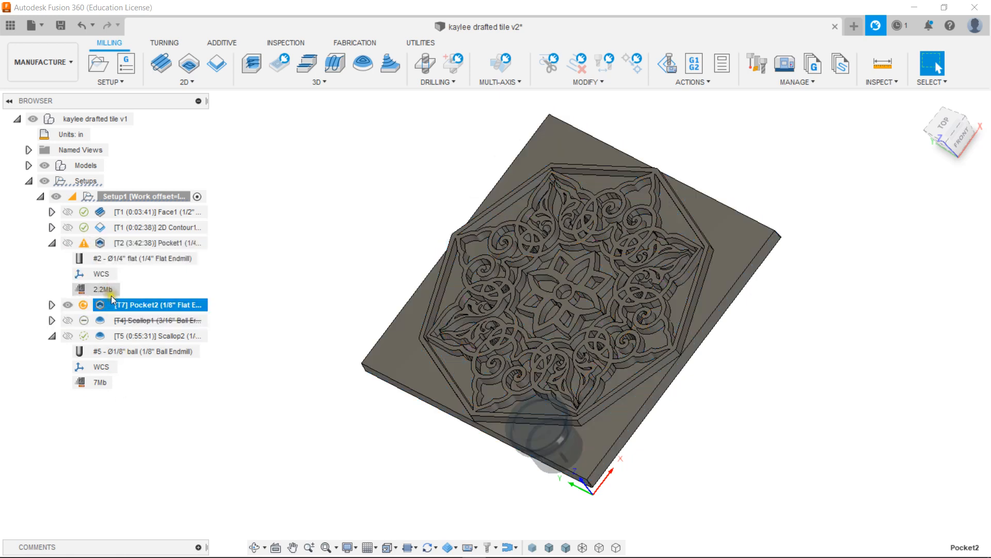
Generate the toolpath for Pocket2 alone, and hide that toolpath while editing the operation's geometry settings
{"action": "double_click", "coordinate": [101, 308]}
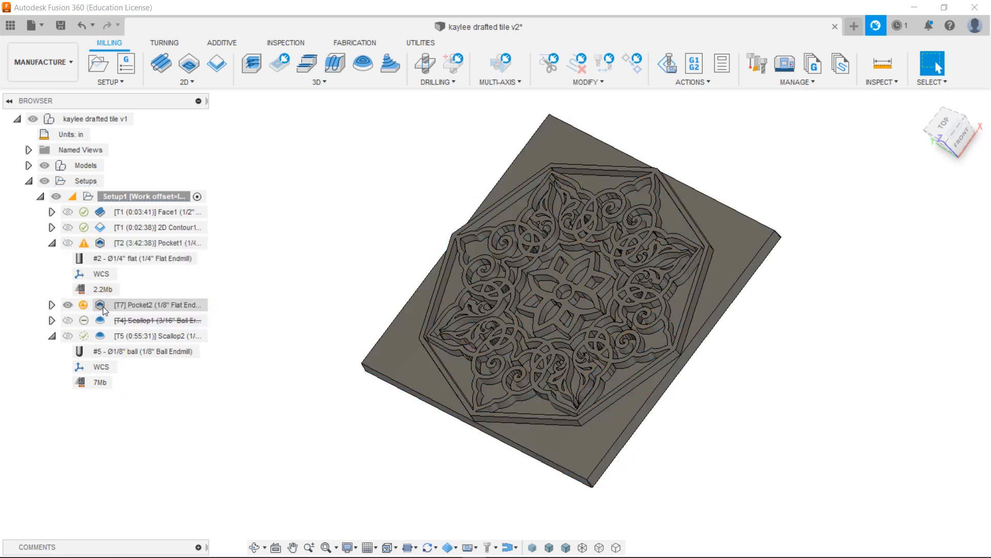
{"action": "key", "text": "ctrl+g"}
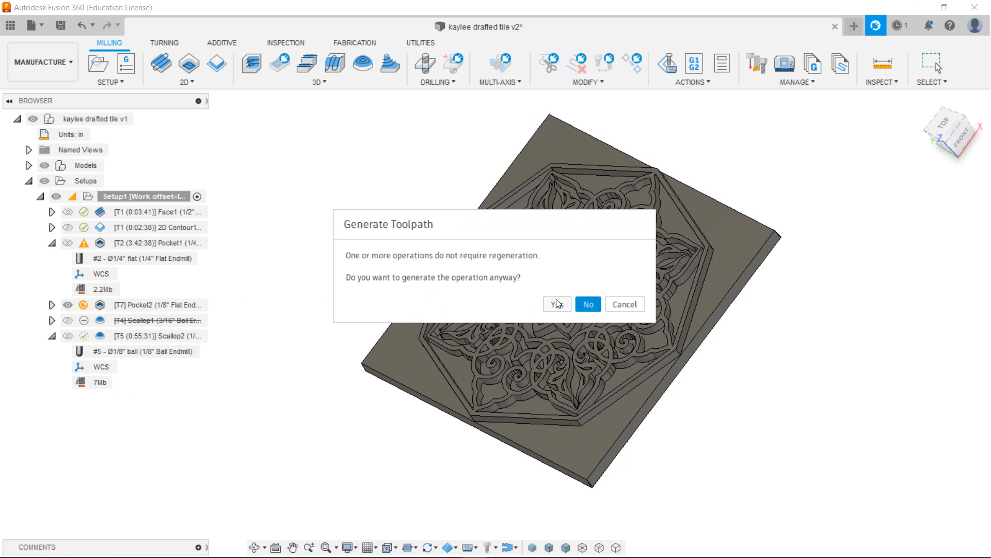
{"action": "left_click", "coordinate": [628, 304]}
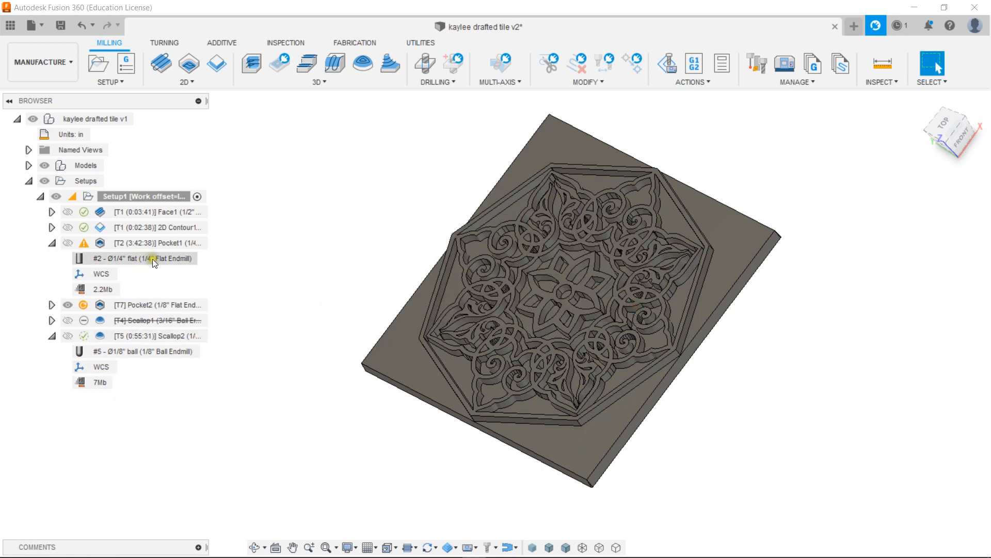
{"action": "left_click", "coordinate": [154, 306]}
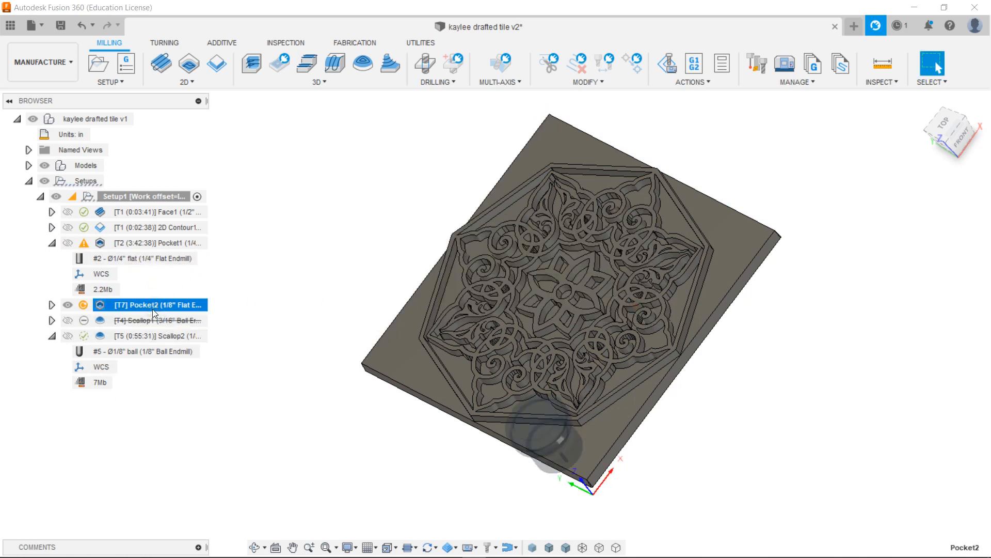
{"action": "key", "text": "ctrl+g"}
{"action": "mouse_move", "coordinate": [773, 545]}
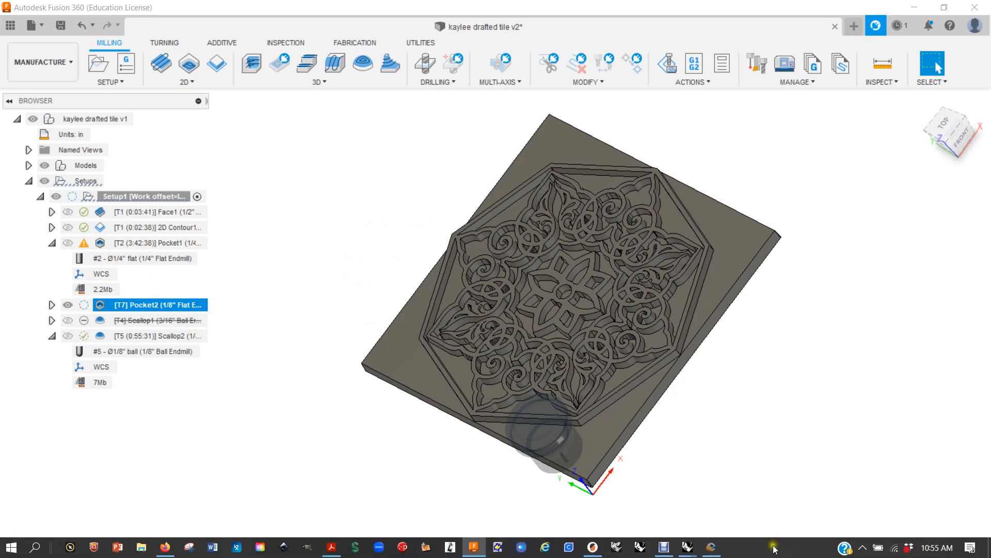
{"action": "left_click", "coordinate": [664, 551]}
{"action": "left_click", "coordinate": [769, 389]}
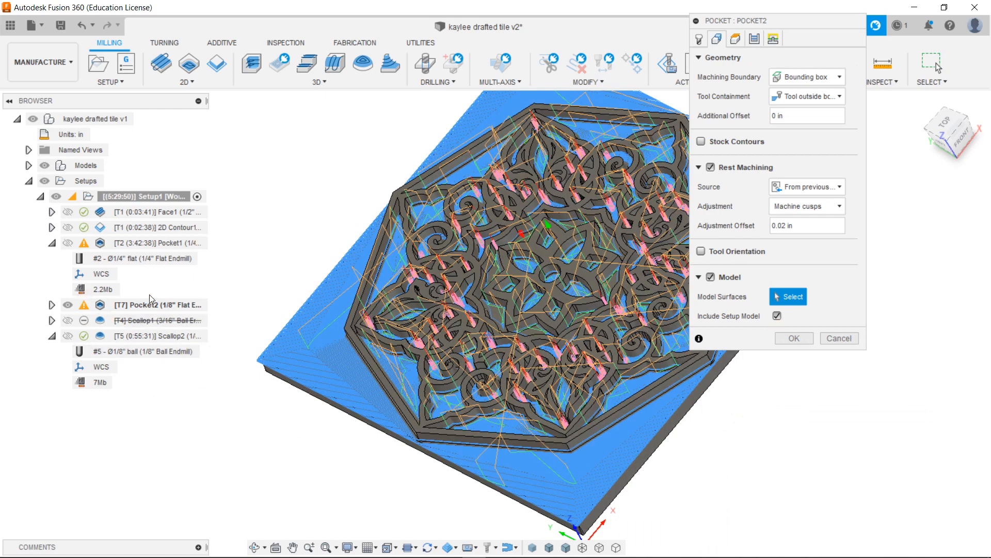
{"action": "left_click", "coordinate": [66, 305]}
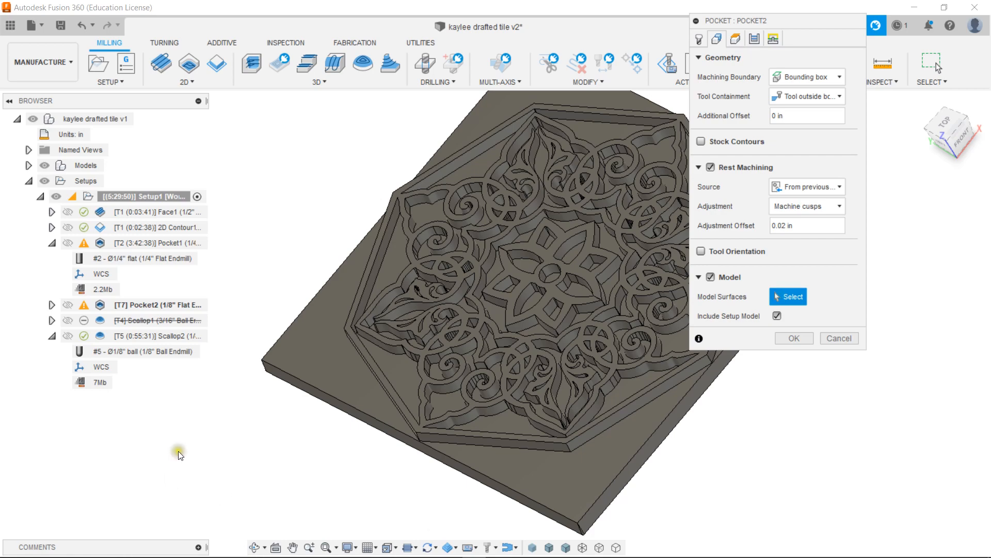
{"action": "middle_click_drag", "start_coordinate": [404, 367], "coordinate": [394, 403], "text": "shift"}
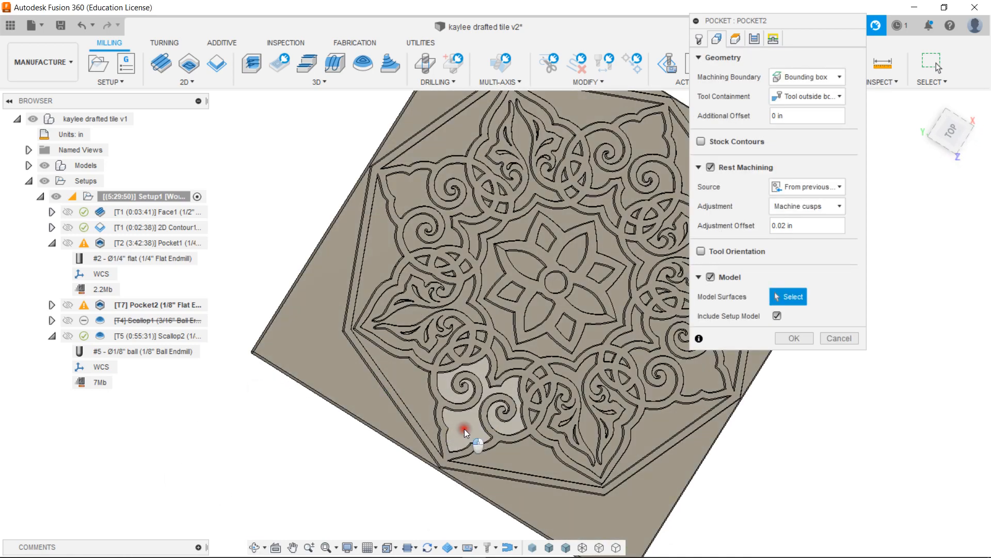
{"action": "left_click", "coordinate": [455, 431]}
{"action": "left_click", "coordinate": [404, 315]}
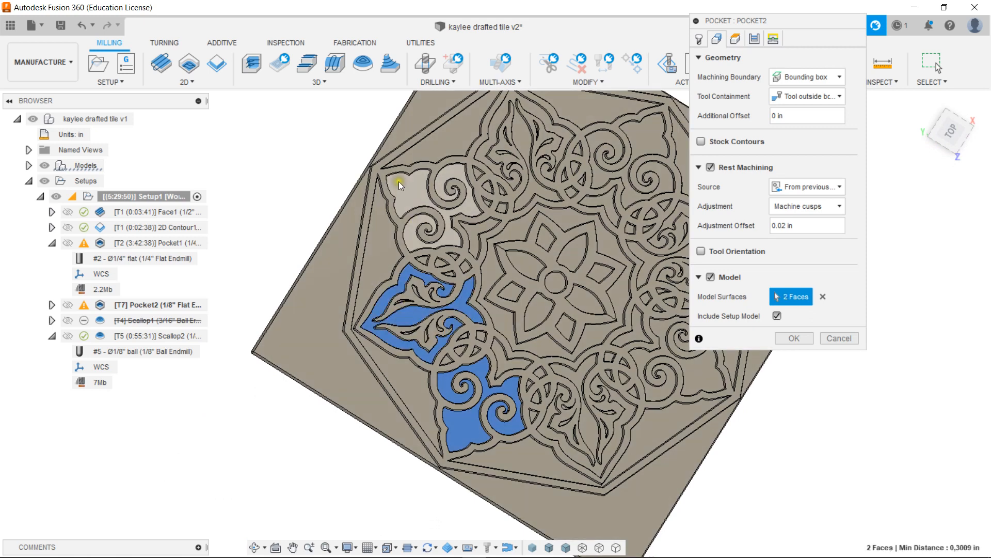
{"action": "left_click", "coordinate": [407, 190]}
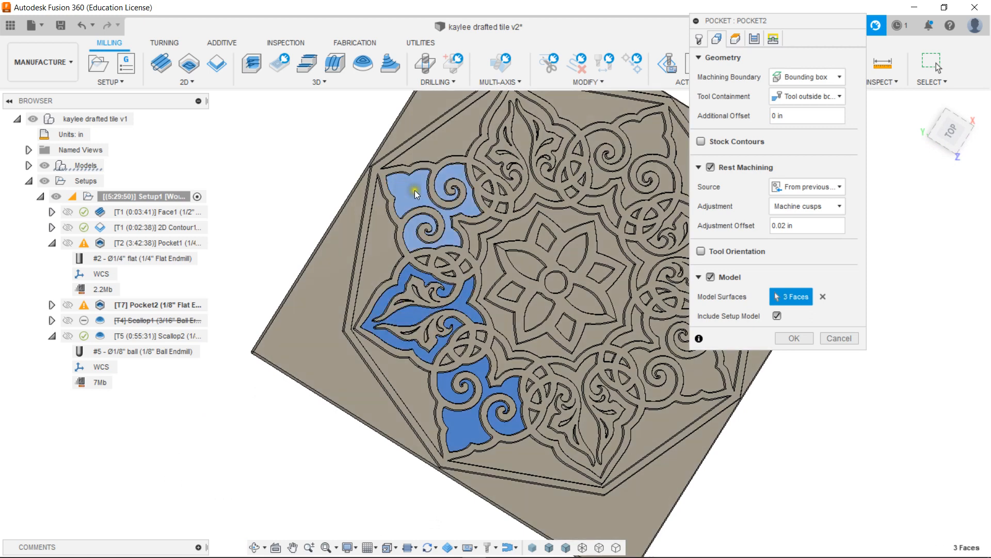
{"action": "left_click", "coordinate": [524, 140]}
{"action": "left_click", "coordinate": [644, 137]}
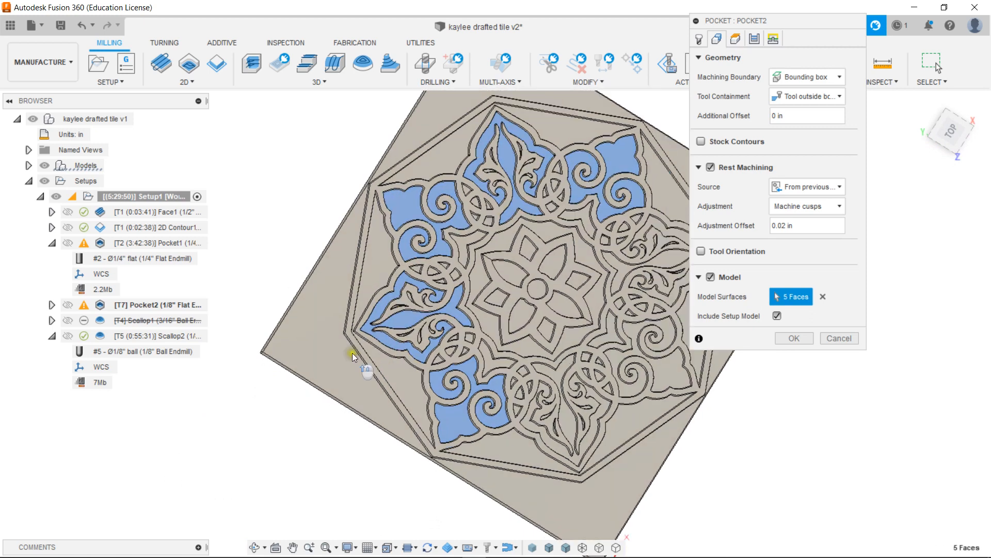
{"action": "scroll", "coordinate": [352, 352], "scroll_direction": "up", "scroll_amount": 1}
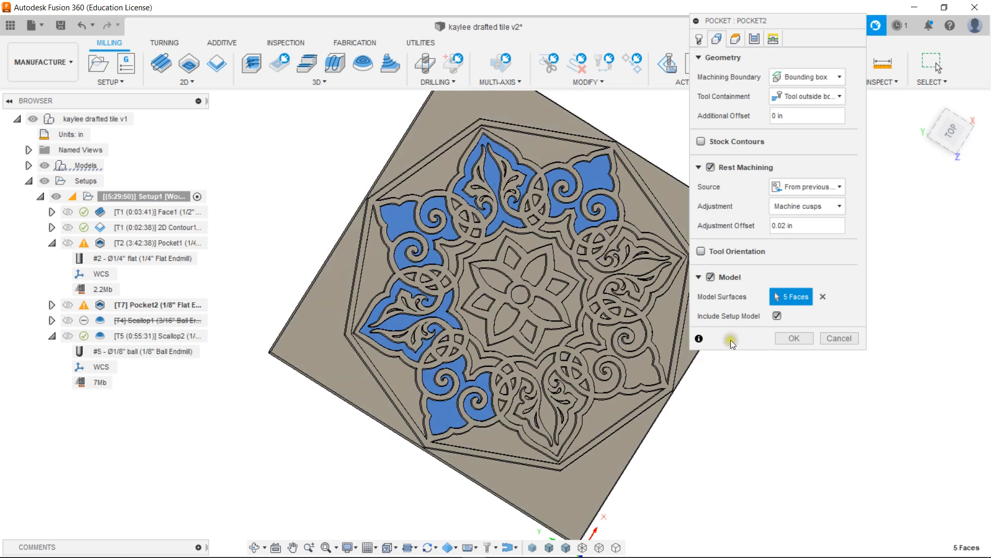
{"action": "left_click", "coordinate": [823, 296]}
Select the V-shaped floor face and the five small floor faces in the neighbouring ring intersection as Pocket2's model surfaces
{"action": "scroll", "coordinate": [505, 299], "scroll_direction": "down", "scroll_amount": 3}
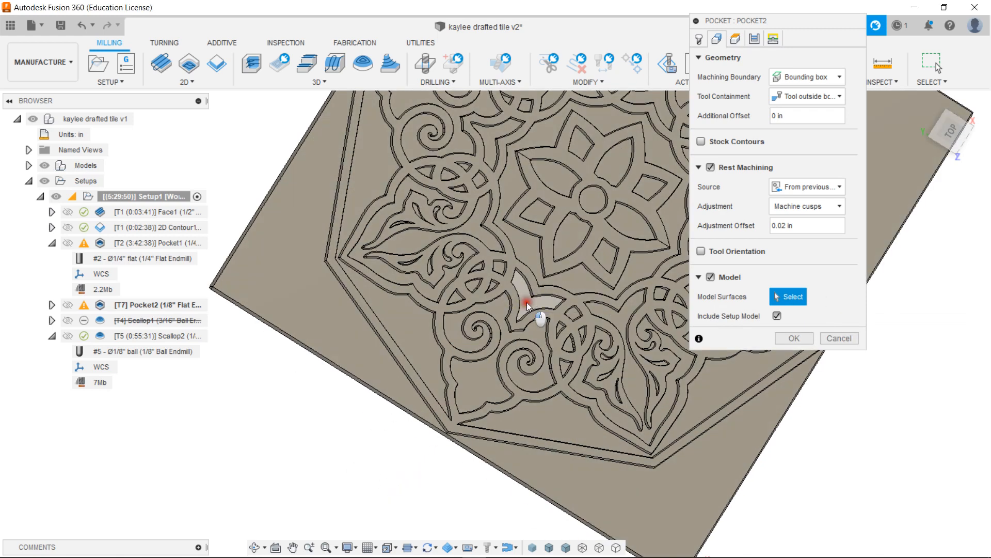
{"action": "left_click", "coordinate": [528, 305]}
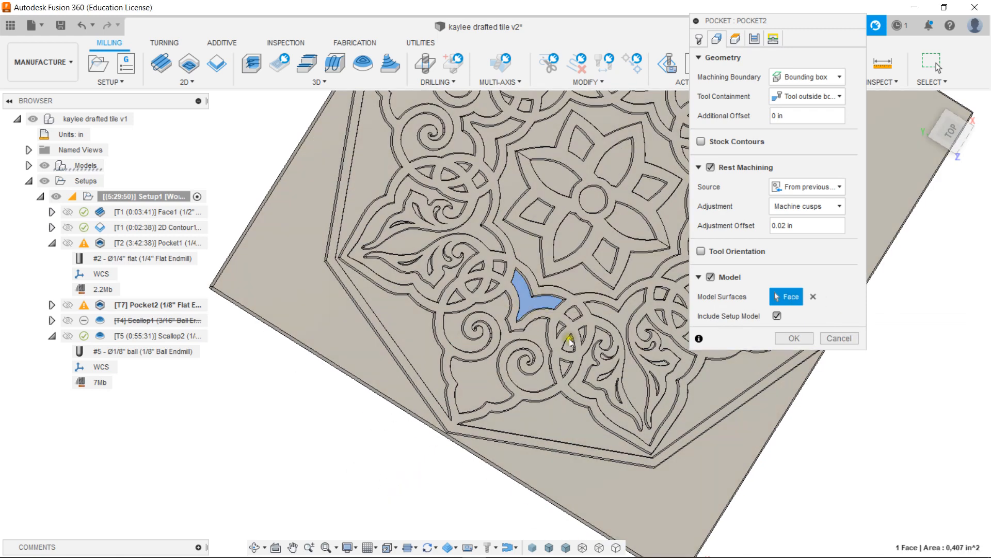
{"action": "scroll", "coordinate": [565, 351], "scroll_direction": "down", "scroll_amount": 3}
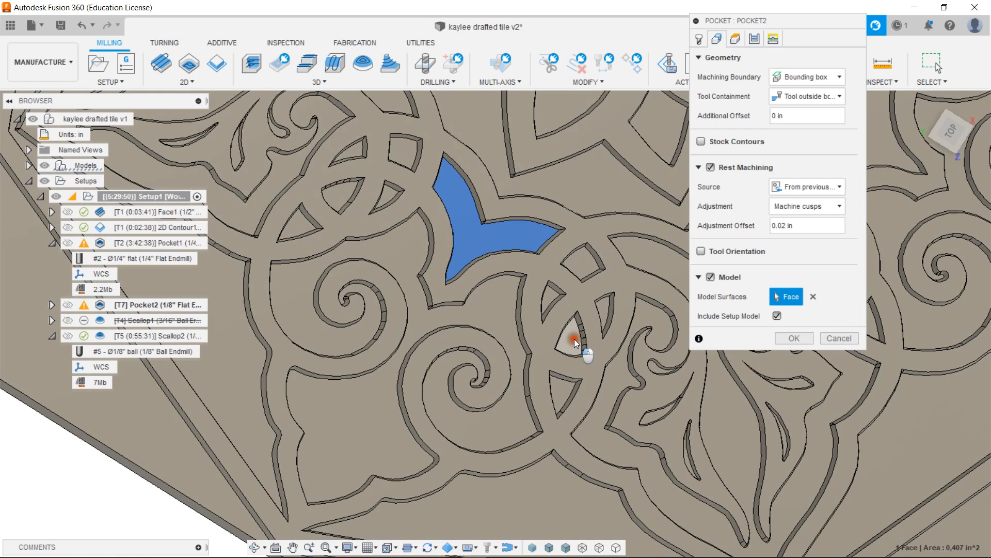
{"action": "left_click", "coordinate": [574, 340]}
{"action": "left_click", "coordinate": [551, 299]}
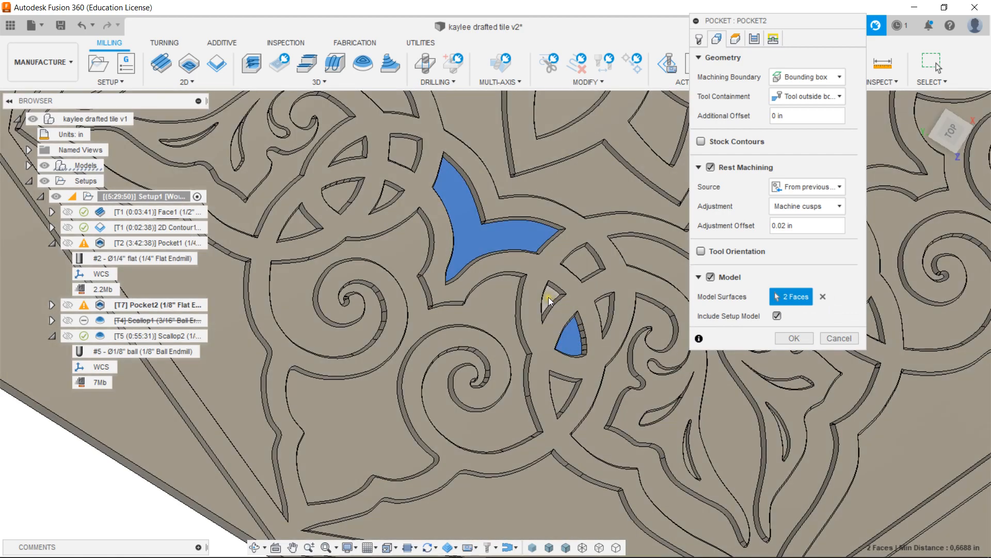
{"action": "left_click", "coordinate": [582, 266]}
{"action": "left_click", "coordinate": [599, 306]}
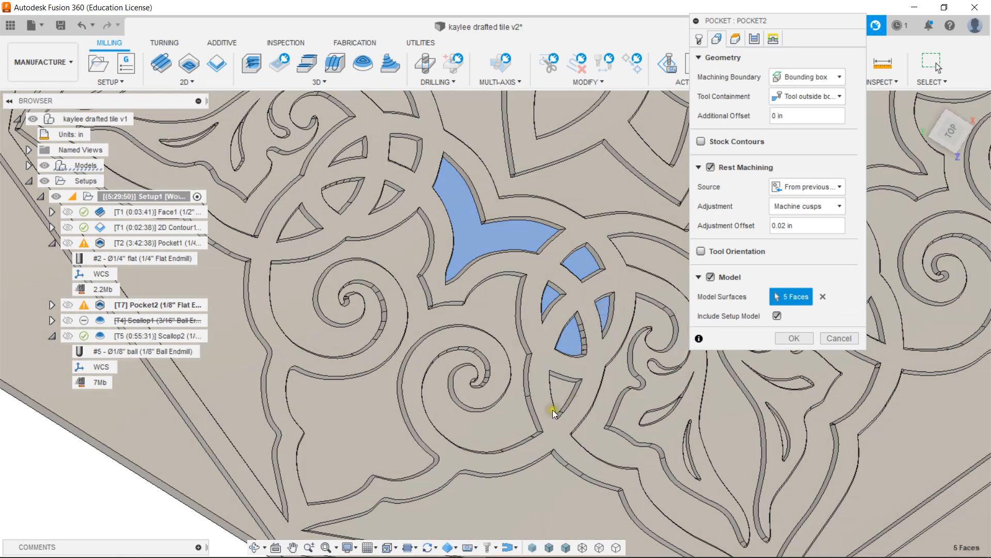
{"action": "left_click", "coordinate": [562, 397]}
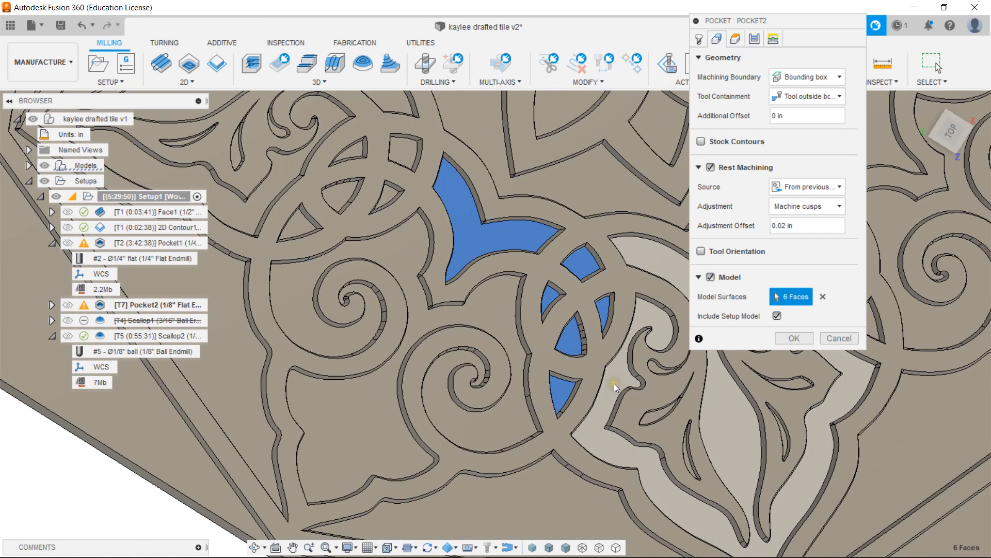
Add the floor face of the adjoining pointed petal motif and the small leaf-shaped recesses inside it to Pocket2's model surfaces
{"action": "left_click", "coordinate": [615, 387]}
{"action": "scroll", "coordinate": [631, 407], "scroll_direction": "up", "scroll_amount": 5}
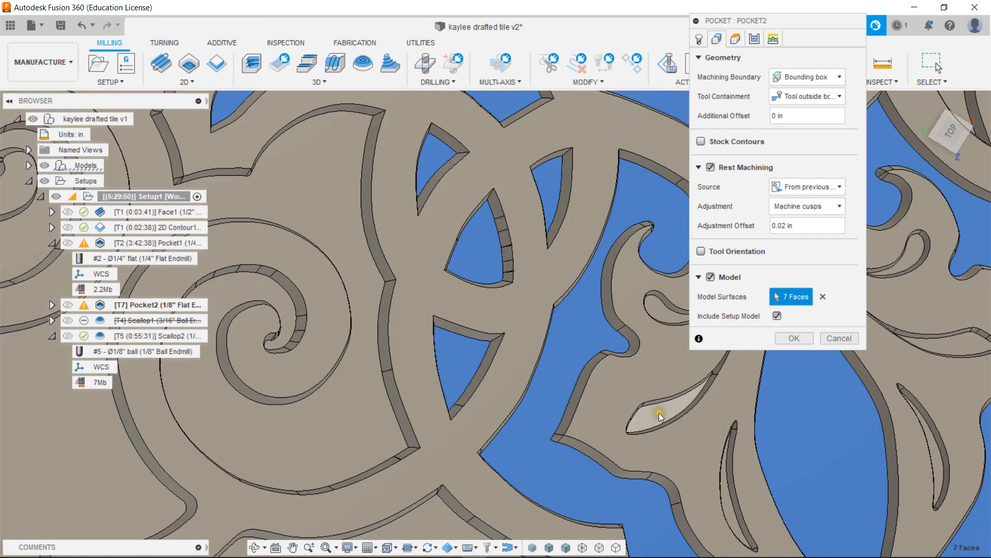
{"action": "left_click", "coordinate": [659, 413]}
{"action": "left_click", "coordinate": [657, 313]}
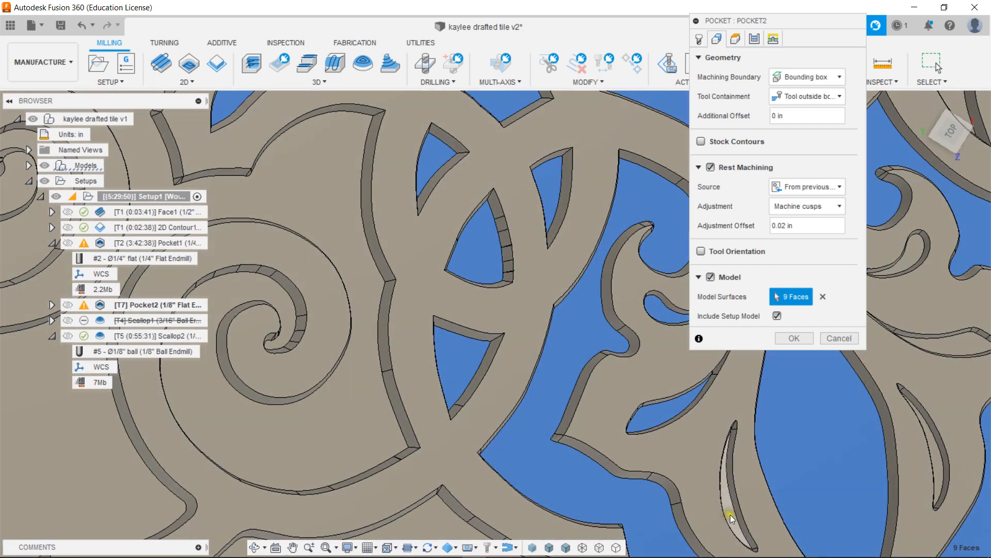
{"action": "left_click", "coordinate": [730, 515]}
{"action": "scroll", "coordinate": [416, 432], "scroll_direction": "down", "scroll_amount": 1}
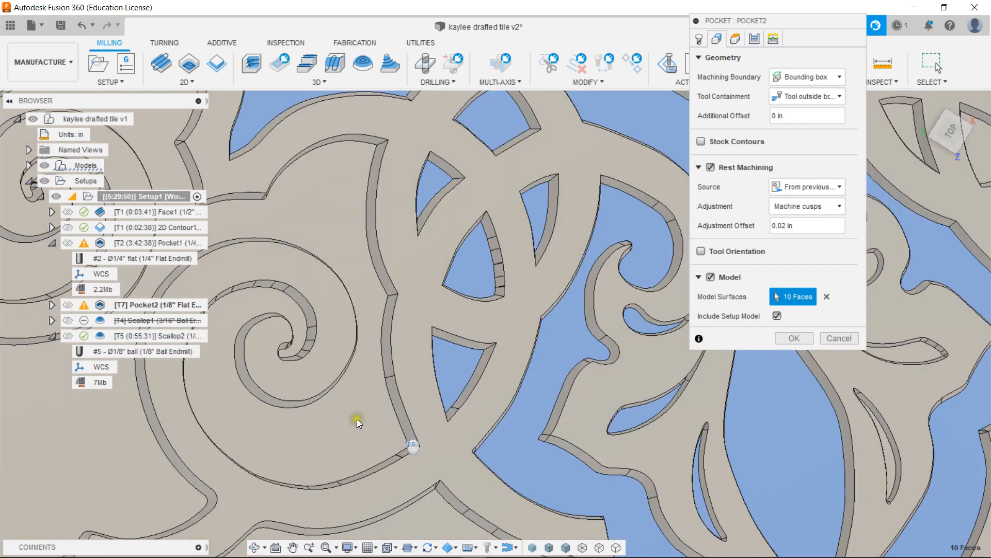
{"action": "scroll", "coordinate": [361, 420], "scroll_direction": "down", "scroll_amount": 5}
{"action": "scroll", "coordinate": [624, 448], "scroll_direction": "up", "scroll_amount": 5}
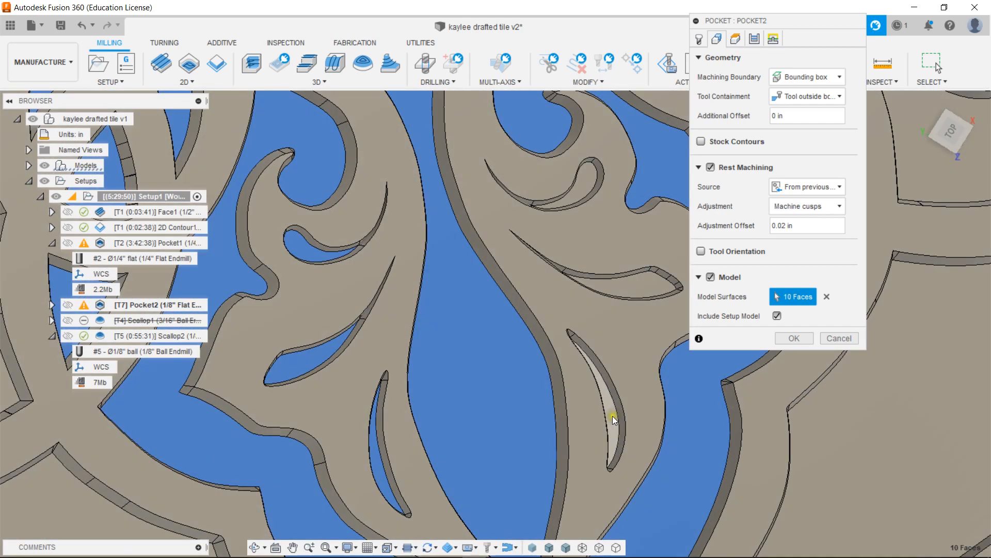
{"action": "left_click", "coordinate": [612, 416]}
{"action": "left_click", "coordinate": [628, 287]}
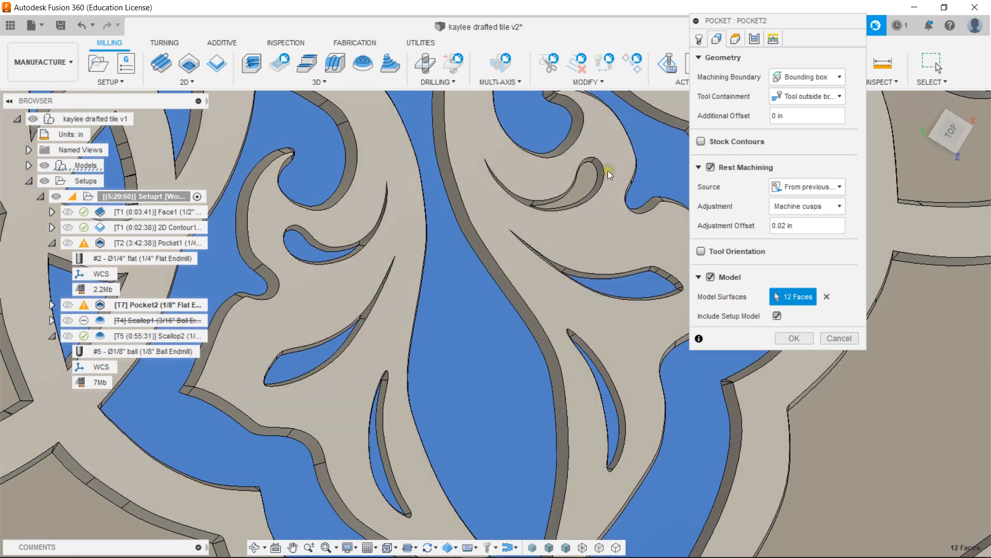
{"action": "left_click", "coordinate": [584, 177]}
Add the small floor faces in the petal's other ring intersection and the remaining recessed floors across the tile pattern to the model surfaces
{"action": "scroll", "coordinate": [407, 410], "scroll_direction": "down", "scroll_amount": 3}
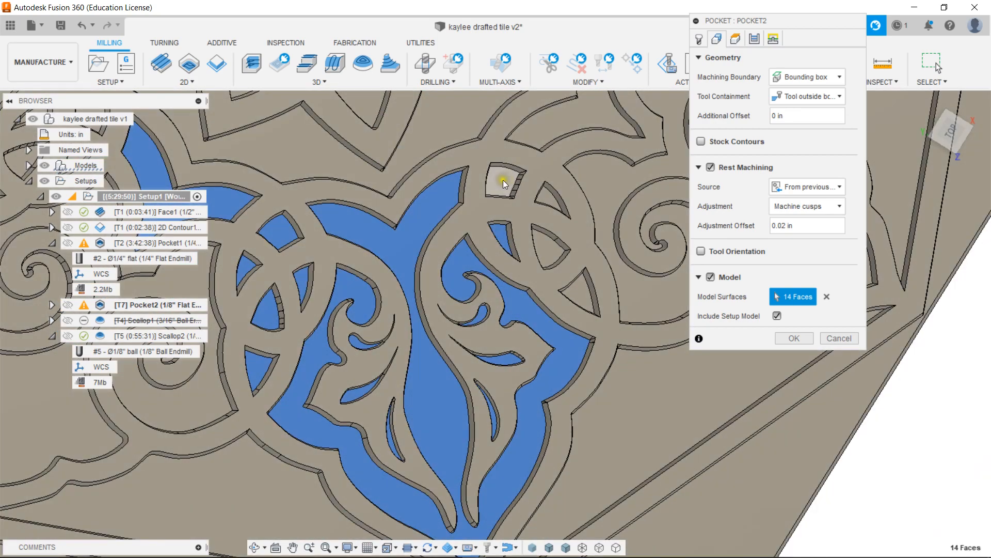
{"action": "left_click", "coordinate": [503, 180]}
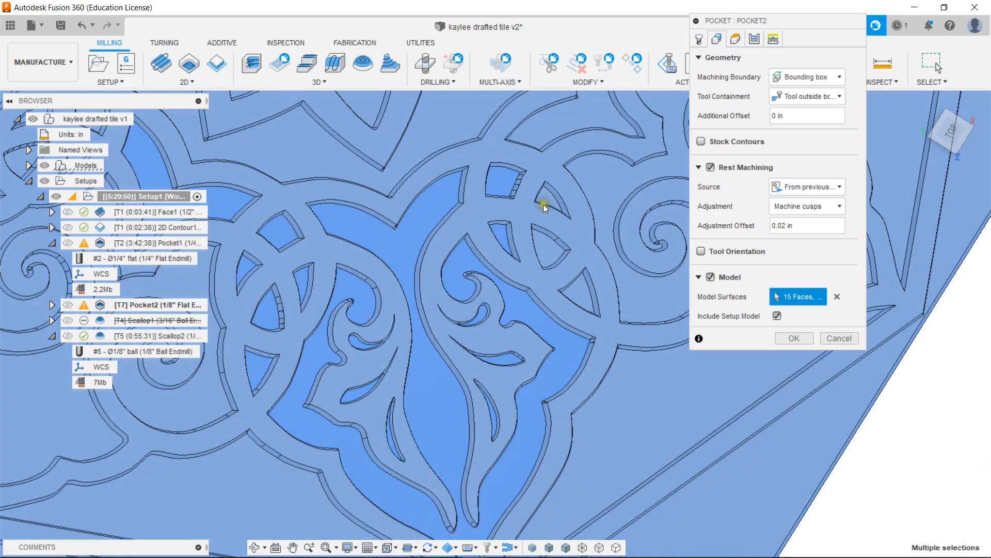
{"action": "left_click", "coordinate": [544, 203]}
{"action": "left_click", "coordinate": [545, 198]}
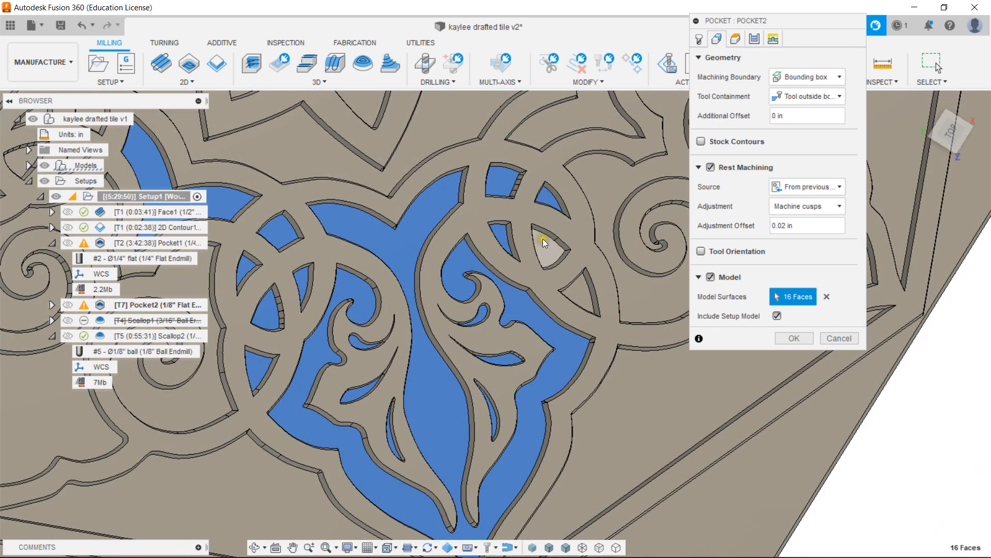
{"action": "left_click", "coordinate": [581, 296]}
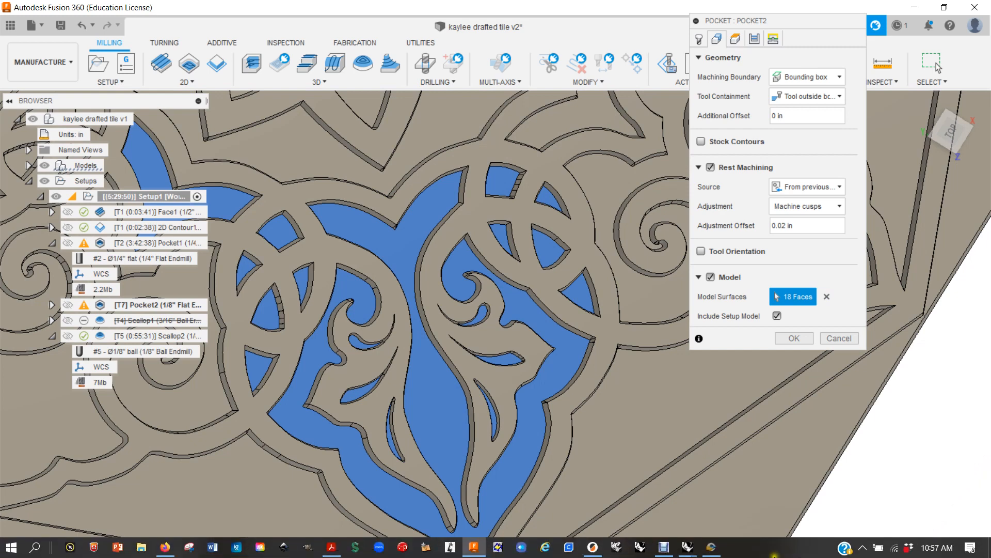
{"action": "left_click", "coordinate": [666, 546]}
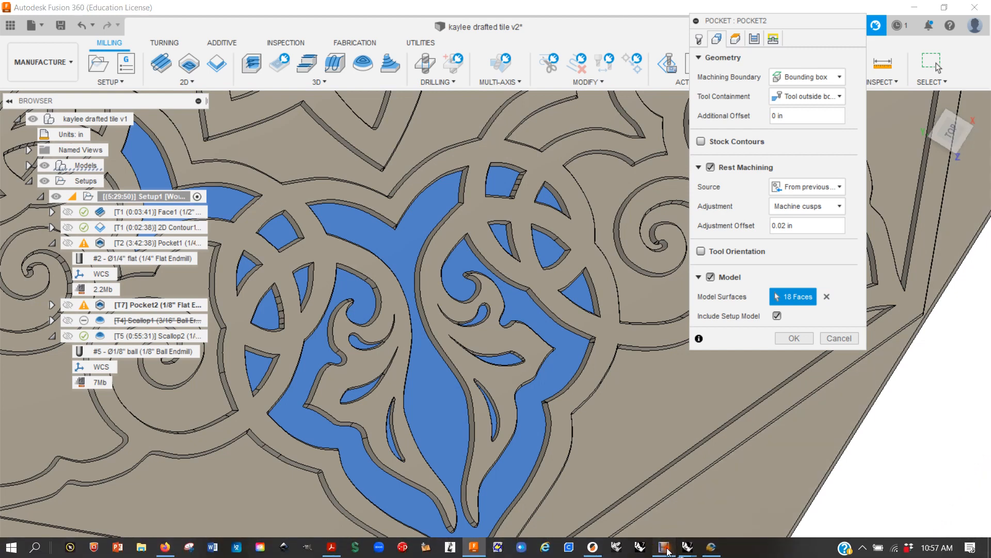
{"action": "left_click", "coordinate": [814, 394]}
{"action": "left_click", "coordinate": [800, 338]}
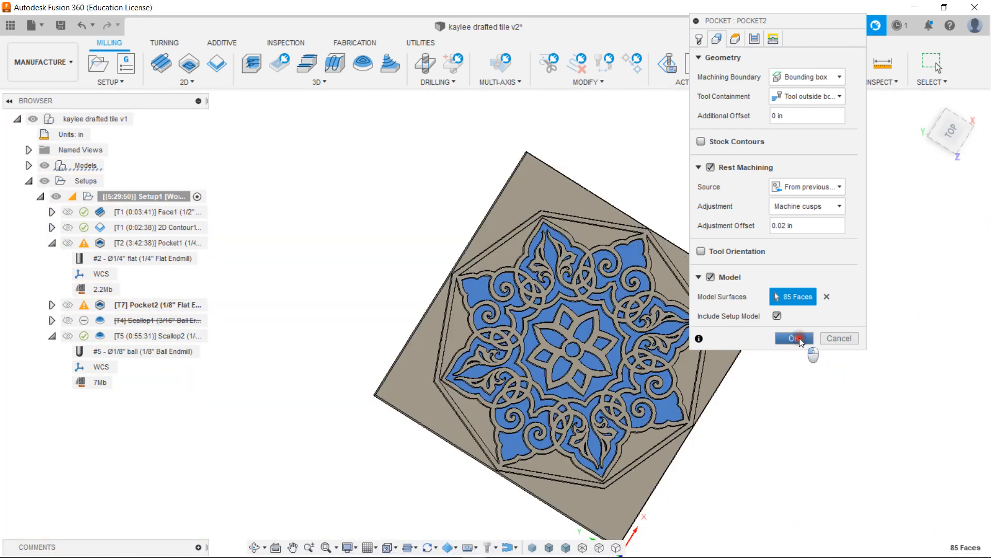
Add the missed leaf-shaped recess face to Pocket2's model surfaces, check the pattern for other gaps, and accept the operation
{"action": "scroll", "coordinate": [503, 249], "scroll_direction": "up", "scroll_amount": 8}
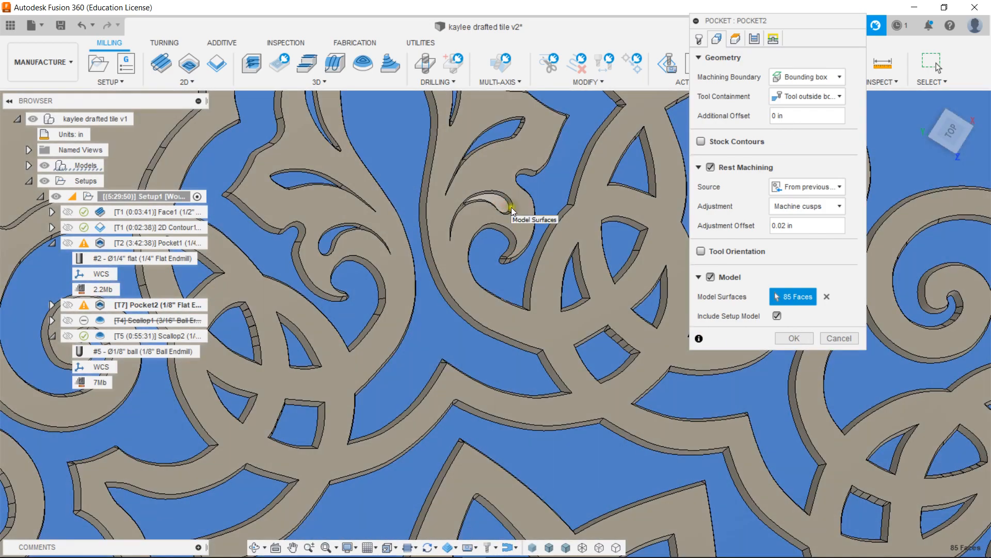
{"action": "left_click", "coordinate": [512, 212]}
{"action": "scroll", "coordinate": [514, 214], "scroll_direction": "down", "scroll_amount": 8}
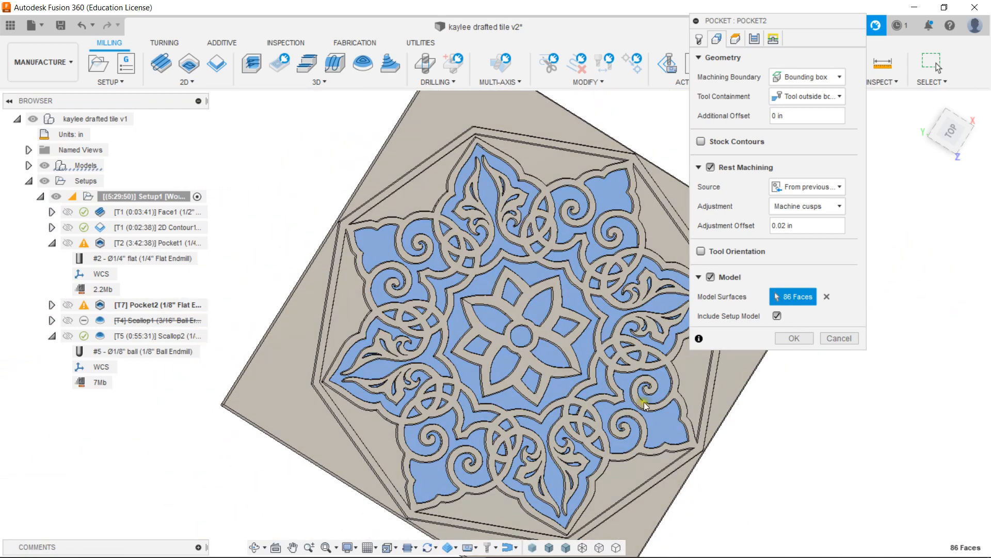
{"action": "scroll", "coordinate": [570, 479], "scroll_direction": "up", "scroll_amount": 4}
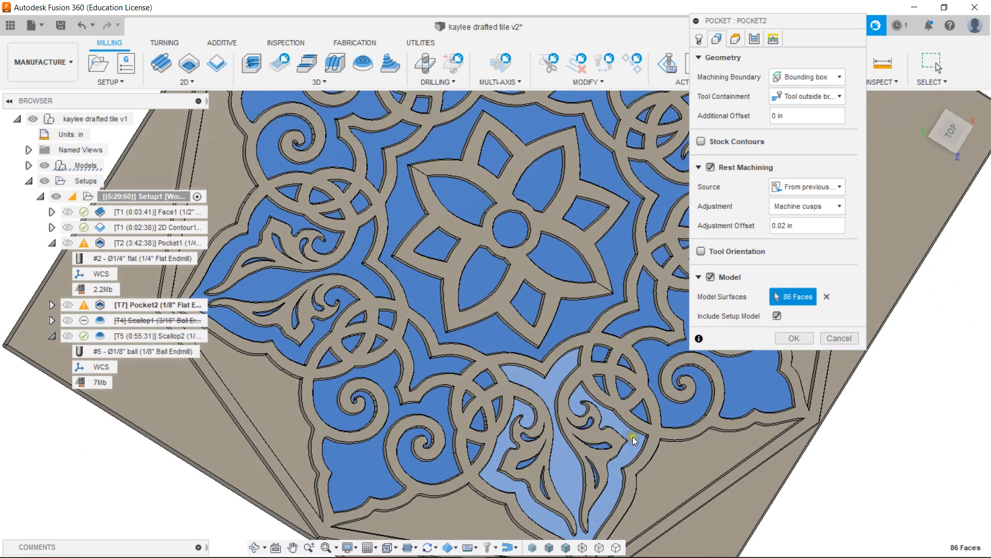
{"action": "scroll", "coordinate": [653, 431], "scroll_direction": "down", "scroll_amount": 4}
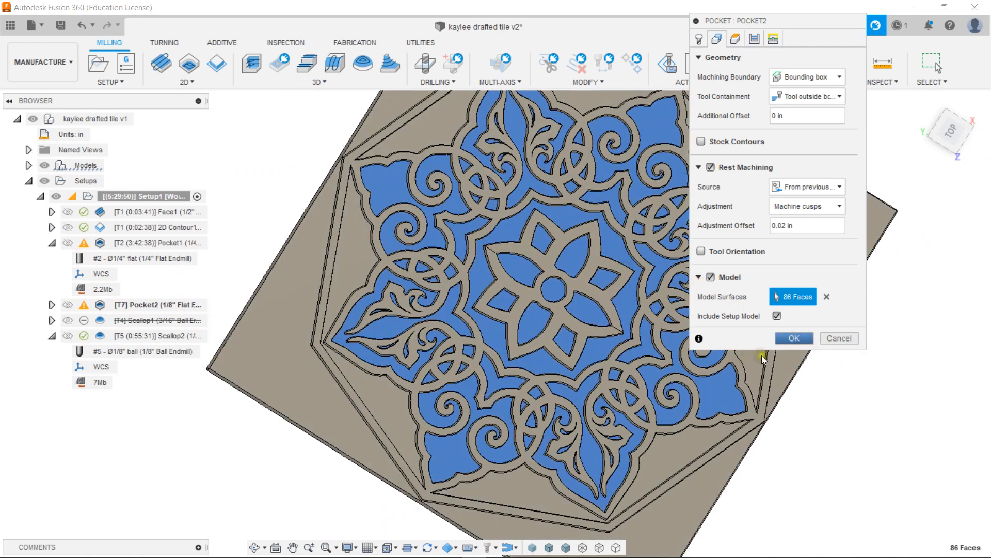
{"action": "left_click", "coordinate": [806, 336]}
Examine Pocket2's regenerated toolpath over the tile's recesses and outer border
{"action": "scroll", "coordinate": [519, 398], "scroll_direction": "down", "scroll_amount": 3}
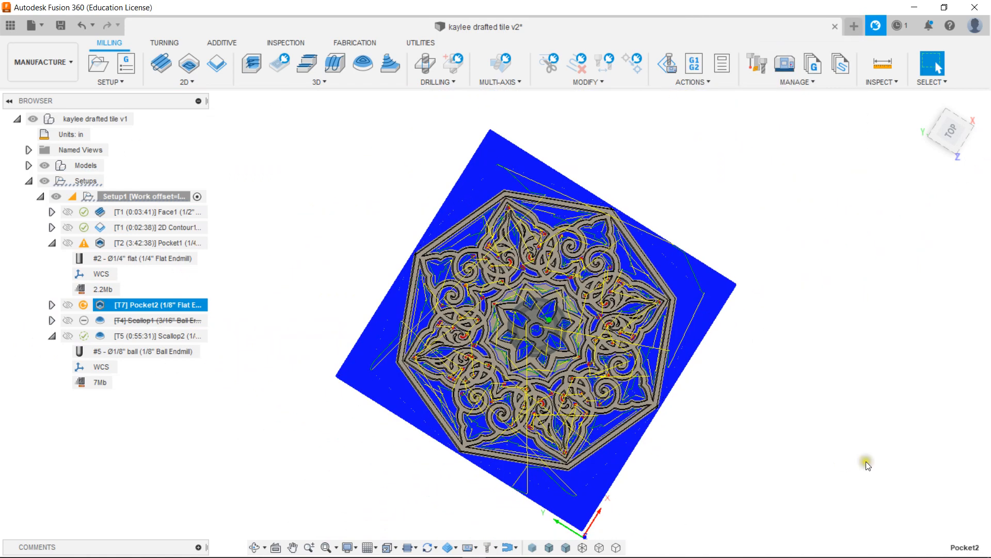
{"action": "middle_click_drag", "start_coordinate": [867, 463], "coordinate": [853, 424], "text": "shift"}
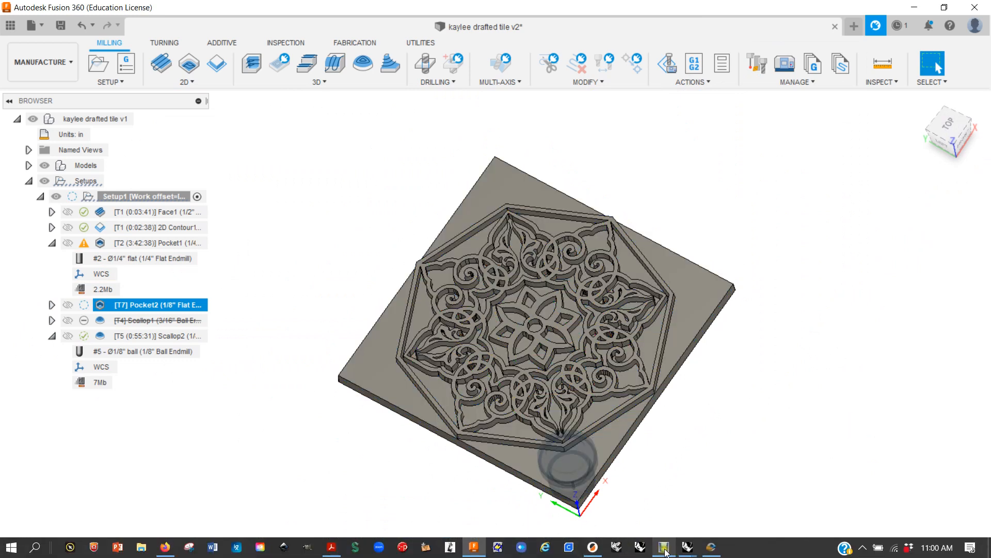
{"action": "left_click", "coordinate": [643, 546]}
{"action": "left_click", "coordinate": [766, 388]}
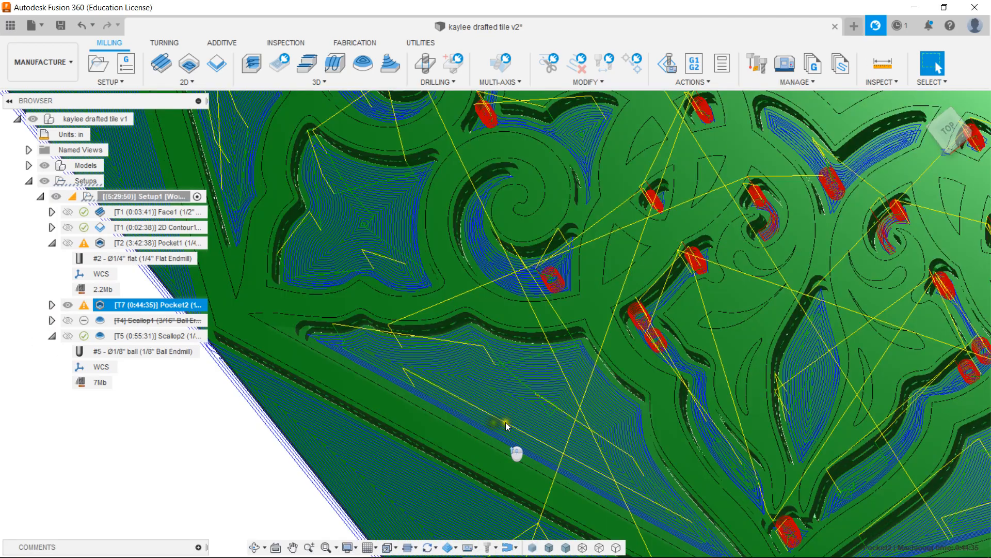
Examine the Pocket2 toolpath across the whole tile, from the outer corner to the central pattern
{"action": "middle_click_drag", "start_coordinate": [506, 426], "coordinate": [525, 416], "text": "shift"}
{"action": "middle_click_drag", "start_coordinate": [527, 407], "coordinate": [397, 448], "text": "shift"}
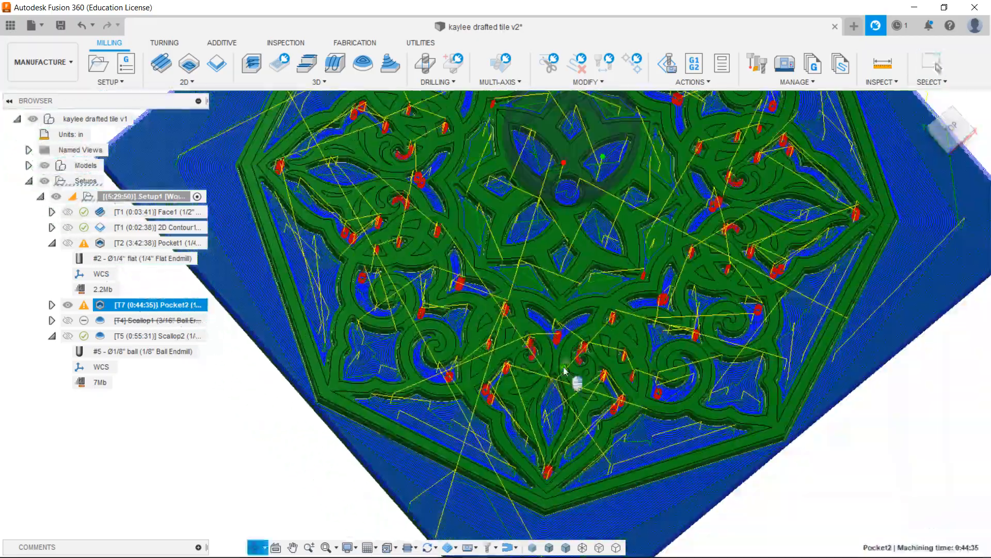
{"action": "middle_click_drag", "start_coordinate": [575, 381], "coordinate": [568, 355], "text": "shift"}
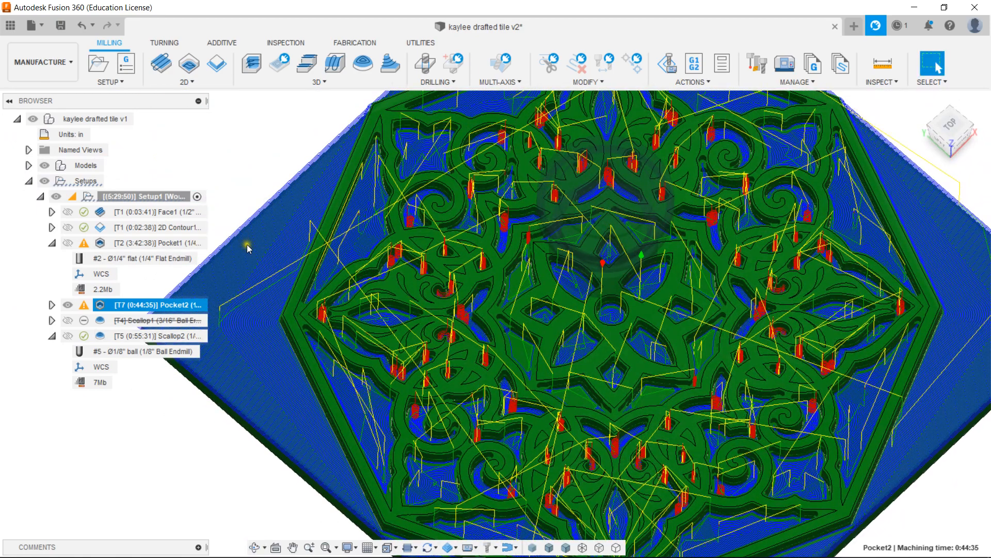
{"action": "scroll", "coordinate": [731, 335], "scroll_direction": "down", "scroll_amount": 1}
{"action": "mouse_move", "coordinate": [814, 555]}
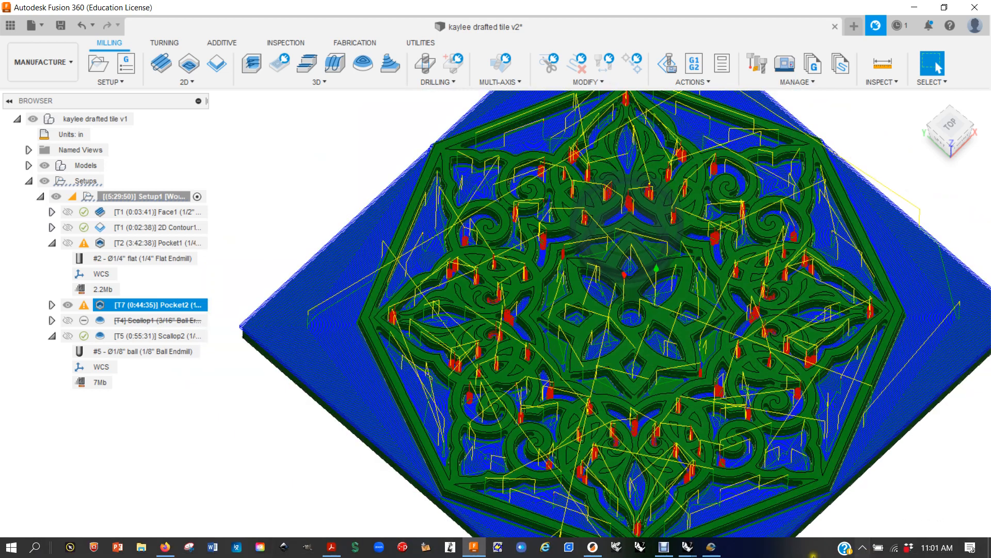
{"action": "left_click", "coordinate": [661, 548]}
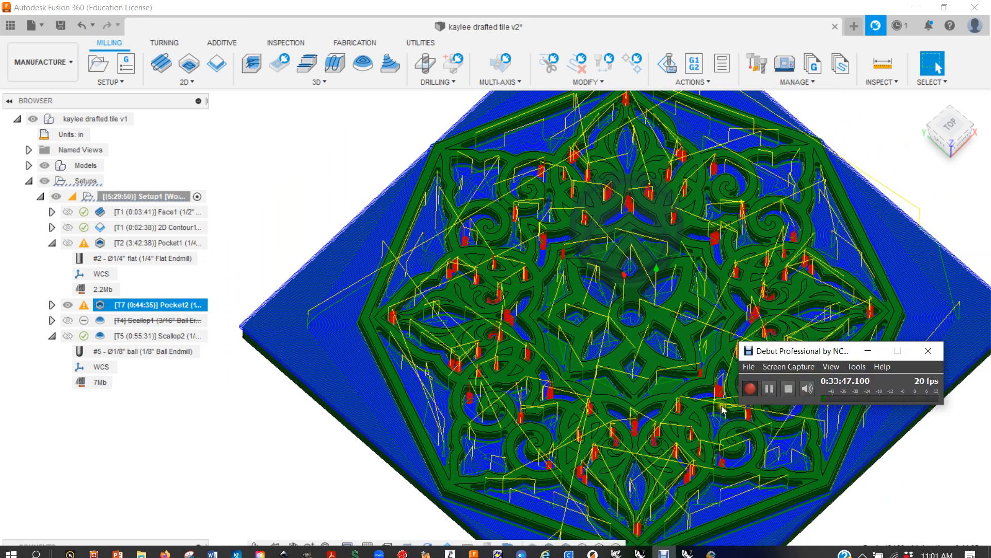
{"action": "left_click", "coordinate": [770, 388]}
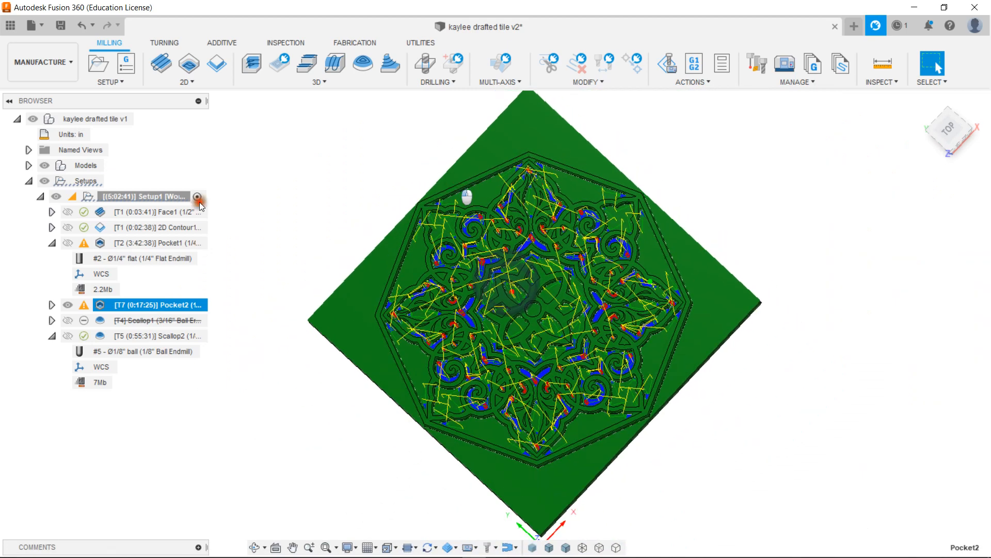
Review Pocket2's geometry, rest machining and model surface settings, accept them, and inspect its toolpath over the tile
{"action": "left_click", "coordinate": [100, 305]}
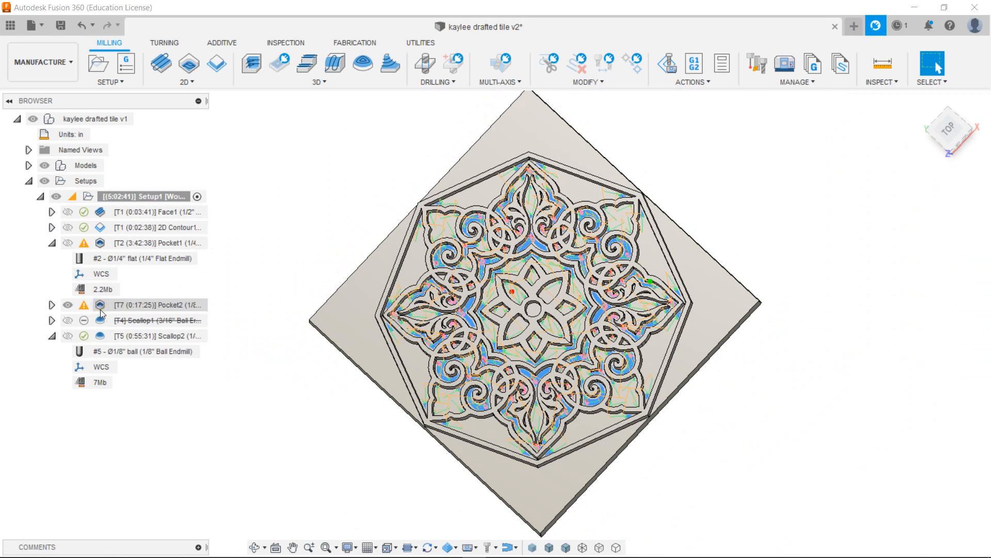
{"action": "double_click", "coordinate": [101, 307]}
{"action": "left_click", "coordinate": [719, 40]}
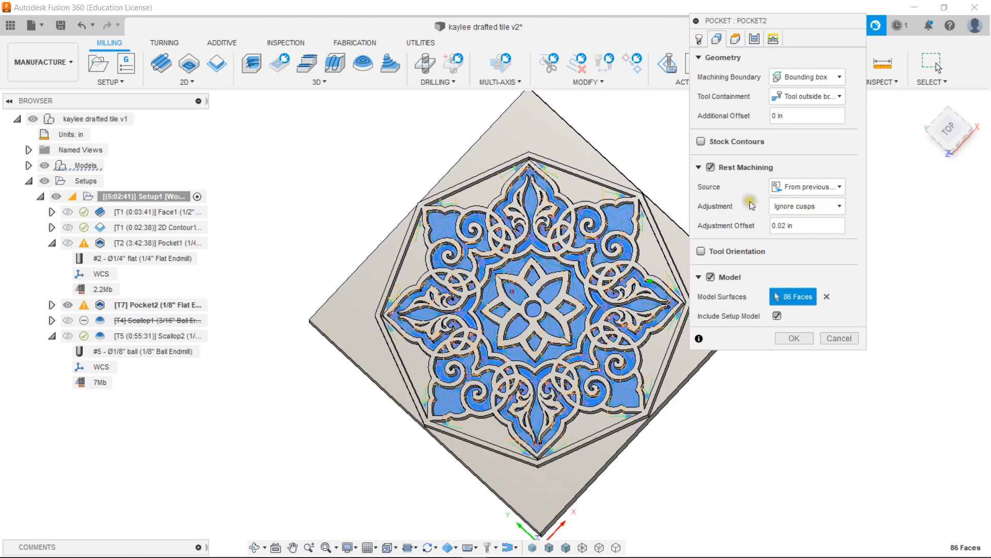
{"action": "left_click", "coordinate": [794, 341]}
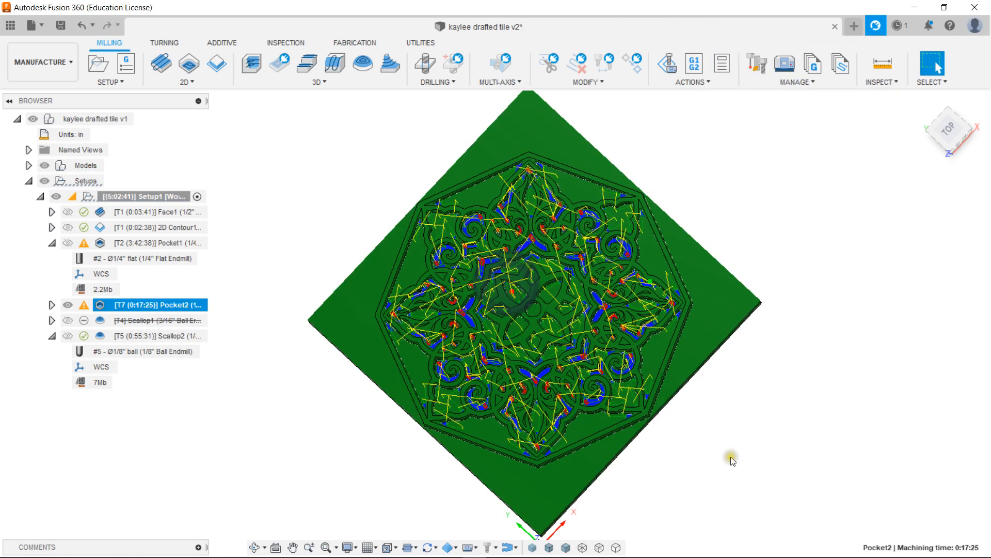
{"action": "middle_click_drag", "start_coordinate": [730, 457], "coordinate": [930, 243], "text": "shift"}
{"action": "scroll", "coordinate": [618, 343], "scroll_direction": "up", "scroll_amount": 5}
{"action": "middle_click_drag", "start_coordinate": [767, 345], "coordinate": [725, 373], "text": "shift"}
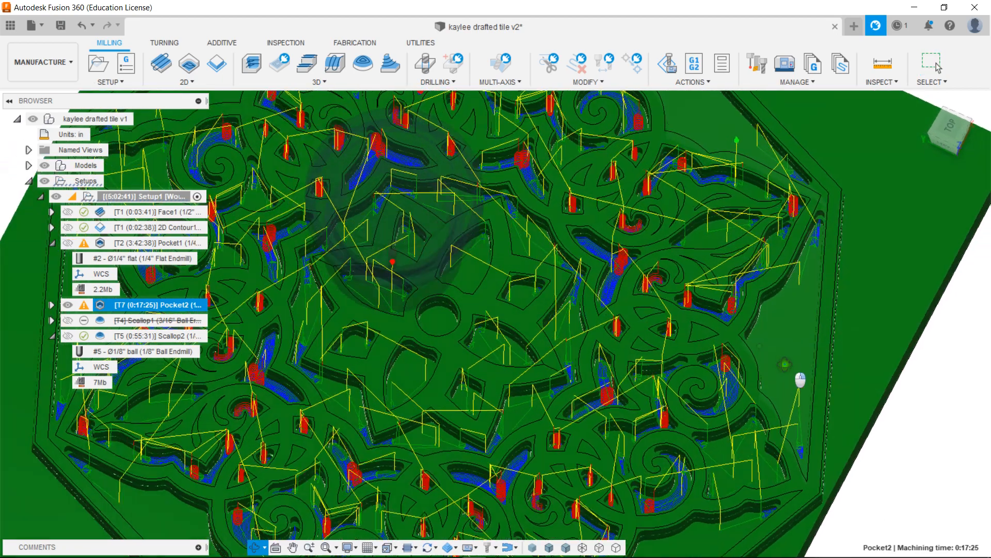
{"action": "middle_click_drag", "start_coordinate": [600, 394], "coordinate": [606, 335], "text": "shift"}
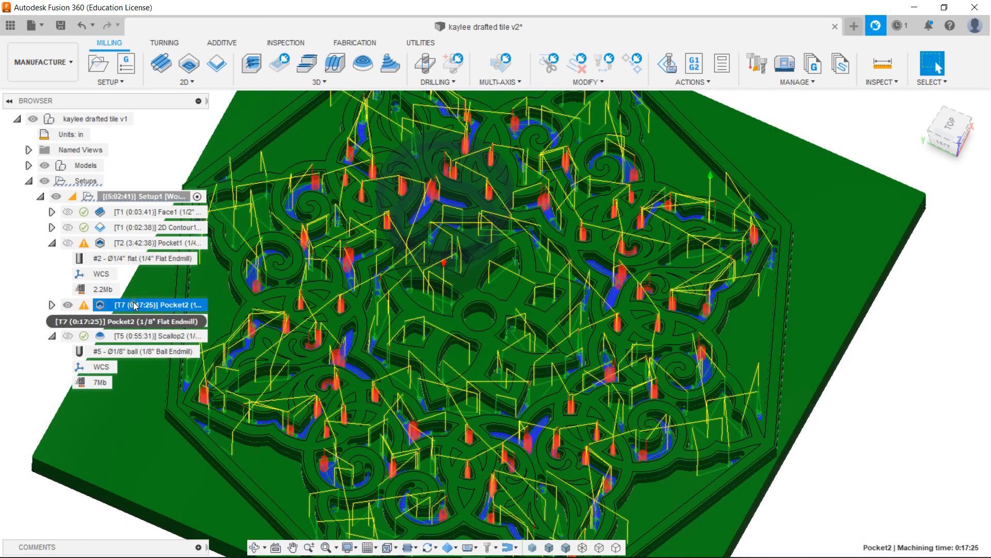
Hide the Pocket2 toolpath and display only the Scallop2 toolpath on the tile
{"action": "left_click", "coordinate": [120, 336]}
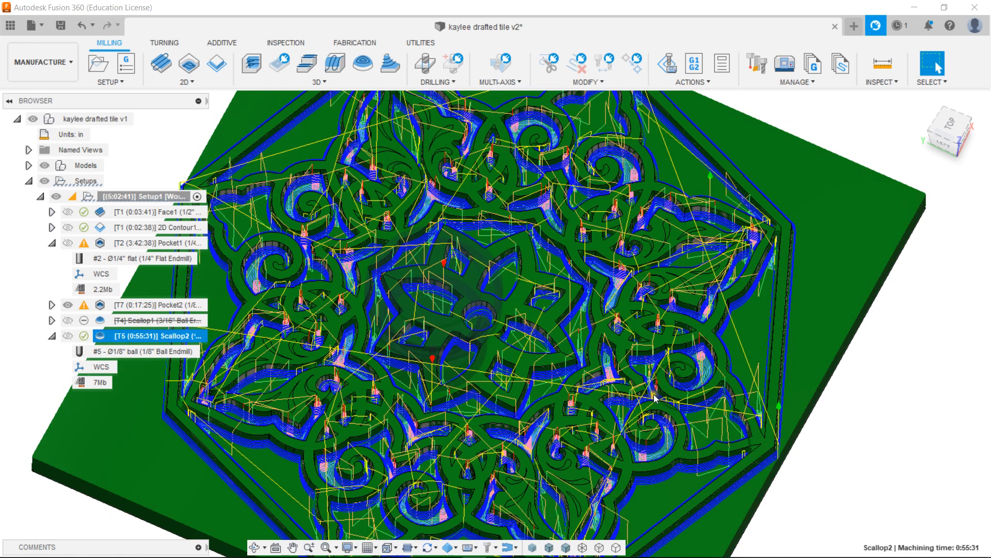
{"action": "scroll", "coordinate": [666, 398], "scroll_direction": "down", "scroll_amount": 3}
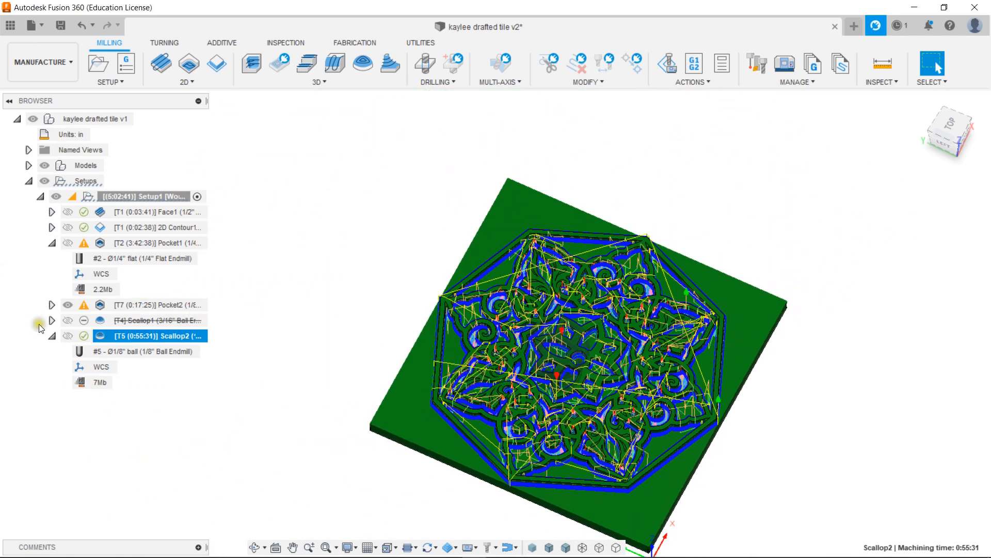
{"action": "left_click", "coordinate": [133, 336]}
{"action": "left_click", "coordinate": [263, 443]}
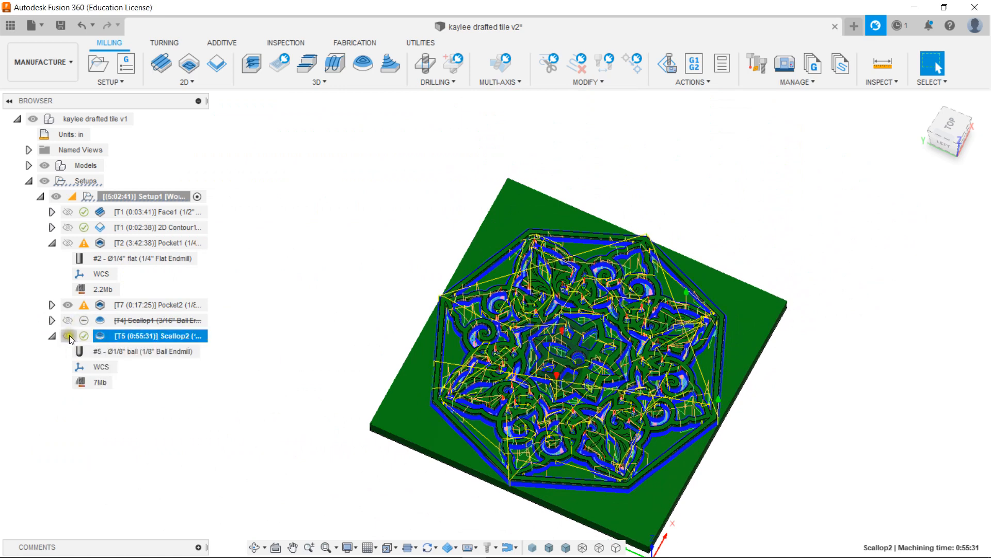
{"action": "left_click", "coordinate": [68, 304], "text": "ctrl"}
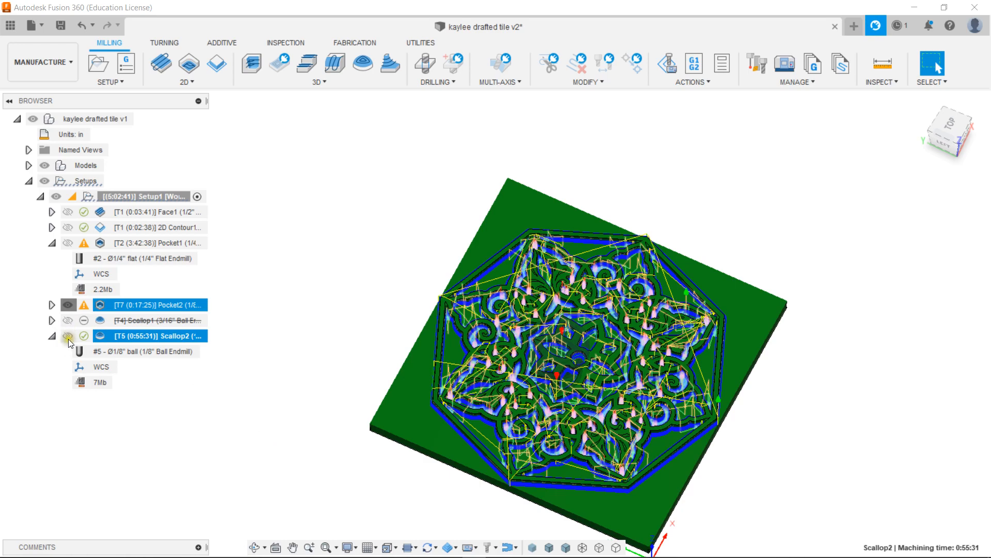
{"action": "left_click", "coordinate": [68, 336]}
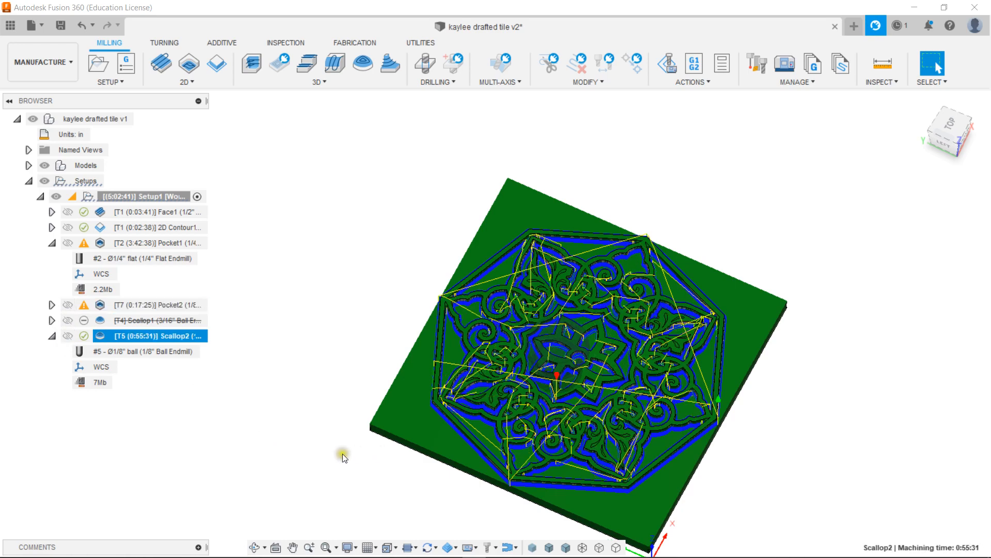
{"action": "middle_click_drag", "start_coordinate": [343, 455], "coordinate": [326, 437], "text": "shift"}
{"action": "scroll", "coordinate": [606, 425], "scroll_direction": "up", "scroll_amount": 3}
{"action": "scroll", "coordinate": [605, 426], "scroll_direction": "down", "scroll_amount": 4}
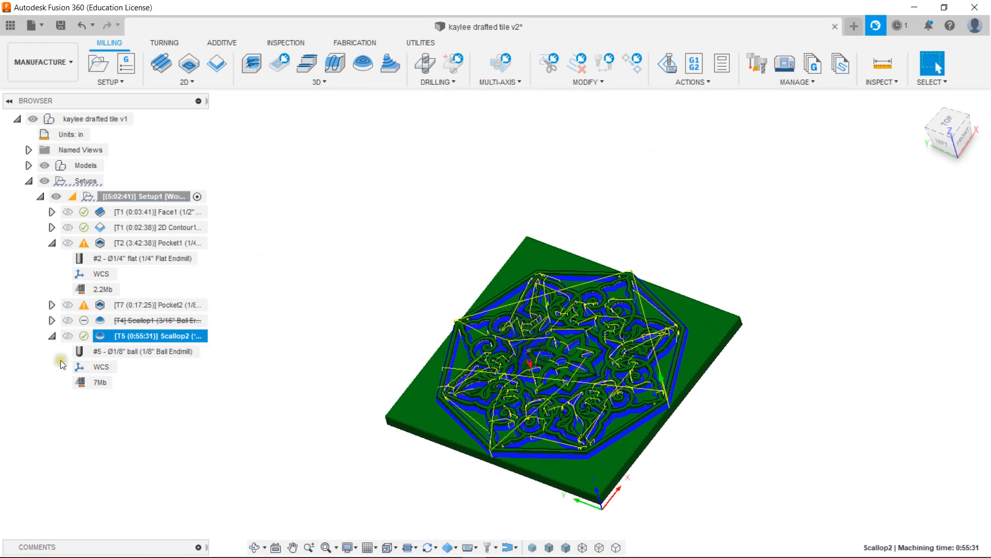
Select Setup1 and inspect the stock block surrounding the tile
{"action": "left_click", "coordinate": [120, 197]}
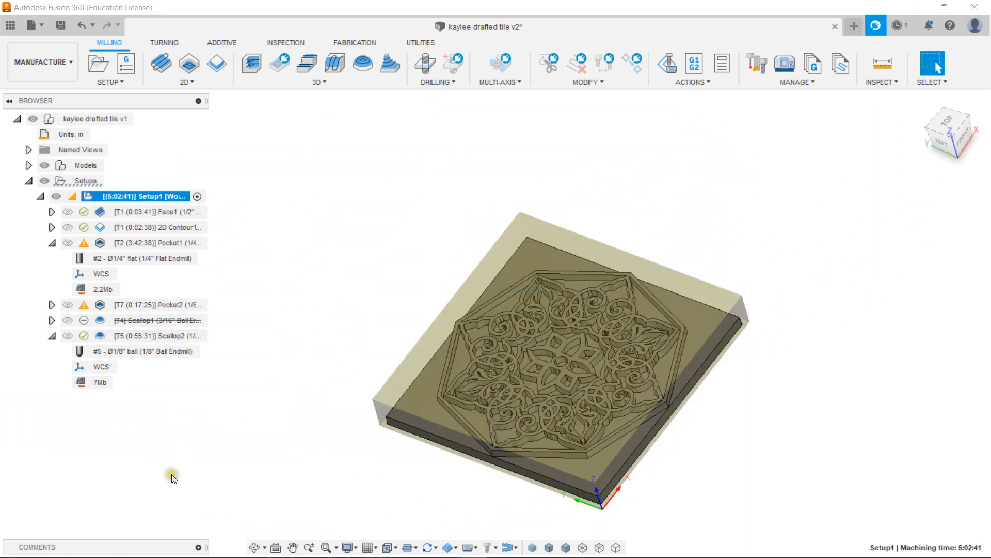
{"action": "middle_click_drag", "start_coordinate": [155, 459], "coordinate": [164, 454], "text": "shift"}
{"action": "middle_click_drag", "start_coordinate": [336, 340], "coordinate": [354, 351], "text": "shift"}
{"action": "scroll", "coordinate": [572, 490], "scroll_direction": "down", "scroll_amount": 3}
{"action": "scroll", "coordinate": [561, 467], "scroll_direction": "up", "scroll_amount": 4}
{"action": "middle_click_drag", "start_coordinate": [559, 467], "coordinate": [553, 454], "text": "shift"}
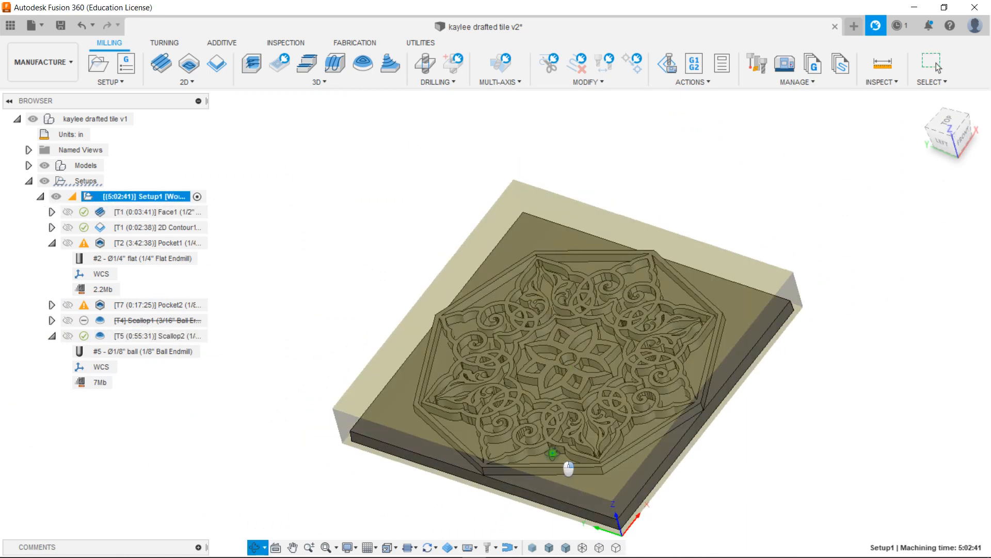
{"action": "left_click", "coordinate": [663, 548]}
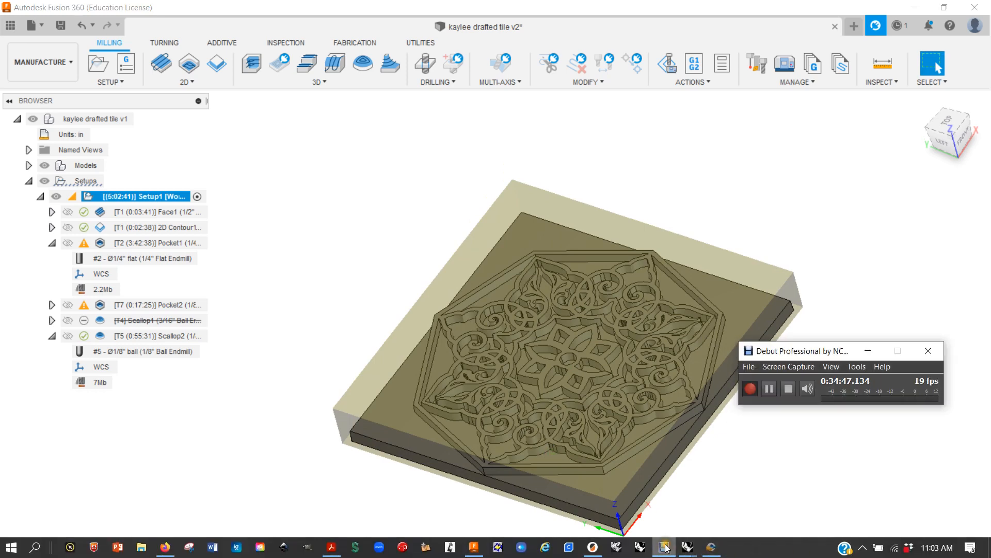
{"action": "left_click", "coordinate": [769, 388]}
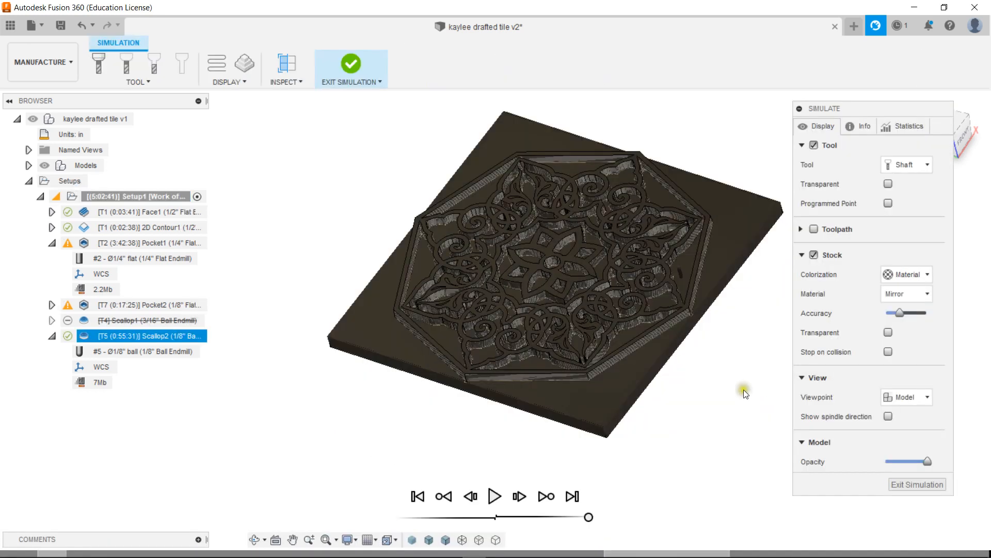
Hide the models in the Scallop2 simulation so only the machined stock is displayed
{"action": "middle_click_drag", "start_coordinate": [744, 390], "coordinate": [657, 200], "text": "shift"}
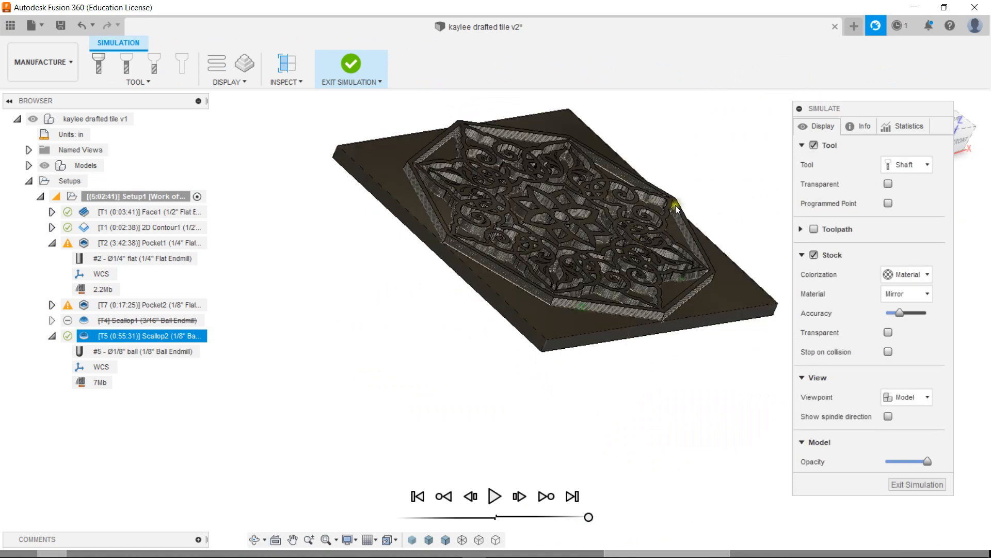
{"action": "scroll", "coordinate": [609, 226], "scroll_direction": "up", "scroll_amount": 5}
{"action": "scroll", "coordinate": [568, 336], "scroll_direction": "up", "scroll_amount": 6}
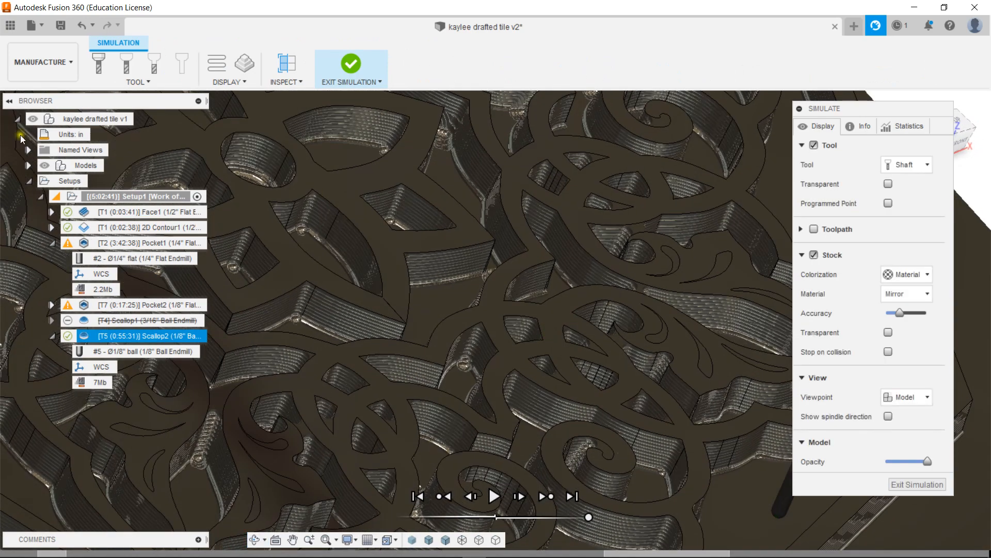
{"action": "left_click", "coordinate": [44, 165]}
Examine the simulated stock's walls, inner corners and octagonal border for finish and leftover material, and exit the simulation
{"action": "middle_click_drag", "start_coordinate": [594, 337], "coordinate": [613, 367], "text": "shift"}
{"action": "scroll", "coordinate": [592, 364], "scroll_direction": "down", "scroll_amount": 5}
{"action": "middle_click_drag", "start_coordinate": [574, 420], "coordinate": [569, 448], "text": "shift"}
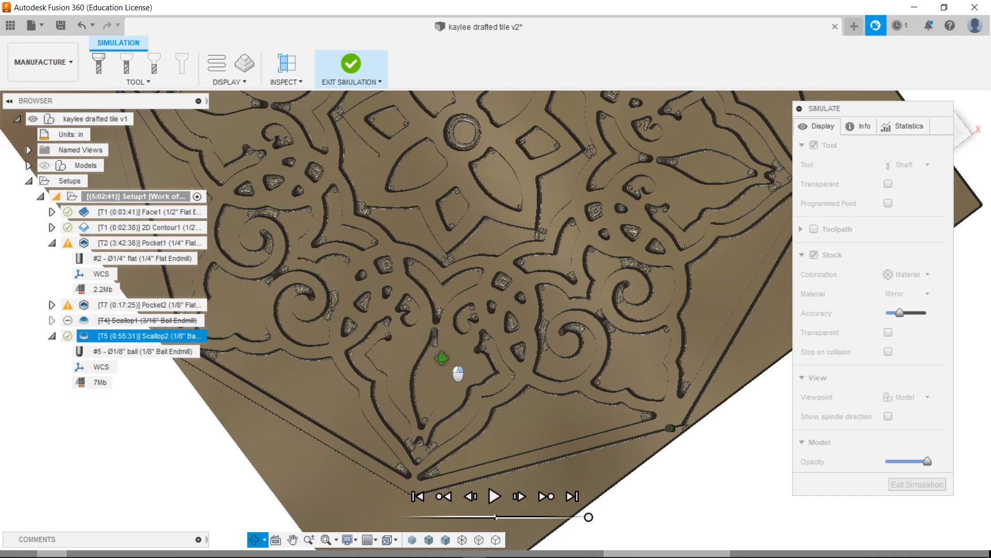
{"action": "middle_click_drag", "start_coordinate": [482, 319], "coordinate": [600, 419], "text": "shift"}
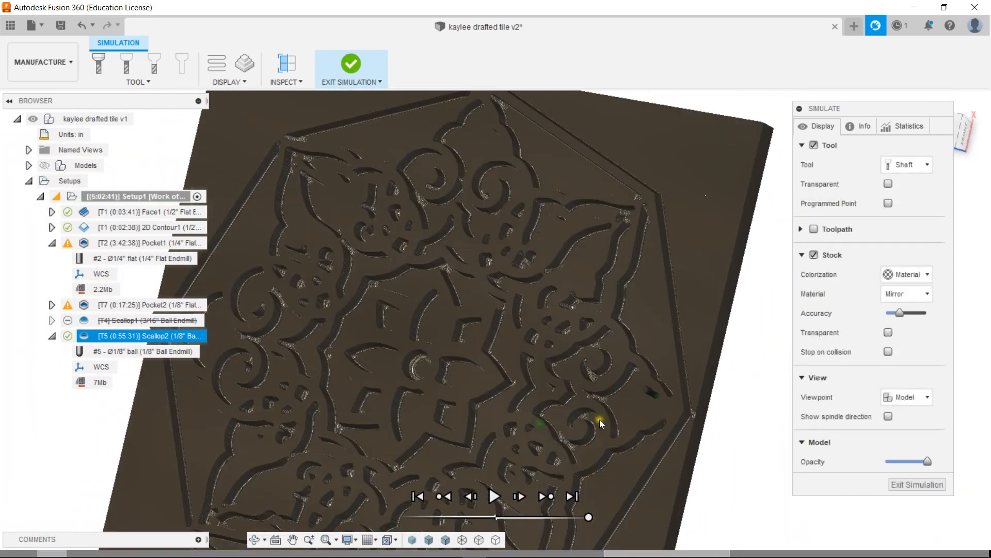
{"action": "scroll", "coordinate": [622, 402], "scroll_direction": "up", "scroll_amount": 5}
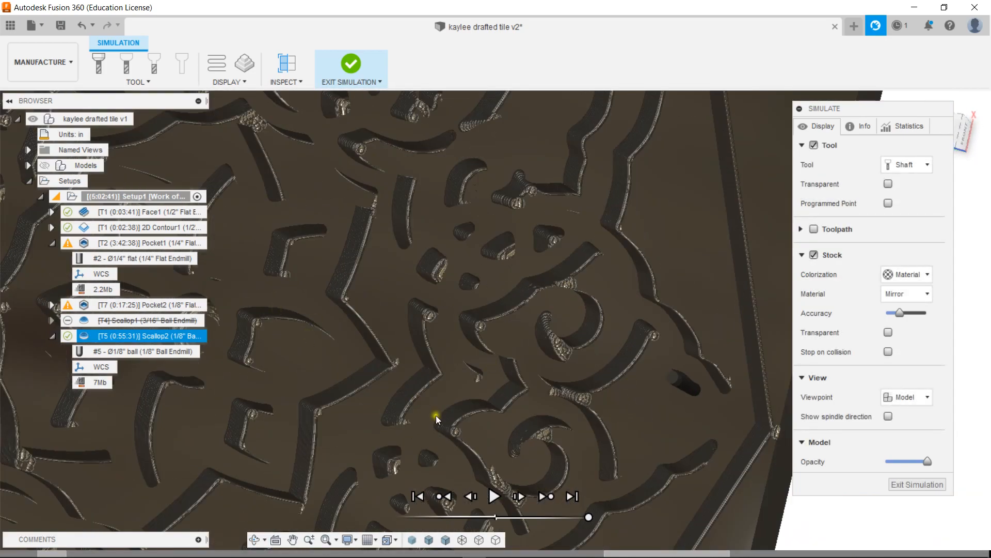
{"action": "scroll", "coordinate": [436, 419], "scroll_direction": "down", "scroll_amount": 10}
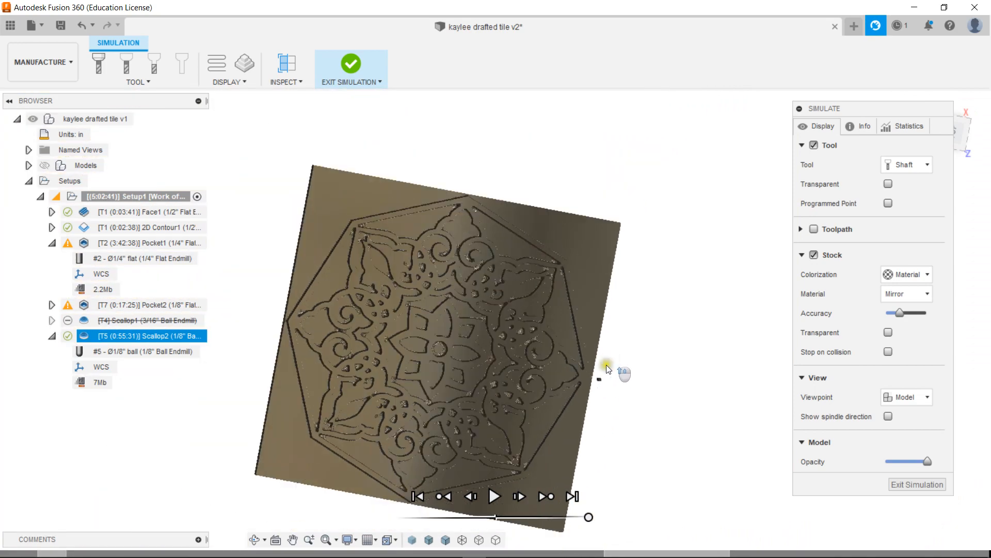
{"action": "middle_click_drag", "start_coordinate": [607, 369], "coordinate": [549, 470], "text": "shift"}
{"action": "scroll", "coordinate": [563, 444], "scroll_direction": "up", "scroll_amount": 10}
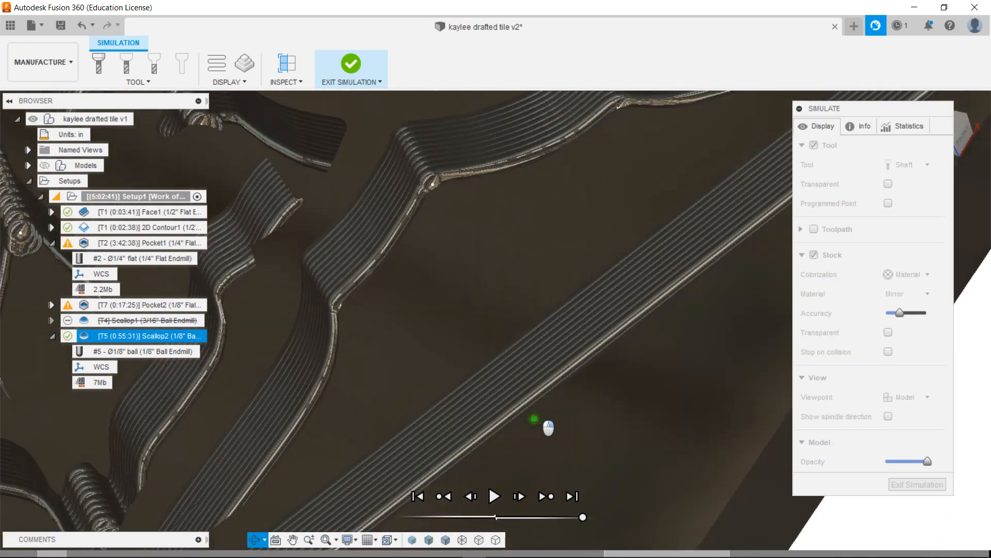
{"action": "middle_click_drag", "start_coordinate": [549, 428], "coordinate": [531, 369], "text": "shift"}
{"action": "scroll", "coordinate": [443, 394], "scroll_direction": "down", "scroll_amount": 6}
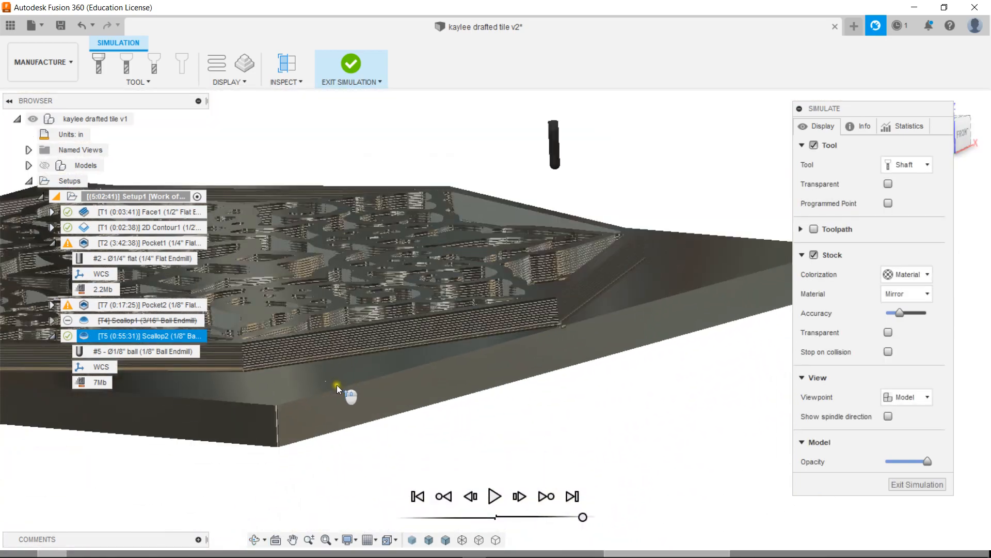
{"action": "middle_click_drag", "start_coordinate": [642, 353], "coordinate": [640, 278], "text": "shift"}
{"action": "scroll", "coordinate": [538, 314], "scroll_direction": "down", "scroll_amount": 5}
{"action": "scroll", "coordinate": [641, 278], "scroll_direction": "down", "scroll_amount": 5}
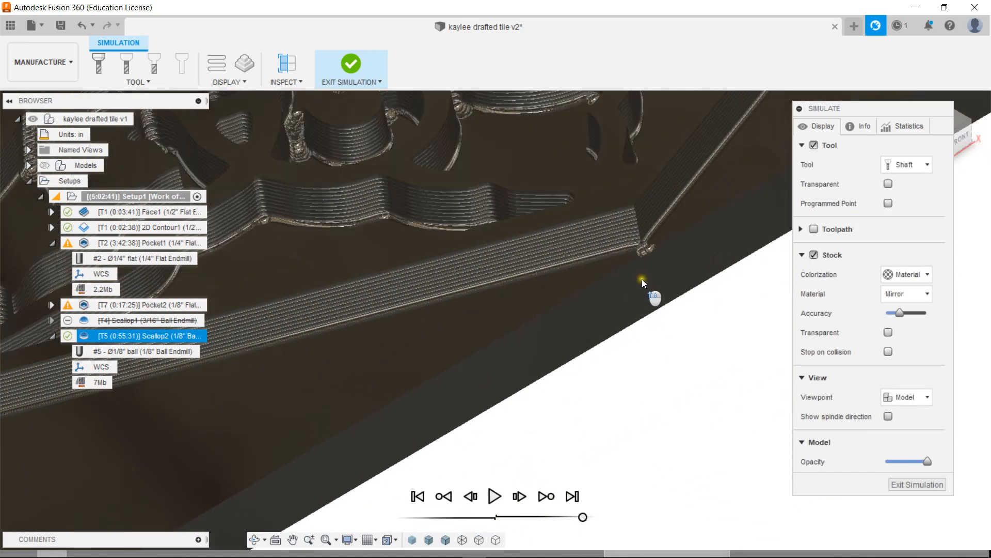
{"action": "scroll", "coordinate": [643, 279], "scroll_direction": "down", "scroll_amount": 5}
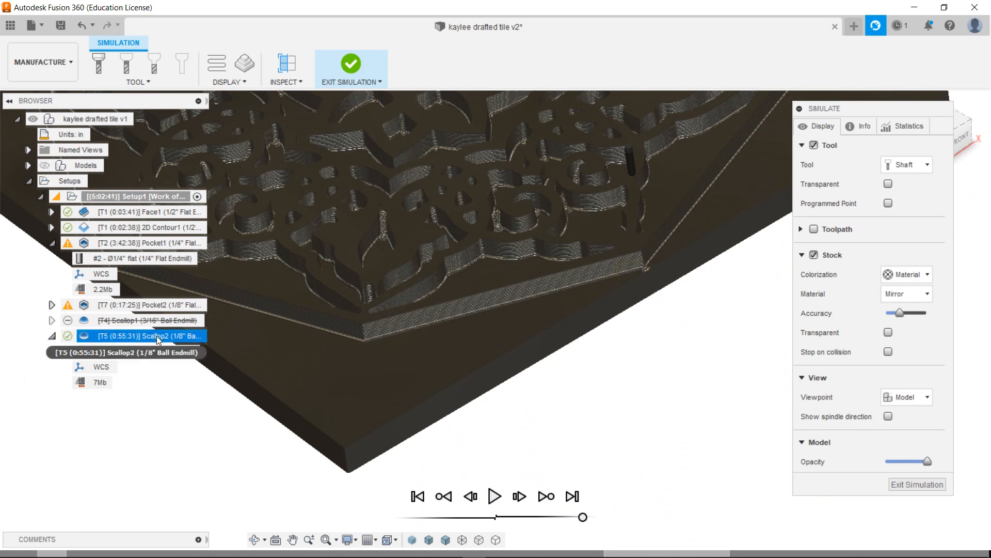
{"action": "left_click", "coordinate": [931, 485]}
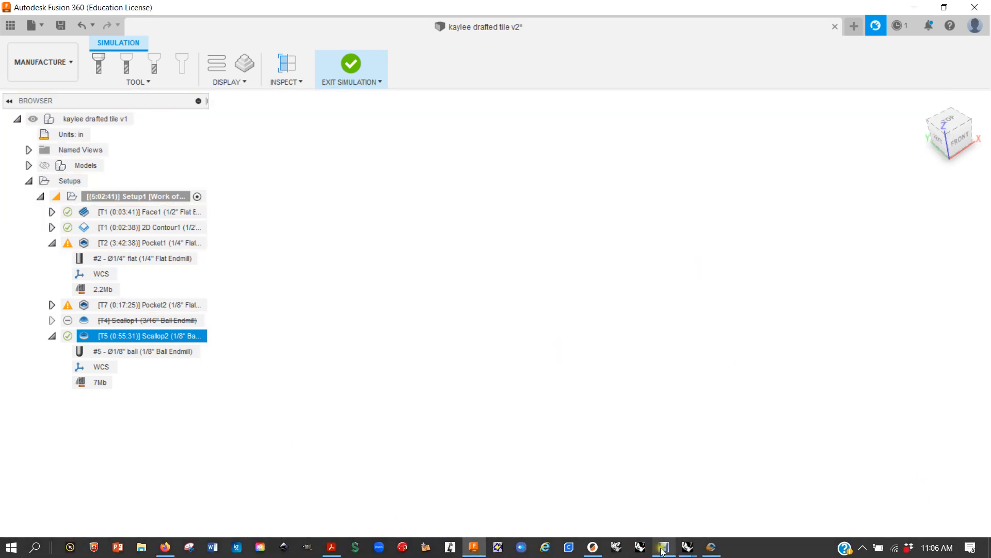
{"action": "left_click", "coordinate": [664, 546]}
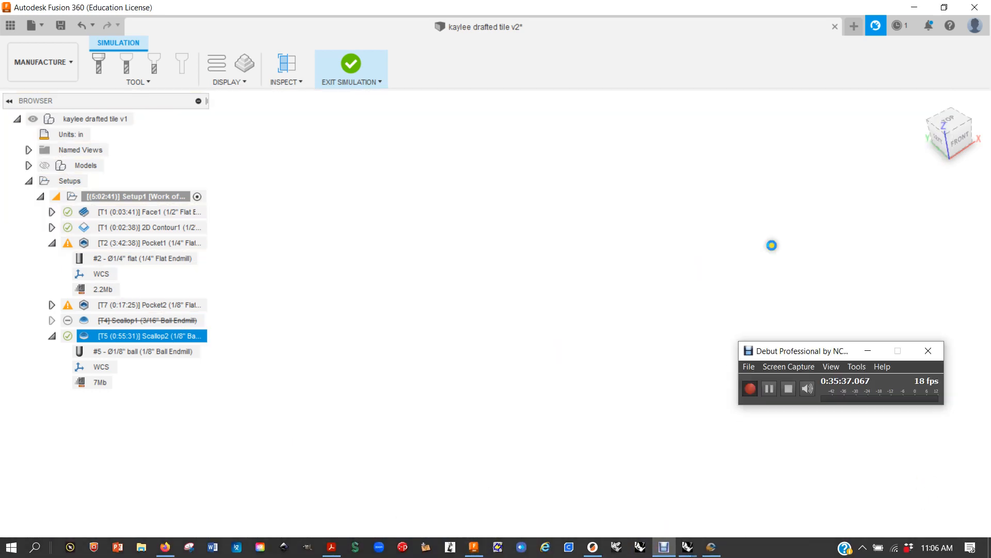
{"action": "left_click", "coordinate": [769, 388]}
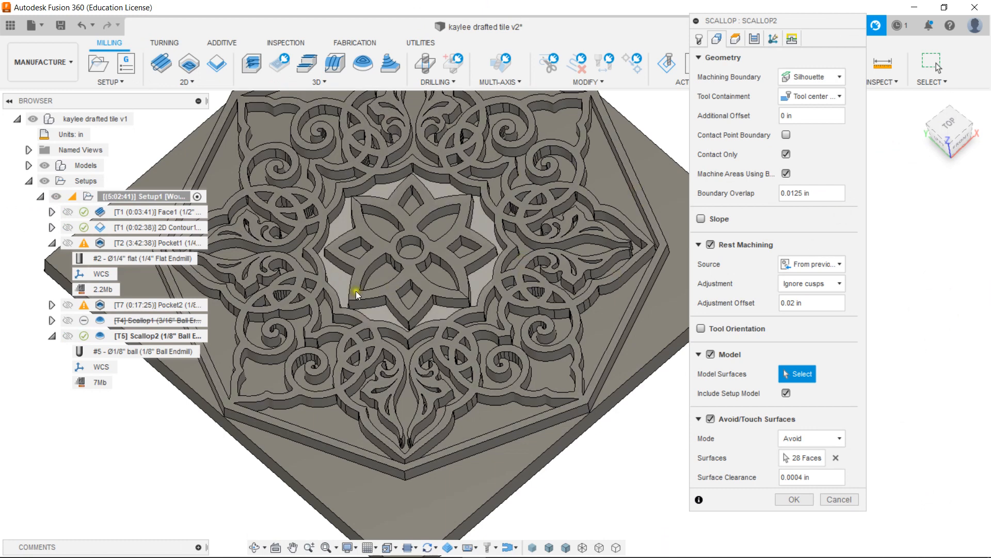
Review the selection filters that control picking for Scallop2's model surfaces, including the Body Faces option
{"action": "left_click", "coordinate": [930, 82]}
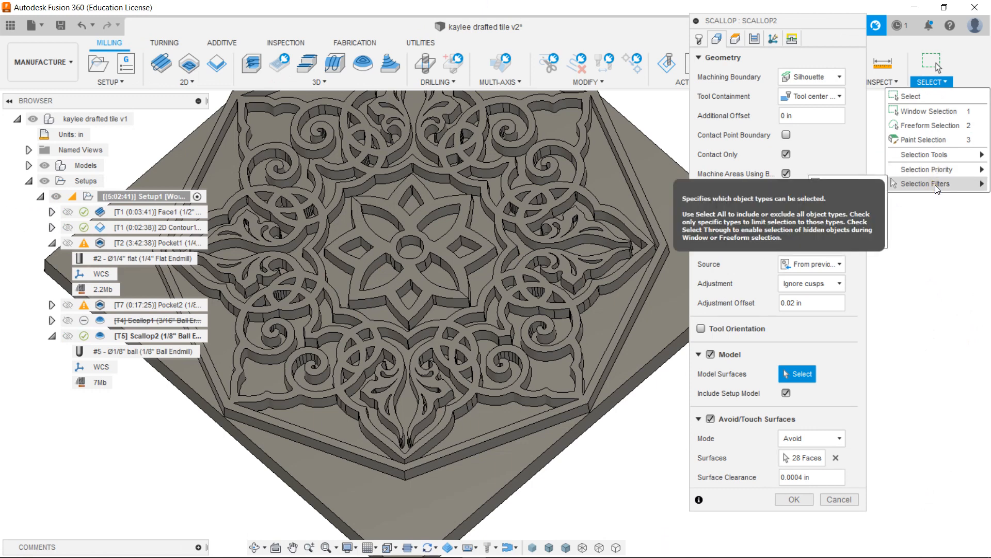
{"action": "left_click", "coordinate": [915, 281]}
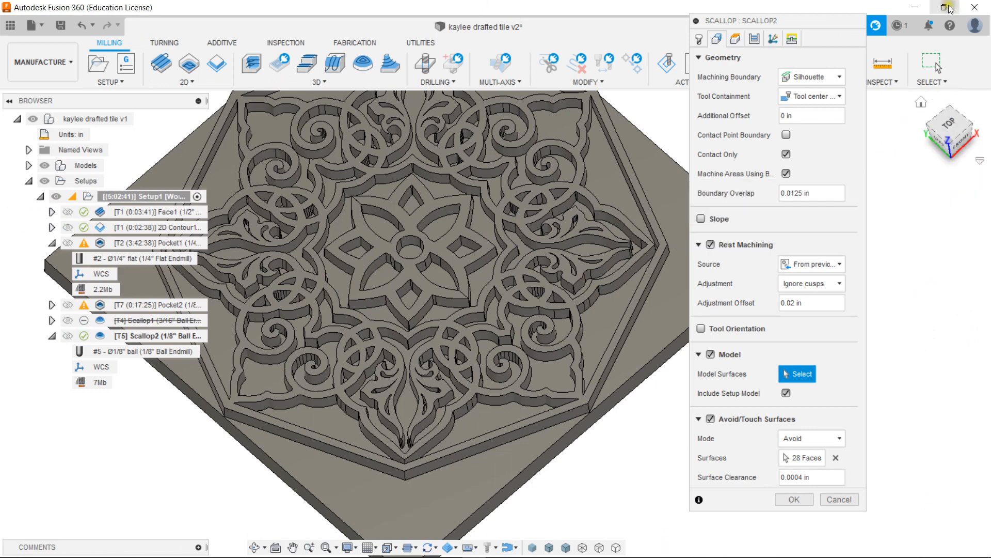
{"action": "left_click", "coordinate": [932, 80]}
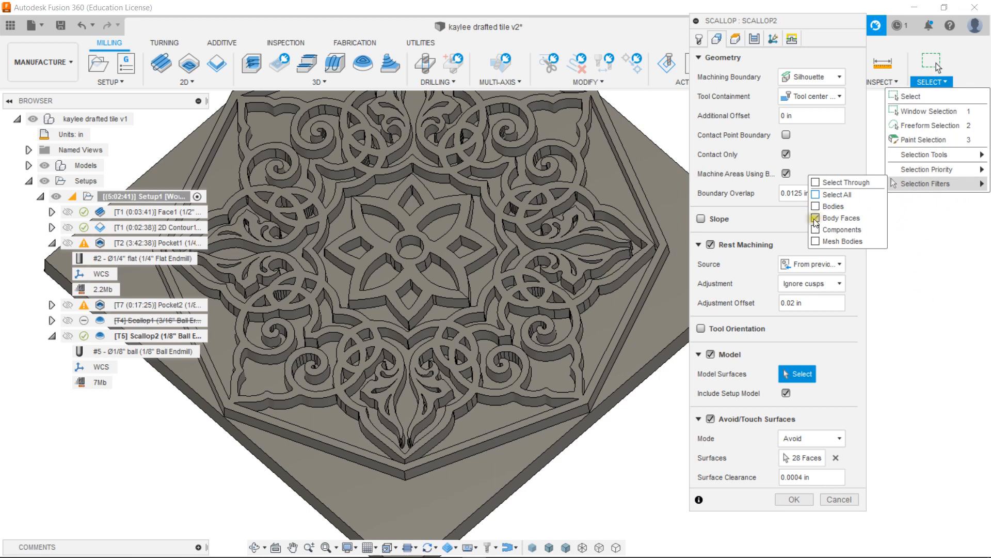
{"action": "left_click", "coordinate": [930, 270]}
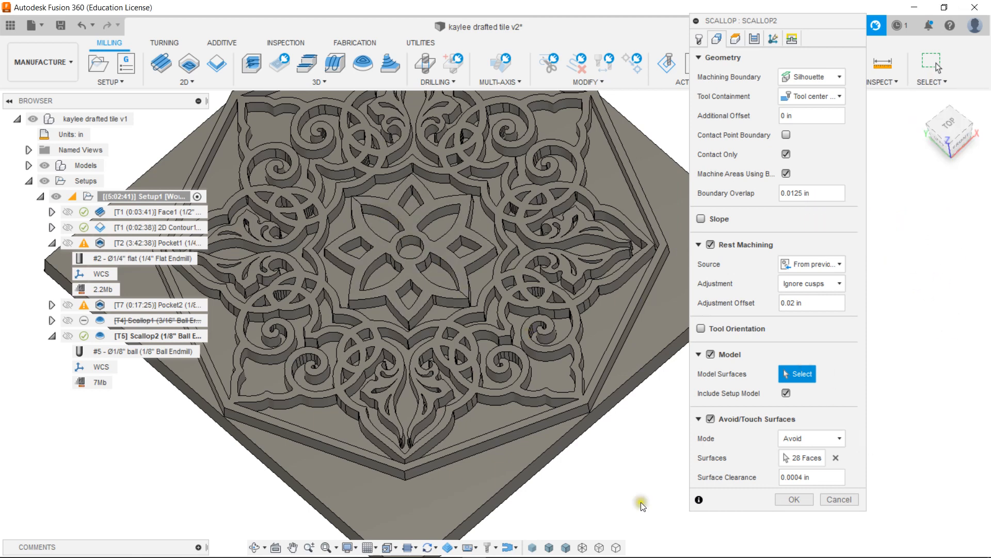
Pick four floor faces as Scallop2's model surfaces: three between the ornament and the octagonal border, and one corner scroll pocket
{"action": "mouse_move", "coordinate": [595, 481]}
{"action": "middle_mouse_down", "text": "shift"}
{"action": "mouse_move", "coordinate": [603, 487]}
{"action": "mouse_move", "coordinate": [626, 309]}
{"action": "middle_mouse_up", "text": "shift"}
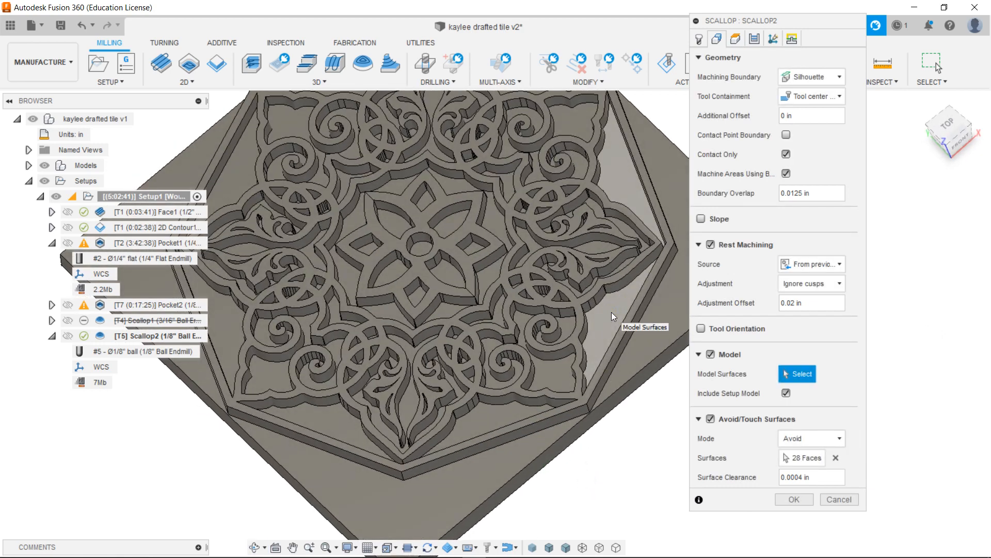
{"action": "left_click", "coordinate": [611, 312]}
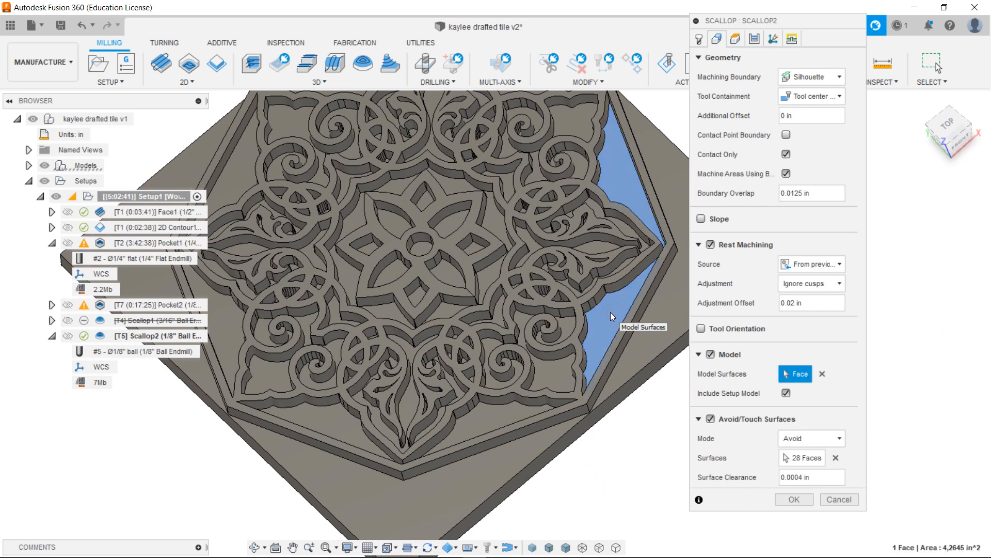
{"action": "left_click", "coordinate": [495, 419]}
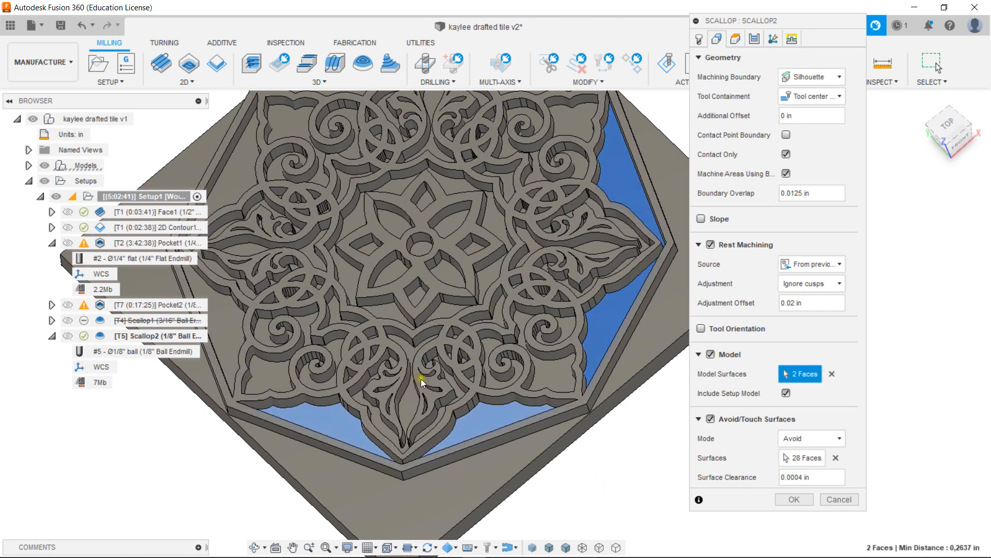
{"action": "left_click", "coordinate": [270, 374]}
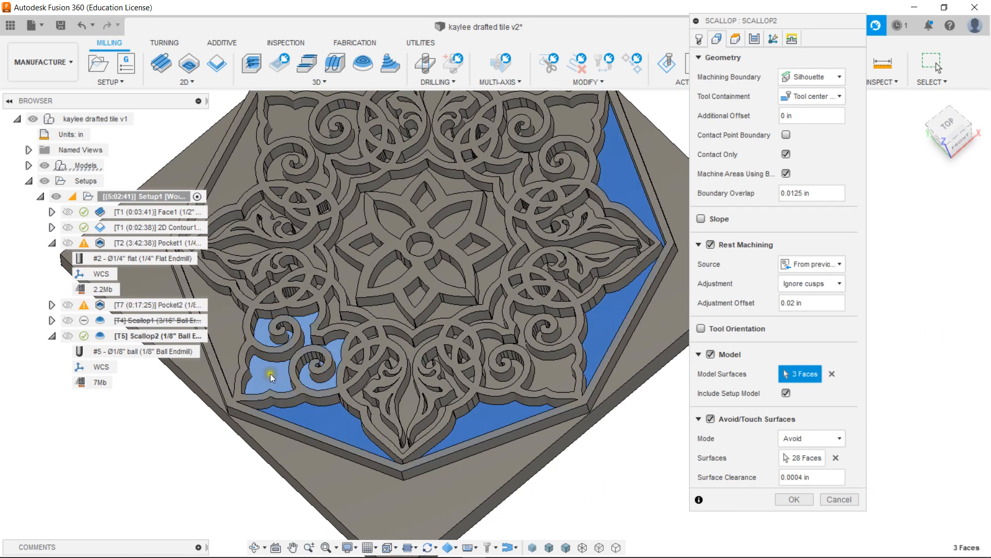
{"action": "left_click", "coordinate": [222, 317]}
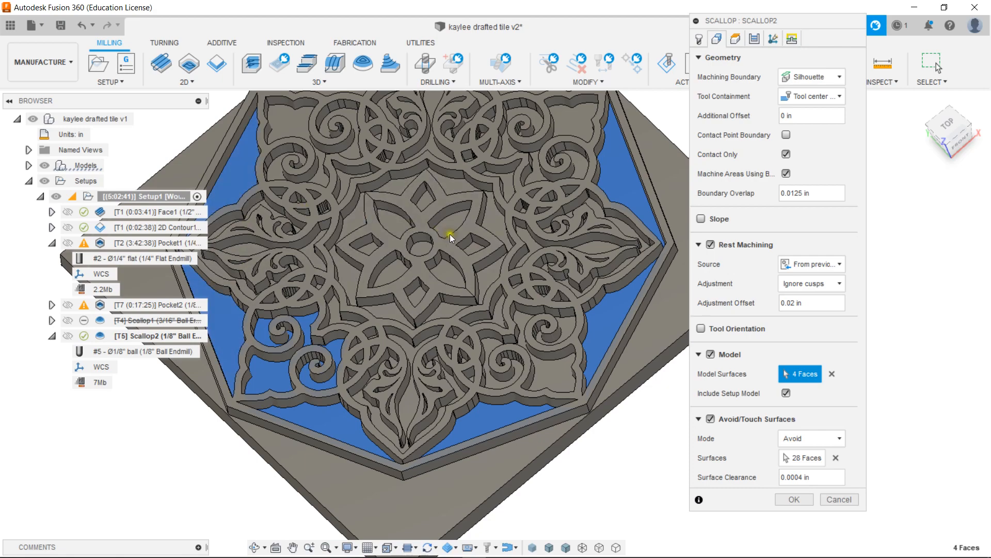
Add the flat face outside the octagonal border, the upper scroll and leaf pockets, and the remaining border floor to the model surfaces
{"action": "middle_click_drag", "start_coordinate": [449, 233], "coordinate": [468, 215], "text": "shift"}
{"action": "scroll", "coordinate": [646, 293], "scroll_direction": "up", "scroll_amount": 3}
{"action": "scroll", "coordinate": [636, 286], "scroll_direction": "down", "scroll_amount": 5}
{"action": "middle_click_drag", "start_coordinate": [593, 258], "coordinate": [477, 327], "text": "shift"}
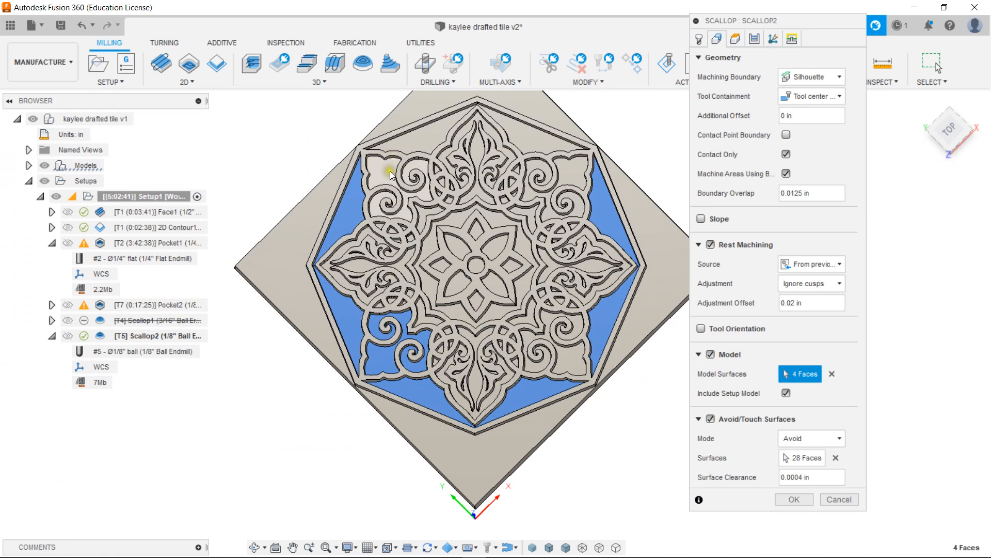
{"action": "left_click", "coordinate": [284, 242]}
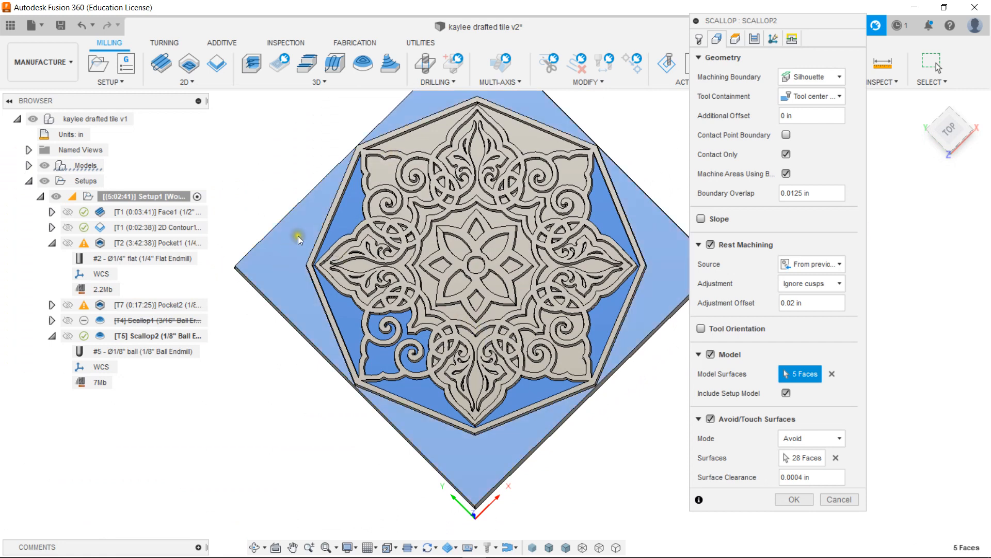
{"action": "left_click", "coordinate": [306, 230]}
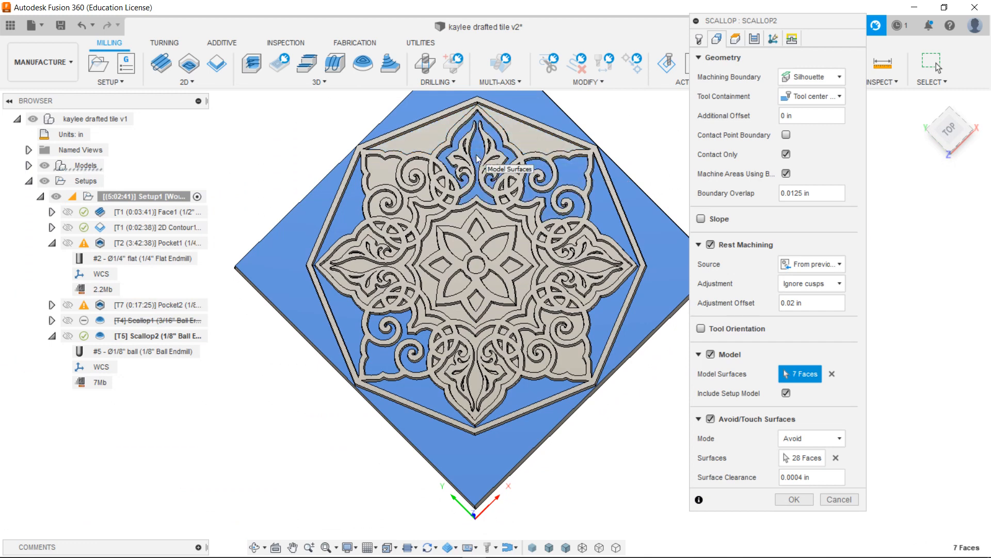
{"action": "left_click", "coordinate": [374, 168]}
{"action": "left_click", "coordinate": [423, 137]}
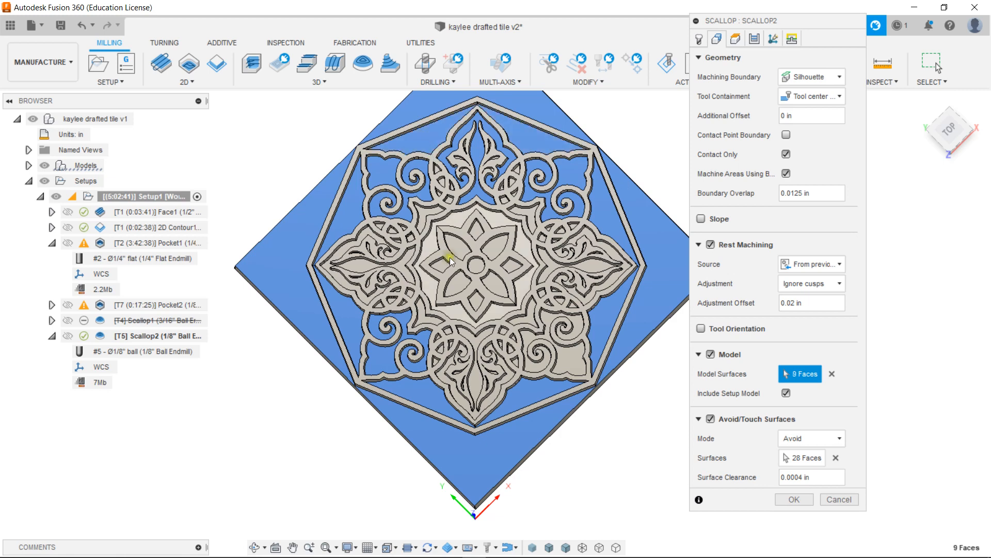
Add the central flower's petal pockets, center circle and surrounding background floor to Scallop2's model surfaces
{"action": "left_click", "coordinate": [453, 239]}
{"action": "left_click", "coordinate": [494, 285]}
{"action": "left_click", "coordinate": [494, 286]}
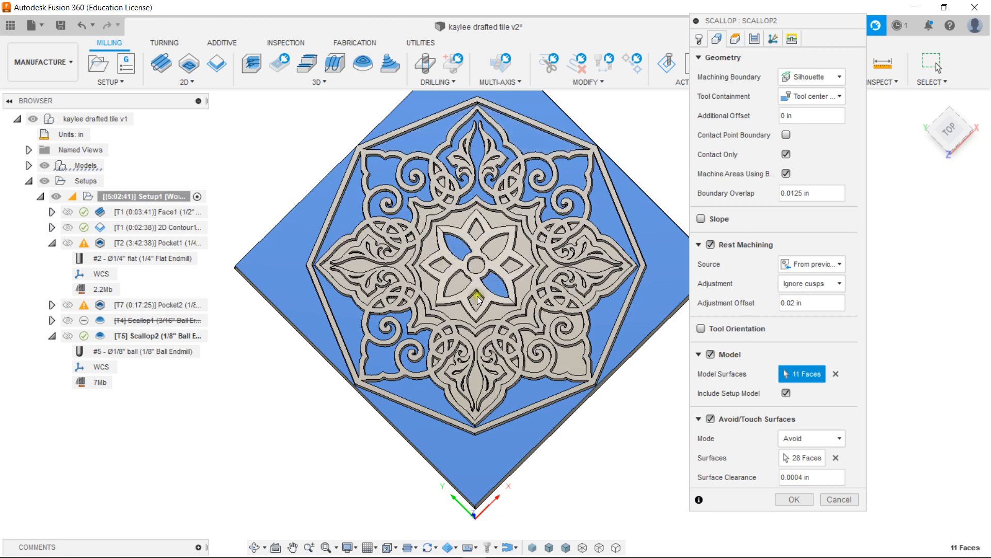
{"action": "left_click", "coordinate": [472, 298]}
{"action": "left_click", "coordinate": [443, 266]}
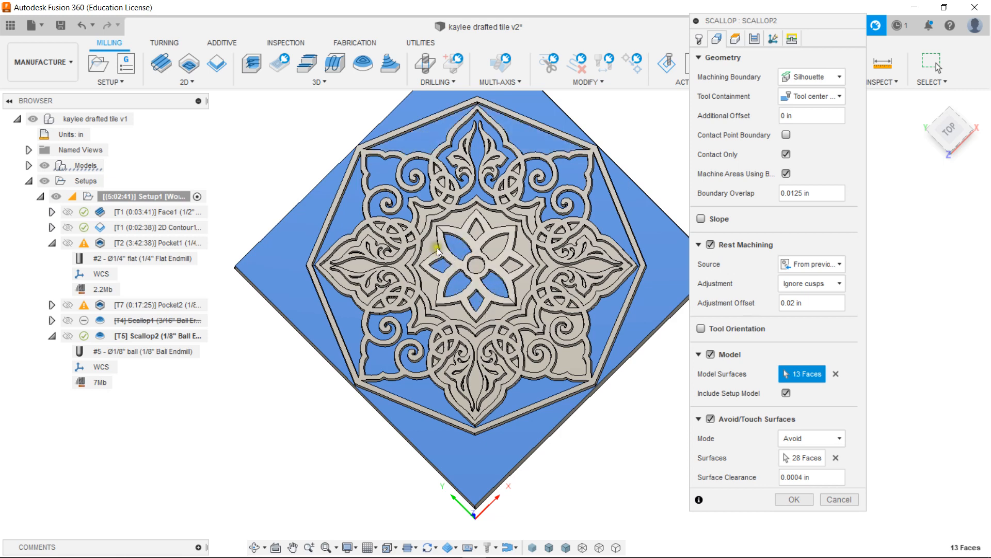
{"action": "left_click", "coordinate": [429, 242]}
{"action": "left_click", "coordinate": [472, 230]}
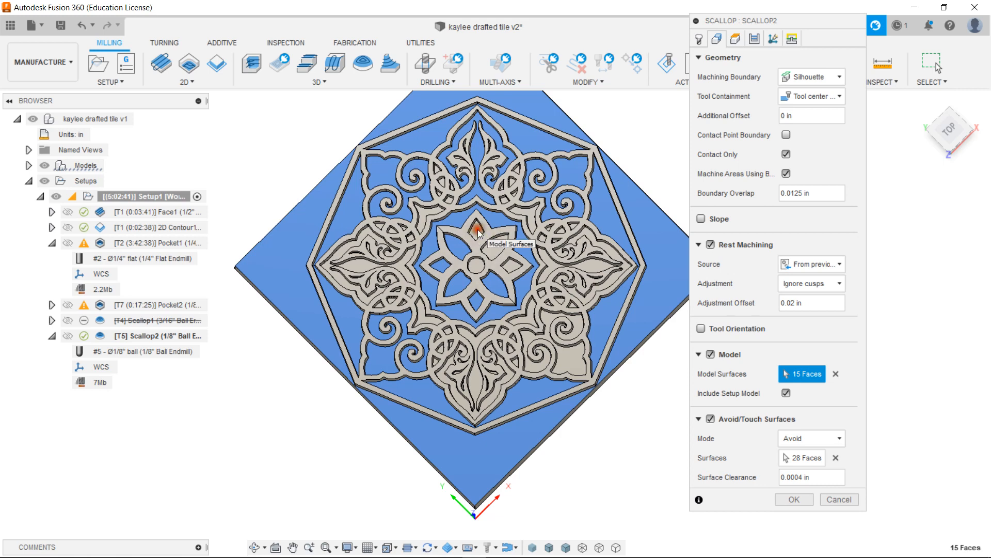
{"action": "left_click", "coordinate": [478, 273]}
Add the lower and left leaf pockets, the last corner scroll pocket and the adjoining curved pockets to the model surfaces
{"action": "scroll", "coordinate": [482, 394], "scroll_direction": "up", "scroll_amount": 5}
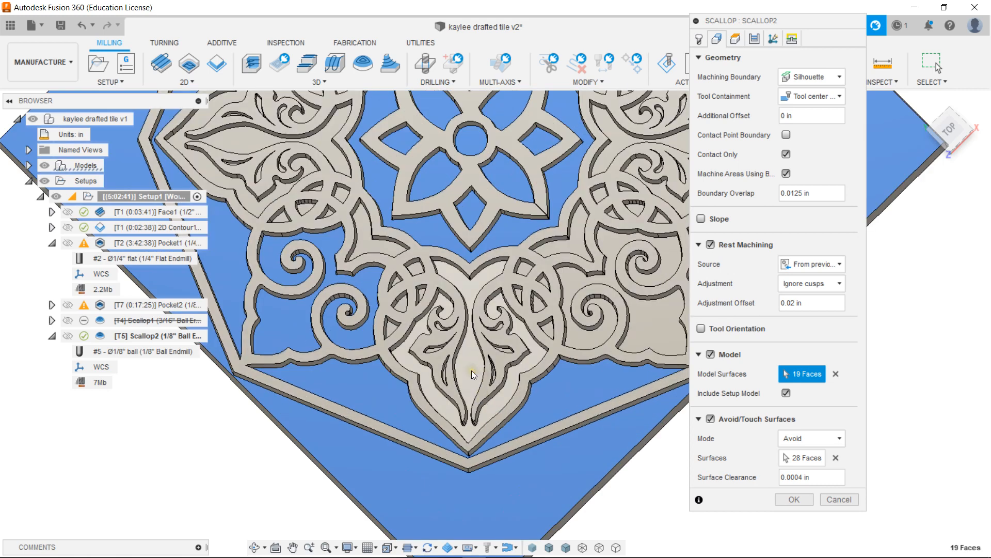
{"action": "left_click", "coordinate": [665, 324]}
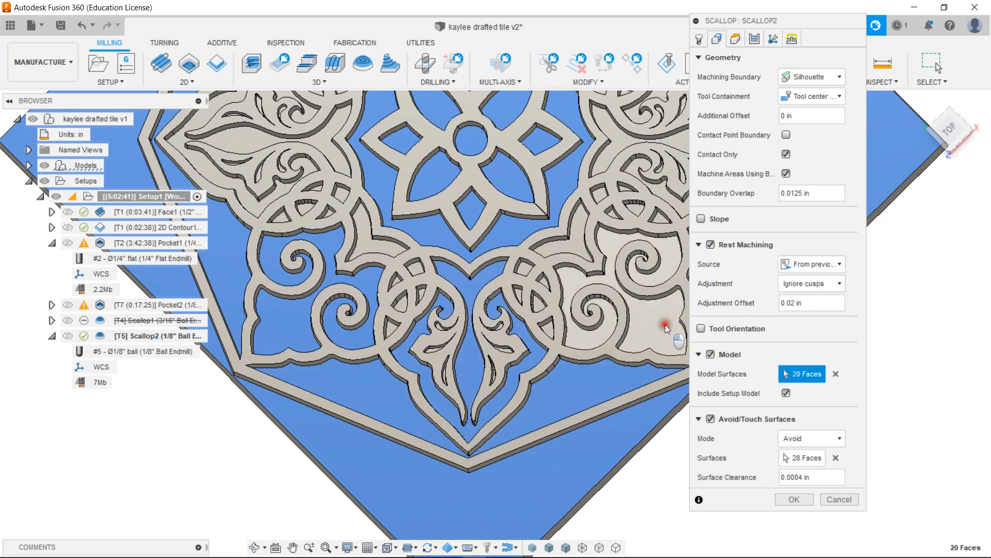
{"action": "left_click", "coordinate": [578, 240]}
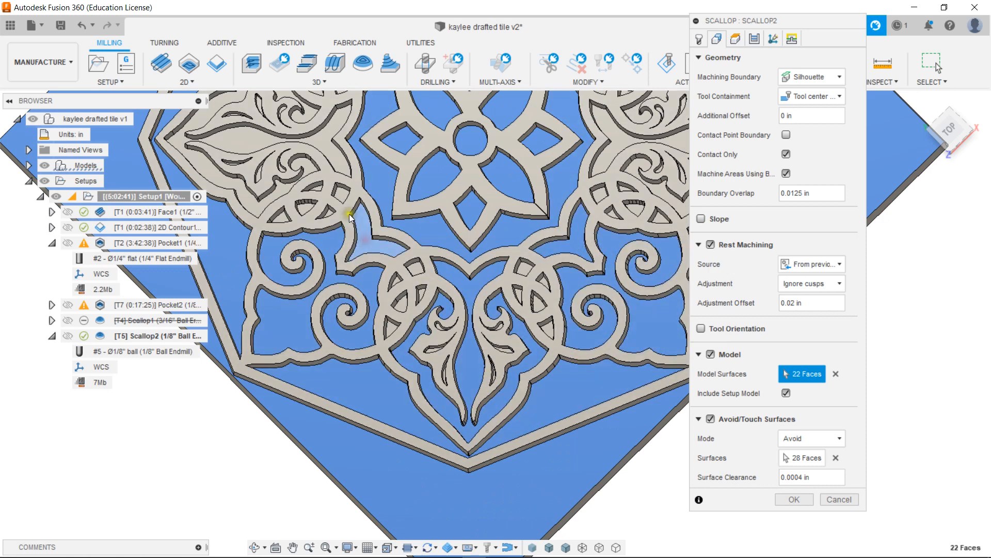
{"action": "left_click", "coordinate": [246, 143]}
{"action": "scroll", "coordinate": [275, 173], "scroll_direction": "down", "scroll_amount": 6}
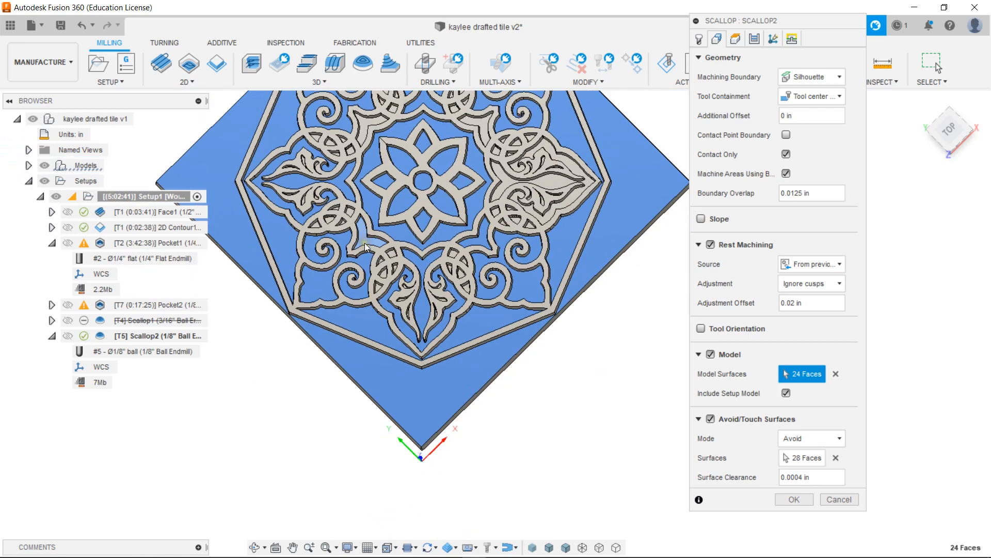
Add the right leaf pocket and the two upper curved pockets around the central flower to Scallop2's model surfaces
{"action": "left_click", "coordinate": [403, 293]}
{"action": "scroll", "coordinate": [512, 199], "scroll_direction": "up", "scroll_amount": 3}
{"action": "left_click", "coordinate": [514, 204]}
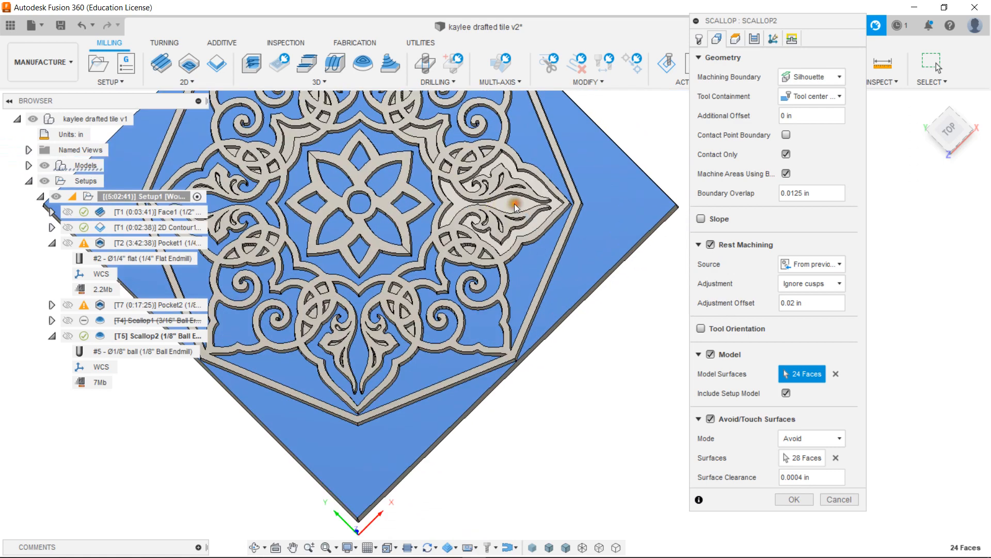
{"action": "scroll", "coordinate": [521, 268], "scroll_direction": "down", "scroll_amount": 3}
{"action": "scroll", "coordinate": [522, 282], "scroll_direction": "down", "scroll_amount": 2}
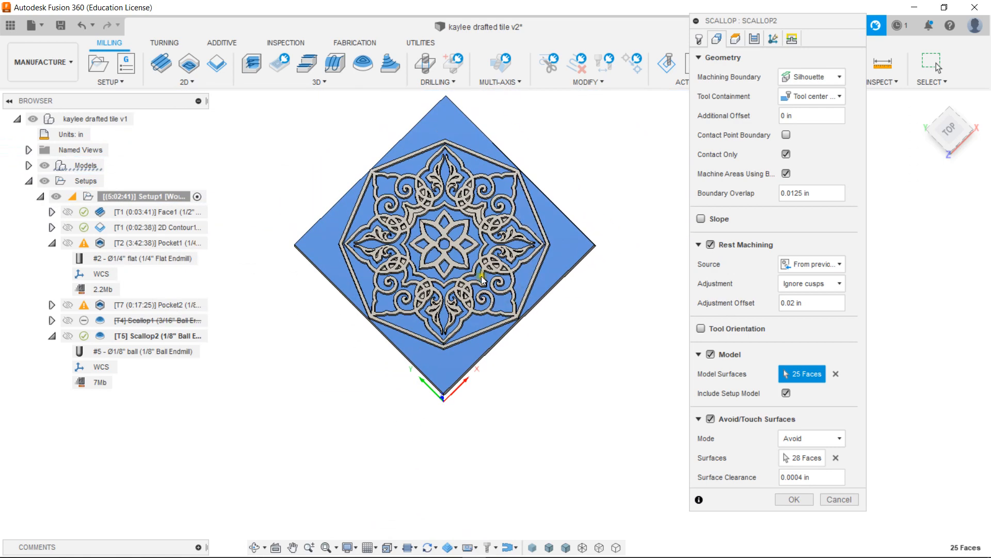
{"action": "scroll", "coordinate": [412, 232], "scroll_direction": "up", "scroll_amount": 4}
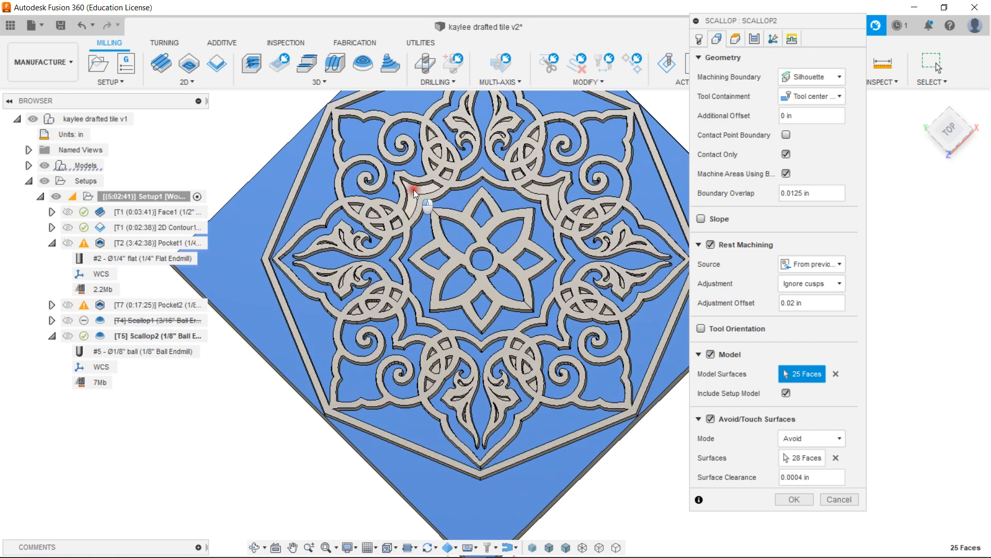
{"action": "left_click", "coordinate": [536, 175]}
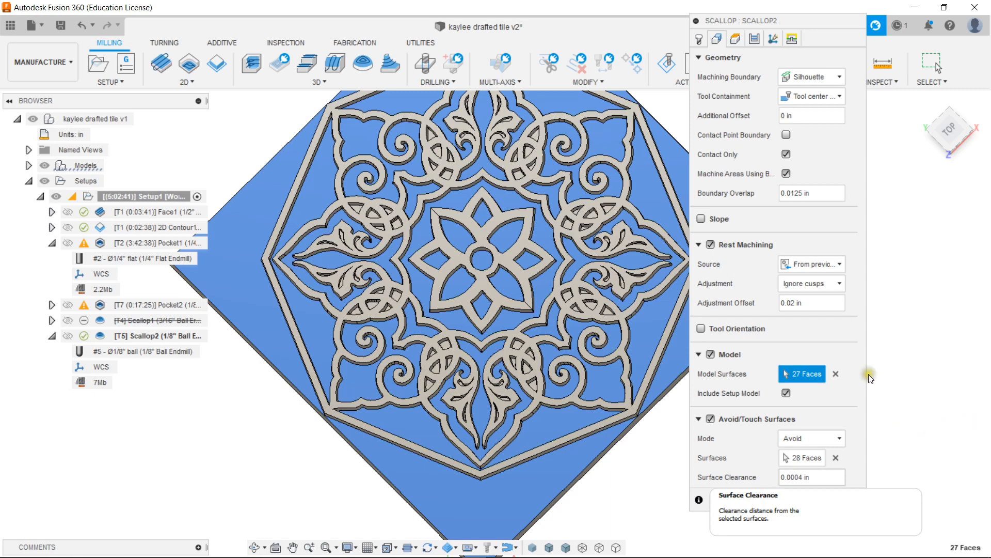
Apply the new model surface selection and regenerate the Scallop2 toolpath
{"action": "left_click", "coordinate": [793, 499]}
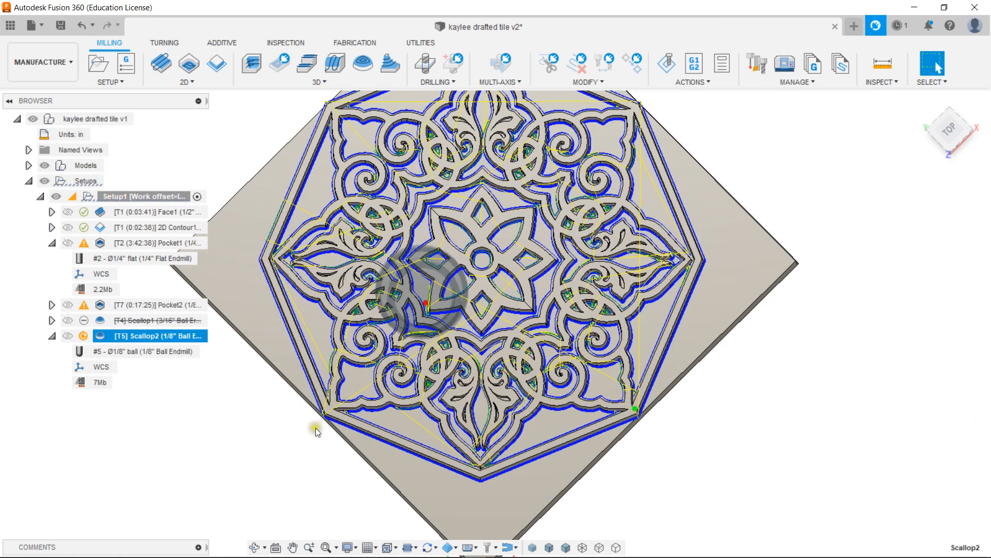
{"action": "middle_click_drag", "start_coordinate": [315, 429], "coordinate": [291, 410], "text": "shift"}
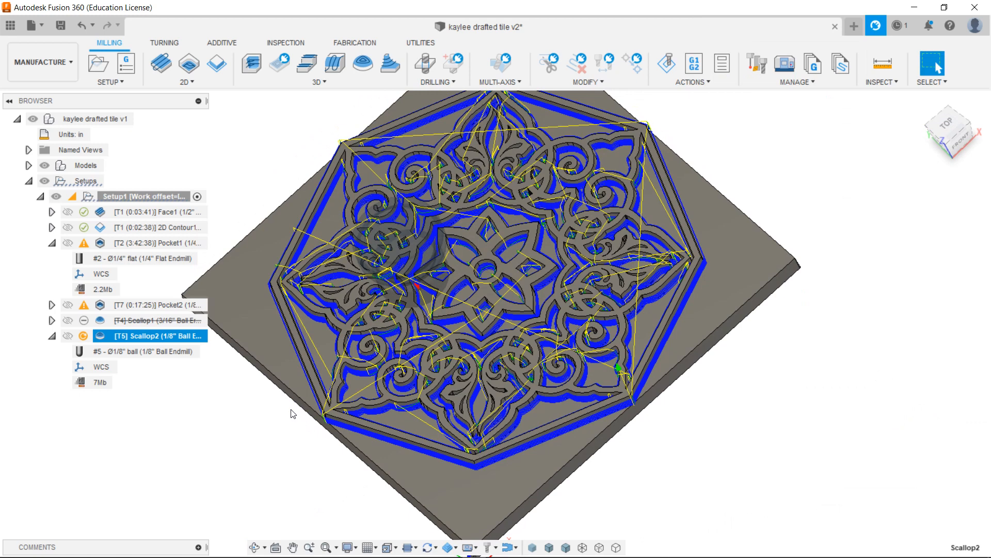
{"action": "key", "text": "ctrl+g"}
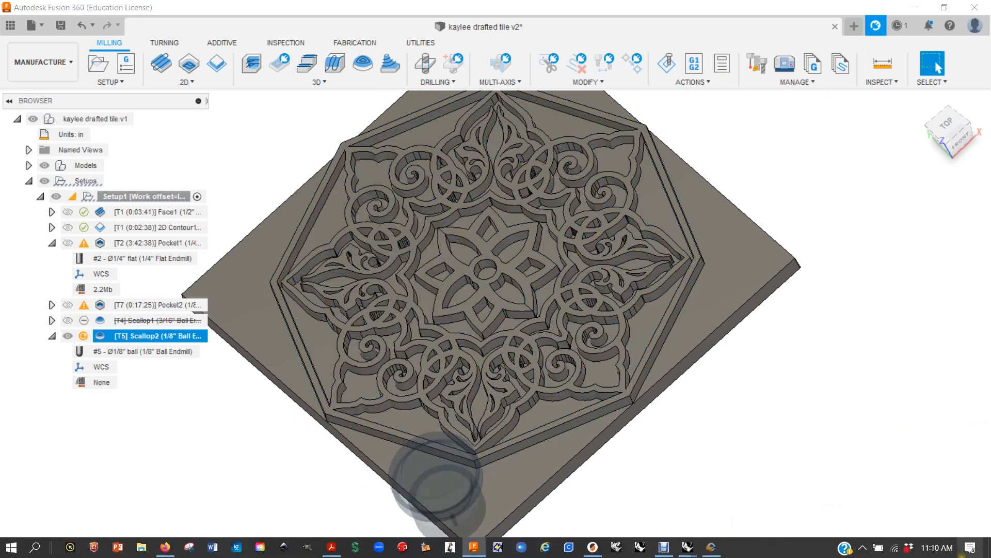
{"action": "left_click", "coordinate": [665, 548]}
{"action": "left_click", "coordinate": [765, 387]}
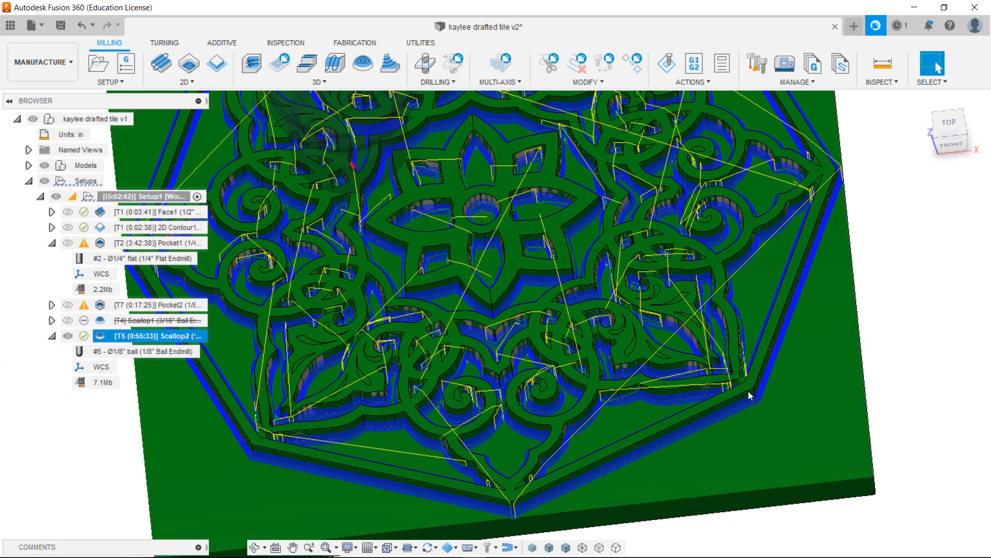
Examine the regenerated Scallop2 toolpath along the walls, leaf tips and scrolls for areas it does not cover properly
{"action": "middle_click_drag", "start_coordinate": [748, 391], "coordinate": [624, 385], "text": "shift"}
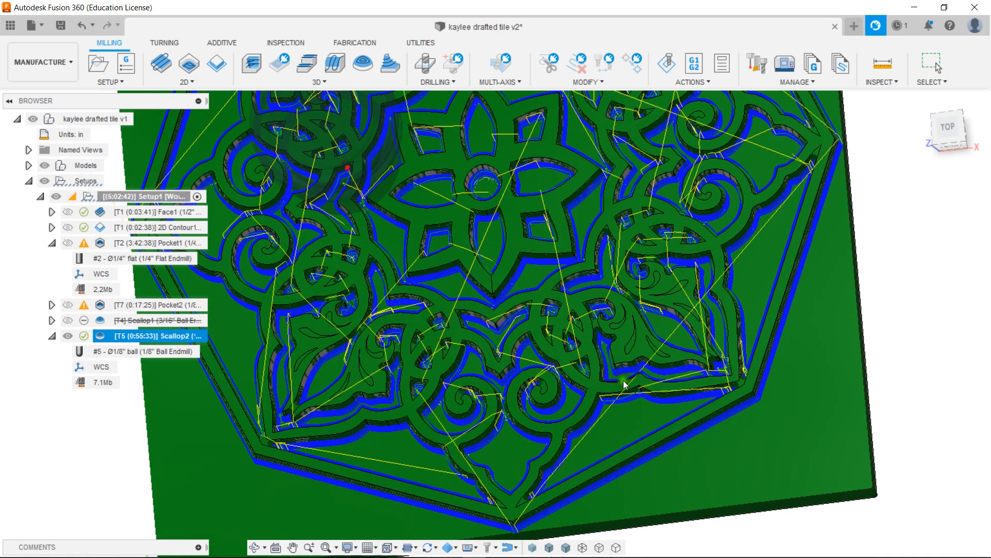
{"action": "scroll", "coordinate": [625, 385], "scroll_direction": "up", "scroll_amount": 6}
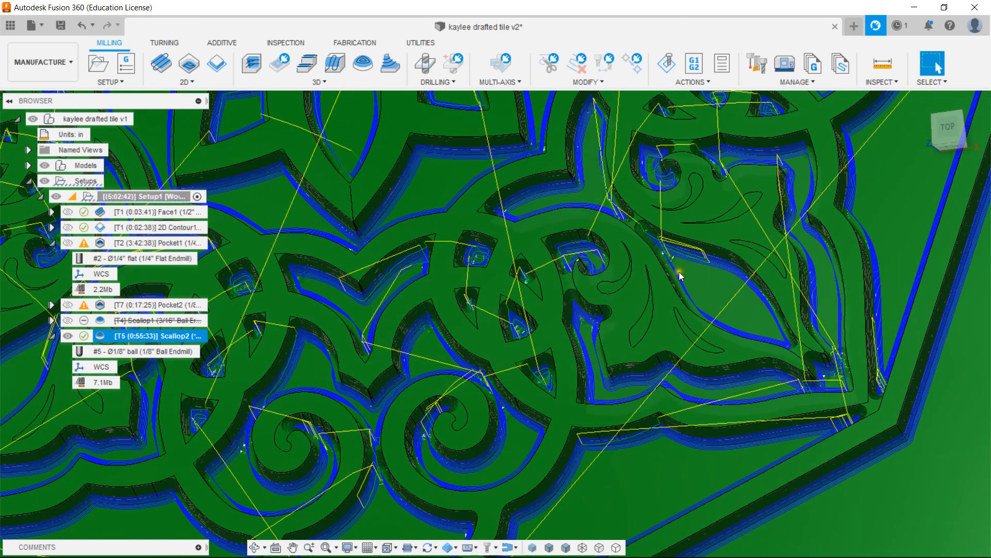
{"action": "scroll", "coordinate": [615, 310], "scroll_direction": "down", "scroll_amount": 4}
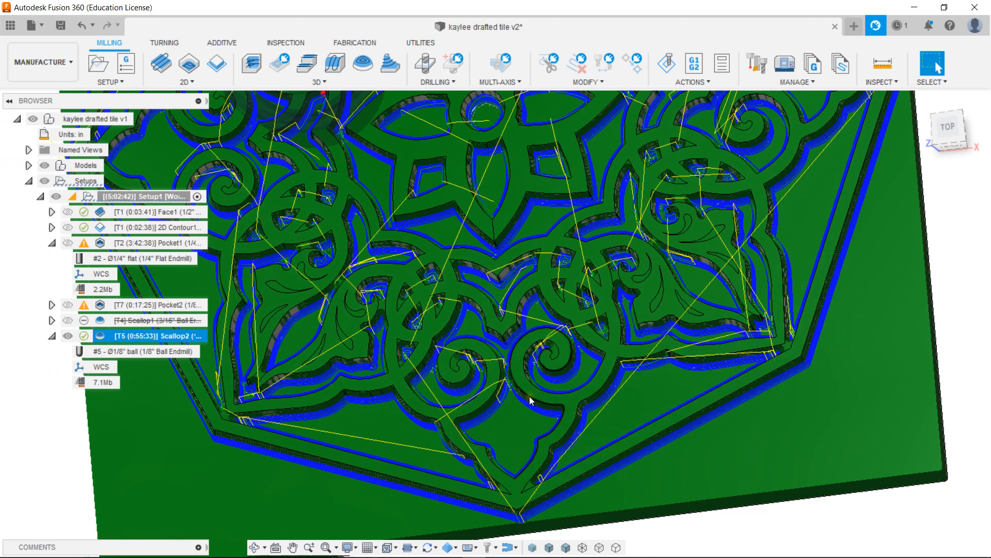
{"action": "mouse_move", "coordinate": [790, 542]}
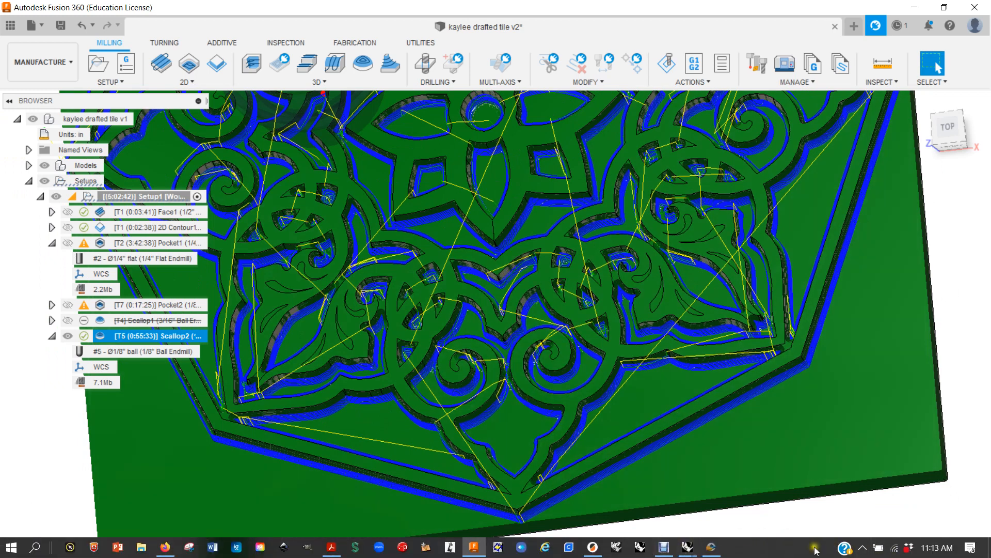
{"action": "left_click", "coordinate": [663, 547]}
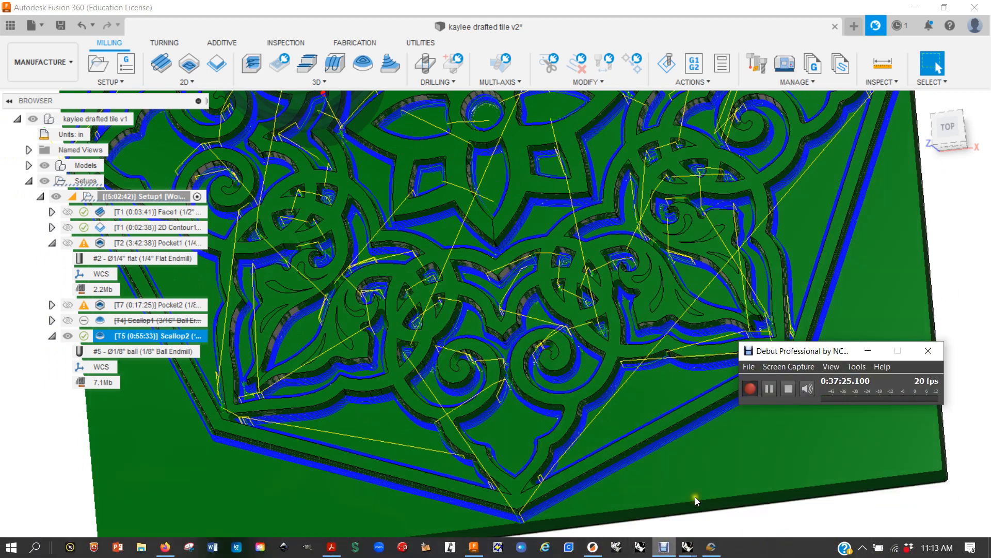
{"action": "left_click", "coordinate": [769, 391]}
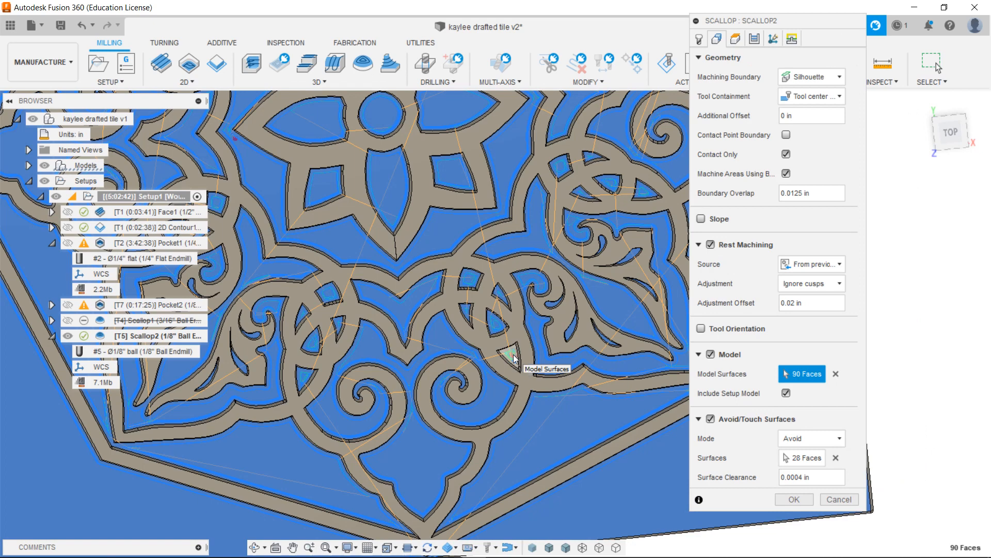
Add the remaining small floor face between the interlaced rings to Scallop2's model surfaces
{"action": "left_click", "coordinate": [514, 357]}
{"action": "scroll", "coordinate": [531, 322], "scroll_direction": "down", "scroll_amount": 5}
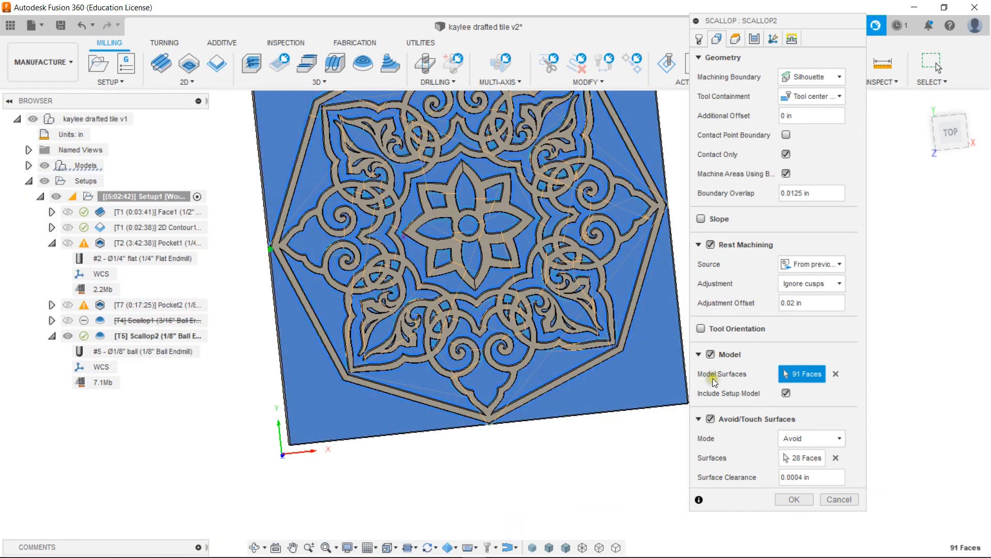
Apply Scallop2's updated model surfaces, regenerate its toolpath and inspect how it covers the pocket walls
{"action": "left_click", "coordinate": [794, 498]}
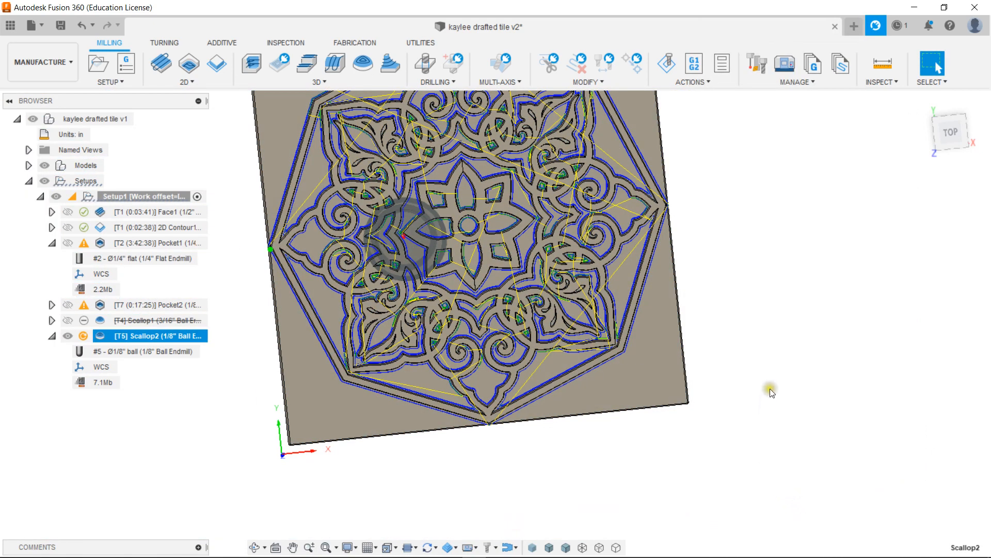
{"action": "middle_click_drag", "start_coordinate": [770, 390], "coordinate": [752, 369], "text": "shift"}
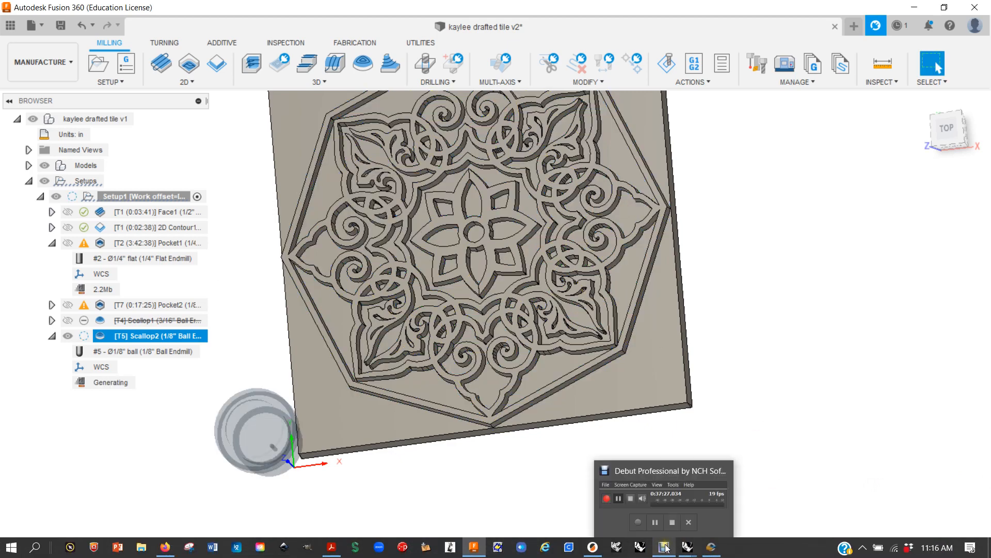
{"action": "left_click", "coordinate": [666, 548]}
{"action": "left_click", "coordinate": [759, 500]}
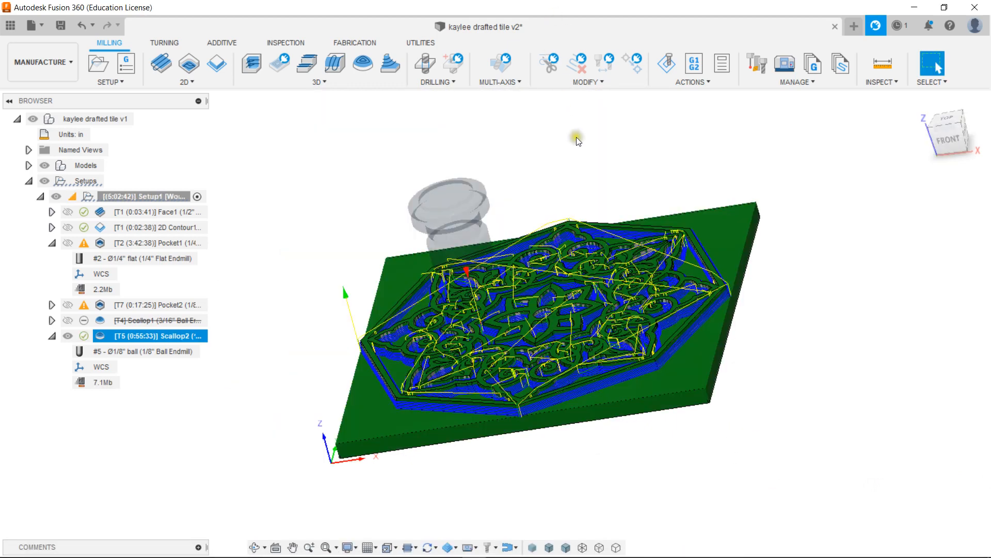
{"action": "scroll", "coordinate": [580, 362], "scroll_direction": "up", "scroll_amount": 10}
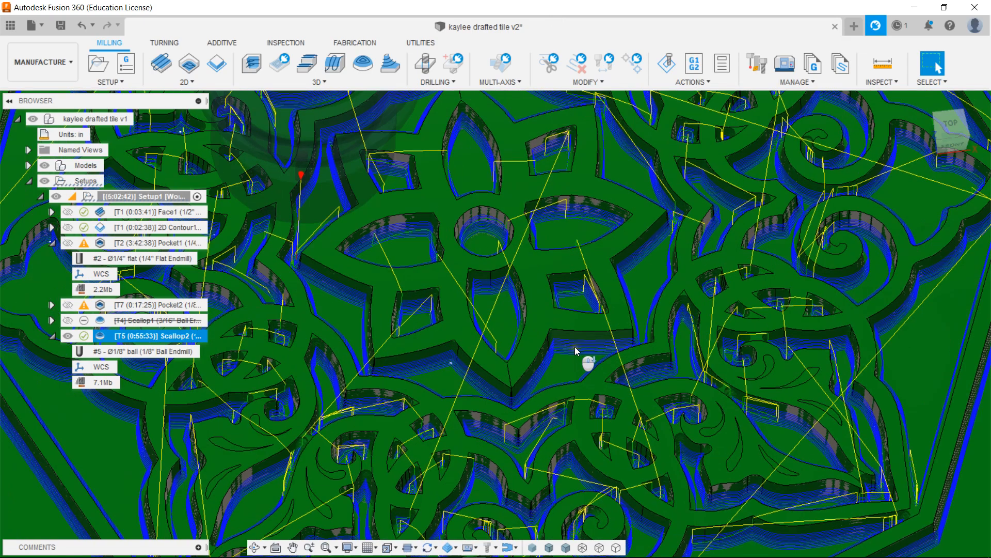
{"action": "middle_click_drag", "start_coordinate": [574, 346], "coordinate": [520, 297], "text": "shift"}
{"action": "scroll", "coordinate": [476, 284], "scroll_direction": "up", "scroll_amount": 7}
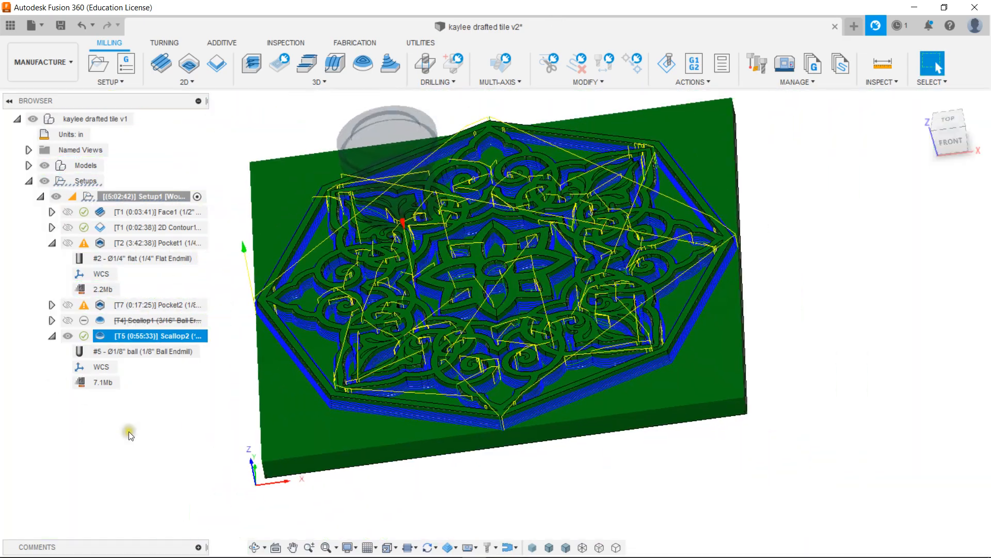
Simulate all of Setup1's toolpaths through to the end and examine the machined stock
{"action": "left_click", "coordinate": [129, 432]}
{"action": "left_click", "coordinate": [134, 197]}
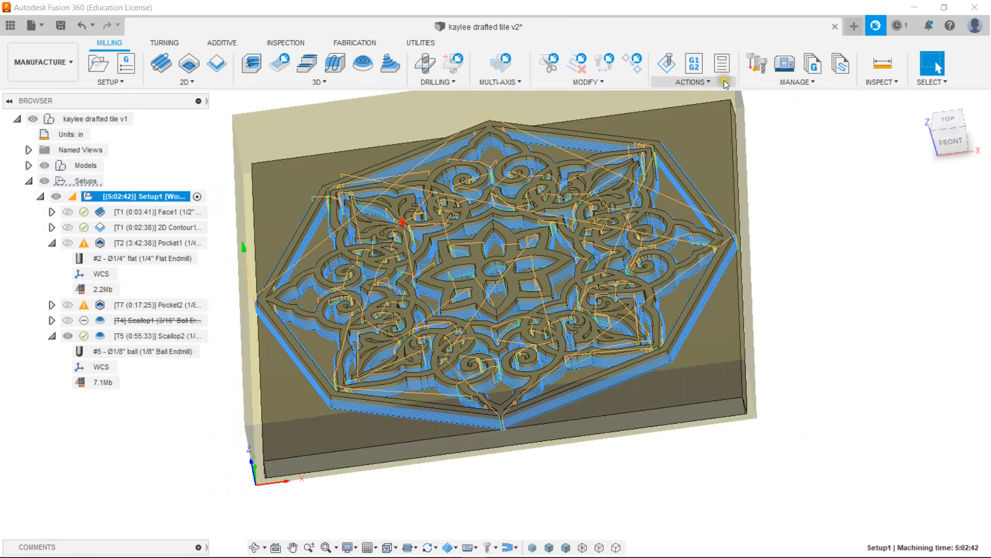
{"action": "left_click", "coordinate": [669, 71]}
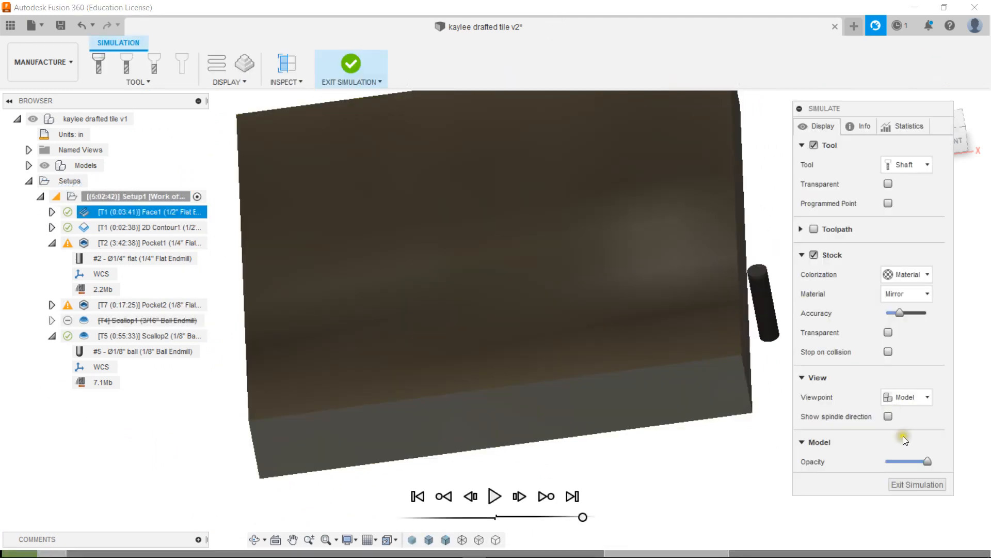
{"action": "left_click", "coordinate": [572, 496]}
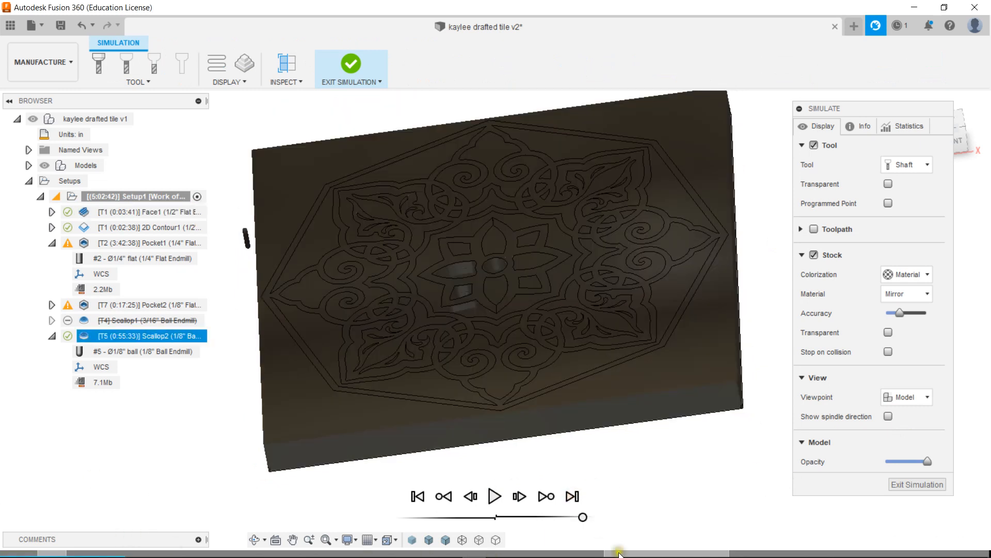
{"action": "mouse_move", "coordinate": [619, 555]}
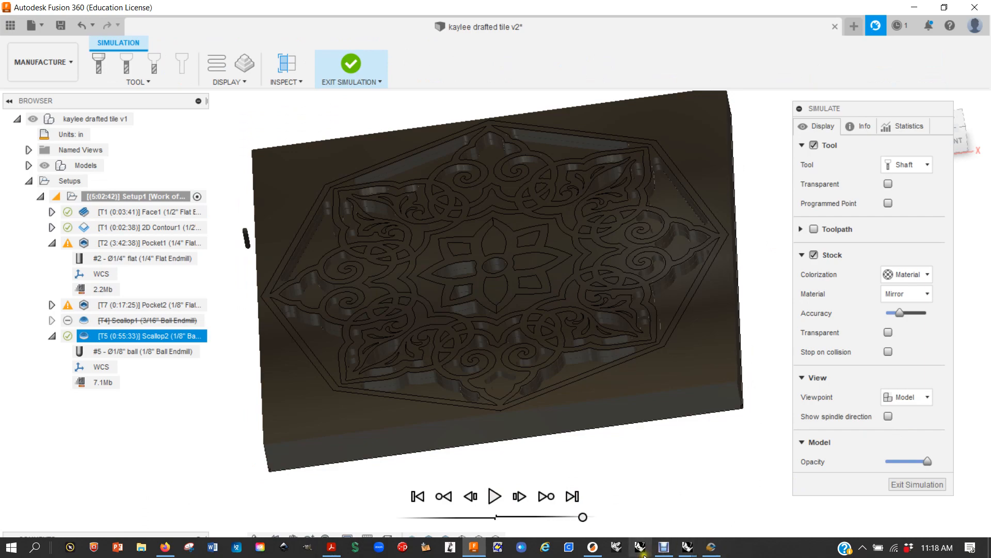
{"action": "left_click", "coordinate": [663, 548]}
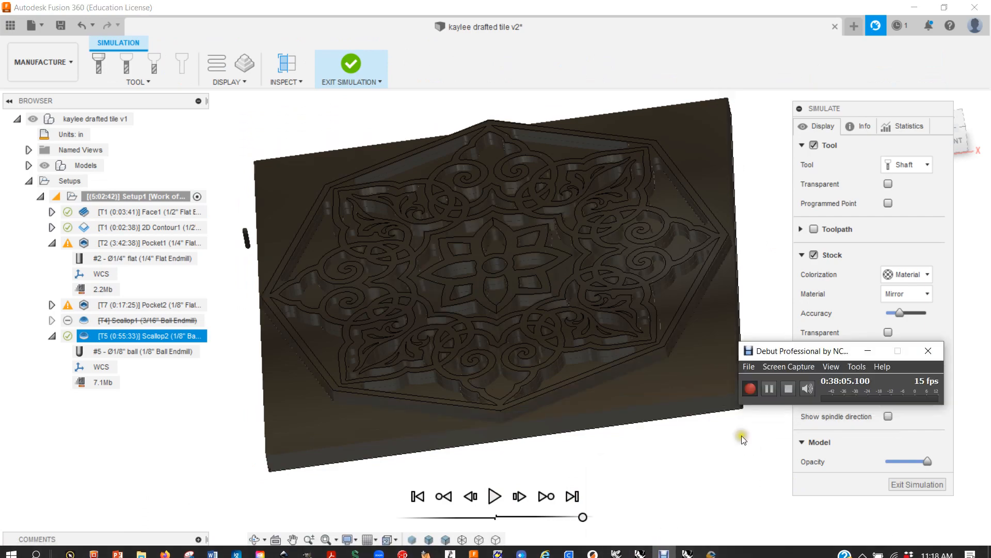
{"action": "left_click", "coordinate": [772, 395]}
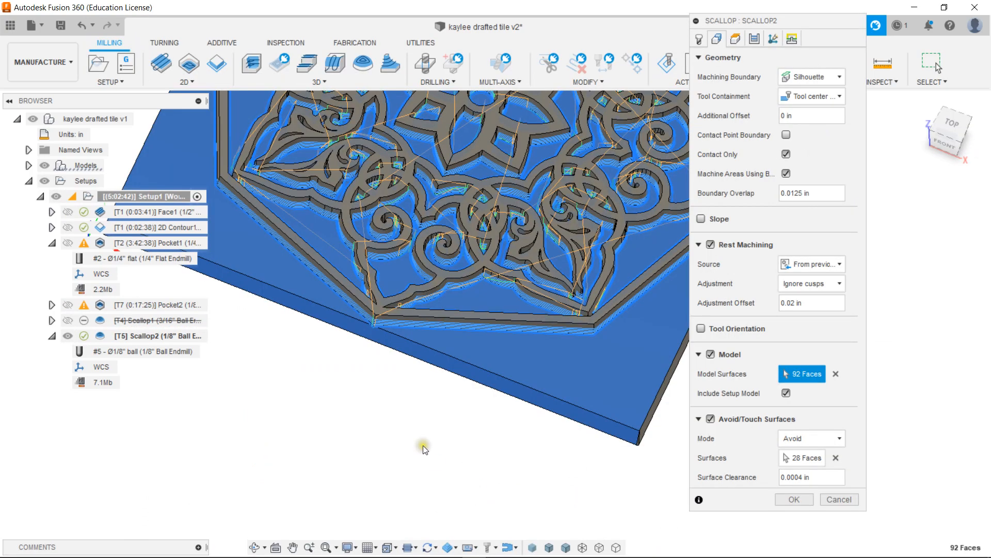
Add the rounded front-right corner face and the right outer side face of the tile to Scallop2's model surfaces
{"action": "middle_click_drag", "start_coordinate": [423, 445], "coordinate": [351, 391], "text": "shift"}
{"action": "scroll", "coordinate": [374, 349], "scroll_direction": "up", "scroll_amount": 6}
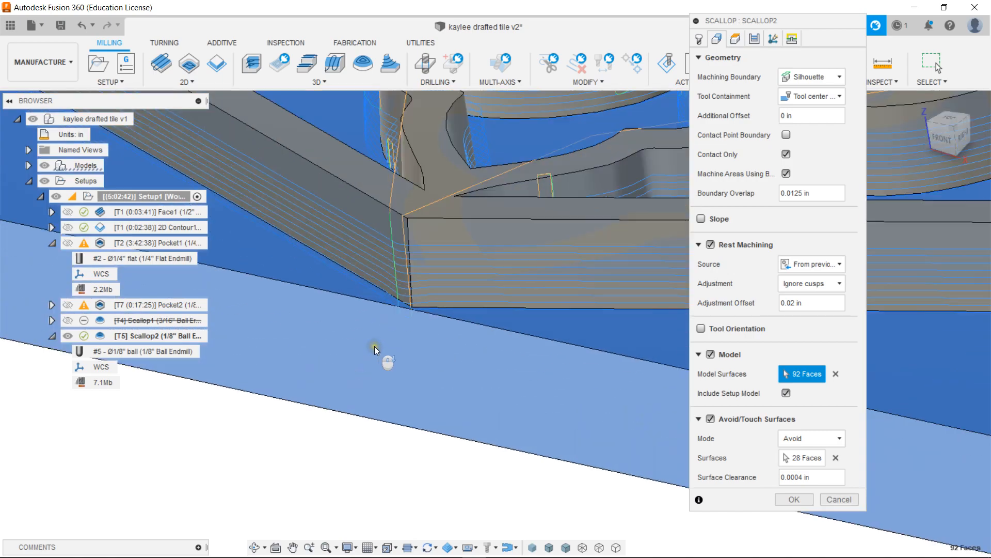
{"action": "scroll", "coordinate": [289, 352], "scroll_direction": "down", "scroll_amount": 8}
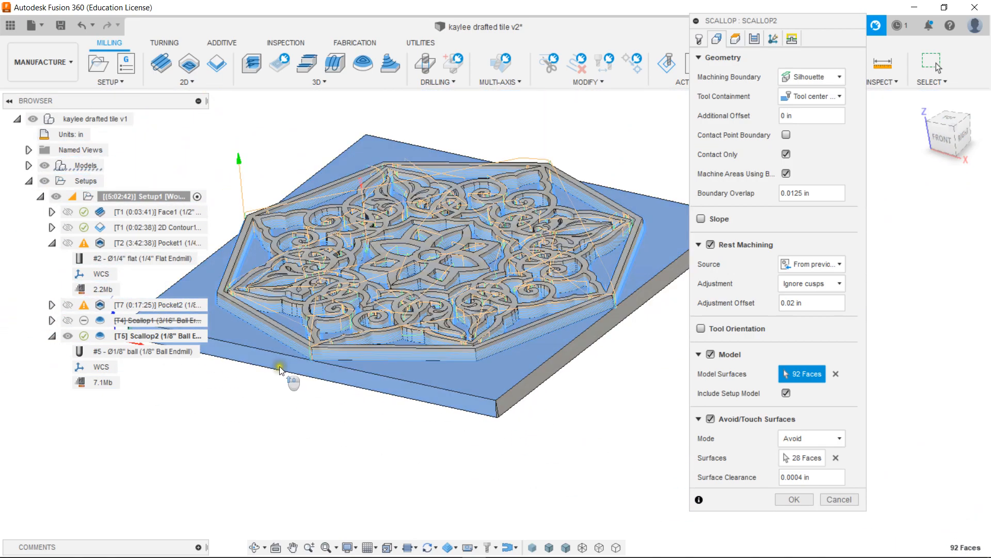
{"action": "middle_click_drag", "start_coordinate": [581, 447], "coordinate": [582, 446], "text": "shift"}
{"action": "scroll", "coordinate": [443, 414], "scroll_direction": "up", "scroll_amount": 10}
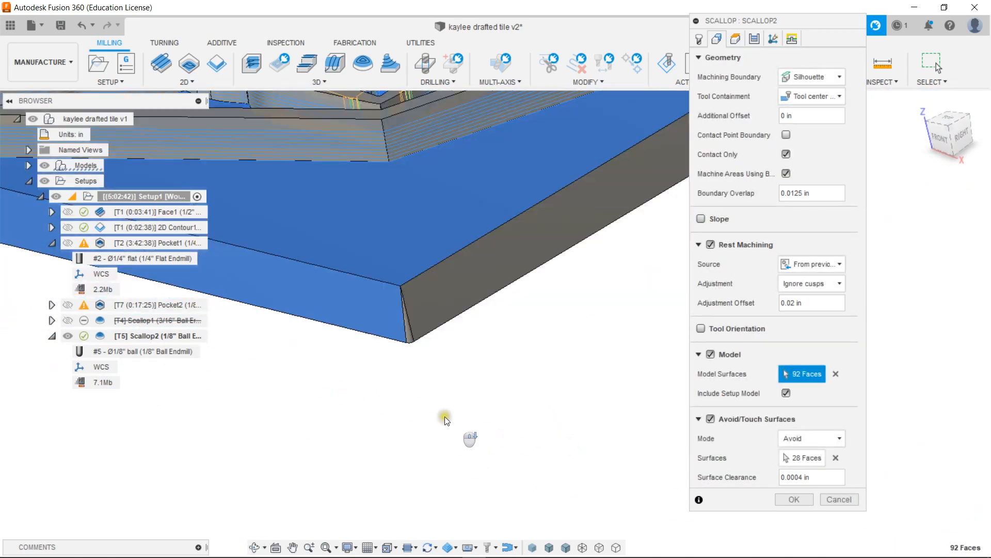
{"action": "left_click", "coordinate": [413, 228]}
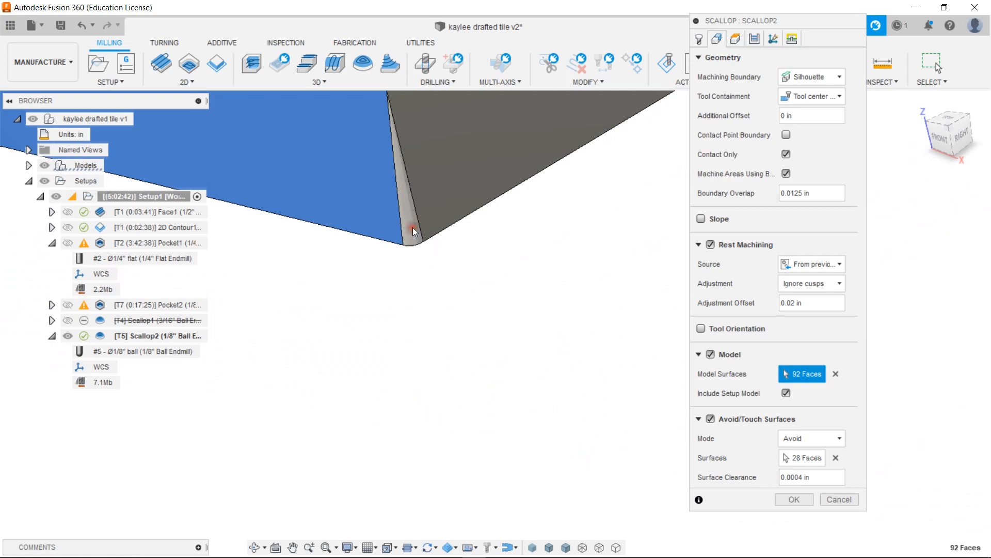
{"action": "left_click", "coordinate": [435, 178]}
{"action": "scroll", "coordinate": [420, 405], "scroll_direction": "up", "scroll_amount": 3}
{"action": "scroll", "coordinate": [420, 408], "scroll_direction": "down", "scroll_amount": 6}
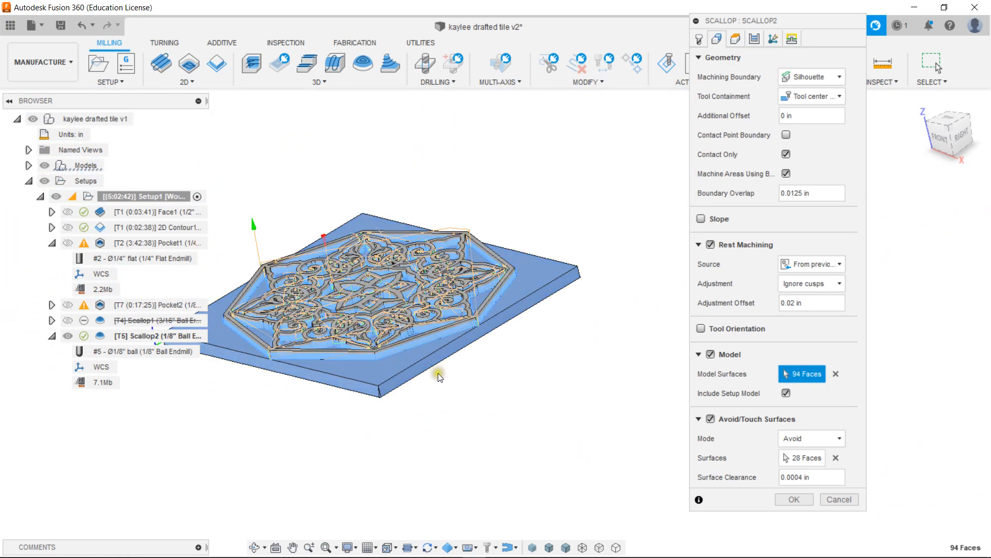
Add the tile's back outer side face and the rounded back-right corner face to Scallop2's model surfaces
{"action": "middle_click_drag", "start_coordinate": [429, 429], "coordinate": [458, 415], "text": "shift"}
{"action": "scroll", "coordinate": [478, 296], "scroll_direction": "up", "scroll_amount": 6}
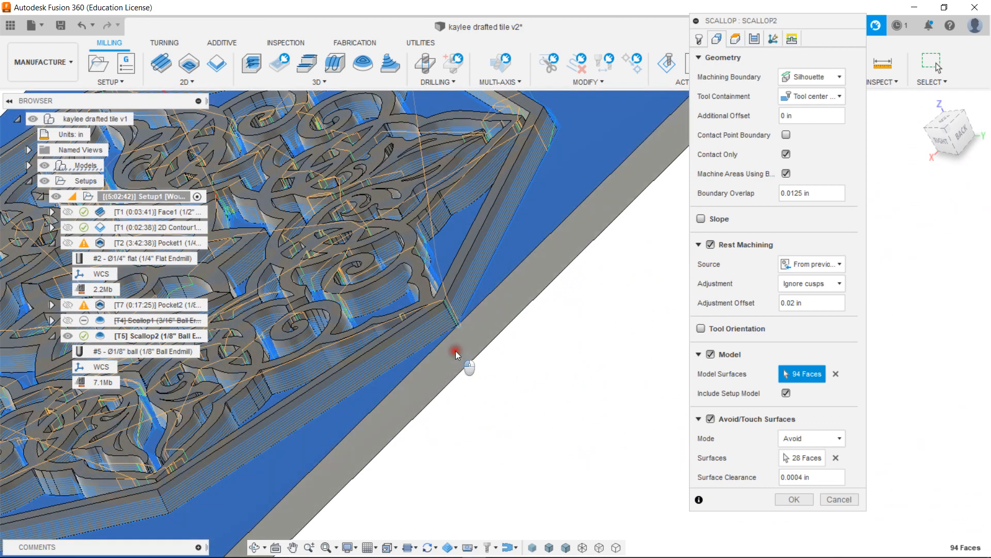
{"action": "left_click", "coordinate": [456, 352]}
{"action": "scroll", "coordinate": [512, 361], "scroll_direction": "down", "scroll_amount": 6}
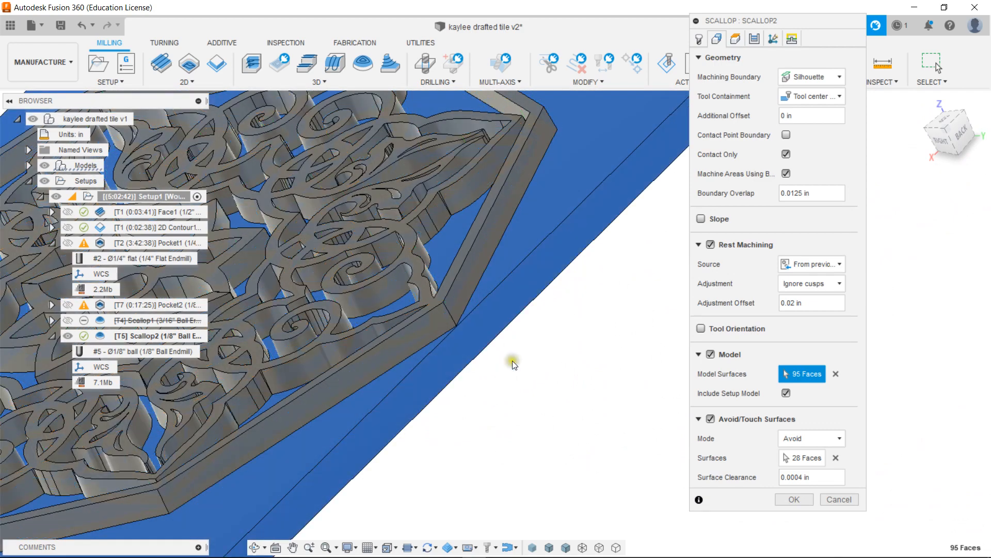
{"action": "scroll", "coordinate": [413, 413], "scroll_direction": "up", "scroll_amount": 8}
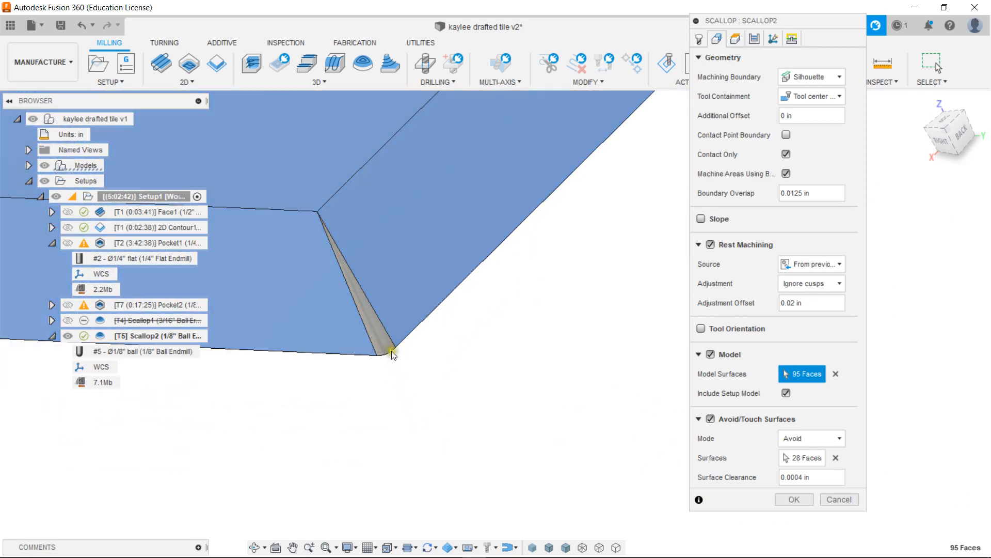
{"action": "left_click", "coordinate": [383, 339]}
{"action": "scroll", "coordinate": [339, 491], "scroll_direction": "down", "scroll_amount": 2}
{"action": "scroll", "coordinate": [339, 491], "scroll_direction": "down", "scroll_amount": 5}
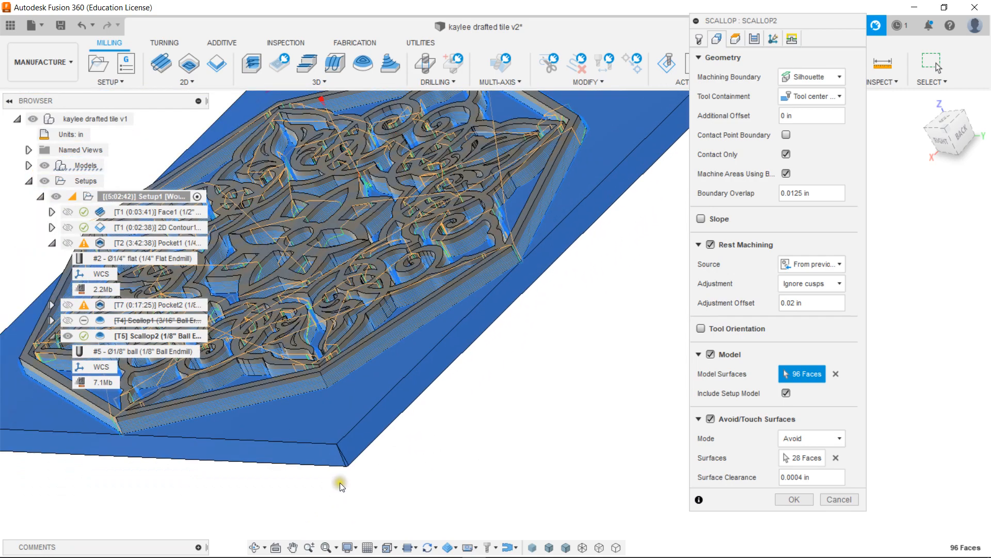
Add the tile's left outer side face and the rounded back-left corner face to Scallop2's model surfaces
{"action": "middle_click_drag", "start_coordinate": [472, 412], "coordinate": [369, 371], "text": "shift"}
{"action": "scroll", "coordinate": [441, 406], "scroll_direction": "up", "scroll_amount": 5}
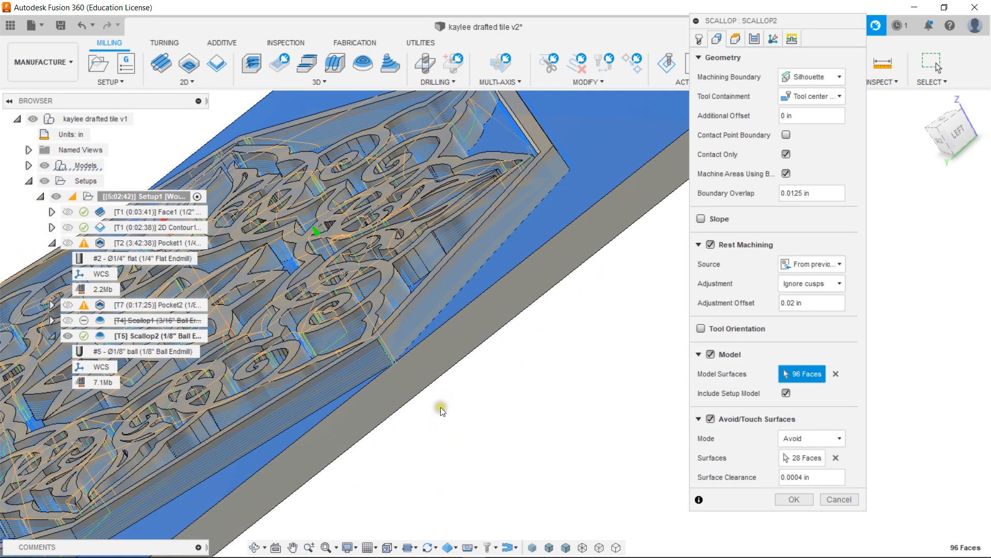
{"action": "left_click", "coordinate": [422, 382]}
{"action": "scroll", "coordinate": [521, 342], "scroll_direction": "down", "scroll_amount": 5}
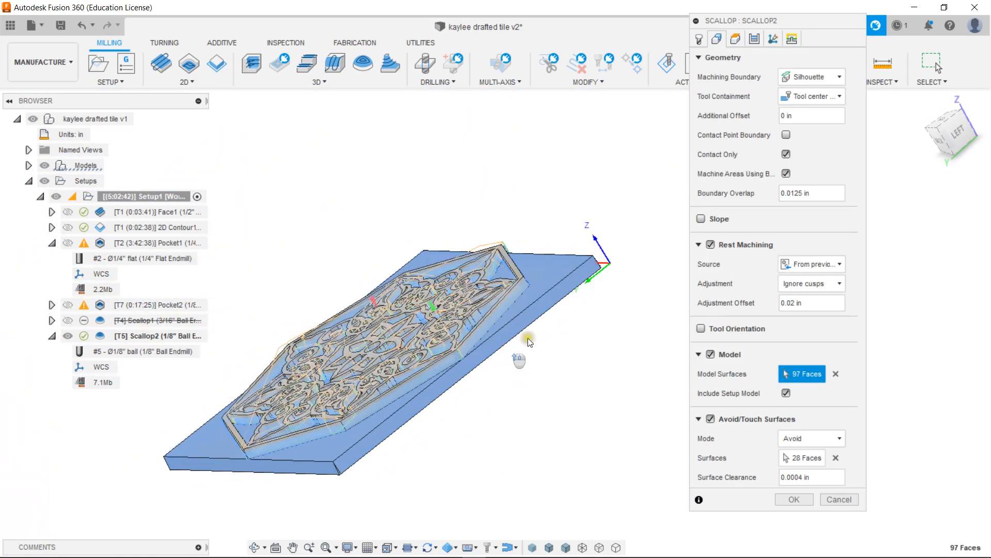
{"action": "middle_click_drag", "start_coordinate": [521, 341], "coordinate": [596, 317], "text": "shift"}
{"action": "scroll", "coordinate": [362, 445], "scroll_direction": "up", "scroll_amount": 8}
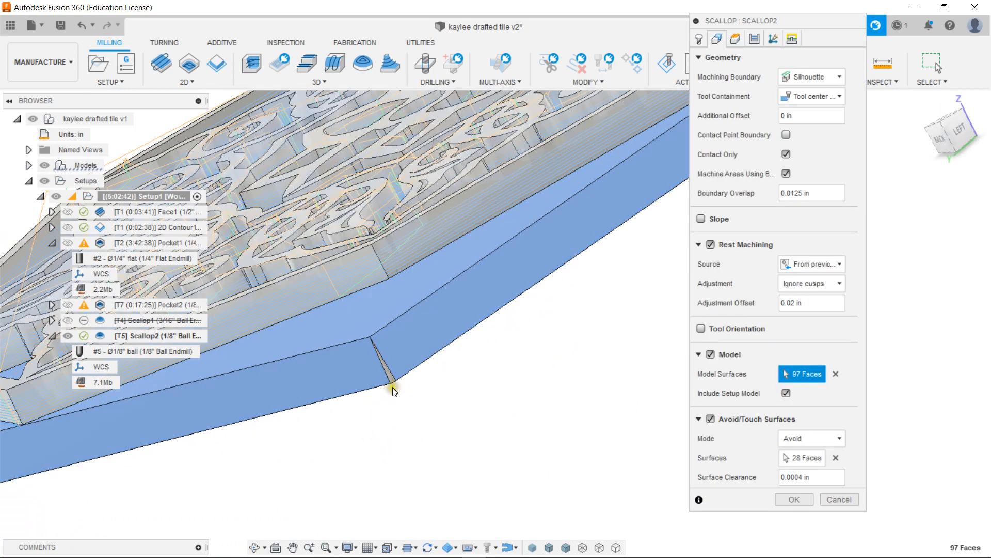
{"action": "left_click", "coordinate": [391, 381]}
{"action": "scroll", "coordinate": [365, 451], "scroll_direction": "down", "scroll_amount": 8}
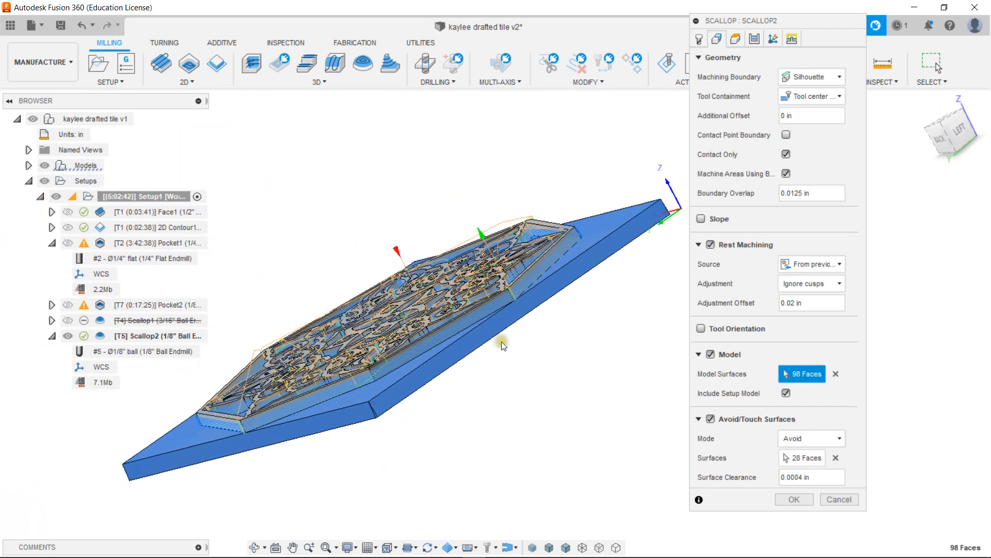
Add the rounded front-left corner face beside the work origin to Scallop2's model surfaces
{"action": "middle_click_drag", "start_coordinate": [364, 451], "coordinate": [593, 463], "text": "shift"}
{"action": "scroll", "coordinate": [593, 463], "scroll_direction": "up", "scroll_amount": 8}
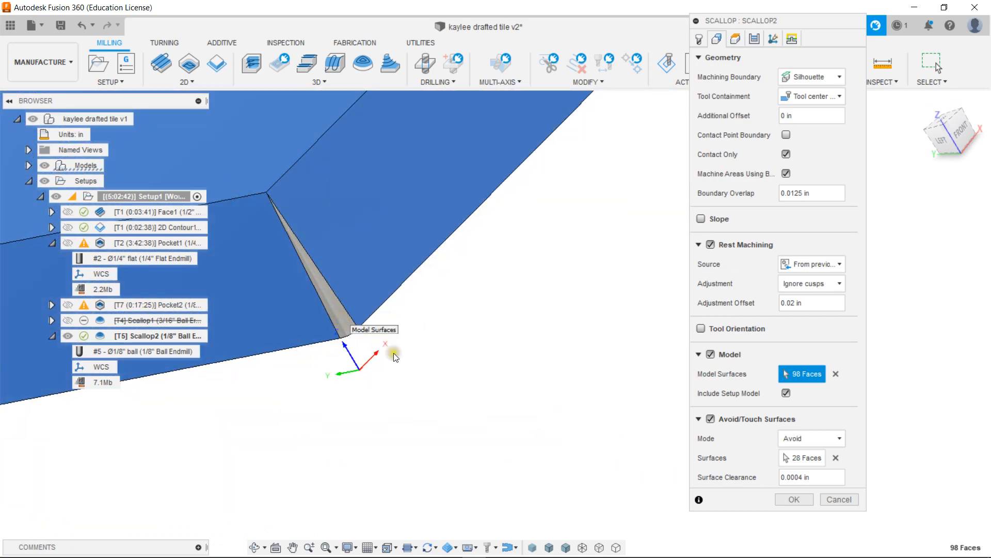
{"action": "left_click", "coordinate": [340, 315]}
{"action": "scroll", "coordinate": [522, 421], "scroll_direction": "down", "scroll_amount": 6}
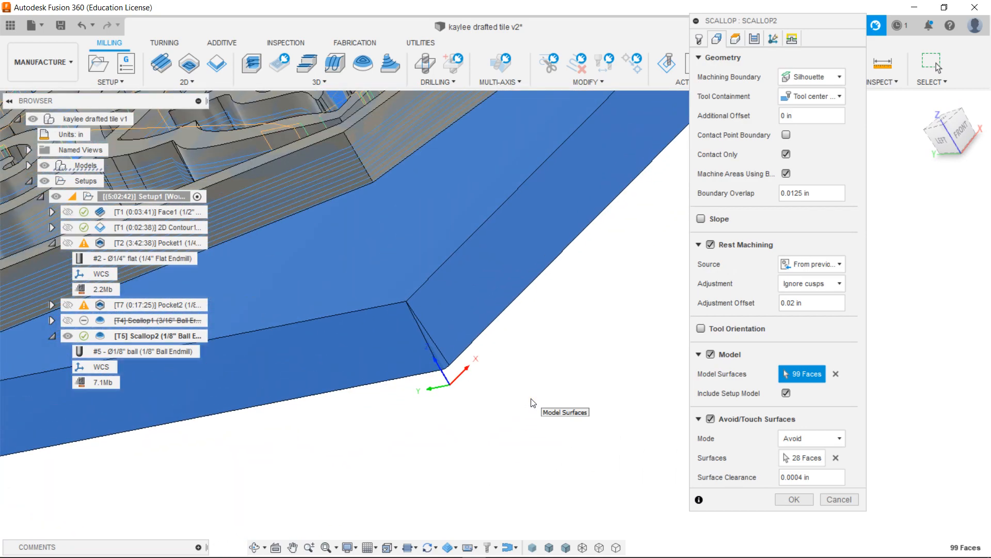
Apply the added outer side and corner faces to Scallop2 and start regenerating its toolpath
{"action": "middle_click_drag", "start_coordinate": [442, 449], "coordinate": [464, 483], "text": "shift"}
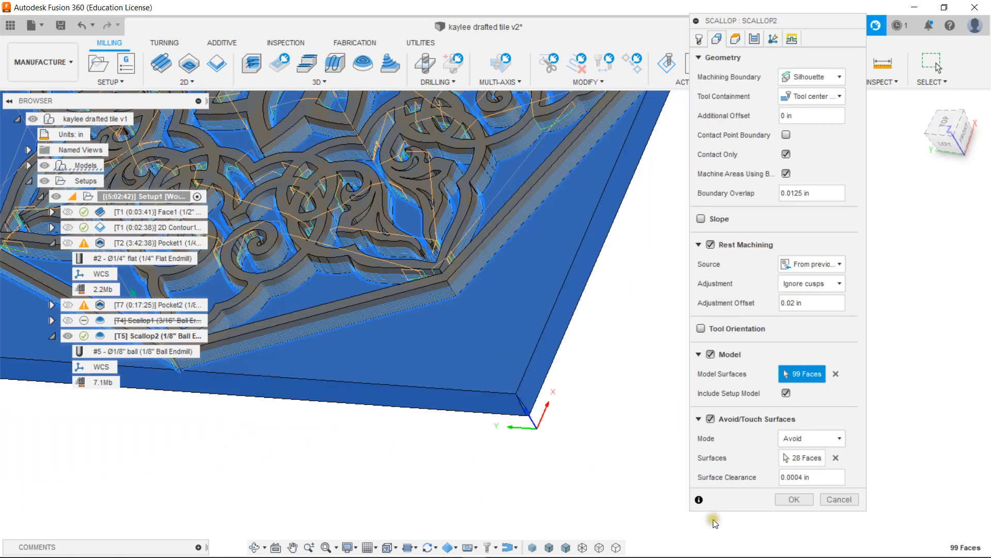
{"action": "left_click", "coordinate": [785, 499]}
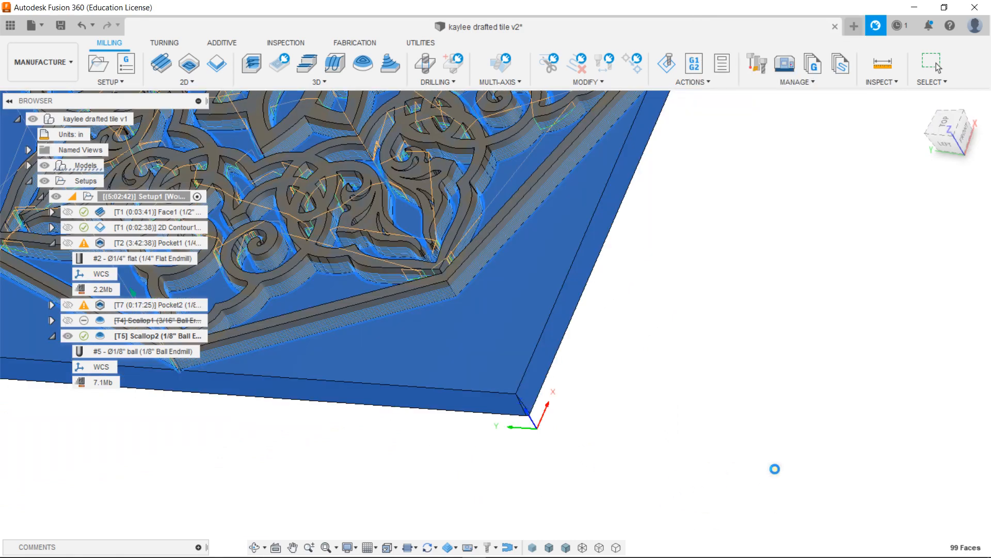
{"action": "scroll", "coordinate": [782, 446], "scroll_direction": "down", "scroll_amount": 4}
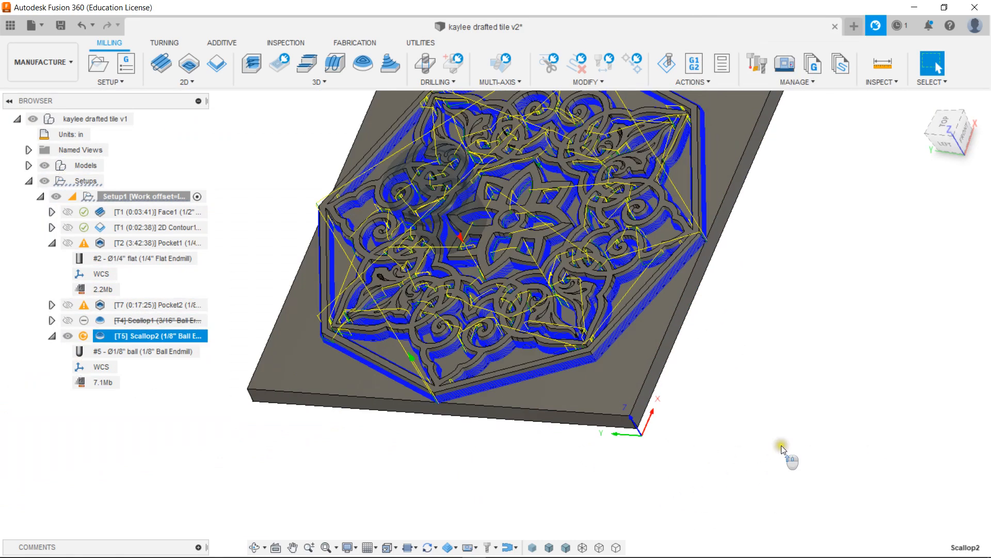
{"action": "middle_click_drag", "start_coordinate": [726, 370], "coordinate": [749, 398], "text": "shift"}
{"action": "scroll", "coordinate": [528, 402], "scroll_direction": "down", "scroll_amount": 3}
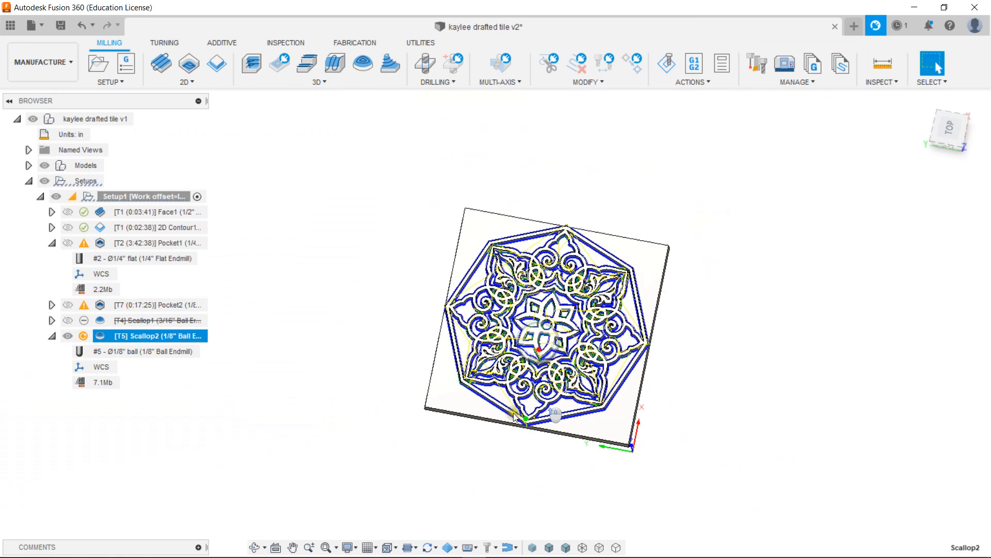
{"action": "scroll", "coordinate": [637, 354], "scroll_direction": "up", "scroll_amount": 3}
{"action": "middle_click_drag", "start_coordinate": [636, 363], "coordinate": [741, 346], "text": "shift"}
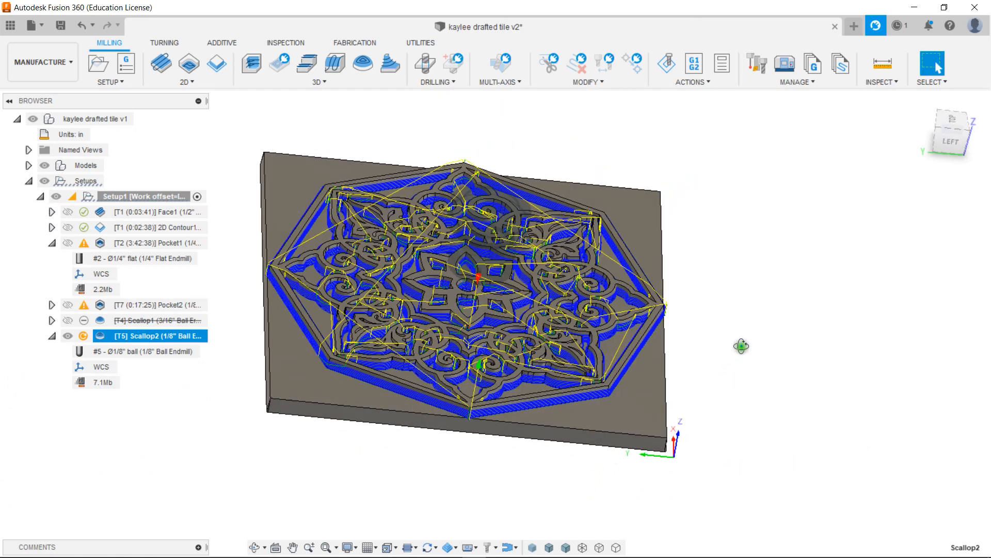
{"action": "mouse_move", "coordinate": [767, 553]}
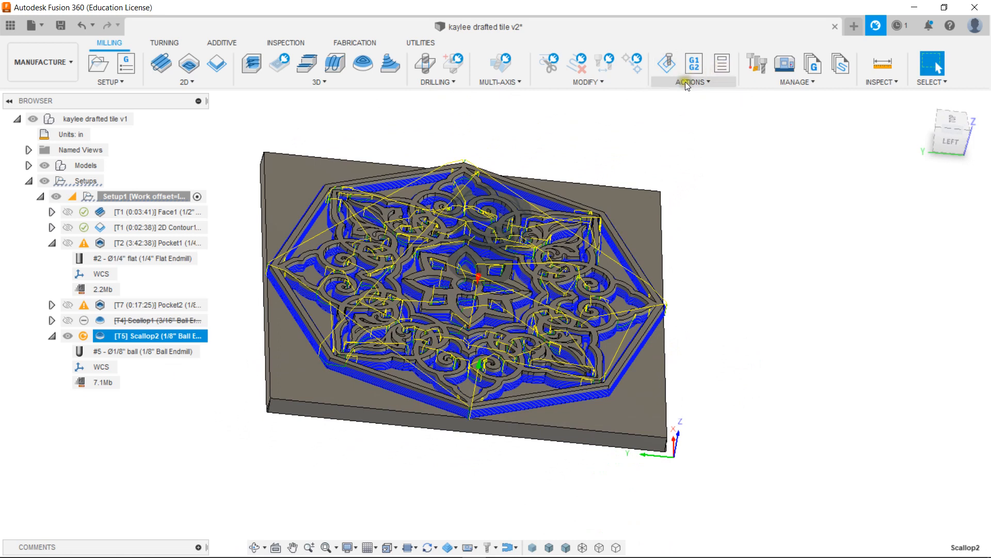
{"action": "left_click", "coordinate": [770, 216]}
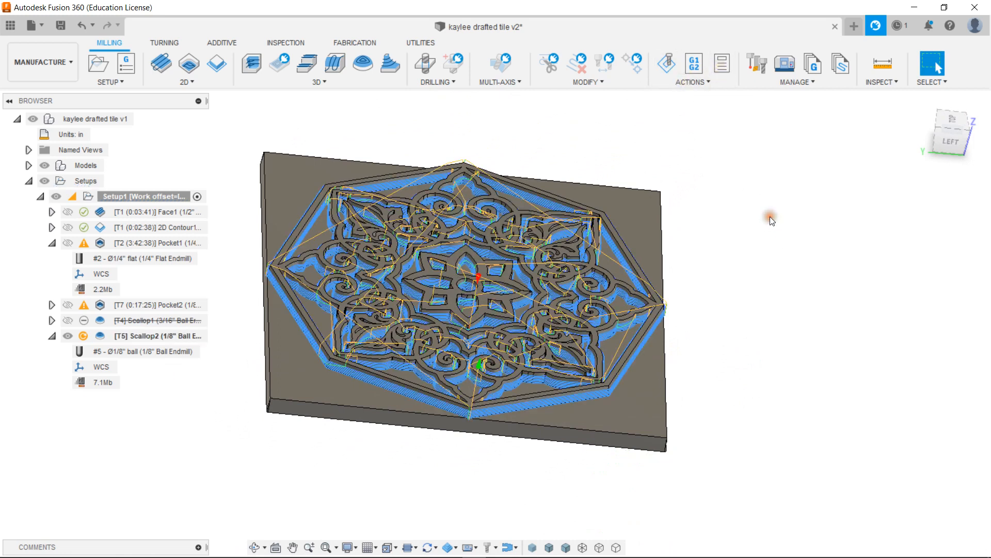
{"action": "key", "text": "ctrl+g"}
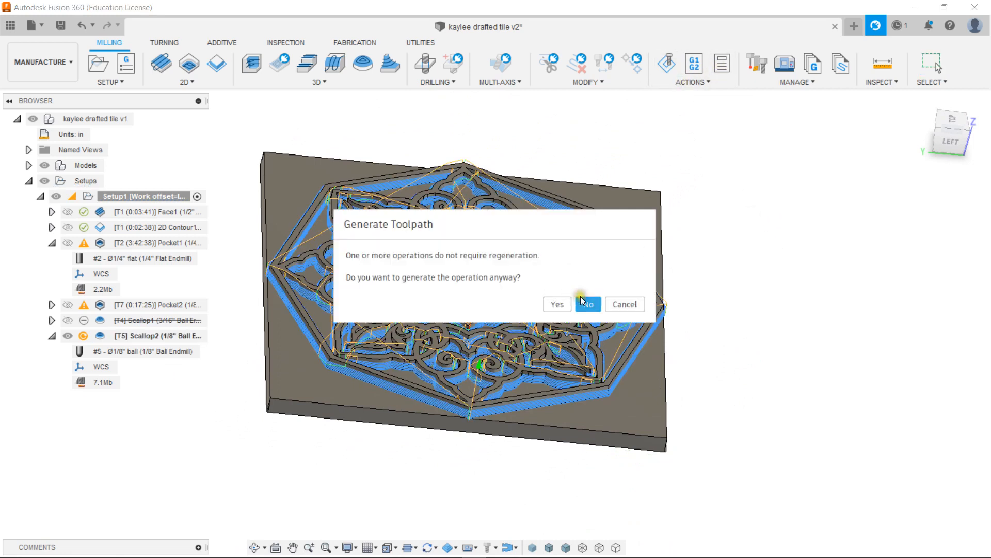
{"action": "left_click", "coordinate": [625, 304]}
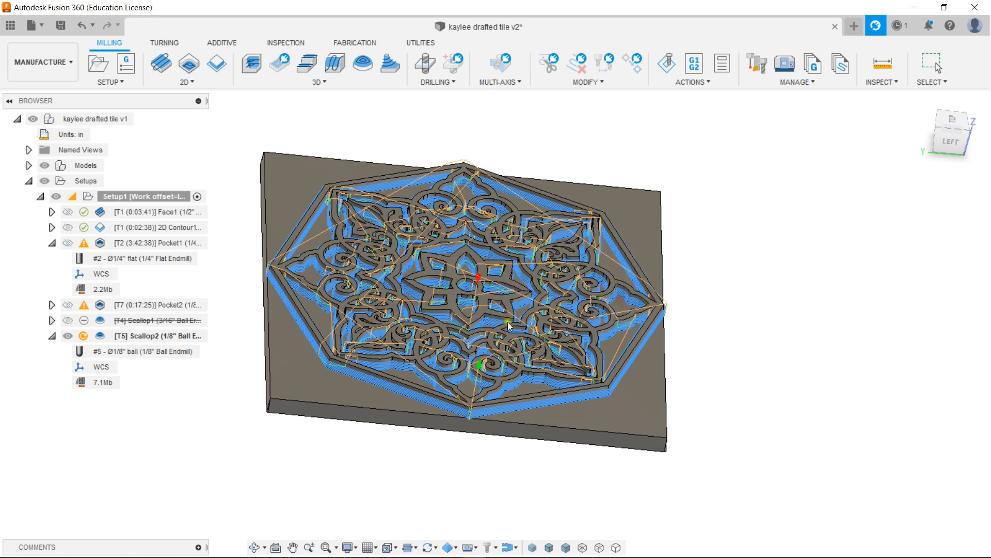
Regenerate the toolpath of the Scallop2 operation
{"action": "left_click", "coordinate": [125, 335]}
{"action": "left_click", "coordinate": [696, 83]}
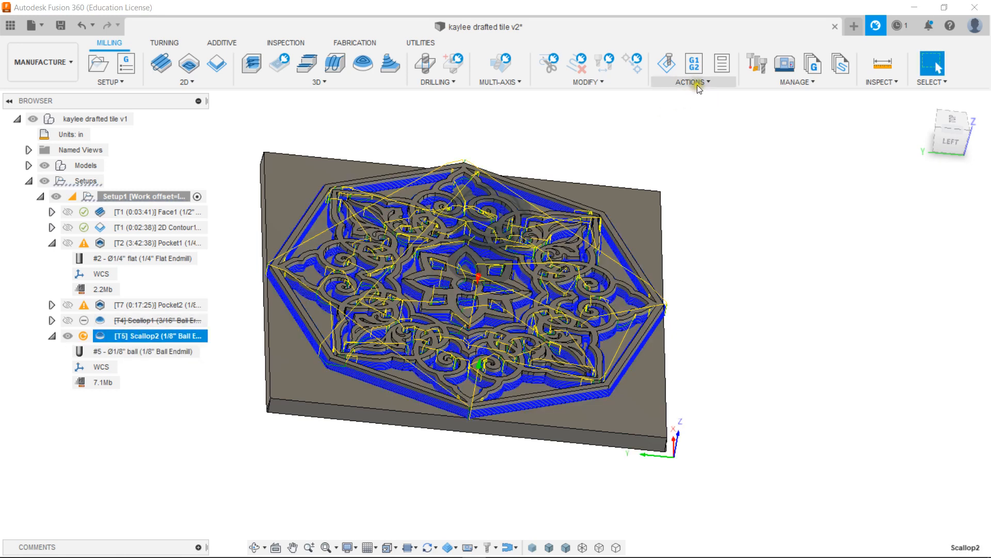
{"action": "left_click", "coordinate": [694, 97]}
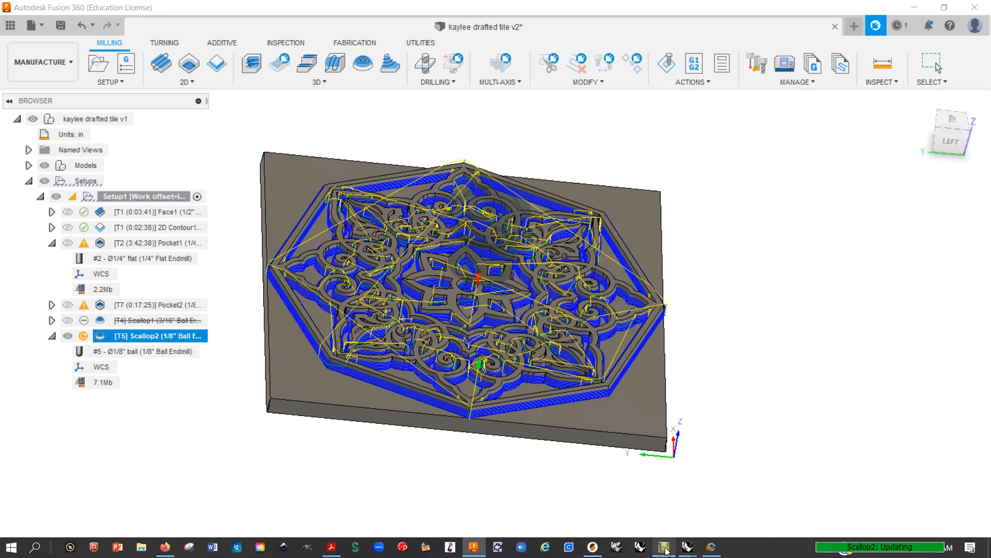
{"action": "left_click", "coordinate": [666, 548]}
{"action": "left_click", "coordinate": [753, 412]}
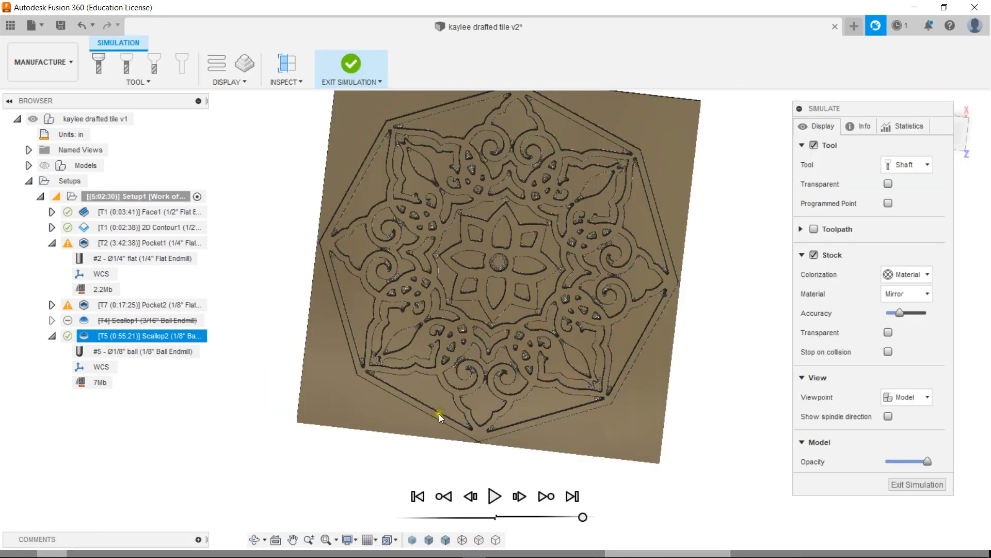
Examine the simulated tile's groove walls, corners and small pockets up close for material left after machining
{"action": "scroll", "coordinate": [518, 278], "scroll_direction": "up", "scroll_amount": 6}
{"action": "mouse_move", "coordinate": [472, 356]}
{"action": "right_mouse_down"}
{"action": "mouse_move", "coordinate": [464, 381]}
{"action": "mouse_move", "coordinate": [464, 350]}
{"action": "right_mouse_up"}
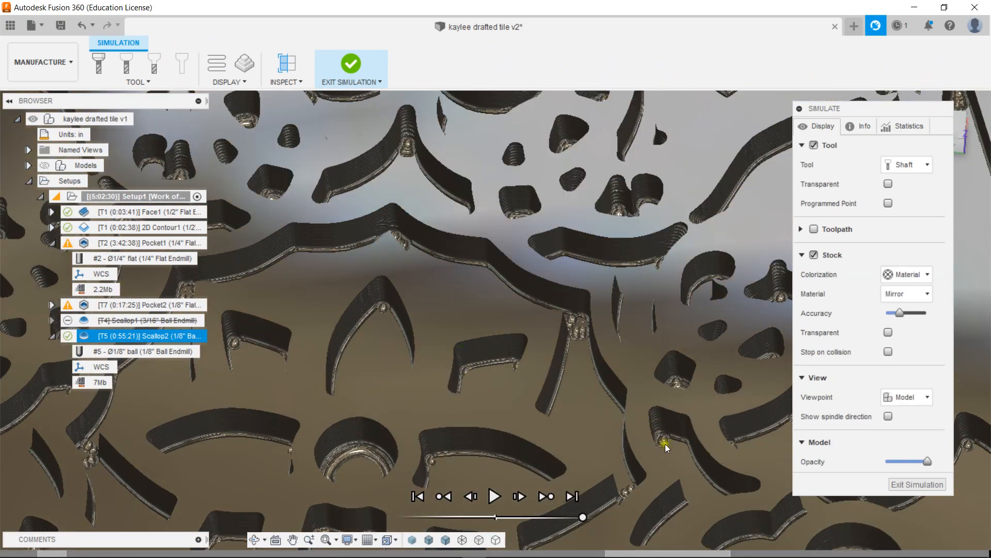
{"action": "scroll", "coordinate": [626, 262], "scroll_direction": "up", "scroll_amount": 3}
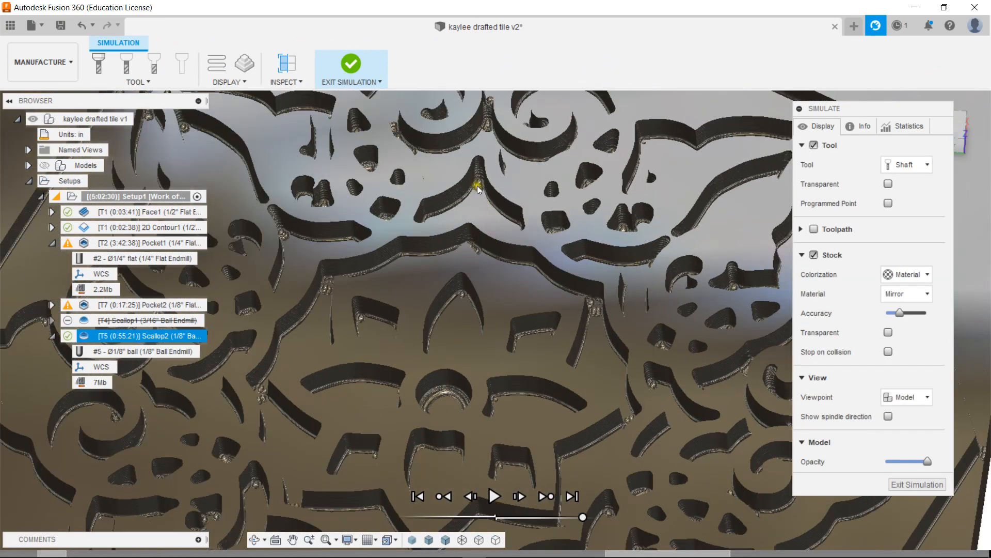
{"action": "scroll", "coordinate": [460, 327], "scroll_direction": "up", "scroll_amount": 8}
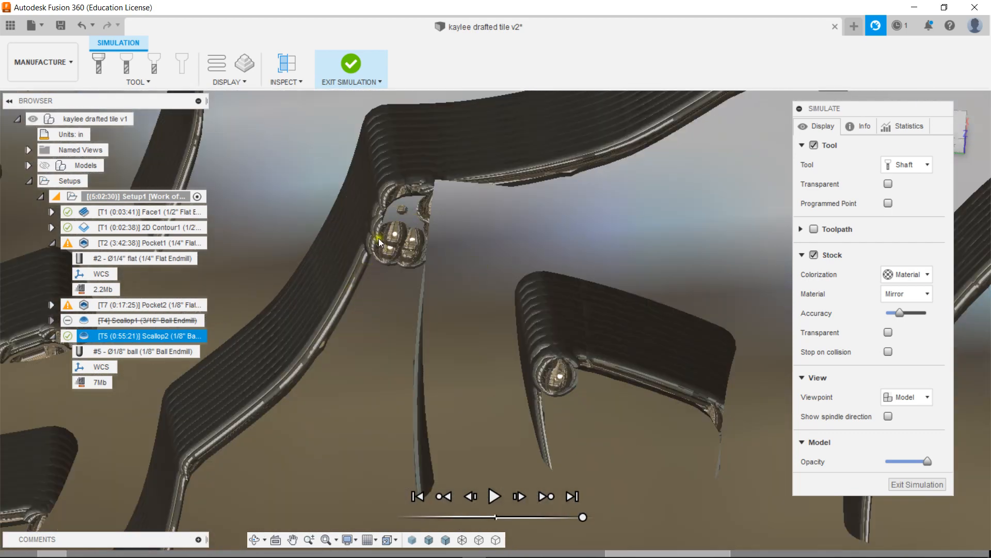
{"action": "scroll", "coordinate": [563, 386], "scroll_direction": "down", "scroll_amount": 8}
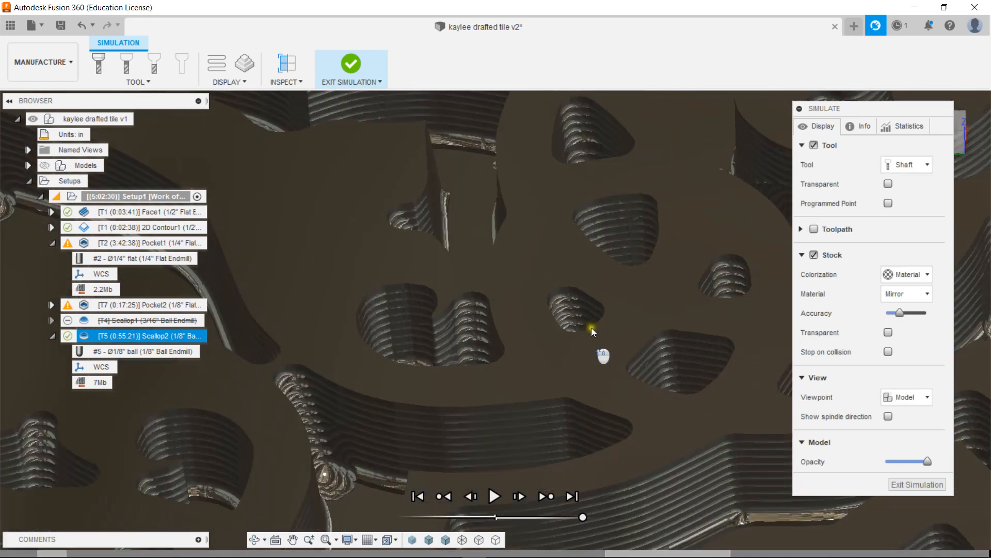
{"action": "scroll", "coordinate": [588, 311], "scroll_direction": "down", "scroll_amount": 5}
{"action": "scroll", "coordinate": [522, 458], "scroll_direction": "up", "scroll_amount": 8}
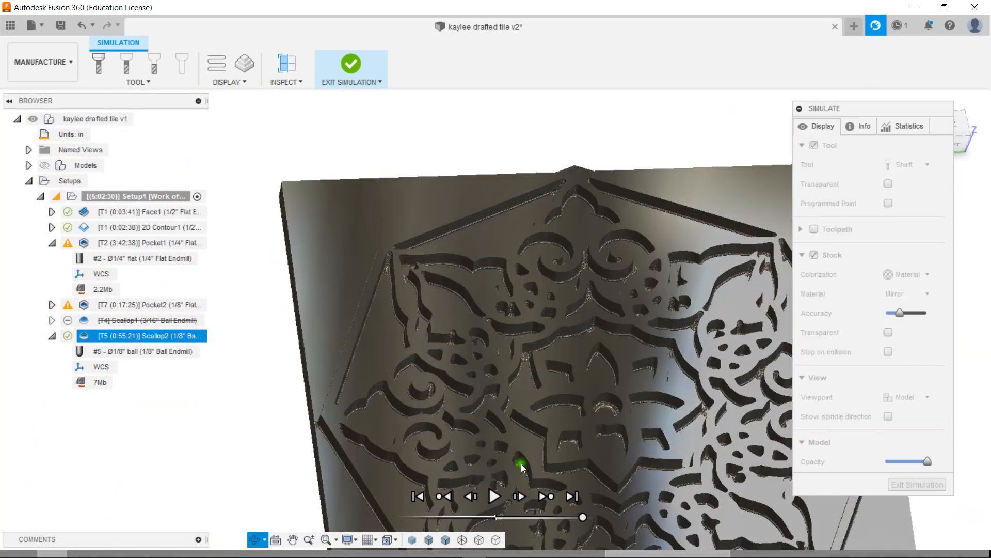
{"action": "scroll", "coordinate": [406, 304], "scroll_direction": "up", "scroll_amount": 5}
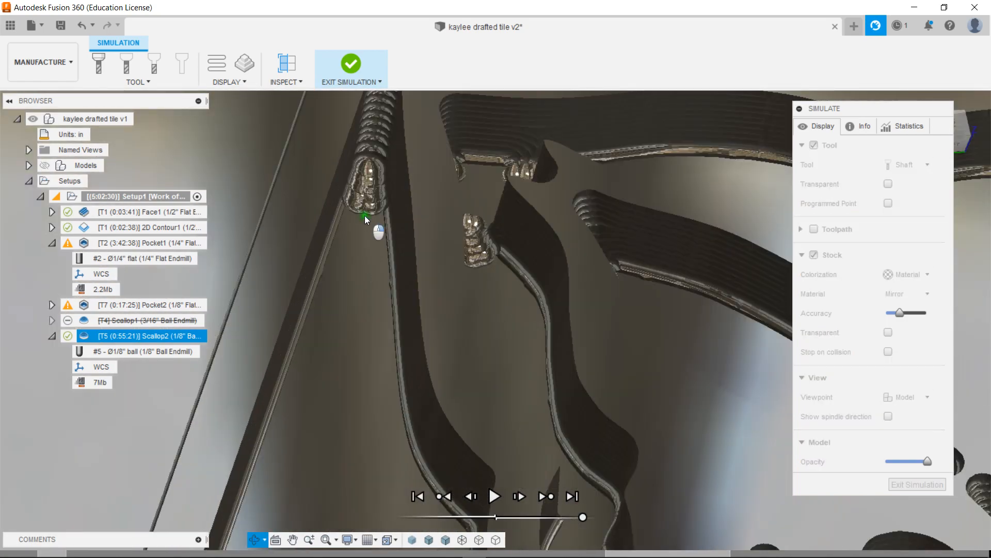
{"action": "scroll", "coordinate": [364, 216], "scroll_direction": "down", "scroll_amount": 4}
{"action": "scroll", "coordinate": [365, 206], "scroll_direction": "down", "scroll_amount": 8}
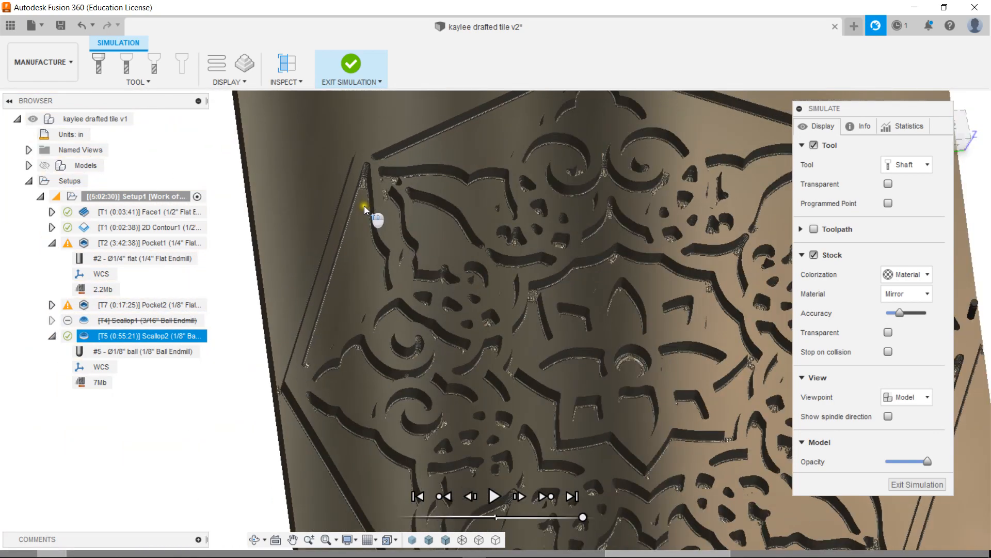
{"action": "middle_click_drag", "start_coordinate": [458, 294], "coordinate": [453, 250], "text": "shift"}
{"action": "middle_click_drag", "start_coordinate": [533, 307], "coordinate": [642, 366], "text": "shift"}
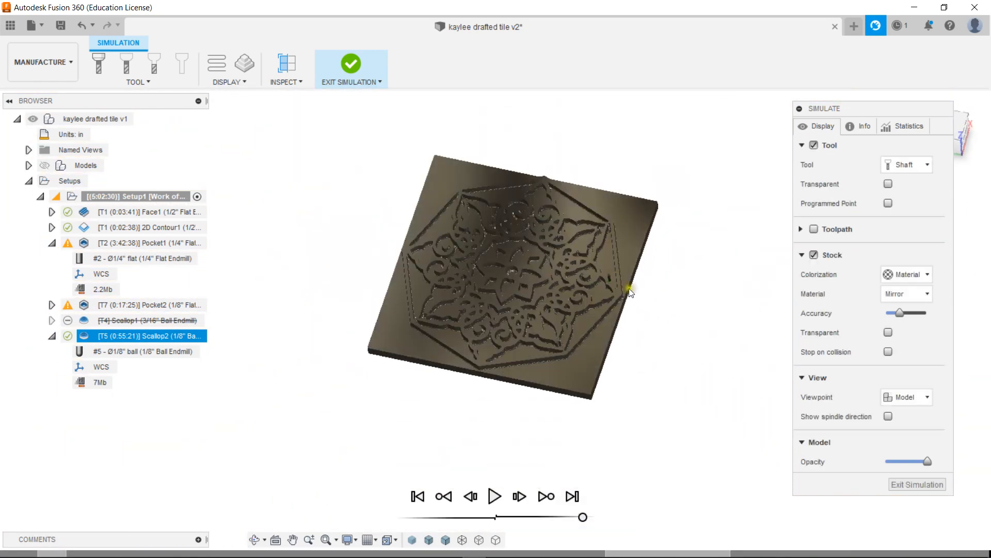
Set the simulated stock's material to Ceramic
{"action": "left_click", "coordinate": [910, 280]}
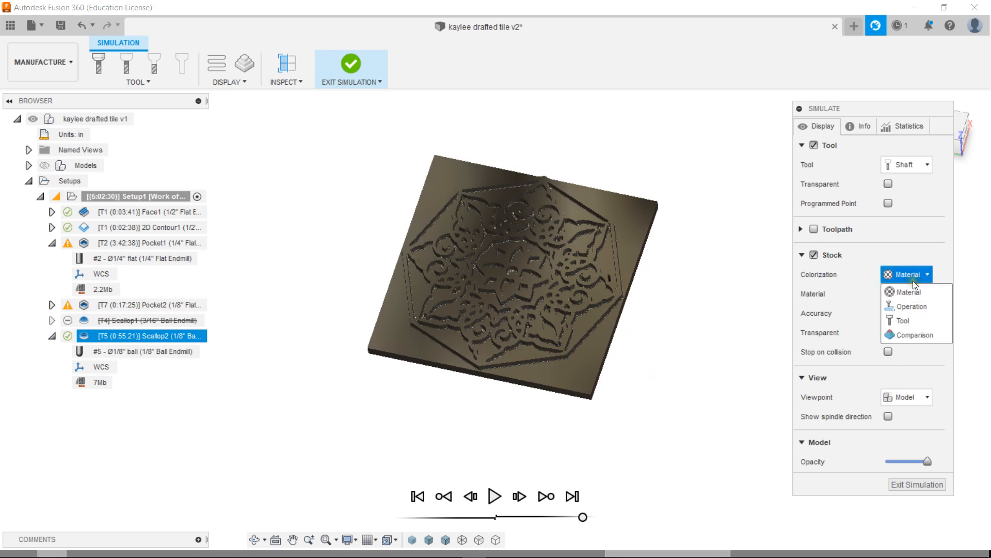
{"action": "left_click", "coordinate": [910, 275]}
{"action": "left_click", "coordinate": [920, 295]}
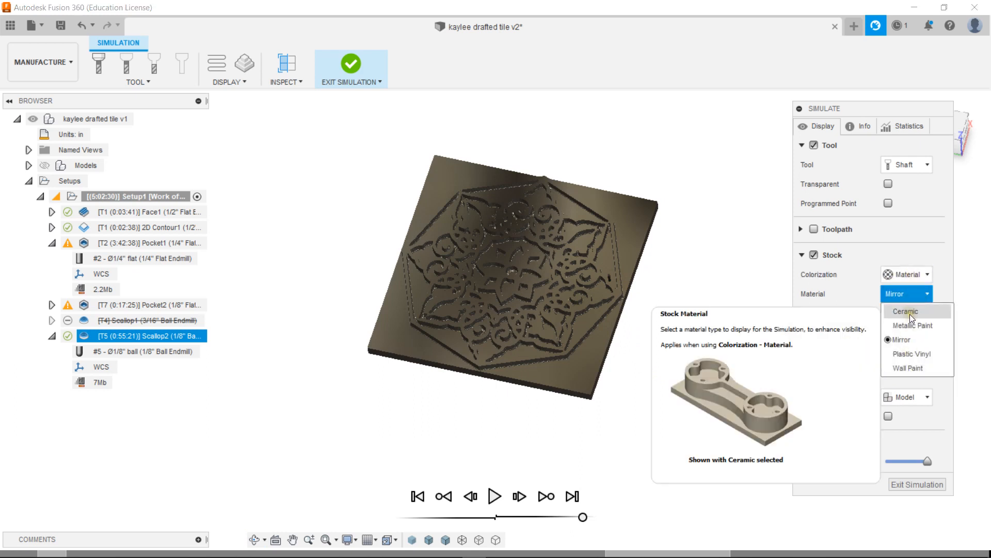
{"action": "left_click", "coordinate": [910, 313]}
Examine the ceramic-rendered tile's central flower, scrolls and small pockets for leftover material, and exit the simulation
{"action": "scroll", "coordinate": [517, 305], "scroll_direction": "up", "scroll_amount": 10}
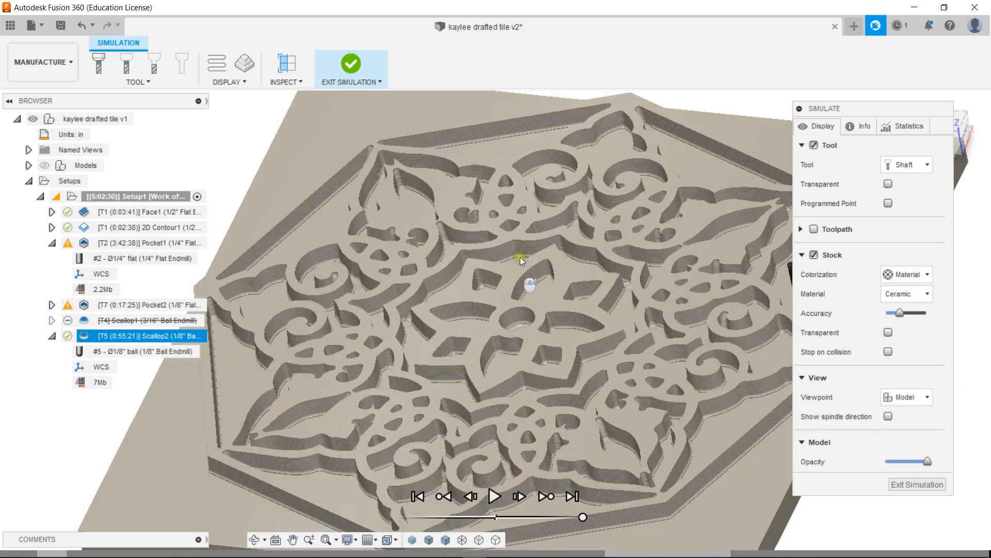
{"action": "scroll", "coordinate": [533, 306], "scroll_direction": "down", "scroll_amount": 10}
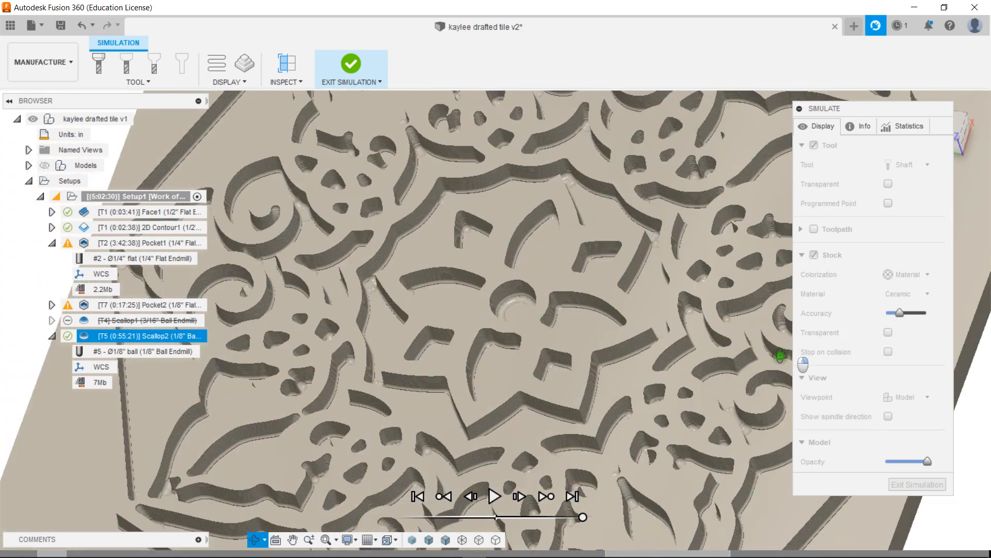
{"action": "middle_click_drag", "start_coordinate": [781, 355], "coordinate": [771, 379], "text": "shift"}
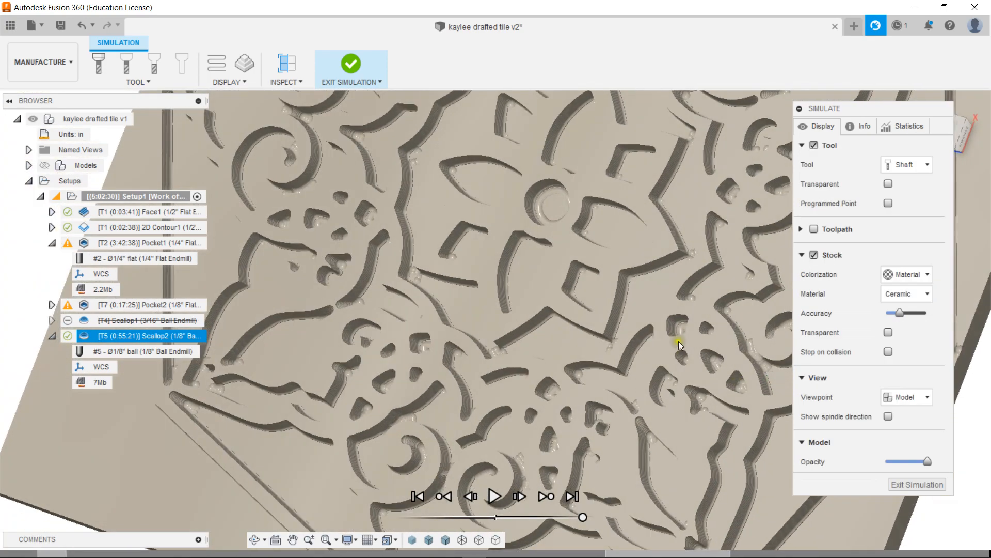
{"action": "scroll", "coordinate": [679, 345], "scroll_direction": "up", "scroll_amount": 10}
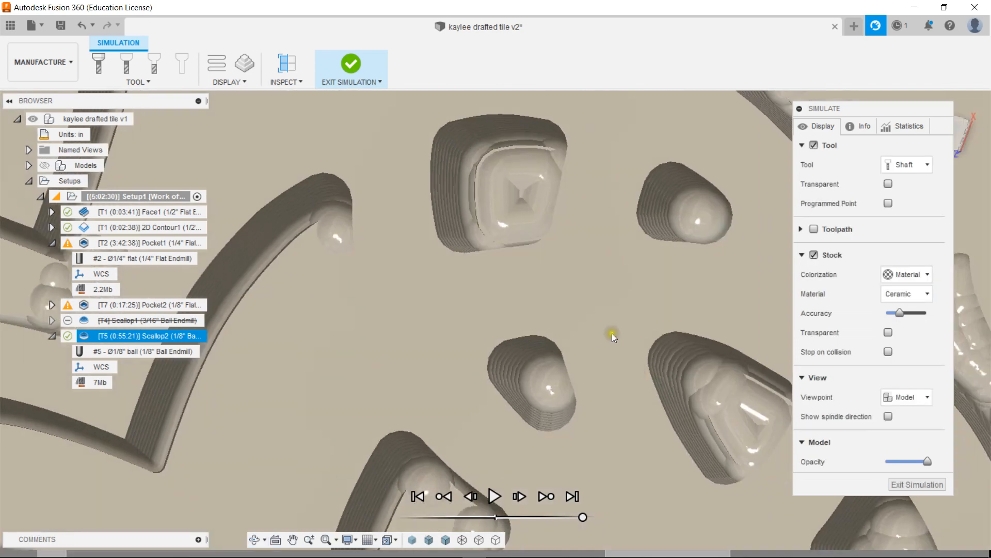
{"action": "scroll", "coordinate": [612, 333], "scroll_direction": "down", "scroll_amount": 10}
{"action": "middle_click_drag", "start_coordinate": [423, 304], "coordinate": [480, 291], "text": "shift"}
{"action": "scroll", "coordinate": [425, 291], "scroll_direction": "down", "scroll_amount": 8}
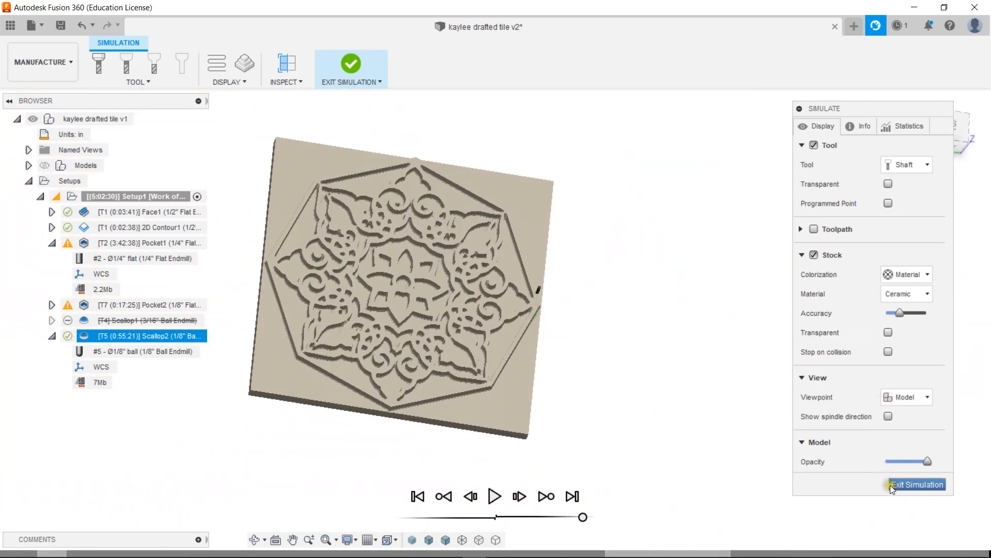
{"action": "left_click", "coordinate": [914, 484]}
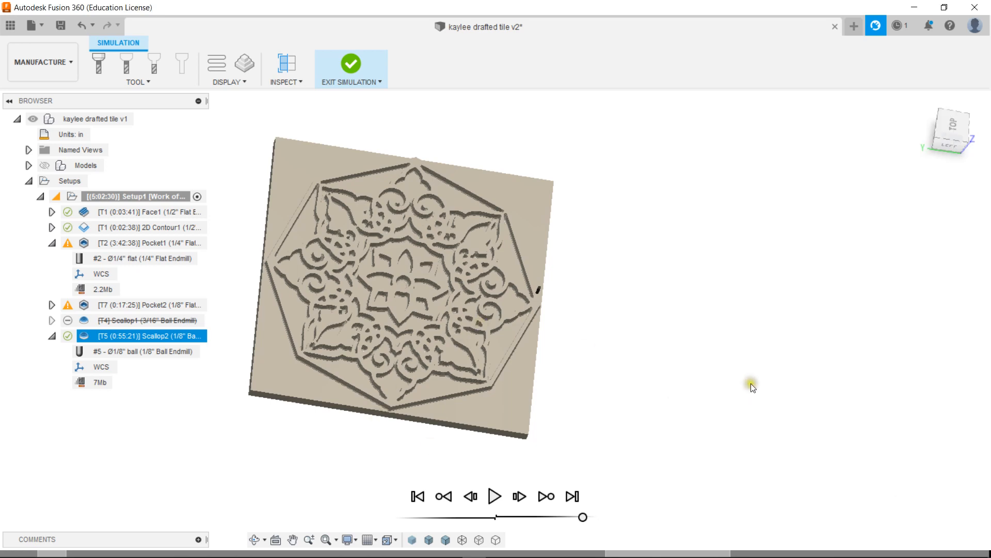
Show the tile's models and hide Scallop2's toolpath
{"action": "scroll", "coordinate": [752, 390], "scroll_direction": "down", "scroll_amount": 5}
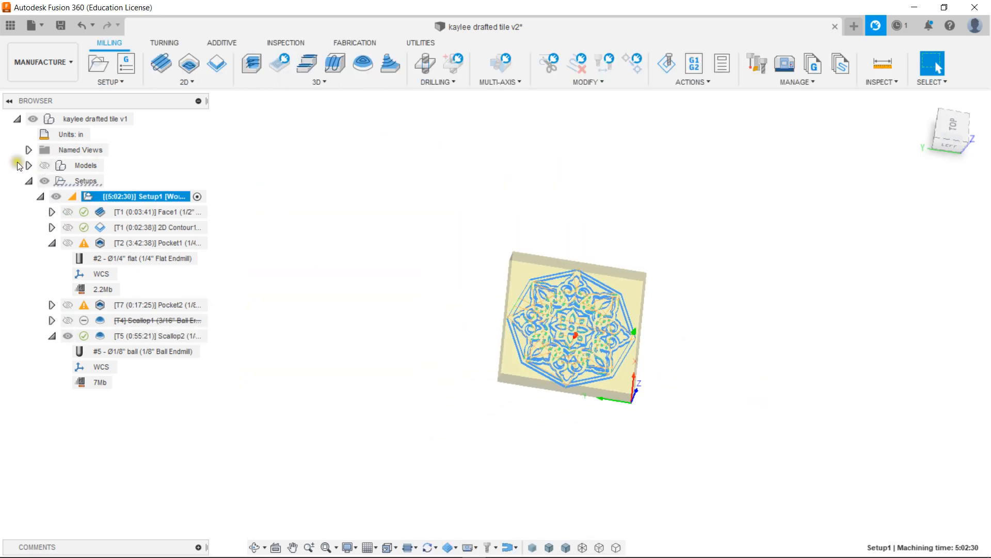
{"action": "left_click", "coordinate": [44, 165]}
{"action": "middle_click_drag", "start_coordinate": [377, 225], "coordinate": [230, 226], "text": "shift"}
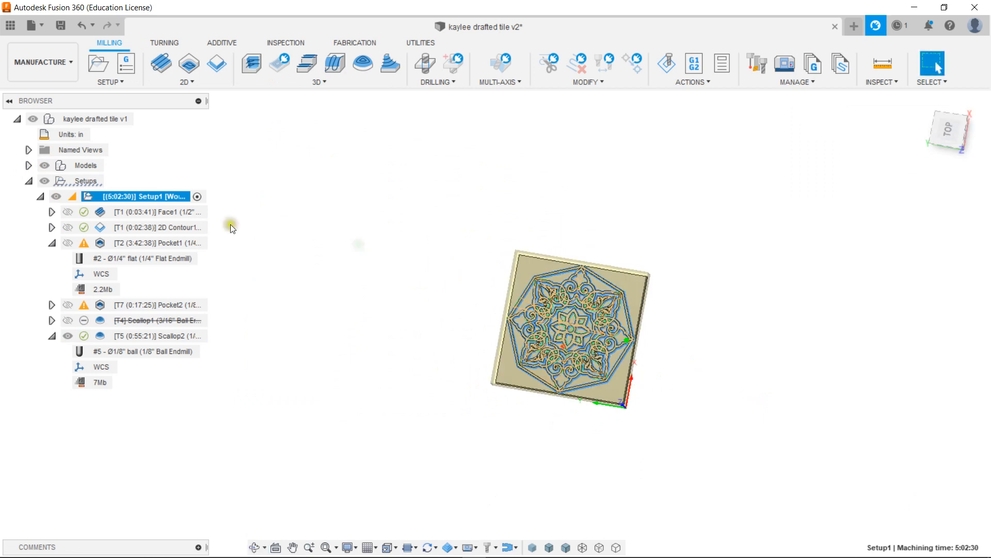
{"action": "left_click", "coordinate": [70, 336]}
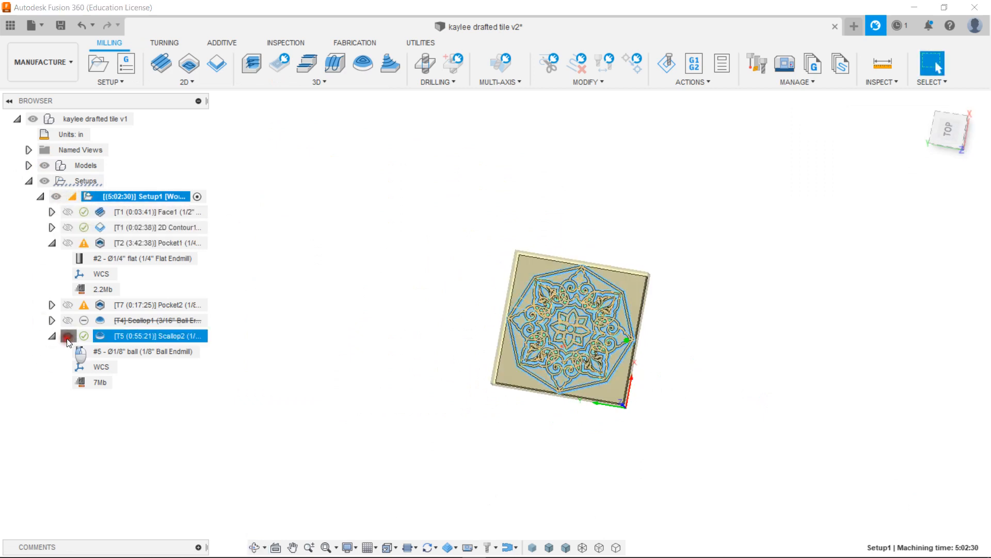
{"action": "left_click", "coordinate": [435, 366]}
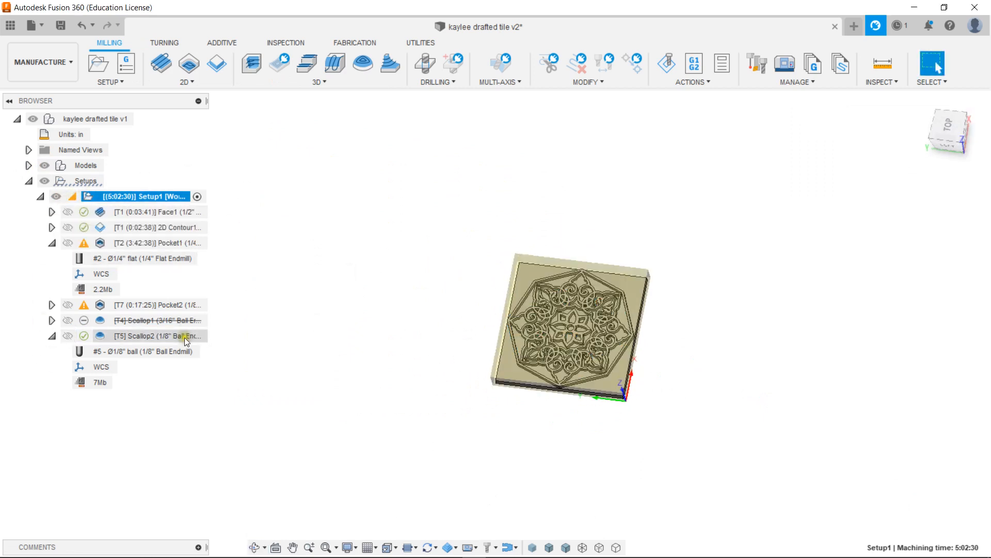
{"action": "middle_click_drag", "start_coordinate": [437, 385], "coordinate": [398, 353], "text": "shift"}
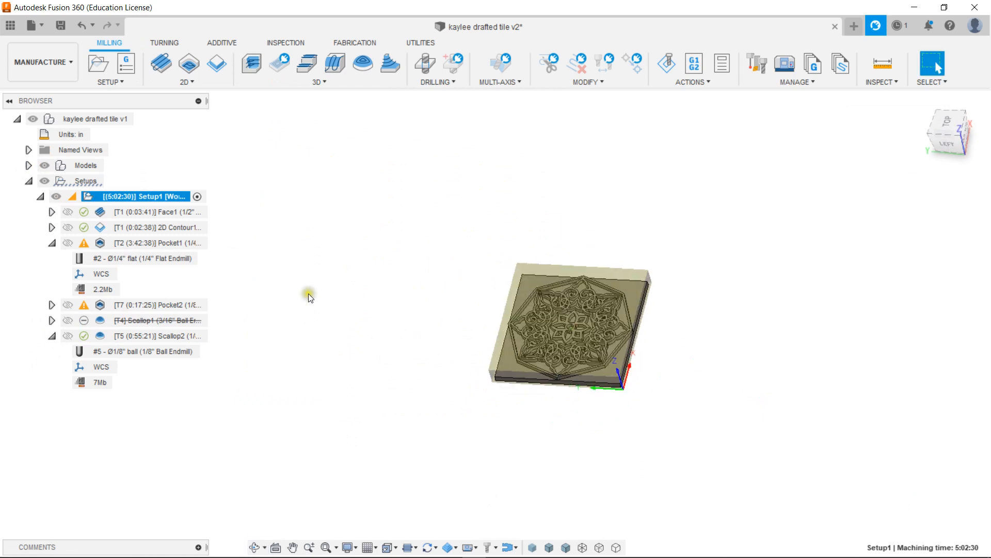
Examine how the tile model sits inside Setup1's translucent stock from several angles
{"action": "mouse_move", "coordinate": [166, 211]}
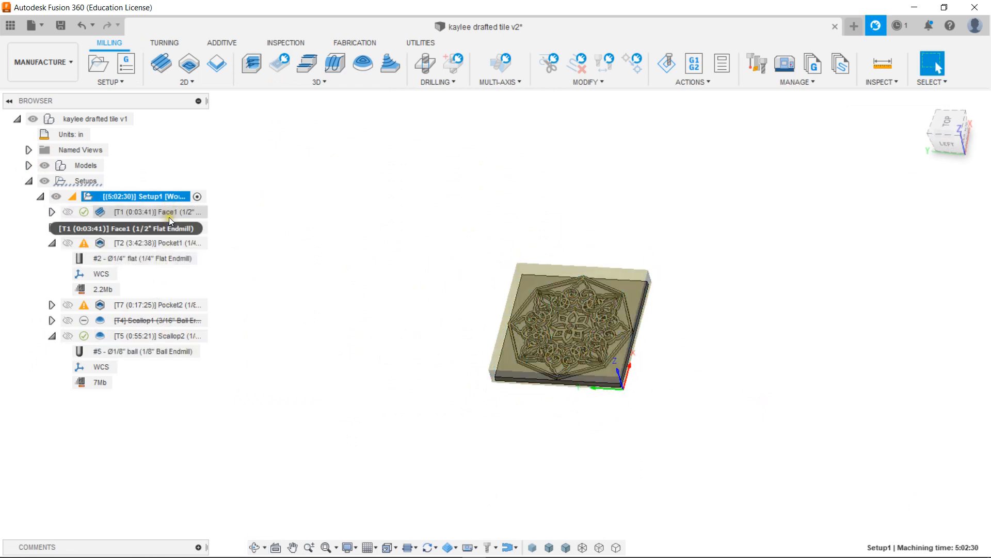
{"action": "middle_click_drag", "start_coordinate": [360, 289], "coordinate": [302, 294], "text": "shift"}
{"action": "scroll", "coordinate": [550, 327], "scroll_direction": "up", "scroll_amount": 5}
{"action": "scroll", "coordinate": [550, 326], "scroll_direction": "up", "scroll_amount": 2}
{"action": "scroll", "coordinate": [335, 298], "scroll_direction": "down", "scroll_amount": 3}
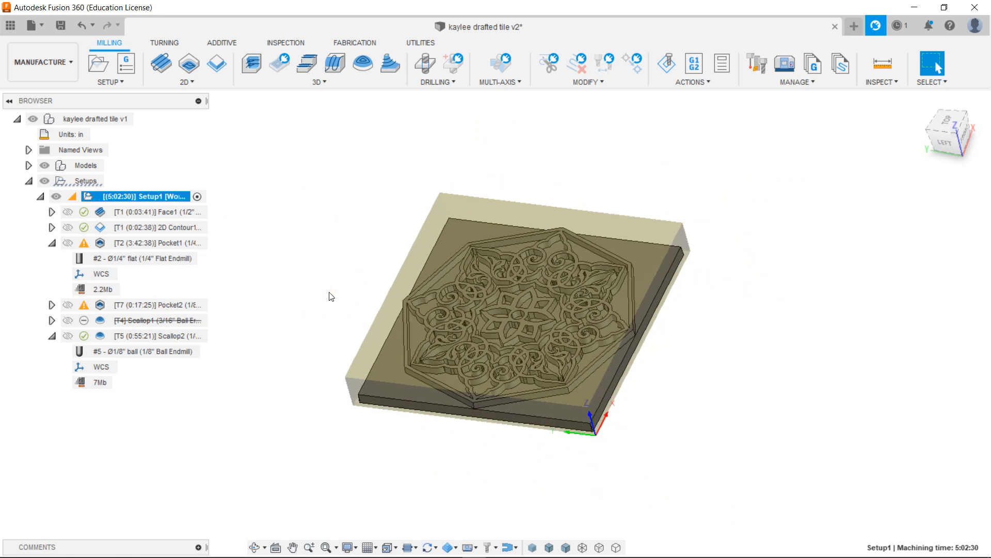
{"action": "mouse_move", "coordinate": [417, 286]}
{"action": "middle_mouse_down", "text": "shift"}
{"action": "mouse_move", "coordinate": [436, 306]}
{"action": "mouse_move", "coordinate": [355, 278]}
{"action": "middle_mouse_up", "text": "shift"}
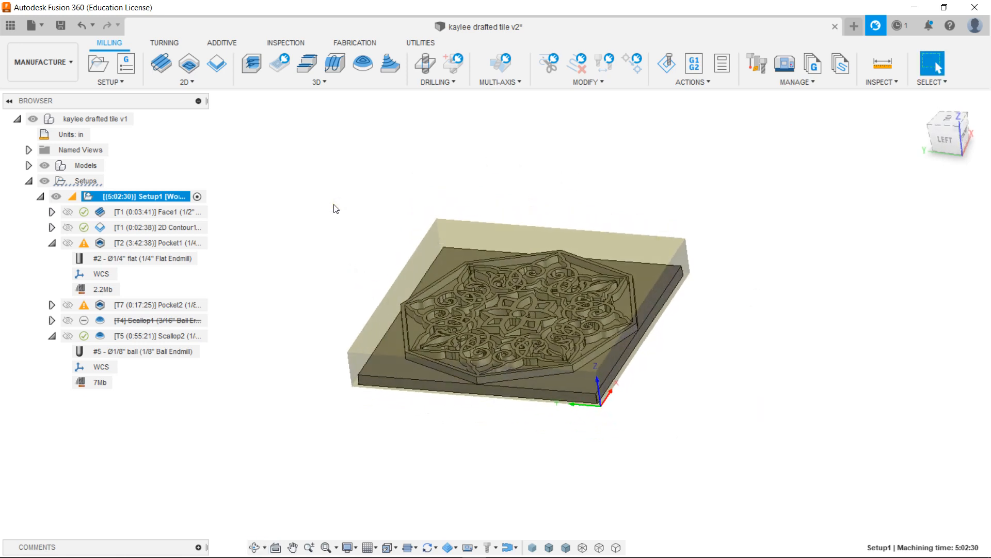
{"action": "middle_click_drag", "start_coordinate": [352, 207], "coordinate": [372, 228], "text": "shift"}
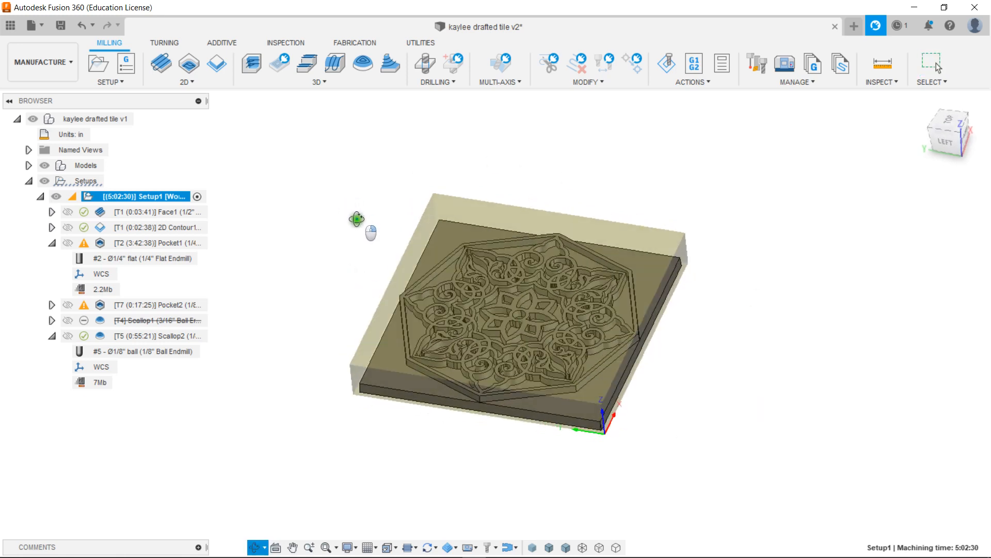
Open the Face1 operation for editing and set its coolant to Disabled
{"action": "mouse_move", "coordinate": [152, 214]}
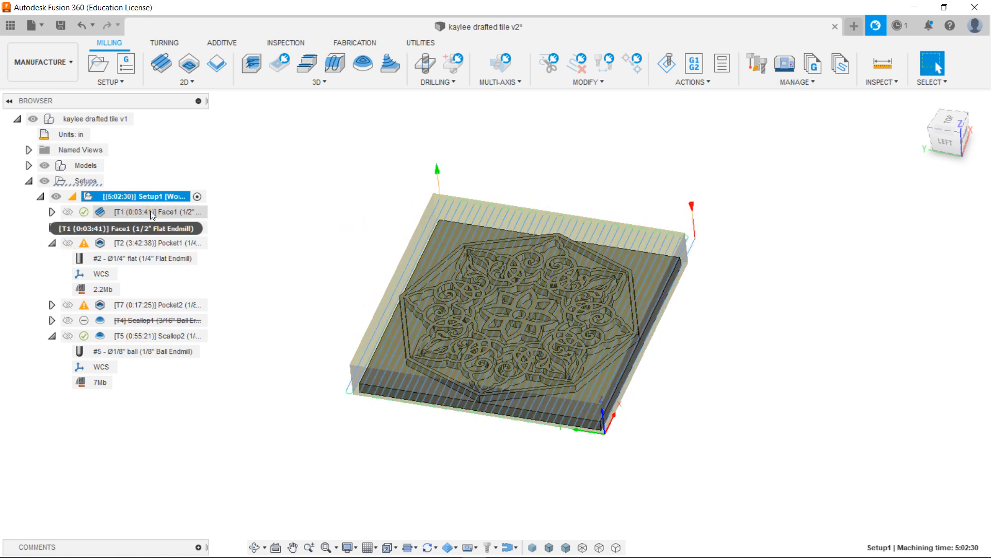
{"action": "left_click", "coordinate": [108, 212]}
{"action": "double_click", "coordinate": [102, 213]}
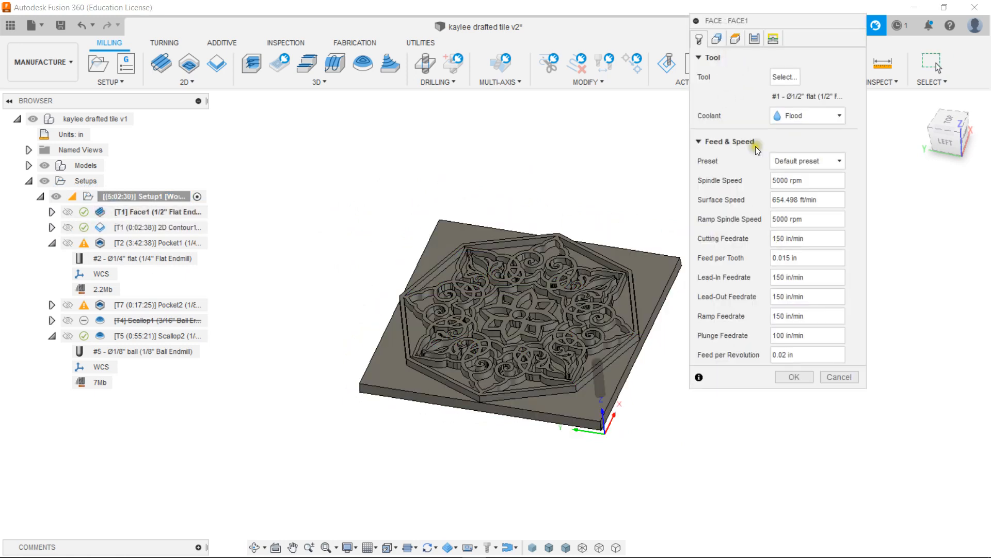
{"action": "left_click", "coordinate": [799, 126]}
{"action": "left_click", "coordinate": [798, 135]}
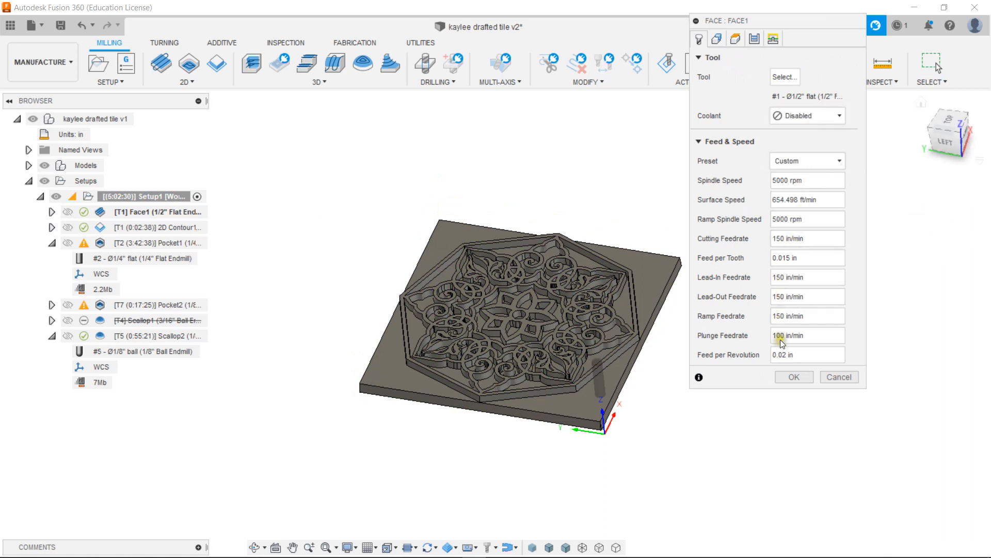
Review Face1's stock contours, heights and pass settings, and apply the edited operation
{"action": "left_click", "coordinate": [721, 46]}
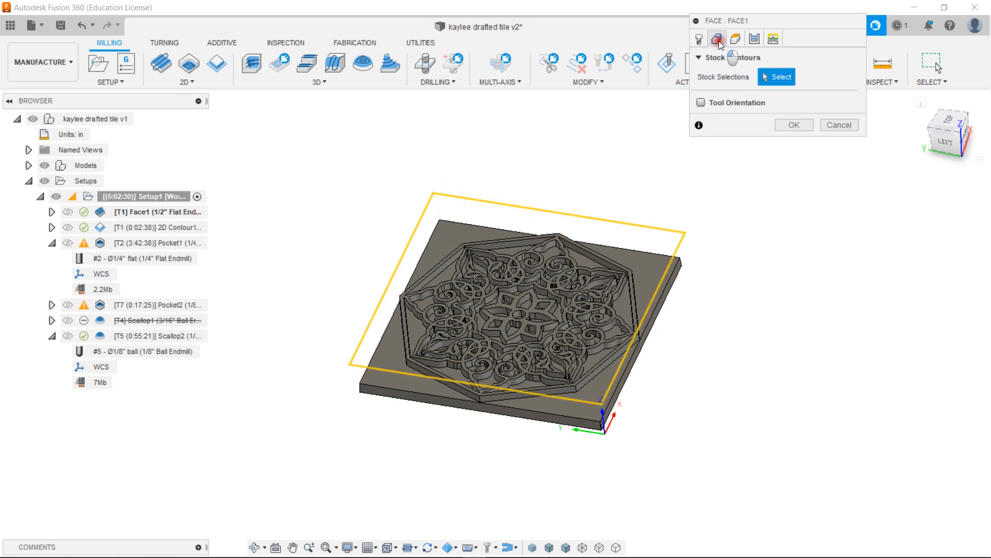
{"action": "left_click", "coordinate": [736, 44]}
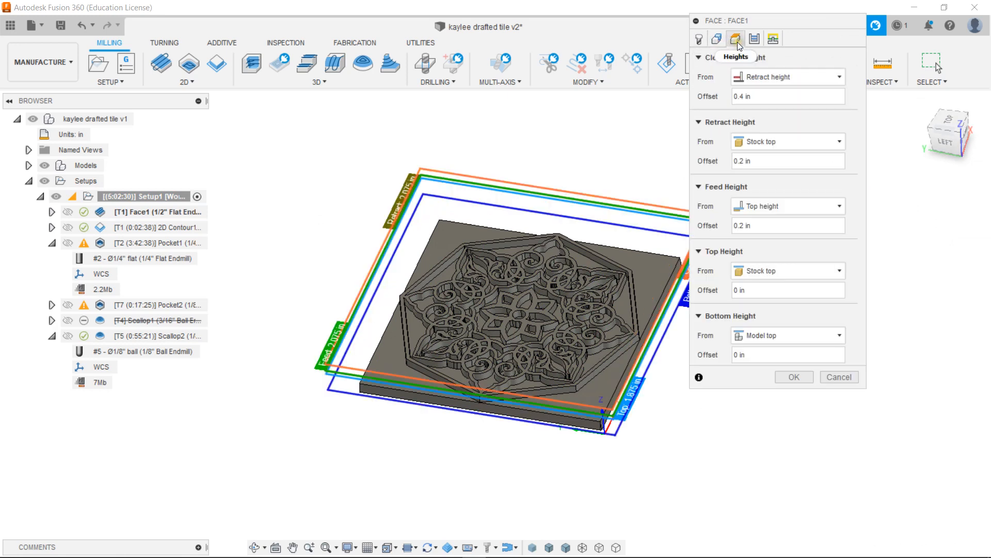
{"action": "middle_click_drag", "start_coordinate": [431, 337], "coordinate": [456, 292], "text": "shift"}
{"action": "left_click", "coordinate": [760, 42]}
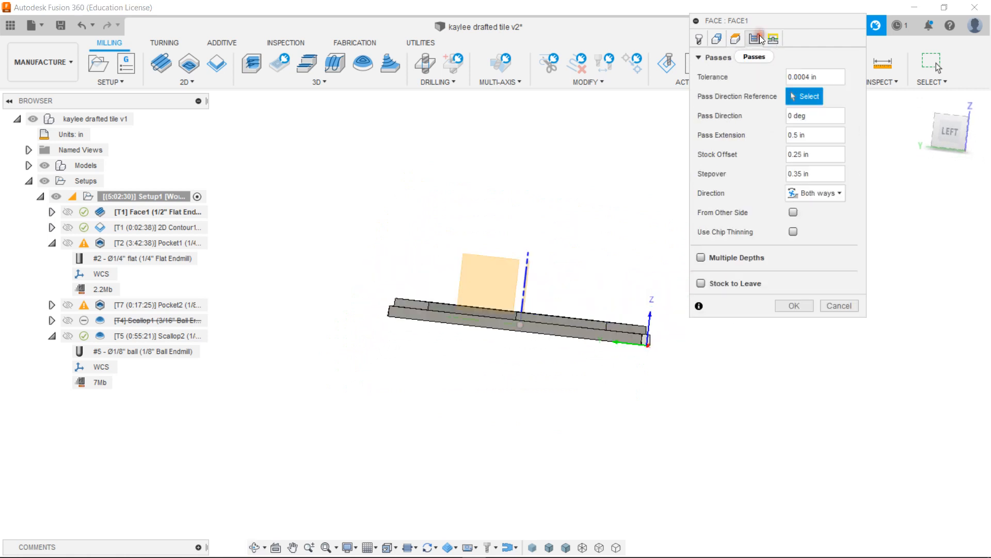
{"action": "left_click", "coordinate": [793, 305]}
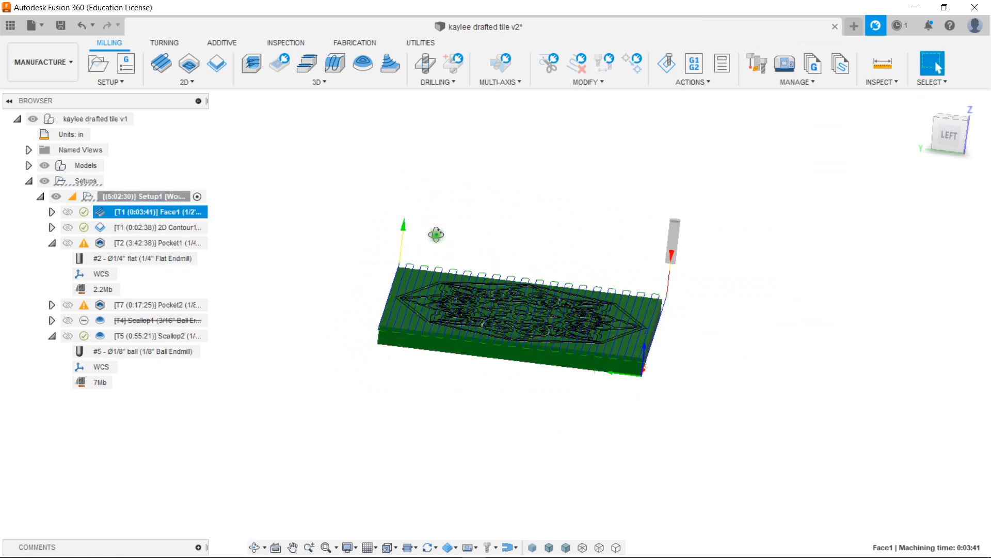
Display the 2D Contour1 toolpath and view it around the tile's stock
{"action": "left_click", "coordinate": [105, 225]}
{"action": "middle_click_drag", "start_coordinate": [354, 433], "coordinate": [333, 421], "text": "shift"}
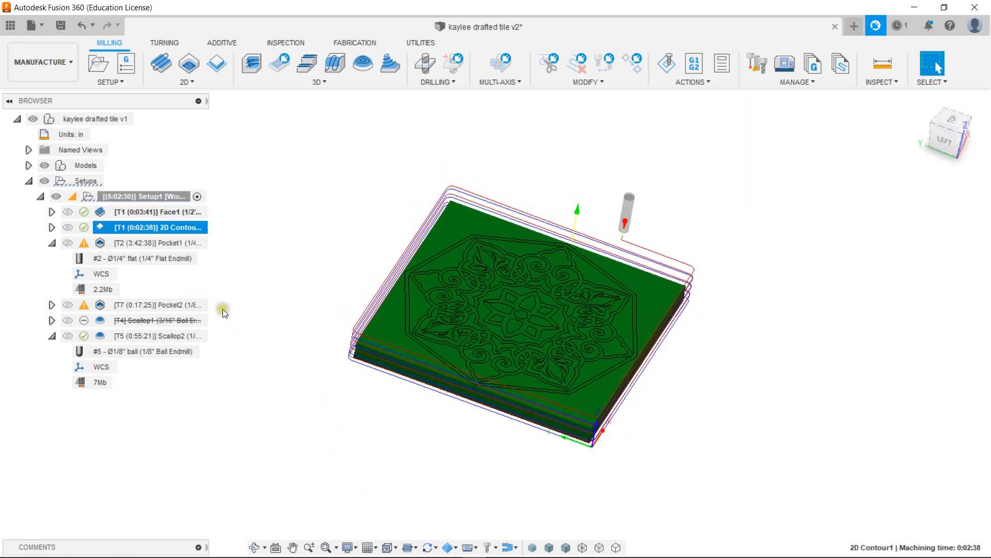
Open the Pocket1 operation for editing and set its coolant to Disabled
{"action": "double_click", "coordinate": [103, 243]}
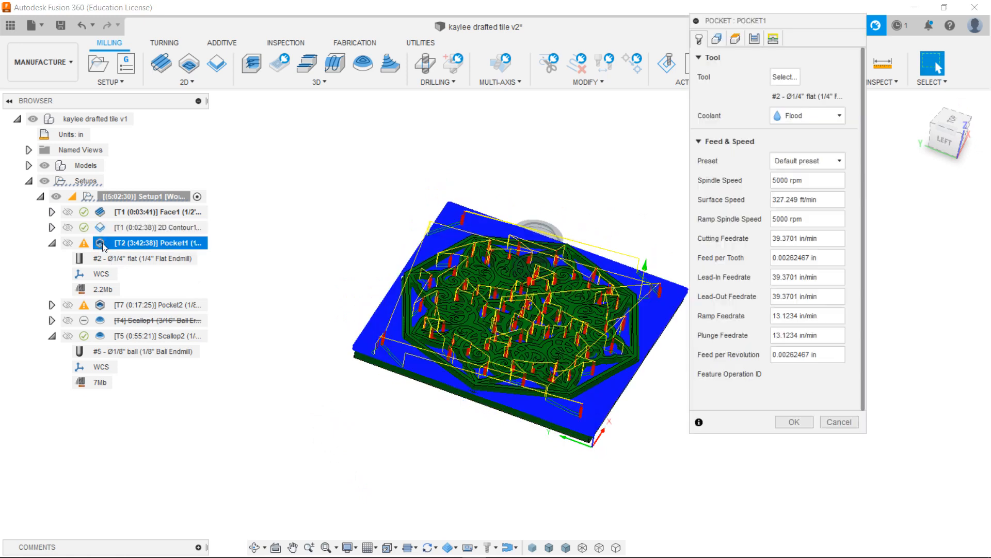
{"action": "mouse_move", "coordinate": [551, 497]}
{"action": "middle_mouse_down", "text": "shift"}
{"action": "mouse_move", "coordinate": [521, 472]}
{"action": "mouse_move", "coordinate": [538, 483]}
{"action": "middle_mouse_up", "text": "shift"}
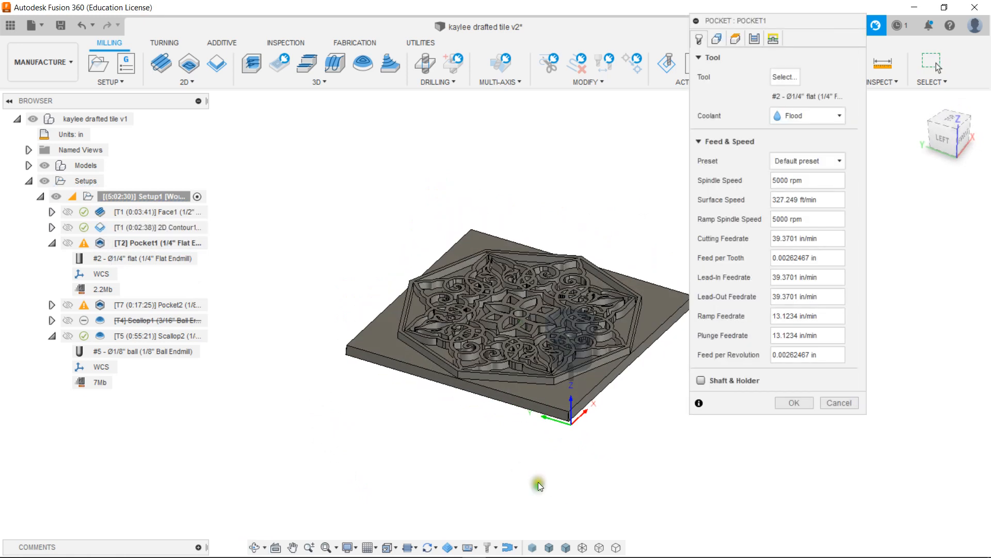
{"action": "scroll", "coordinate": [362, 289], "scroll_direction": "up", "scroll_amount": 2}
{"action": "left_click", "coordinate": [805, 117]}
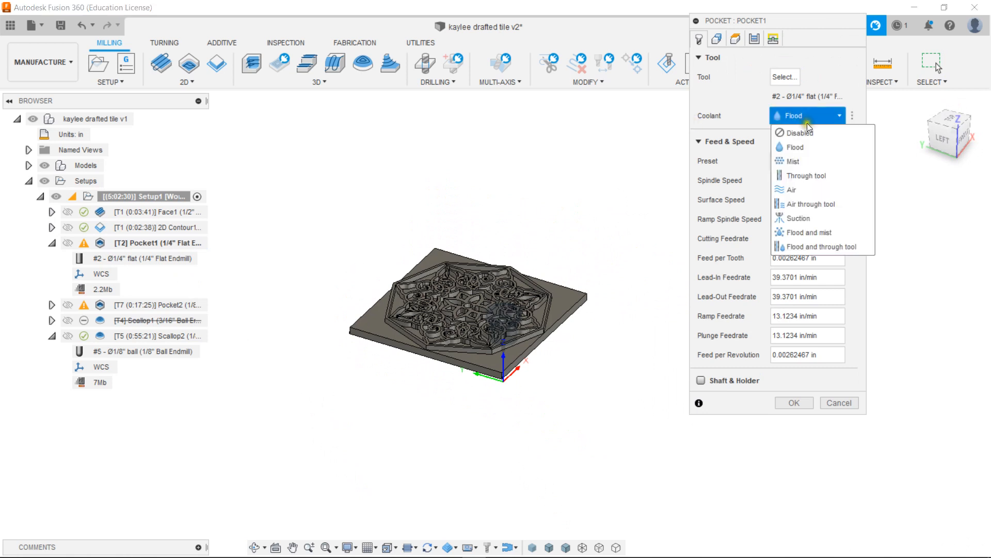
{"action": "left_click", "coordinate": [806, 133]}
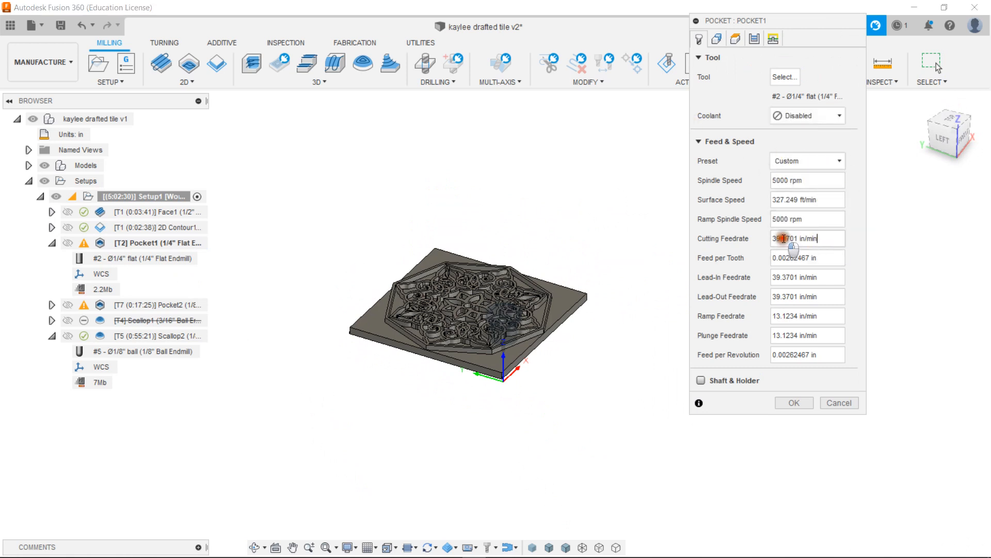
Set Pocket1's cutting feedrate to 150 in/min and its ramp and plunge feedrates to 100 in/min
{"action": "left_click_drag", "start_coordinate": [832, 241], "coordinate": [751, 239]}
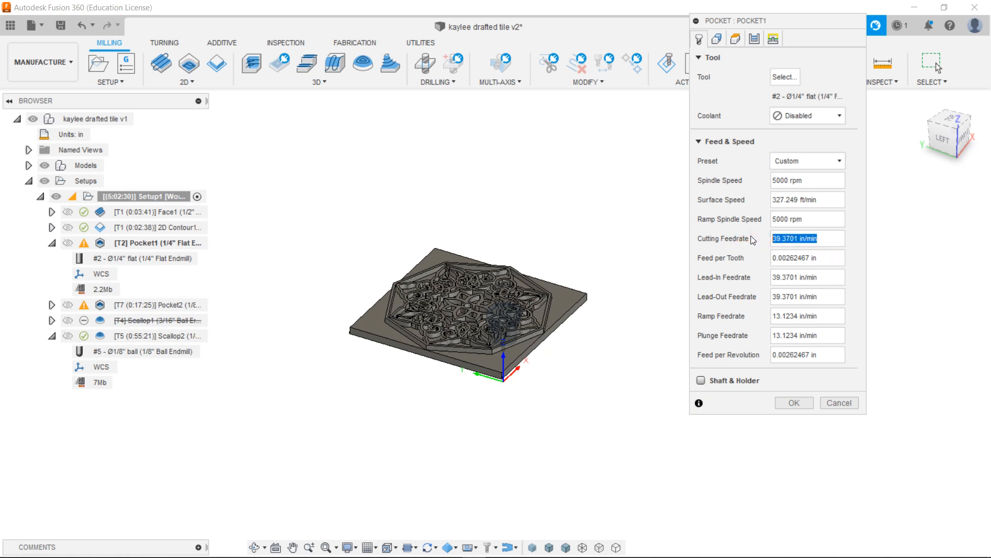
{"action": "type", "text": "150"}
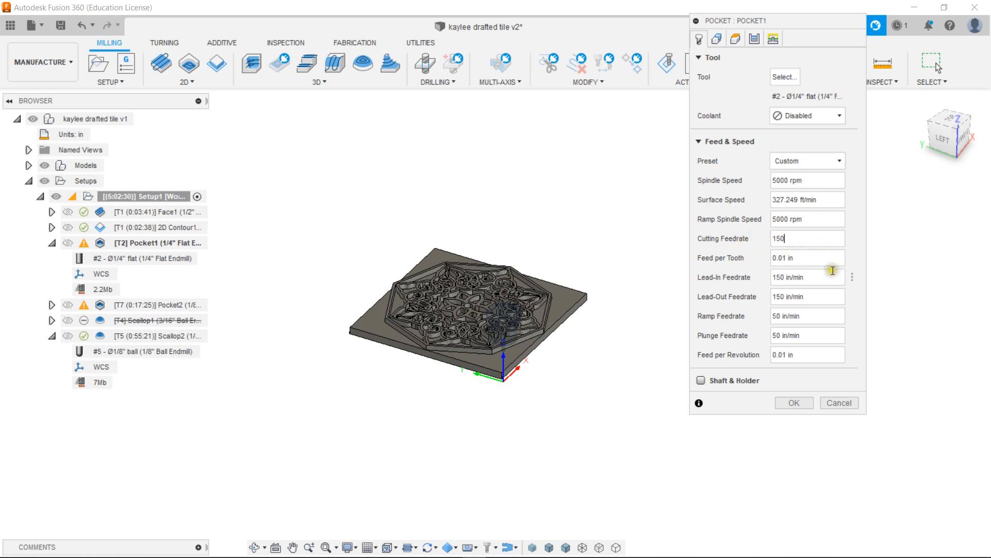
{"action": "left_click_drag", "start_coordinate": [815, 316], "coordinate": [705, 313]}
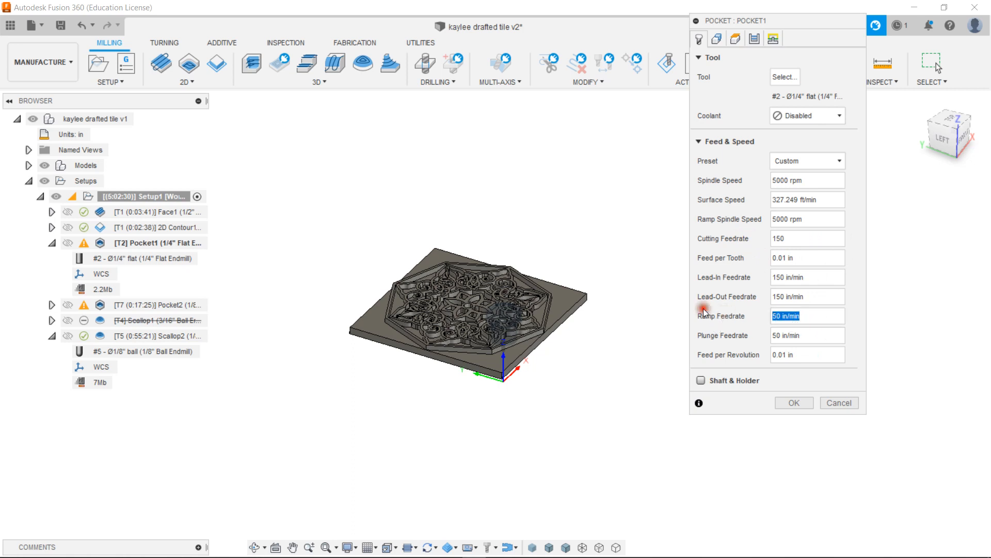
{"action": "type", "text": "100"}
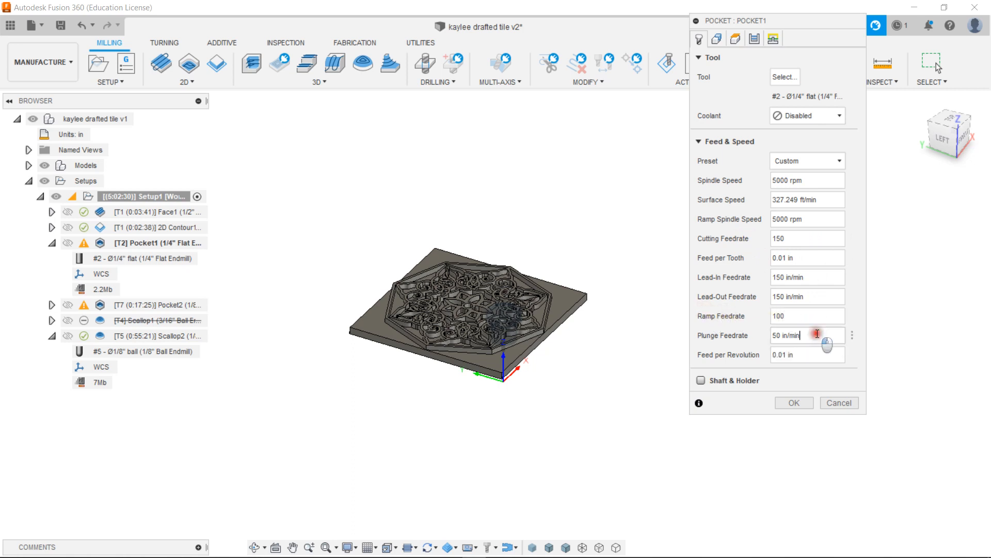
{"action": "left_click_drag", "start_coordinate": [816, 336], "coordinate": [734, 336]}
{"action": "type", "text": "100"}
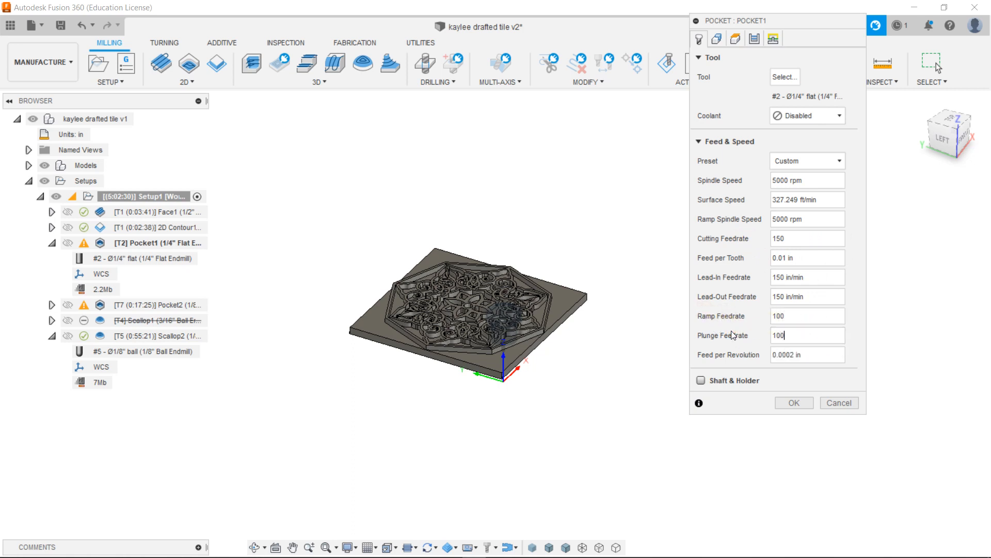
Review Pocket1's geometry and rest machining settings, and inspect its height planes around the tile
{"action": "left_click", "coordinate": [717, 39]}
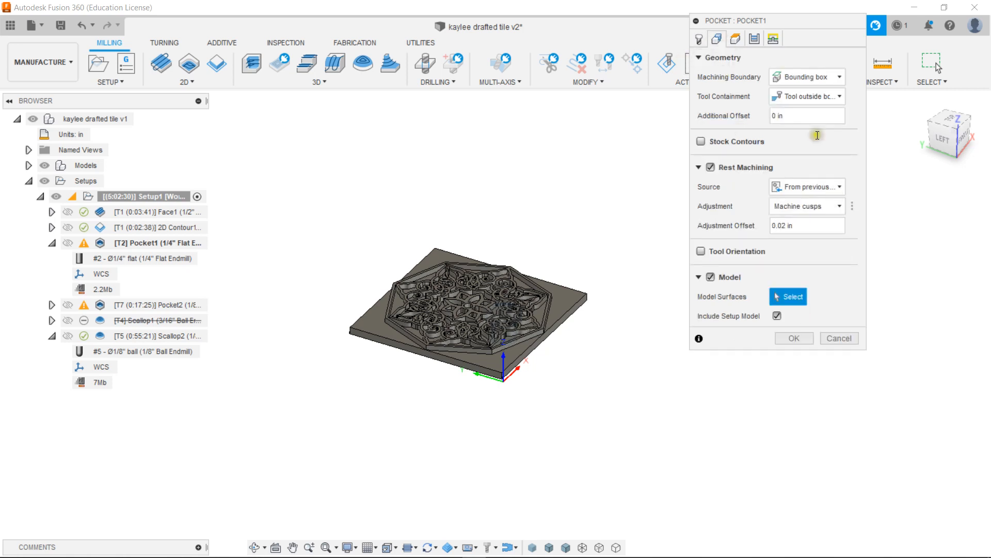
{"action": "left_click", "coordinate": [742, 44]}
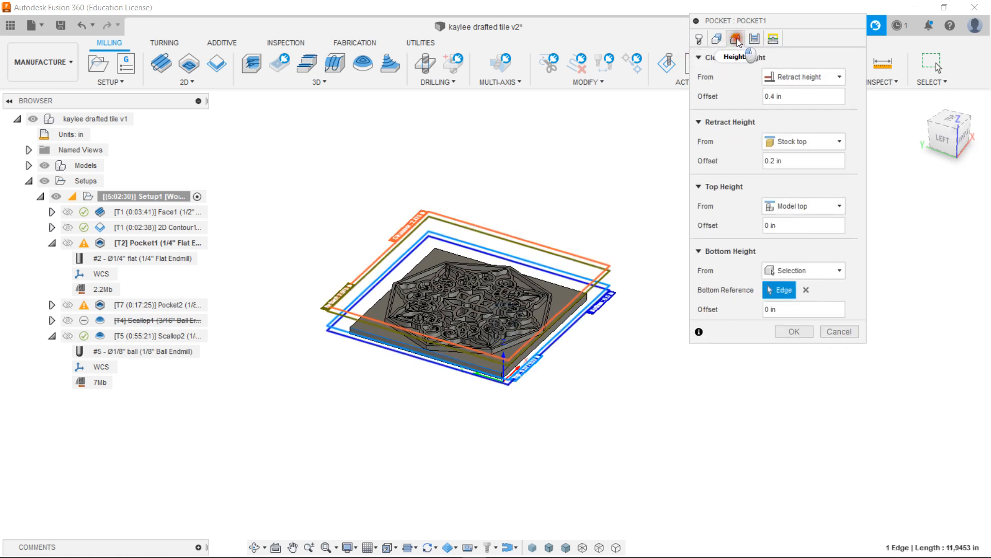
{"action": "middle_click_drag", "start_coordinate": [583, 407], "coordinate": [584, 374], "text": "shift"}
{"action": "mouse_move", "coordinate": [496, 349]}
{"action": "middle_mouse_down", "text": "shift"}
{"action": "mouse_move", "coordinate": [509, 350]}
{"action": "mouse_move", "coordinate": [512, 339]}
{"action": "middle_mouse_up", "text": "shift"}
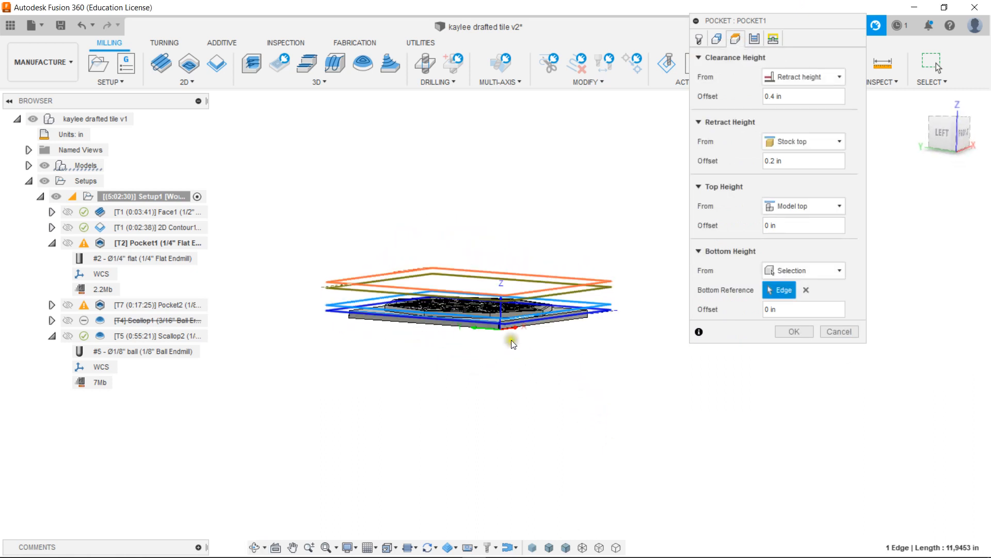
Apply a maximum stepover of 0.125 in to Pocket1 and widen the browser to fit the operation names
{"action": "left_click", "coordinate": [754, 35]}
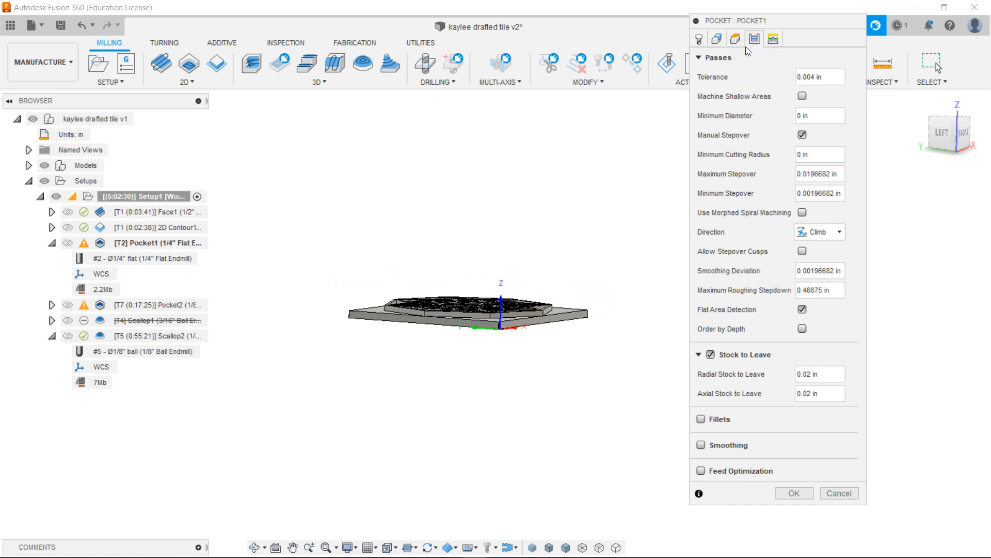
{"action": "middle_click_drag", "start_coordinate": [550, 220], "coordinate": [616, 272], "text": "shift"}
{"action": "scroll", "coordinate": [511, 302], "scroll_direction": "up", "scroll_amount": 5}
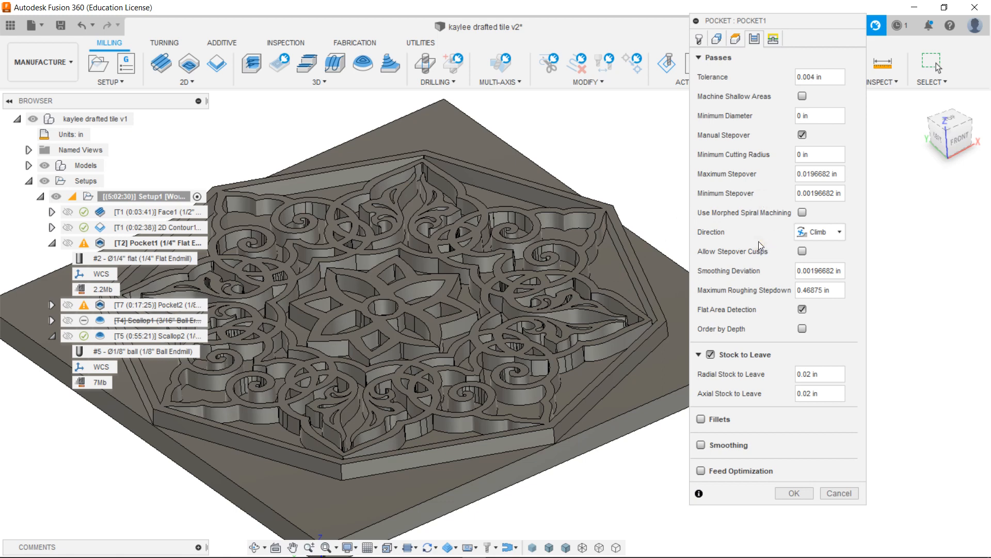
{"action": "left_click", "coordinate": [813, 173]}
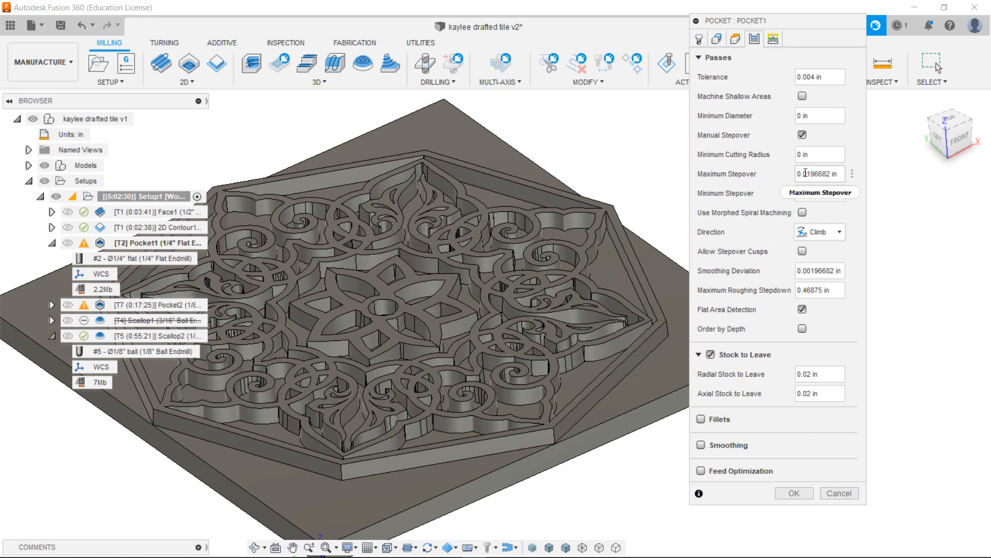
{"action": "left_click_drag", "start_coordinate": [803, 174], "coordinate": [868, 178]}
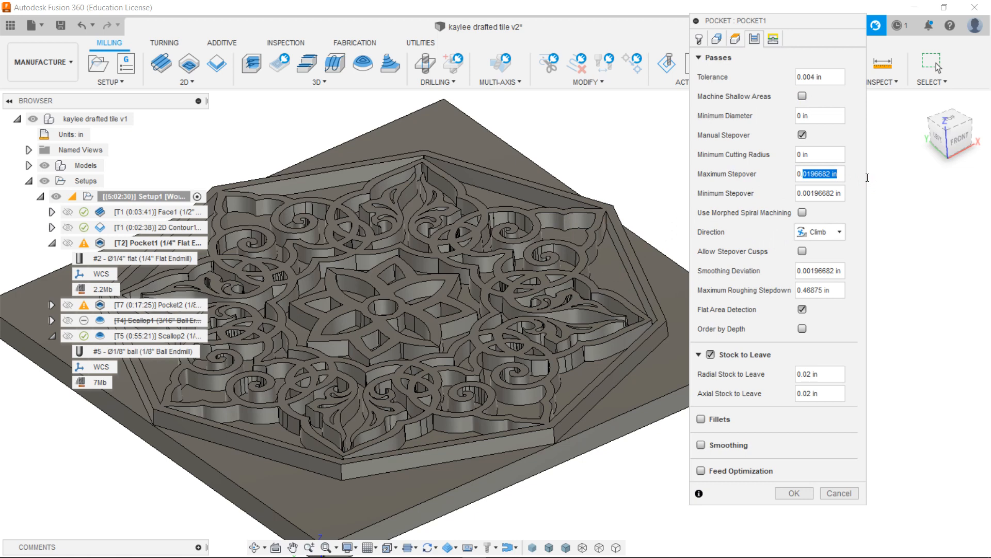
{"action": "type", "text": "125"}
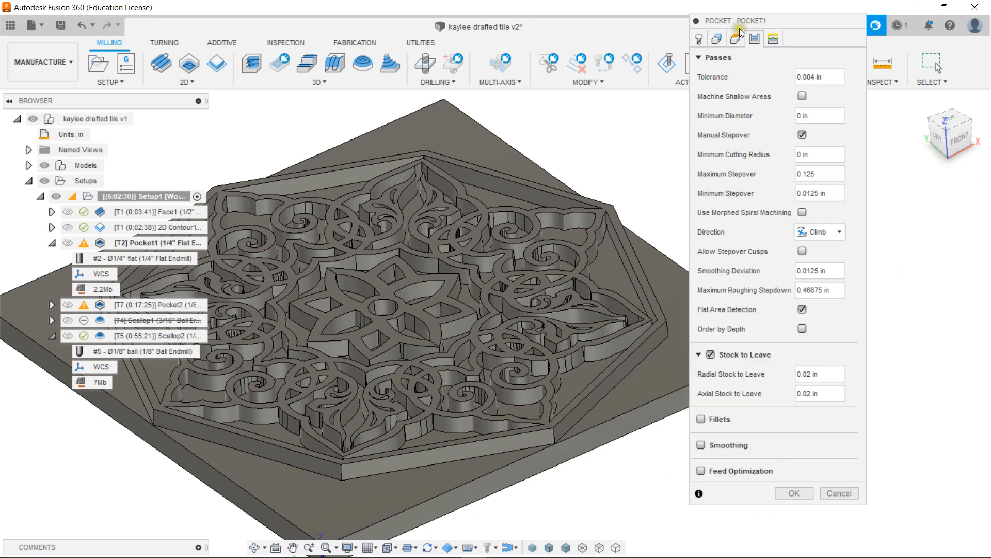
{"action": "left_click", "coordinate": [773, 39]}
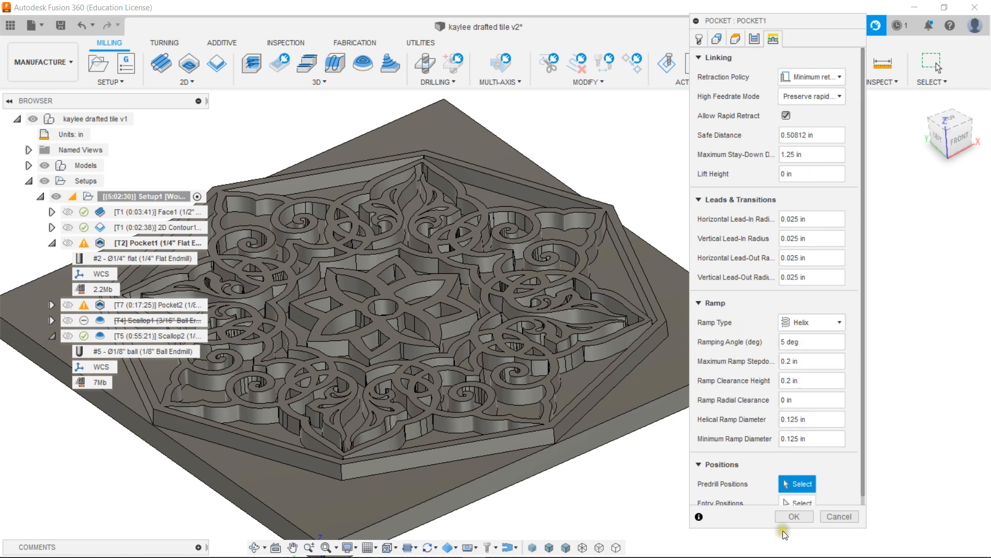
{"action": "left_click", "coordinate": [794, 516]}
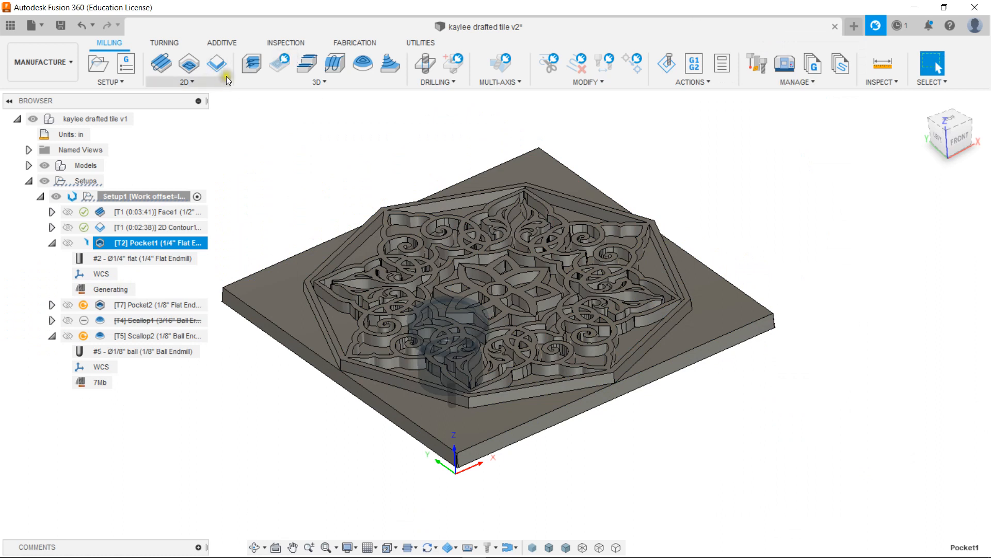
{"action": "left_click_drag", "start_coordinate": [206, 101], "coordinate": [237, 101]}
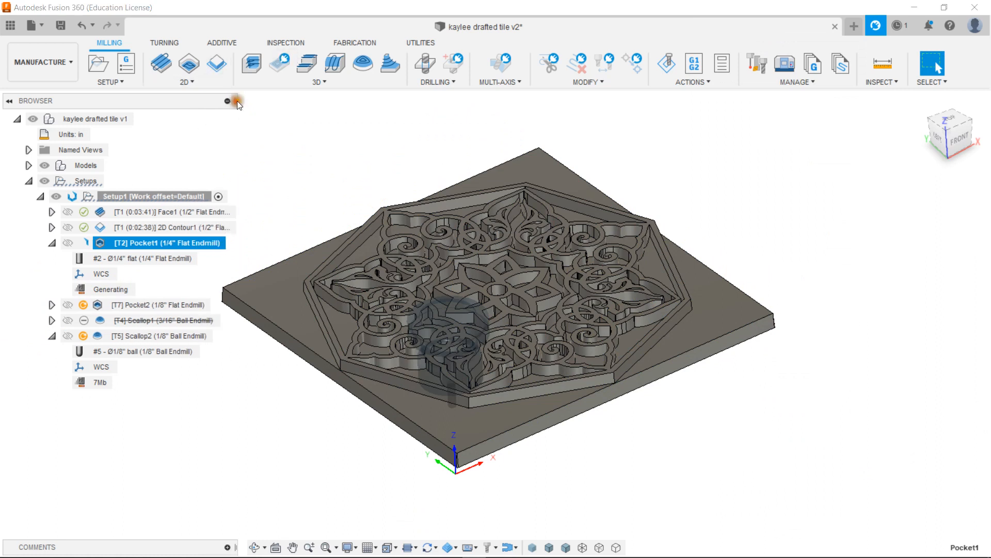
{"action": "mouse_move", "coordinate": [687, 549]}
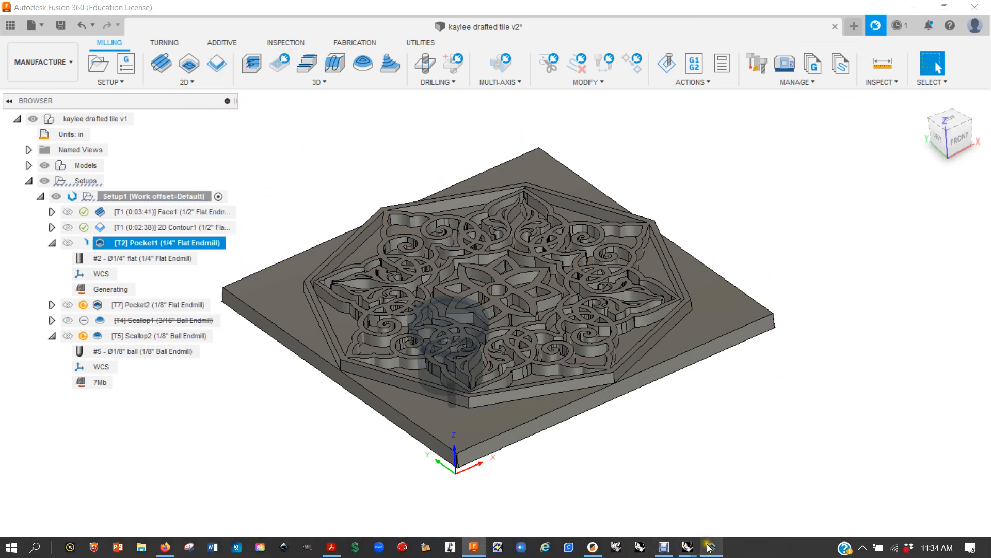
{"action": "left_click", "coordinate": [664, 549]}
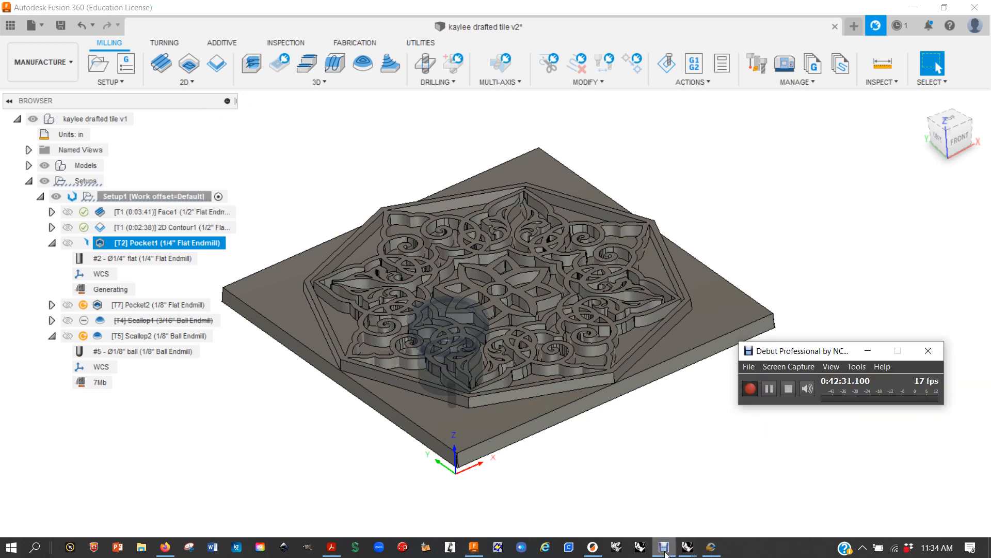
{"action": "left_click", "coordinate": [665, 548]}
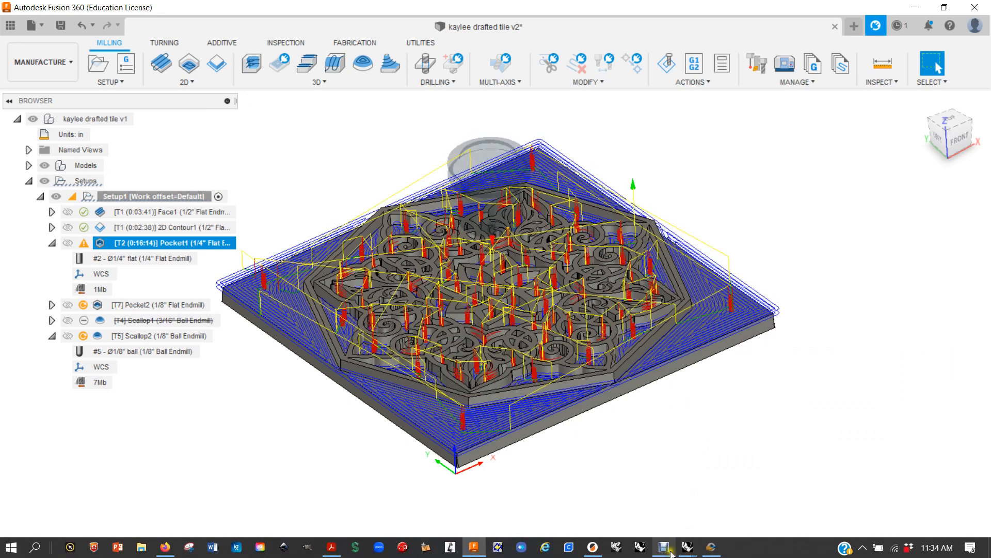
{"action": "left_click", "coordinate": [664, 549]}
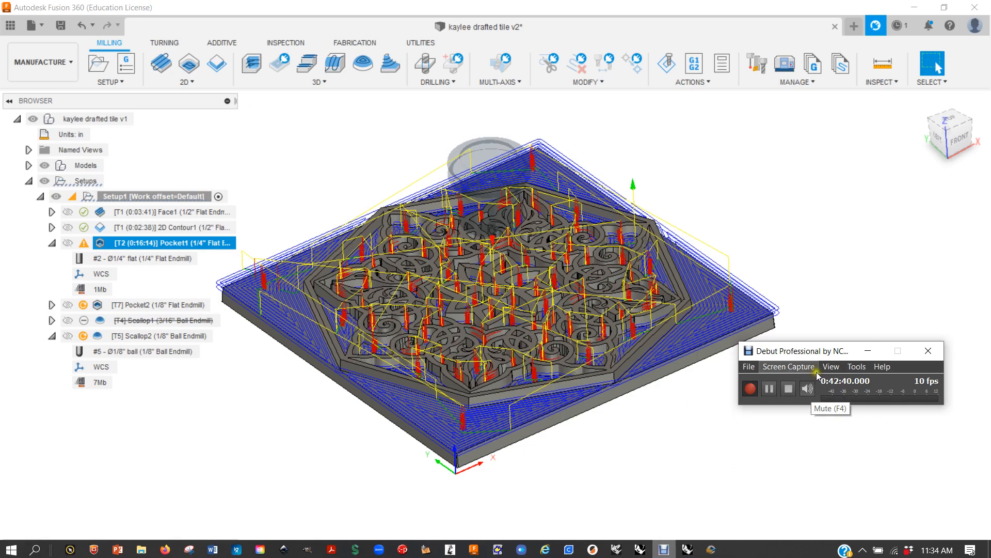
{"action": "left_click", "coordinate": [769, 389]}
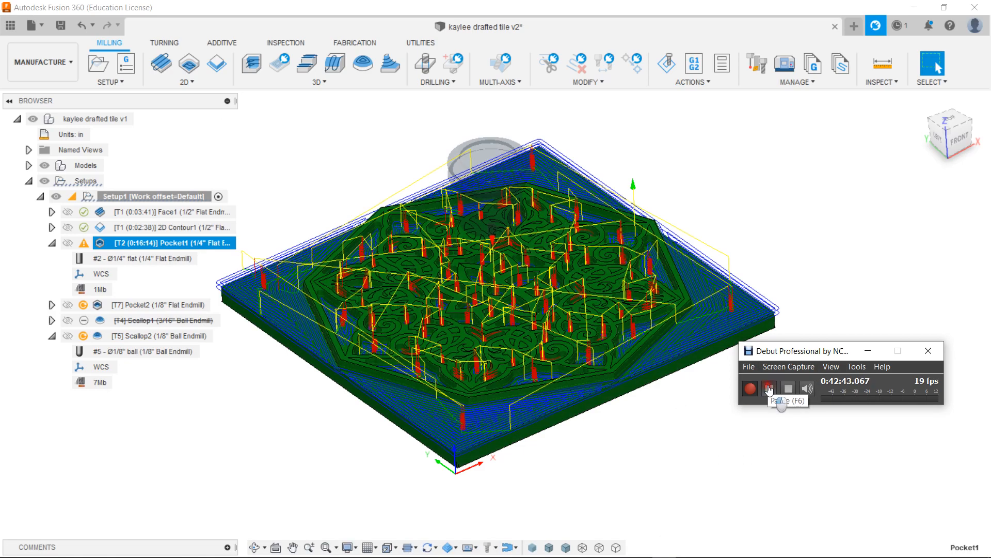
Inspect Pocket1's regenerated toolpath and warning details, and collapse the operation's entry
{"action": "scroll", "coordinate": [678, 338], "scroll_direction": "up", "scroll_amount": 3}
{"action": "middle_click_drag", "start_coordinate": [671, 365], "coordinate": [622, 372], "text": "shift"}
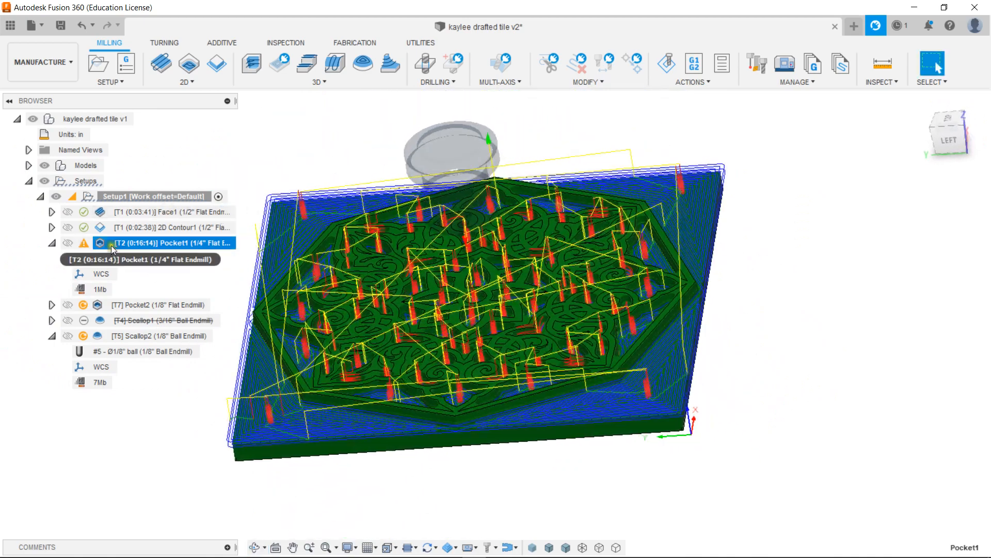
{"action": "mouse_move", "coordinate": [86, 246]}
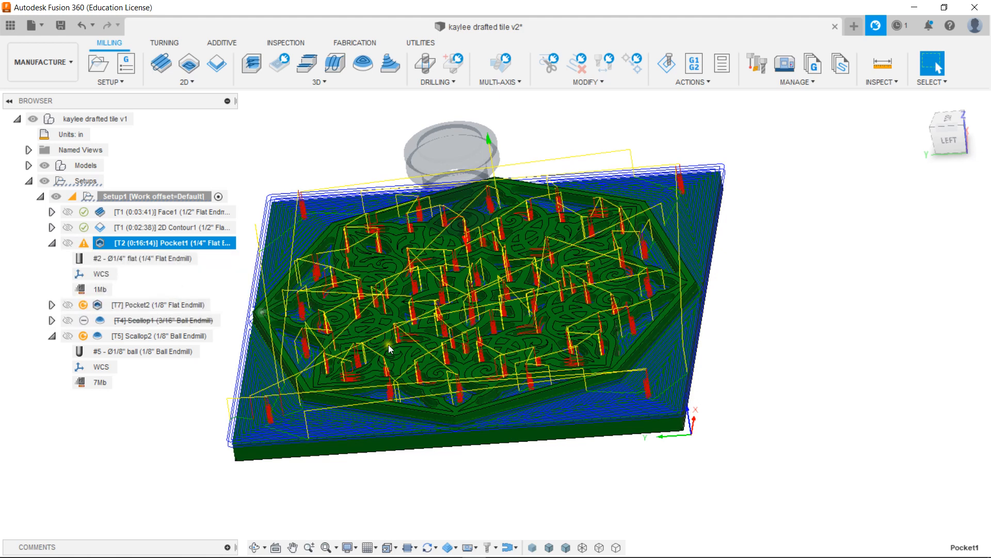
{"action": "left_click", "coordinate": [52, 244]}
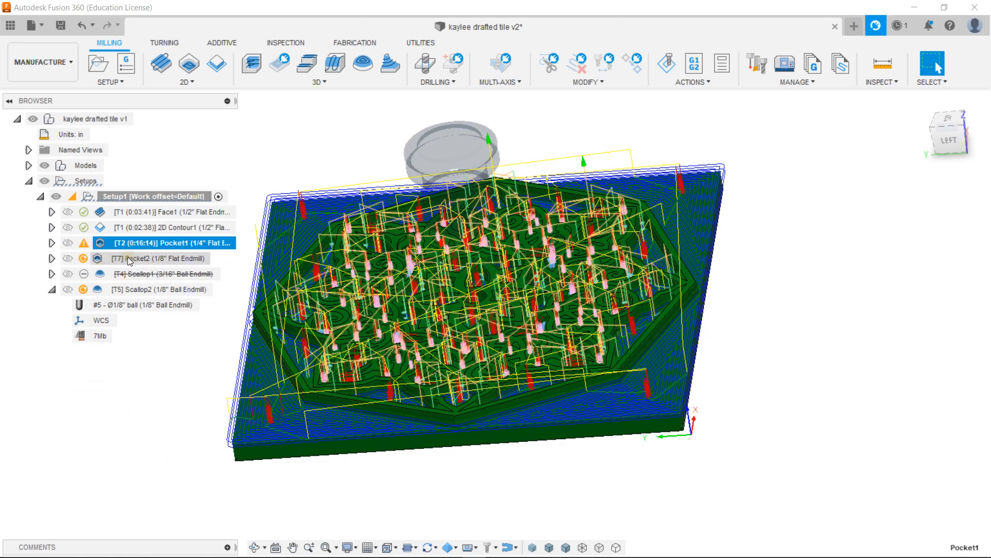
Check Pocket2's toolpath status and regenerate only that operation's toolpath
{"action": "left_click", "coordinate": [98, 259], "text": "ctrl"}
{"action": "mouse_move", "coordinate": [86, 260]}
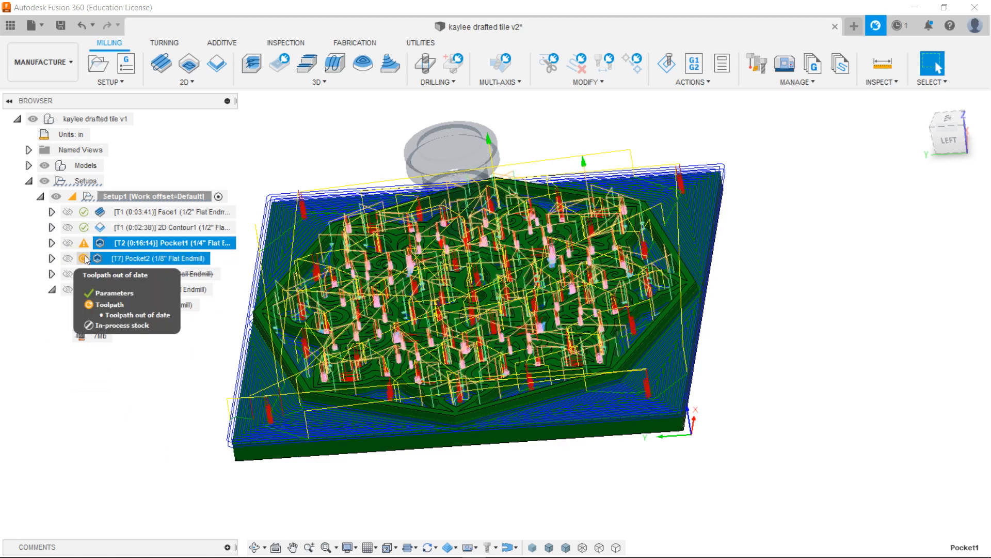
{"action": "left_click", "coordinate": [101, 258]}
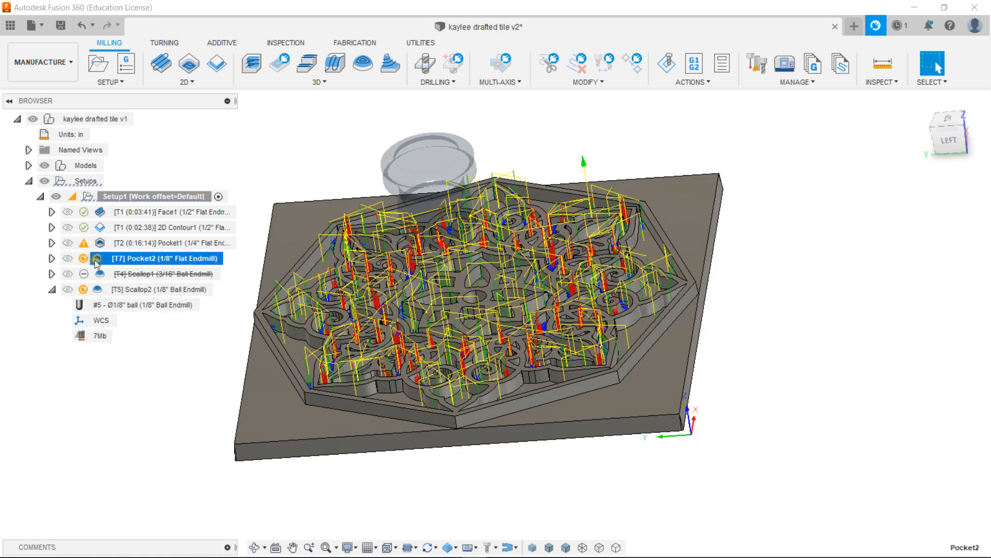
{"action": "left_click", "coordinate": [83, 258]}
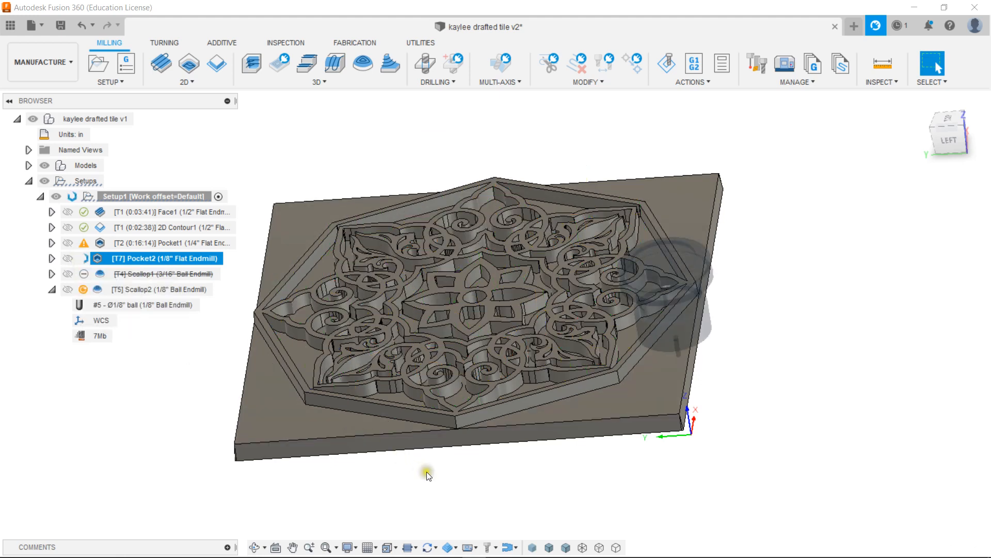
Examine Pocket2's regenerated toolpath up close across the tile's recesses and read its warning details
{"action": "left_click", "coordinate": [665, 547]}
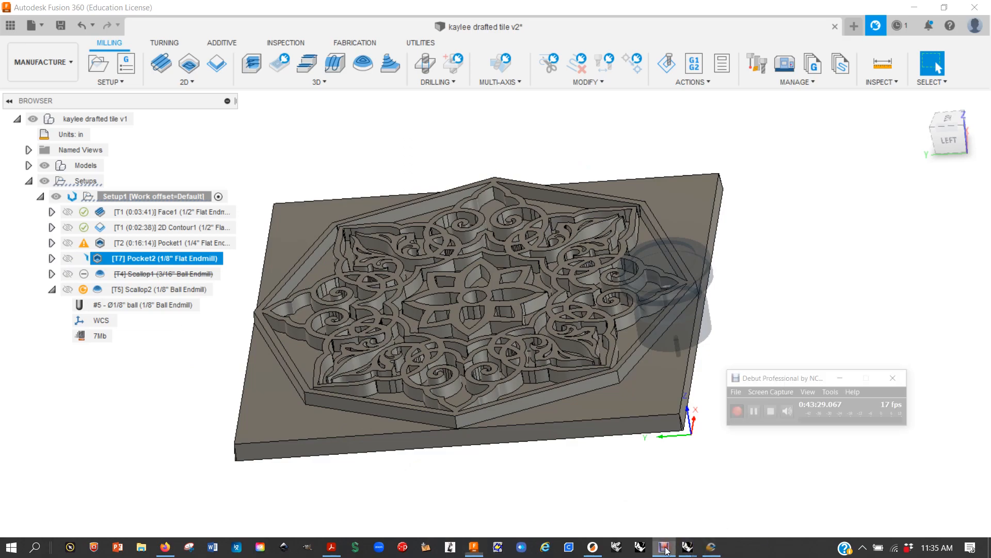
{"action": "middle_click_drag", "start_coordinate": [807, 415], "coordinate": [797, 338], "text": "shift"}
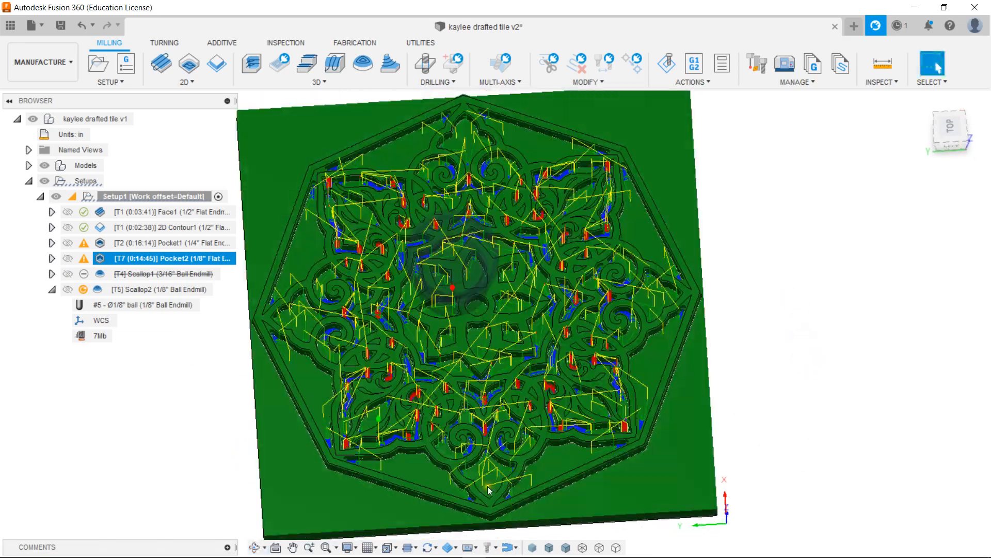
{"action": "scroll", "coordinate": [455, 400], "scroll_direction": "up", "scroll_amount": 10}
{"action": "middle_click_drag", "start_coordinate": [463, 427], "coordinate": [433, 368], "text": "shift"}
{"action": "scroll", "coordinate": [454, 411], "scroll_direction": "down", "scroll_amount": 5}
{"action": "mouse_move", "coordinate": [83, 259]}
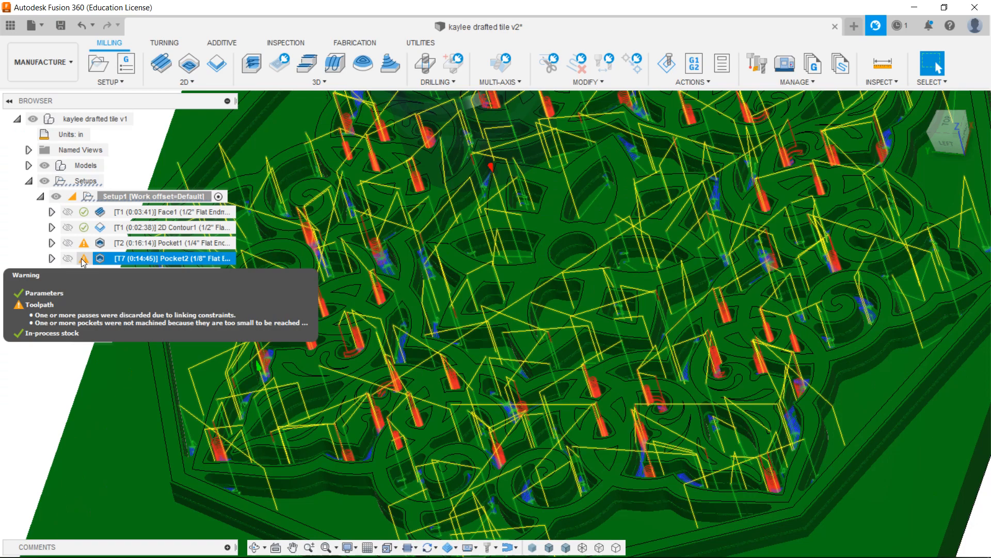
Delete the suppressed Scallop1 operation that uses the 3/16" ball endmill from Setup1
{"action": "mouse_move", "coordinate": [897, 465]}
{"action": "middle_mouse_down", "text": "shift"}
{"action": "mouse_move", "coordinate": [877, 406]}
{"action": "mouse_move", "coordinate": [890, 465]}
{"action": "middle_mouse_up", "text": "shift"}
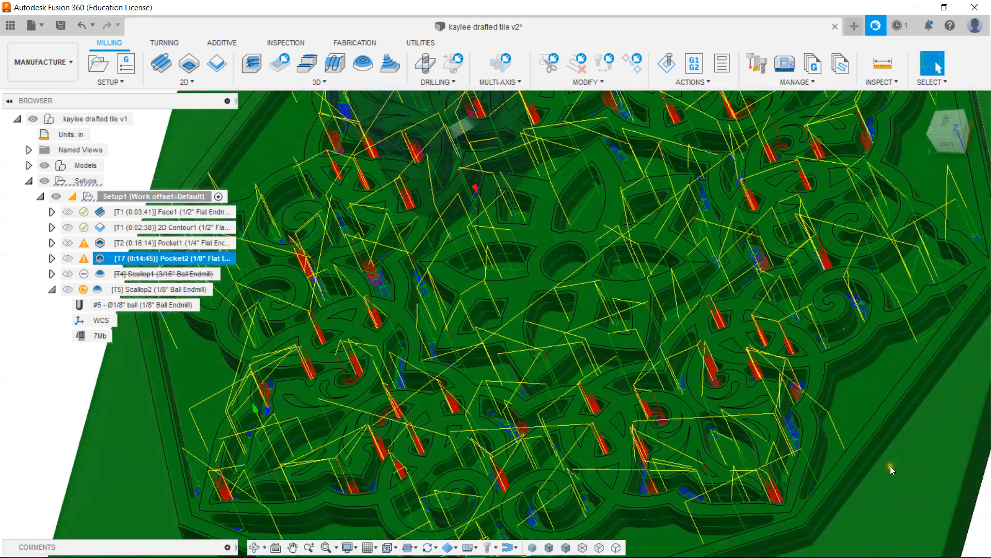
{"action": "scroll", "coordinate": [621, 417], "scroll_direction": "down", "scroll_amount": 4}
{"action": "middle_click_drag", "start_coordinate": [621, 417], "coordinate": [631, 438], "text": "shift"}
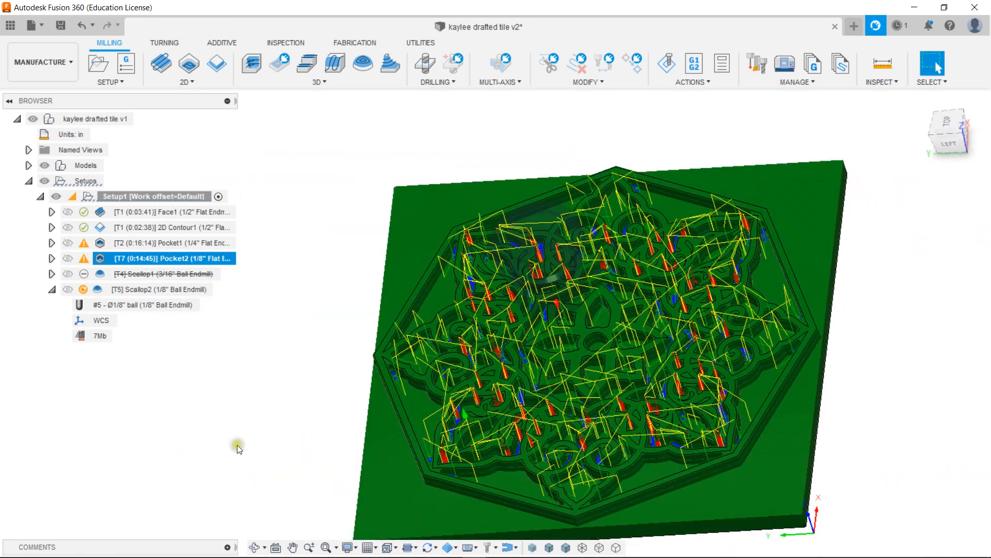
{"action": "left_click", "coordinate": [238, 447]}
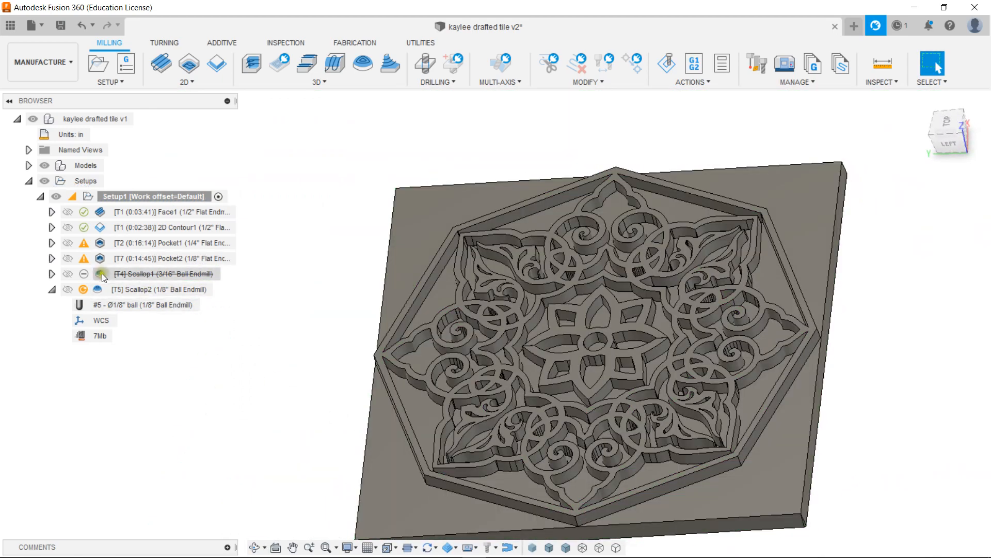
{"action": "left_click", "coordinate": [157, 274]}
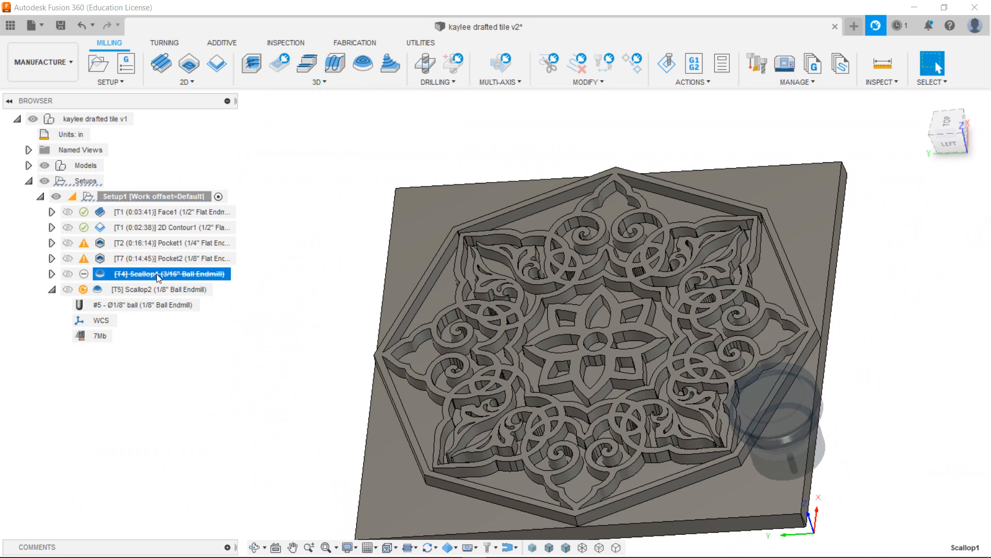
{"action": "right_click", "coordinate": [158, 278]}
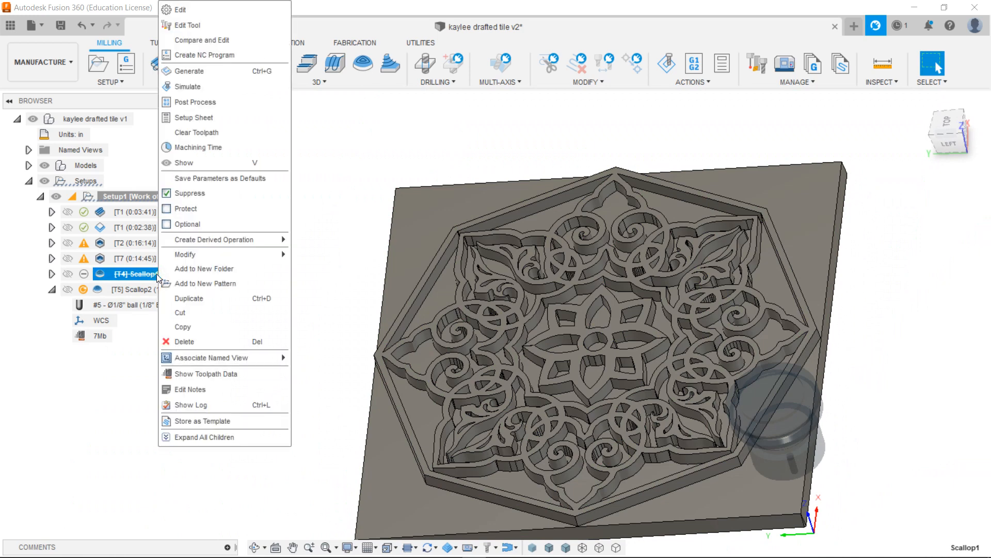
{"action": "left_click", "coordinate": [171, 341]}
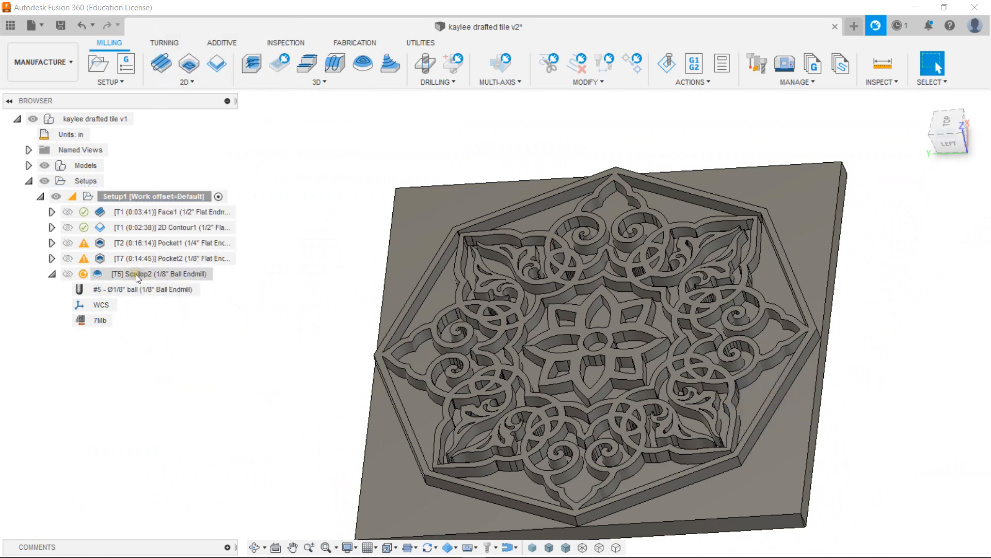
Examine Scallop2's toolpath up close along the drafted walls of the tile's central flower
{"action": "left_click", "coordinate": [136, 274]}
{"action": "mouse_move", "coordinate": [138, 426]}
{"action": "middle_mouse_down", "text": "shift"}
{"action": "mouse_move", "coordinate": [156, 405]}
{"action": "mouse_move", "coordinate": [141, 402]}
{"action": "mouse_move", "coordinate": [146, 409]}
{"action": "middle_mouse_up", "text": "shift"}
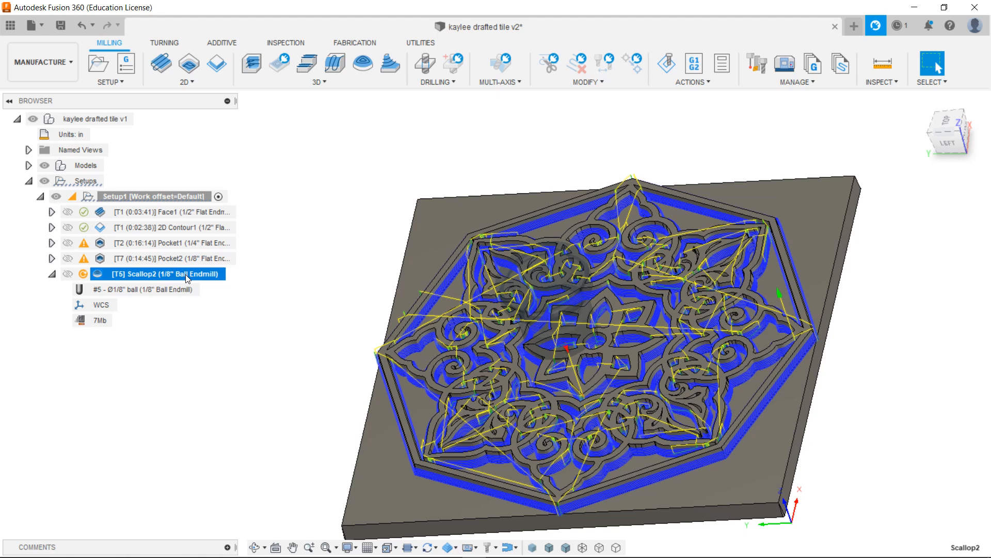
{"action": "middle_click_drag", "start_coordinate": [282, 393], "coordinate": [289, 423], "text": "shift"}
{"action": "scroll", "coordinate": [641, 449], "scroll_direction": "up", "scroll_amount": 10}
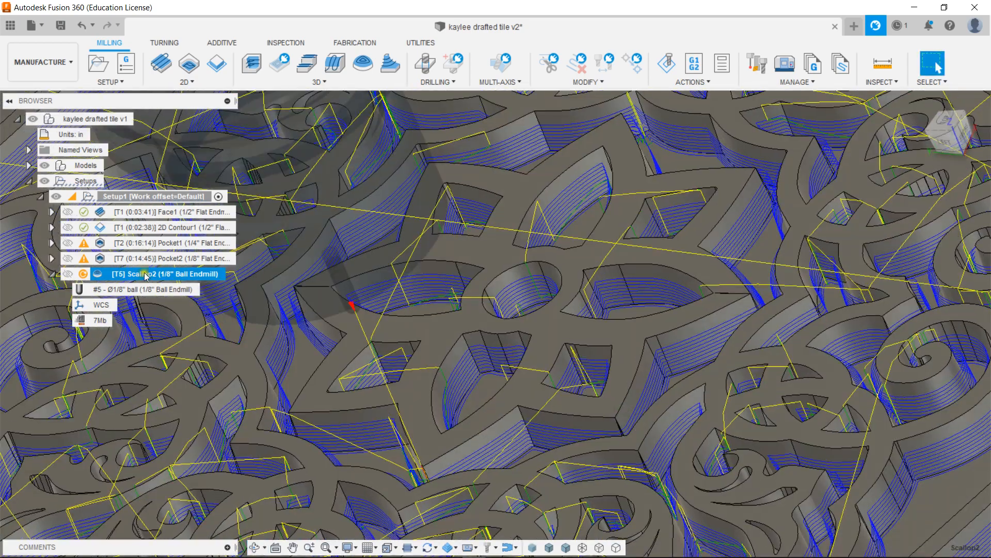
{"action": "double_click", "coordinate": [97, 274]}
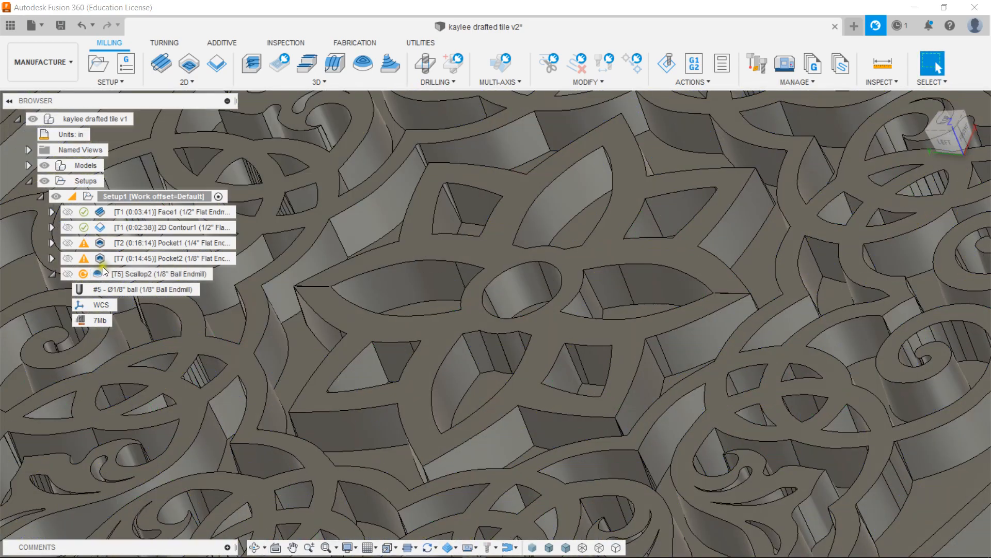
Set Pocket2's ramp and plunge feedrates to 100 in/min and apply the edit to regenerate its toolpath
{"action": "left_click", "coordinate": [101, 258]}
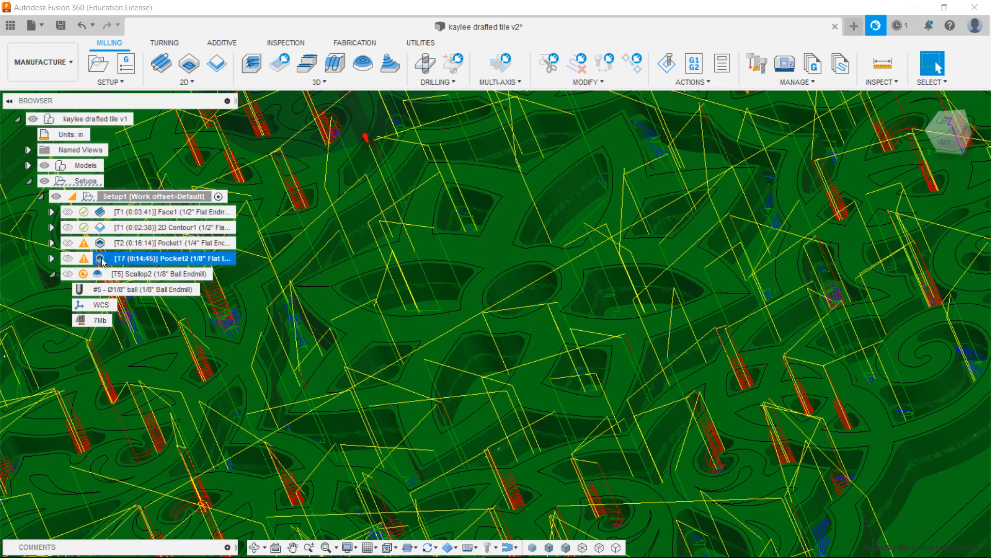
{"action": "double_click", "coordinate": [101, 259]}
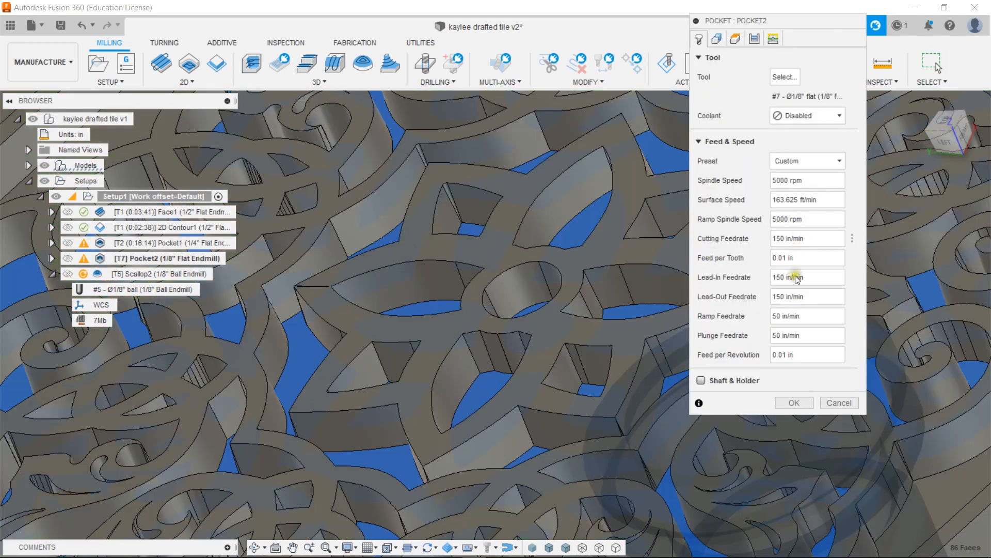
{"action": "left_click", "coordinate": [809, 318]}
{"action": "type", "text": "100"}
{"action": "double_click", "coordinate": [812, 336]}
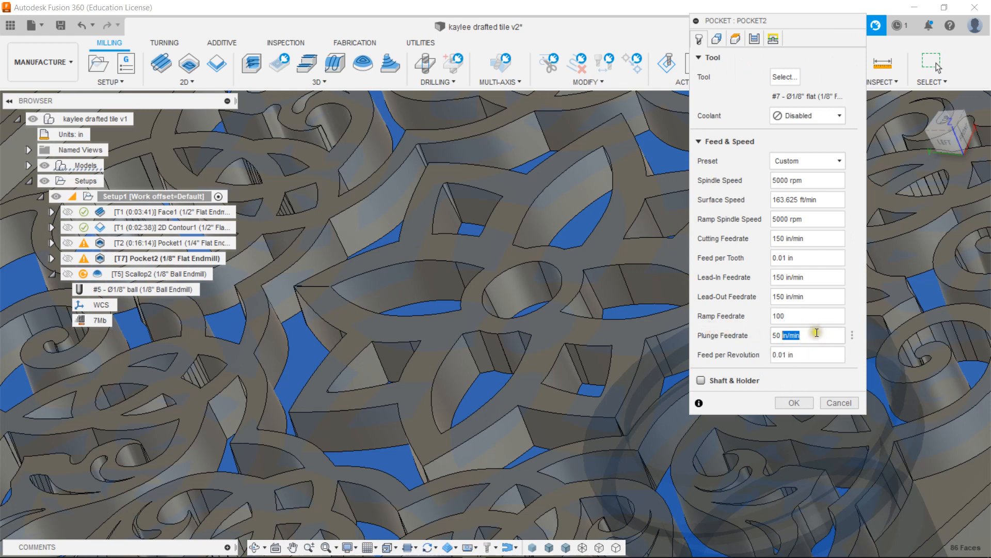
{"action": "left_click_drag", "start_coordinate": [810, 337], "coordinate": [719, 335]}
{"action": "type", "text": "100"}
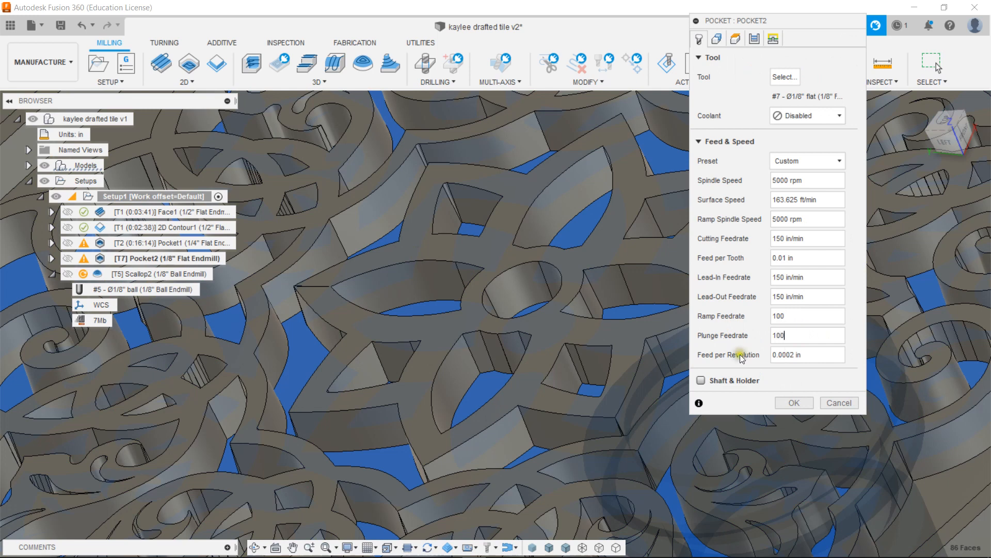
{"action": "left_click", "coordinate": [754, 40]}
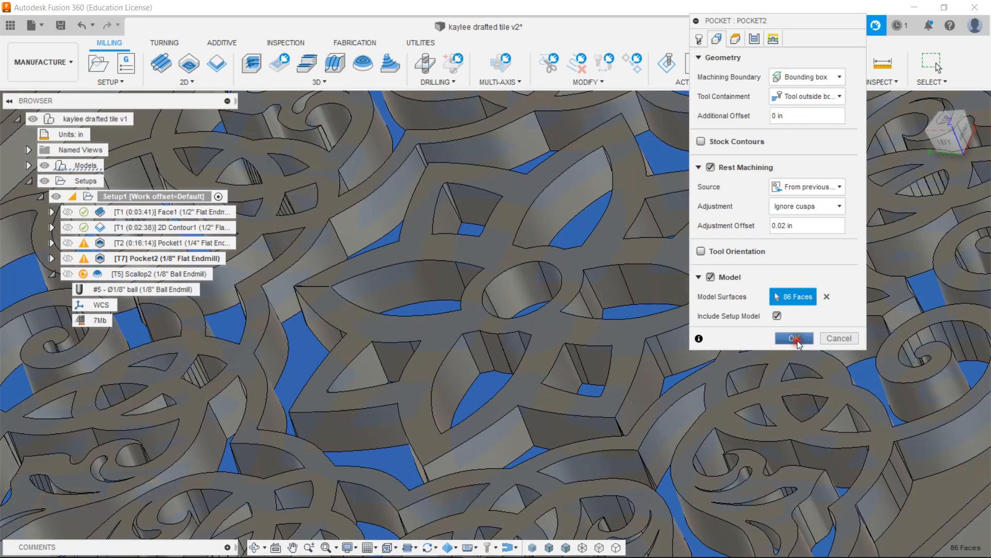
{"action": "left_click", "coordinate": [796, 339]}
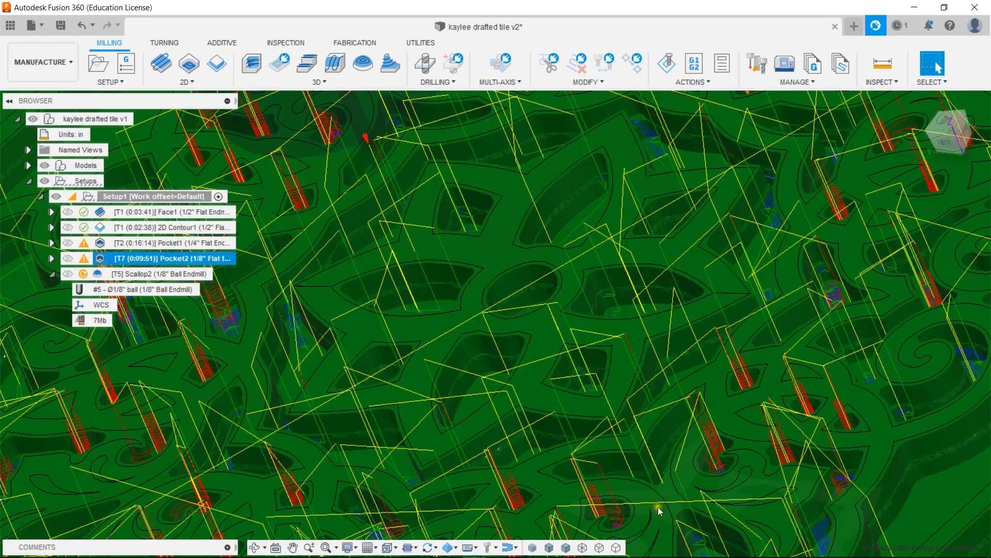
Compare the toolpaths of Pocket2, Pocket1 and Scallop2 across the tile
{"action": "scroll", "coordinate": [210, 395], "scroll_direction": "down", "scroll_amount": 5}
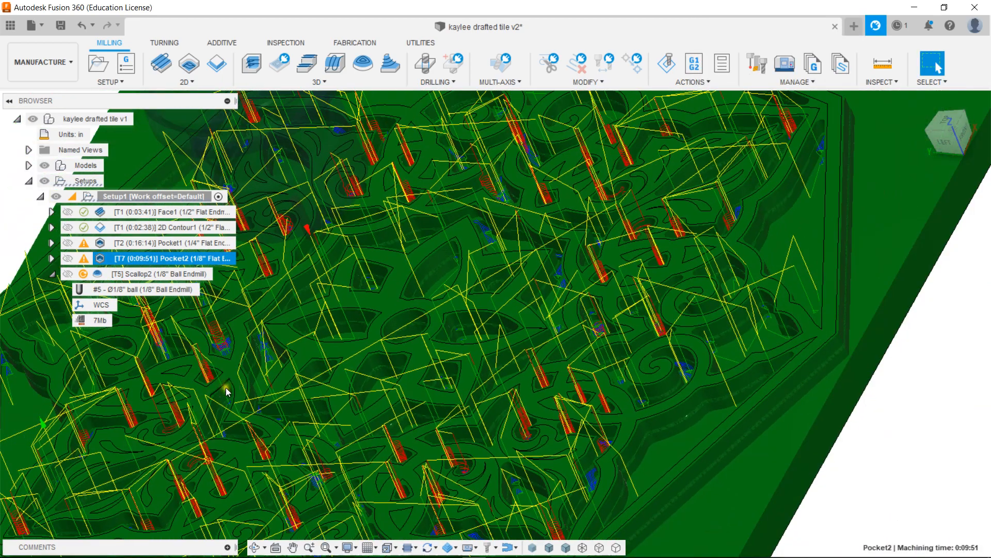
{"action": "left_click", "coordinate": [142, 256]}
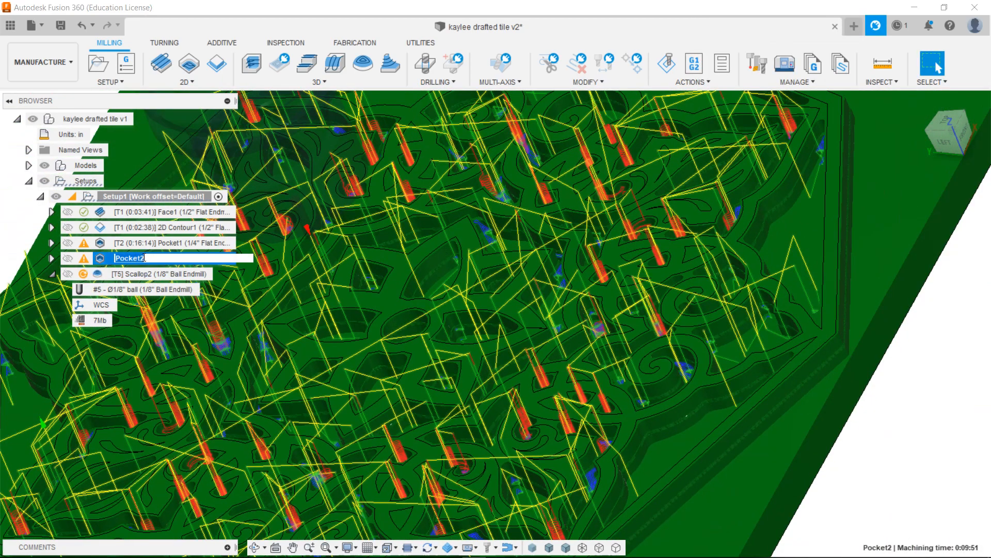
{"action": "left_click", "coordinate": [103, 256]}
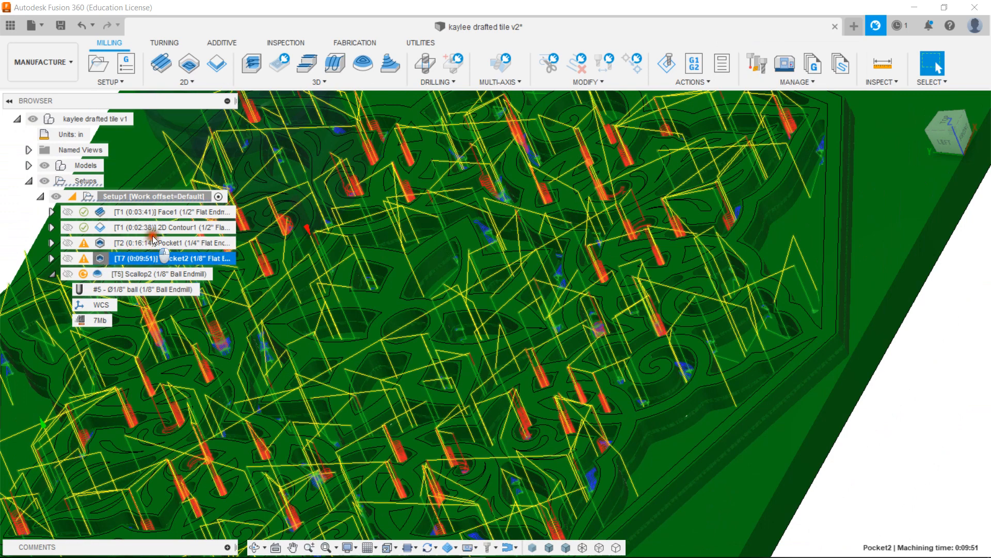
{"action": "left_click", "coordinate": [194, 241]}
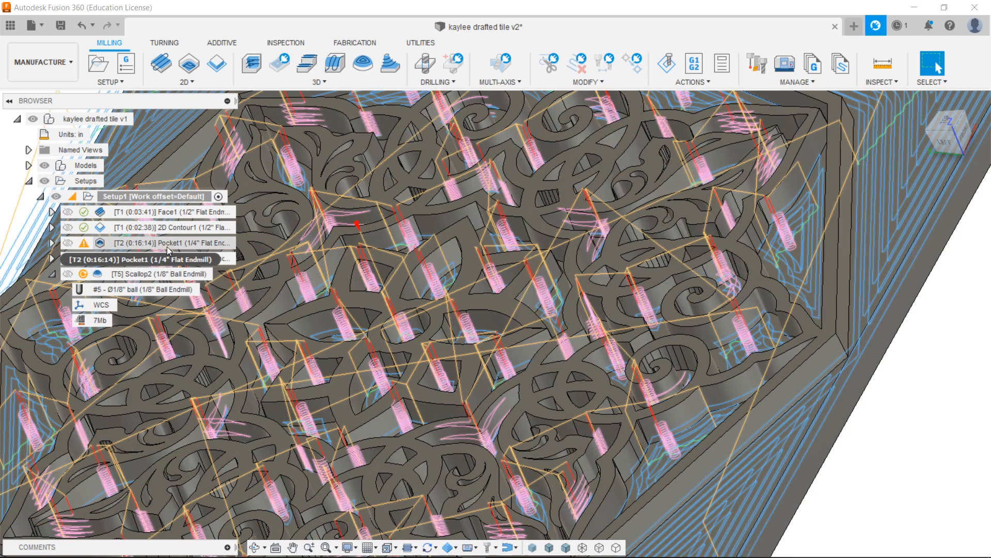
{"action": "left_click", "coordinate": [167, 246]}
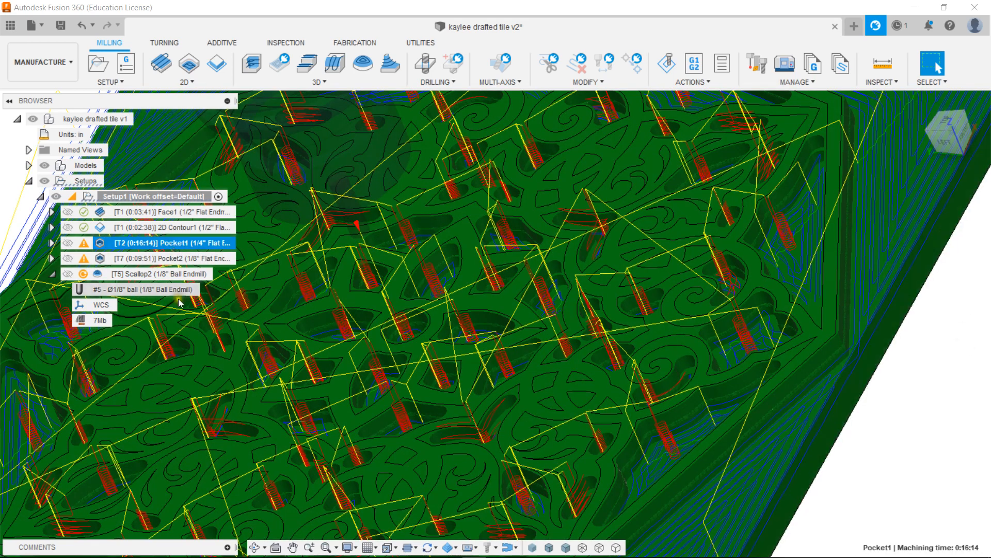
{"action": "left_click", "coordinate": [147, 262]}
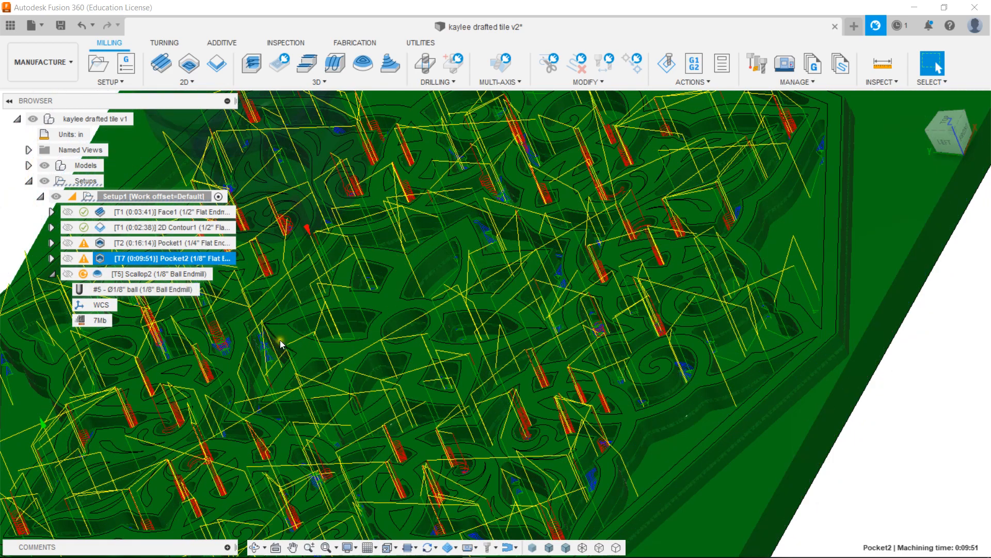
{"action": "left_click", "coordinate": [119, 277]}
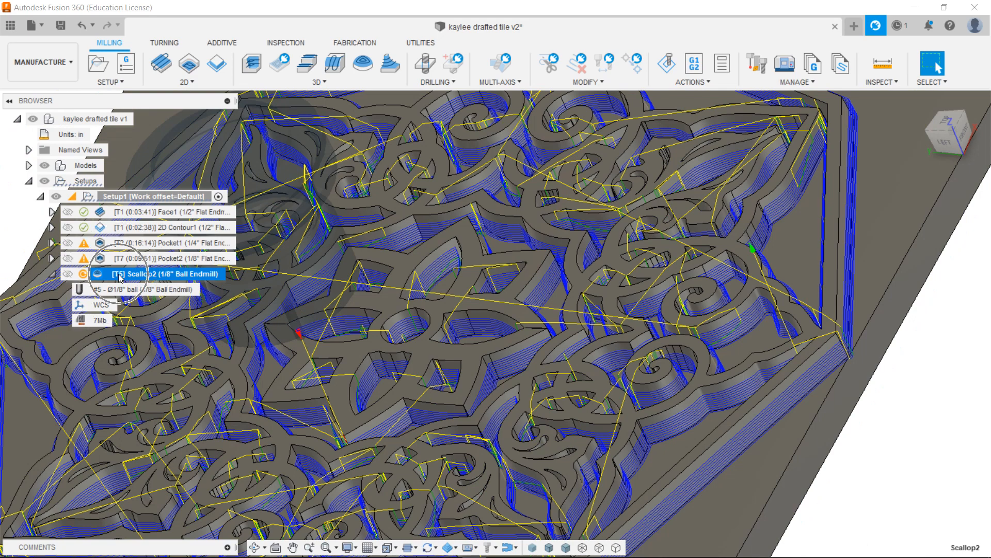
Open the Scallop2 operation's settings for editing
{"action": "left_click", "coordinate": [120, 277]}
{"action": "key", "text": "Return"}
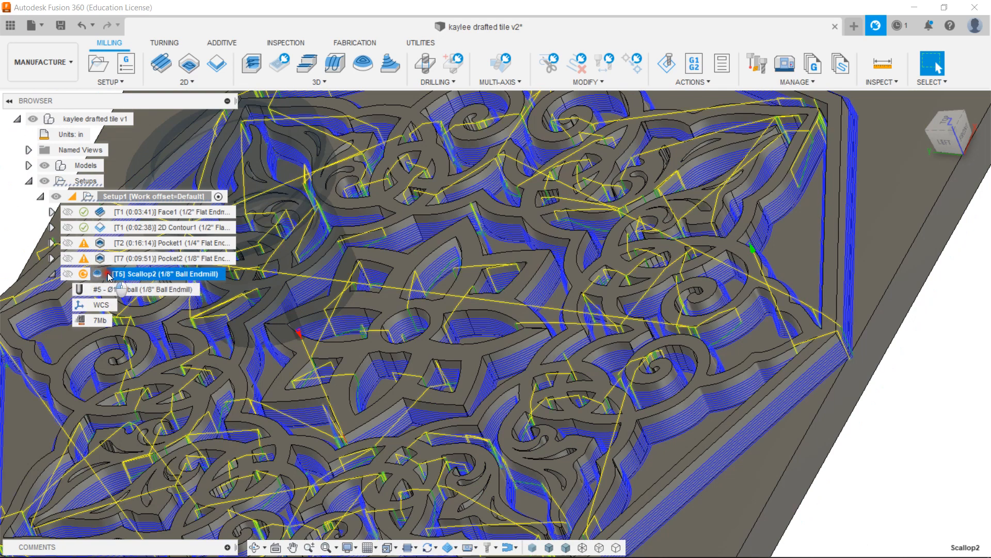
{"action": "double_click", "coordinate": [95, 272]}
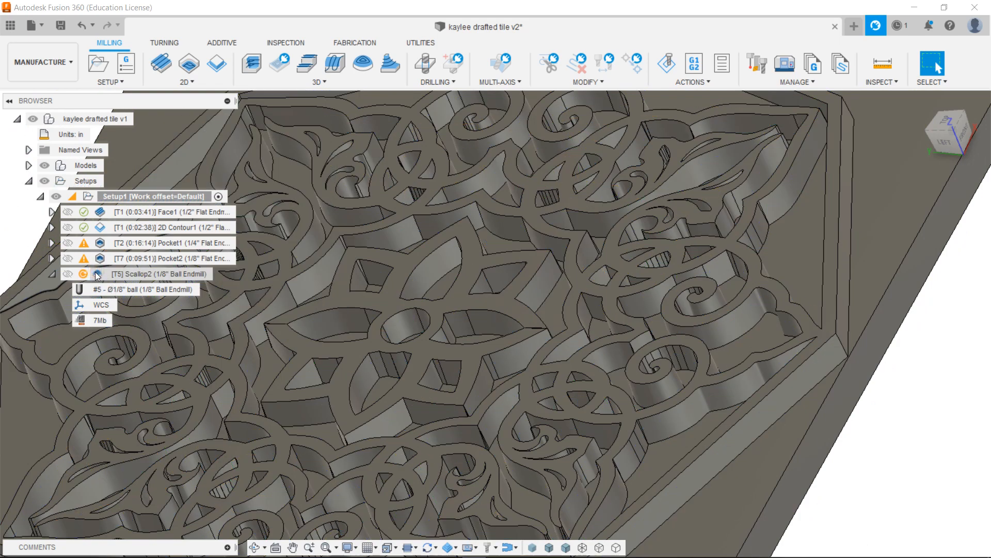
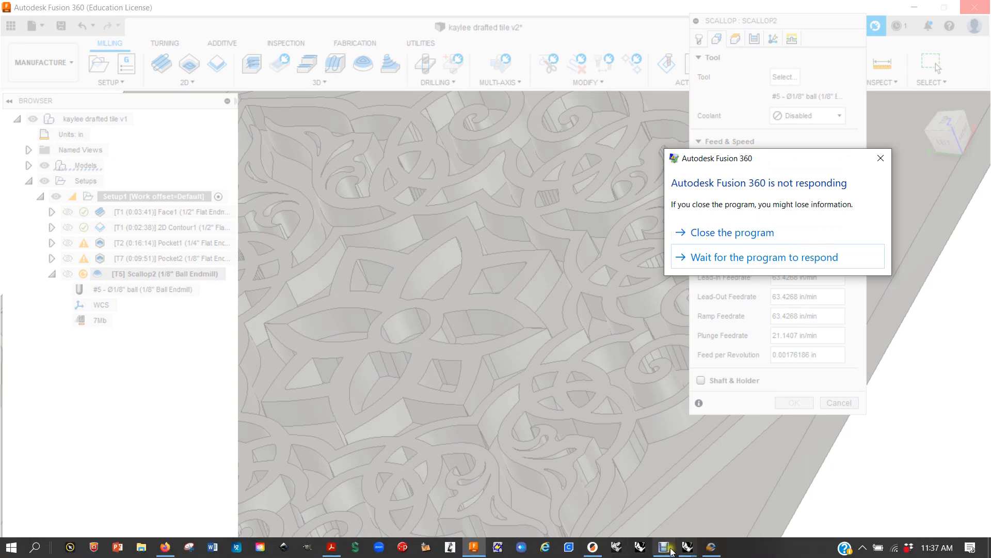
{"action": "left_click", "coordinate": [665, 548]}
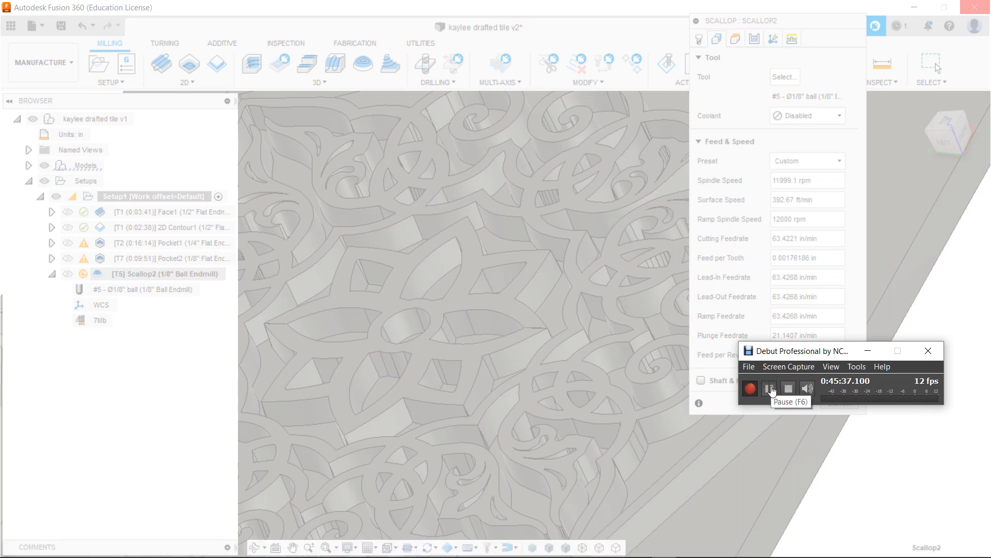
{"action": "left_click", "coordinate": [771, 391]}
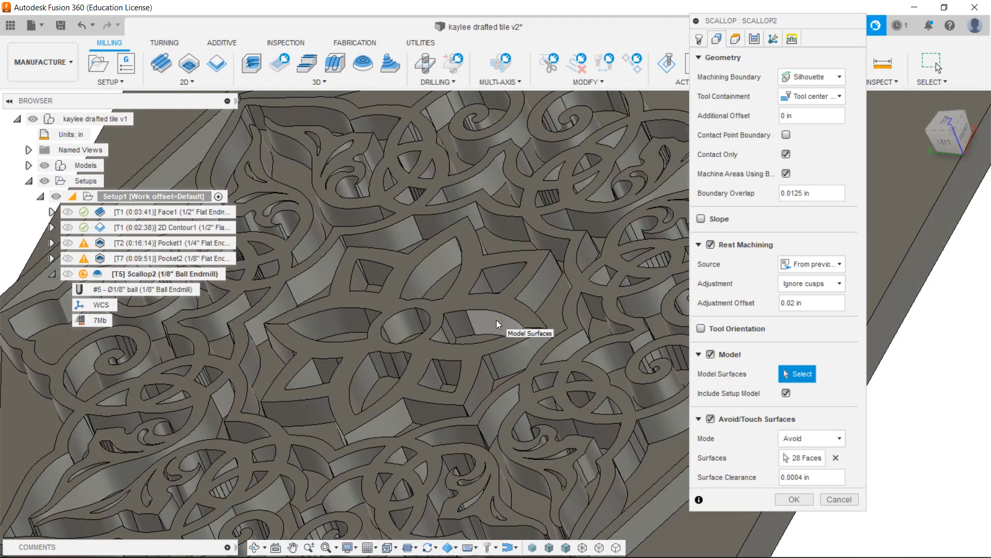
Accept Scallop2's settings and save the design with the version description "User Saved"
{"action": "middle_click_drag", "start_coordinate": [511, 322], "coordinate": [485, 333], "text": "shift"}
{"action": "scroll", "coordinate": [458, 312], "scroll_direction": "down", "scroll_amount": 3}
{"action": "key", "text": "Return"}
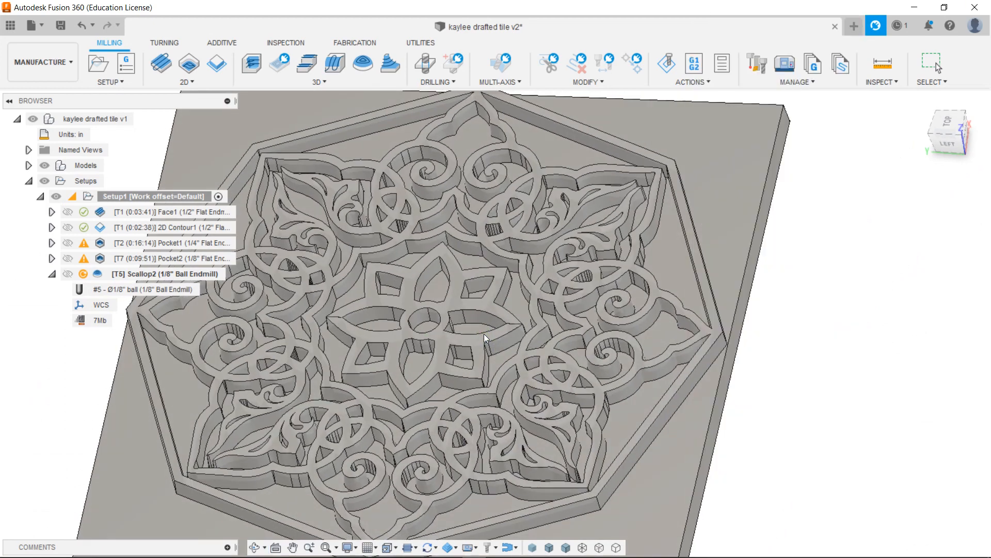
{"action": "key", "text": "ctrl+s"}
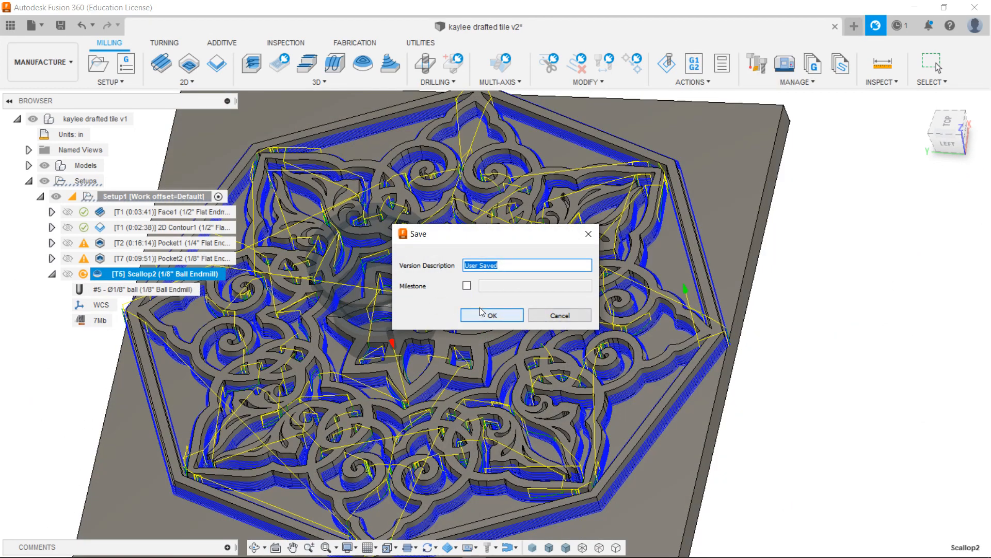
{"action": "left_click", "coordinate": [480, 313]}
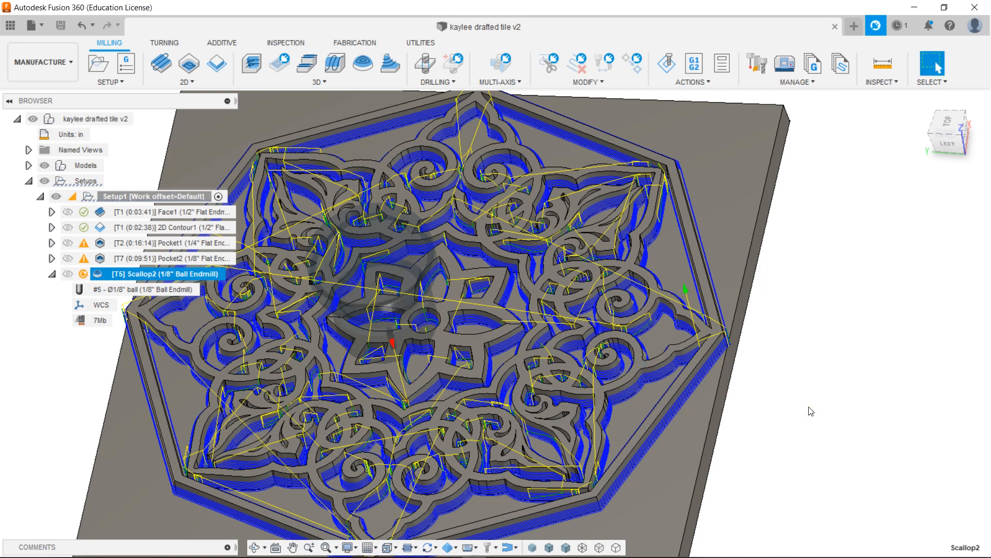
Open Scallop2's settings for editing and set its cutting feedrate to 150 in/min
{"action": "mouse_move", "coordinate": [811, 411]}
{"action": "middle_mouse_down", "text": "shift"}
{"action": "mouse_move", "coordinate": [802, 387]}
{"action": "mouse_move", "coordinate": [806, 395]}
{"action": "middle_mouse_up", "text": "shift"}
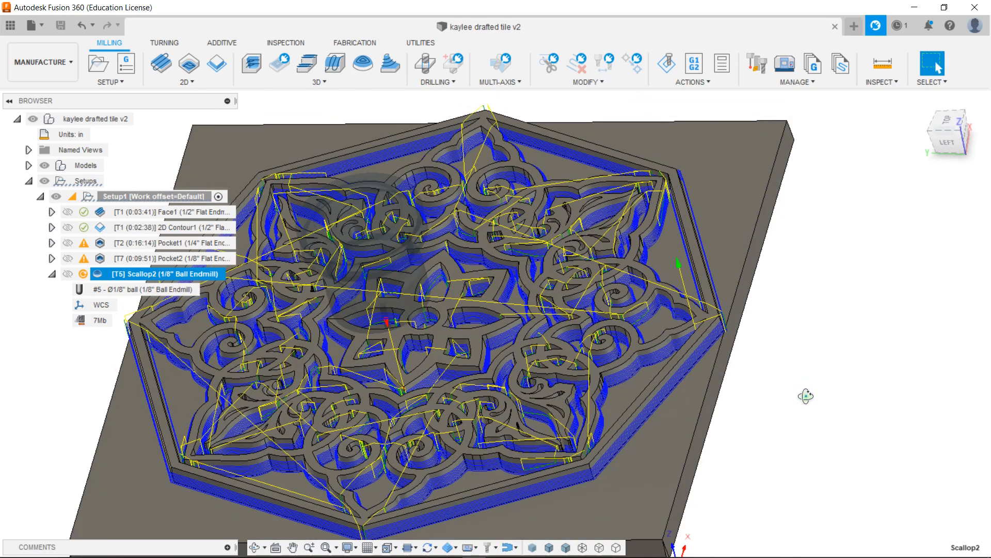
{"action": "double_click", "coordinate": [96, 274]}
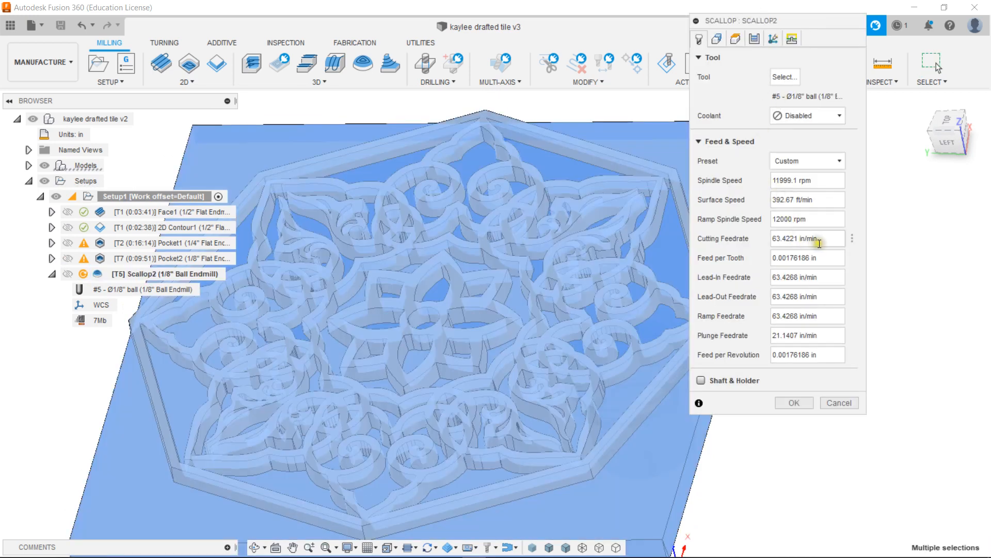
{"action": "left_click_drag", "start_coordinate": [823, 241], "coordinate": [746, 231]}
{"action": "type", "text": "150"}
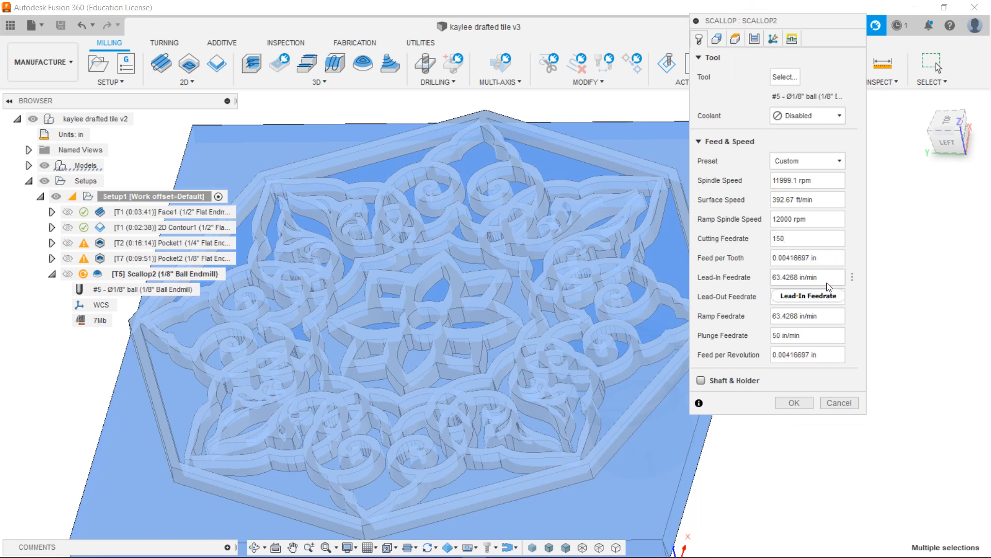
Set Scallop2's lead-in and lead-out feedrates to 150 in/min
{"action": "left_click_drag", "start_coordinate": [825, 280], "coordinate": [640, 270]}
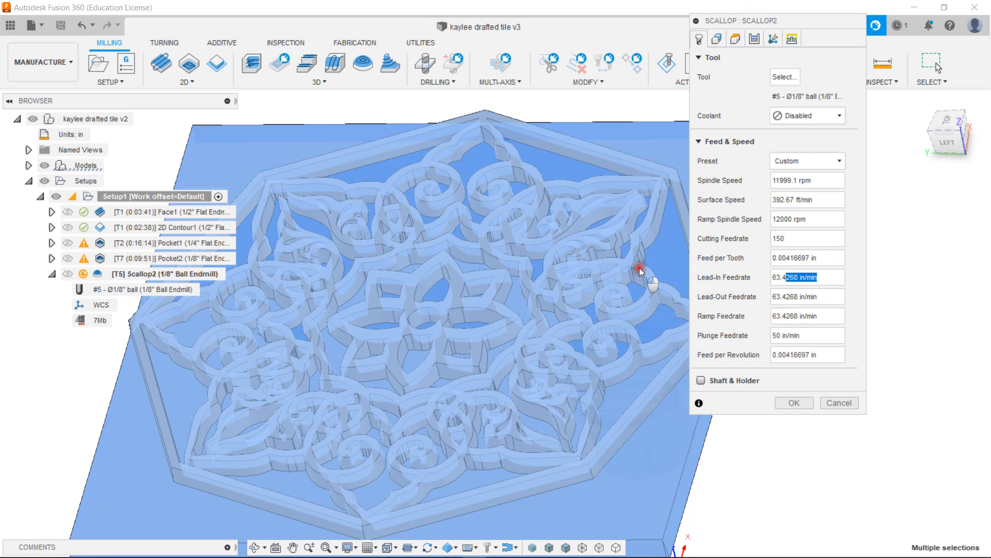
{"action": "left_click", "coordinate": [824, 281]}
{"action": "left_click_drag", "start_coordinate": [807, 279], "coordinate": [728, 274]}
{"action": "left_click", "coordinate": [821, 279]}
{"action": "left_click_drag", "start_coordinate": [822, 279], "coordinate": [762, 270]}
{"action": "type", "text": "1"}
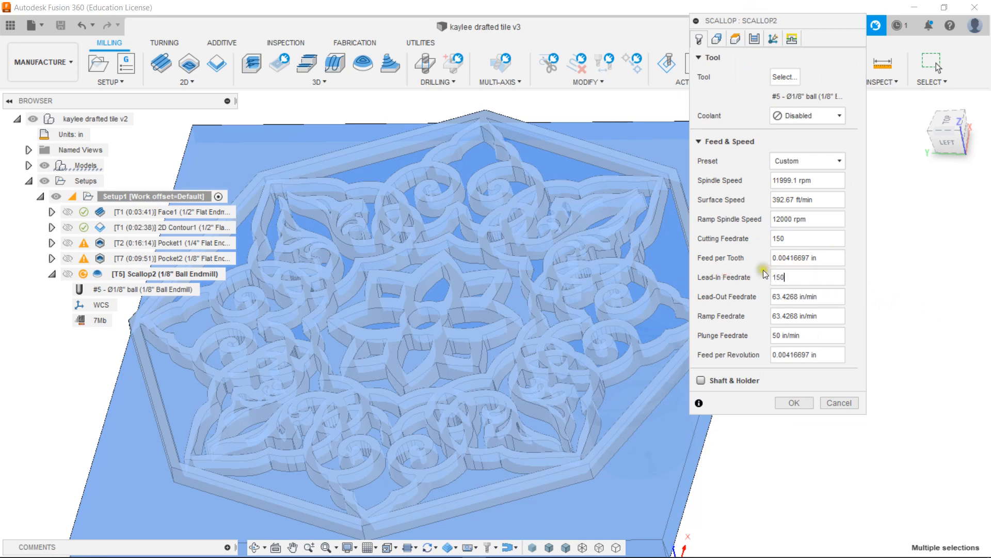
{"action": "type", "text": "50"}
{"action": "left_click_drag", "start_coordinate": [826, 296], "coordinate": [718, 298]}
{"action": "key", "text": "BackSpace"}
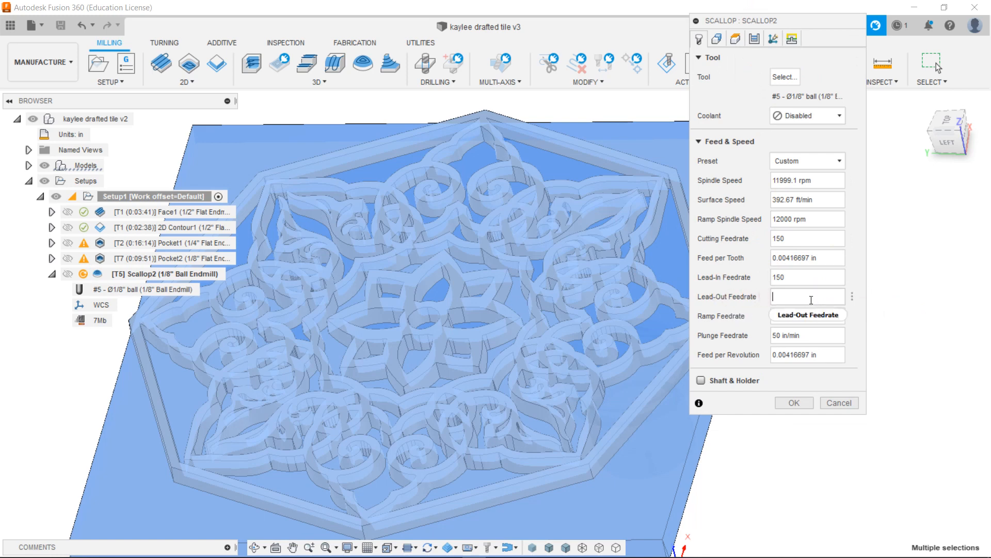
{"action": "type", "text": "150"}
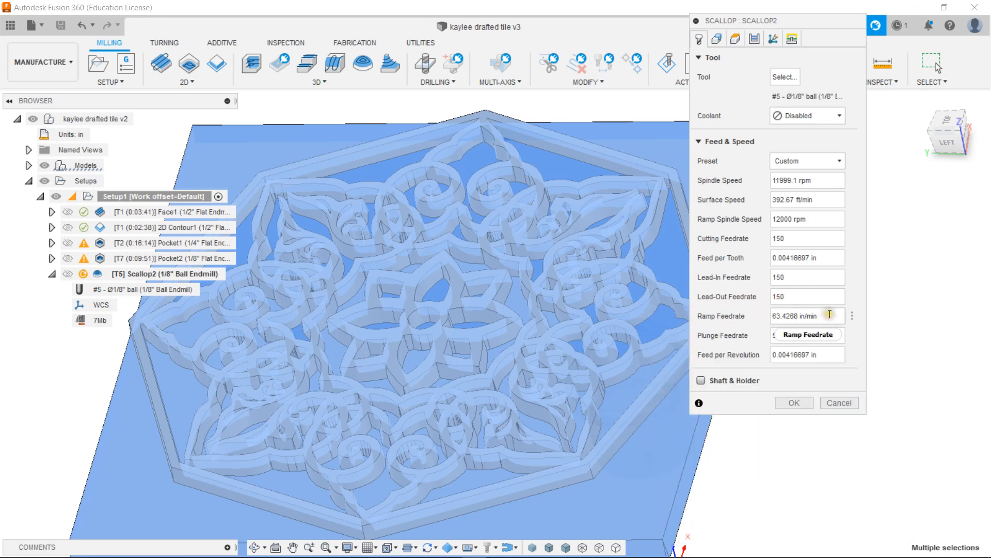
Set Scallop2's ramp feedrate to 150 in/min and its plunge feedrate to 100 in/min
{"action": "left_click_drag", "start_coordinate": [821, 316], "coordinate": [739, 300]}
{"action": "key", "text": "BackSpace"}
{"action": "key", "text": "BackSpace"}
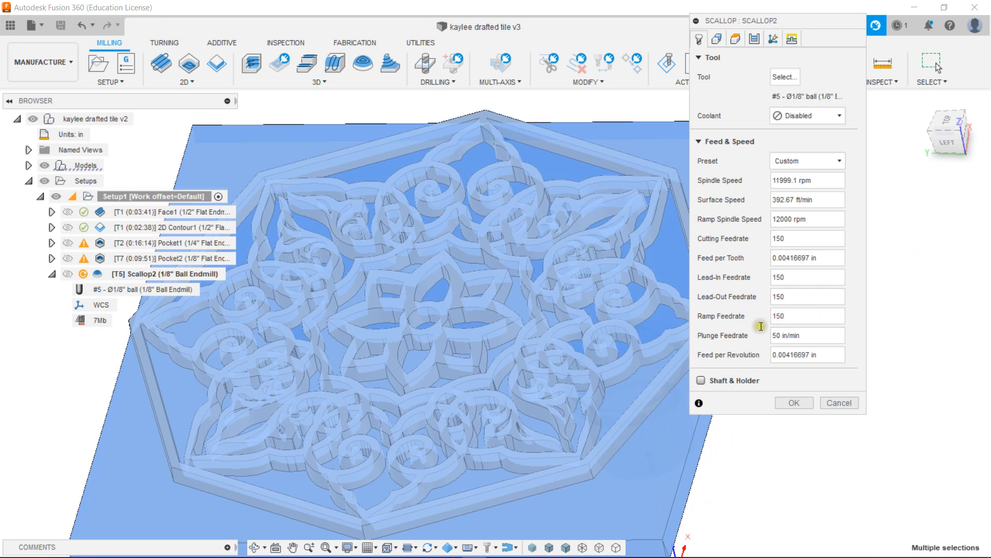
{"action": "left_click_drag", "start_coordinate": [816, 336], "coordinate": [757, 335]}
{"action": "type", "text": "100"}
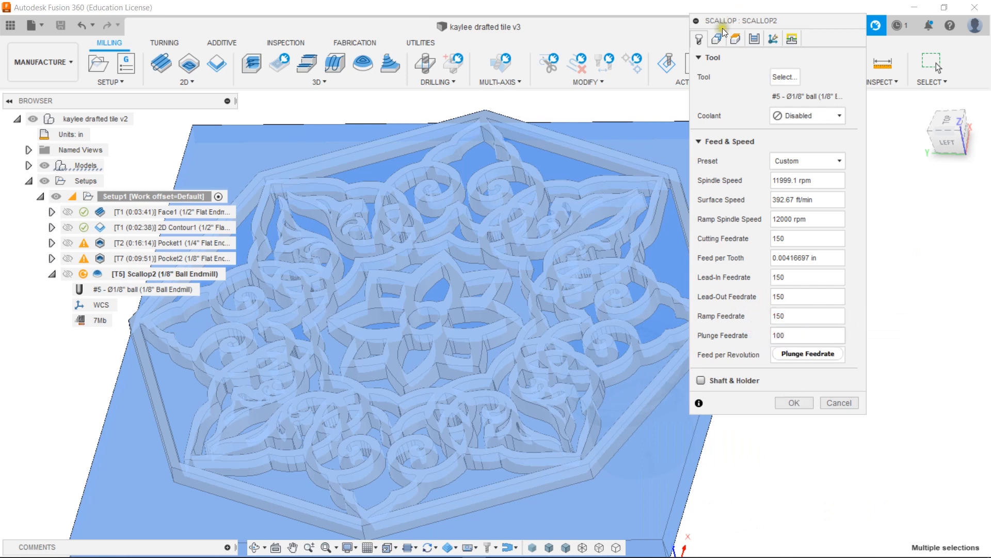
Check Scallop2's heights, passes and linking settings, and accept the edit to regenerate its toolpath
{"action": "left_click", "coordinate": [737, 39]}
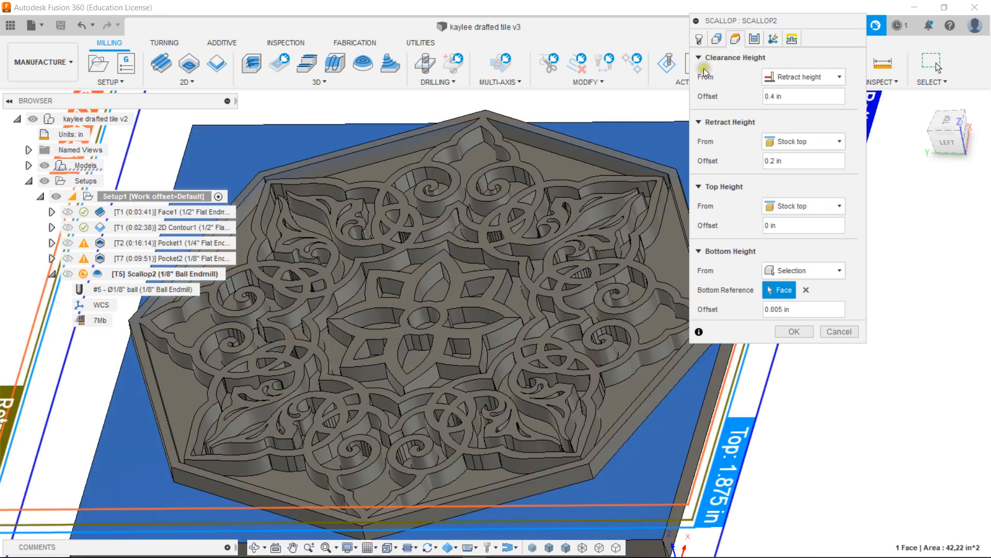
{"action": "left_click", "coordinate": [757, 39]}
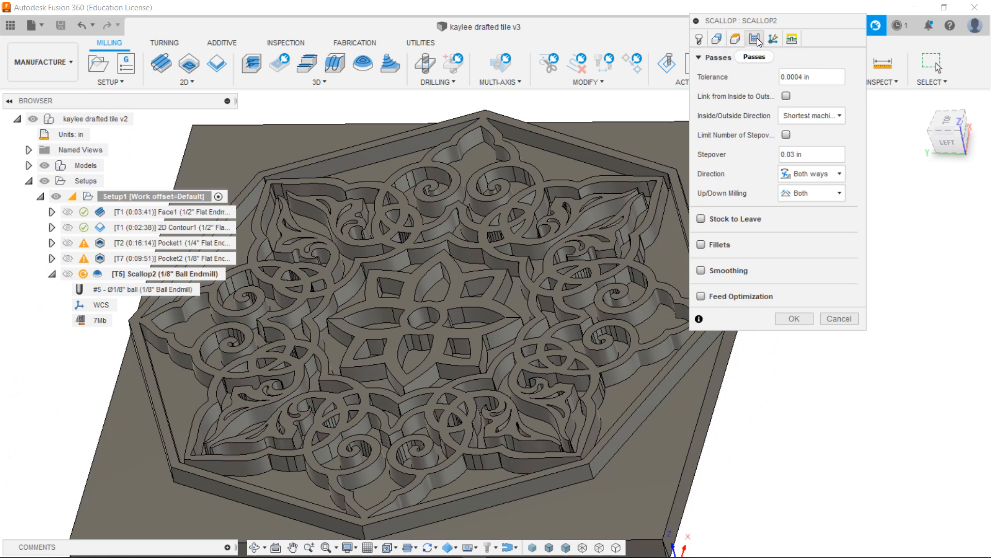
{"action": "left_click", "coordinate": [786, 44]}
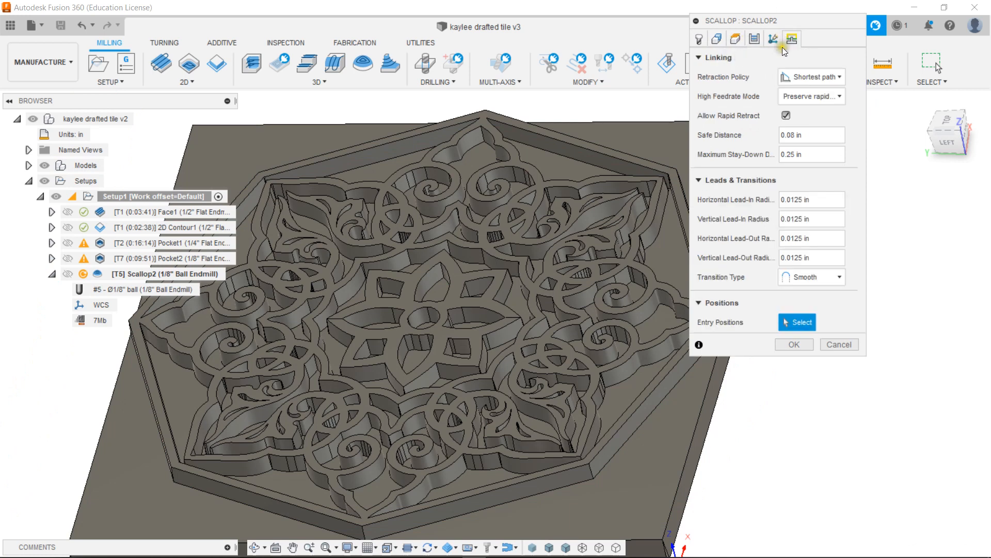
{"action": "left_click", "coordinate": [793, 345]}
{"action": "middle_click_drag", "start_coordinate": [765, 372], "coordinate": [767, 358], "text": "shift"}
{"action": "scroll", "coordinate": [476, 249], "scroll_direction": "down", "scroll_amount": 3}
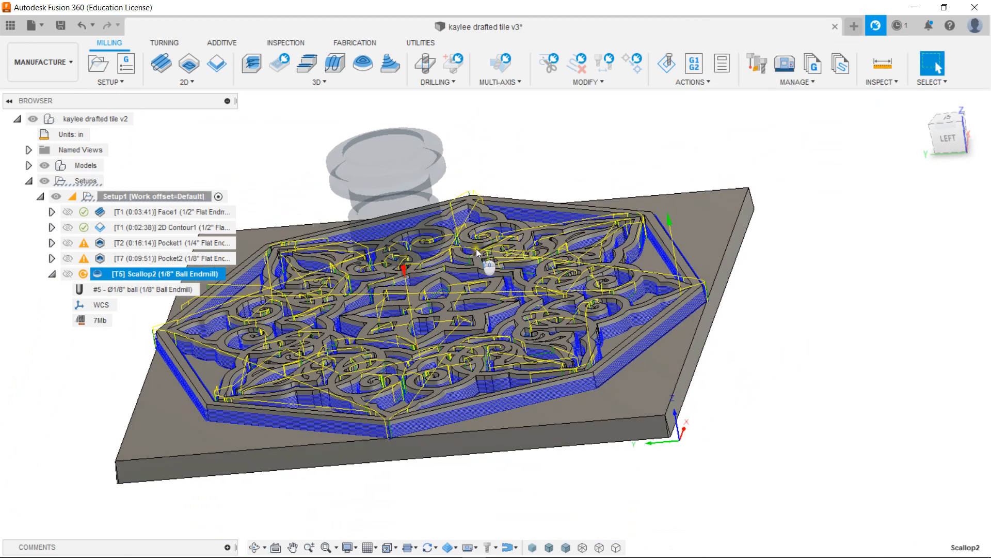
{"action": "scroll", "coordinate": [460, 241], "scroll_direction": "up", "scroll_amount": 2}
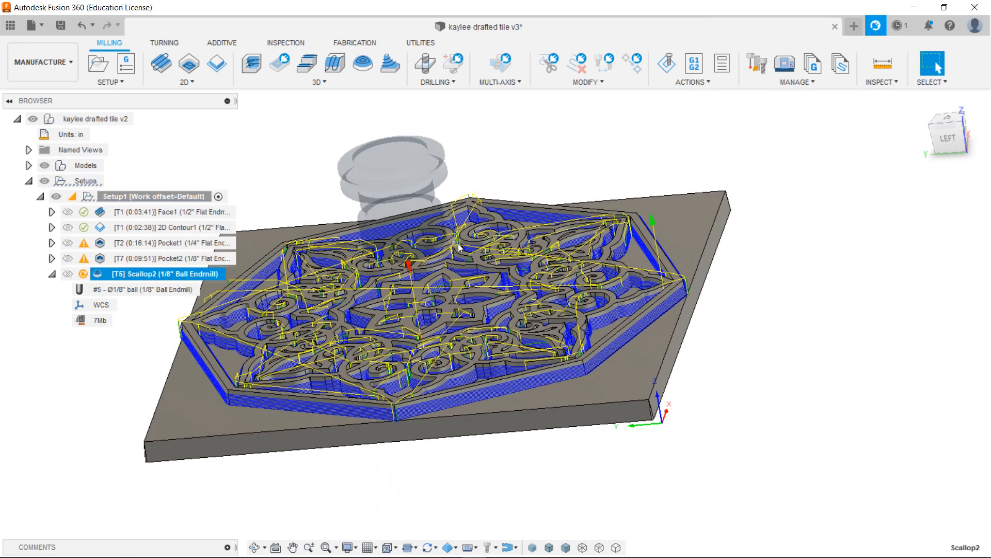
{"action": "mouse_move", "coordinate": [731, 555]}
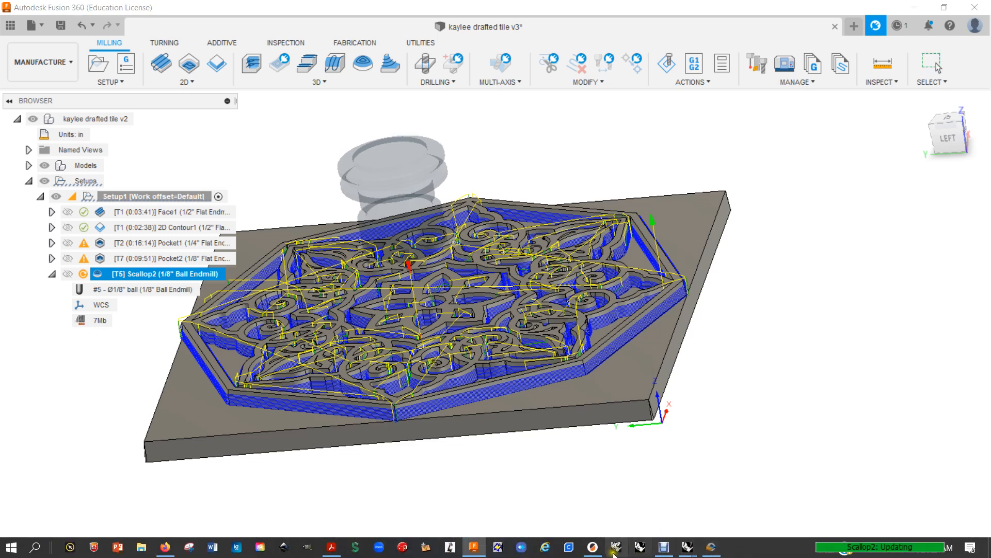
{"action": "left_click", "coordinate": [665, 549]}
{"action": "left_click", "coordinate": [770, 389]}
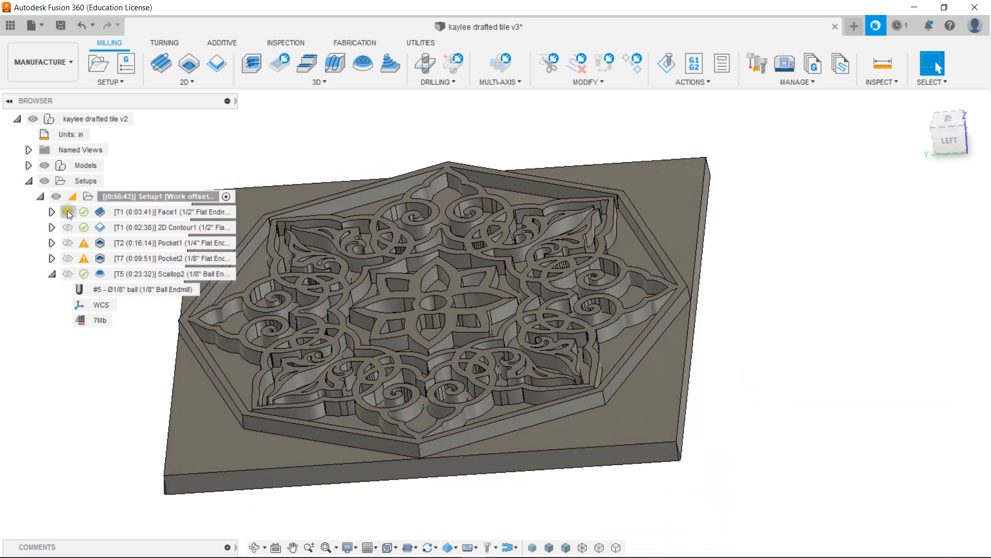
Review the toolpaths of Face1, 2D Contour1, Pocket1, Pocket2 and Scallop2 one after another on the tile
{"action": "left_click", "coordinate": [68, 212]}
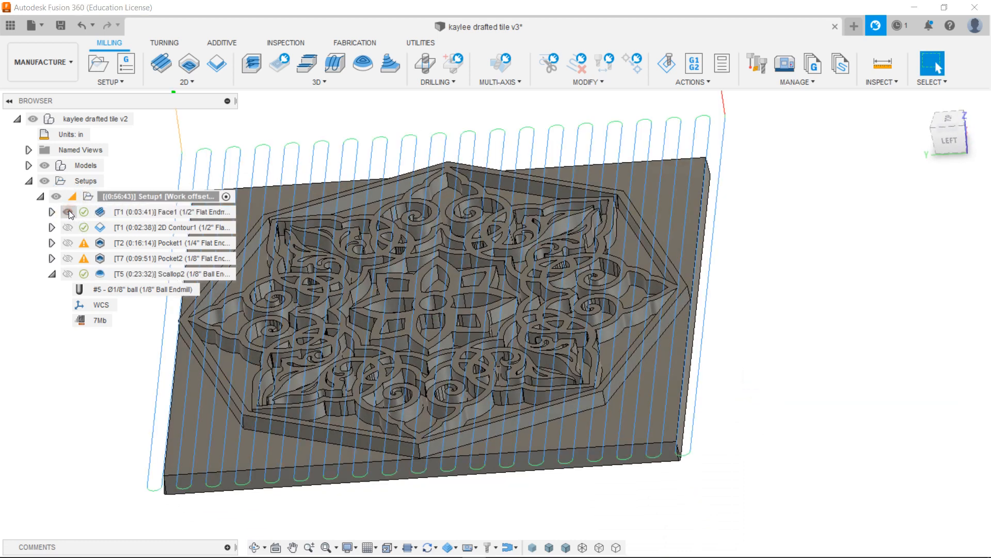
{"action": "left_click", "coordinate": [69, 212]}
{"action": "left_click", "coordinate": [67, 227]}
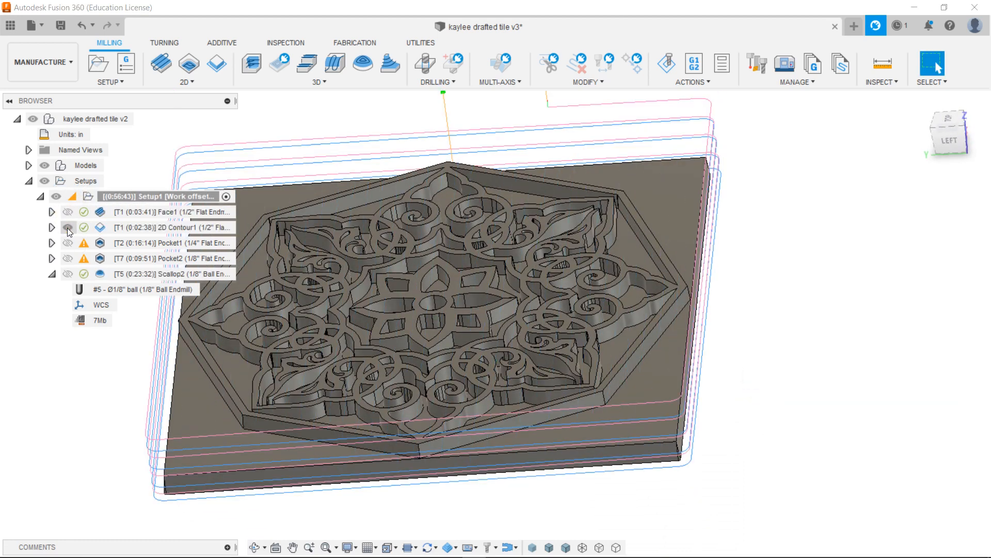
{"action": "left_click", "coordinate": [68, 243]}
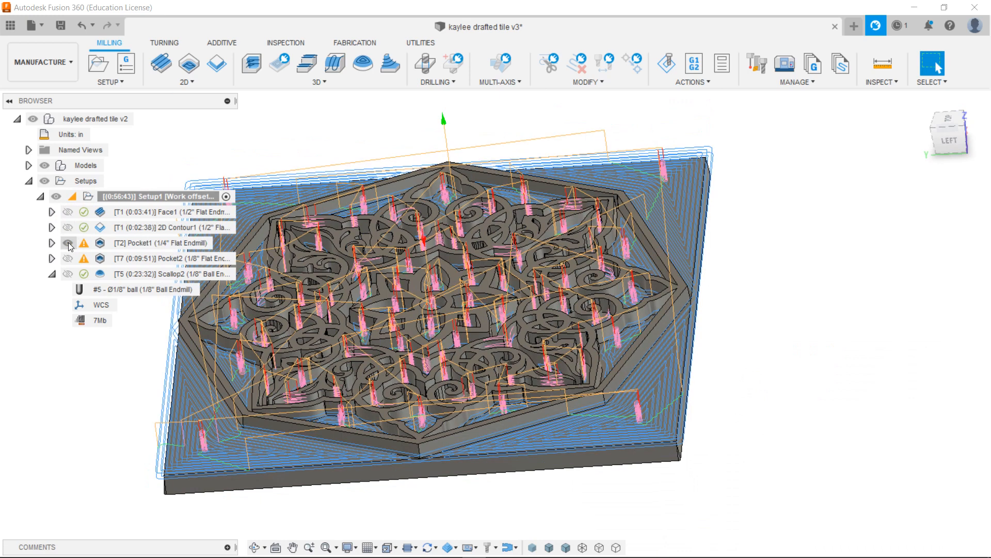
{"action": "left_click", "coordinate": [68, 243]}
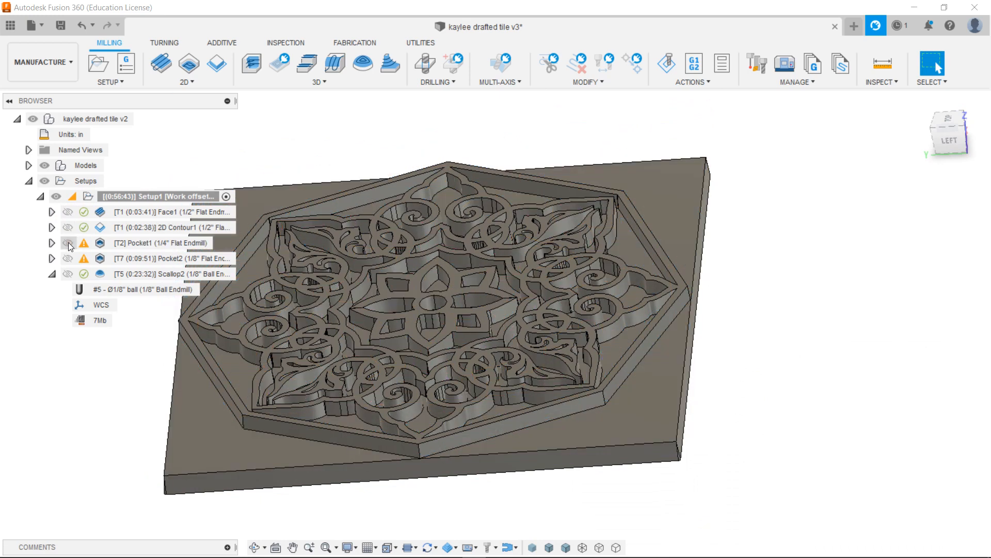
{"action": "left_click", "coordinate": [69, 258]}
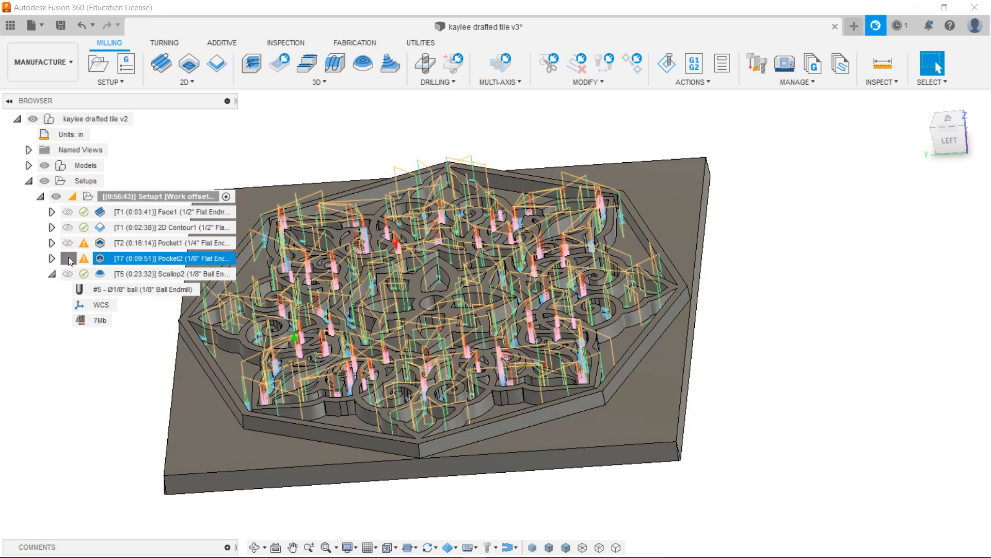
{"action": "left_click", "coordinate": [73, 349]}
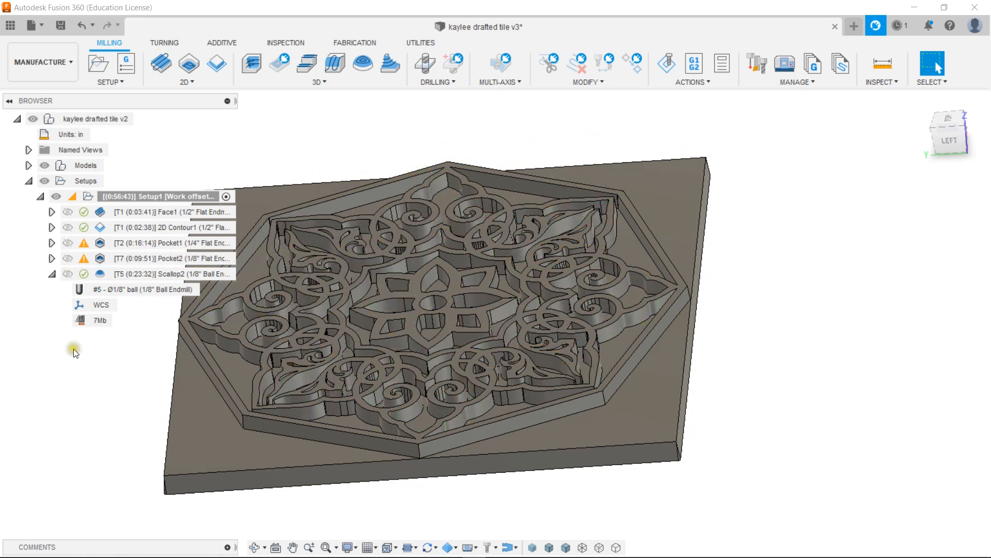
{"action": "left_click", "coordinate": [69, 273]}
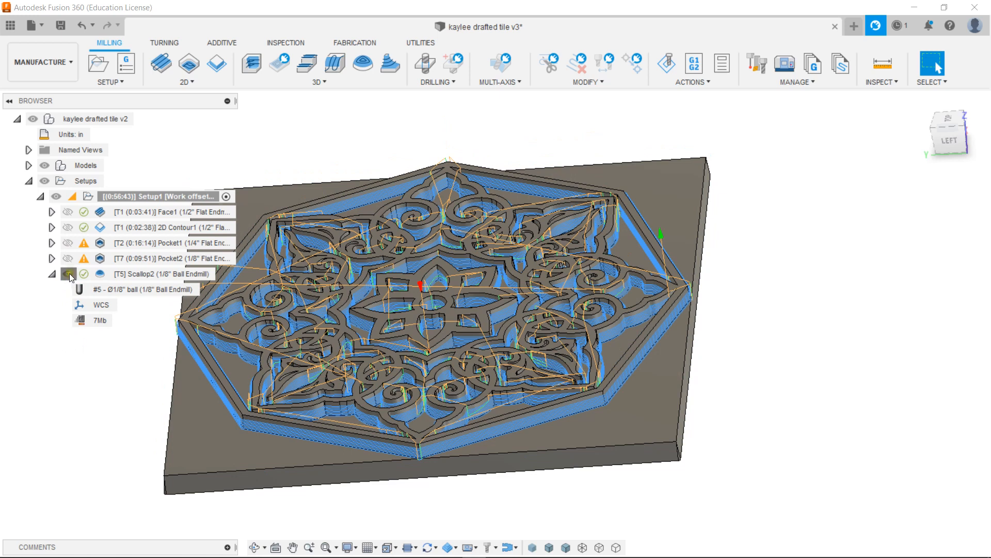
{"action": "left_click", "coordinate": [68, 274]}
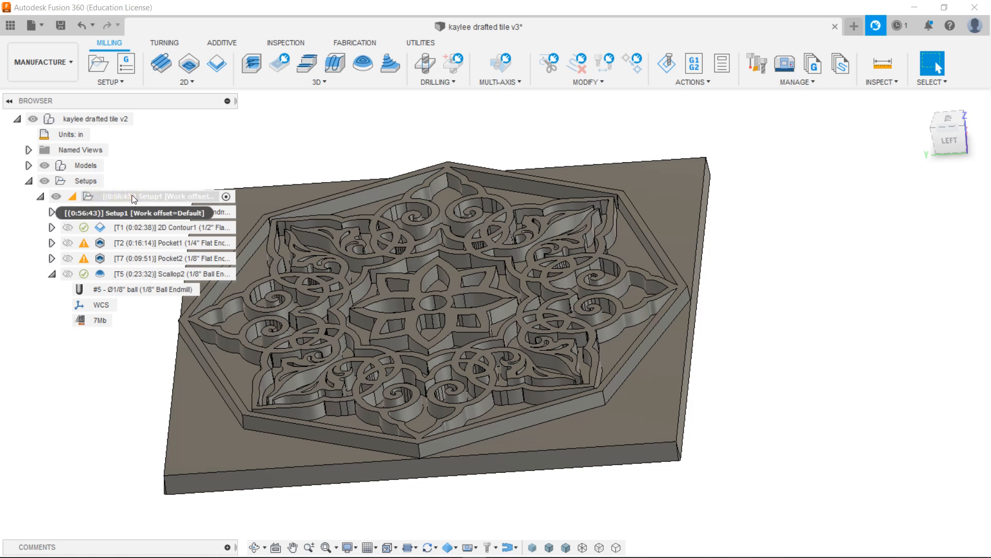
Examine the tile from several sides, including the Face1 toolpath over its top
{"action": "left_click", "coordinate": [134, 198]}
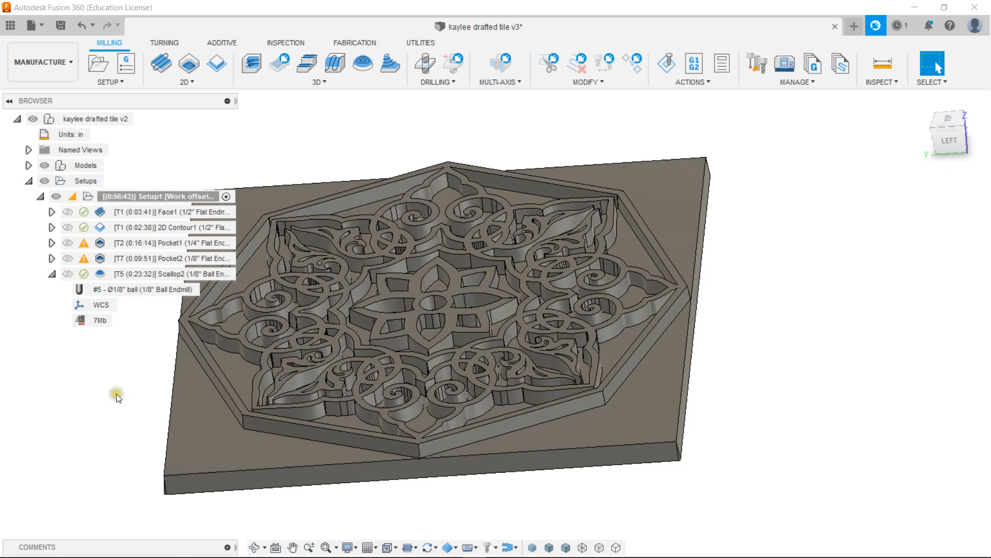
{"action": "mouse_move", "coordinate": [116, 394]}
{"action": "middle_mouse_down", "text": "shift"}
{"action": "mouse_move", "coordinate": [101, 381]}
{"action": "mouse_move", "coordinate": [115, 391]}
{"action": "middle_mouse_up", "text": "shift"}
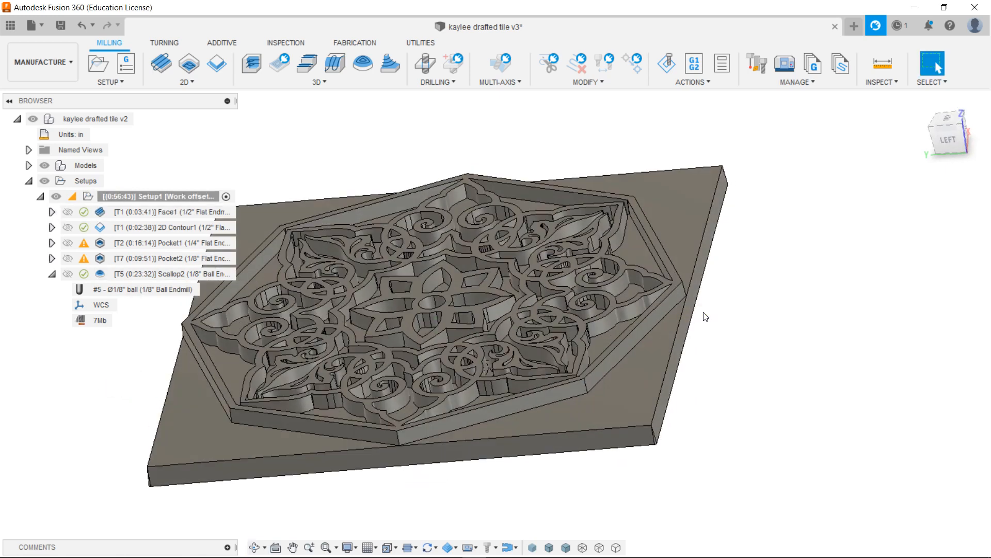
{"action": "middle_click_drag", "start_coordinate": [721, 339], "coordinate": [843, 294], "text": "shift"}
{"action": "middle_click_drag", "start_coordinate": [56, 391], "coordinate": [226, 336], "text": "shift"}
{"action": "middle_click_drag", "start_coordinate": [677, 224], "coordinate": [734, 189], "text": "shift"}
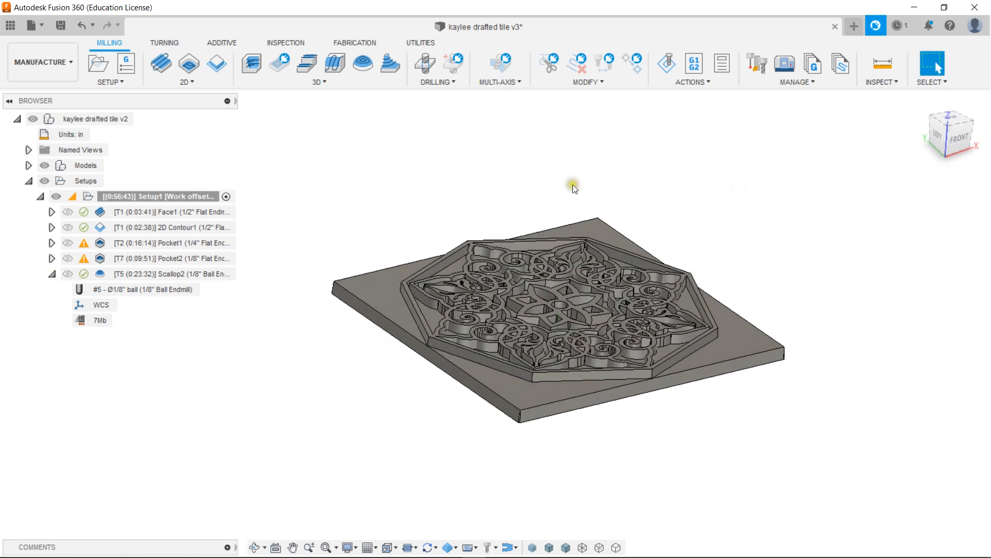
{"action": "middle_click_drag", "start_coordinate": [707, 135], "coordinate": [736, 172], "text": "shift"}
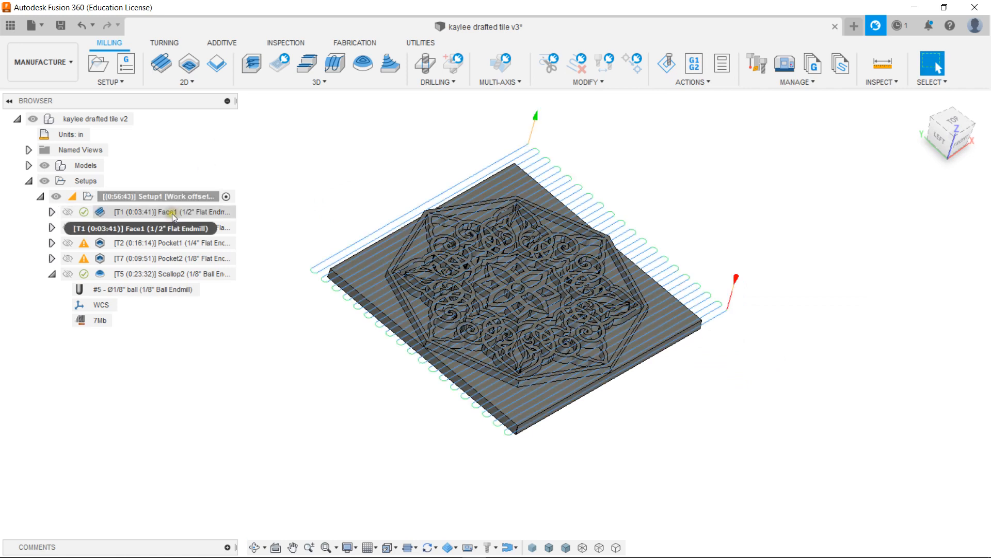
{"action": "middle_click_drag", "start_coordinate": [562, 402], "coordinate": [467, 405], "text": "shift"}
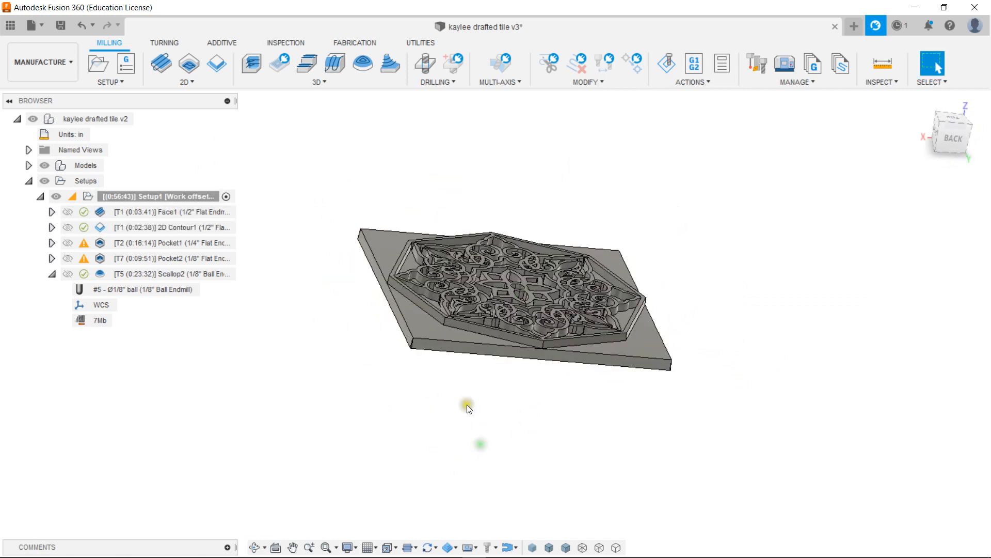
Edit Setup1 to move the work coordinate origin to the stock box's lower corner at the back, on the low-X side, and accept
{"action": "double_click", "coordinate": [91, 196]}
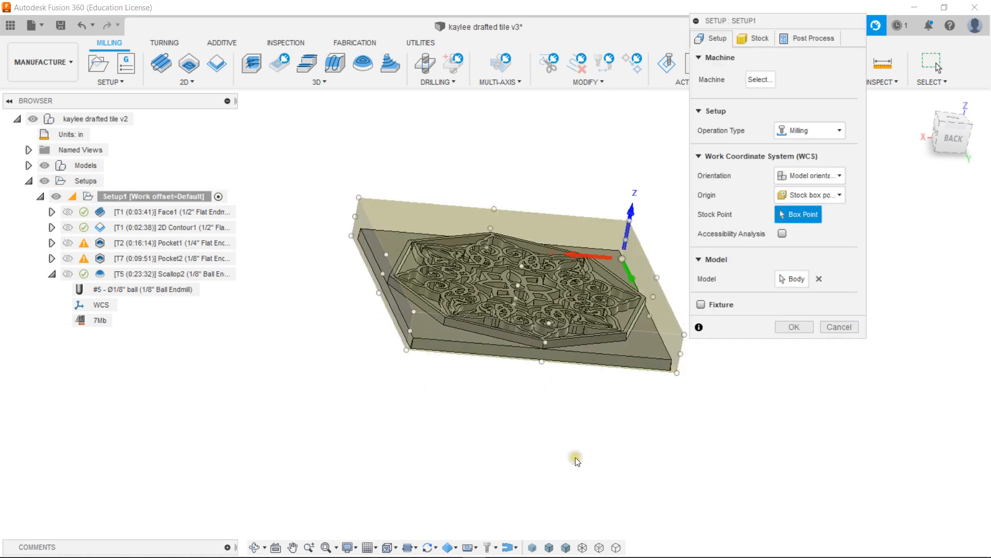
{"action": "middle_click_drag", "start_coordinate": [562, 446], "coordinate": [329, 472], "text": "shift"}
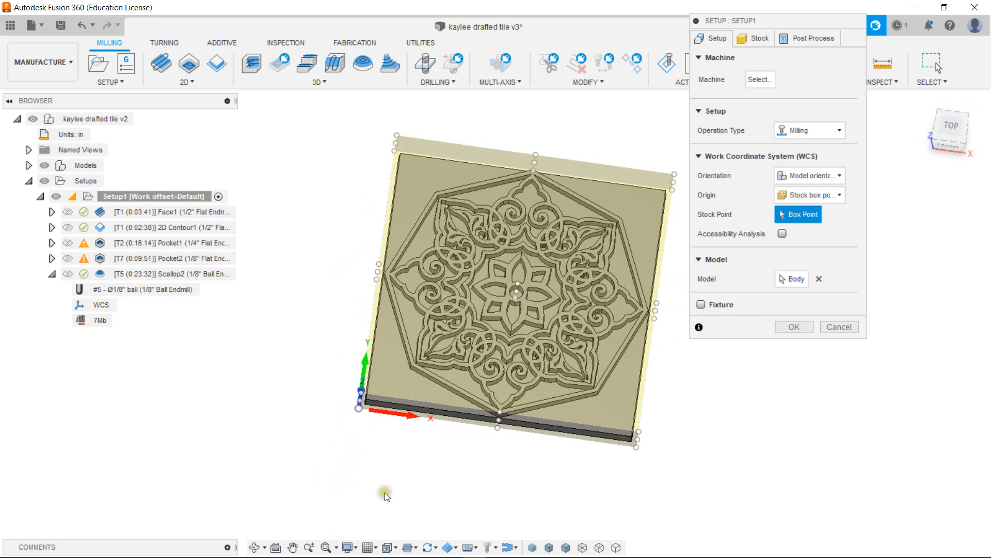
{"action": "middle_click_drag", "start_coordinate": [385, 491], "coordinate": [656, 480], "text": "shift"}
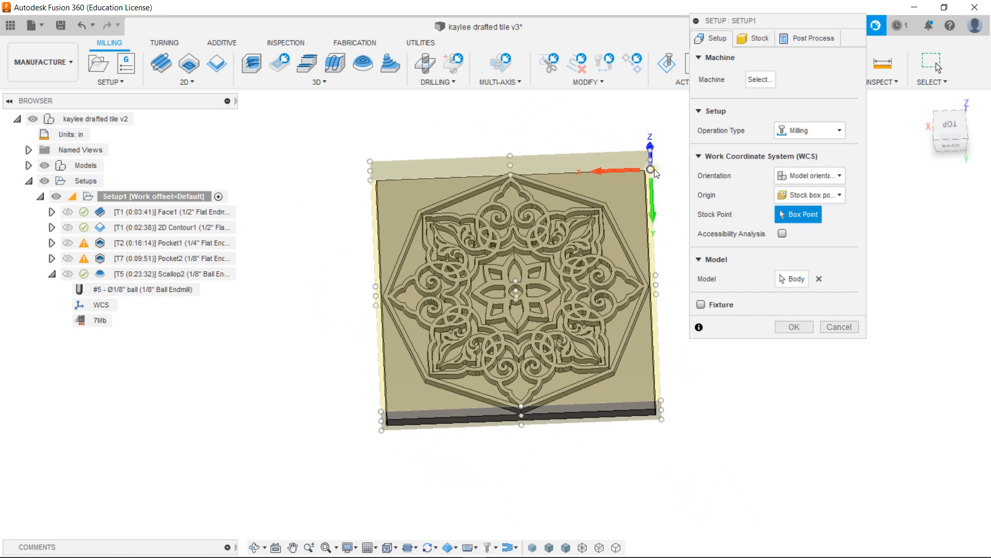
{"action": "middle_click_drag", "start_coordinate": [674, 243], "coordinate": [664, 215], "text": "shift"}
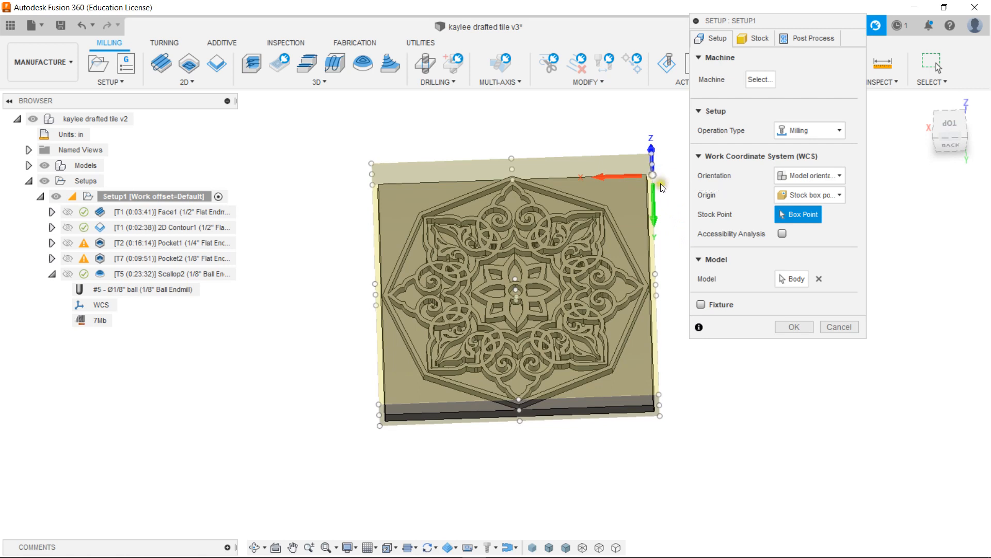
{"action": "middle_click_drag", "start_coordinate": [635, 481], "coordinate": [635, 472], "text": "shift"}
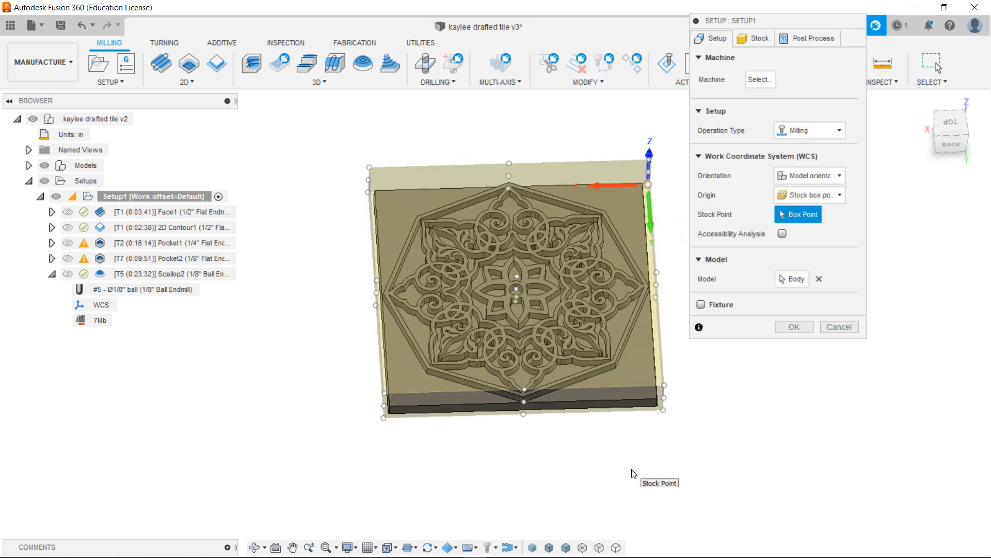
{"action": "left_click", "coordinate": [664, 412]}
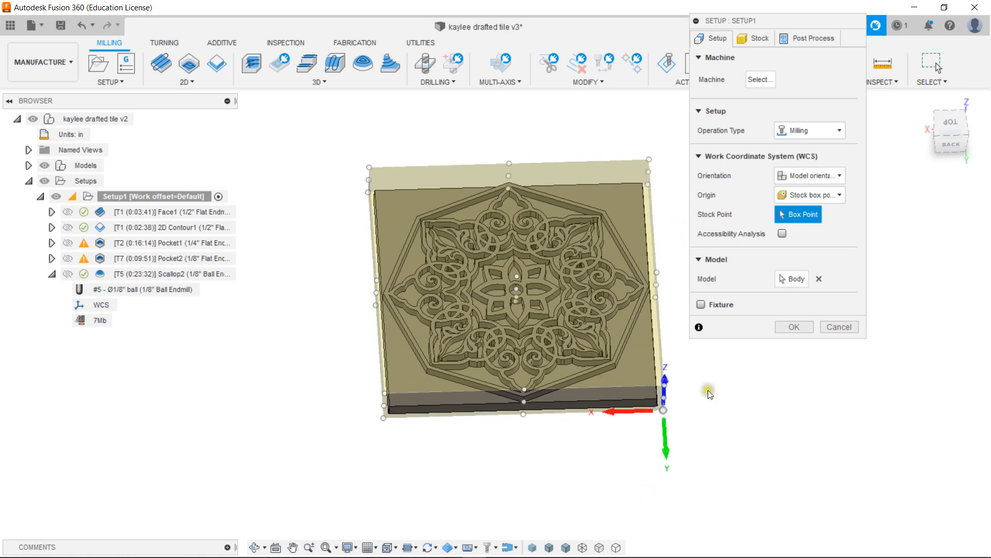
{"action": "middle_click_drag", "start_coordinate": [521, 467], "coordinate": [544, 471], "text": "shift"}
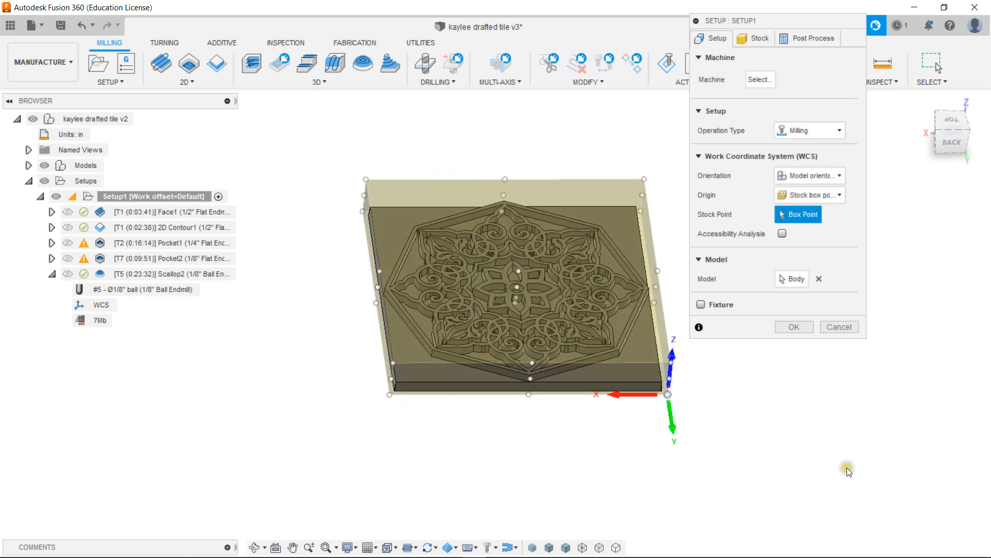
{"action": "middle_click_drag", "start_coordinate": [851, 474], "coordinate": [867, 493], "text": "shift"}
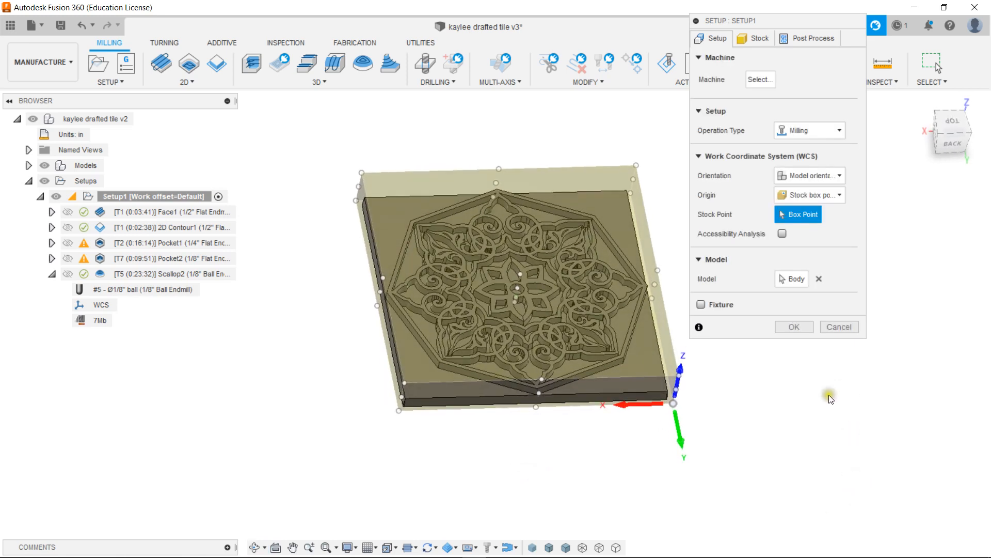
{"action": "left_click", "coordinate": [804, 327]}
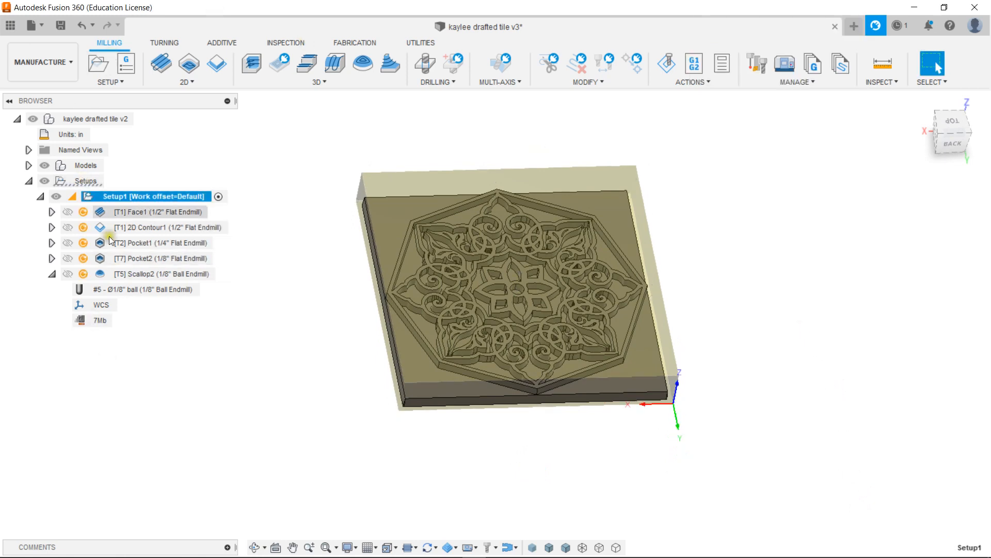
{"action": "middle_click_drag", "start_coordinate": [234, 452], "coordinate": [249, 356], "text": "shift"}
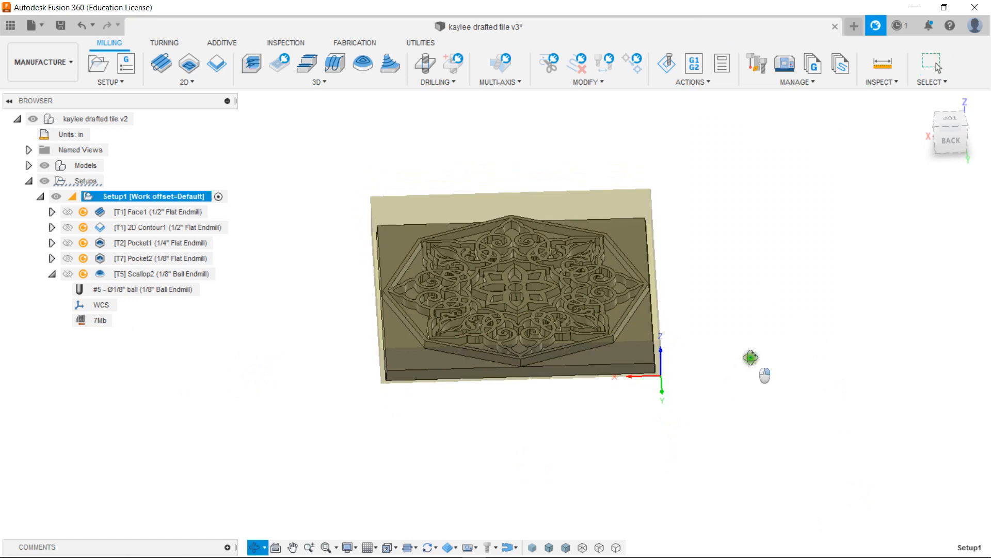
{"action": "mouse_move", "coordinate": [752, 356]}
{"action": "middle_mouse_down", "text": "shift"}
{"action": "mouse_move", "coordinate": [733, 341]}
{"action": "mouse_move", "coordinate": [745, 367]}
{"action": "mouse_move", "coordinate": [749, 357]}
{"action": "middle_mouse_up", "text": "shift"}
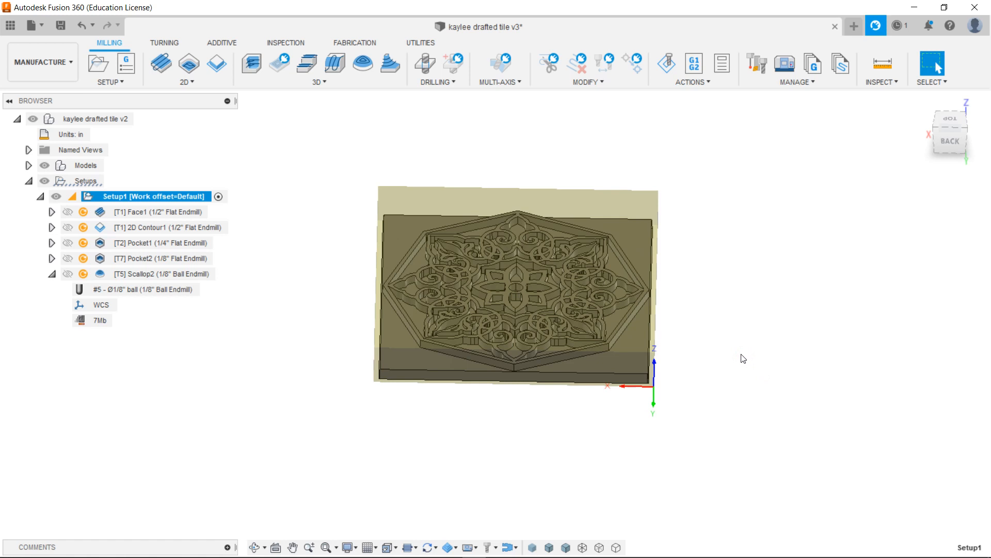
{"action": "mouse_move", "coordinate": [686, 555]}
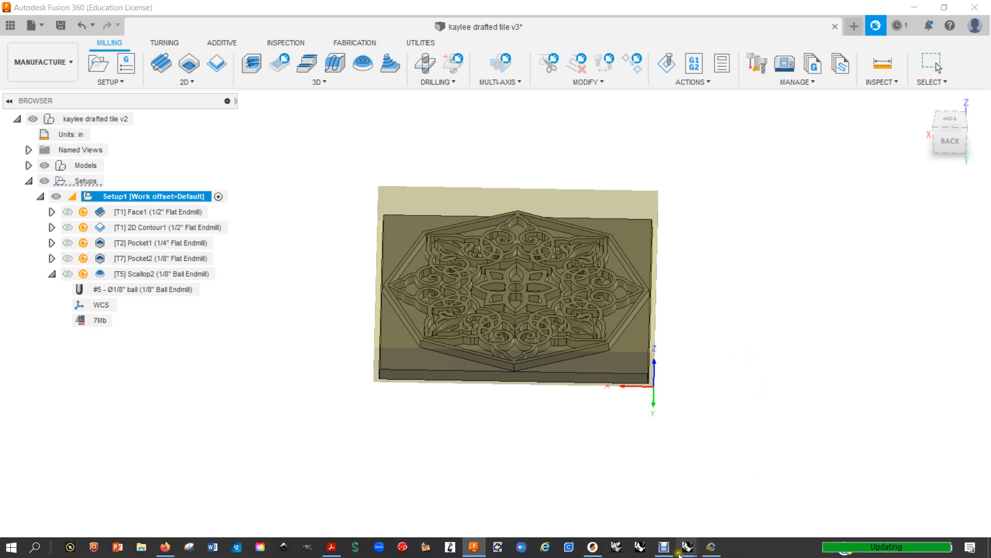
{"action": "left_click", "coordinate": [663, 548]}
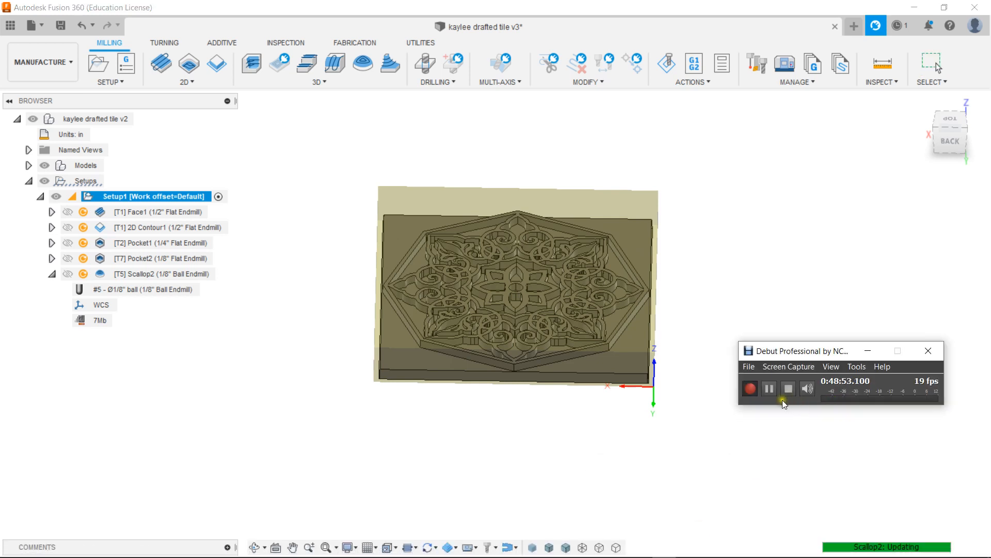
{"action": "left_click", "coordinate": [776, 389]}
{"action": "left_click", "coordinate": [747, 389]}
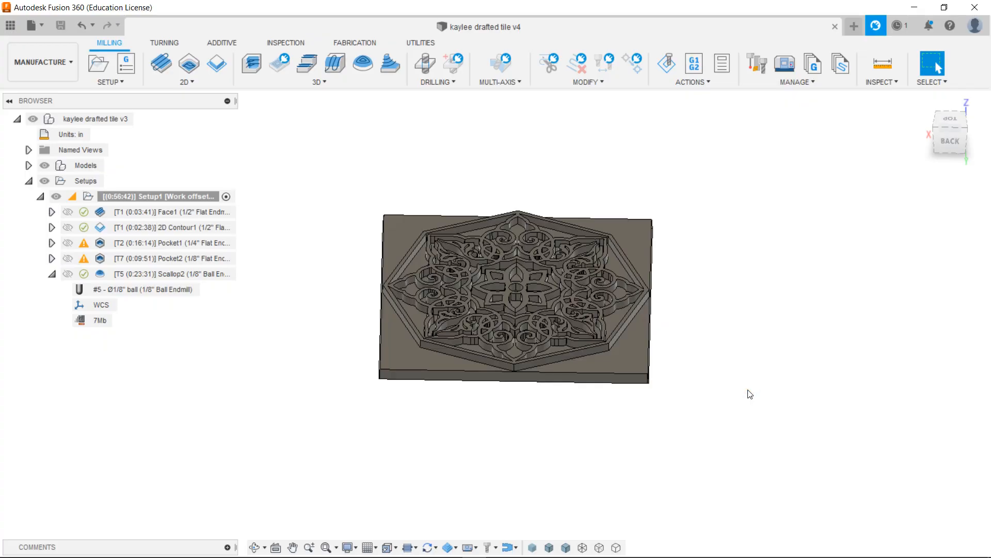
Post-process Face1 and 2D Contour1 together with the Mach3Mill post as program 1001, with the comment "kaylee tile rough", to D:/
{"action": "mouse_move", "coordinate": [750, 394]}
{"action": "middle_mouse_down", "text": "shift"}
{"action": "mouse_move", "coordinate": [738, 392]}
{"action": "mouse_move", "coordinate": [741, 405]}
{"action": "mouse_move", "coordinate": [731, 382]}
{"action": "mouse_move", "coordinate": [701, 387]}
{"action": "mouse_move", "coordinate": [733, 386]}
{"action": "middle_mouse_up", "text": "shift"}
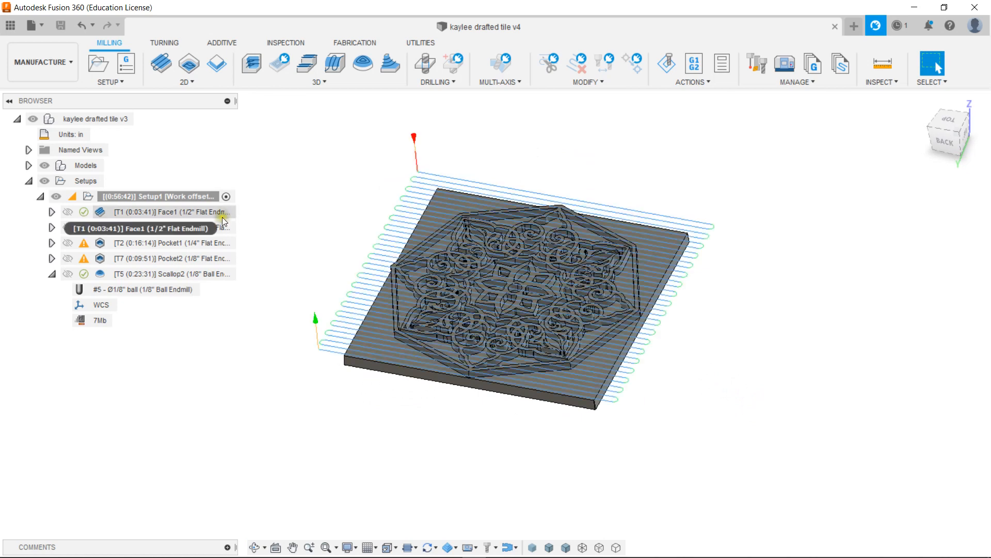
{"action": "mouse_move", "coordinate": [346, 222]}
{"action": "middle_mouse_down", "text": "shift"}
{"action": "mouse_move", "coordinate": [345, 210]}
{"action": "mouse_move", "coordinate": [339, 217]}
{"action": "middle_mouse_up", "text": "shift"}
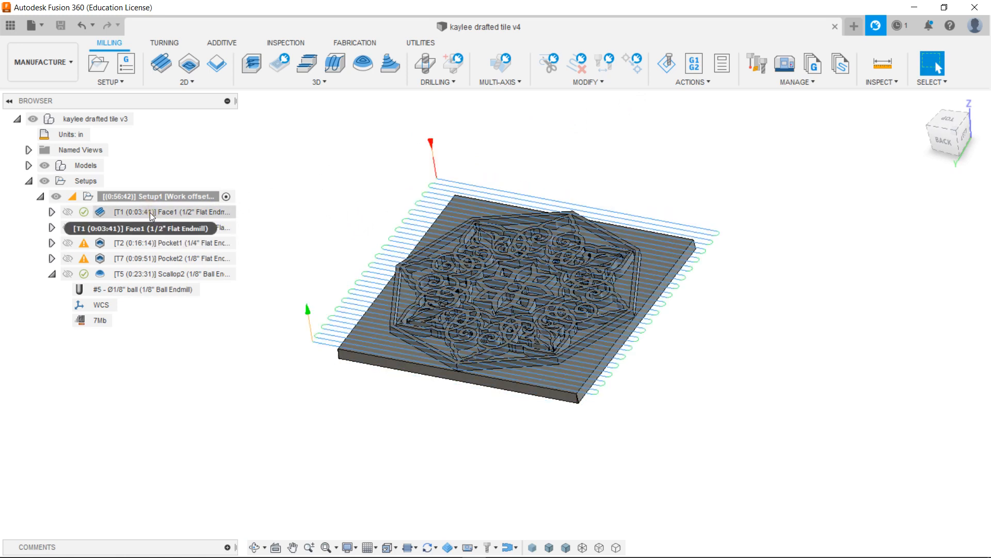
{"action": "left_click", "coordinate": [178, 213]}
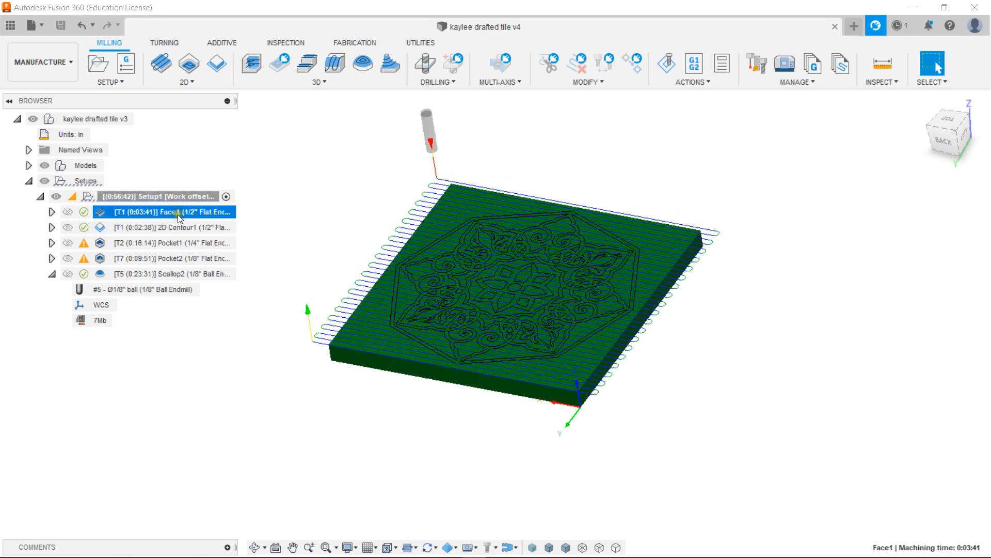
{"action": "left_click", "coordinate": [179, 228], "text": "ctrl"}
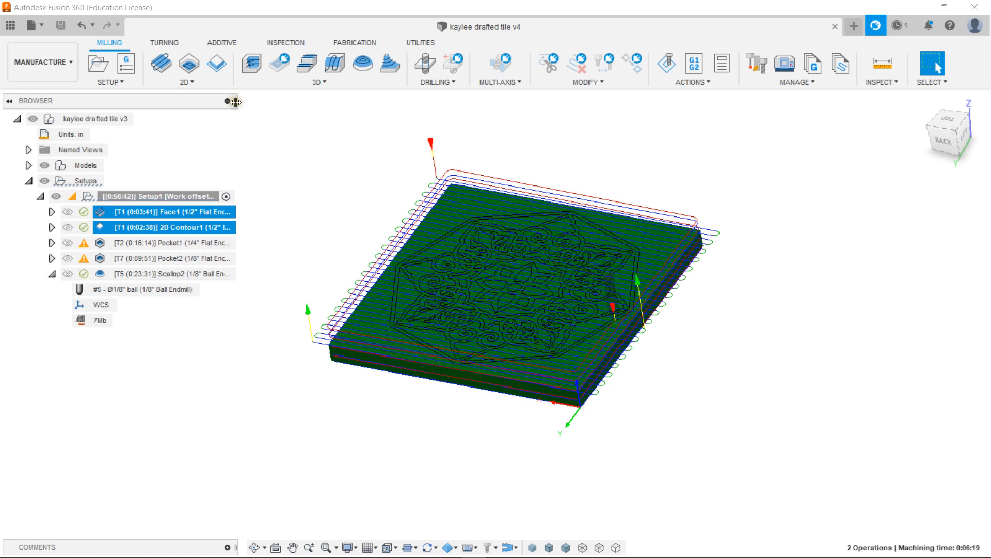
{"action": "left_click_drag", "start_coordinate": [237, 101], "coordinate": [259, 106]}
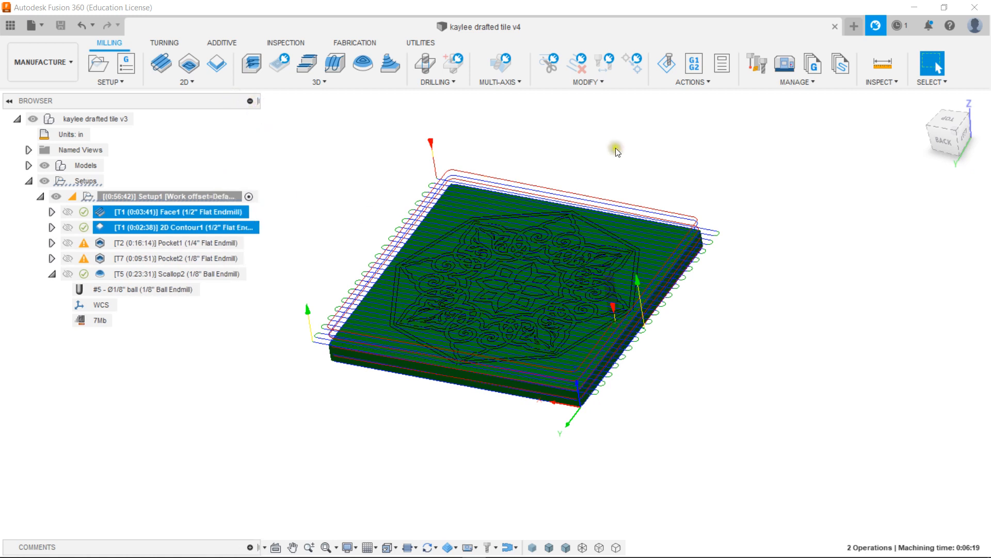
{"action": "left_click", "coordinate": [694, 68]}
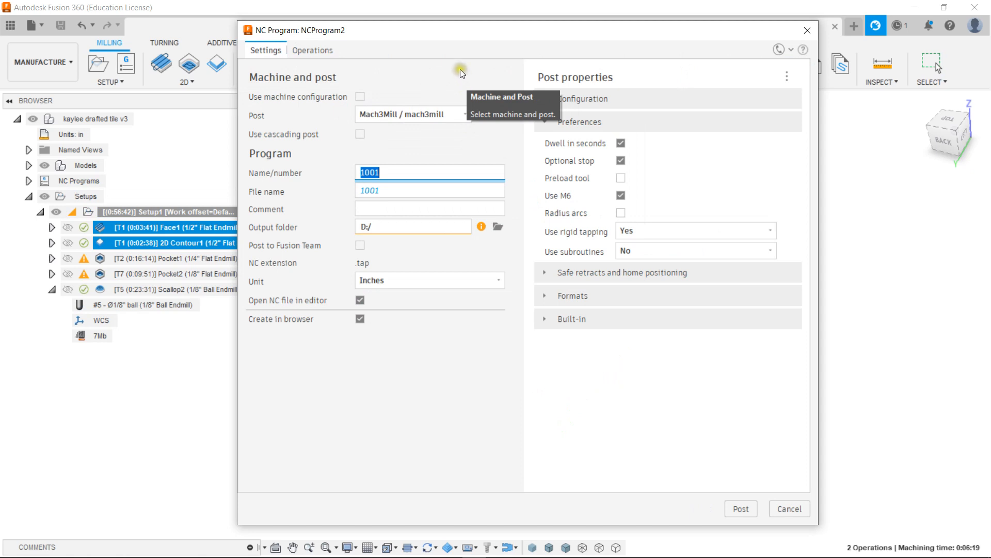
{"action": "left_click", "coordinate": [382, 172]}
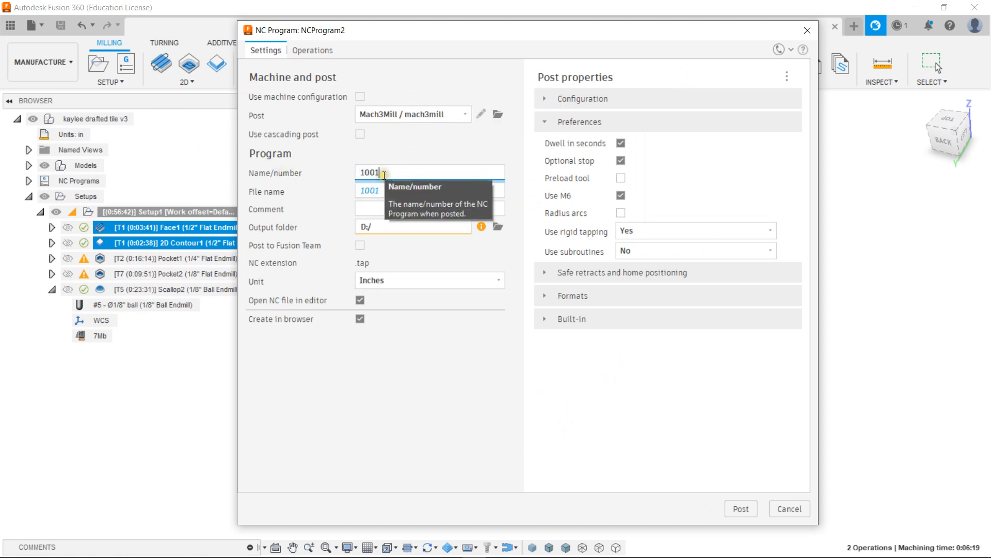
{"action": "left_click", "coordinate": [379, 208]}
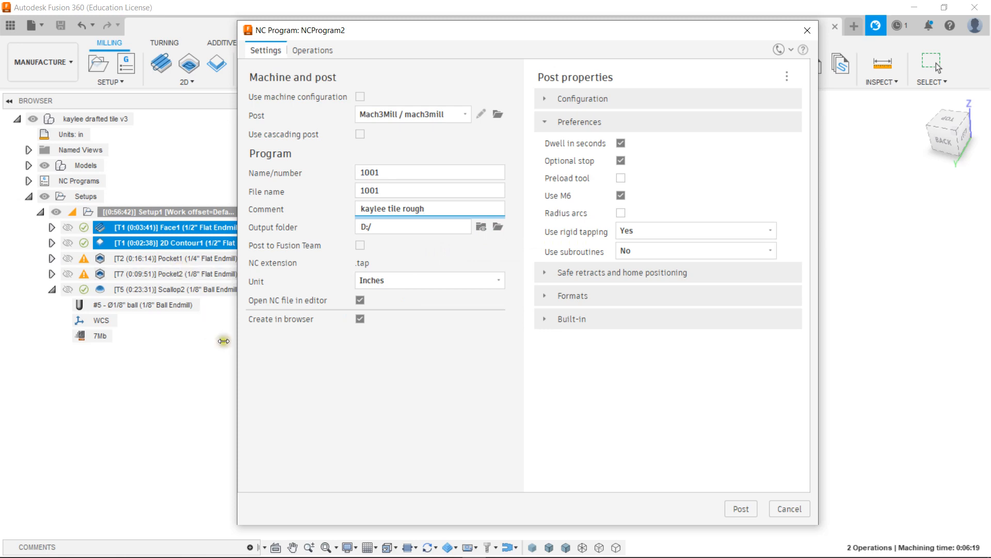
{"action": "left_click", "coordinate": [742, 510]}
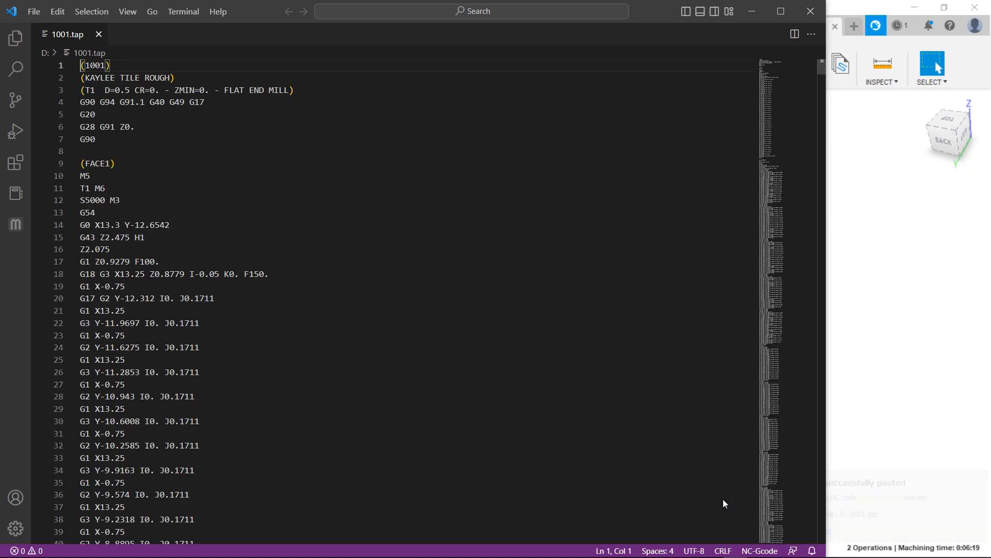
Set the work offset in the Face1 section of 1001.tap to G55, and search the file for any remaining G54
{"action": "left_click", "coordinate": [100, 216]}
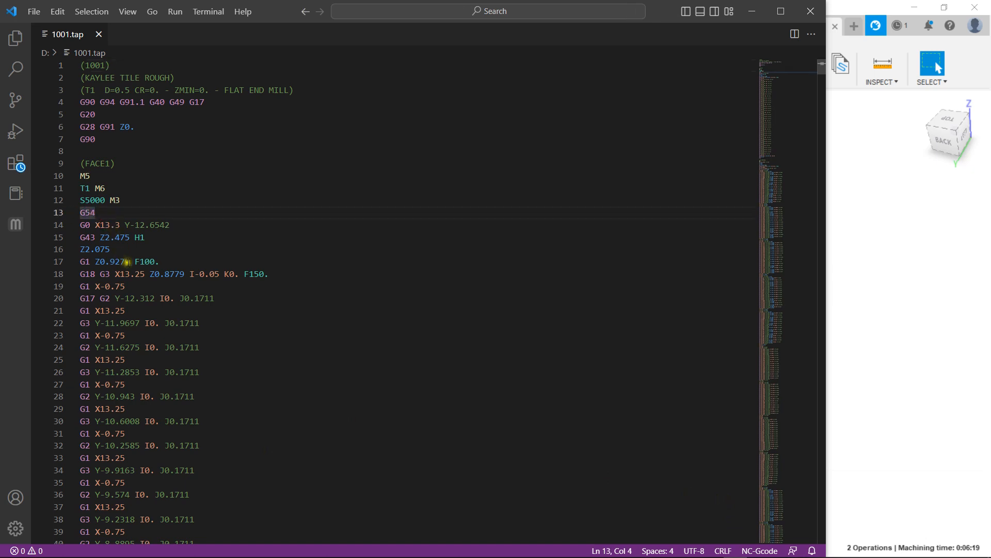
{"action": "key", "text": "BackSpace"}
{"action": "left_click", "coordinate": [32, 11]}
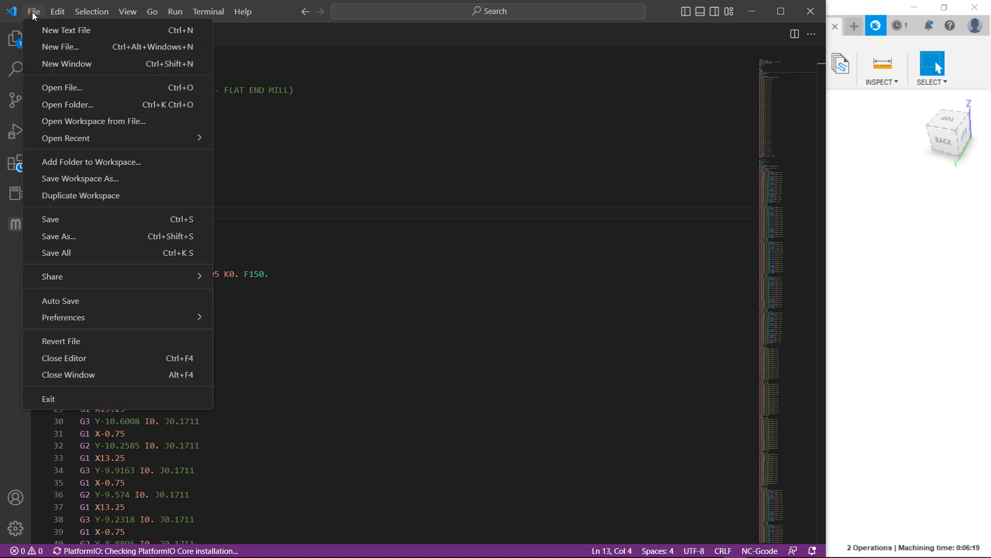
{"action": "mouse_move", "coordinate": [61, 12]}
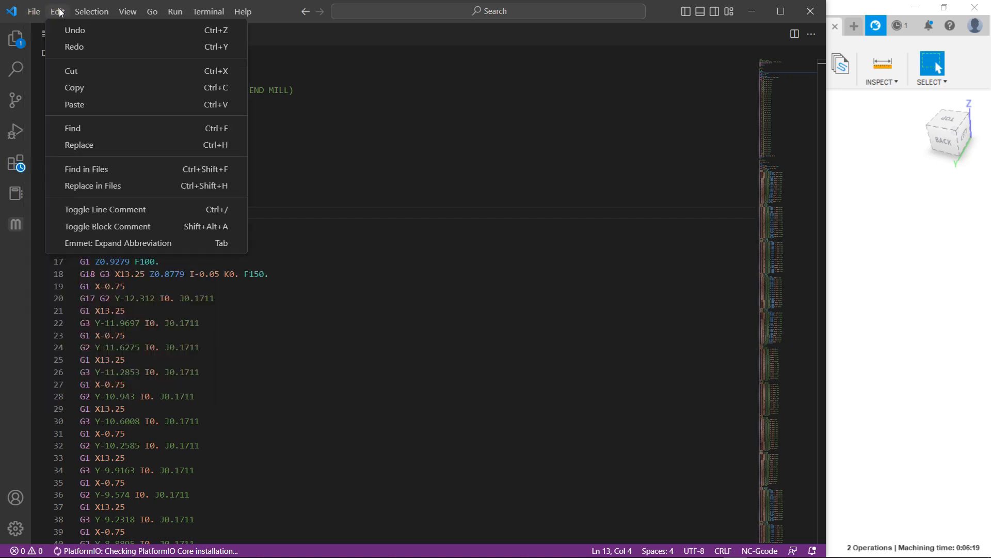
{"action": "left_click", "coordinate": [89, 132]}
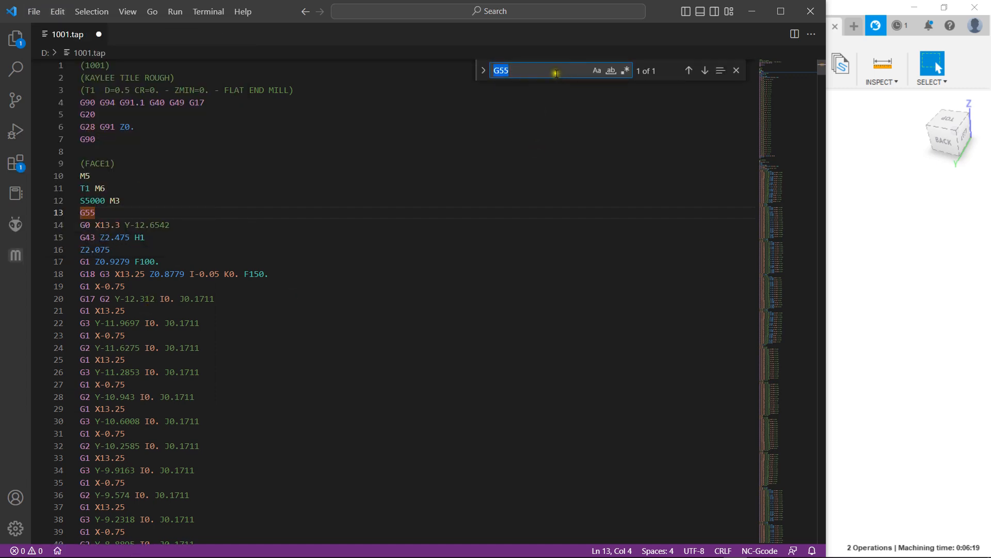
{"action": "left_click", "coordinate": [504, 70]}
{"action": "key", "text": "Delete"}
{"action": "type", "text": "4"}
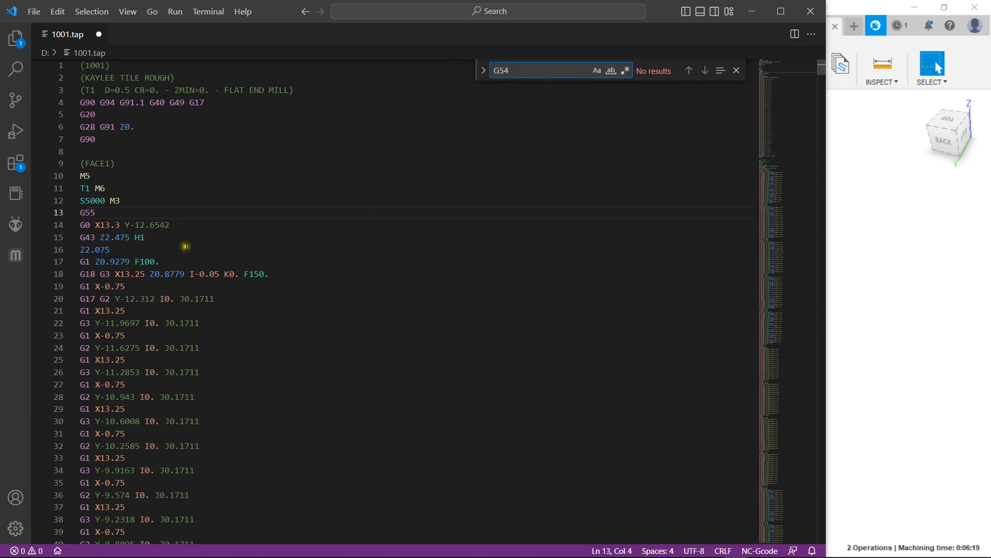
{"action": "left_click", "coordinate": [529, 152]}
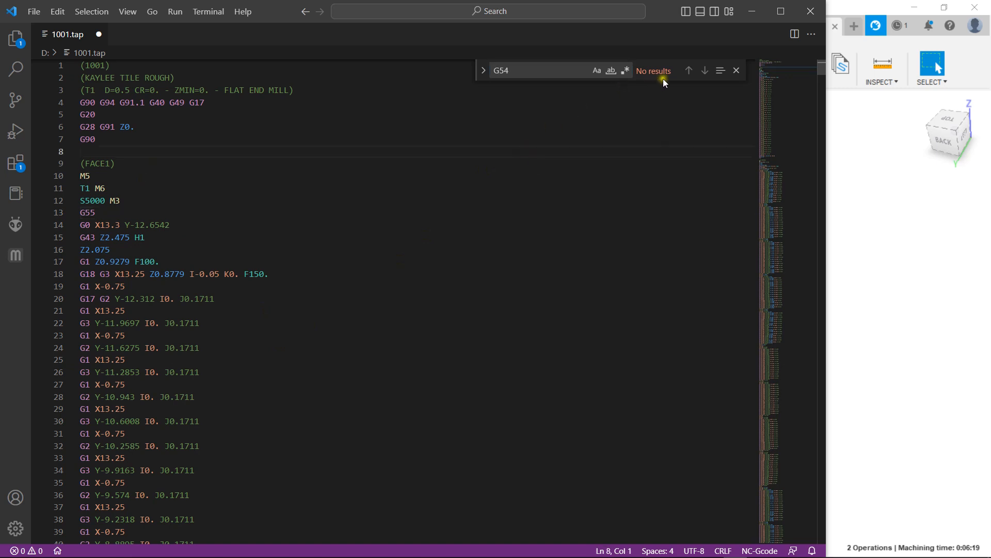
{"action": "left_click", "coordinate": [737, 70]}
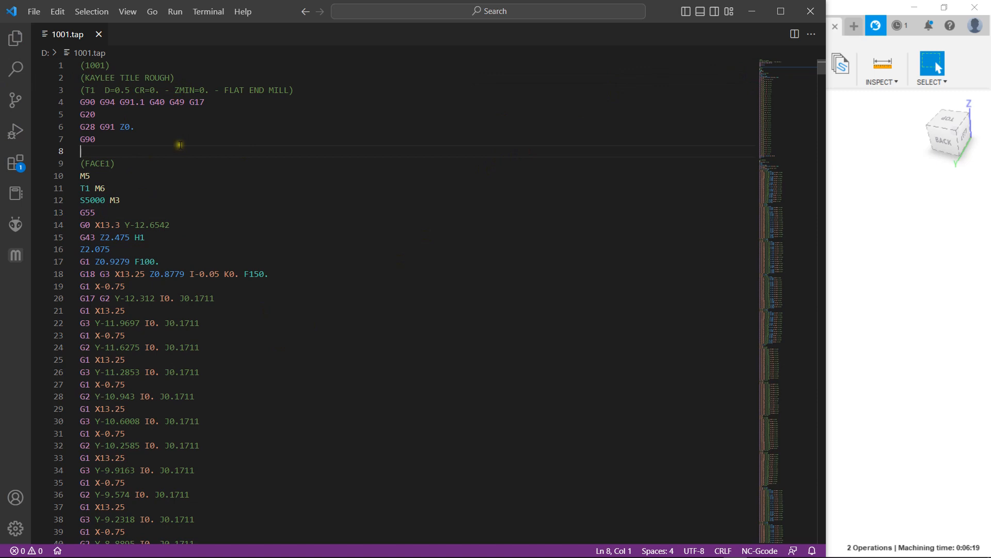
Save 1001.tap with the G55 work offset and close the code editor to return to Fusion 360
{"action": "key", "text": "ctrl+z"}
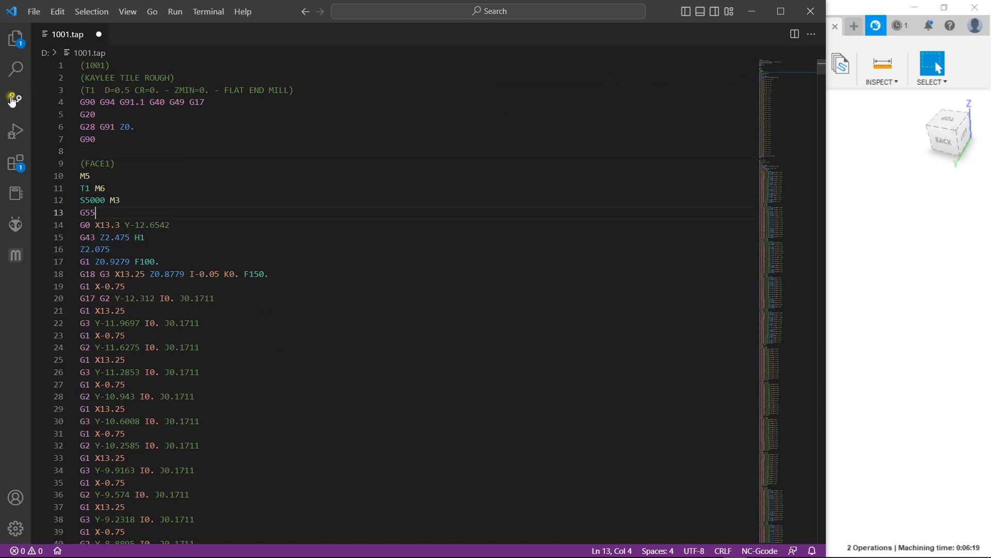
{"action": "left_click", "coordinate": [34, 11]}
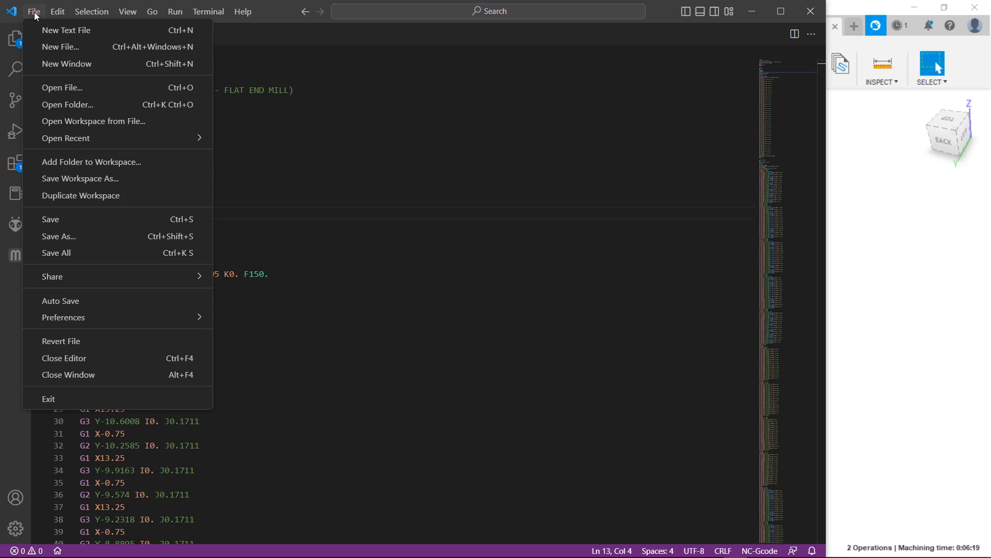
{"action": "left_click", "coordinate": [58, 219]}
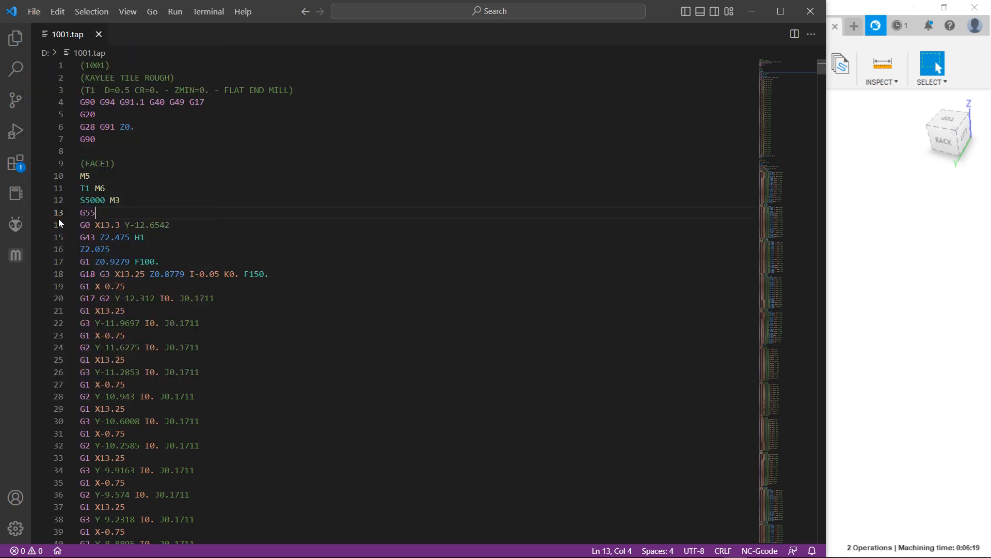
{"action": "left_click", "coordinate": [811, 11]}
{"action": "right_click_drag", "start_coordinate": [790, 307], "coordinate": [783, 302]}
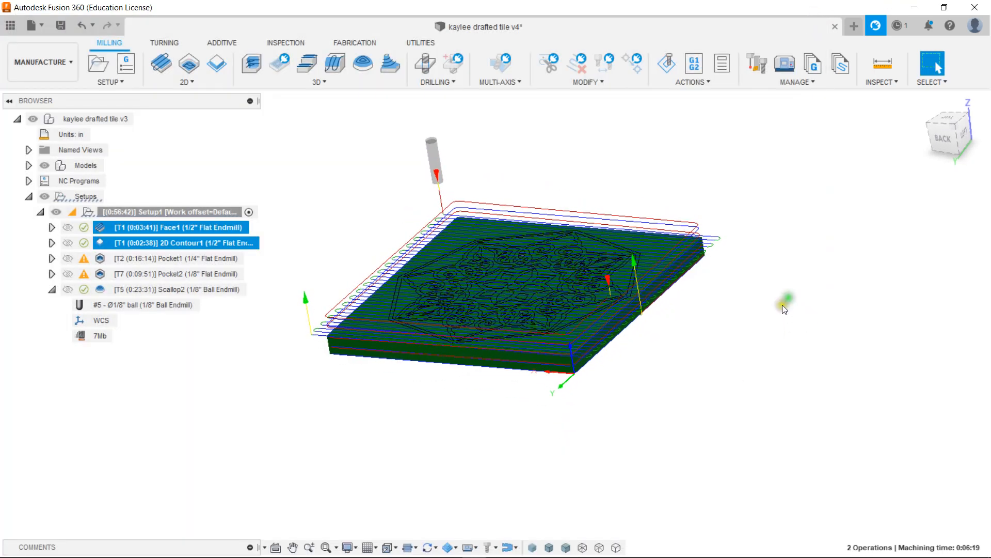
{"action": "mouse_move", "coordinate": [737, 554]}
{"action": "middle_click_drag", "start_coordinate": [759, 412], "coordinate": [760, 420], "text": "shift"}
{"action": "mouse_move", "coordinate": [570, 551]}
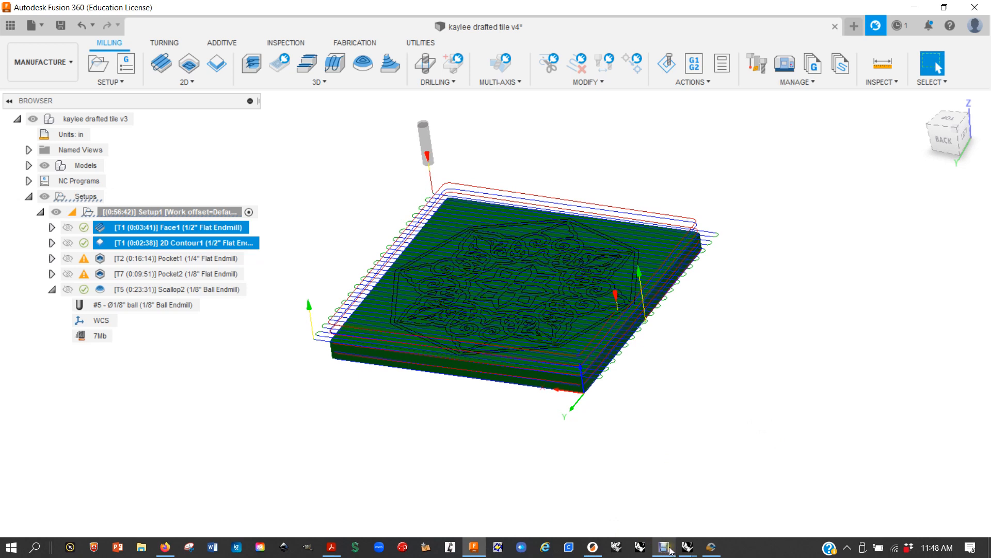
{"action": "mouse_move", "coordinate": [662, 551]}
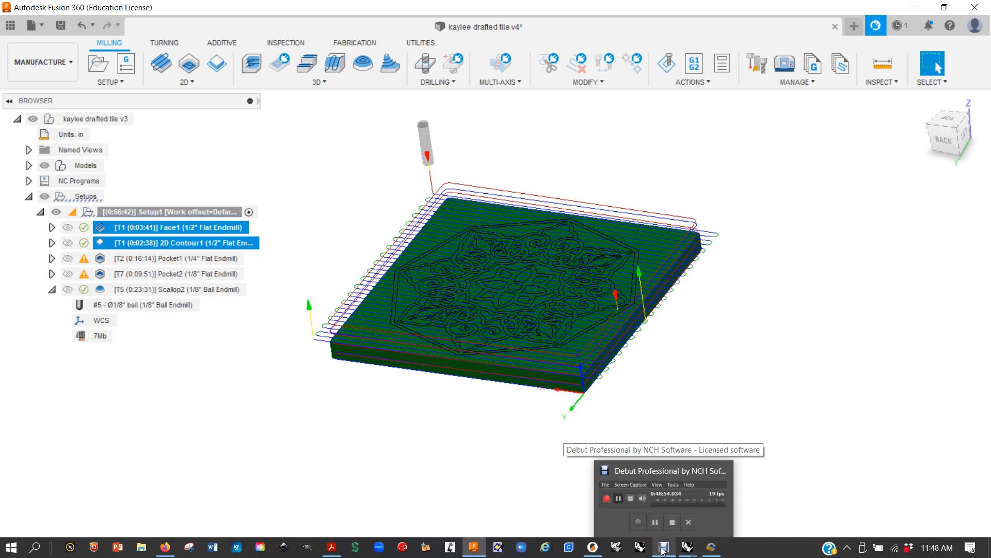
{"action": "left_click", "coordinate": [662, 551]}
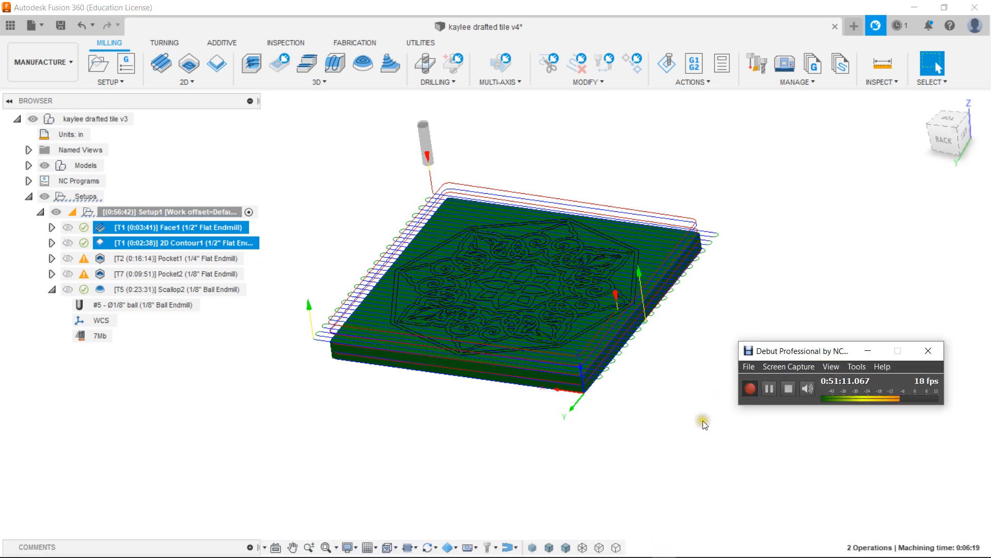
{"action": "mouse_move", "coordinate": [683, 404]}
{"action": "middle_mouse_down", "text": "shift"}
{"action": "mouse_move", "coordinate": [677, 390]}
{"action": "mouse_move", "coordinate": [686, 410]}
{"action": "middle_mouse_up", "text": "shift"}
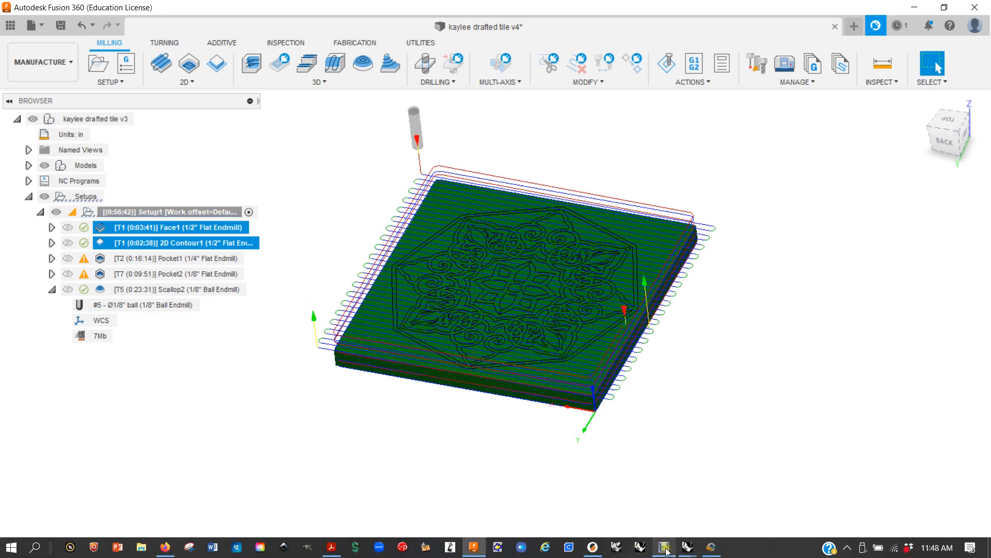
{"action": "left_click", "coordinate": [665, 552]}
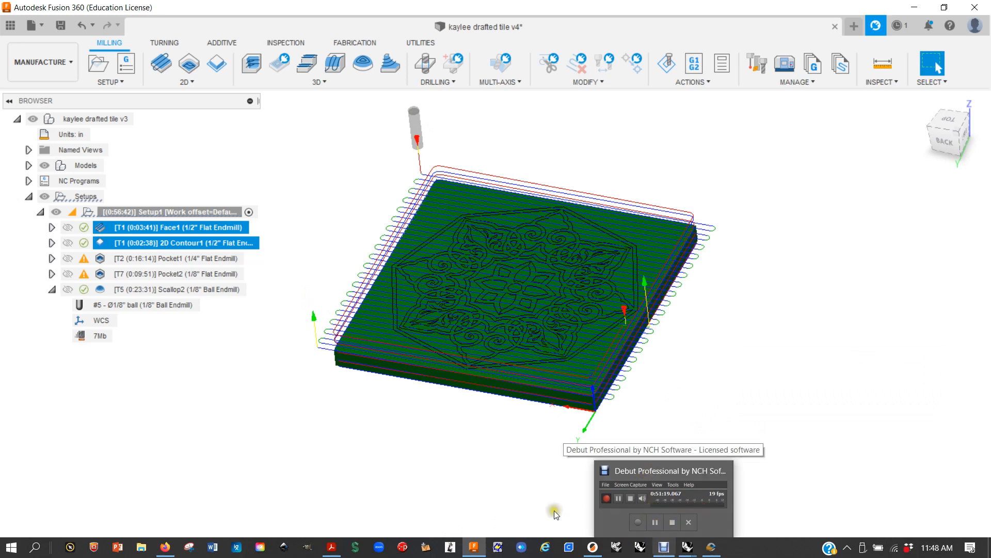
{"action": "left_click", "coordinate": [656, 486]}
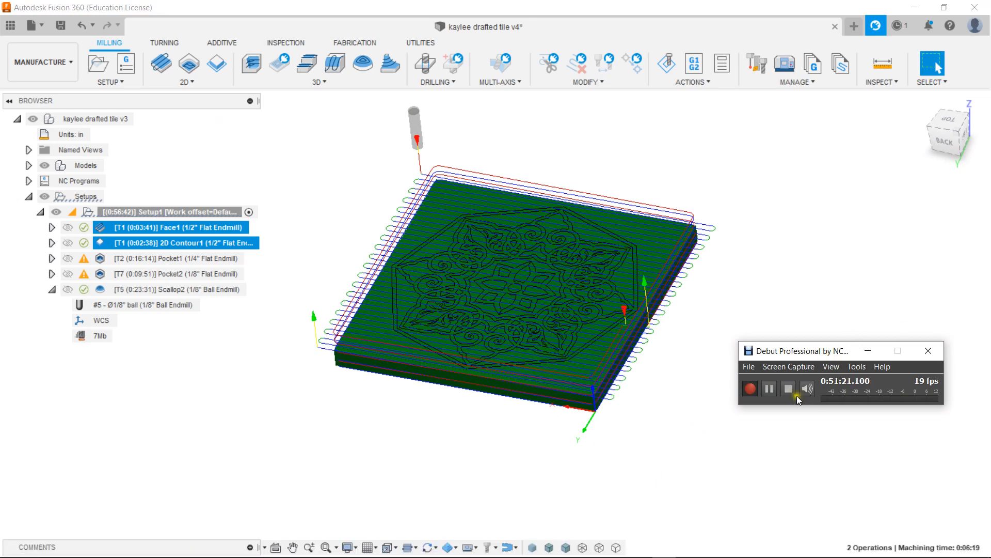